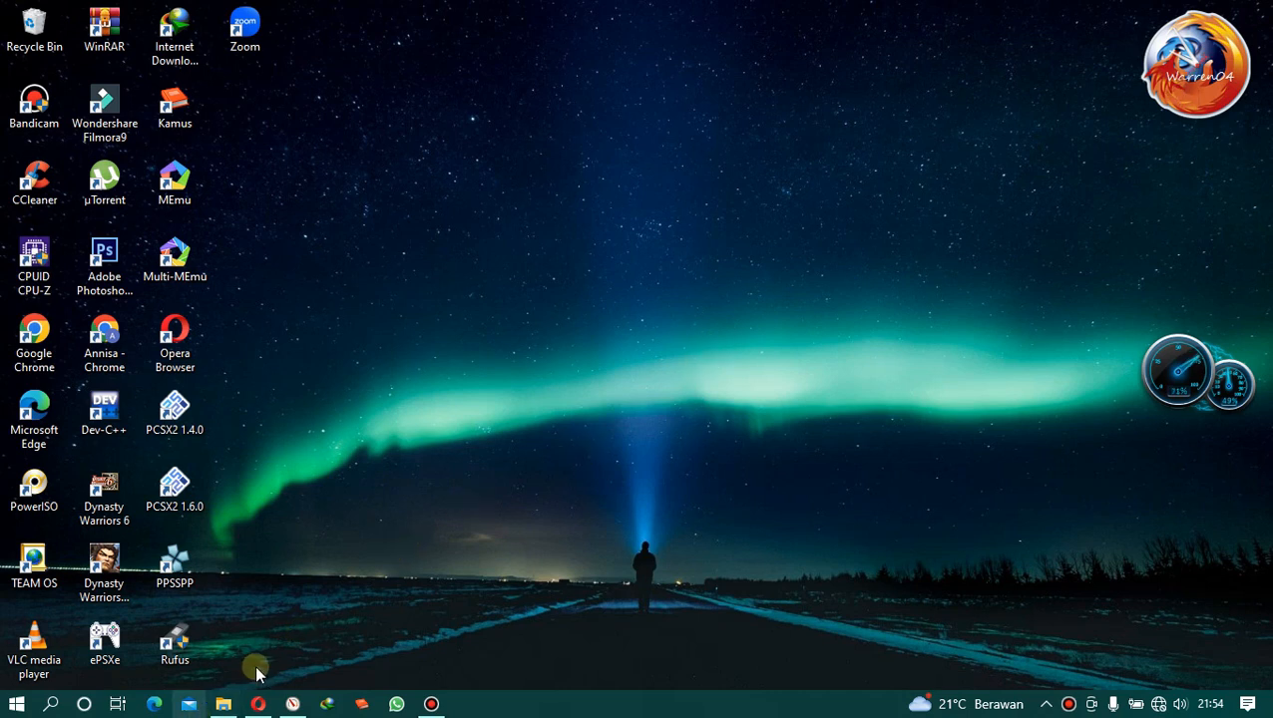
- Launch the Microsoft Office Professional Plus 2016 setup application from the inner 2016 folder on Local Disk (D:)
left_click(224, 702)
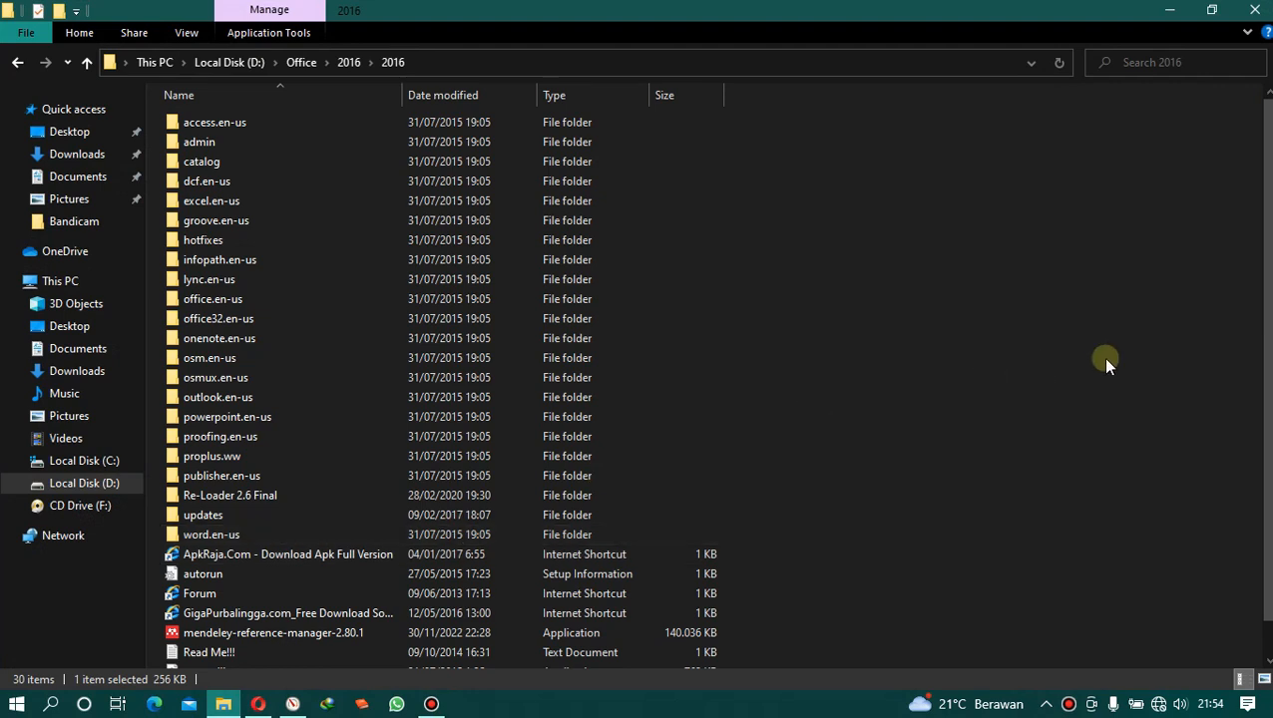
scroll(1265, 379, "down", 1)
scroll(1264, 379, "up", 1)
scroll(1265, 379, "down", 1)
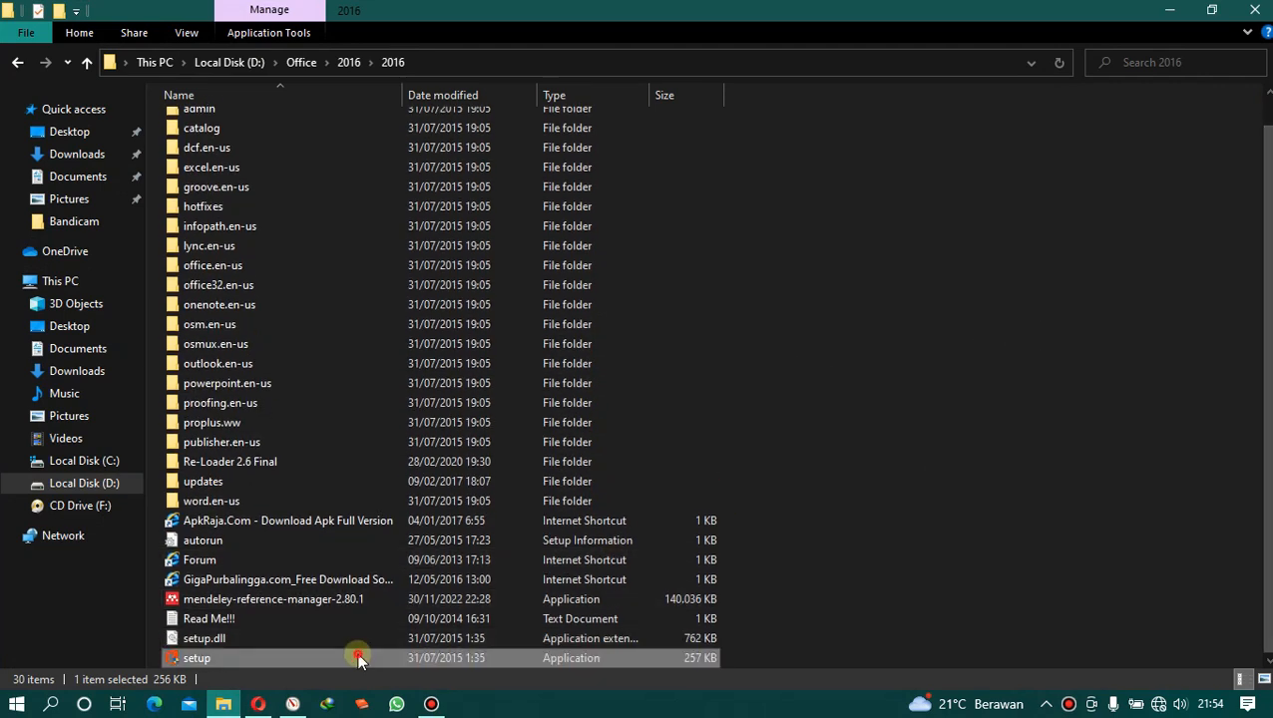
left_click(560, 480)
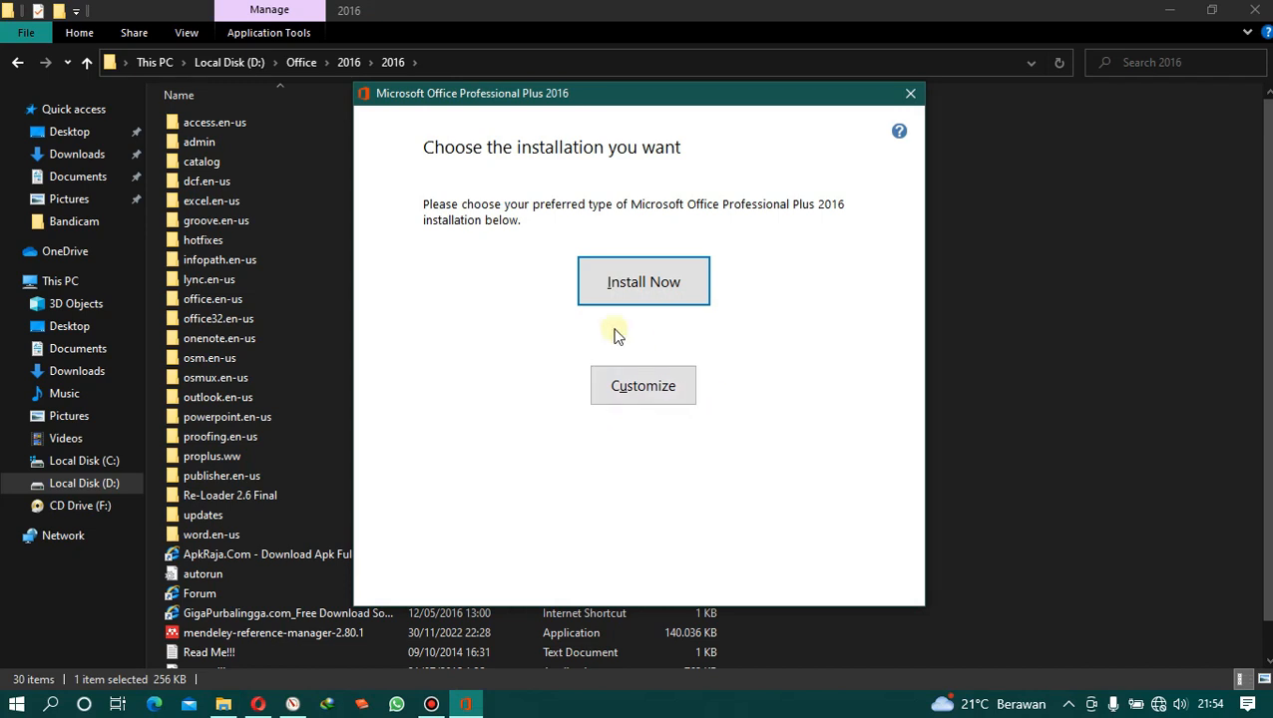
- Install Office Professional Plus 2016 through the custom installation with the default components and file location, and close the finished installer
left_click(629, 399)
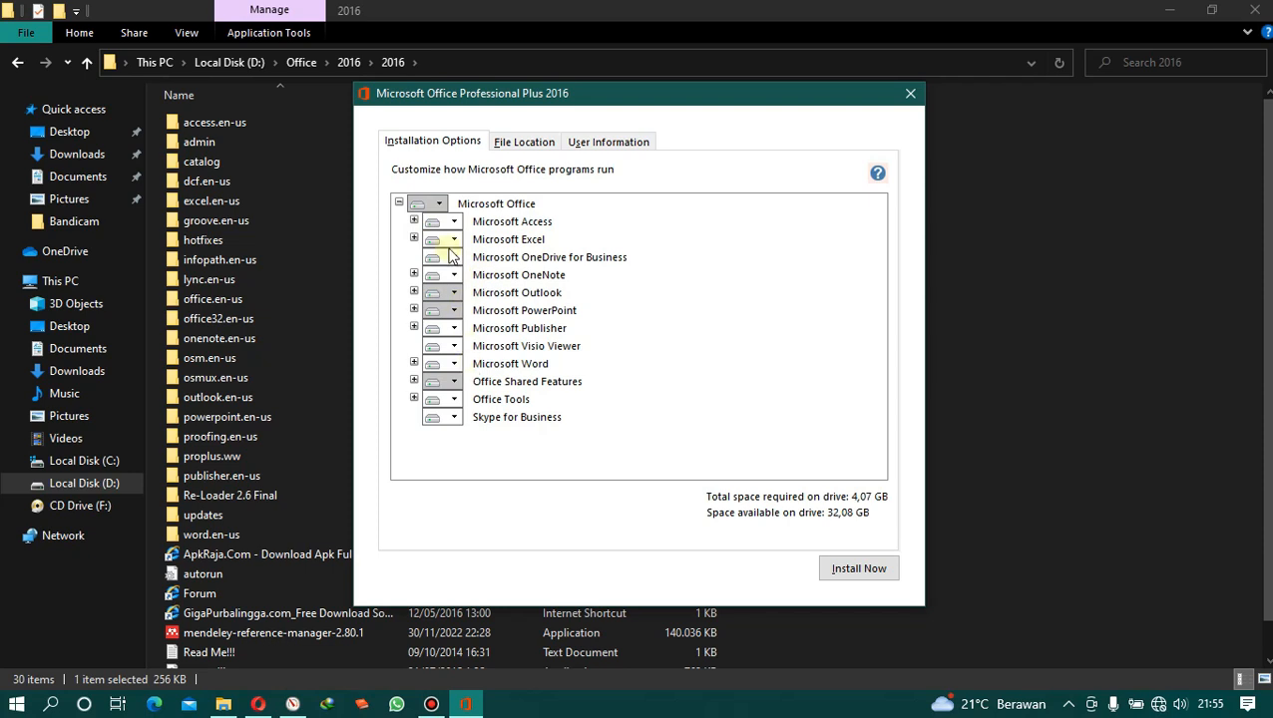
left_click(518, 145)
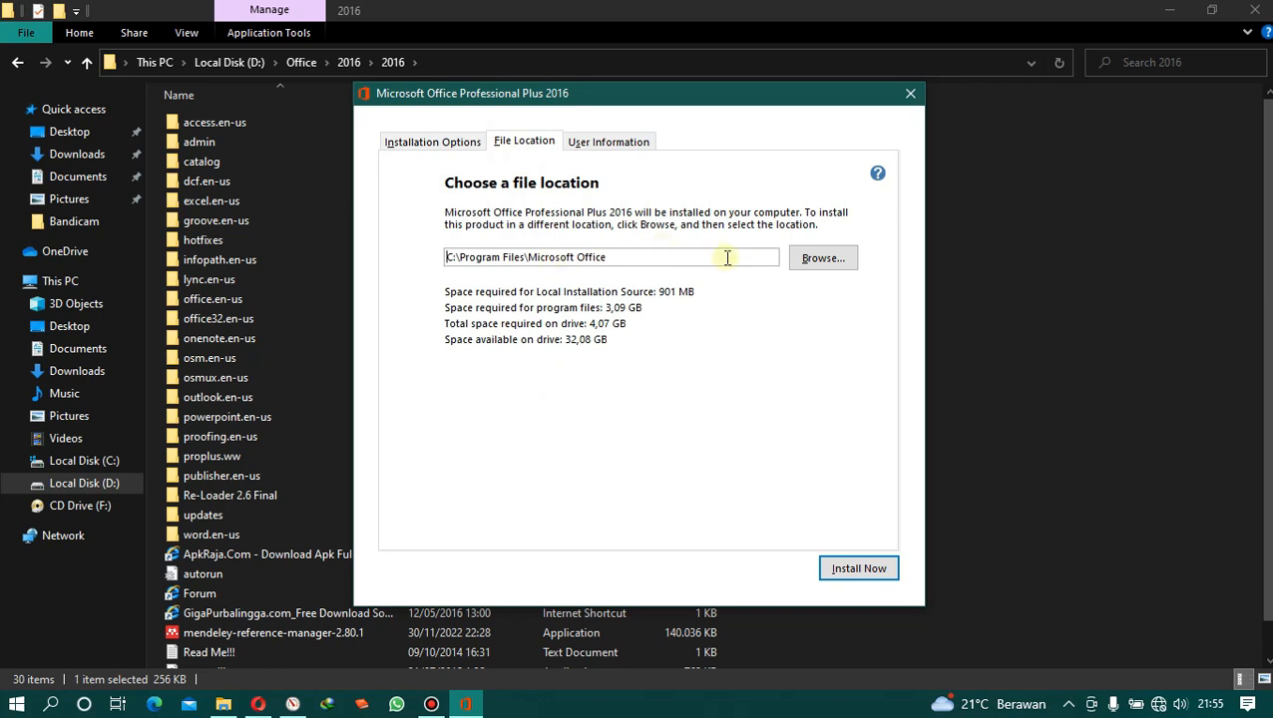
left_click(436, 147)
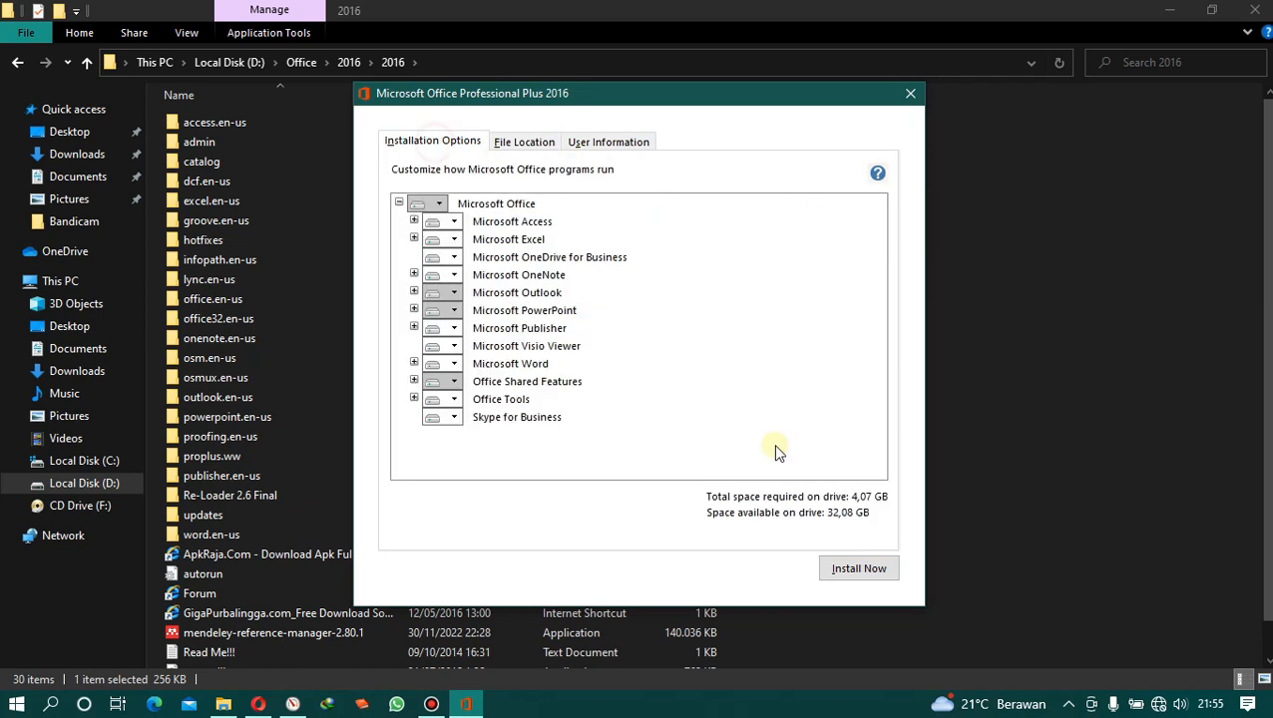
left_click(863, 573)
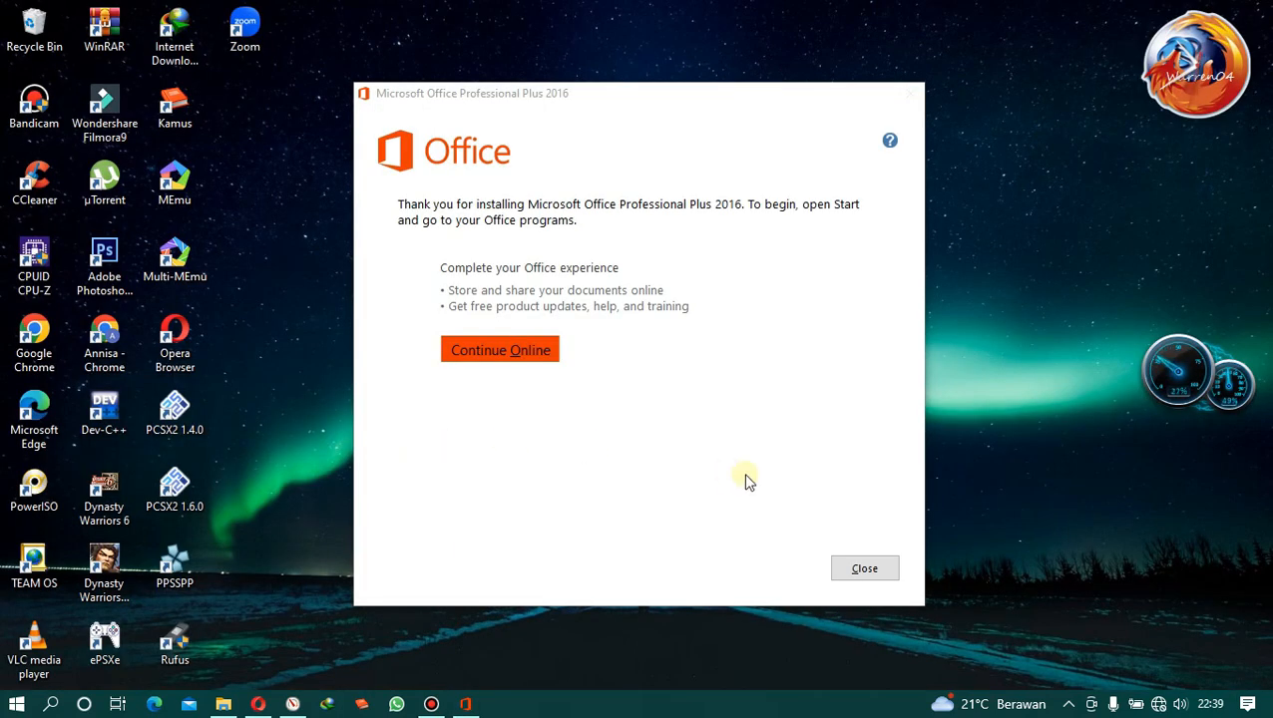
left_click(853, 569)
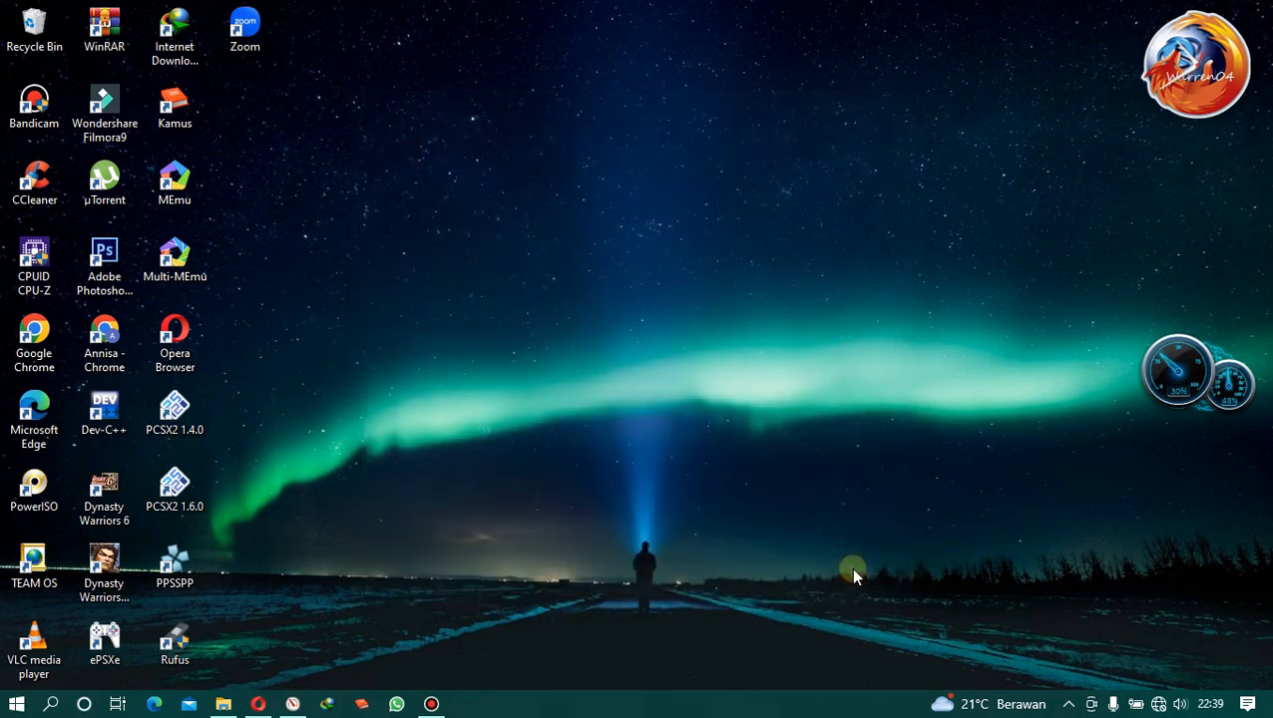
- Install mendeley-reference-manager-2.80.1 from the 2016 folder for the current user only, without running it at the end
left_click(225, 704)
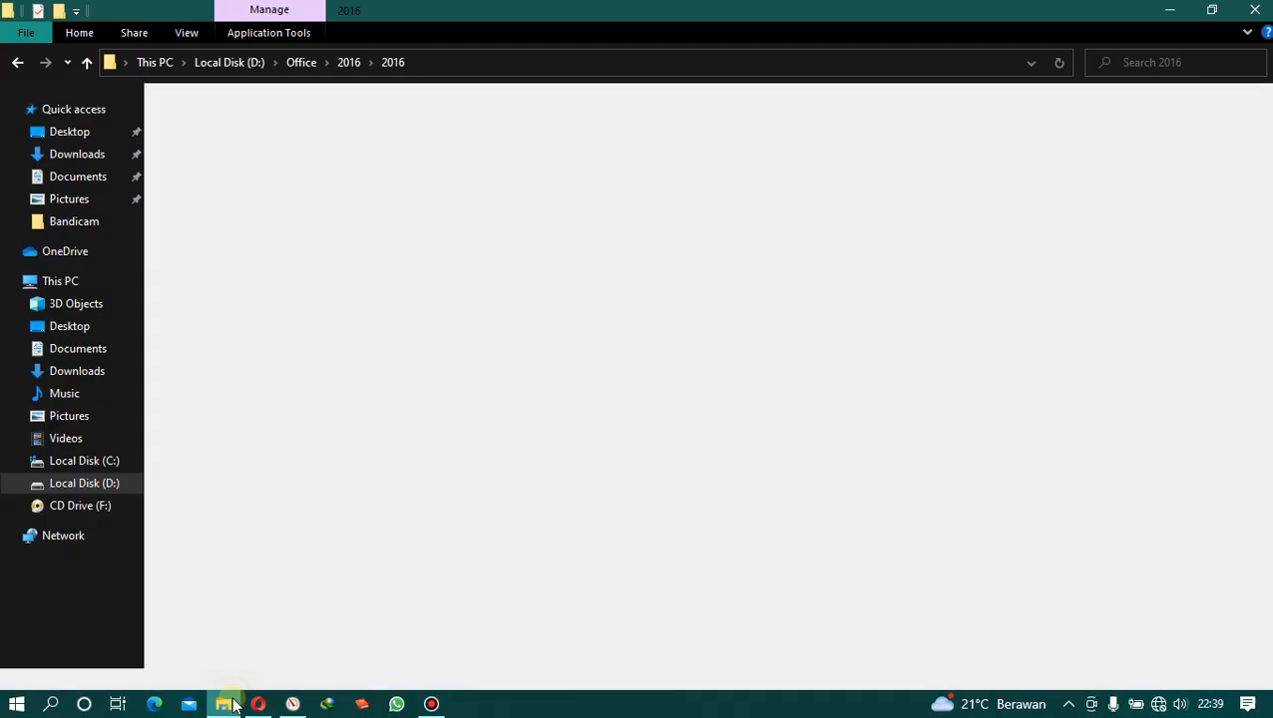
left_click_drag(1267, 379, 1267, 411)
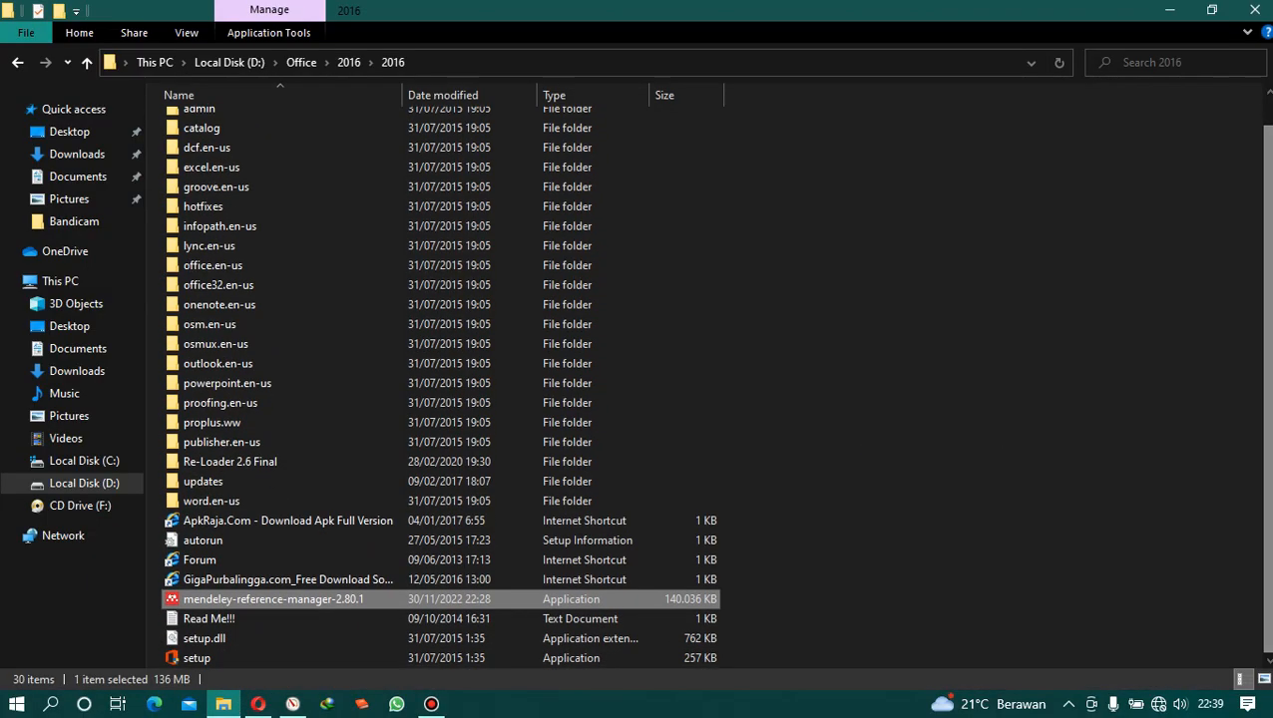
double_click(275, 598)
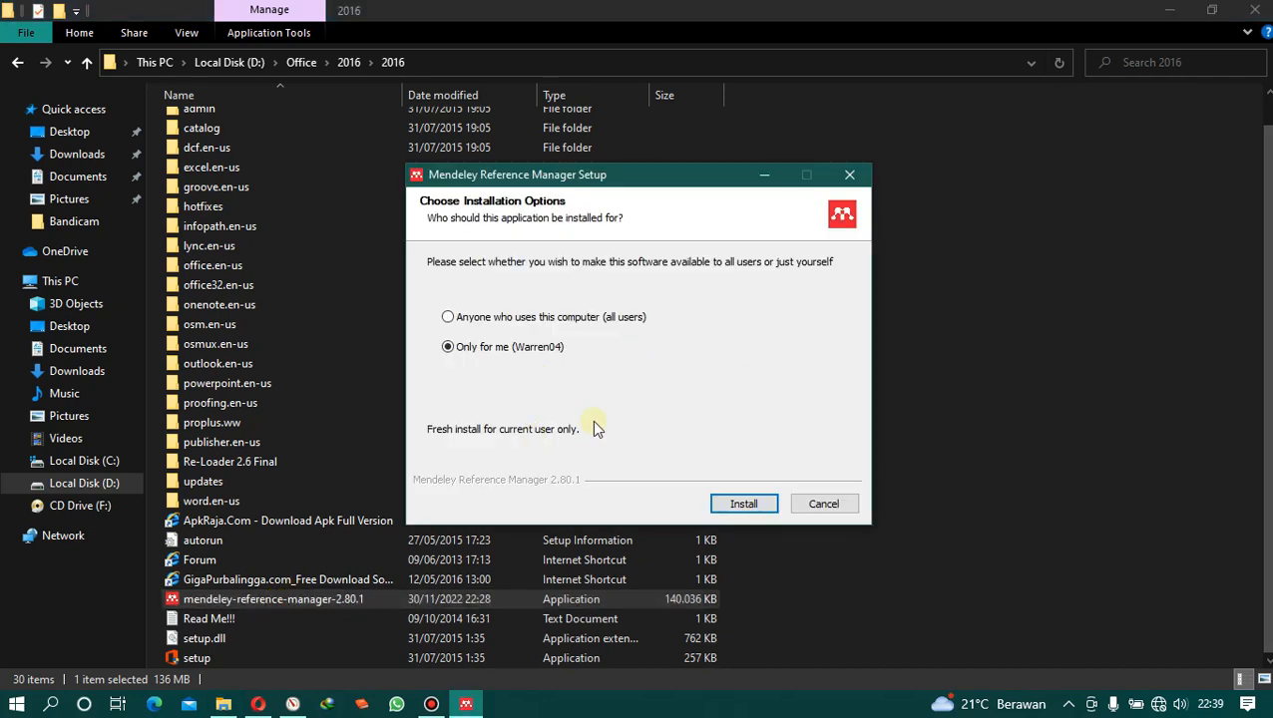
left_click(739, 504)
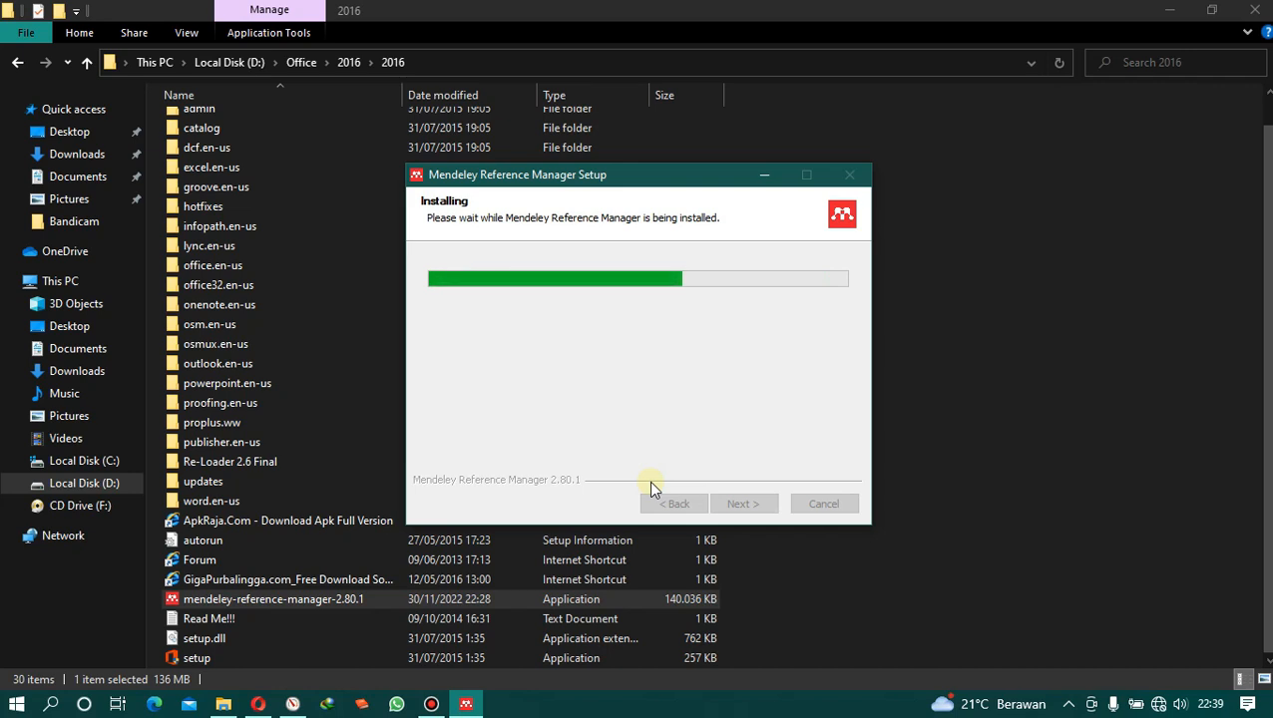
left_click(578, 332)
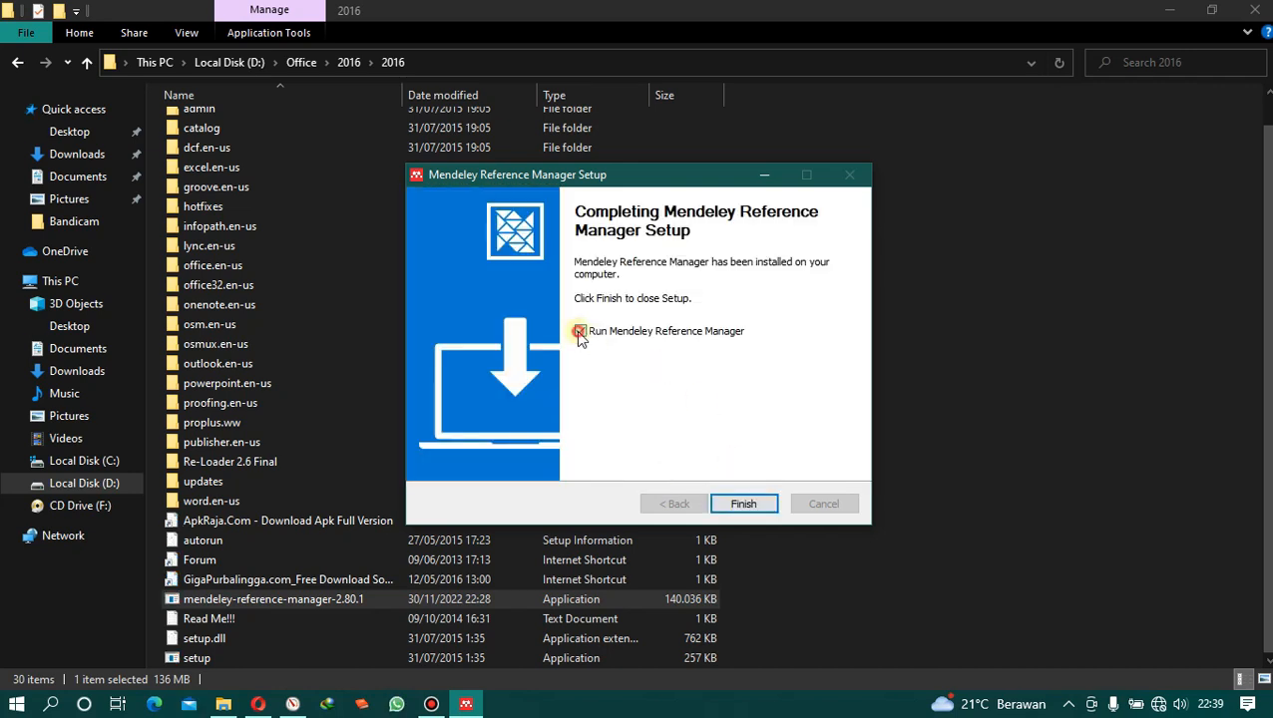
left_click(743, 504)
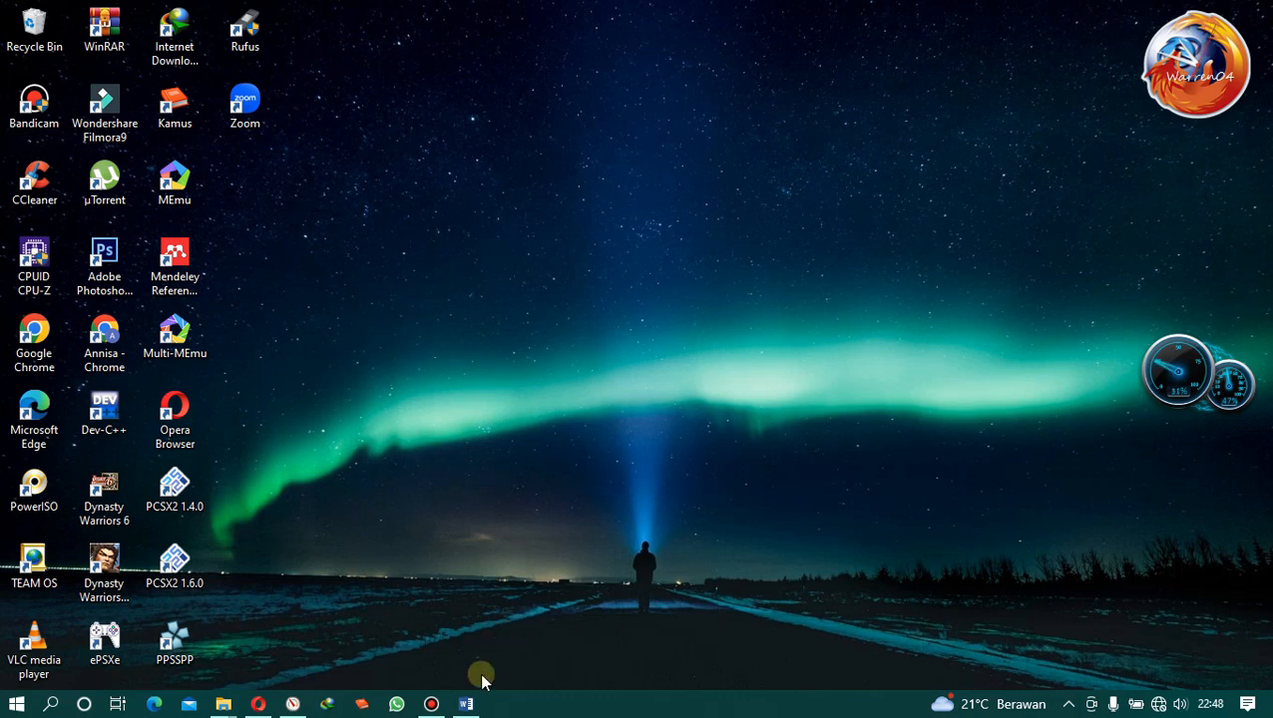
- Switch to Word and examine its file management pages: Info, New, Open, Save As, Print, Share and Export
left_click(469, 705)
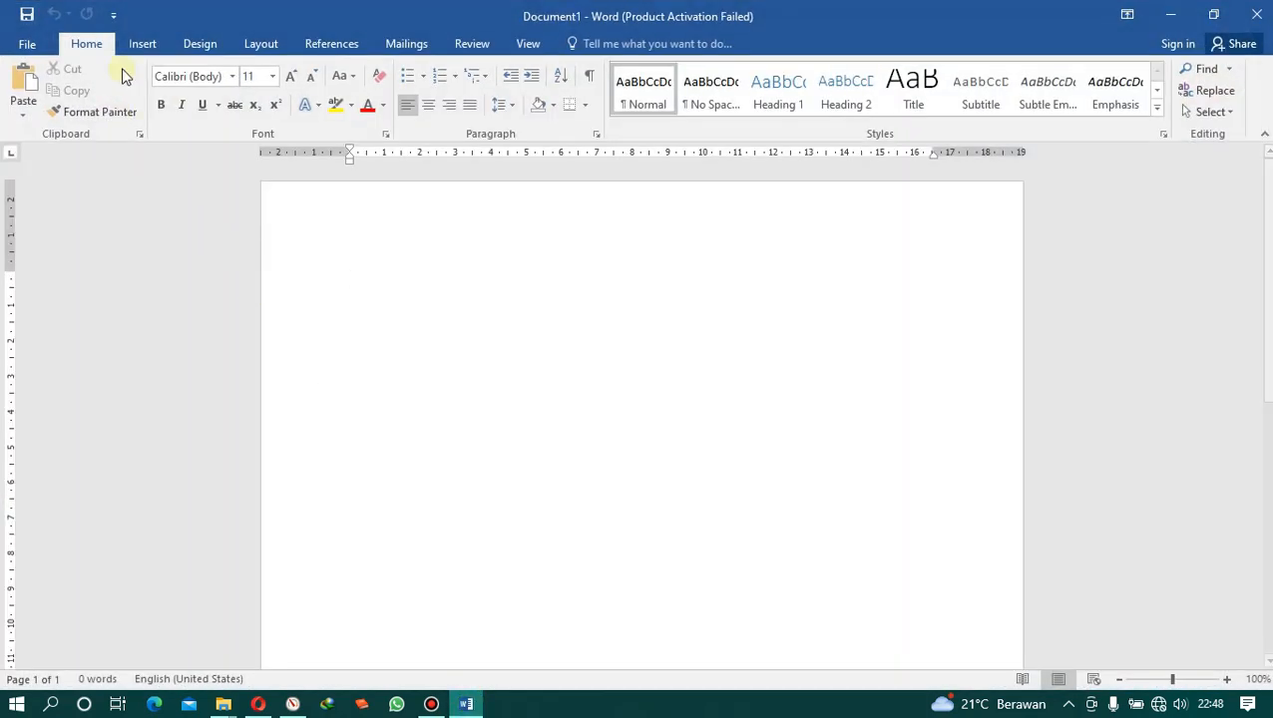
left_click(37, 45)
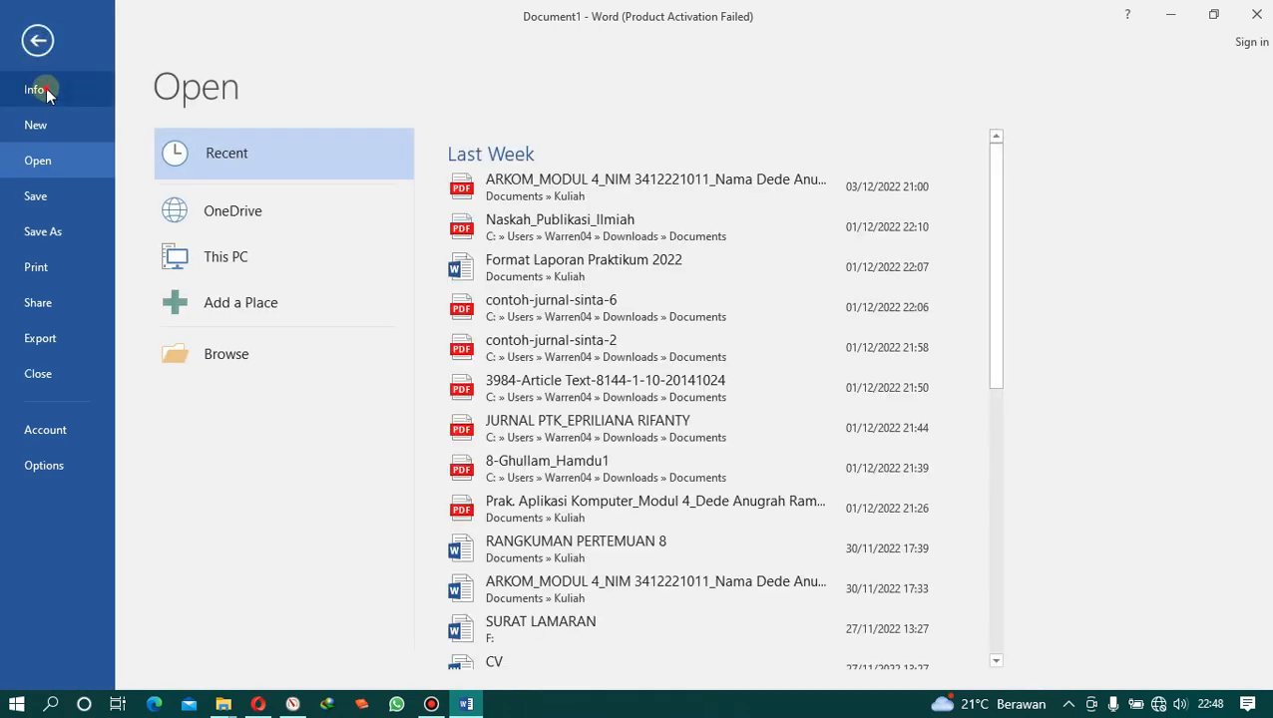
left_click(46, 89)
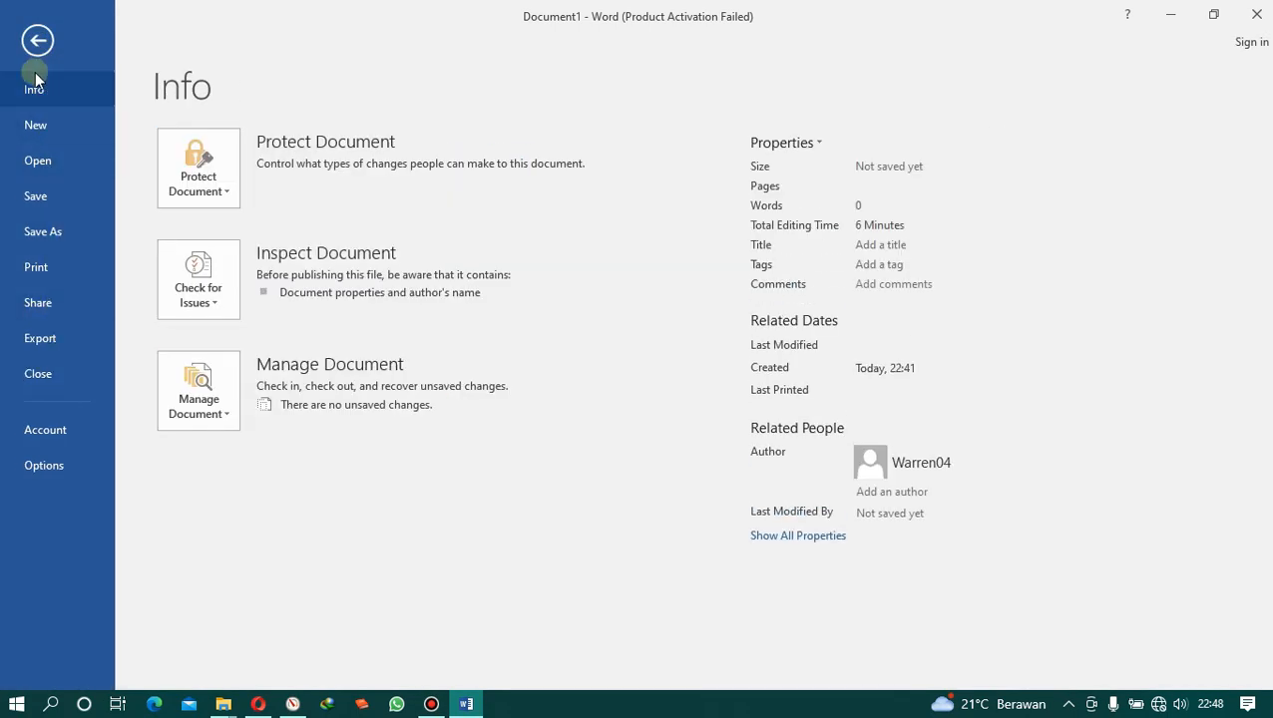
left_click(52, 128)
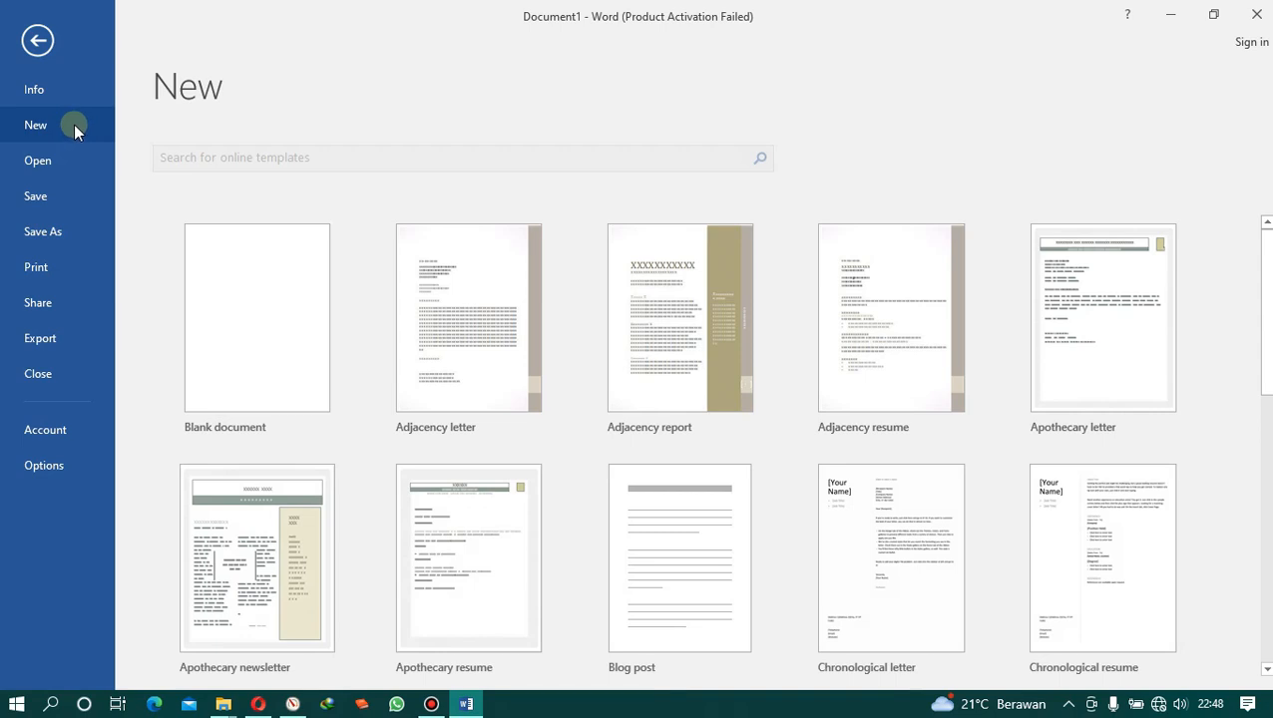
left_click(75, 159)
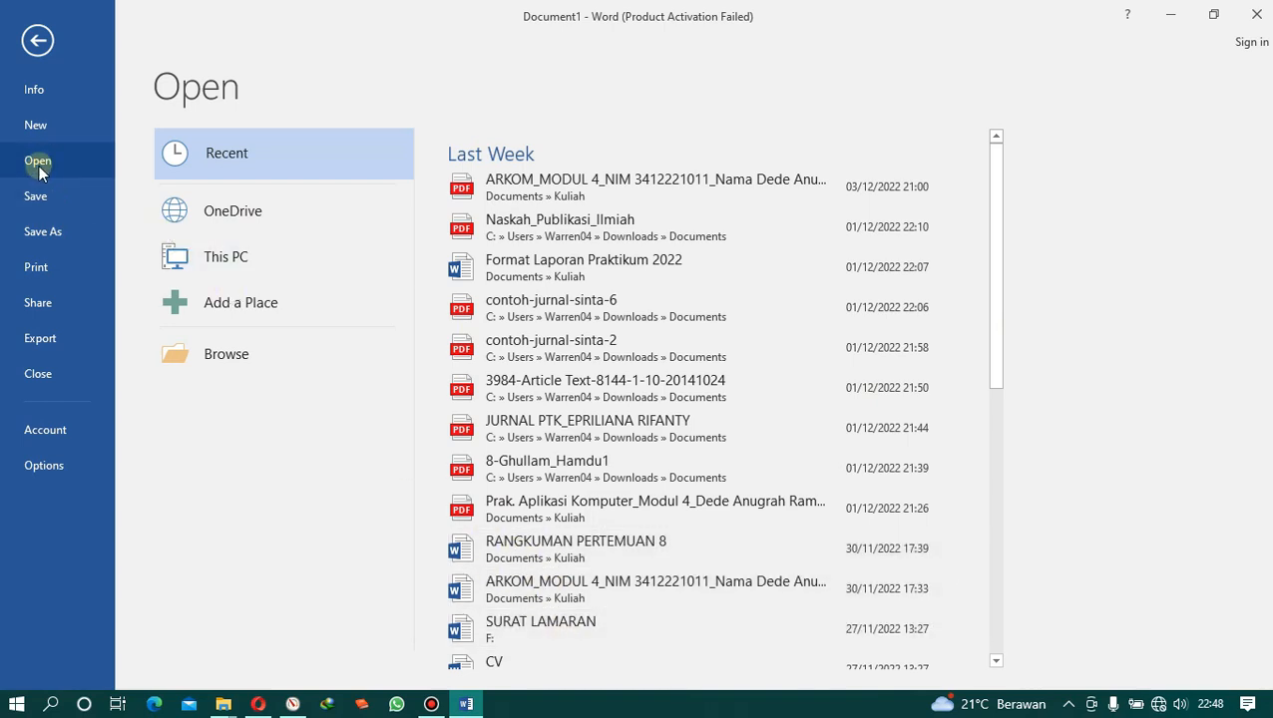
left_click(58, 200)
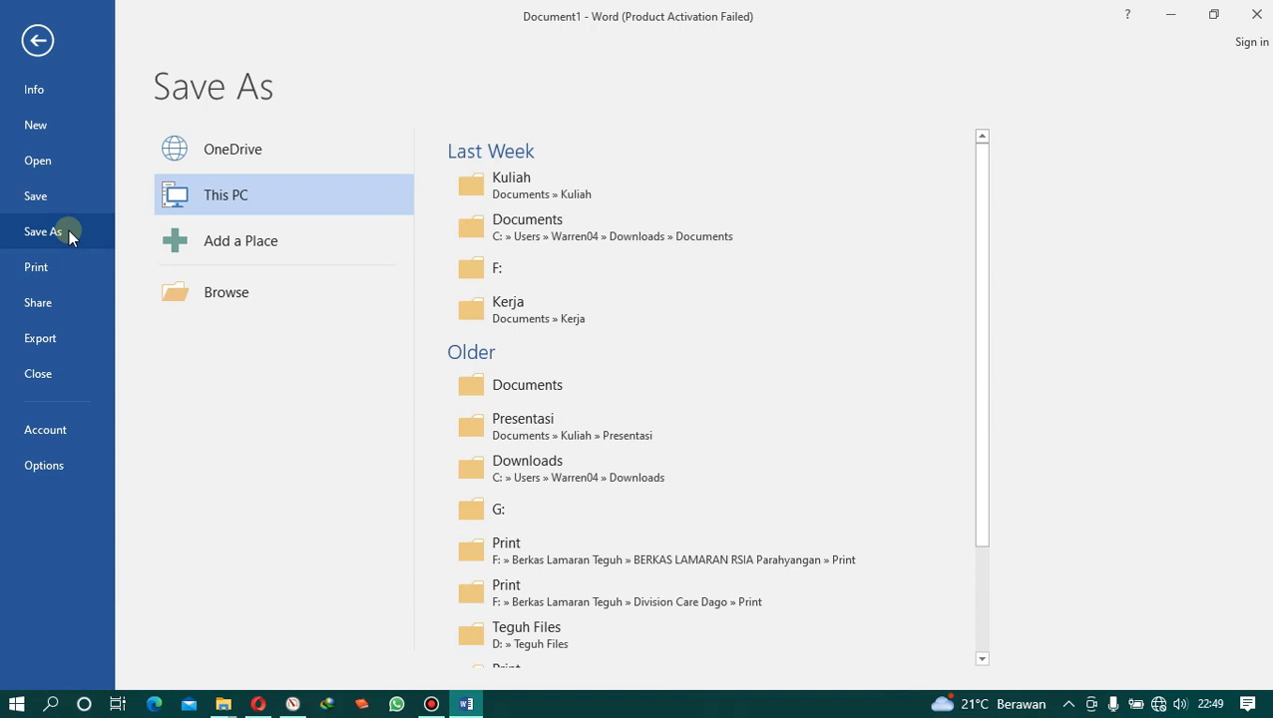
left_click(62, 264)
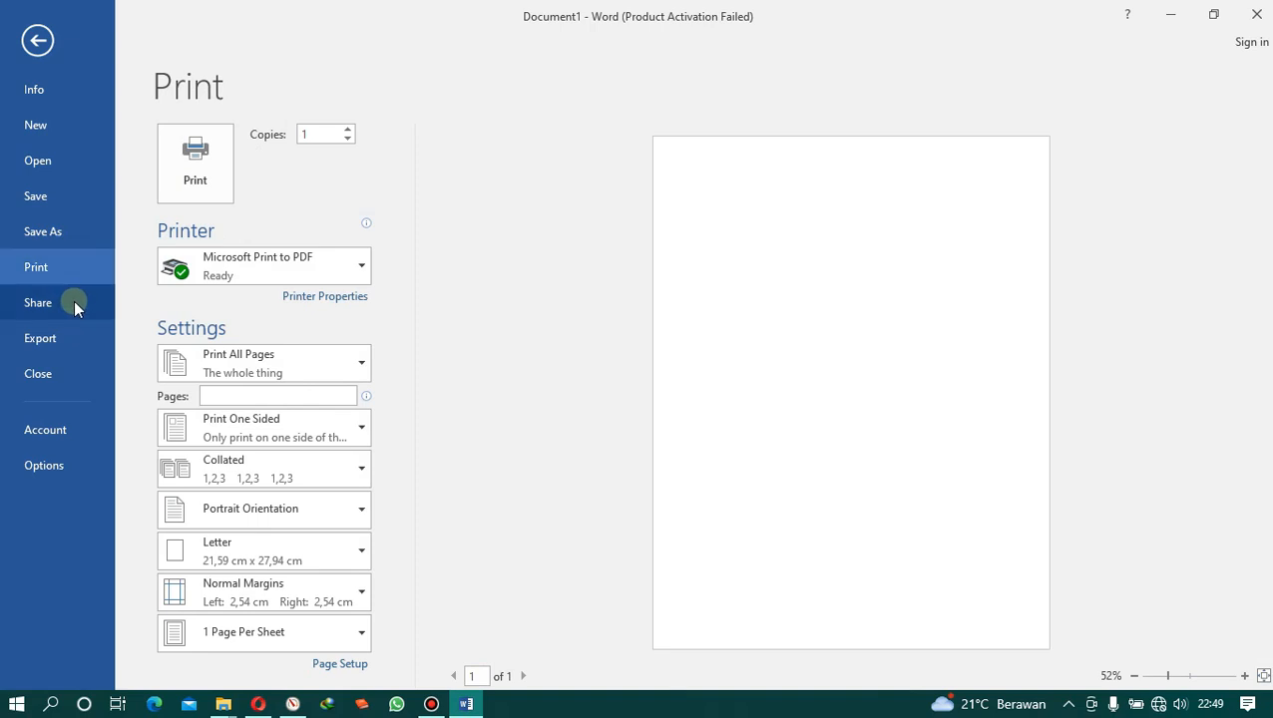
left_click(74, 303)
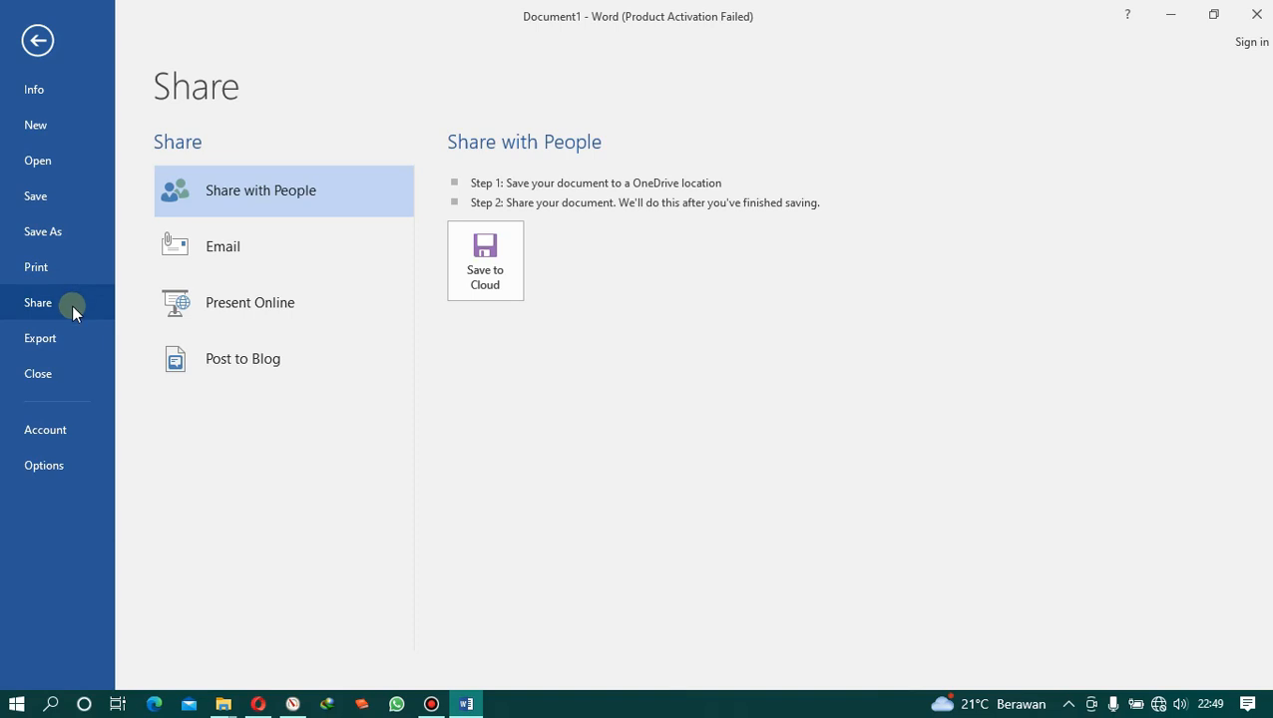
left_click(65, 334)
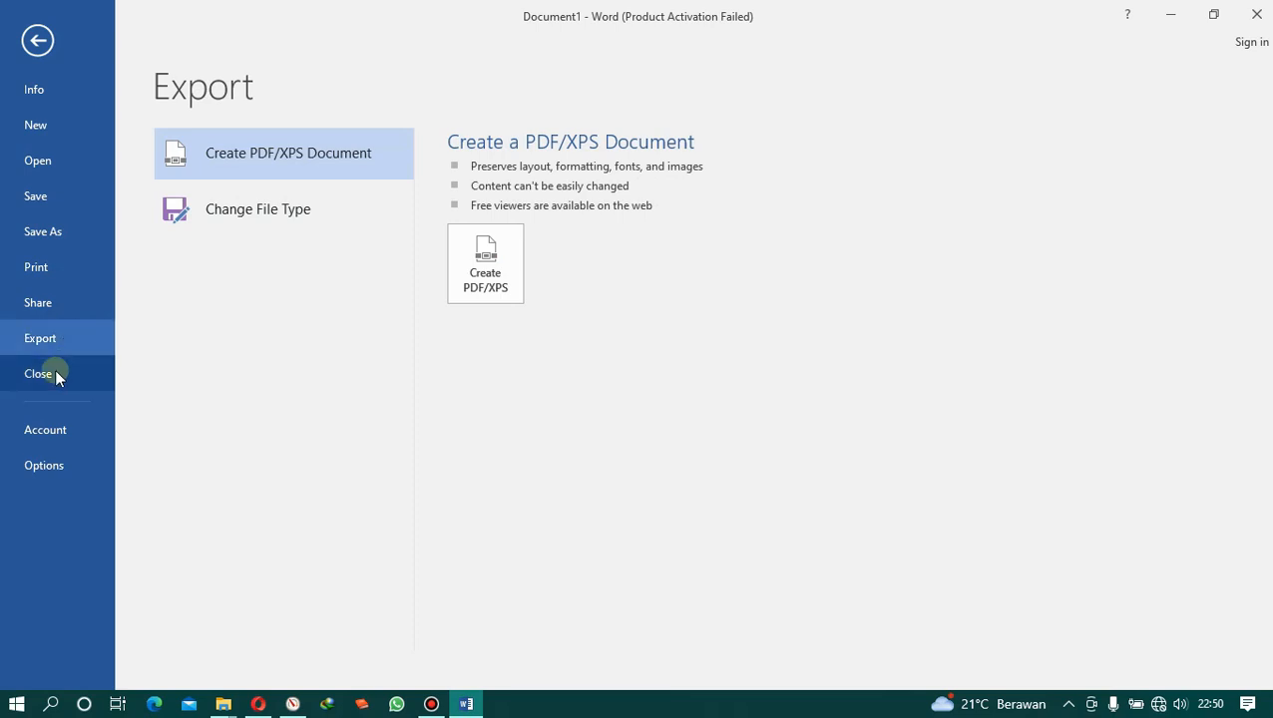
- Close the open document and create a new blank one containing the character "/"
left_click(55, 377)
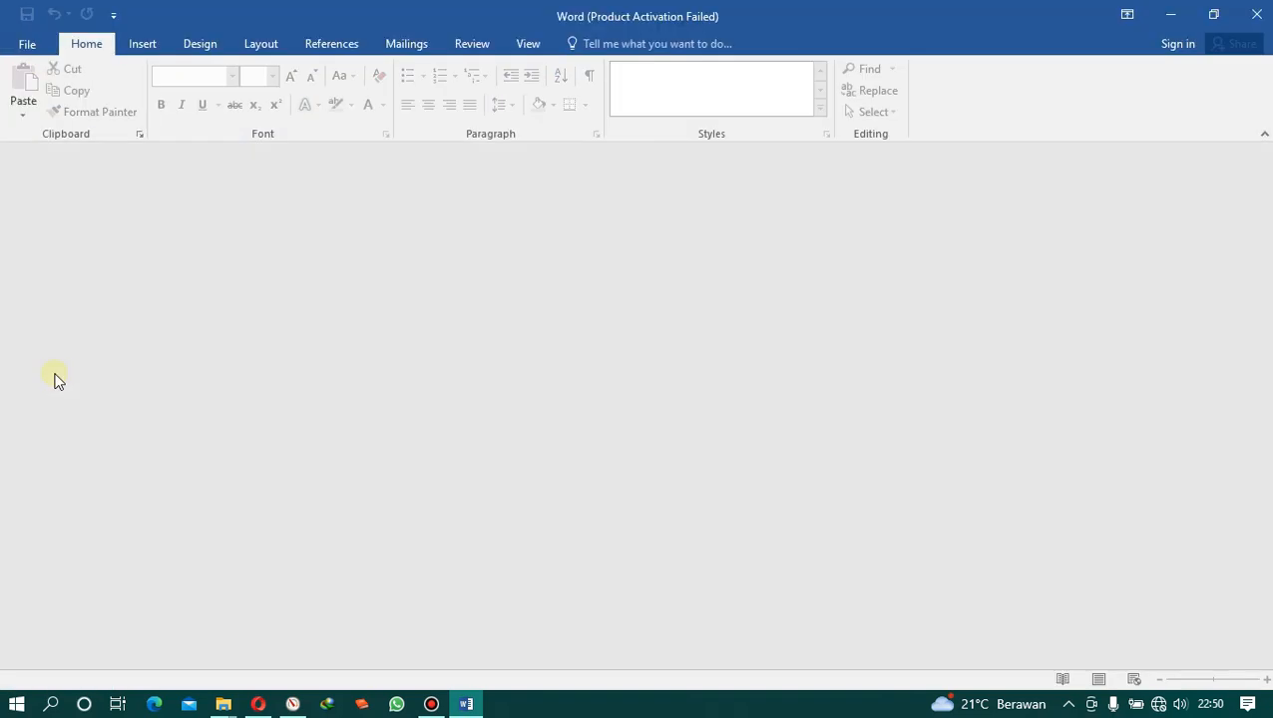
left_click(20, 47)
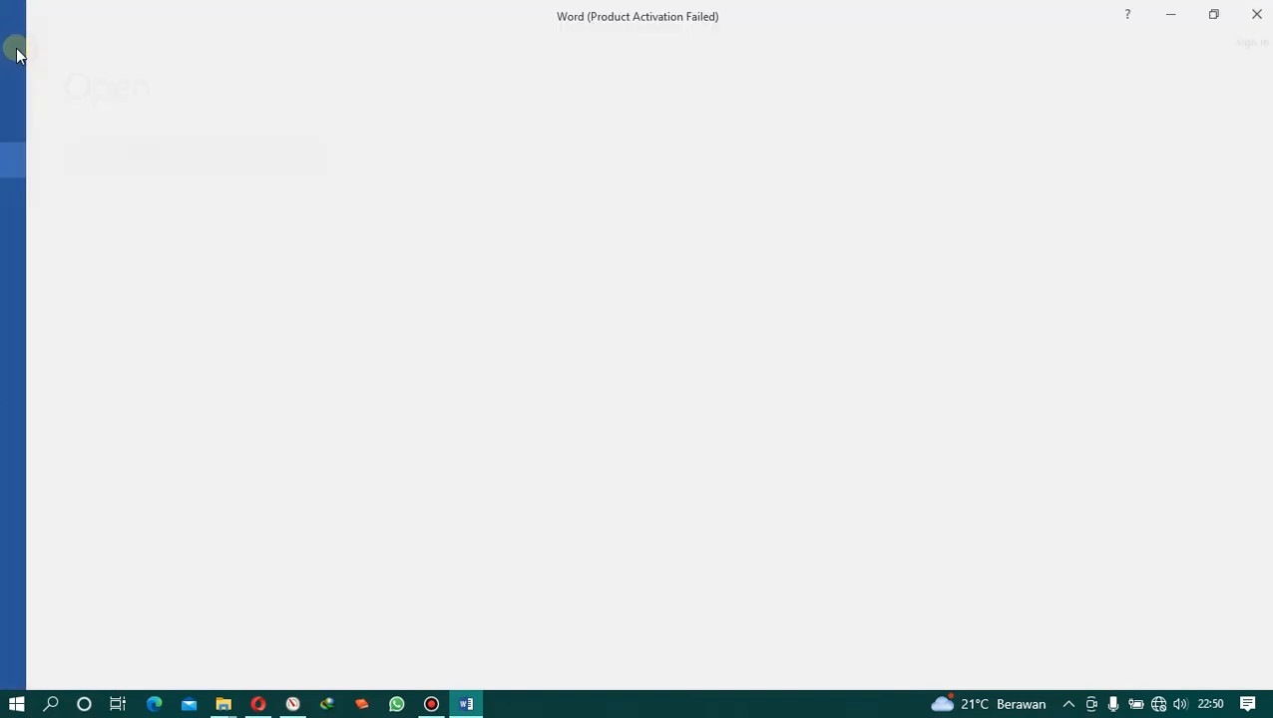
key("ctrl+n")
type("/")
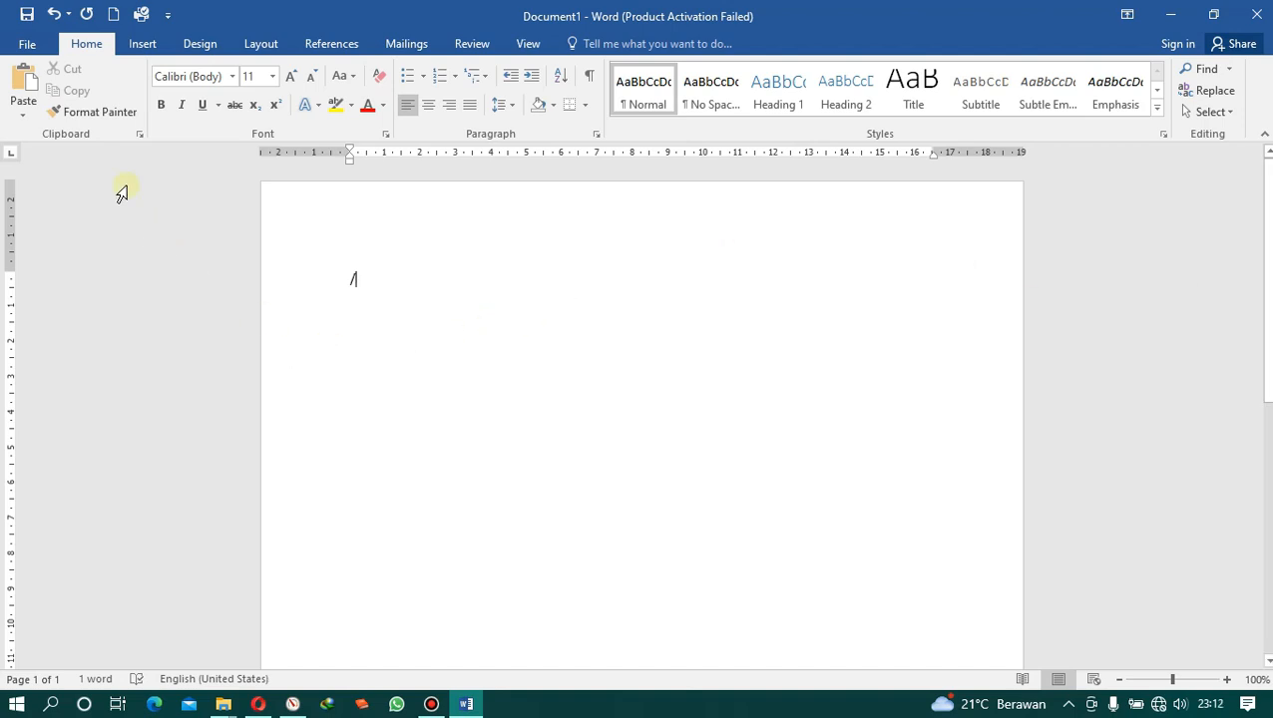
- Examine the document information and the commands for inserting, design, layout, references, mailings, review and view
left_click(37, 45)
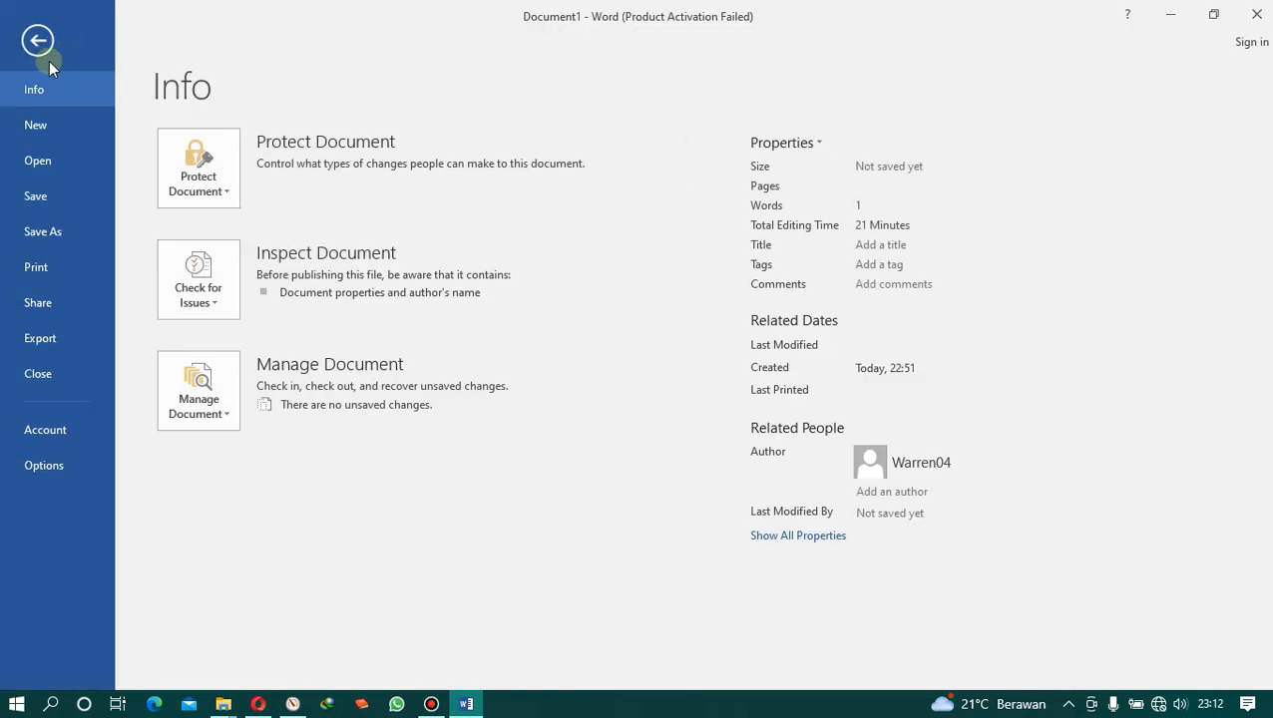
left_click(40, 40)
left_click(142, 45)
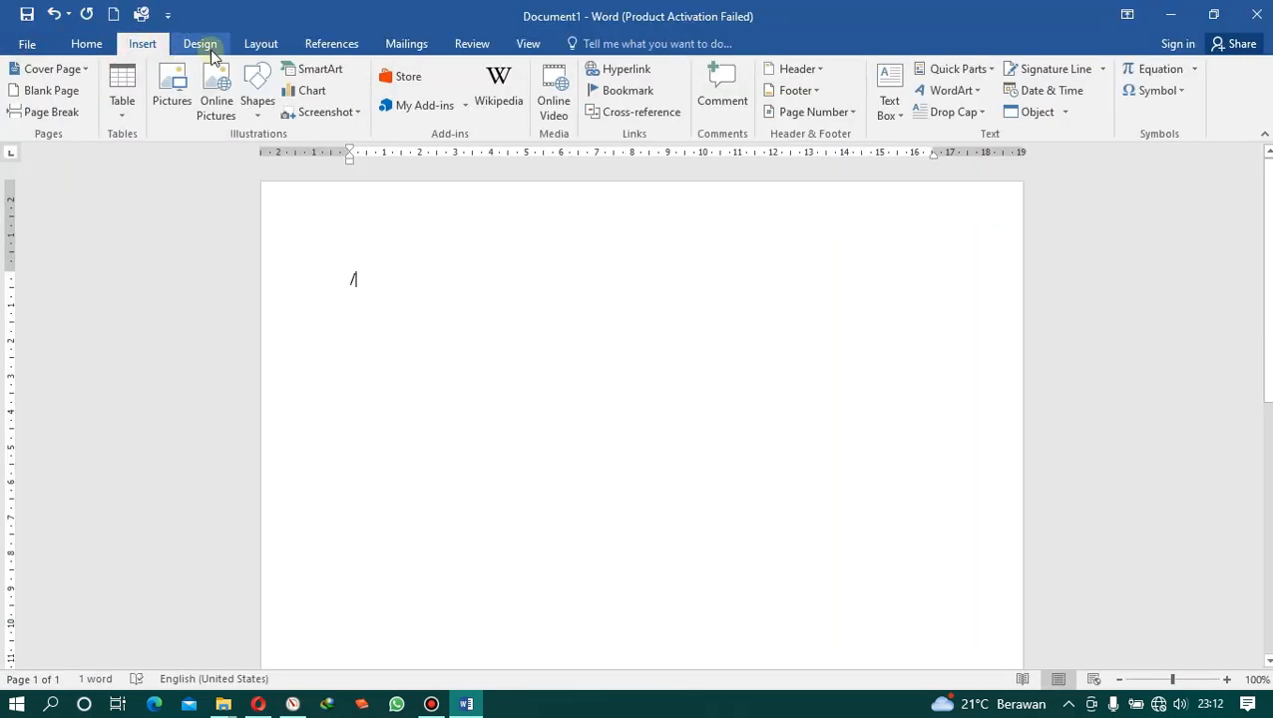
left_click(207, 46)
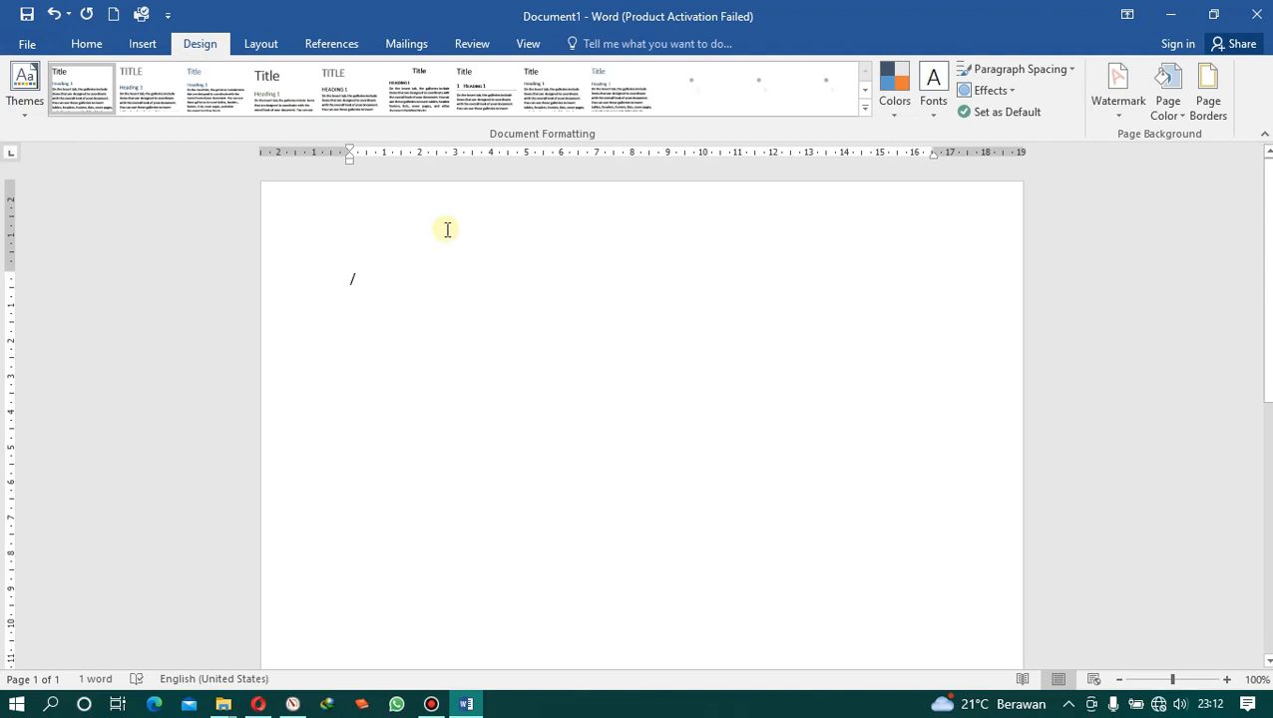
left_click(262, 46)
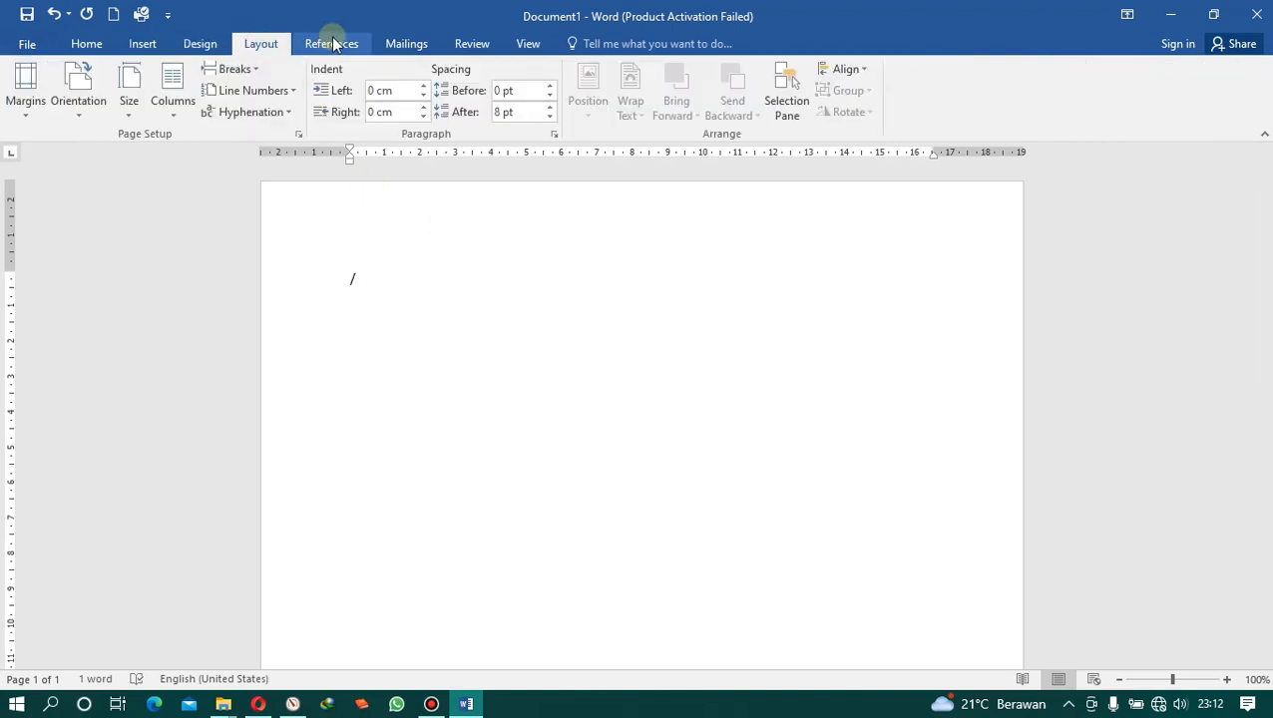
left_click(332, 44)
left_click(409, 45)
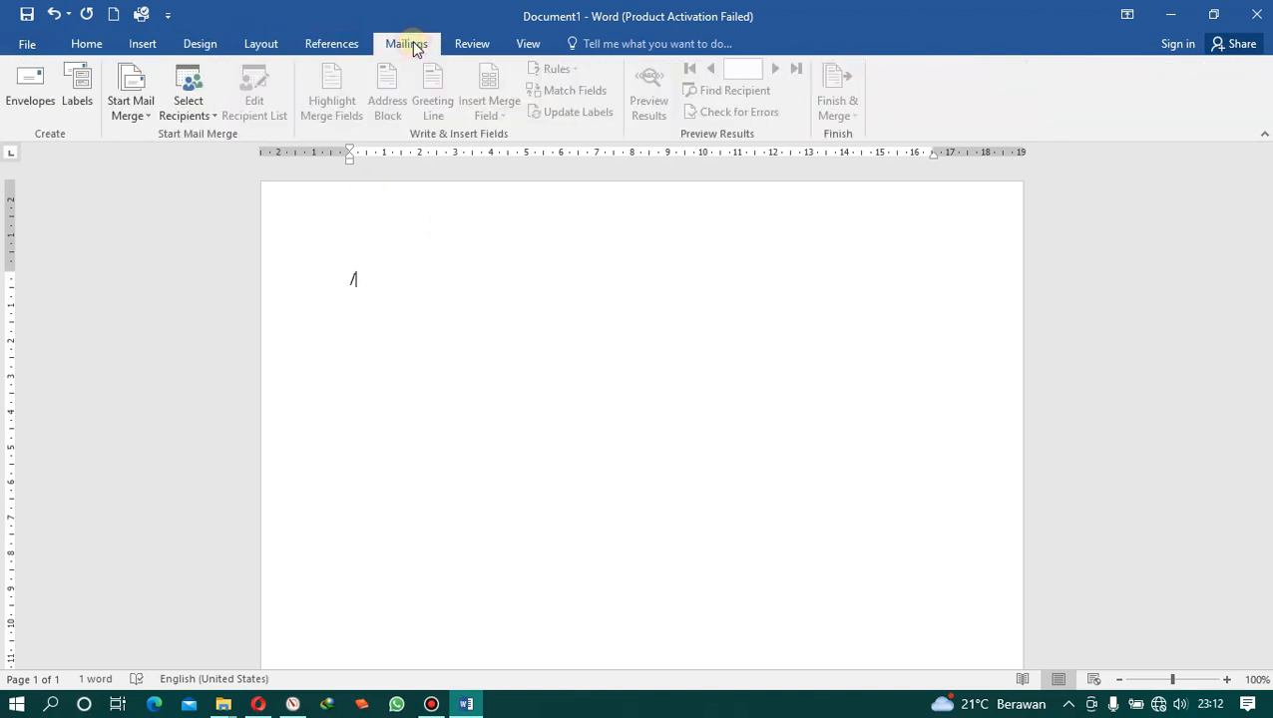
left_click(473, 44)
left_click(526, 44)
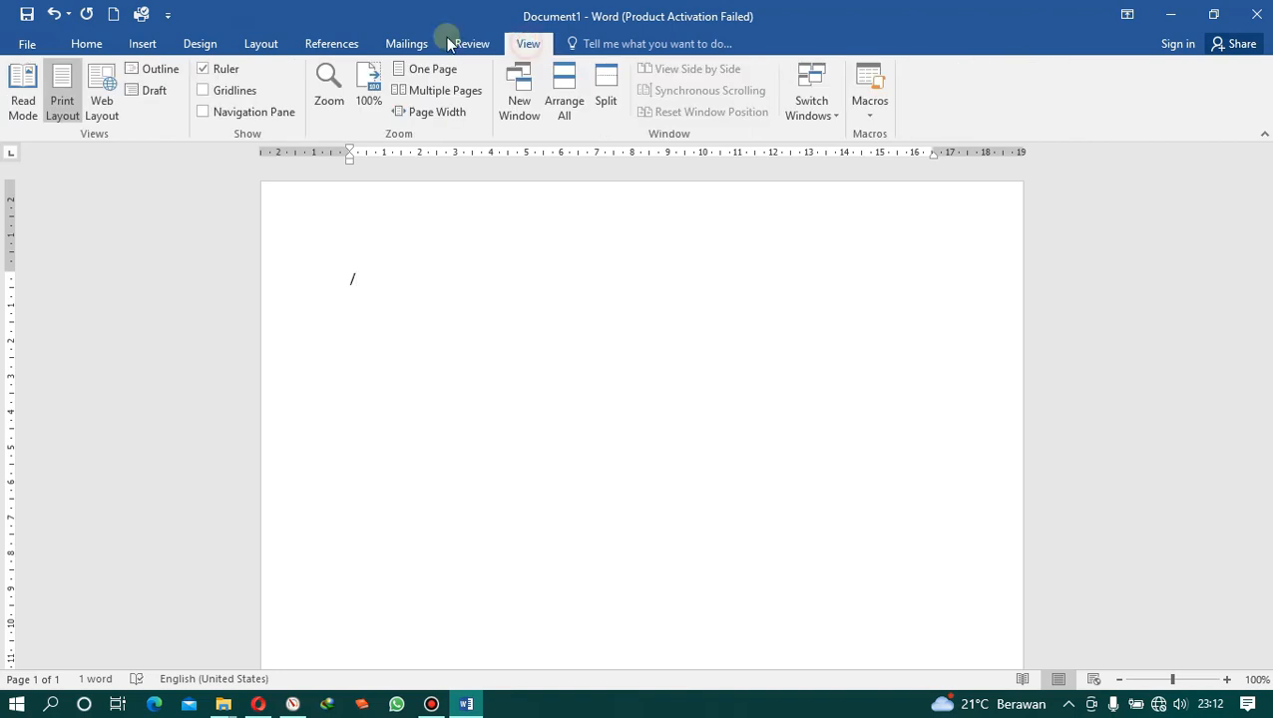
- Review the document information again, followed by the text formatting commands and the insert commands
left_click(28, 44)
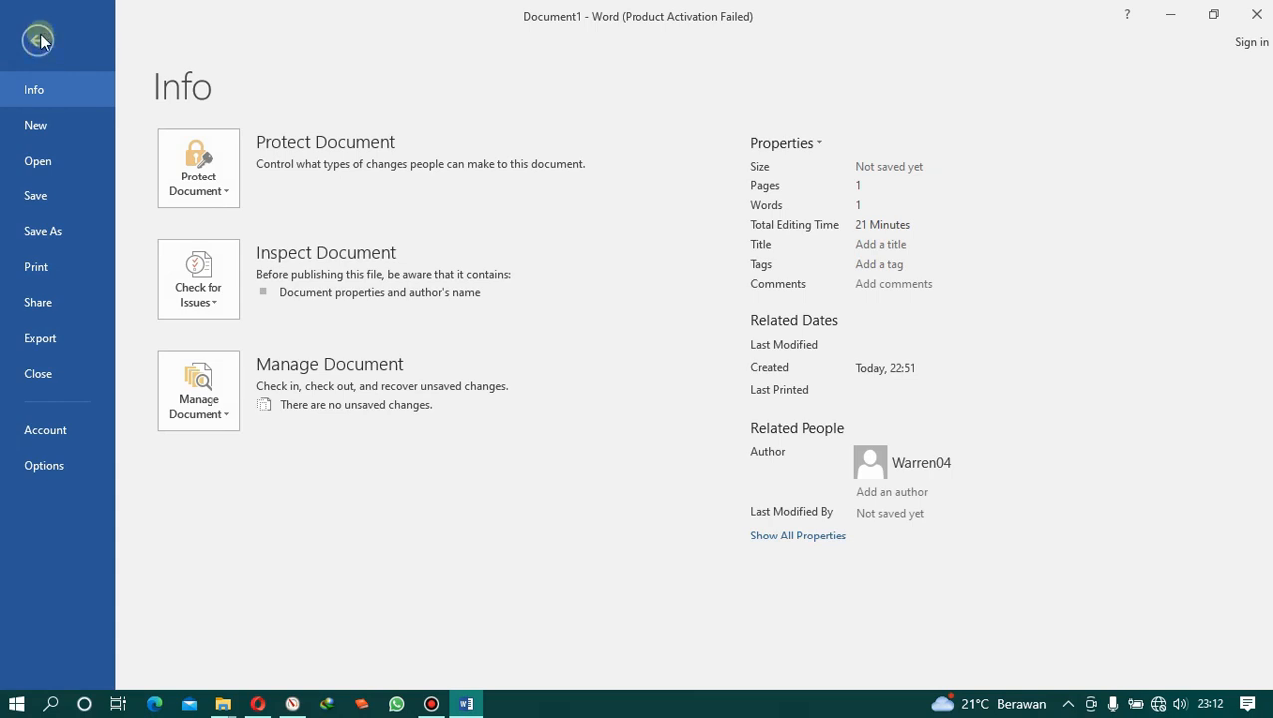
left_click(39, 42)
left_click(85, 44)
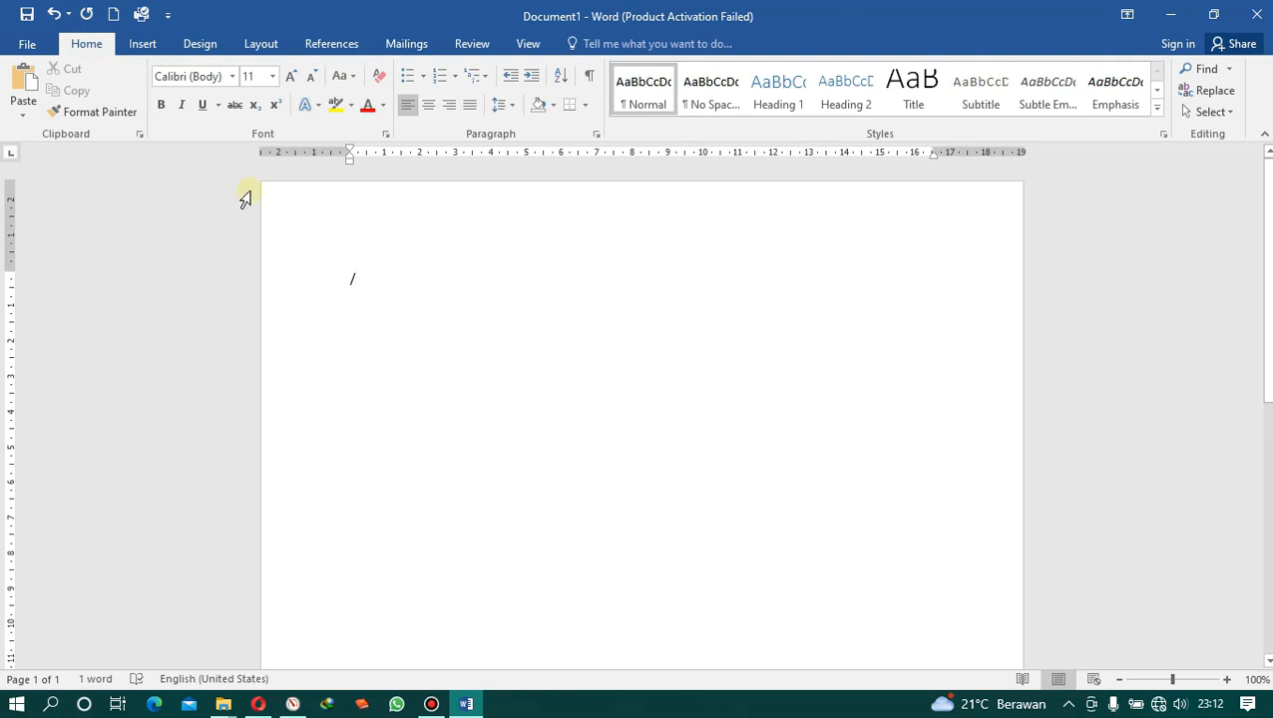
left_click(144, 44)
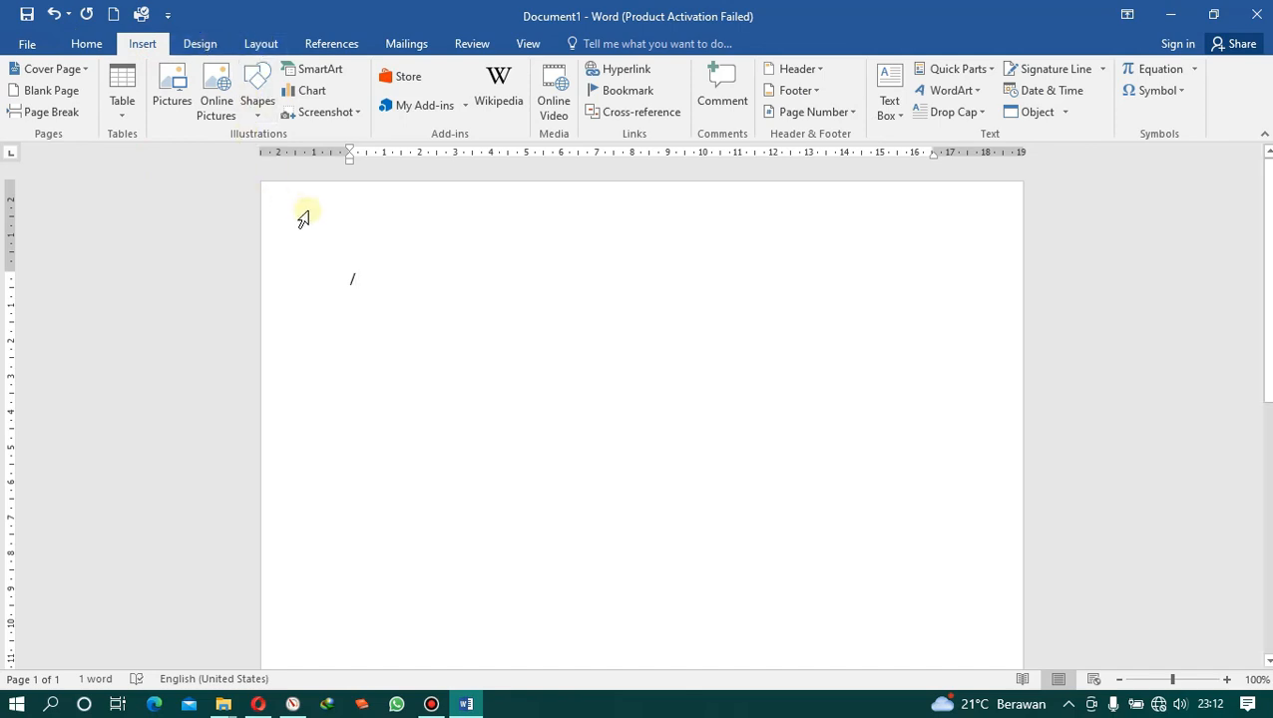
- Examine the commands for document design, page layout, references, mailings, review and view
left_click(205, 48)
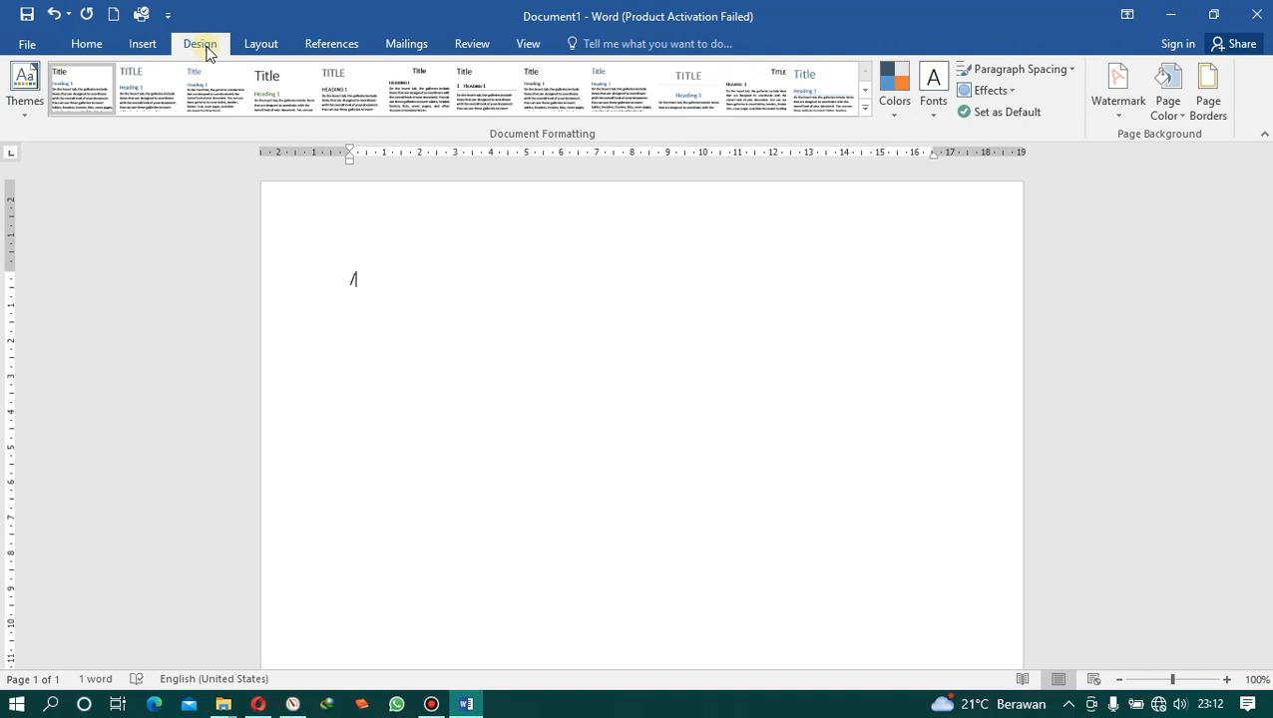
left_click(261, 44)
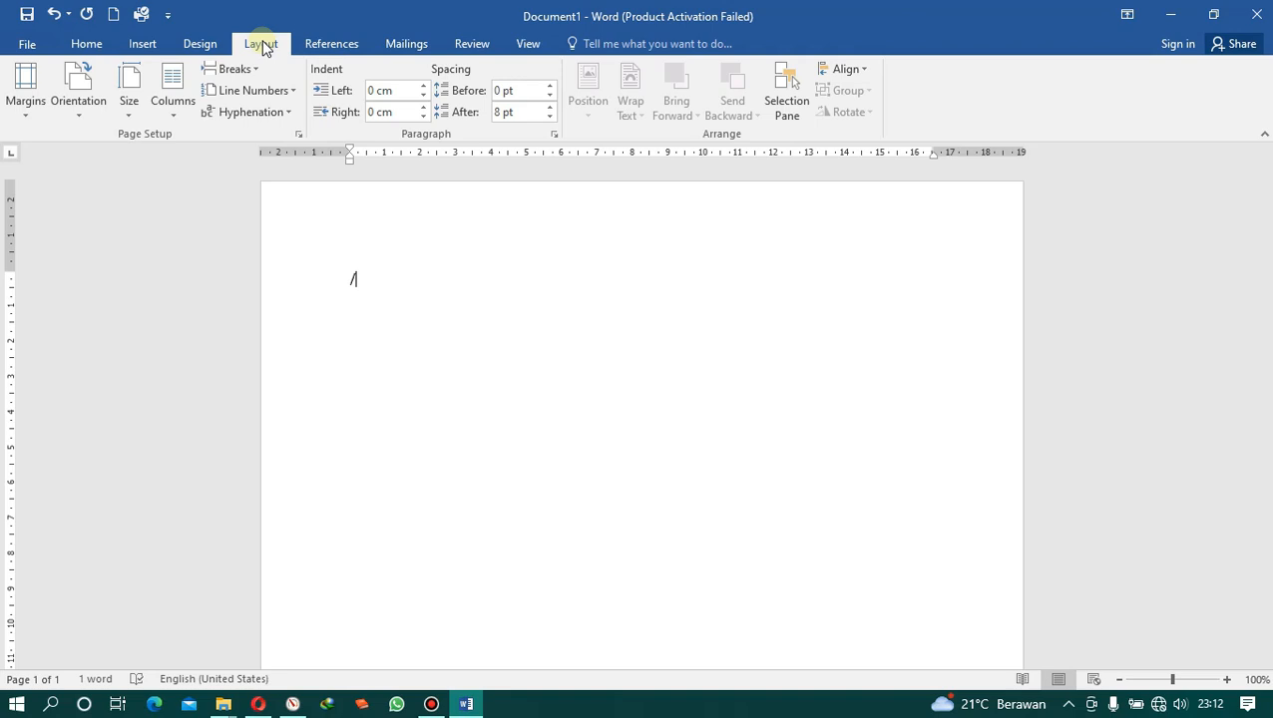
left_click(332, 45)
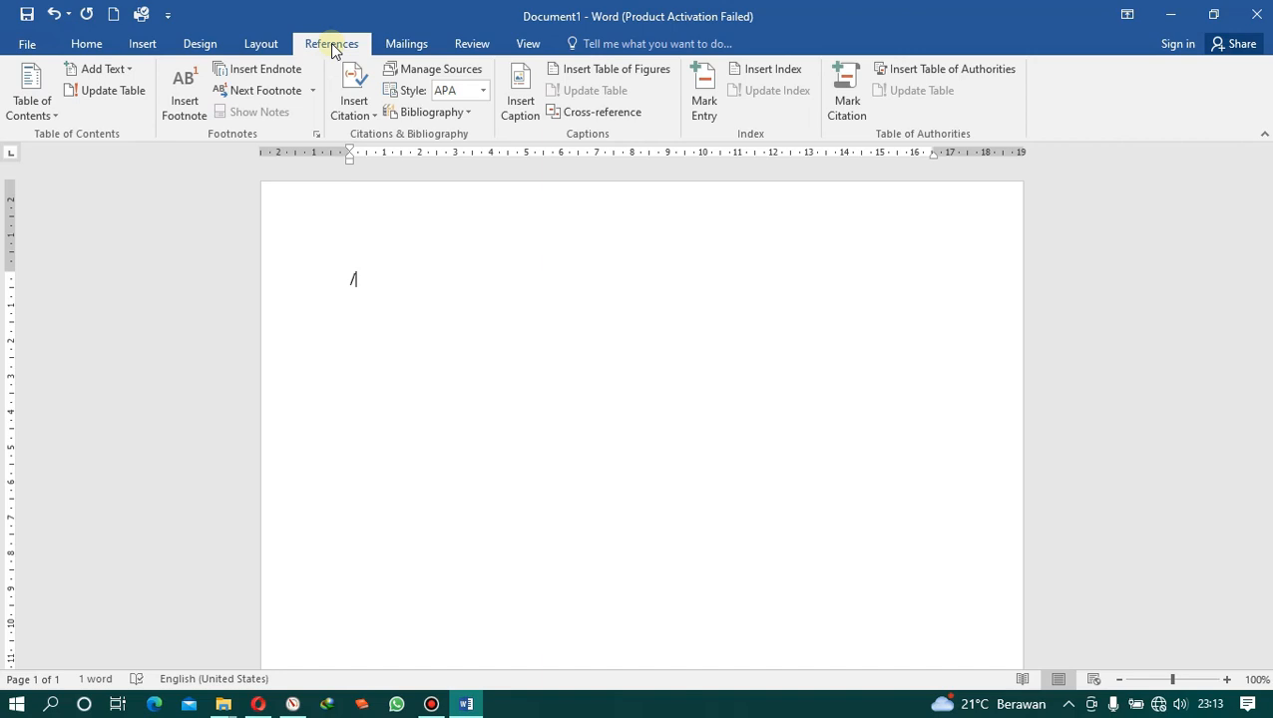
left_click(391, 46)
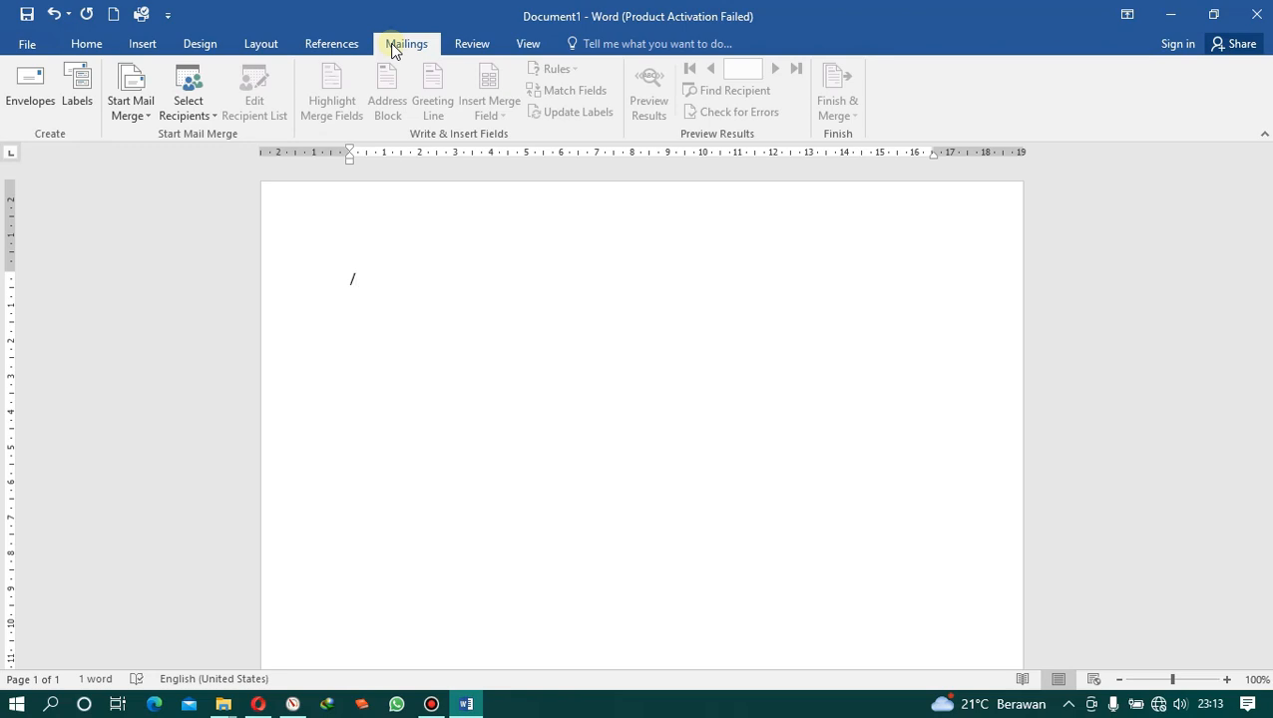
left_click(471, 46)
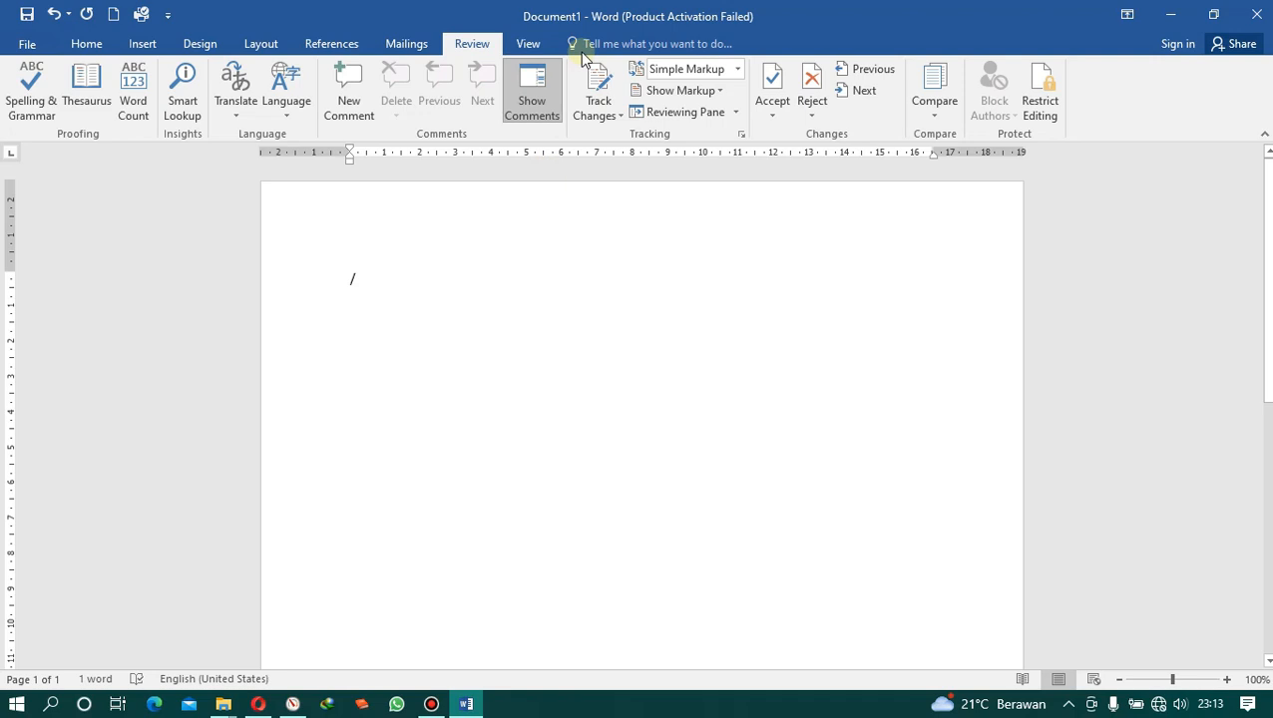
left_click(526, 44)
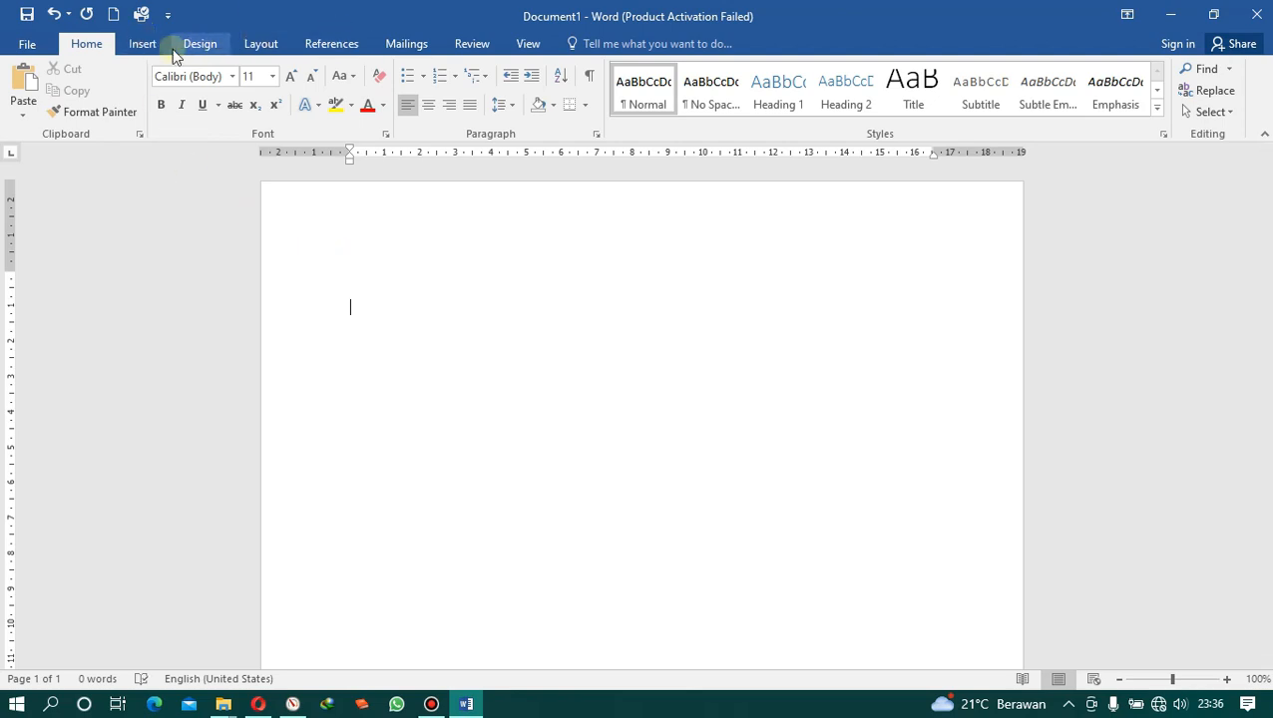
- Draw a rectangle about 4.6 cm wide and 2.12 cm high near the top of the page
left_click(141, 42)
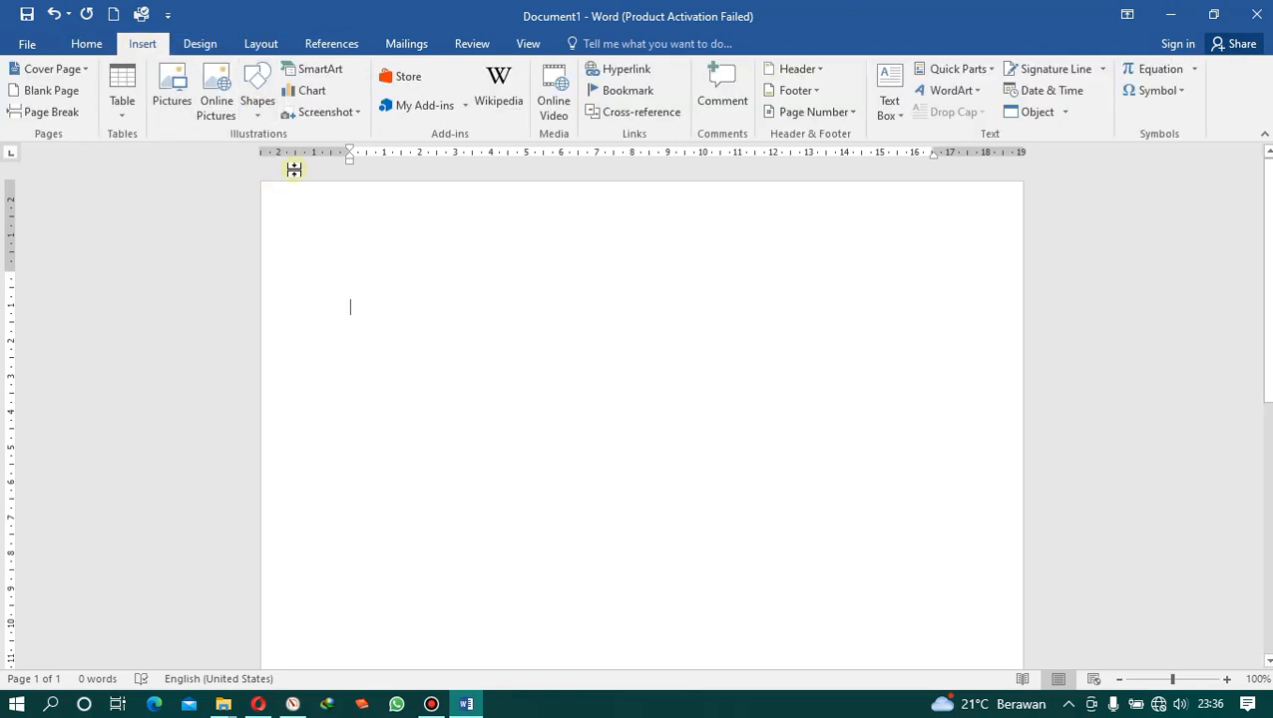
left_click(258, 105)
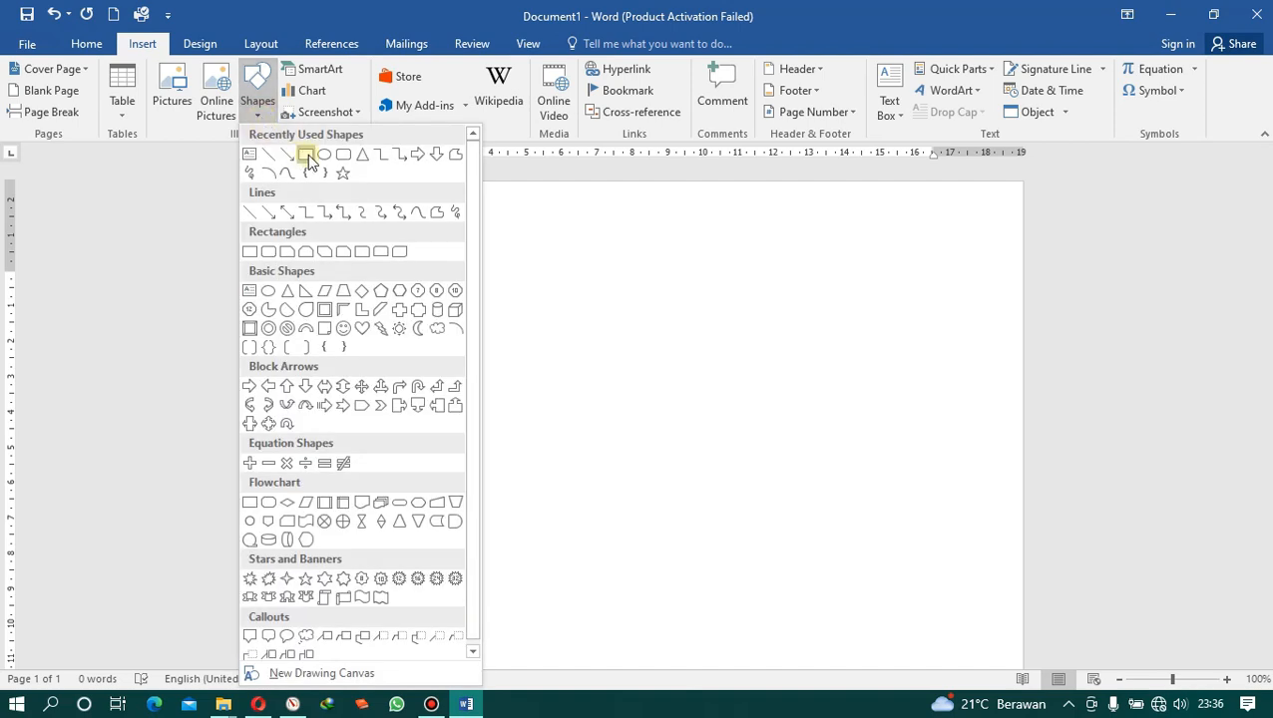
left_click(307, 157)
left_click_drag(413, 291, 577, 366)
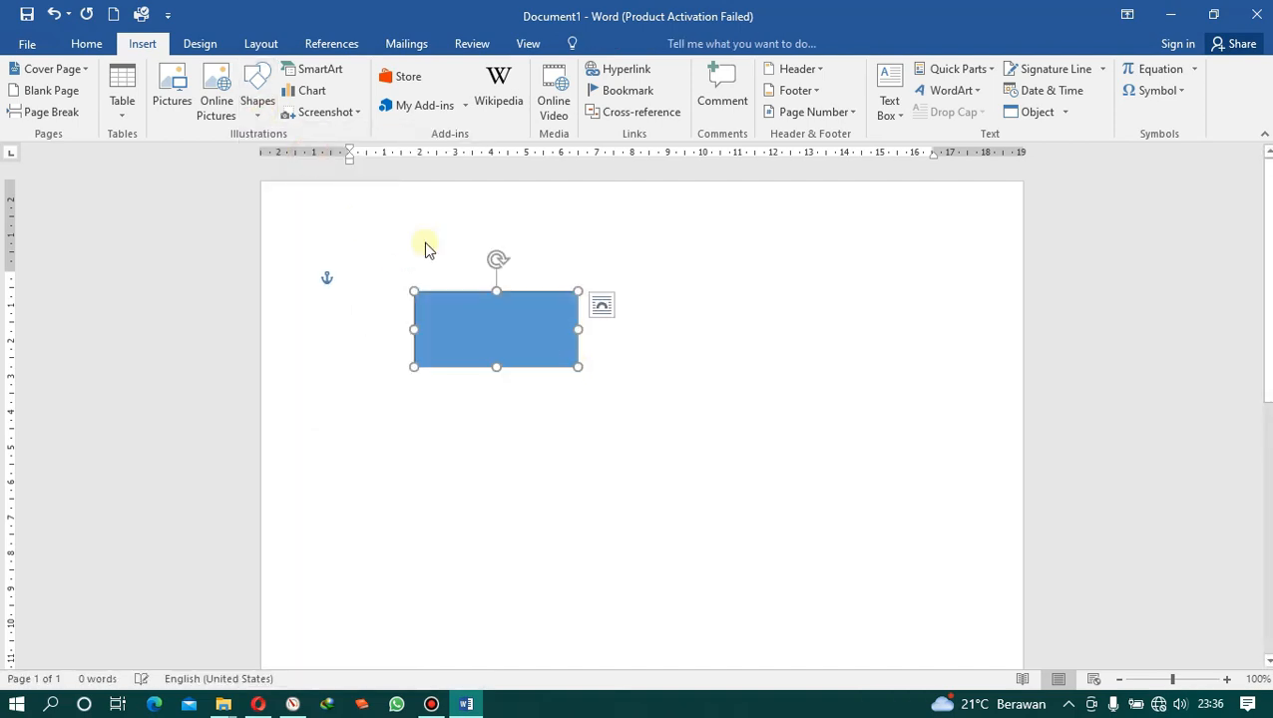
- Draw an oval about 3.65 cm wide and 2.12 cm high beside the rectangle and move it closer to the rectangle
left_click(138, 43)
left_click(262, 107)
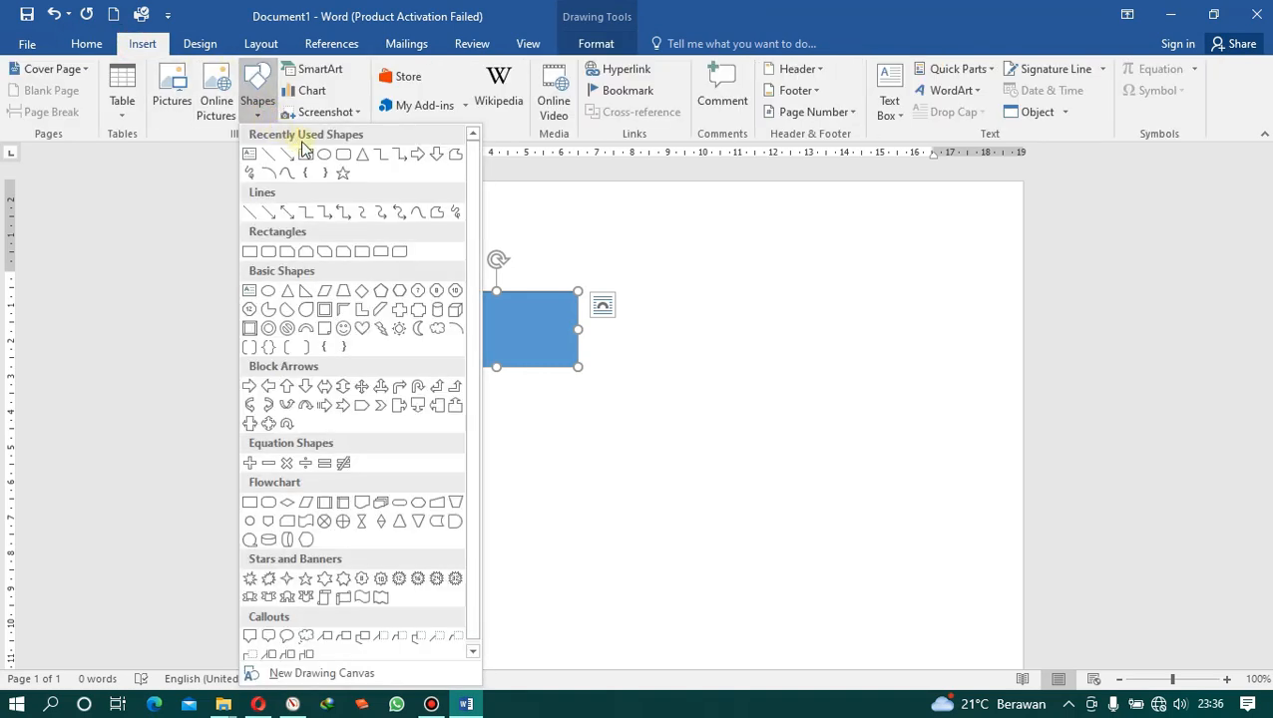
left_click(324, 157)
left_click_drag(647, 304, 776, 379)
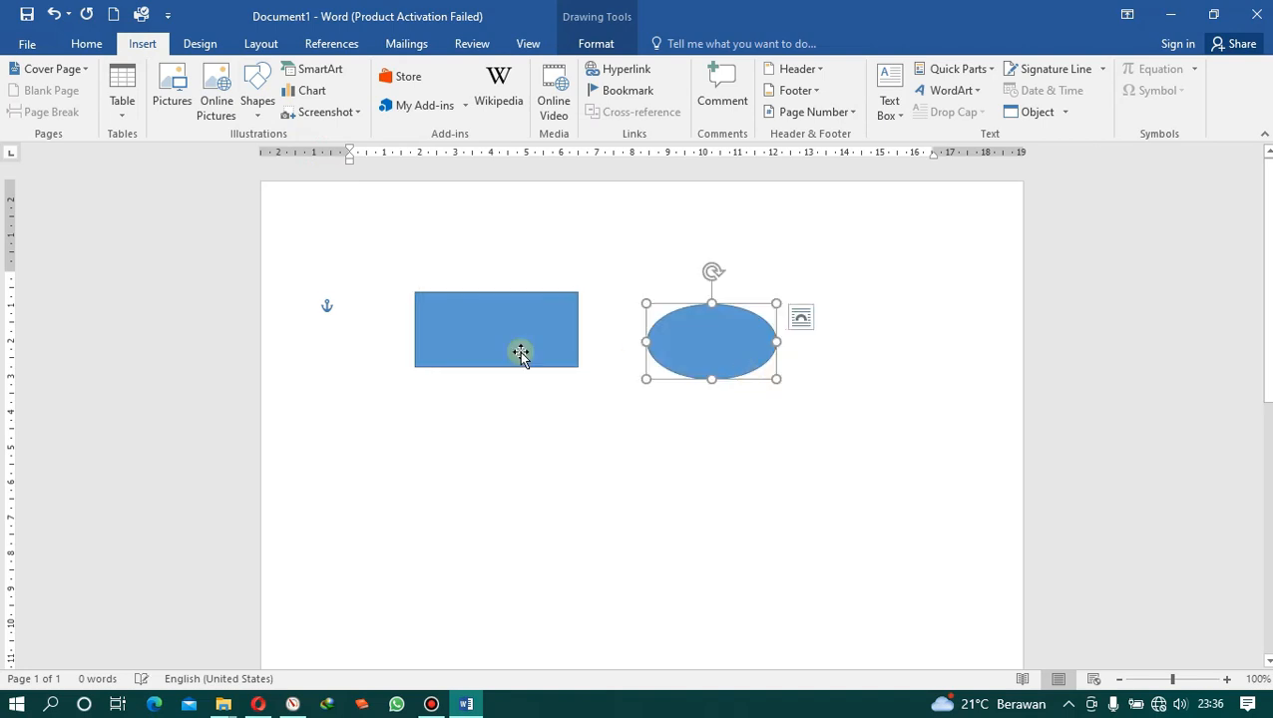
left_click(468, 344)
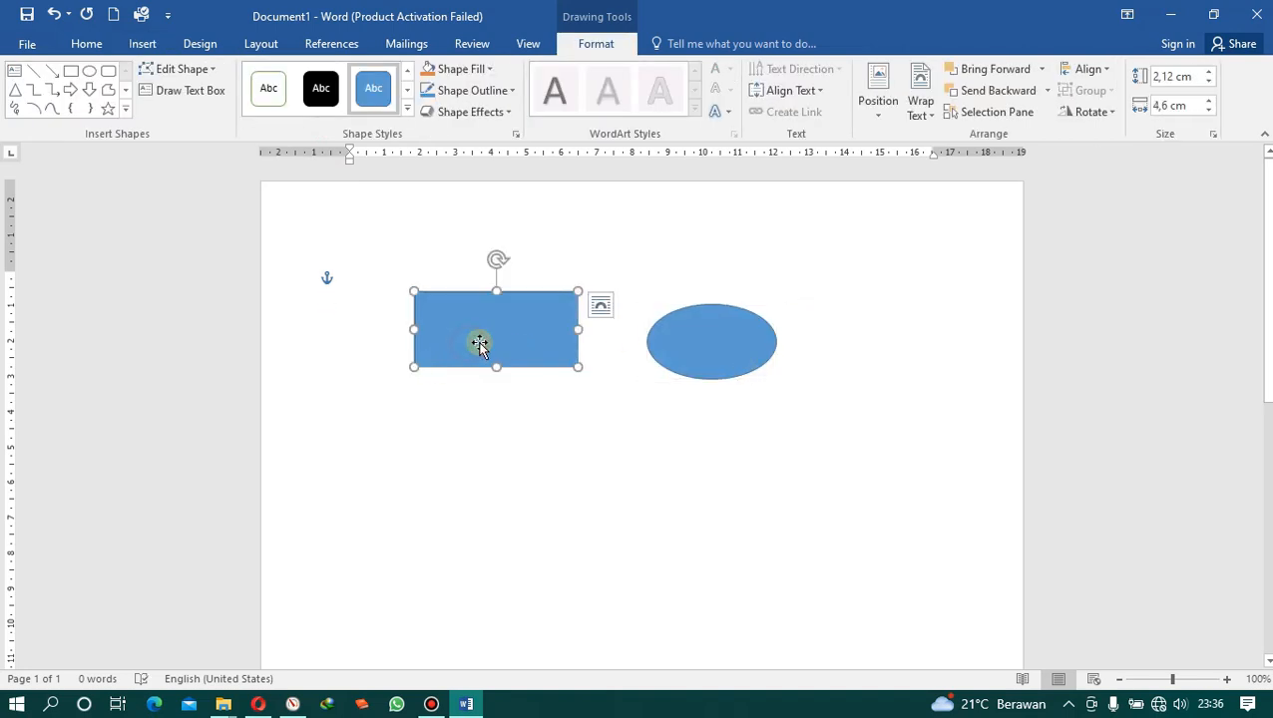
left_click_drag(677, 342, 648, 323)
left_click(583, 432)
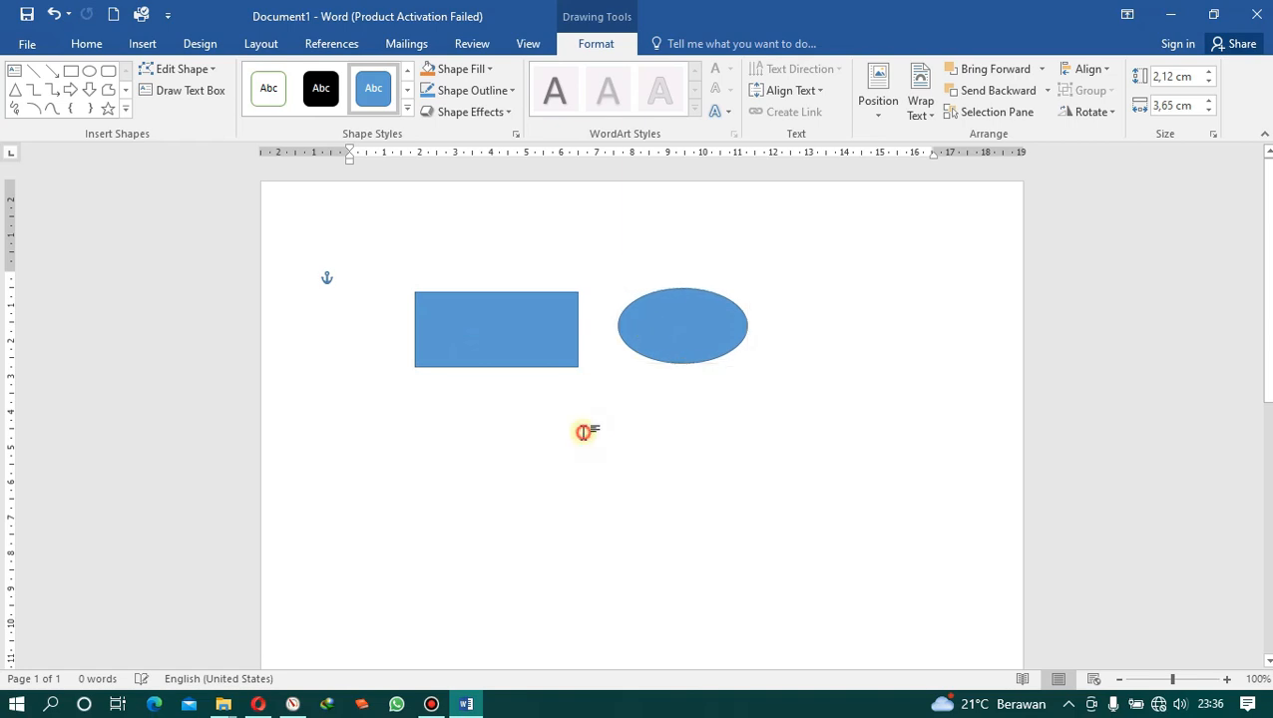
- Select both the rectangle and the oval through the Selection pane and group them
left_click(511, 352)
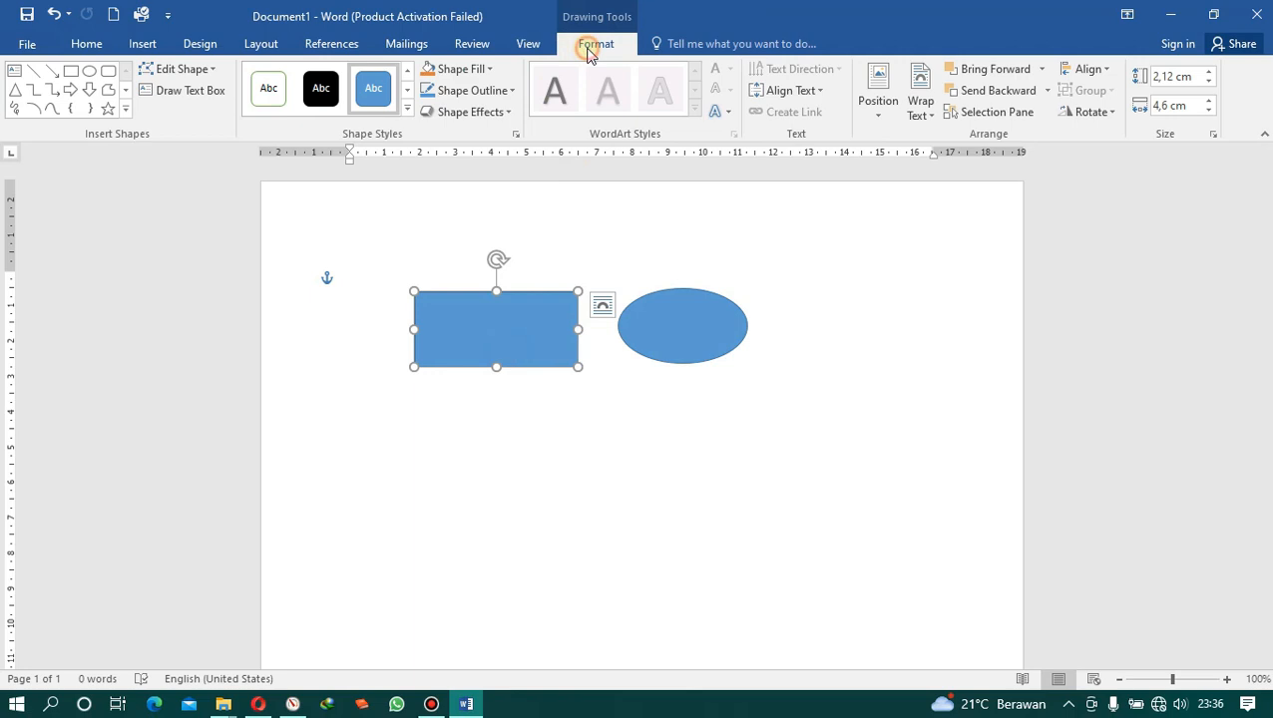
left_click(1002, 112)
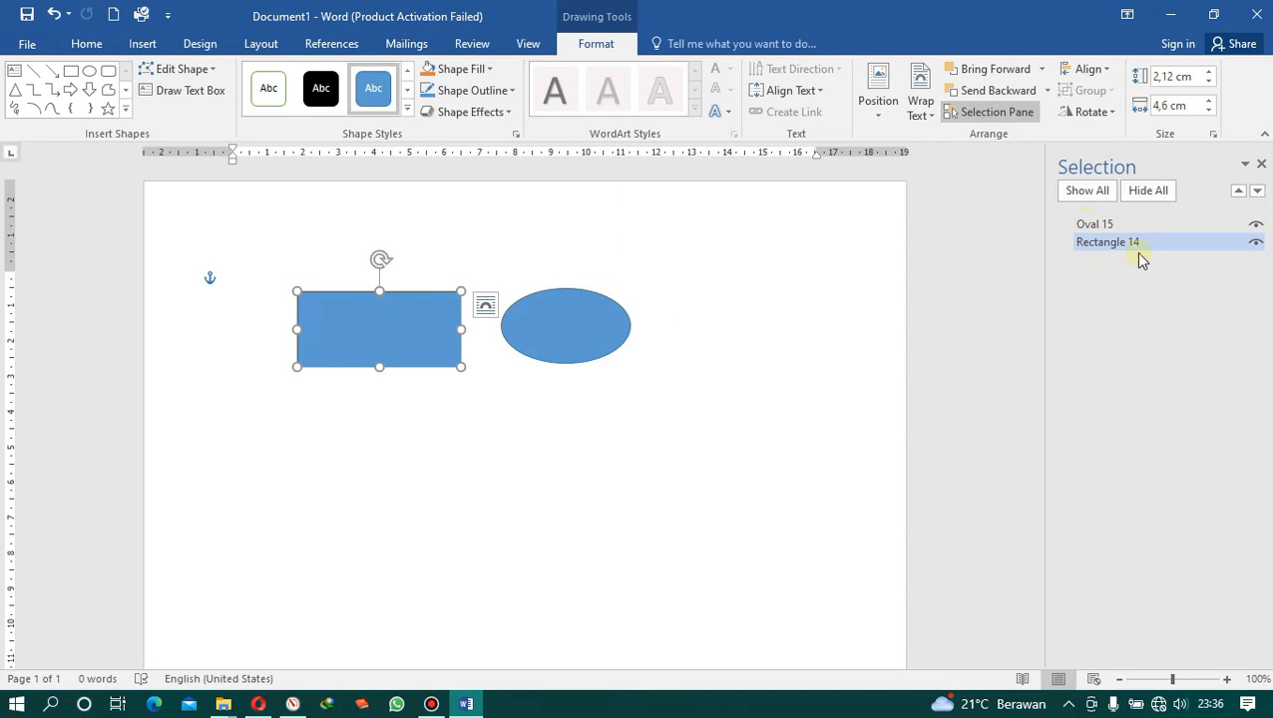
left_click(1094, 223, "ctrl")
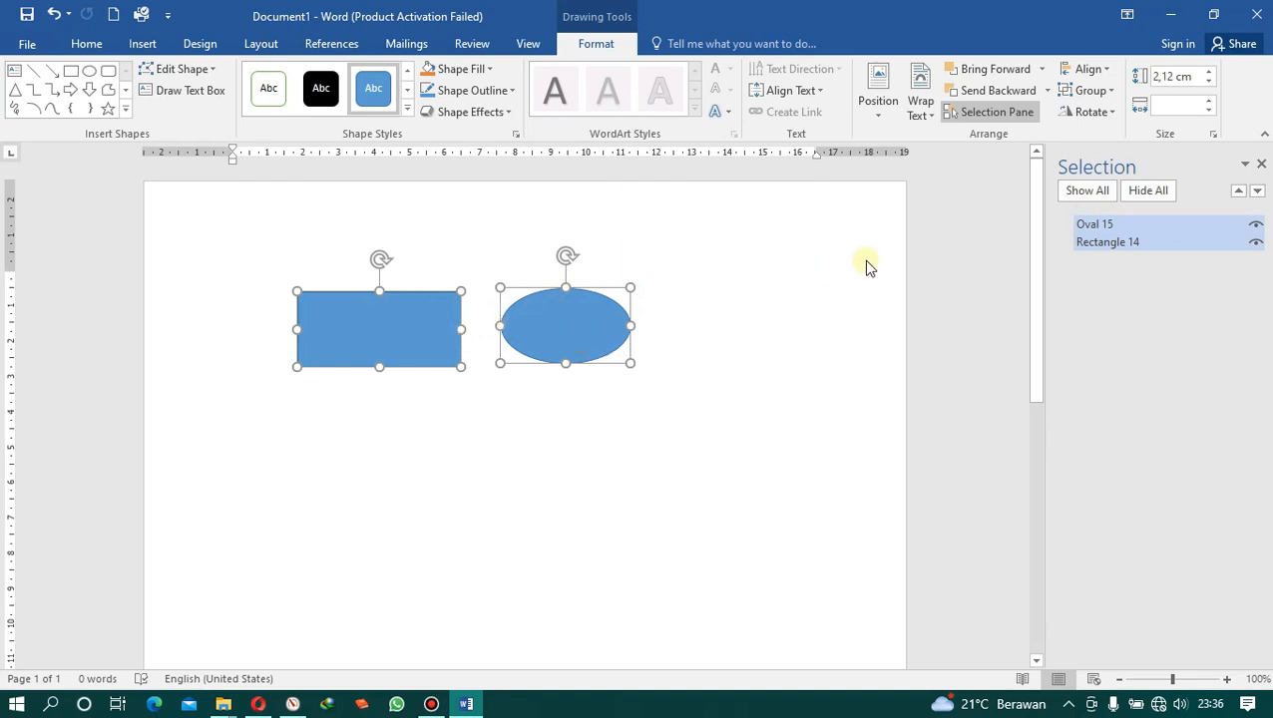
left_click(1091, 90)
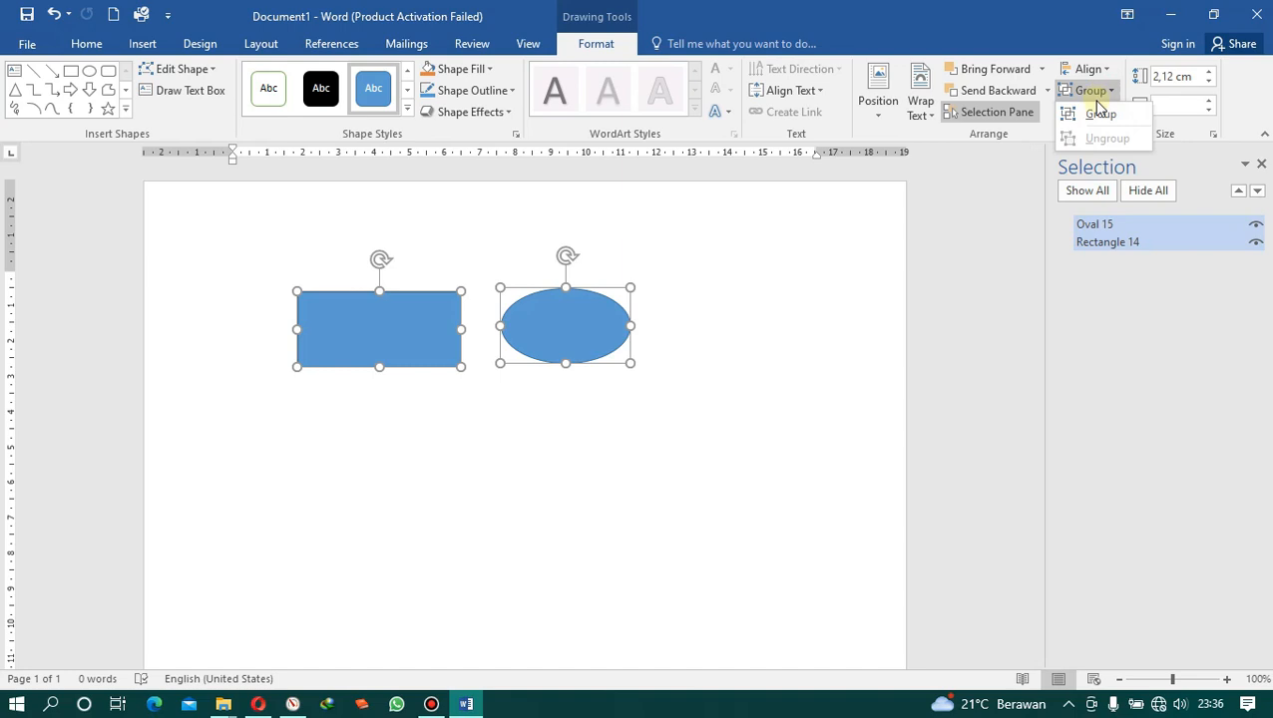
left_click(1098, 115)
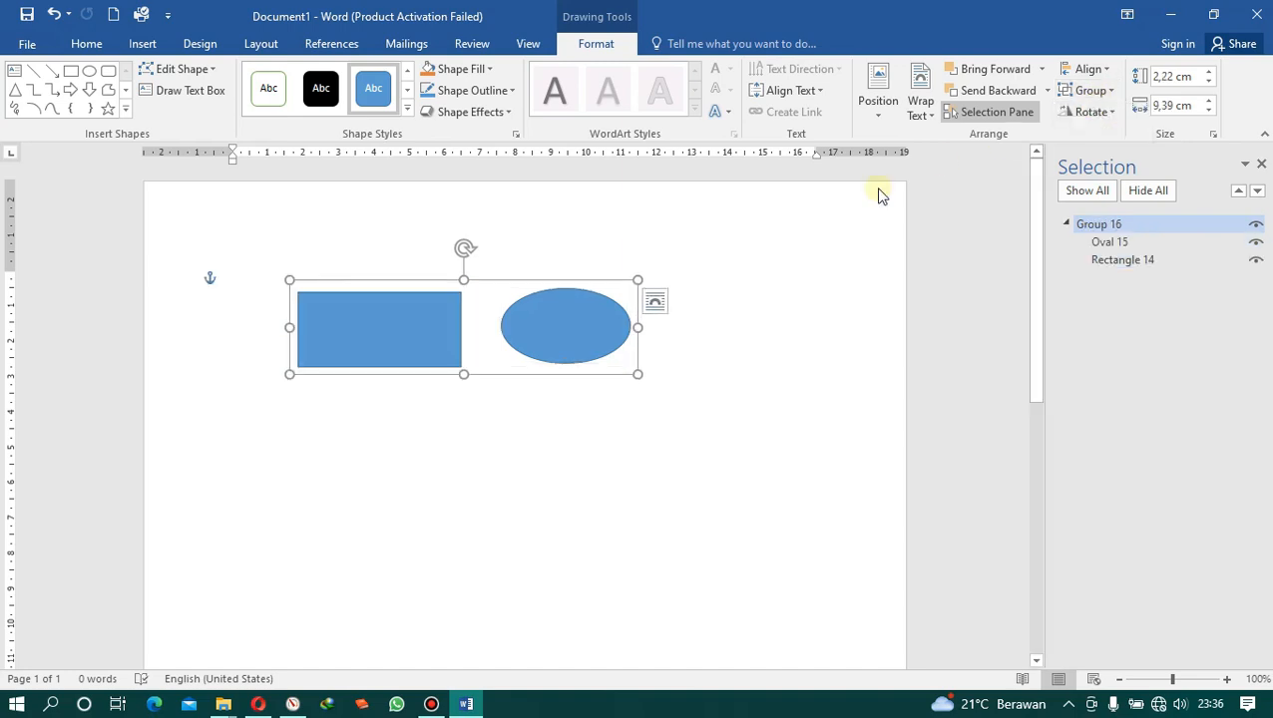
- Move the grouped shapes slightly down and to the right on the page
left_click(433, 327)
left_click_drag(432, 329, 466, 319)
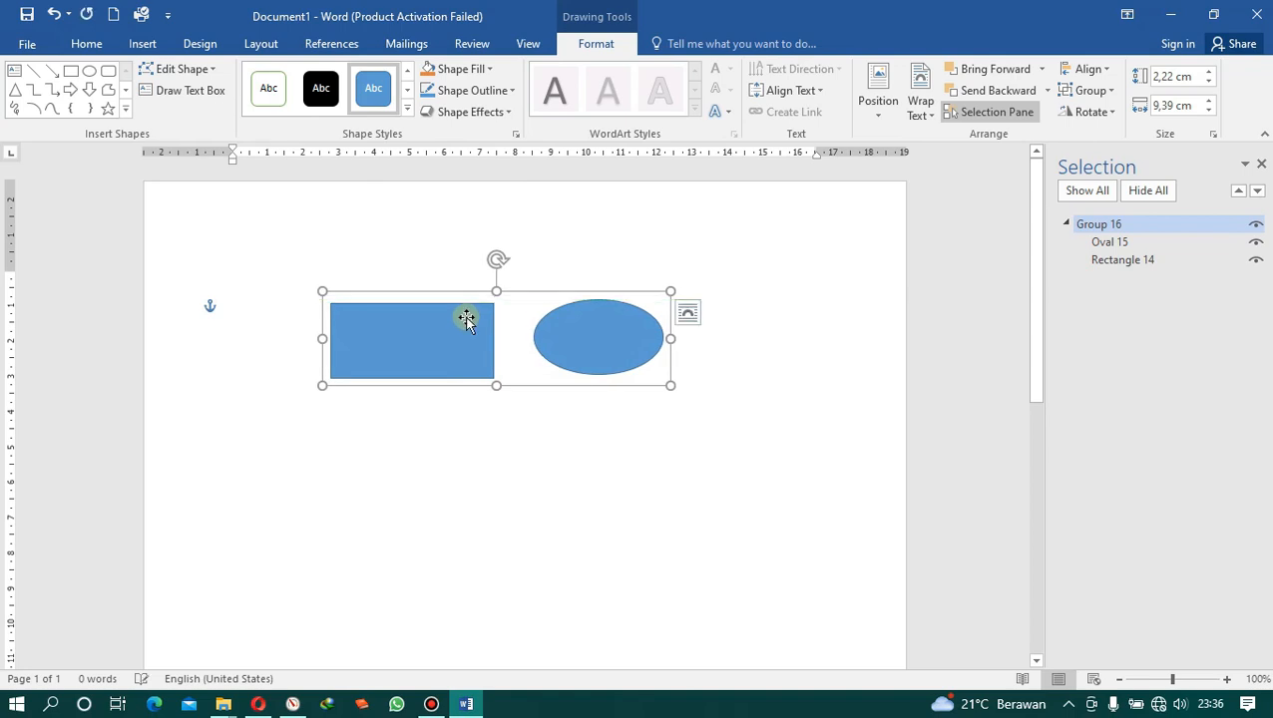
mouse_move(446, 327)
left_mouse_down()
mouse_move(469, 315)
mouse_move(455, 313)
mouse_move(454, 328)
left_mouse_up()
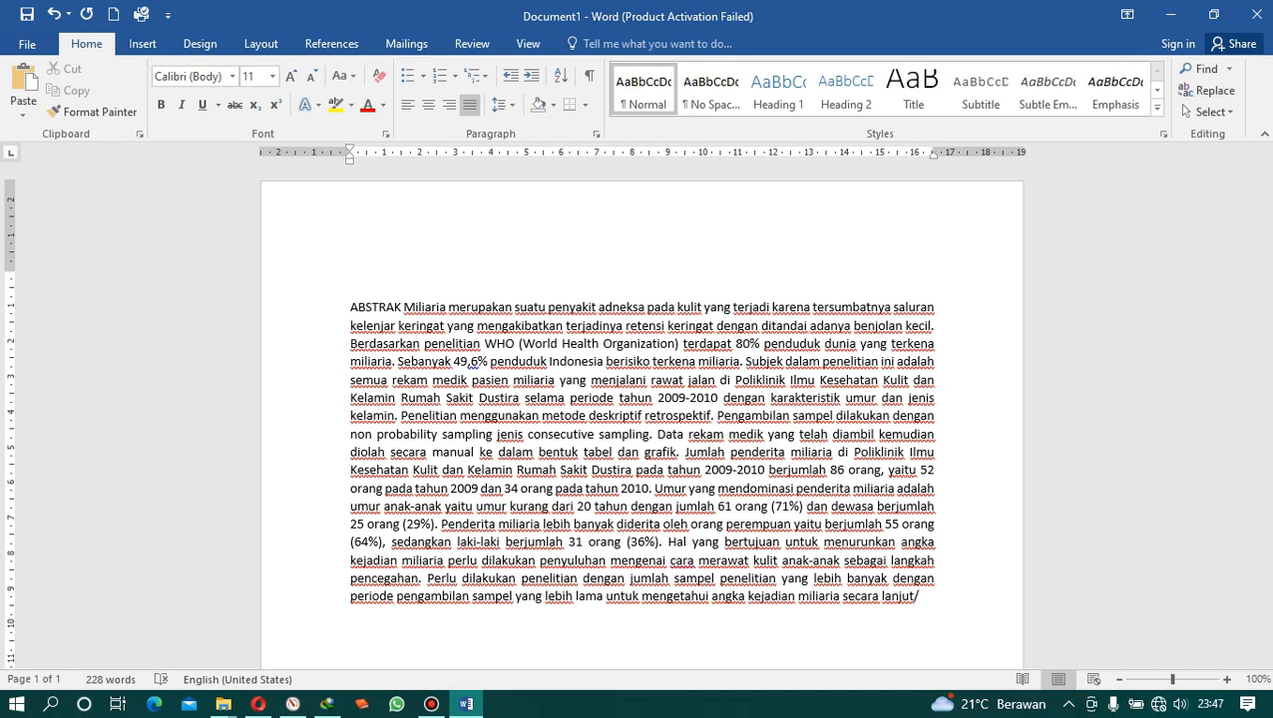
- View the abstract in Read Mode, Print Layout and Web Layout
left_click(1023, 681)
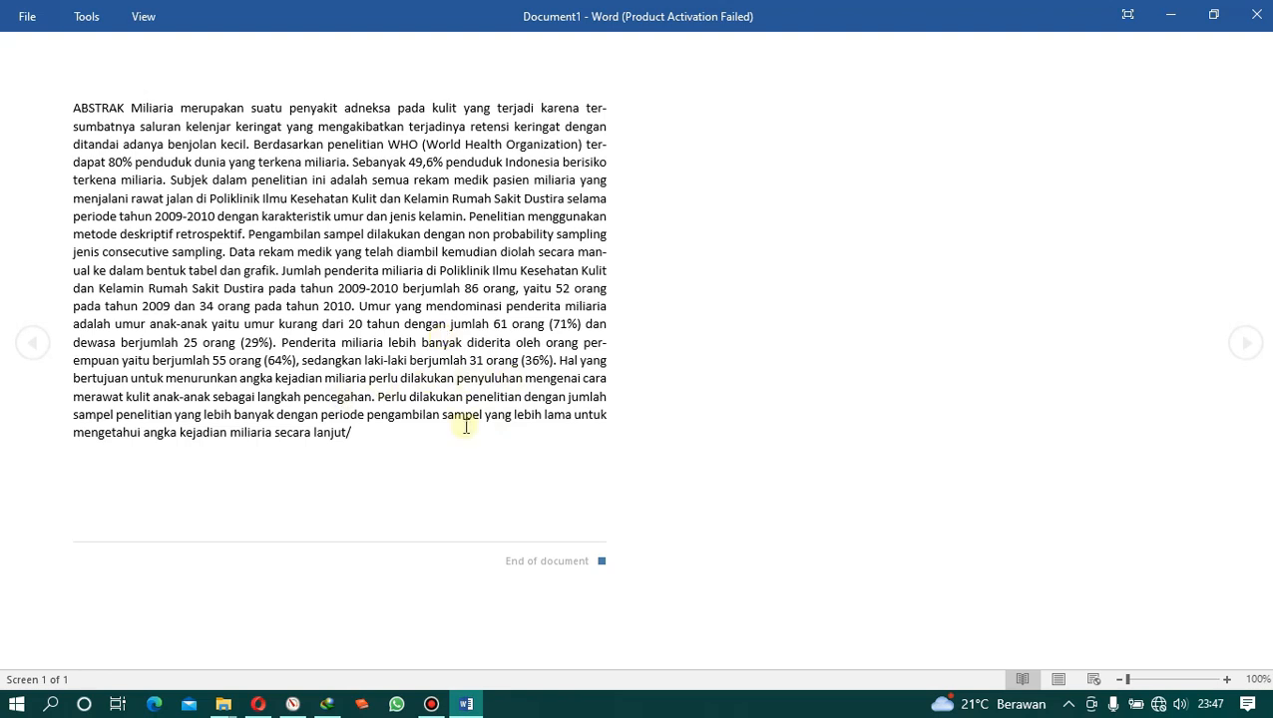
left_click(1070, 682)
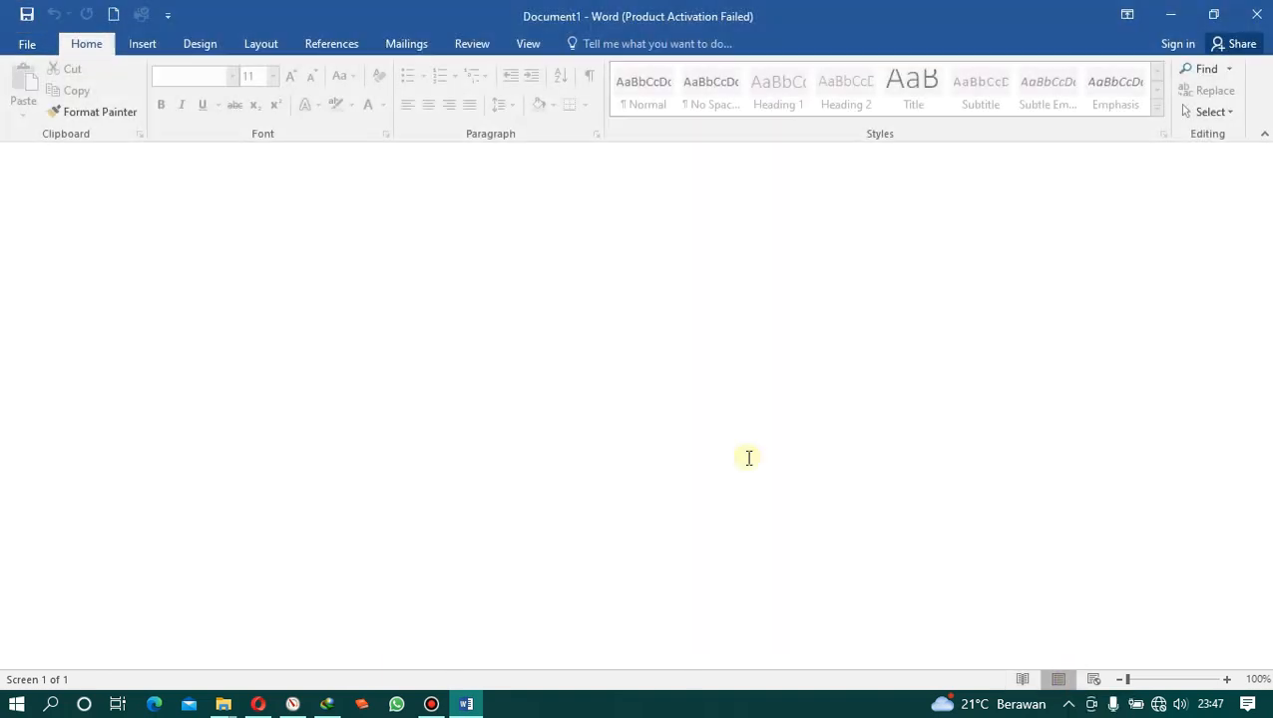
scroll(1162, 377, "up", 1)
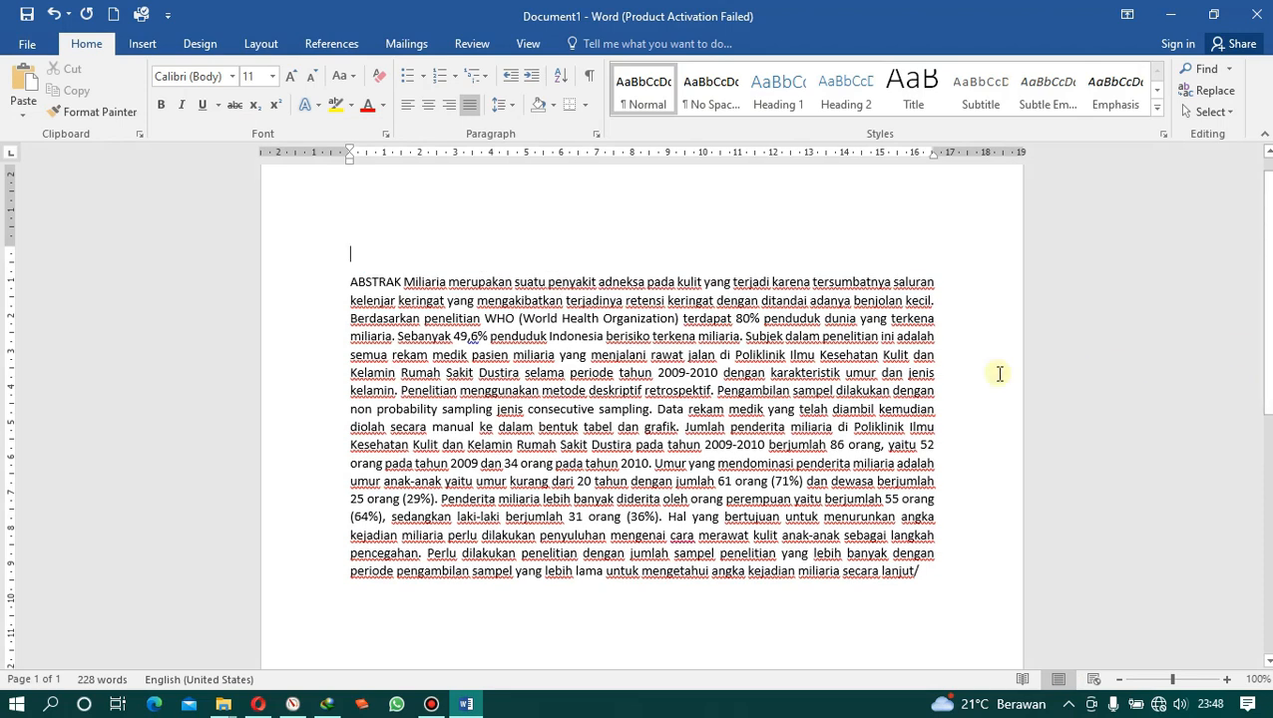
left_click(1095, 679)
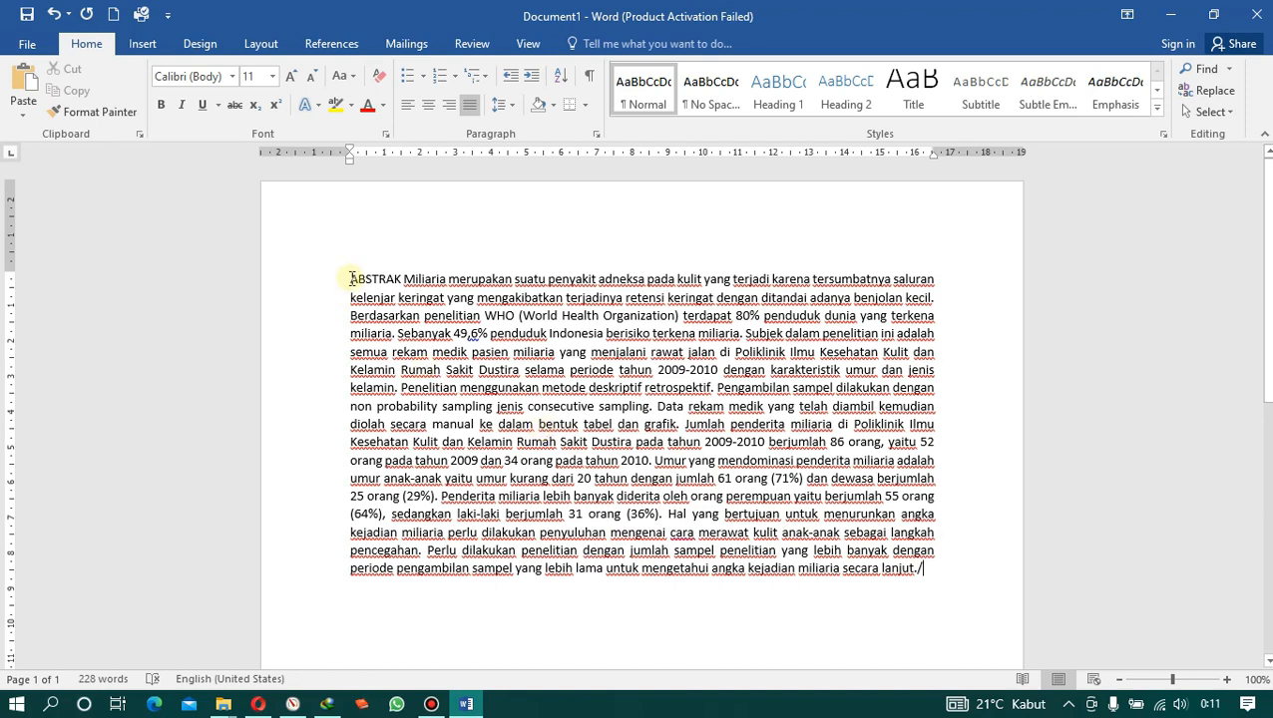
- Select the opening lines of the abstract and clear the selection again
left_click_drag(350, 279, 702, 427)
left_click(641, 234)
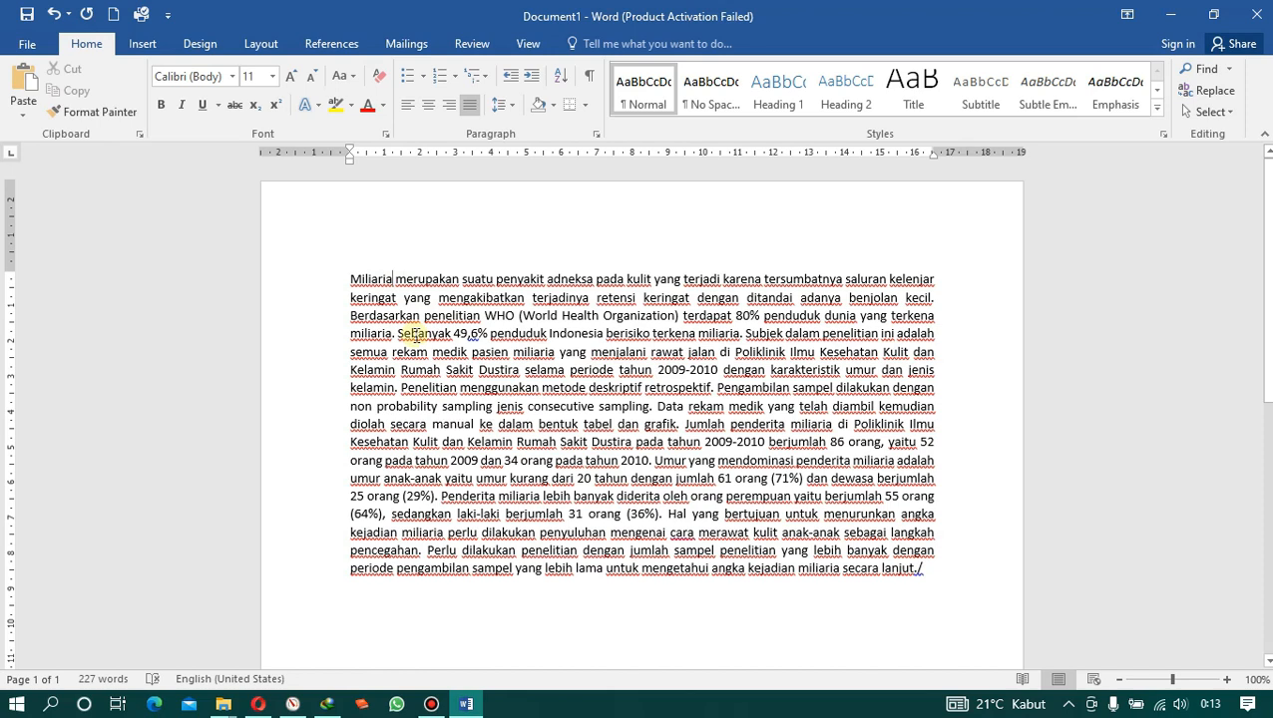
- Delete the word "Miliaria" and the phrase "merupakan suatu penyakit adneksa" from the start of the paragraph
key("BackSpace")
key("BackSpace")
key("BackSpace")
key("BackSpace")
key("BackSpace")
key("BackSpace")
key("BackSpace")
key("BackSpace")
key("BackSpace")
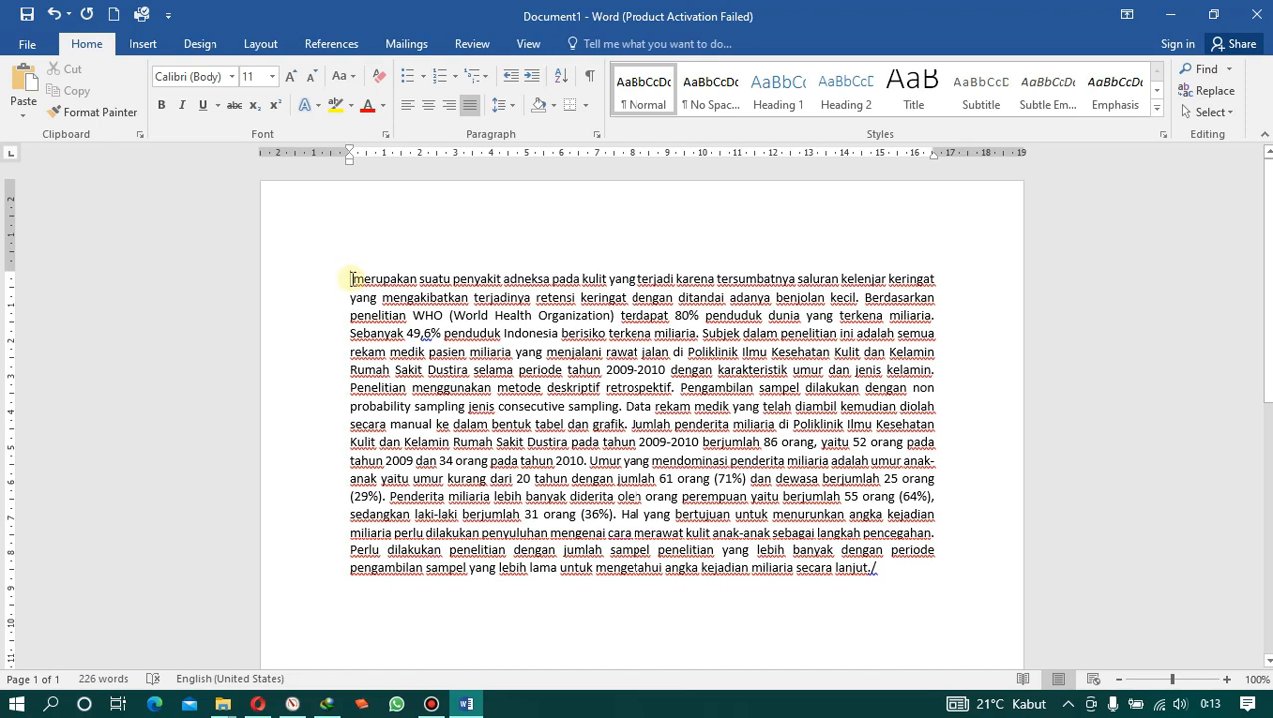
left_click_drag(351, 278, 547, 283)
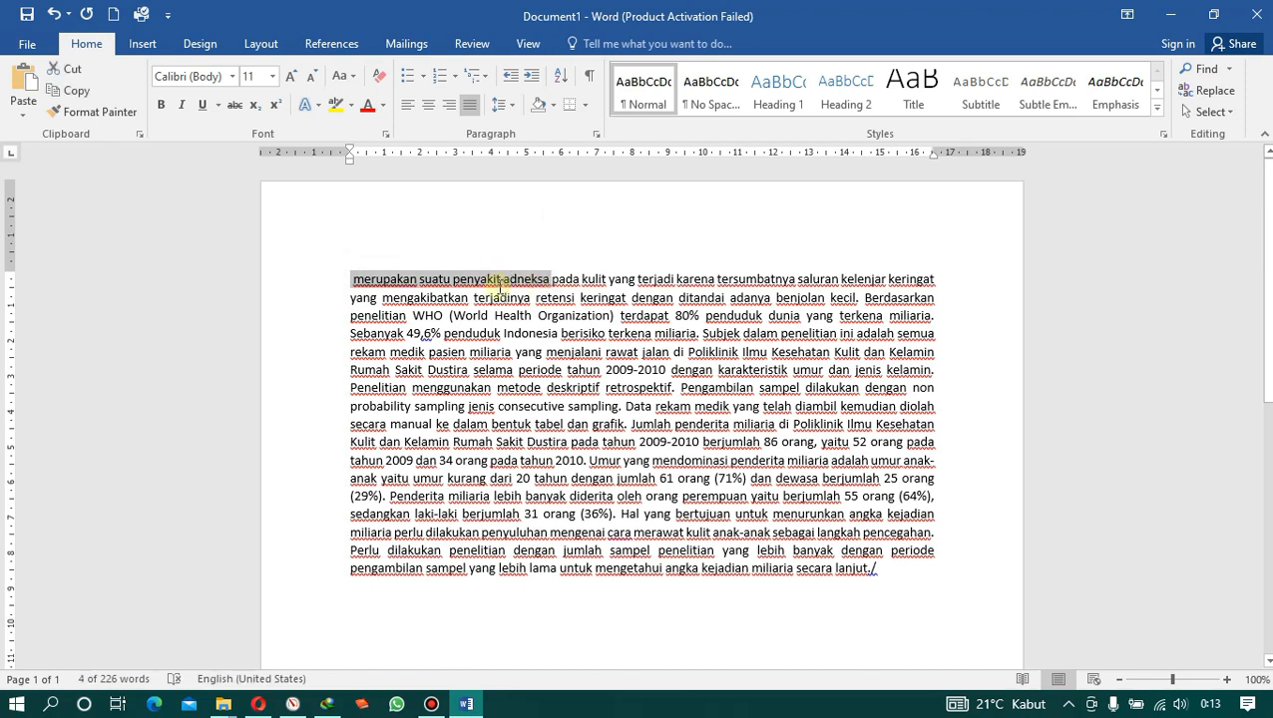
key("Delete")
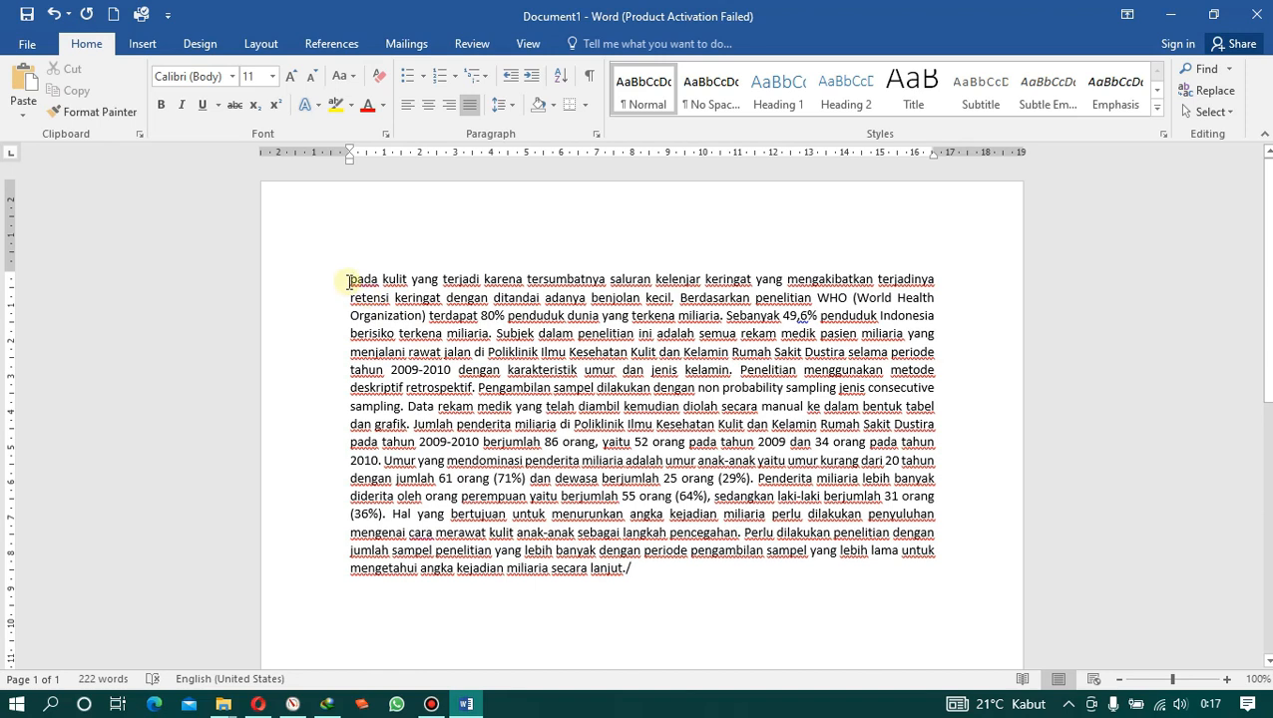
- Copy the paragraph's first three lines and paste them below the paragraph, keeping the source formatting
left_click_drag(349, 280, 935, 315)
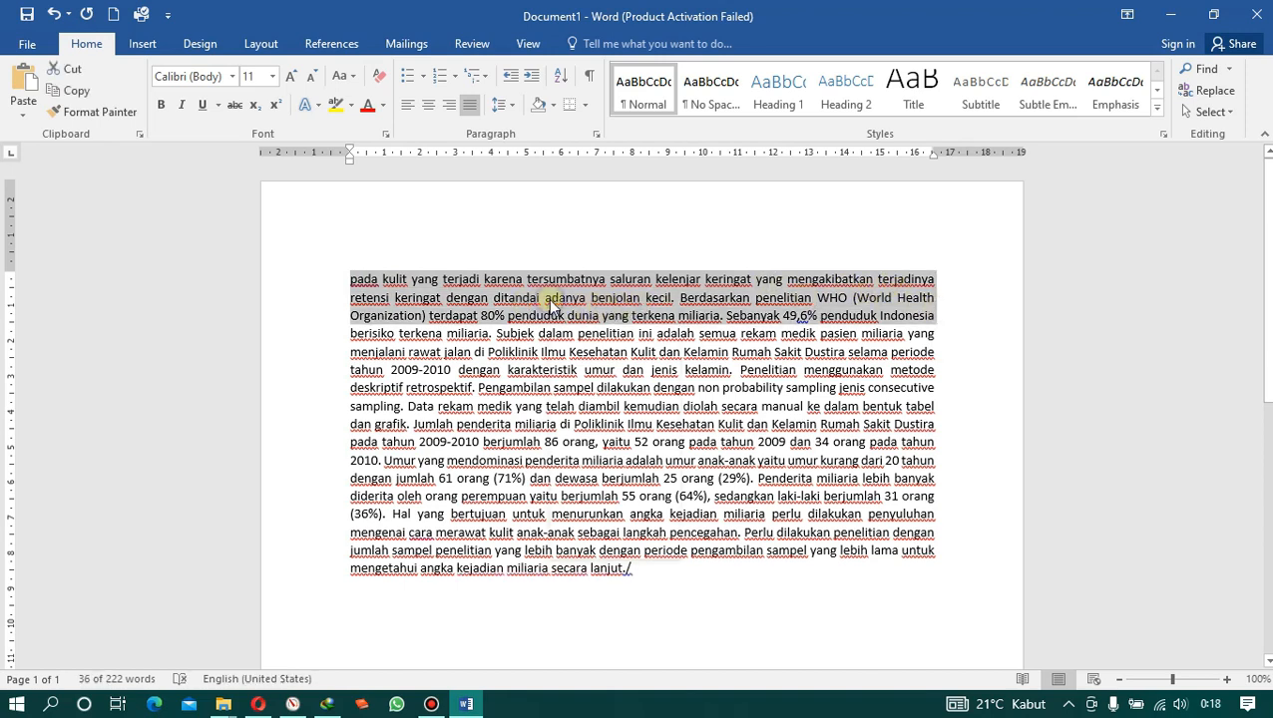
right_click(552, 302)
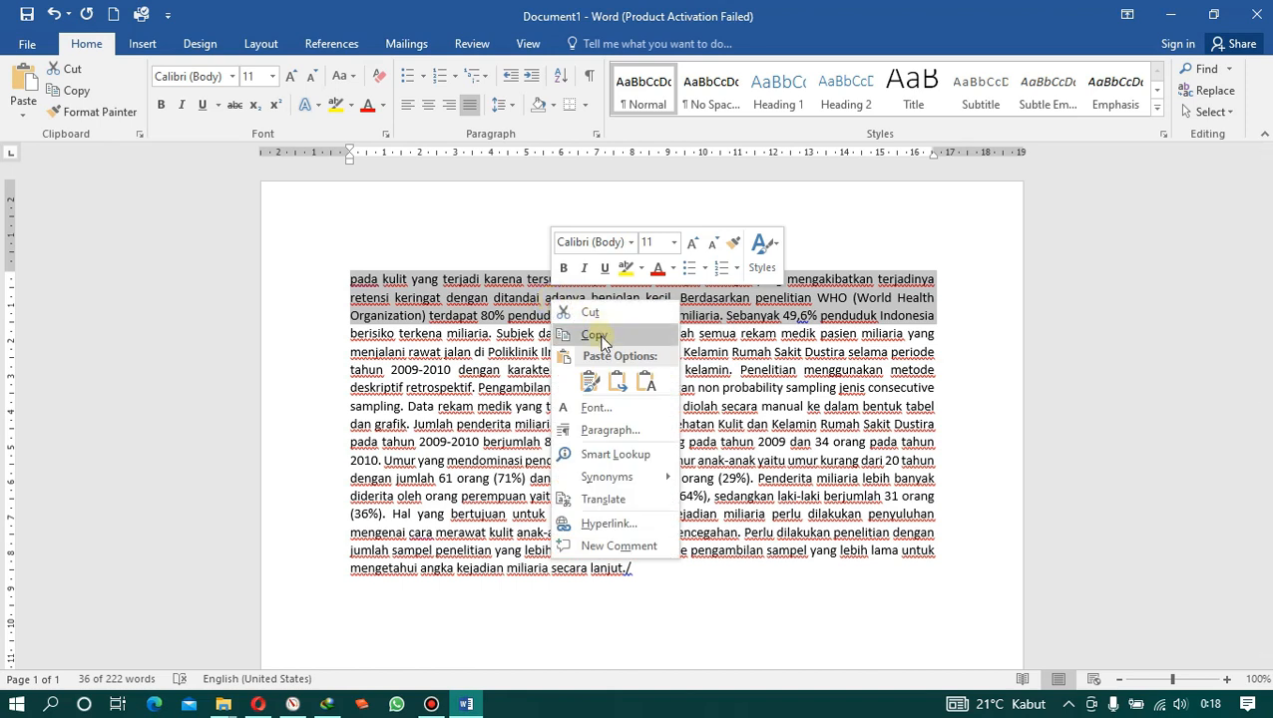
left_click(583, 336)
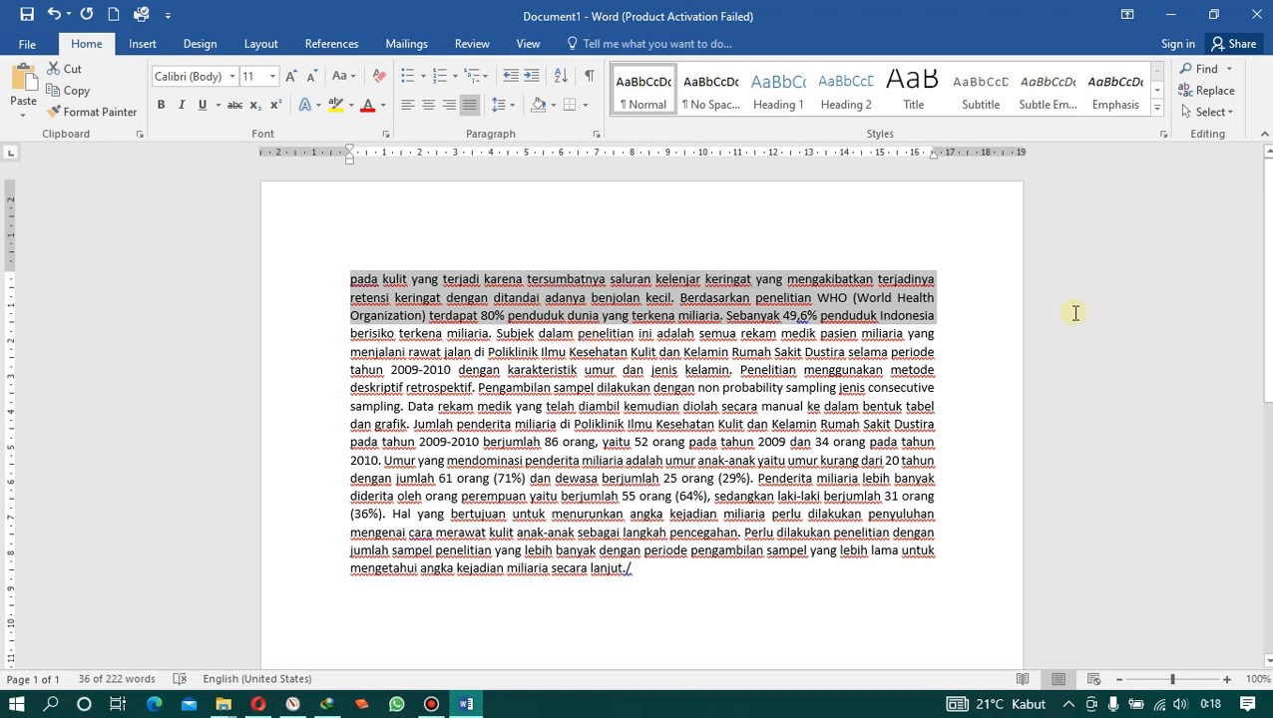
scroll(783, 306, "down", 6)
left_click(675, 262)
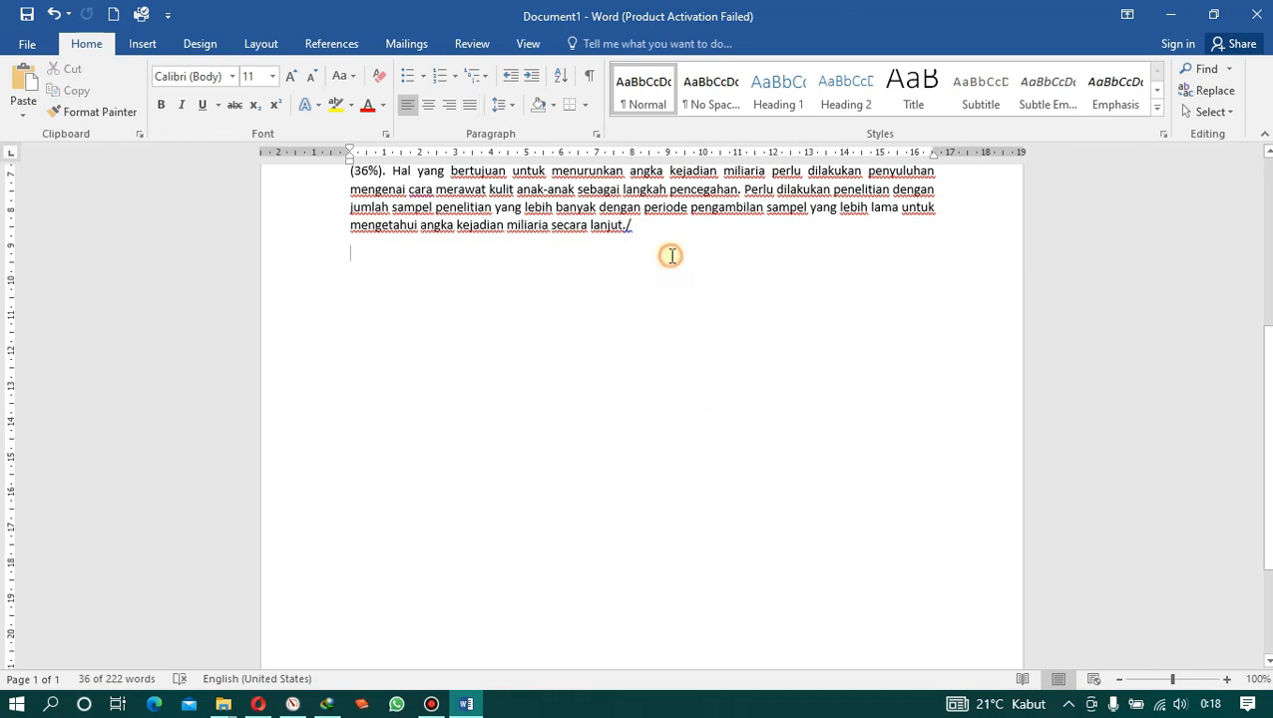
right_click(390, 299)
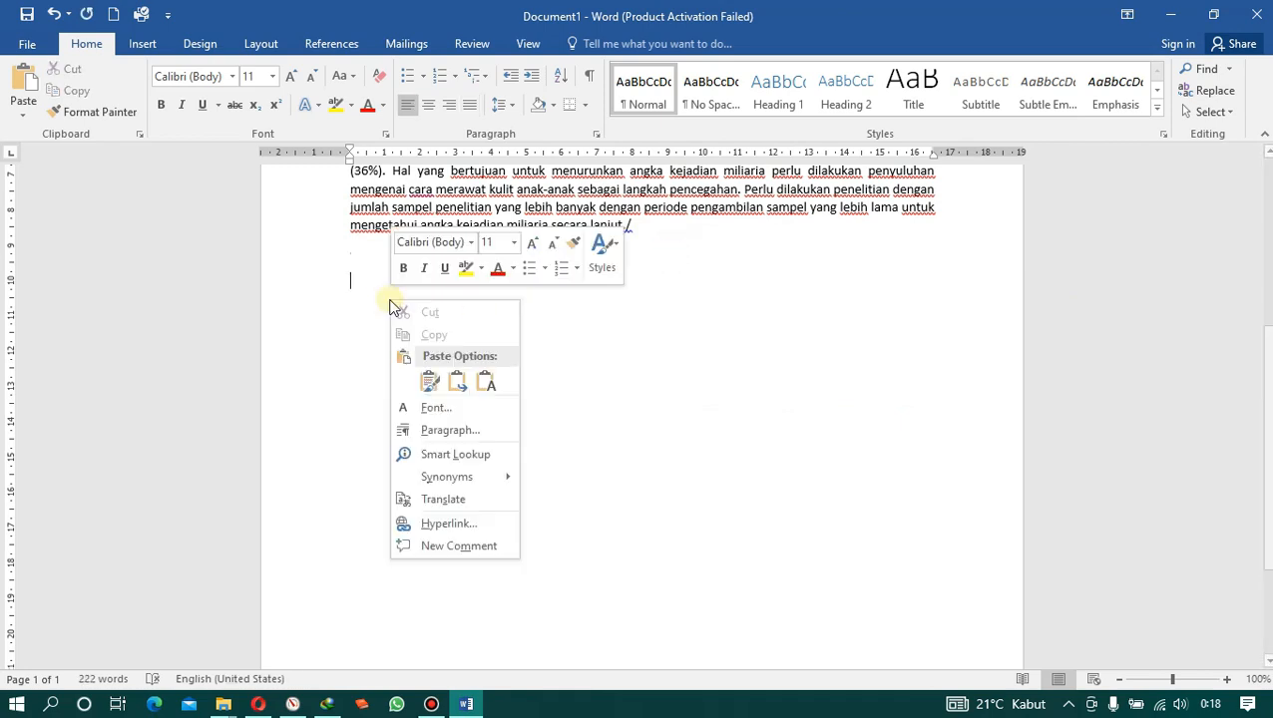
left_click(428, 383)
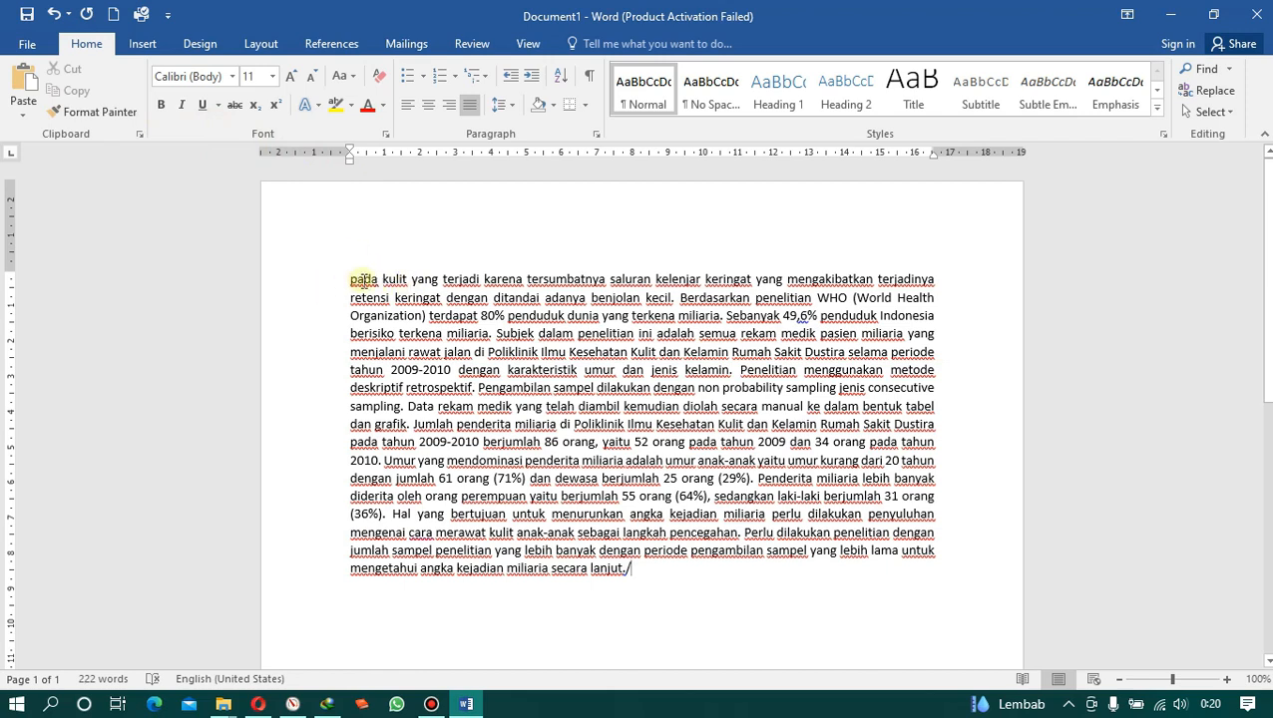
- Set the font of the whole paragraph to Times New Roman
left_click_drag(349, 276, 790, 568)
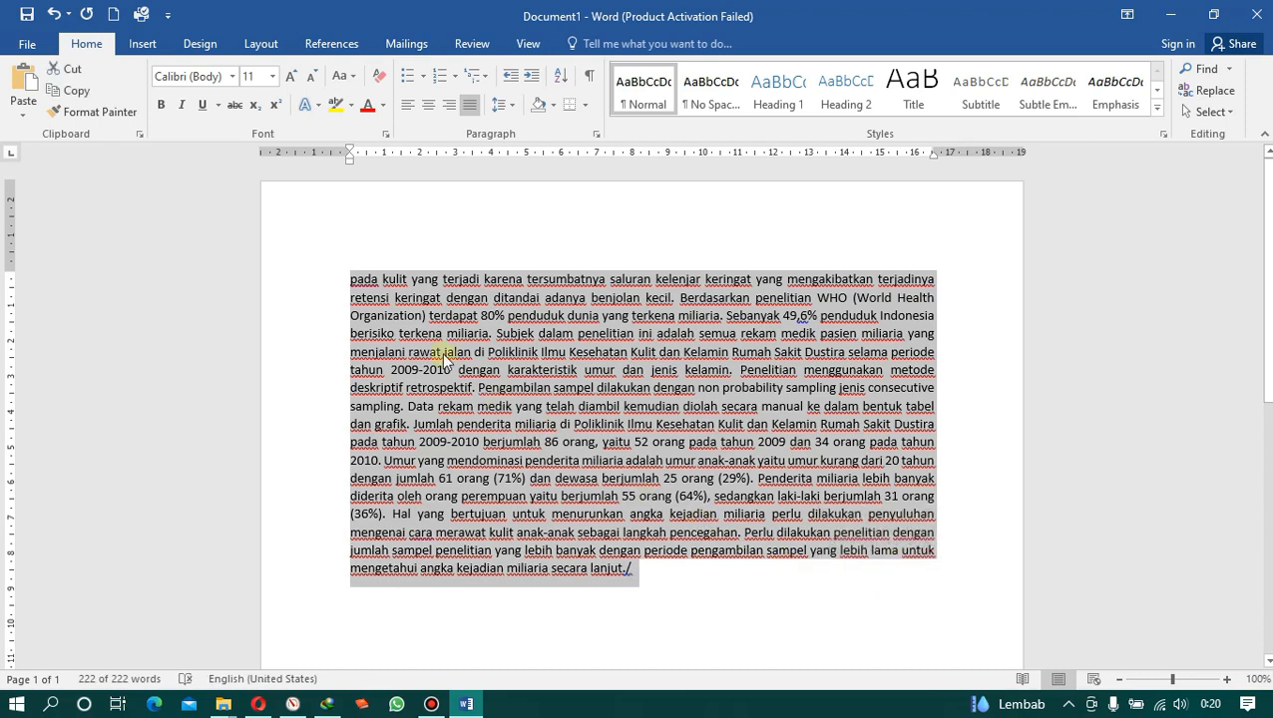
left_click(232, 77)
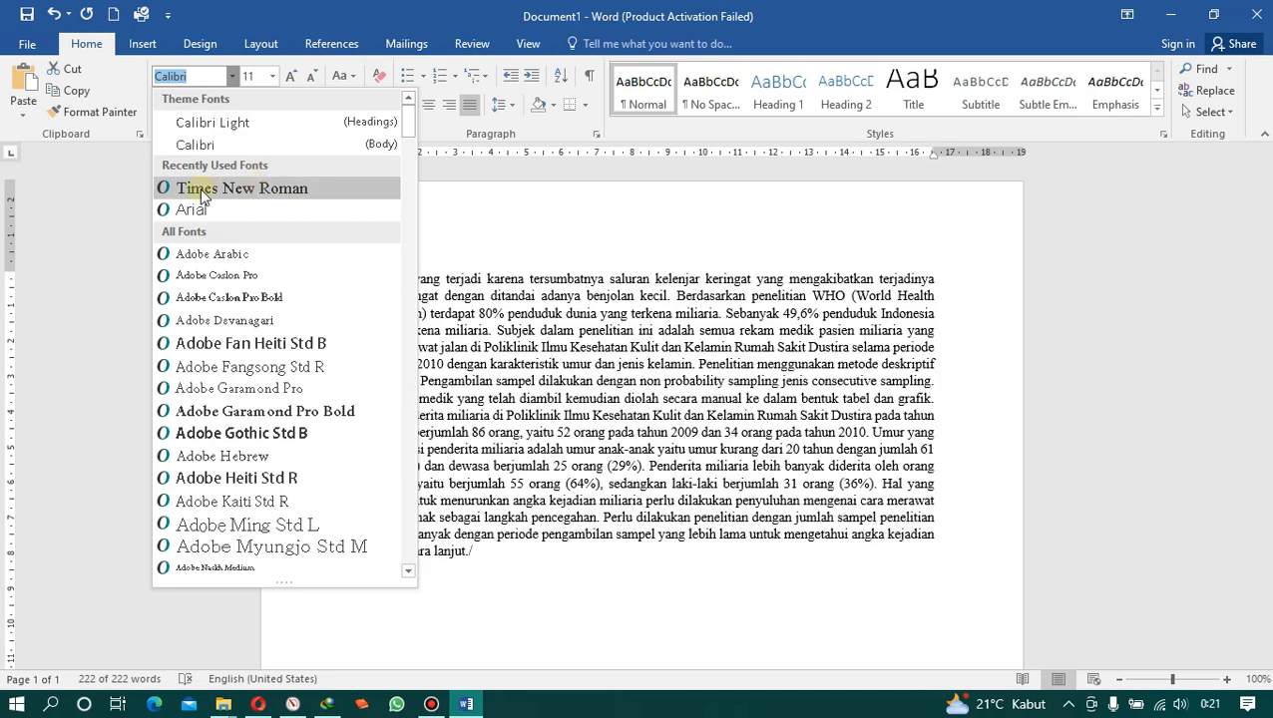
left_click(242, 190)
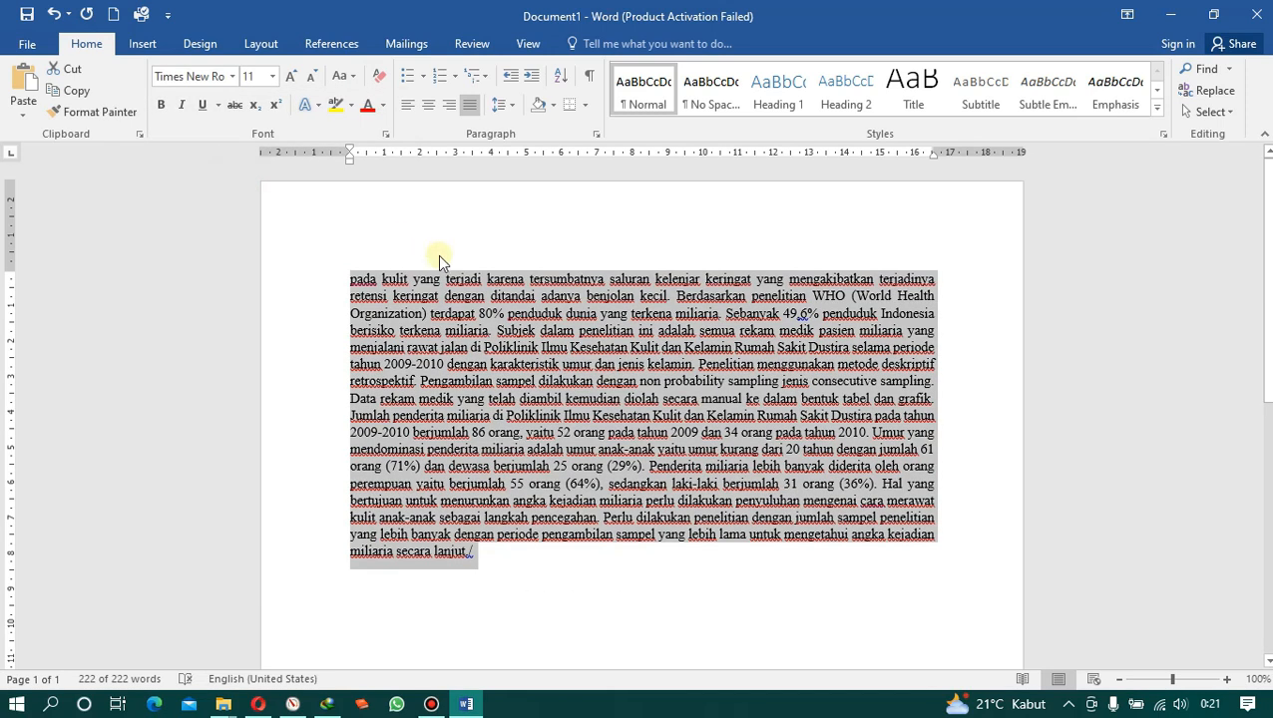
key("Right")
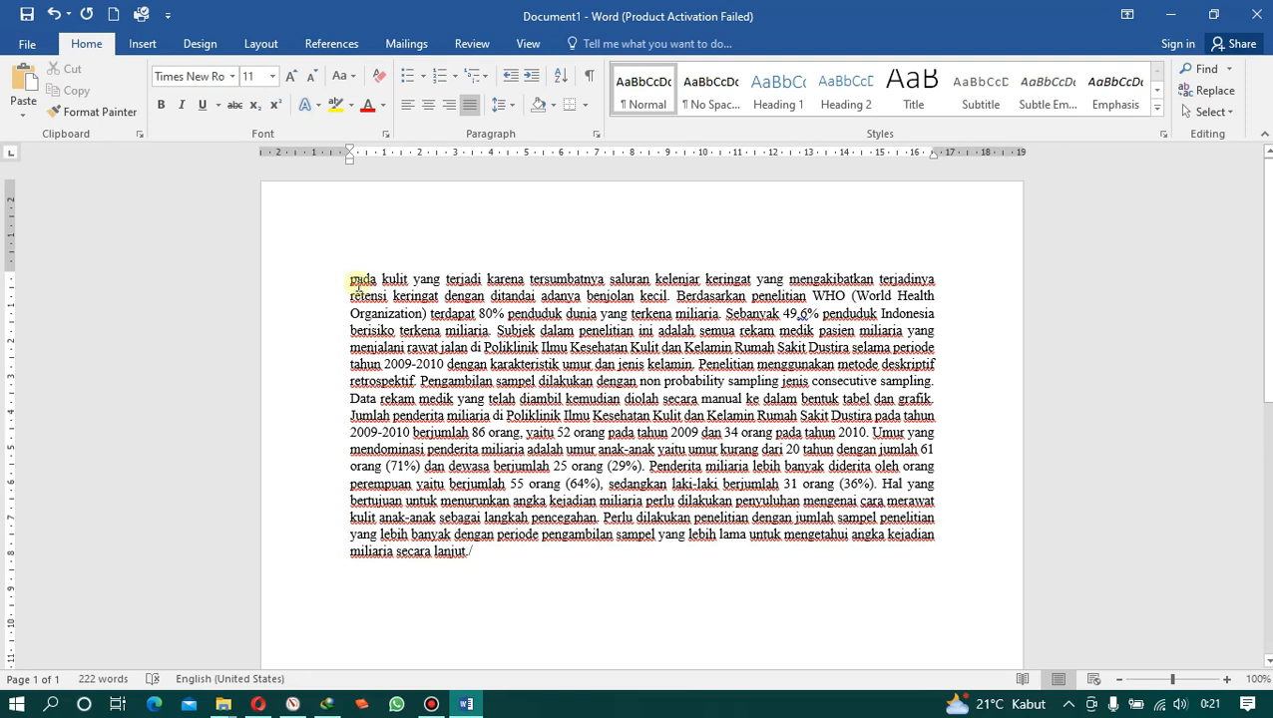
- Set the font size of the whole paragraph to 10 and clear the selection
left_click_drag(355, 280, 530, 555)
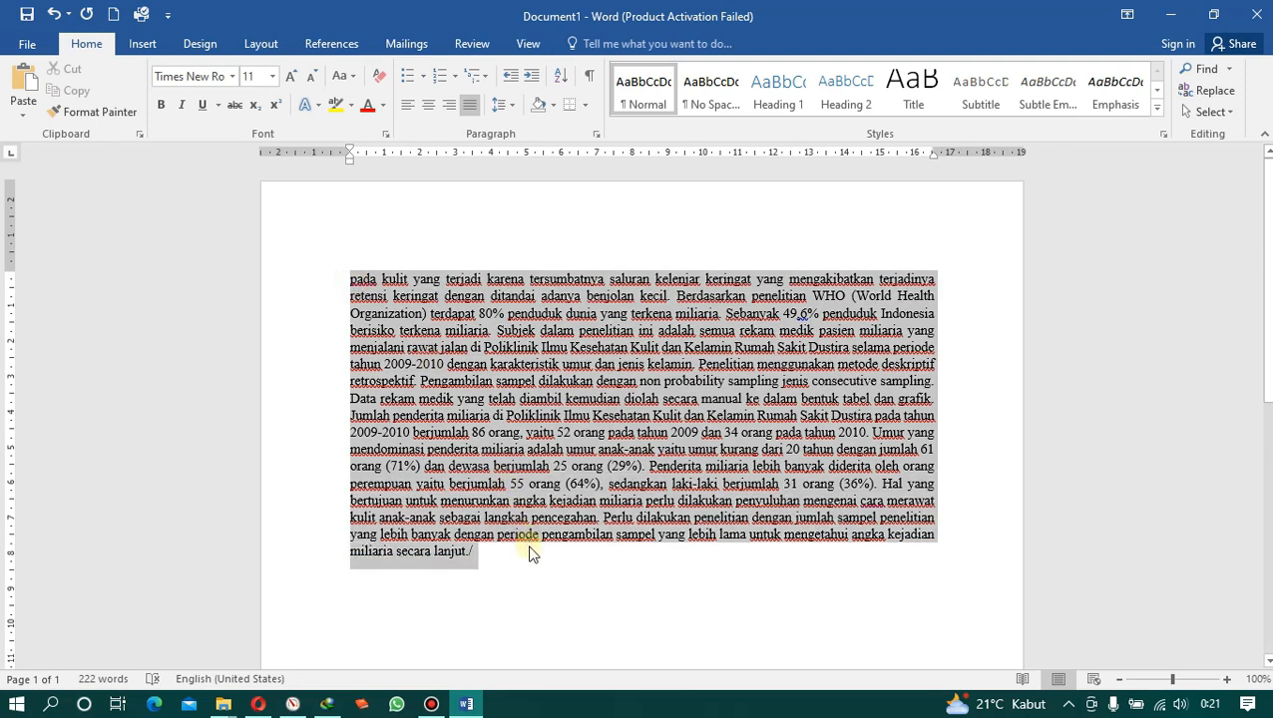
left_click(273, 78)
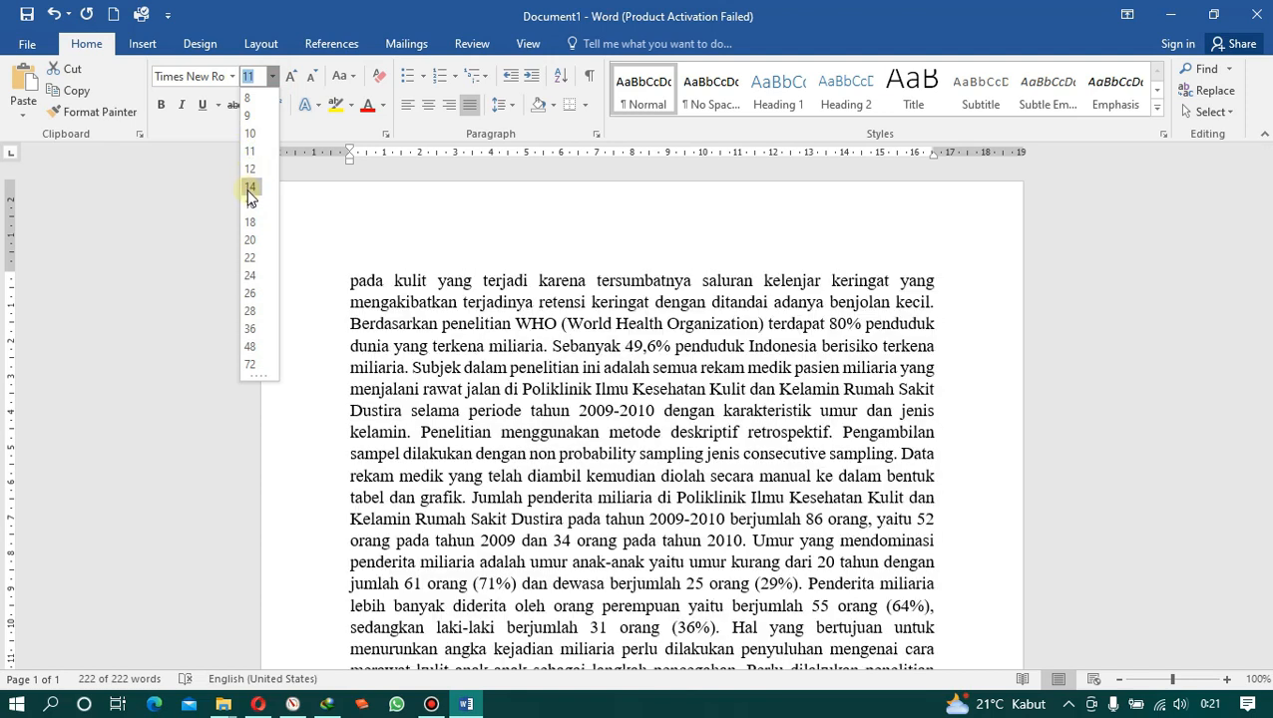
left_click(249, 137)
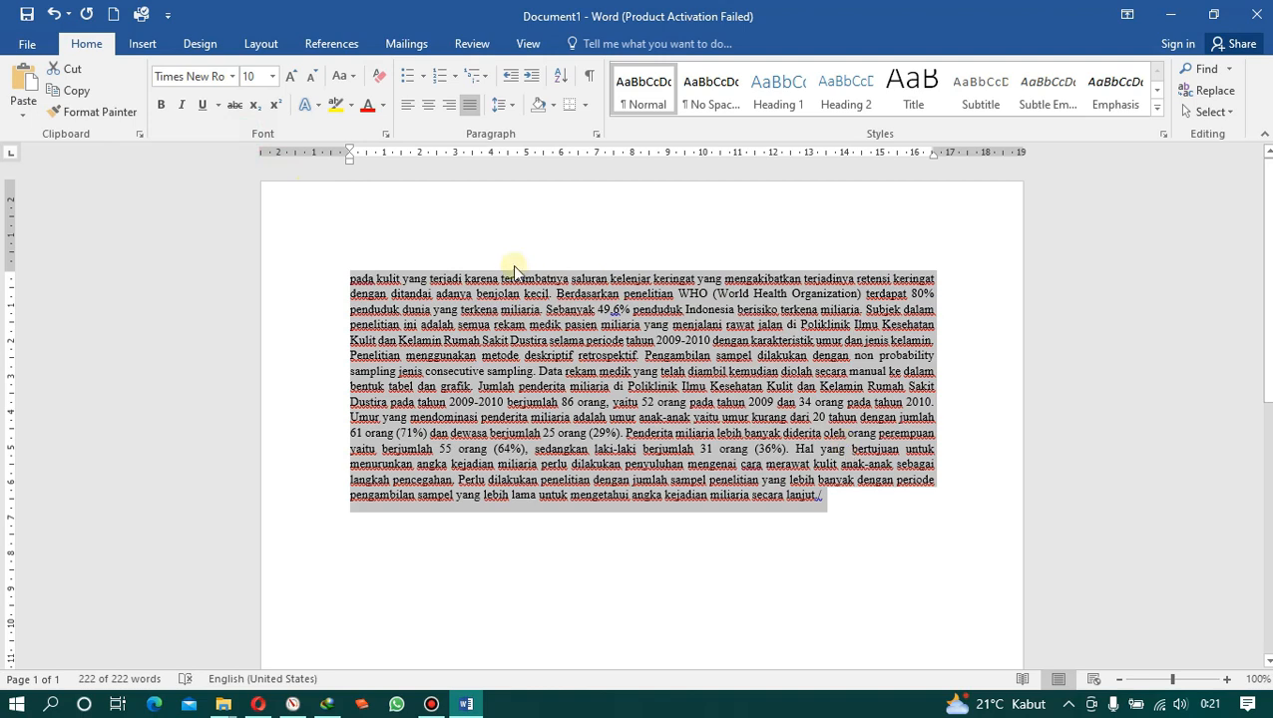
left_click(273, 76)
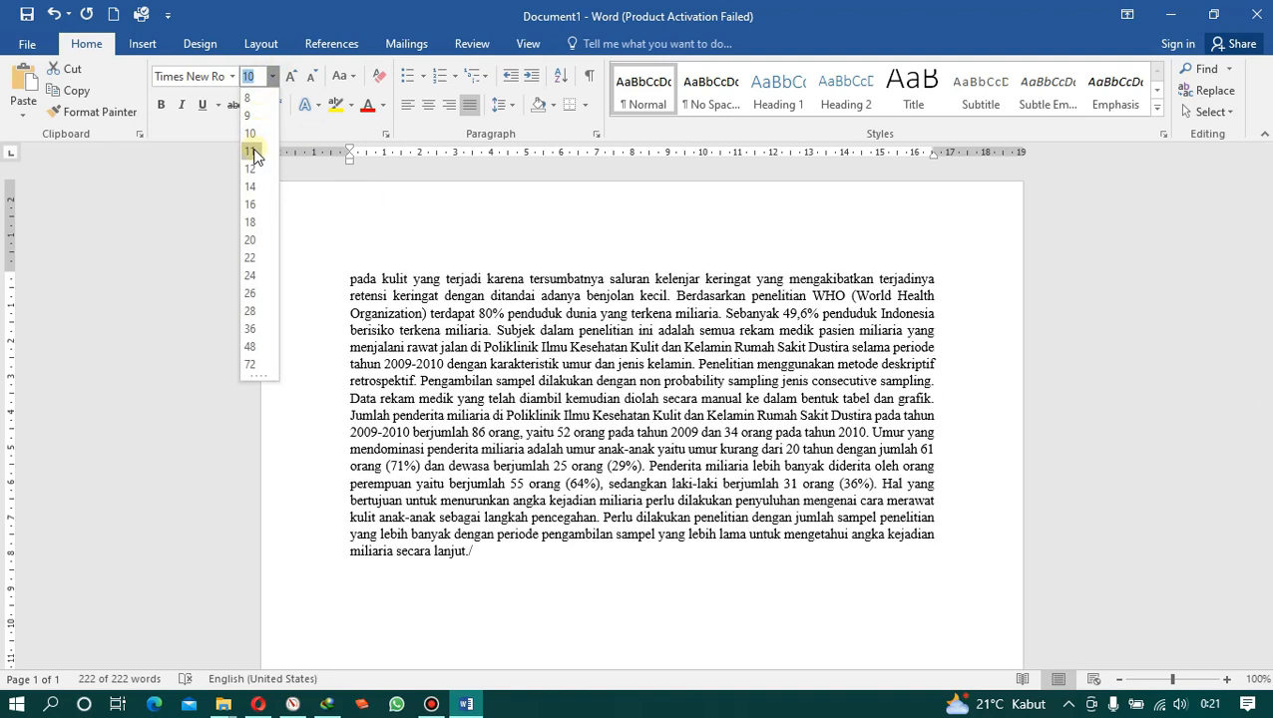
left_click(251, 132)
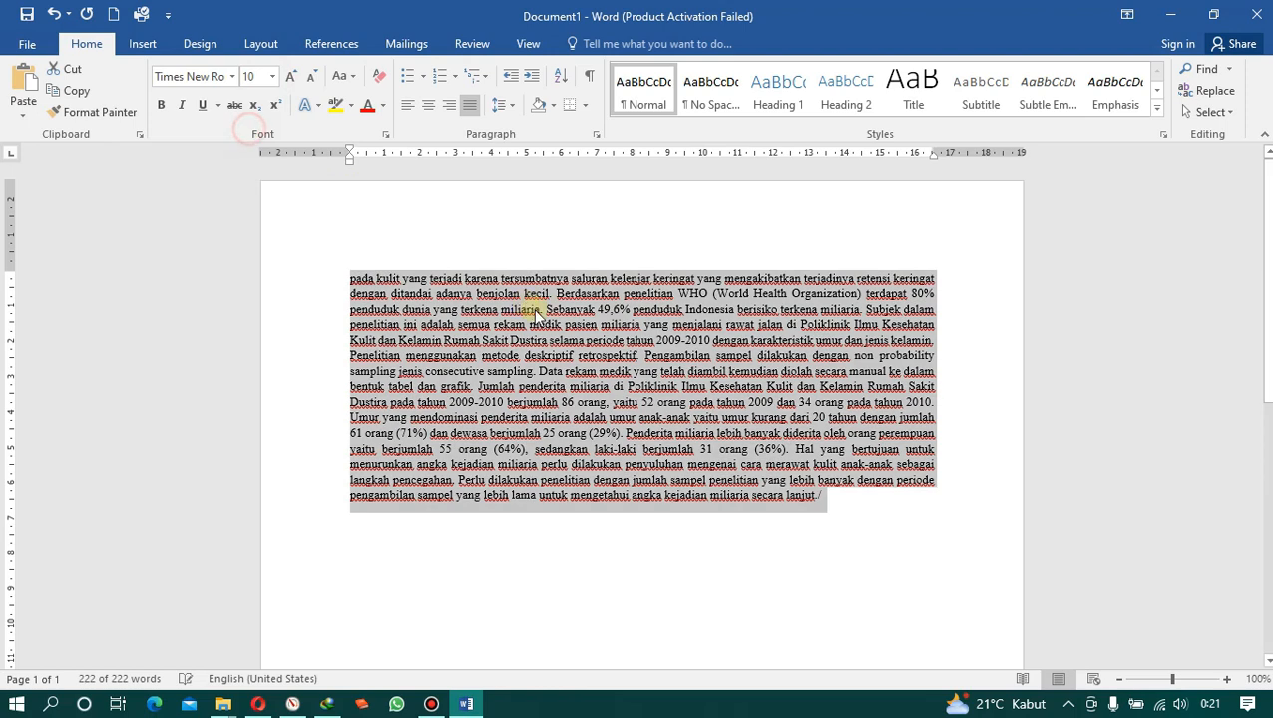
left_click(833, 498)
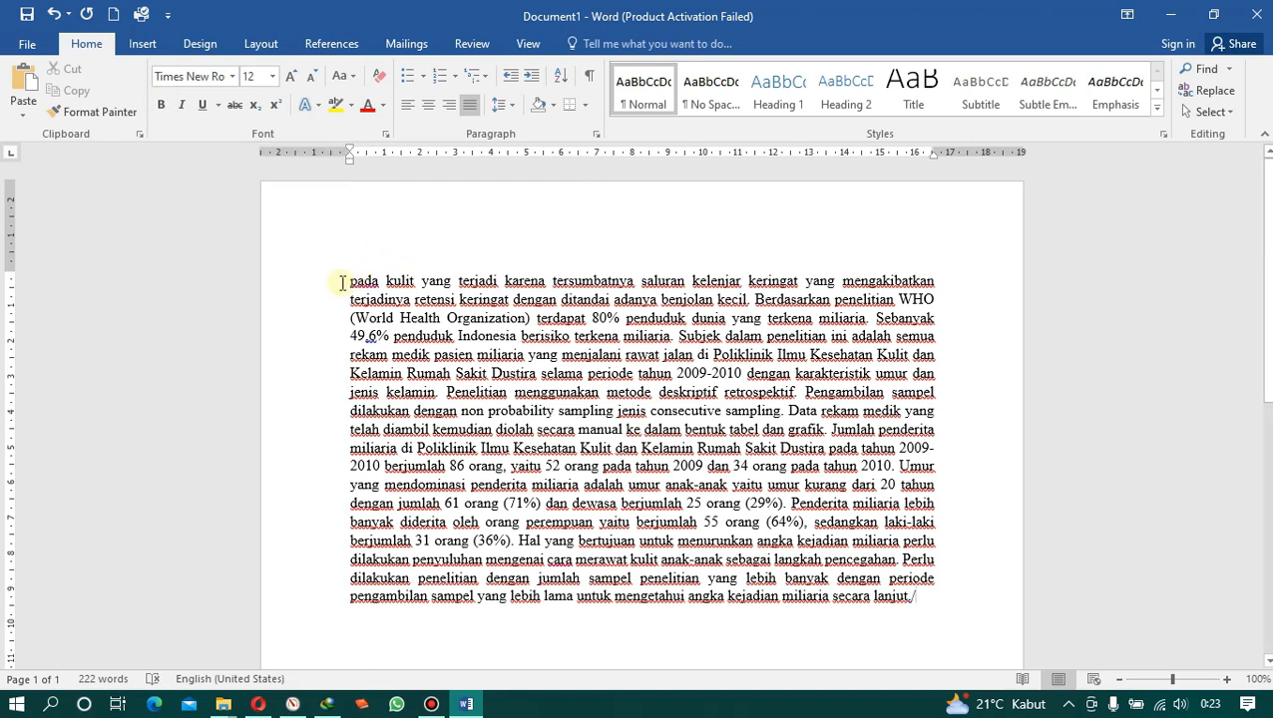
- Apply bold and italic in turn to the opening words "pada kulit", removing each format again
left_click_drag(346, 283, 416, 280)
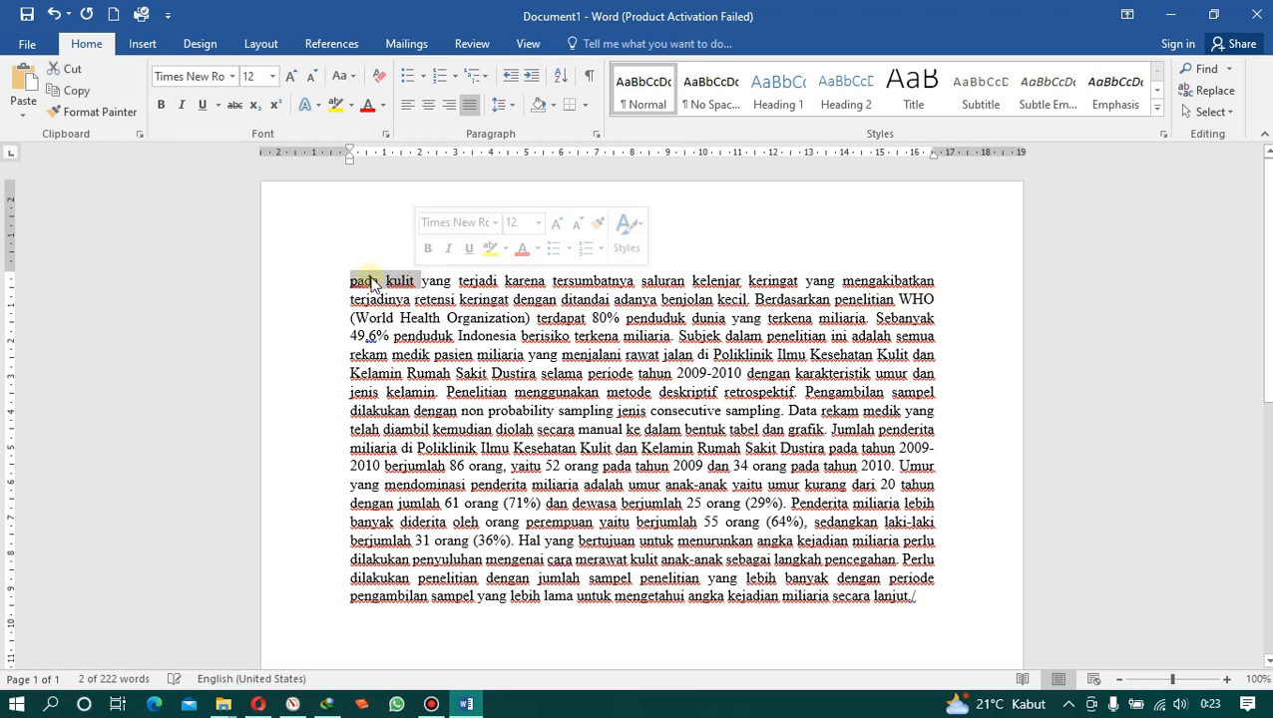
left_click(162, 106)
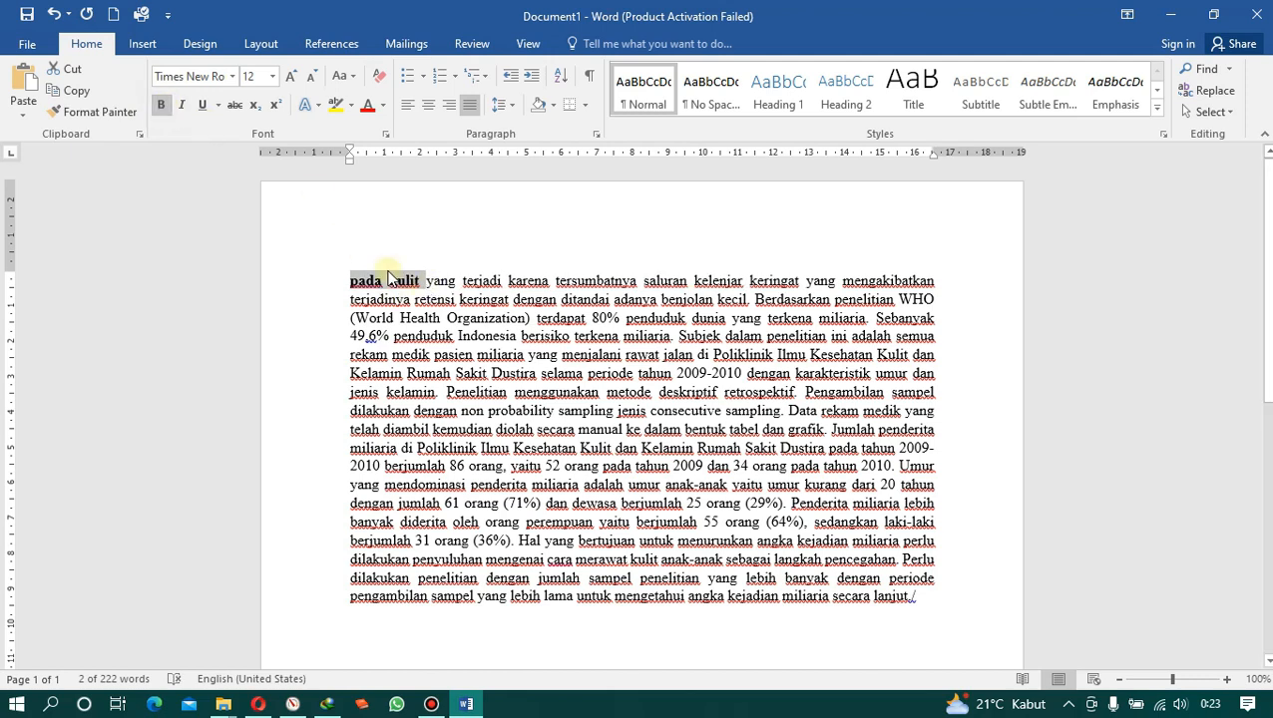
left_click(162, 106)
left_click(181, 105)
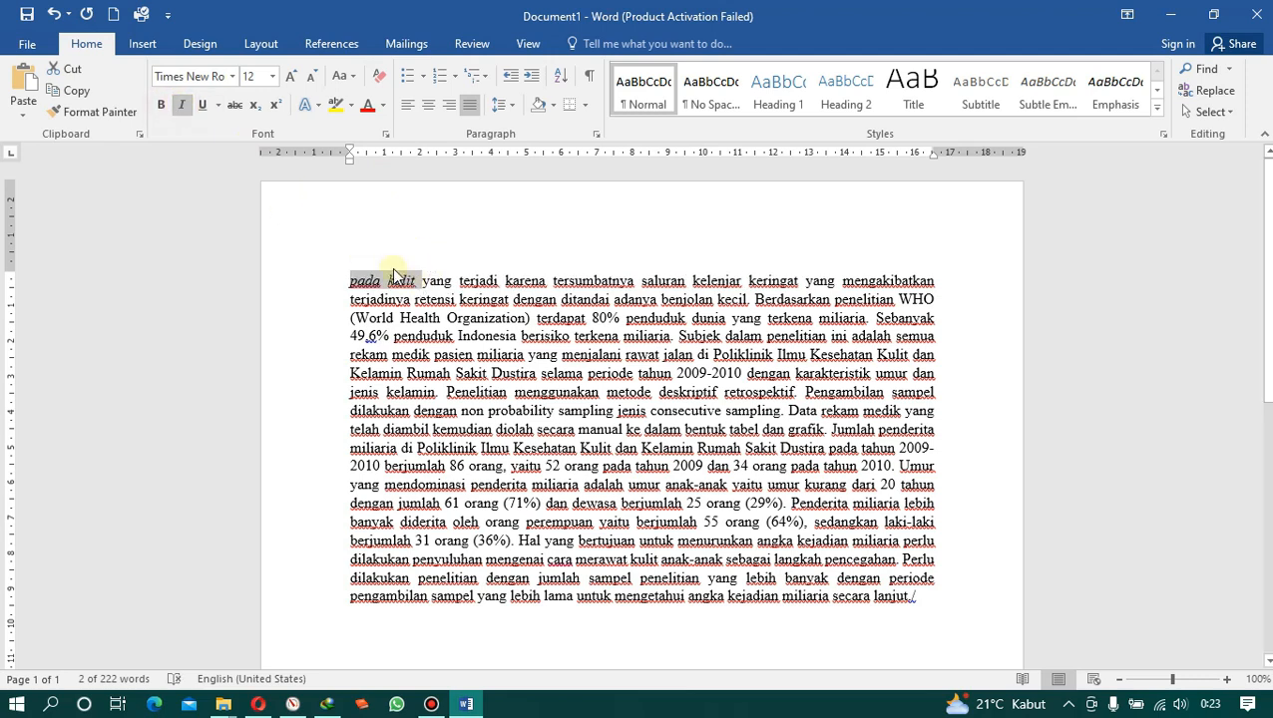
left_click(181, 105)
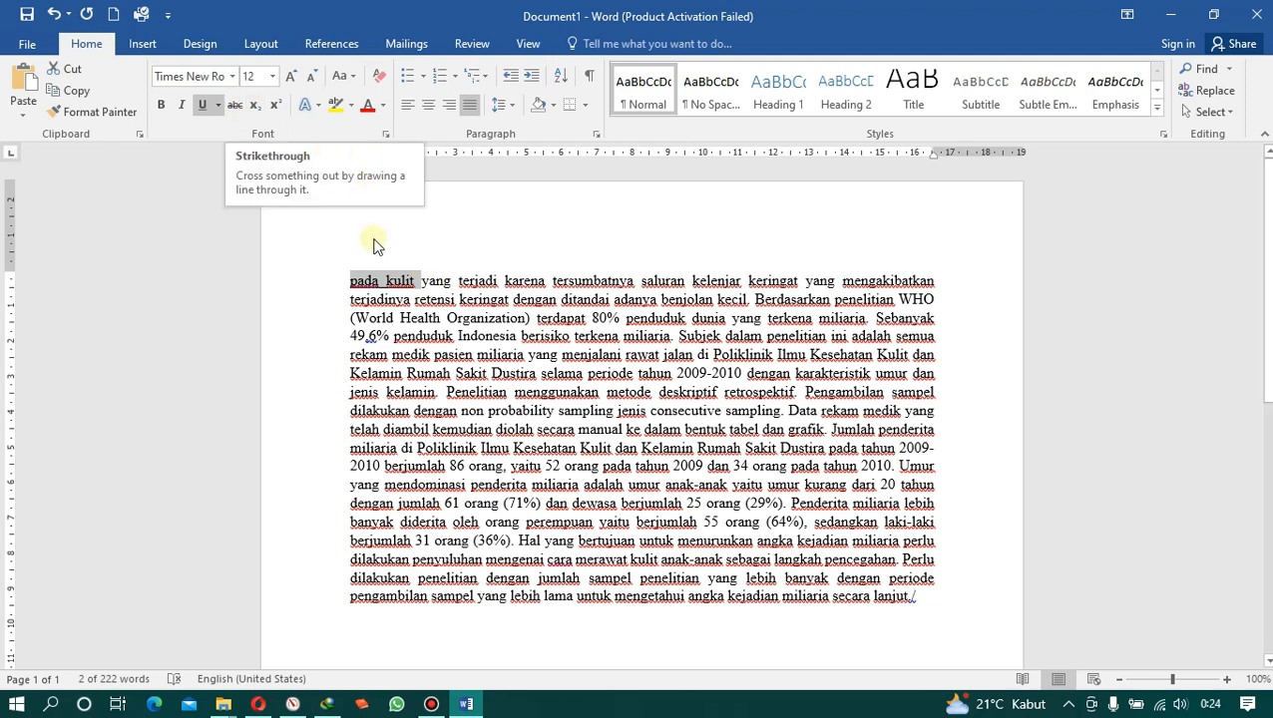
- Demonstrate underline and strikethrough on the words "pada kulit", removing both formats again
left_click(202, 105)
left_click(235, 105)
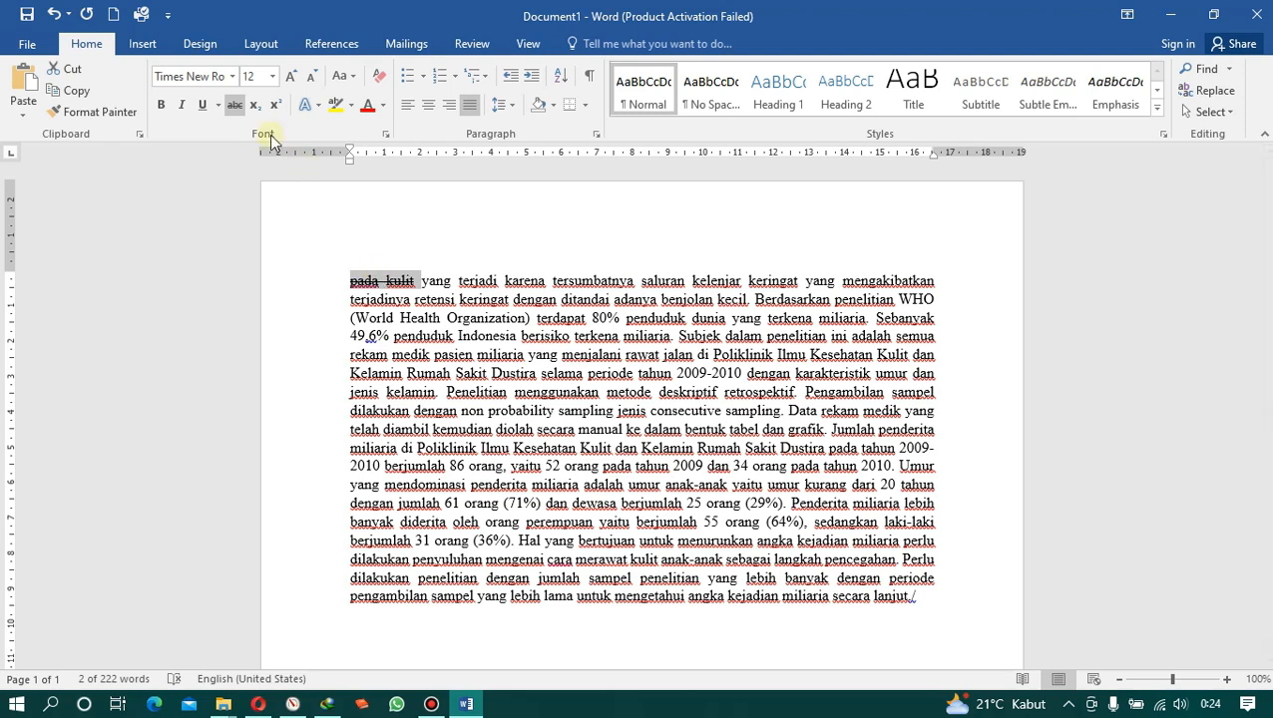
left_click(230, 106)
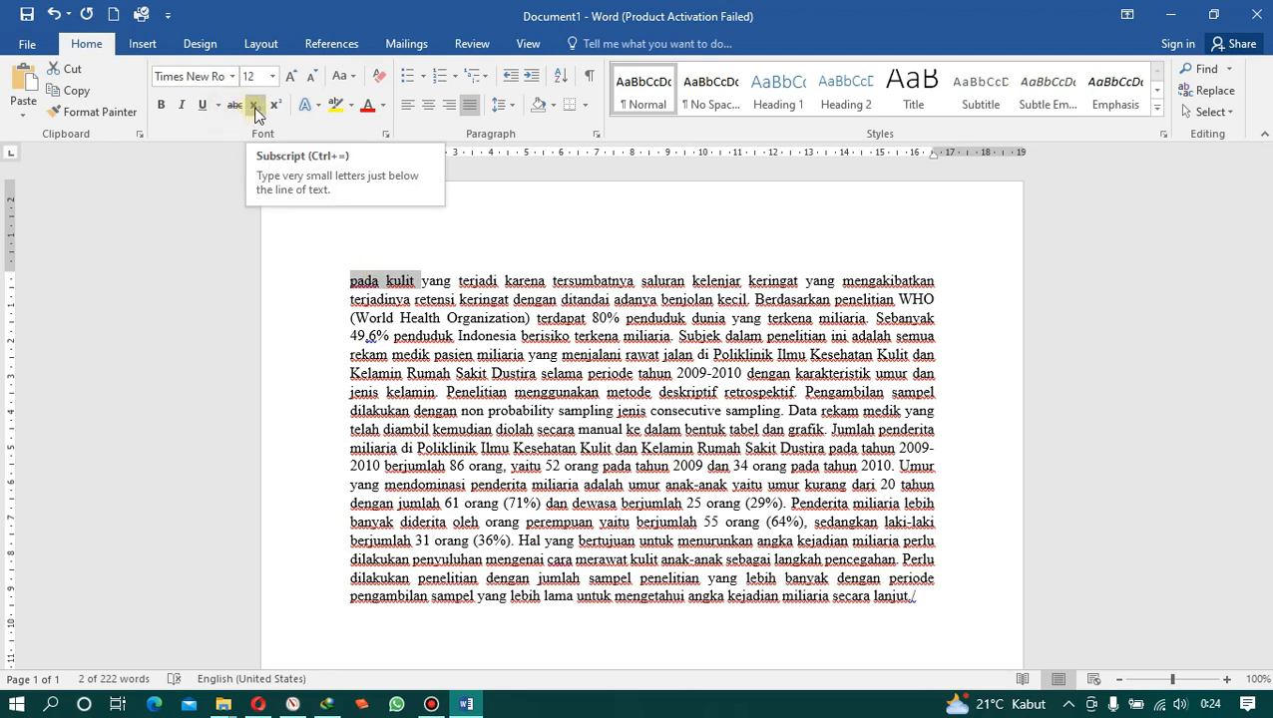
- Switch subscript on and off repeatedly for the words "pada kulit"
left_click(255, 108)
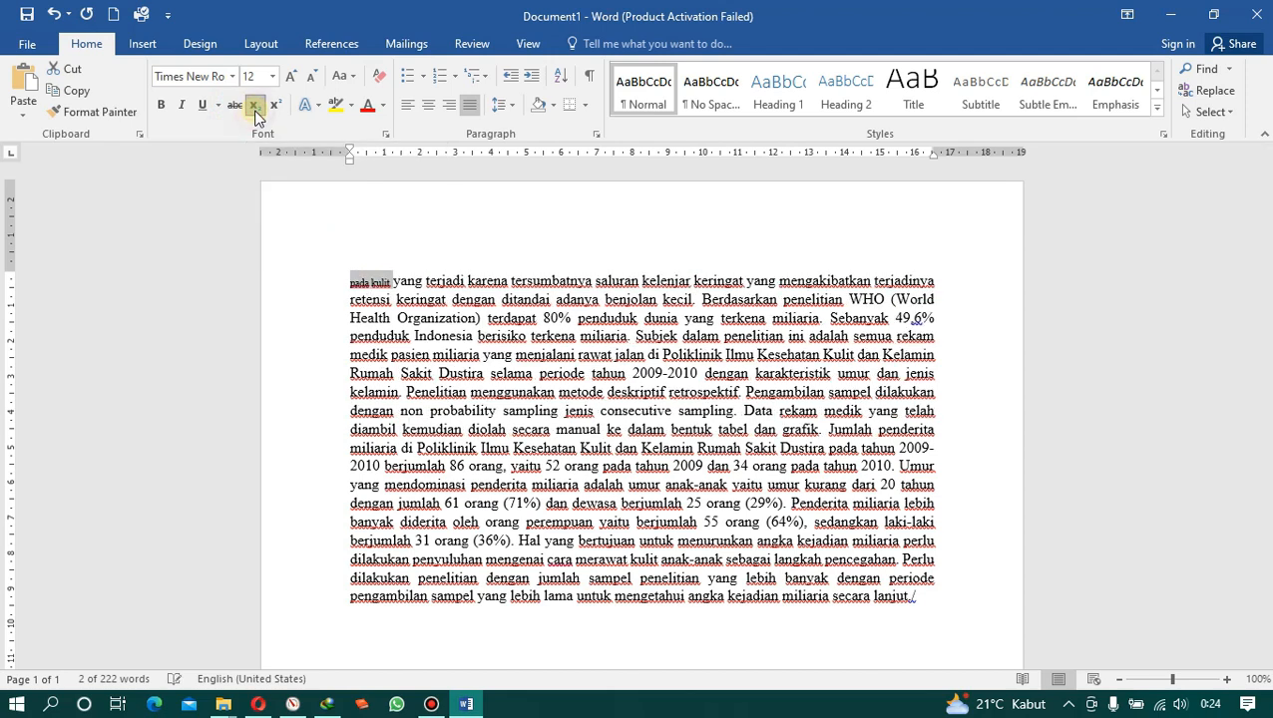
left_click(255, 114)
left_click(256, 114)
left_click(255, 114)
left_click(255, 114)
- Switch superscript on and off repeatedly for the words "pada kulit", leaving them as normal text
left_click(276, 106)
left_click(276, 107)
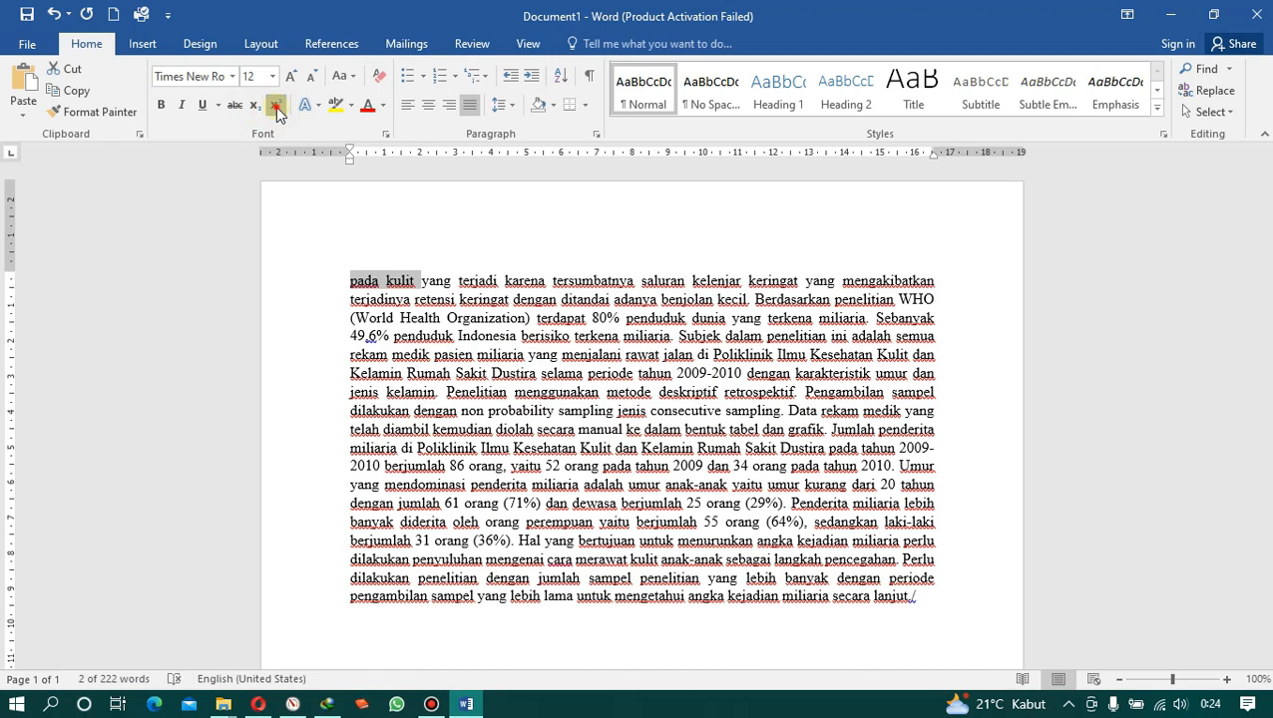
left_click(277, 107)
left_click(276, 106)
left_click(277, 107)
left_click(276, 107)
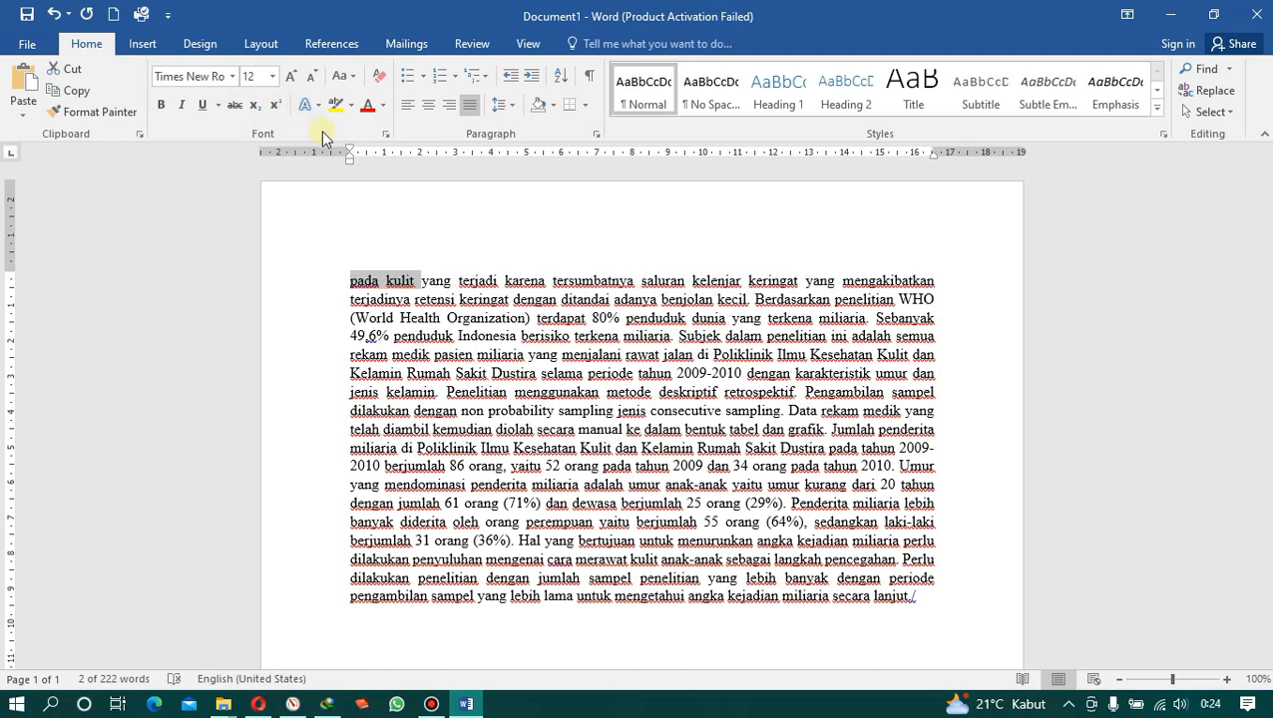
- Color the words "pada kulit" with a green theme color, clear the selection and undo the color change
left_click(385, 105)
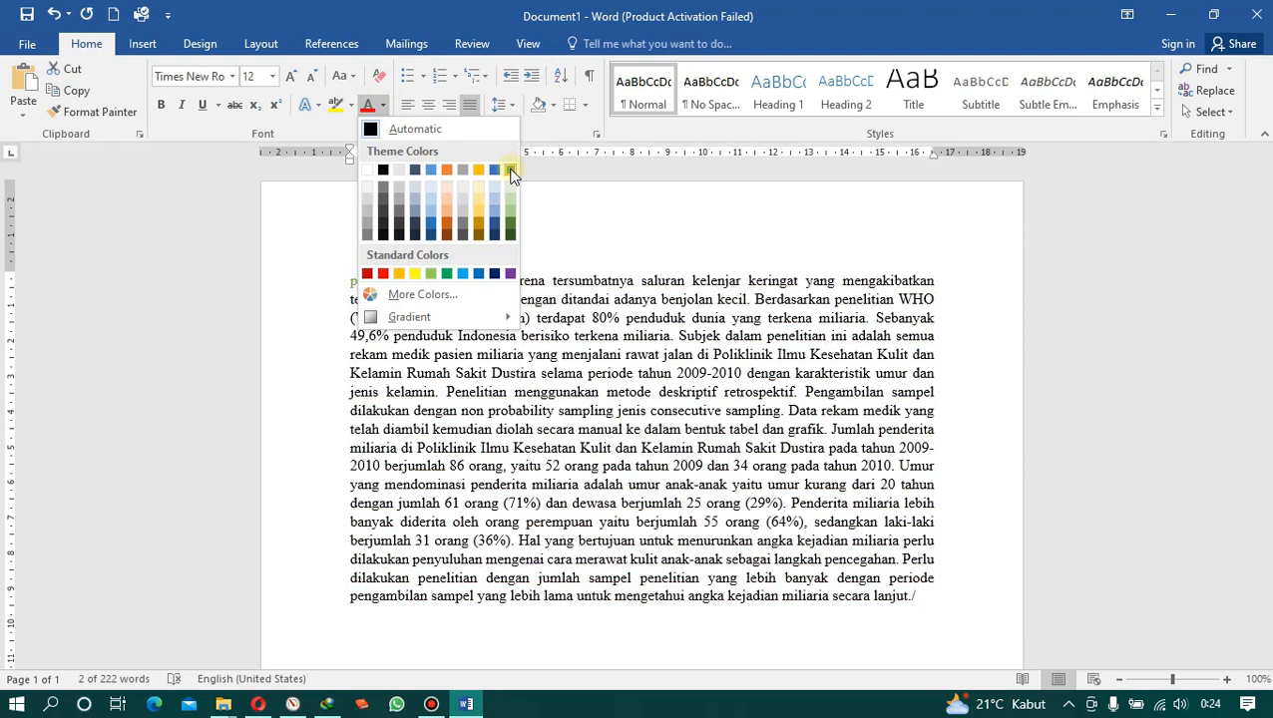
left_click(509, 228)
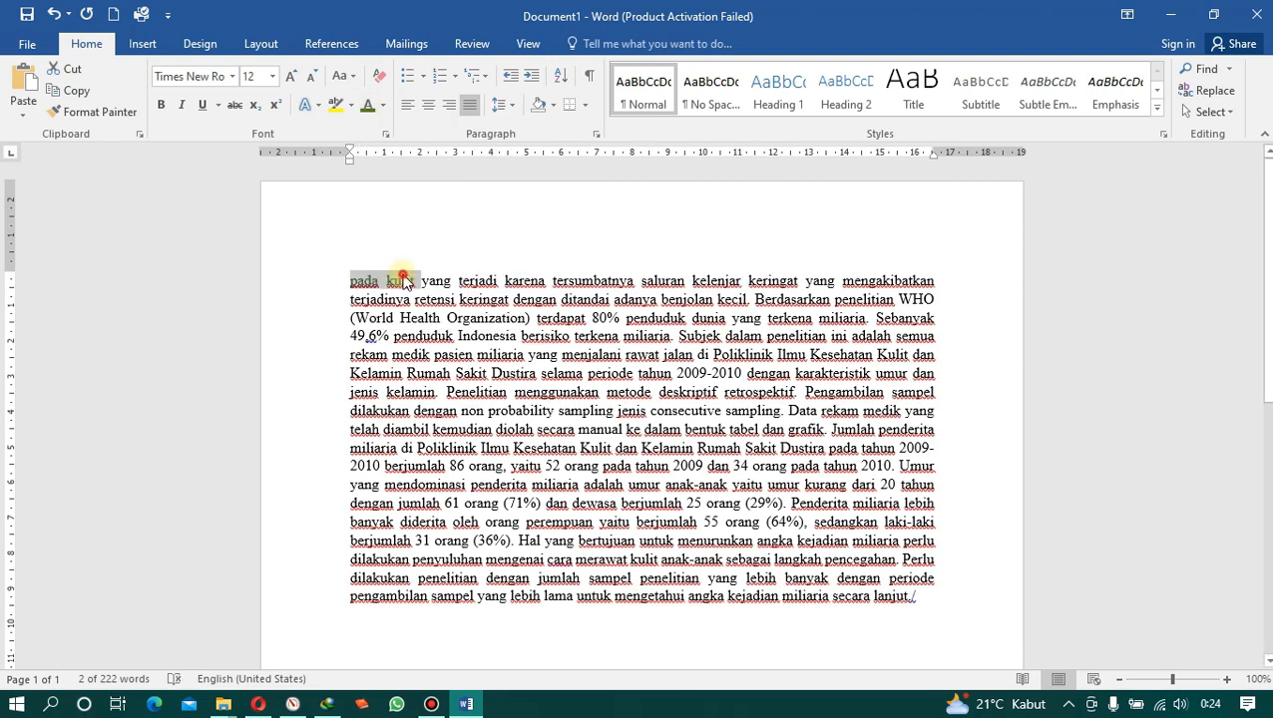
left_click(353, 283)
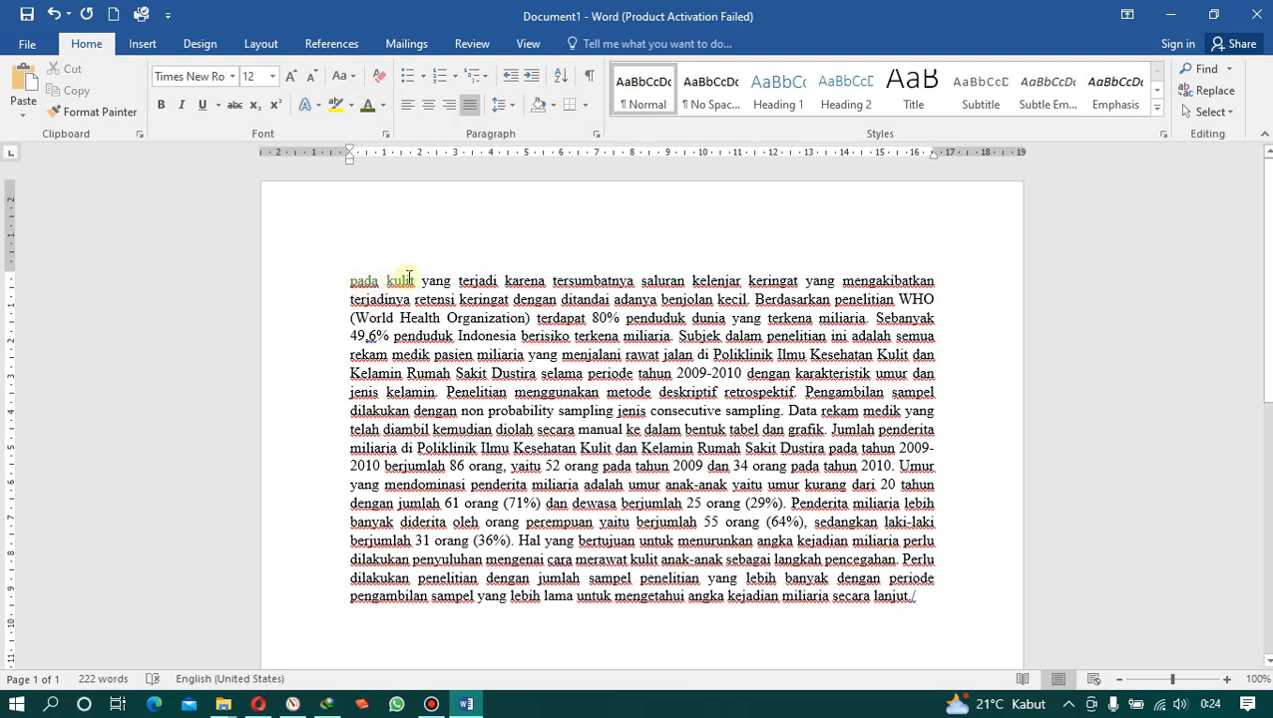
key("ctrl+z")
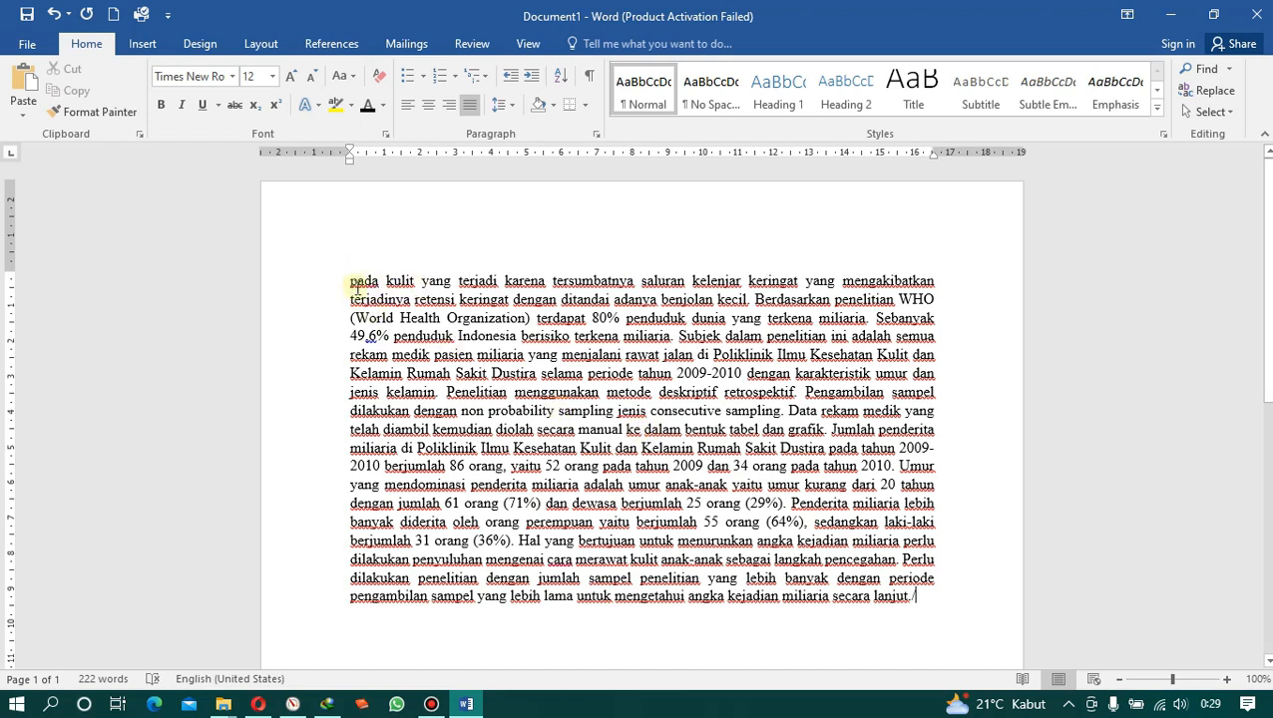
- Try Left, Centered and Right alignment in the whole paragraph's settings, then return it to Justified
left_click_drag(349, 280, 919, 605)
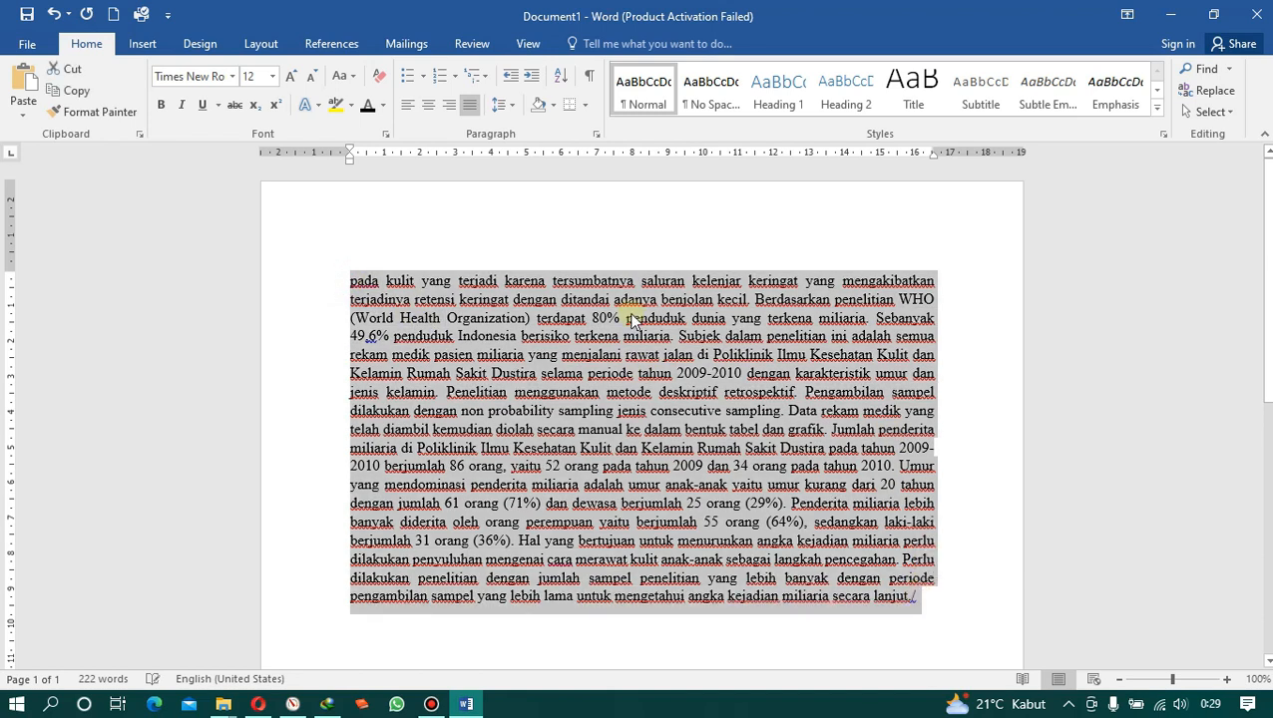
left_click(596, 135)
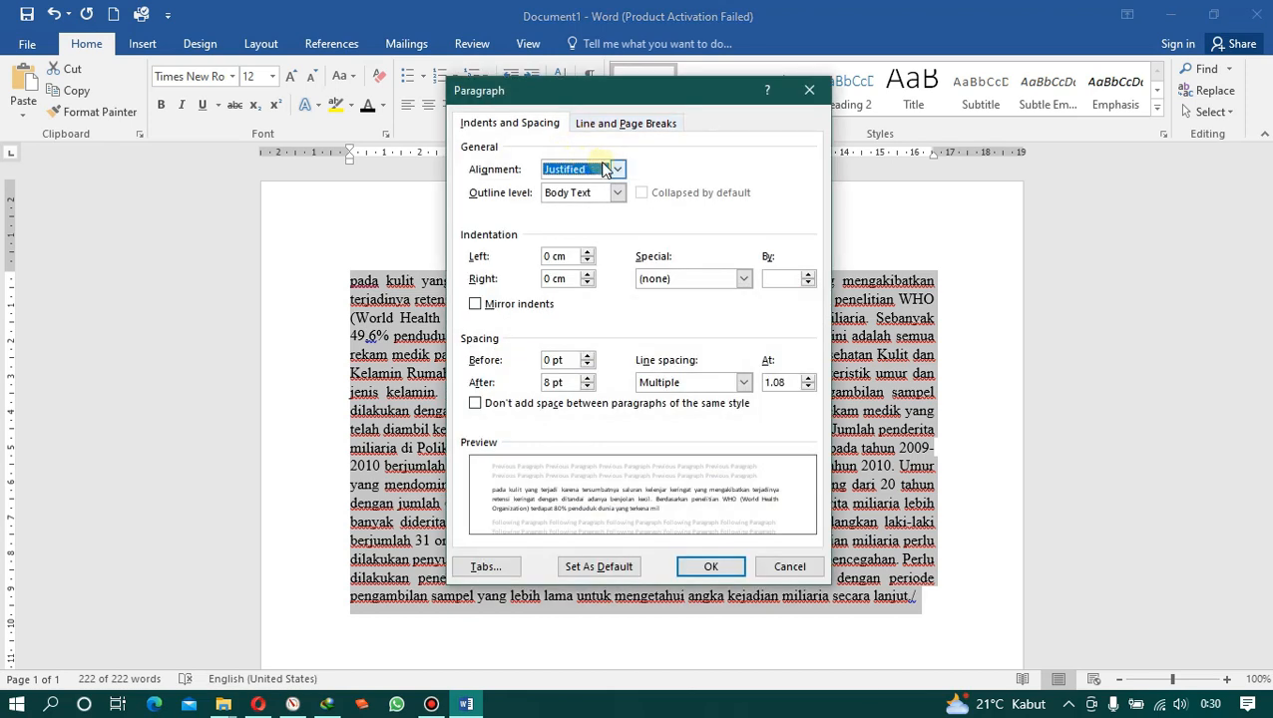
left_click(617, 170)
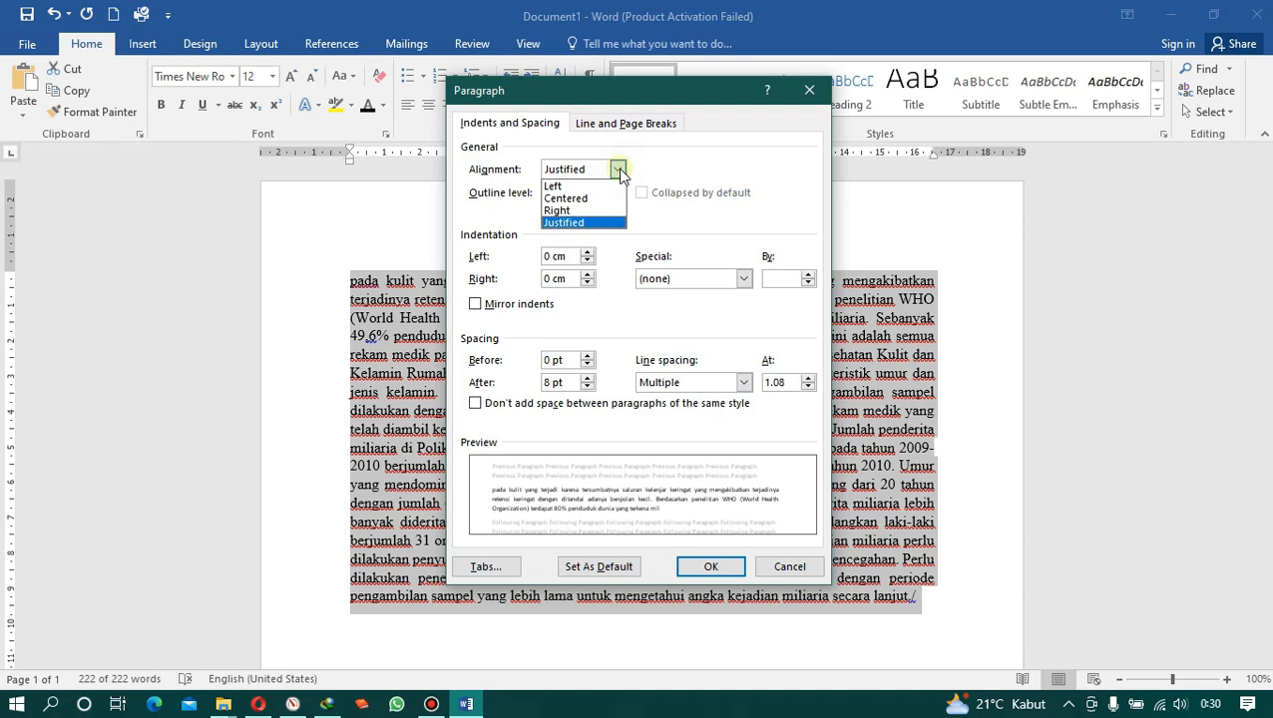
left_click(610, 188)
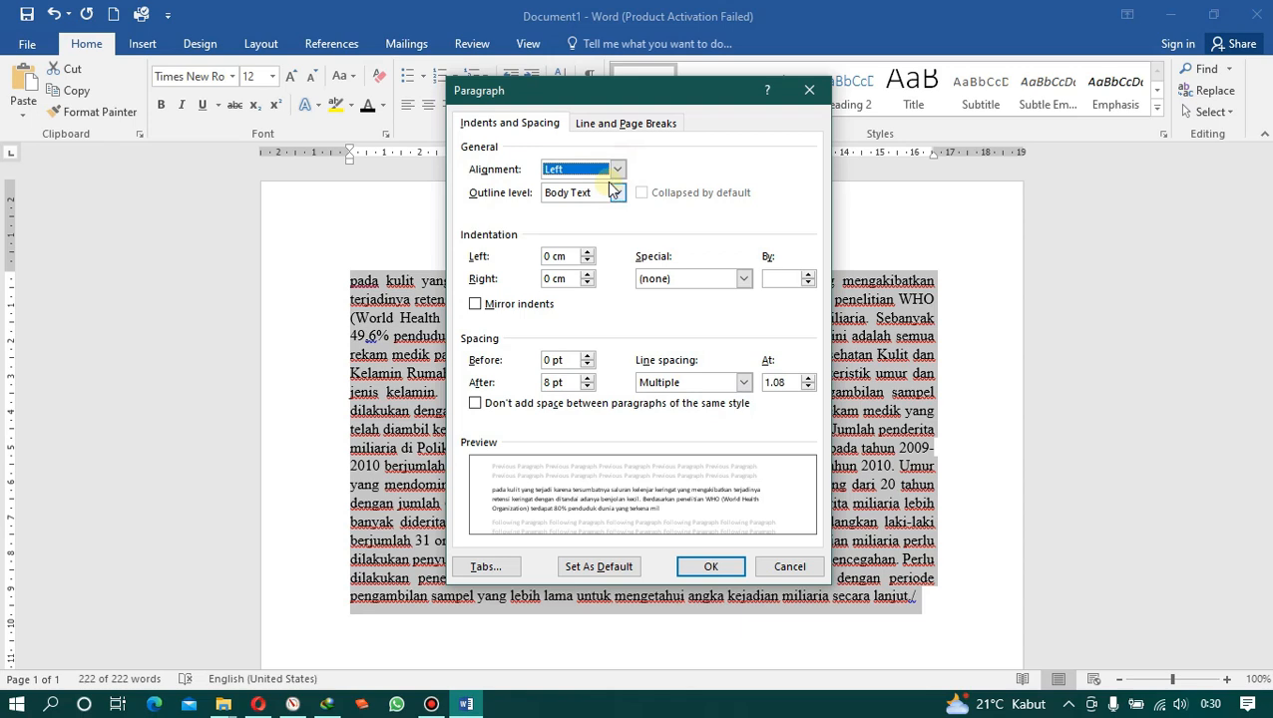
left_click(615, 170)
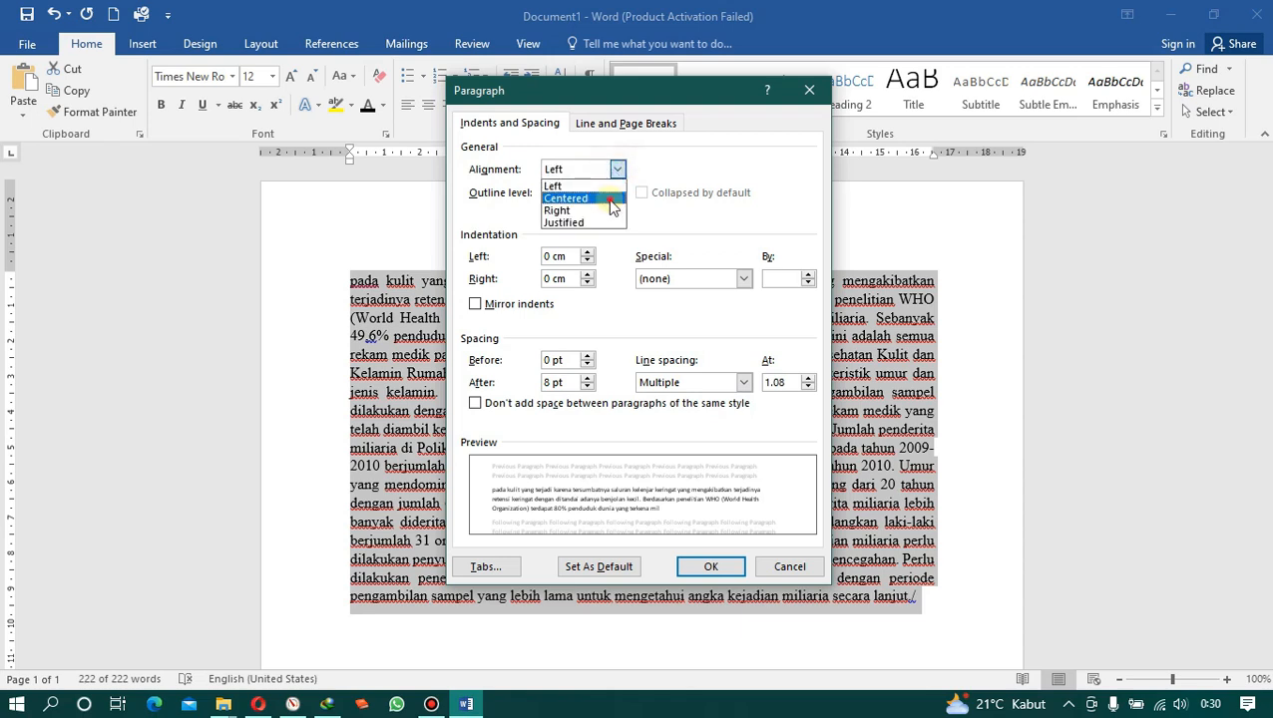
left_click(609, 199)
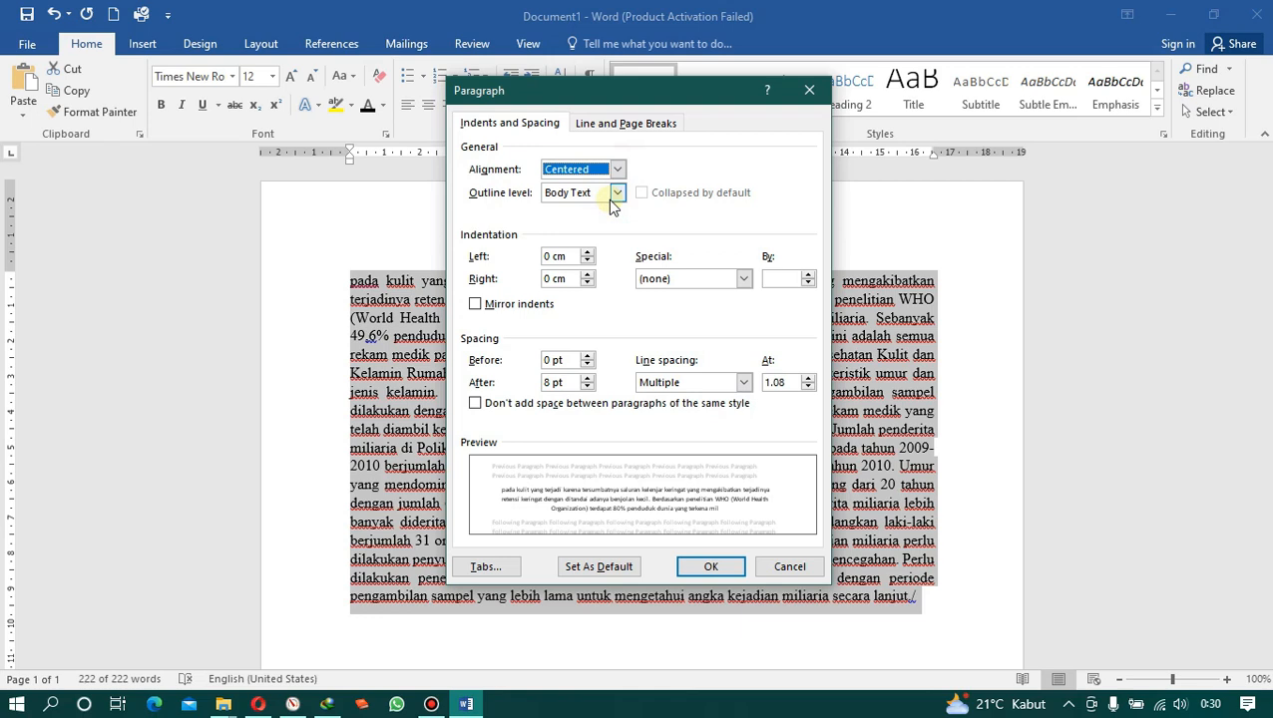
left_click(618, 170)
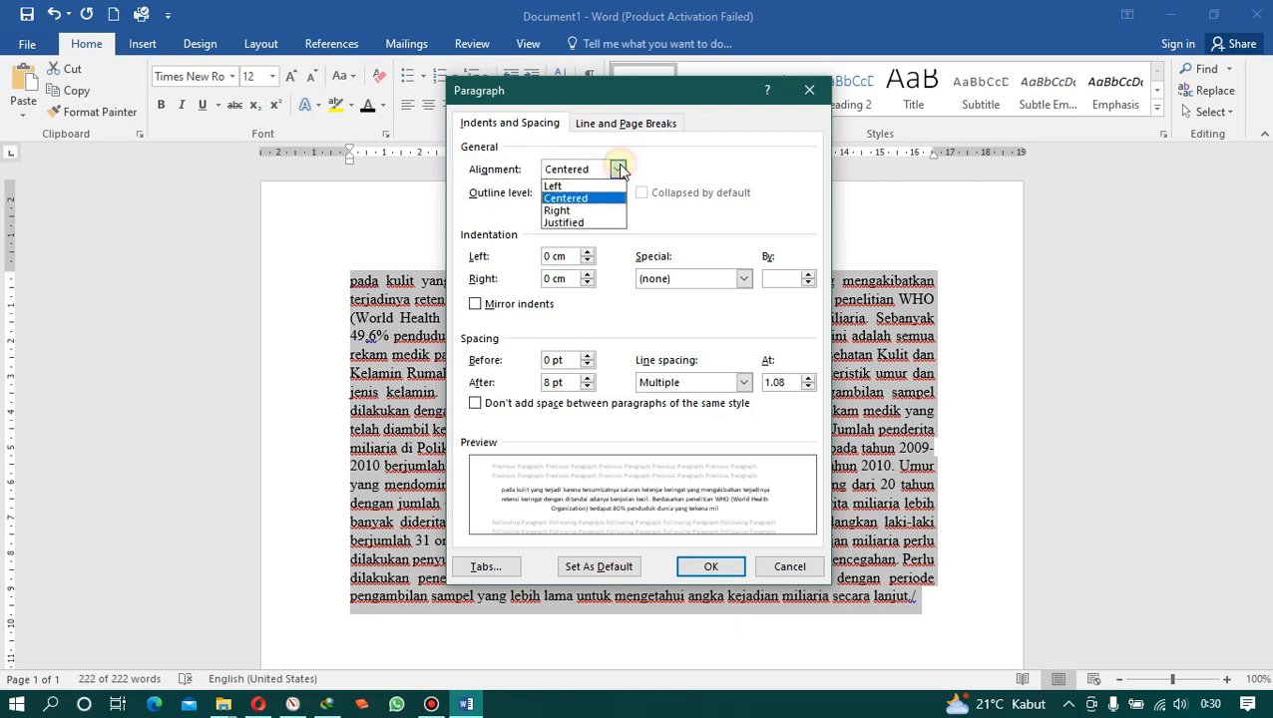
left_click(592, 211)
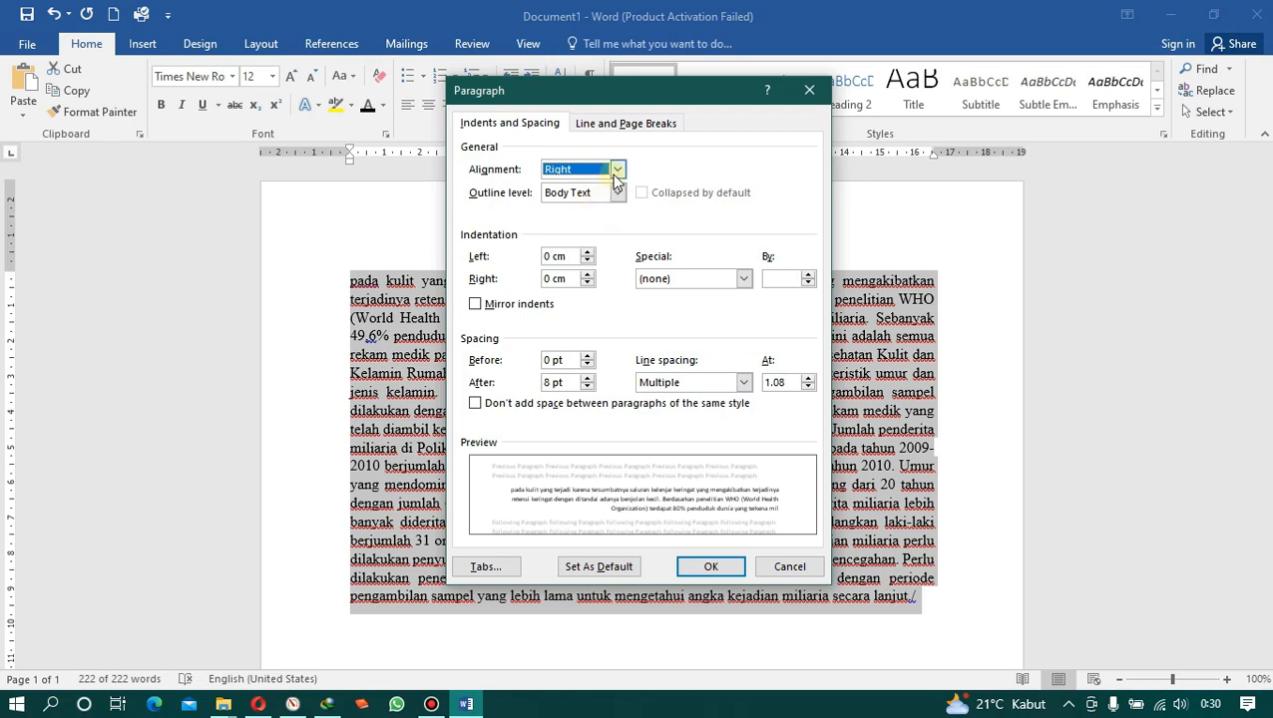
left_click(616, 174)
left_click(596, 221)
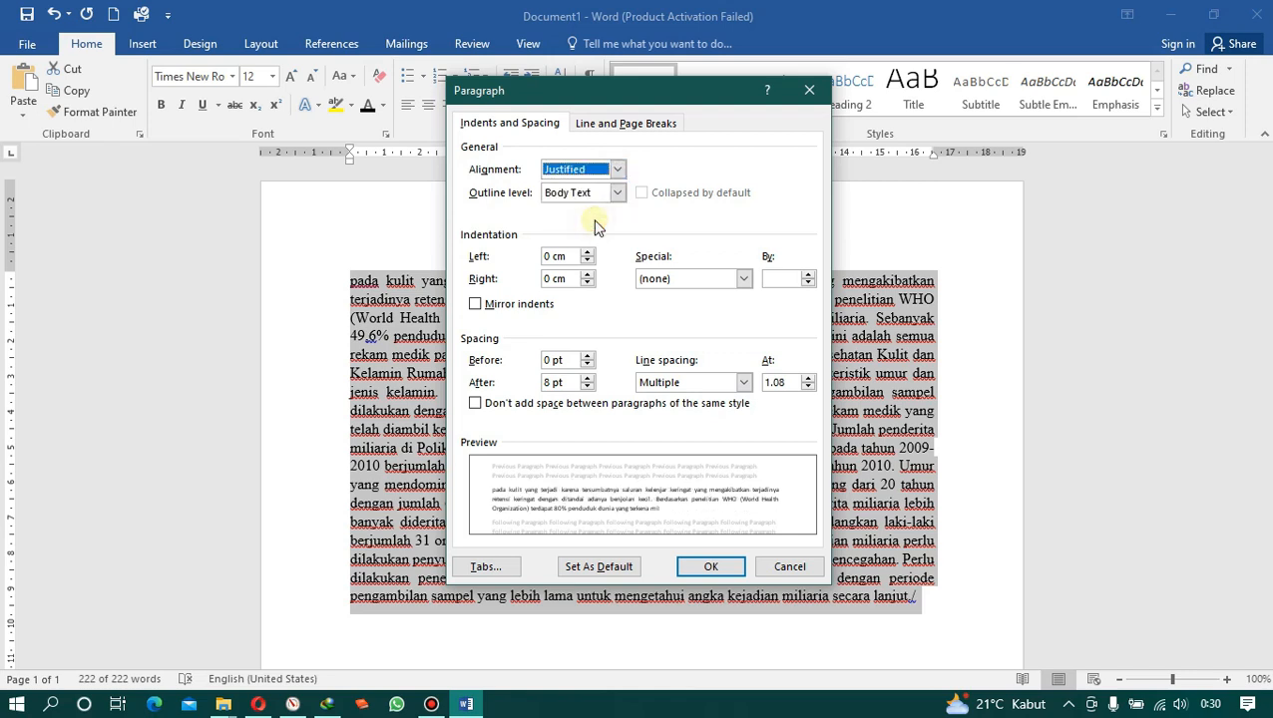
- Set the whole paragraph's alignment back to Justified in the paragraph settings and clear the selection
left_click(617, 170)
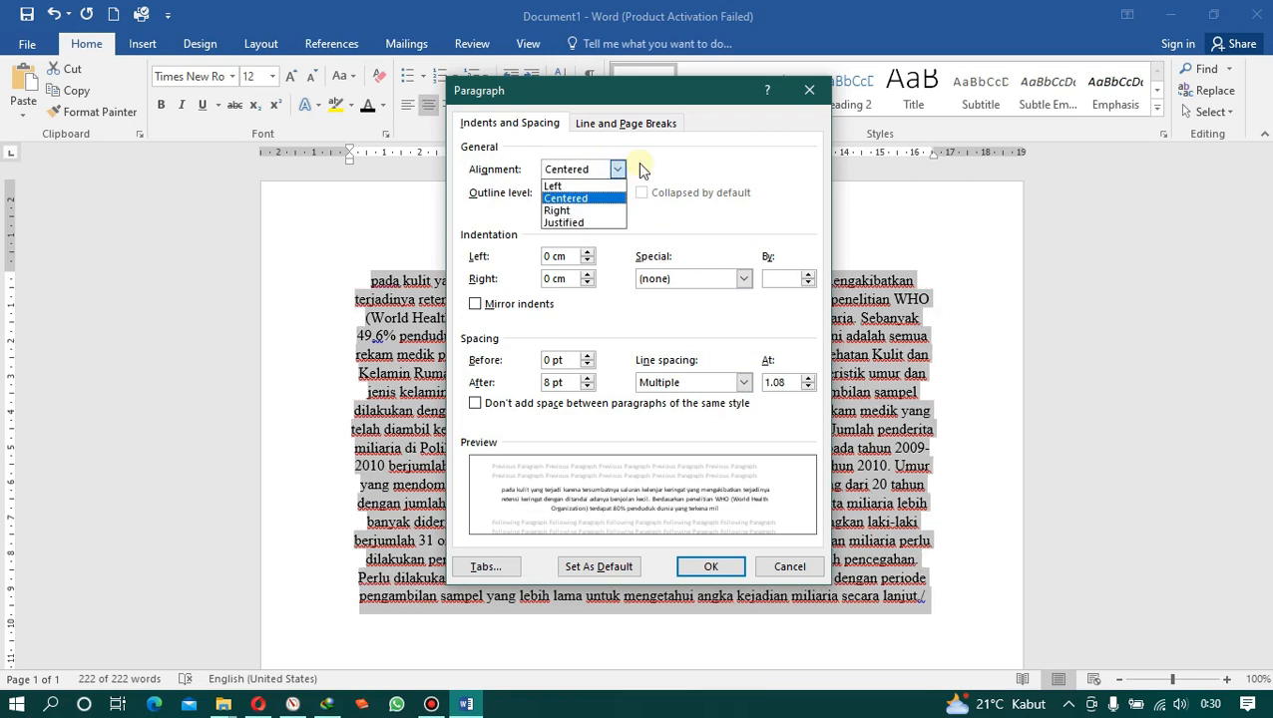
left_click(653, 169)
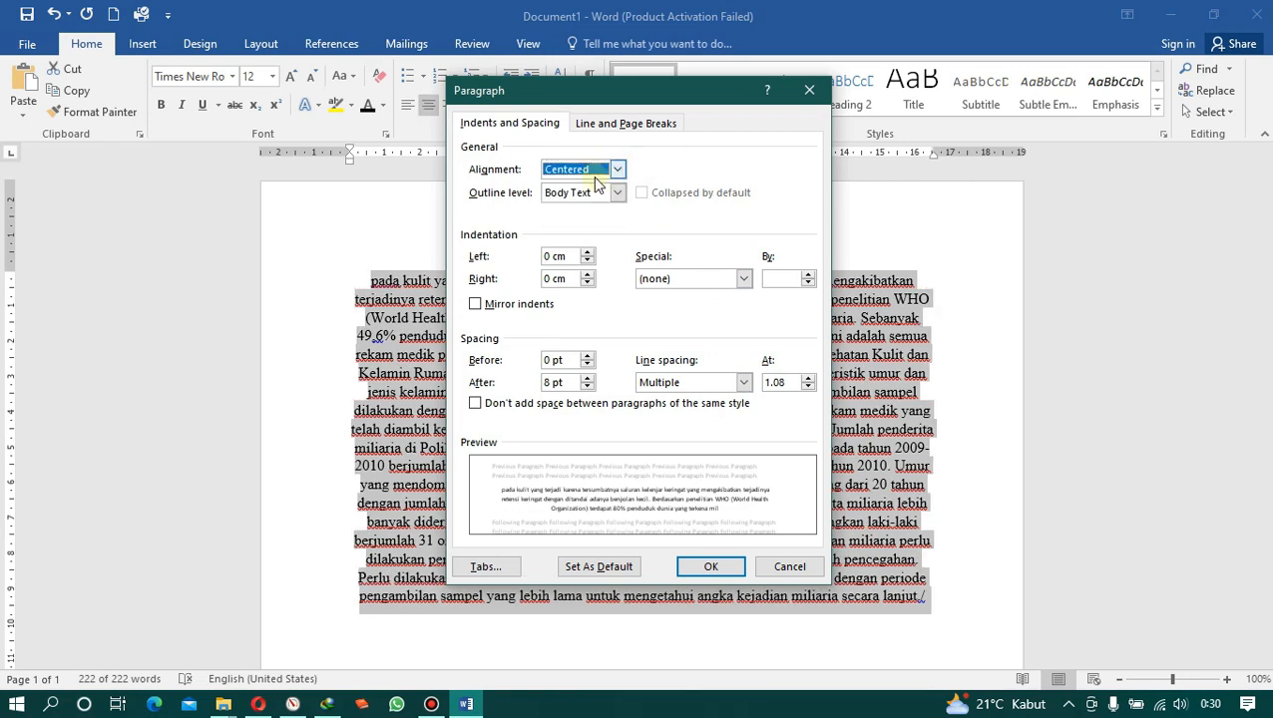
left_click(618, 170)
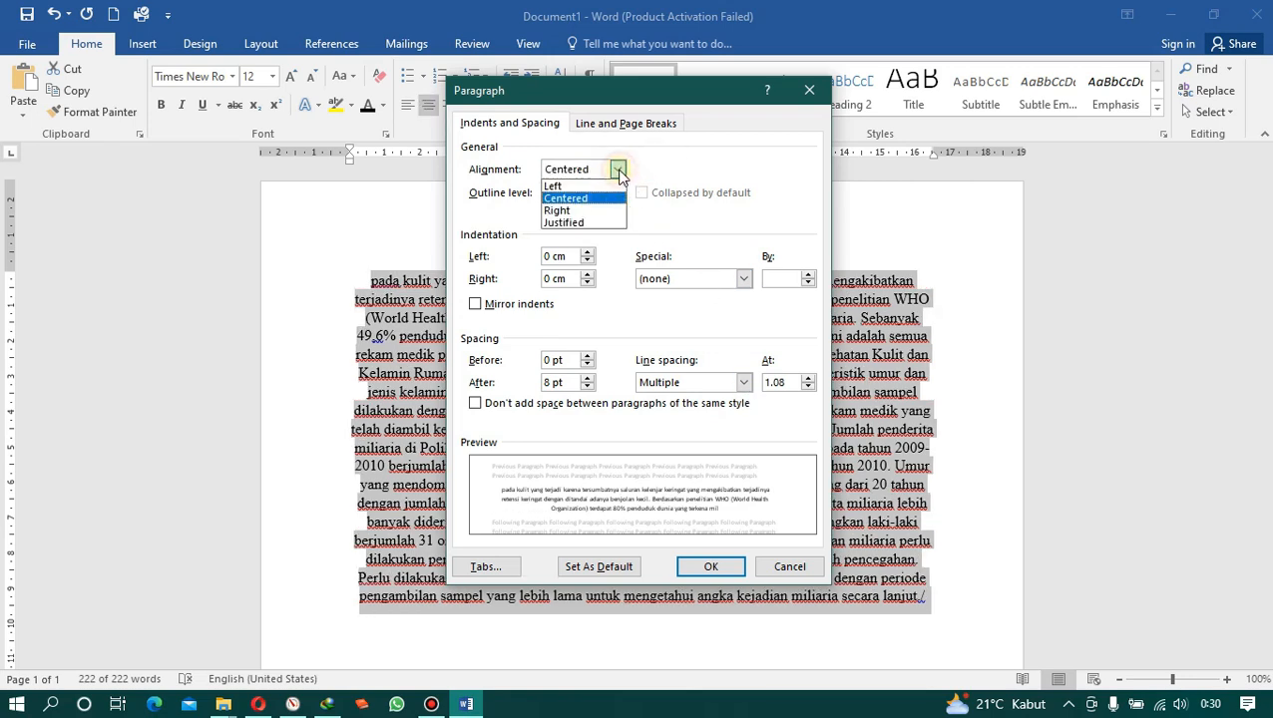
left_click(565, 222)
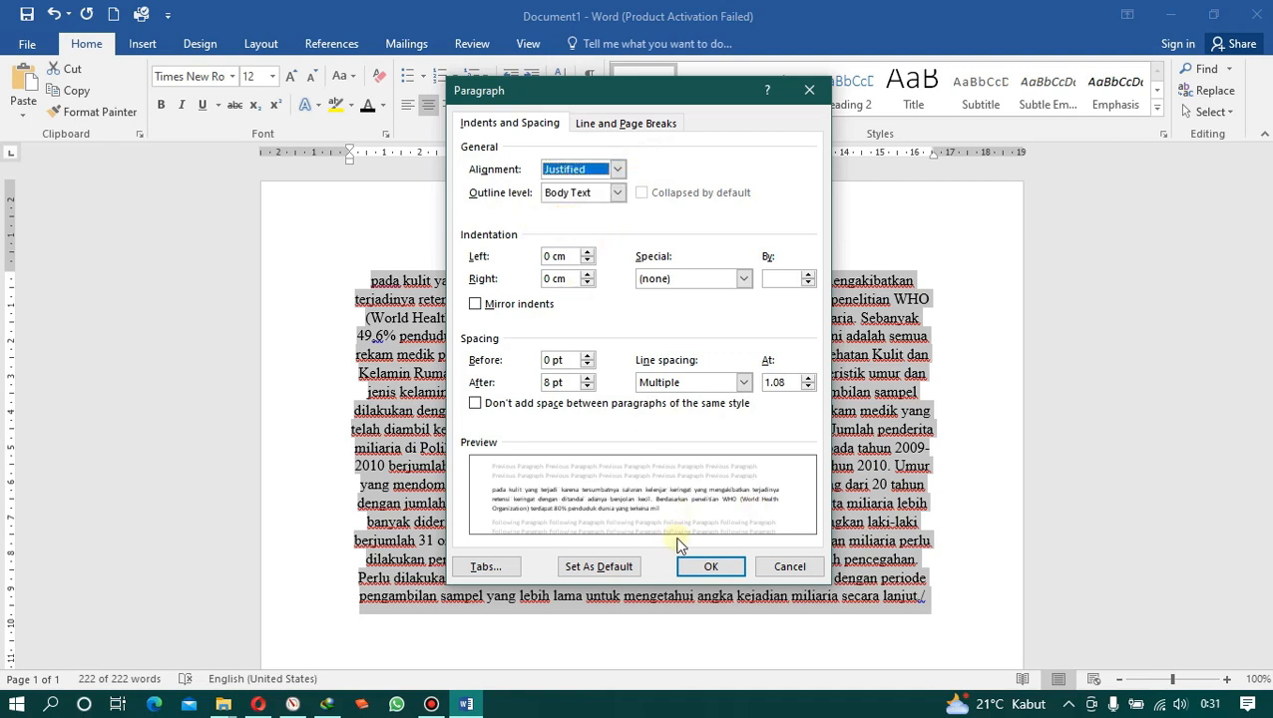
left_click(699, 566)
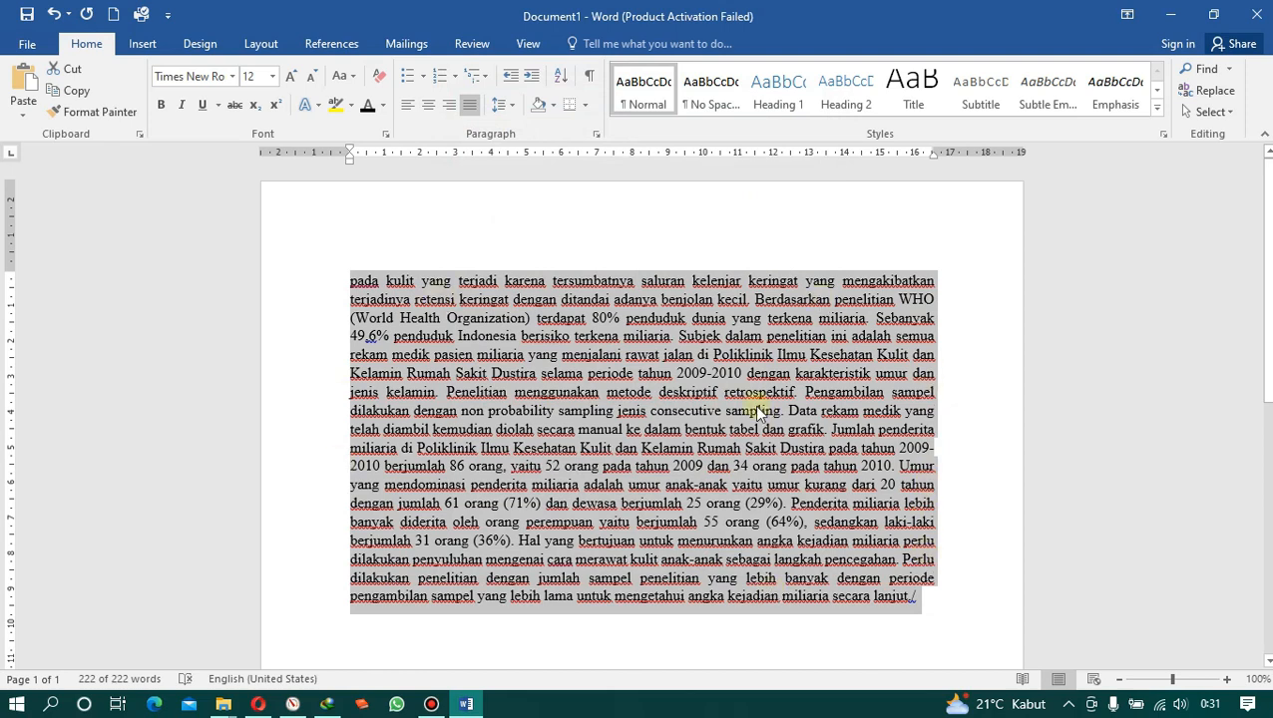
key("Right")
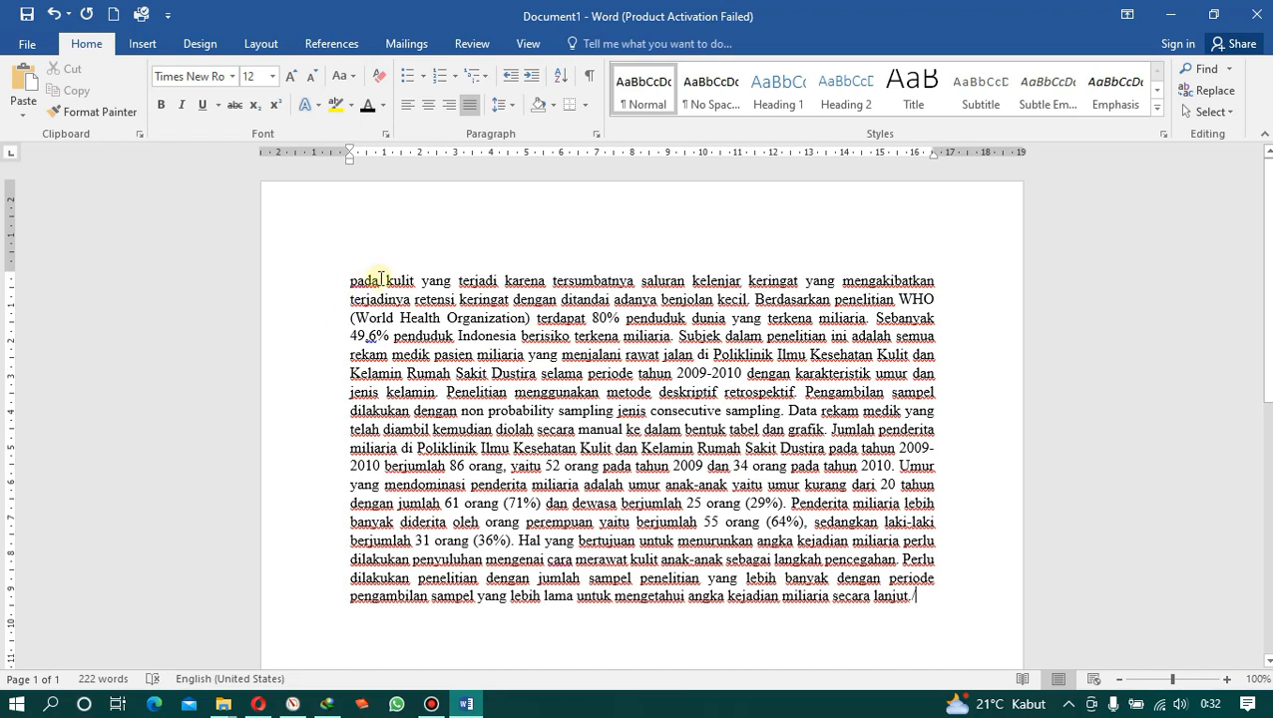
- Select the paragraph's first two lines, preview the line spacing options and set the spacing to 1.5
left_click_drag(346, 281, 930, 303)
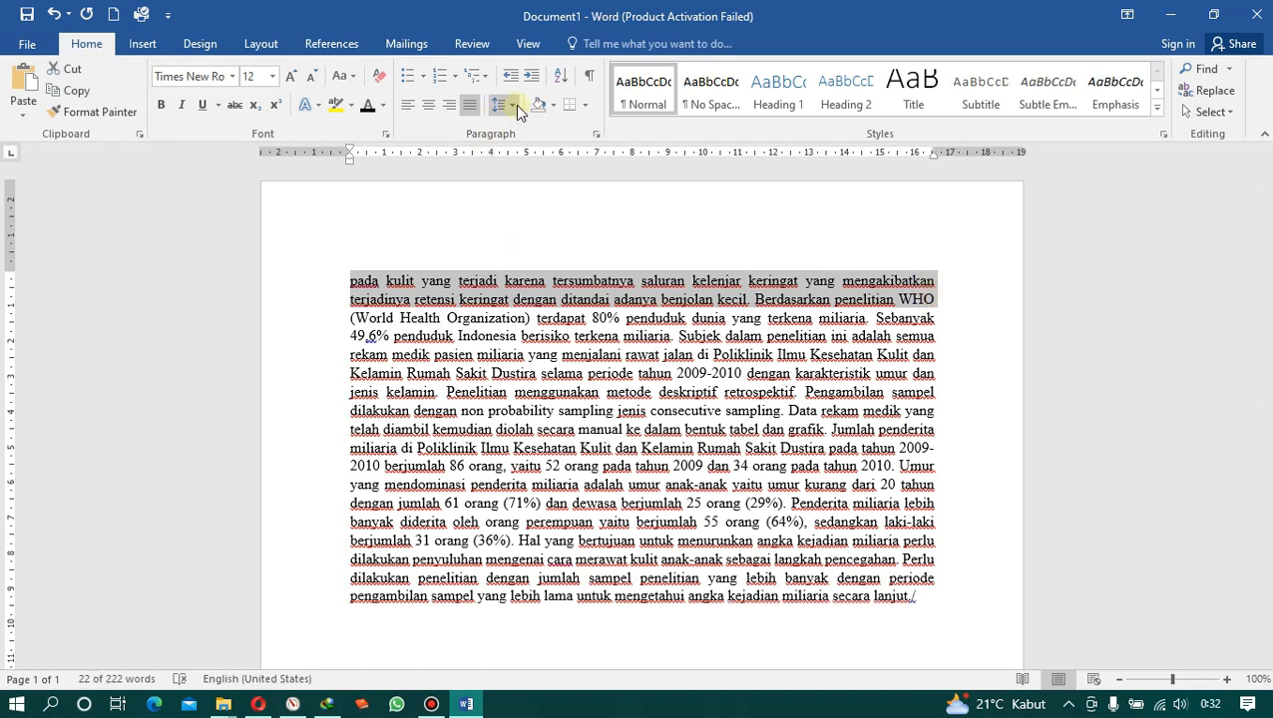
left_click(513, 106)
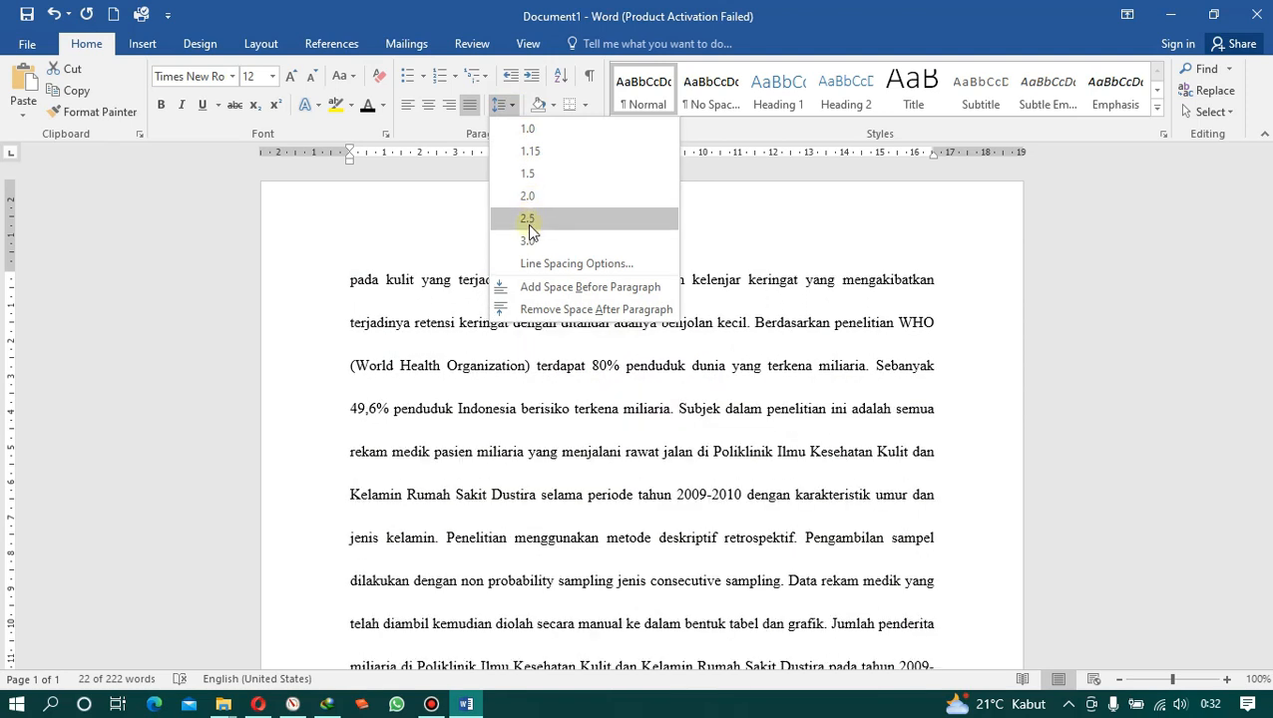
left_click(527, 174)
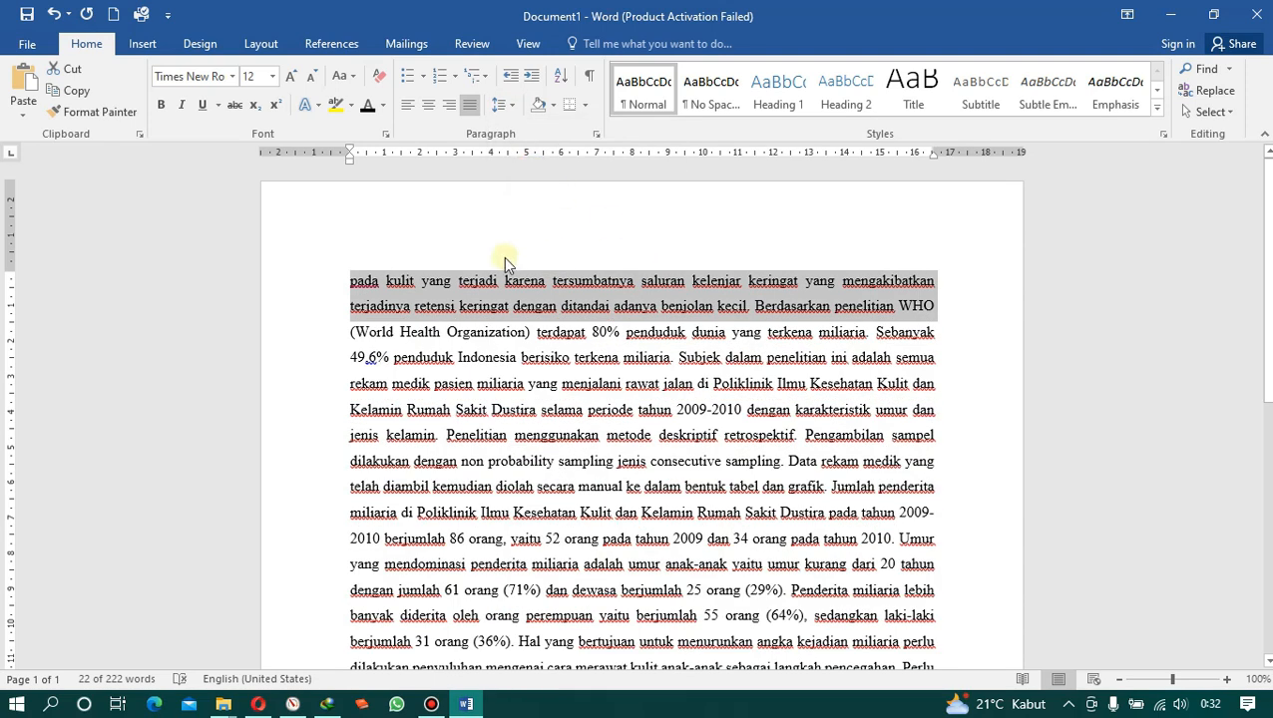
left_click(502, 105)
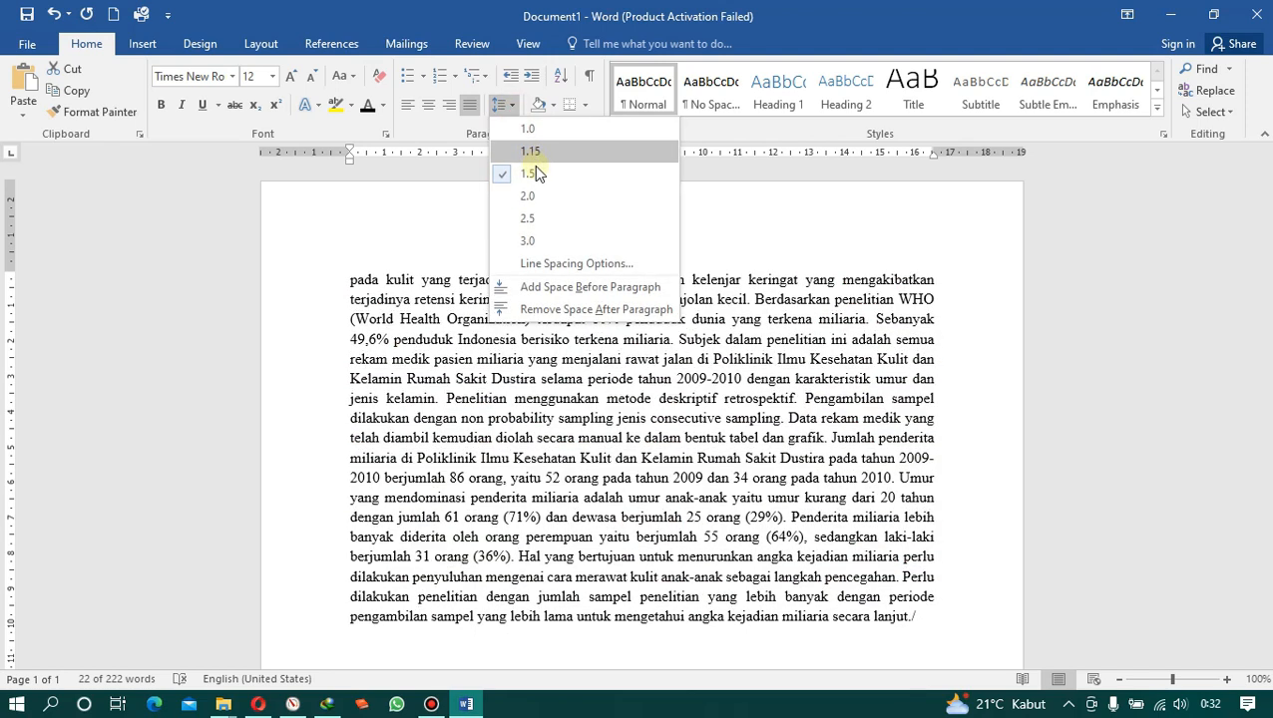
left_click(531, 175)
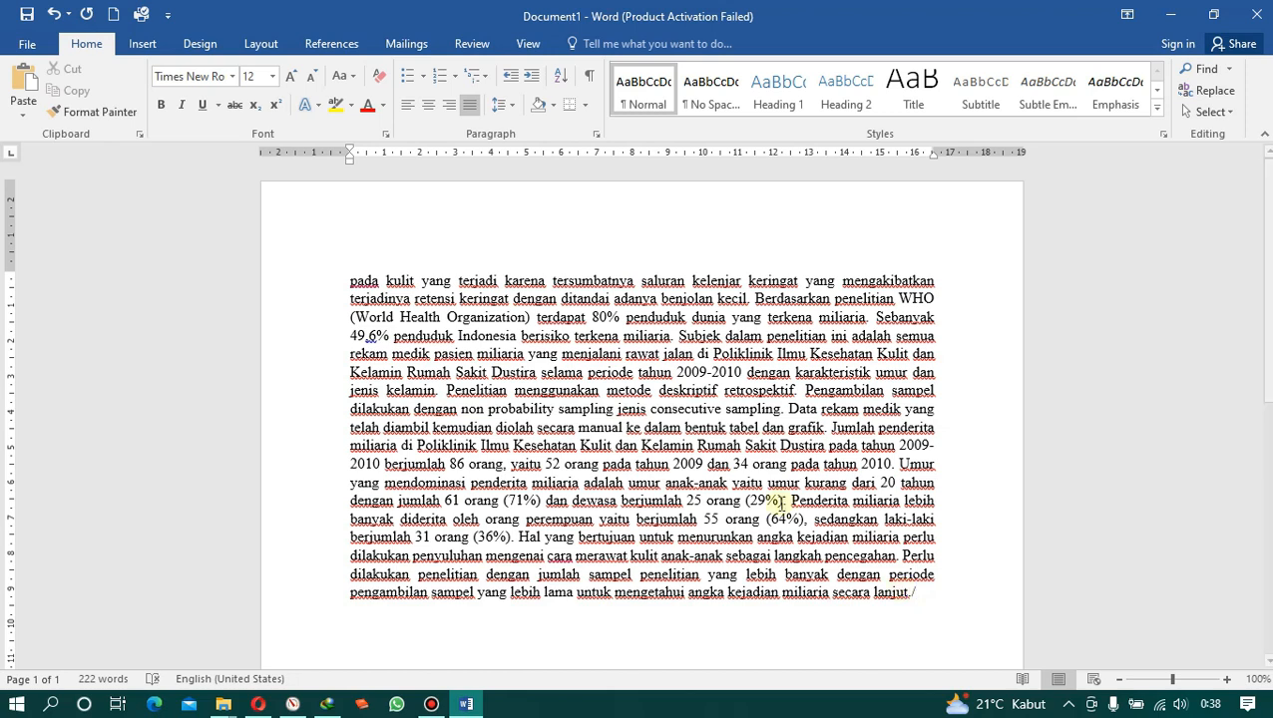
- Enter "orang" as the text to find for a replacement and step through its first three occurrences
left_click(1203, 93)
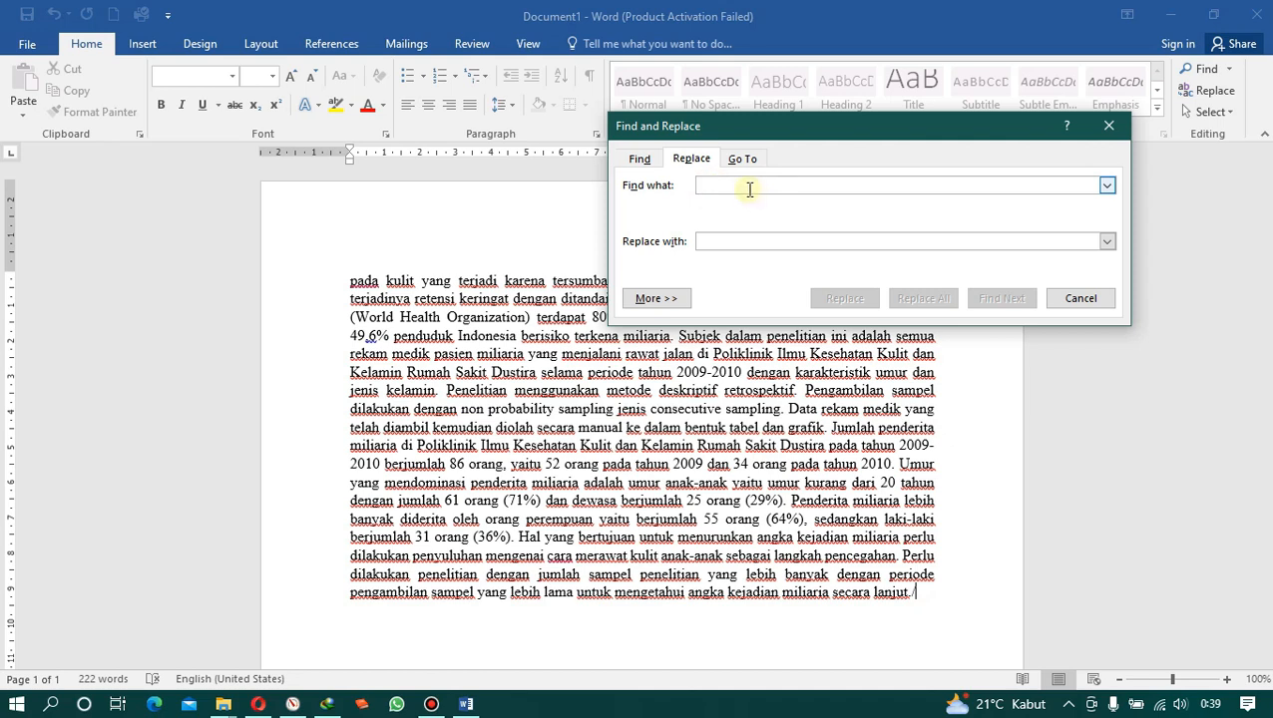
type("orang")
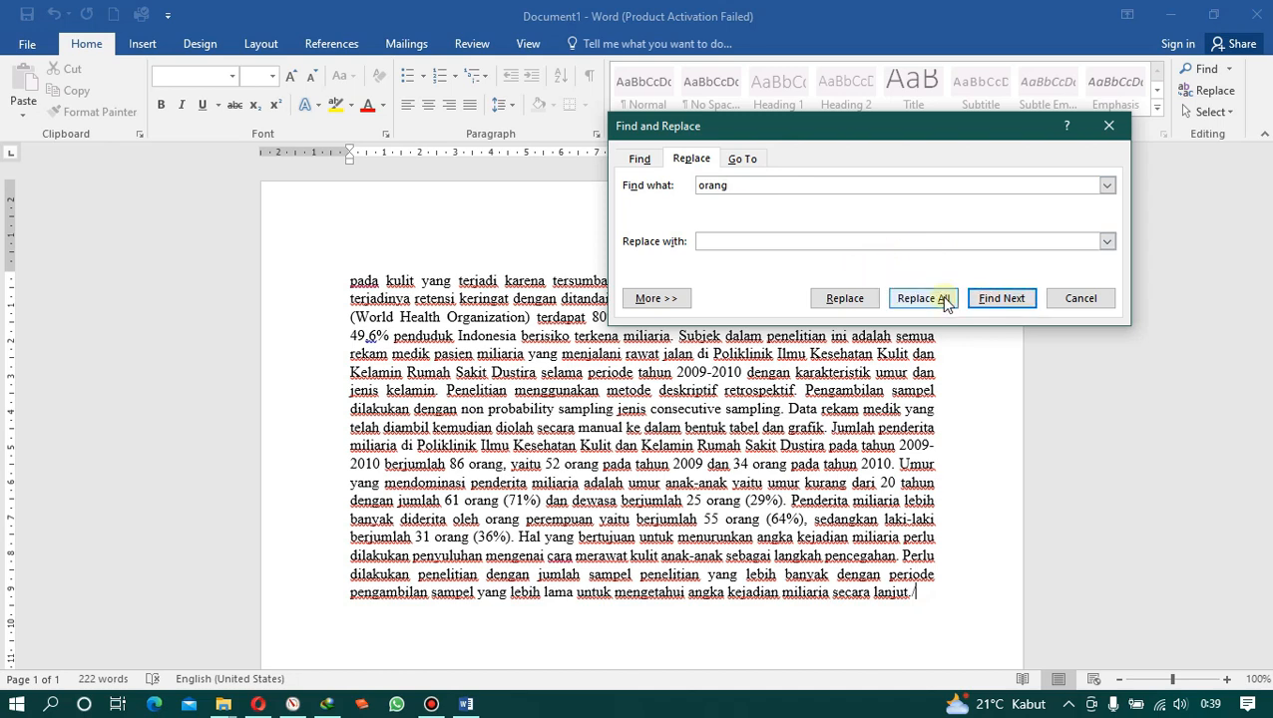
left_click(994, 300)
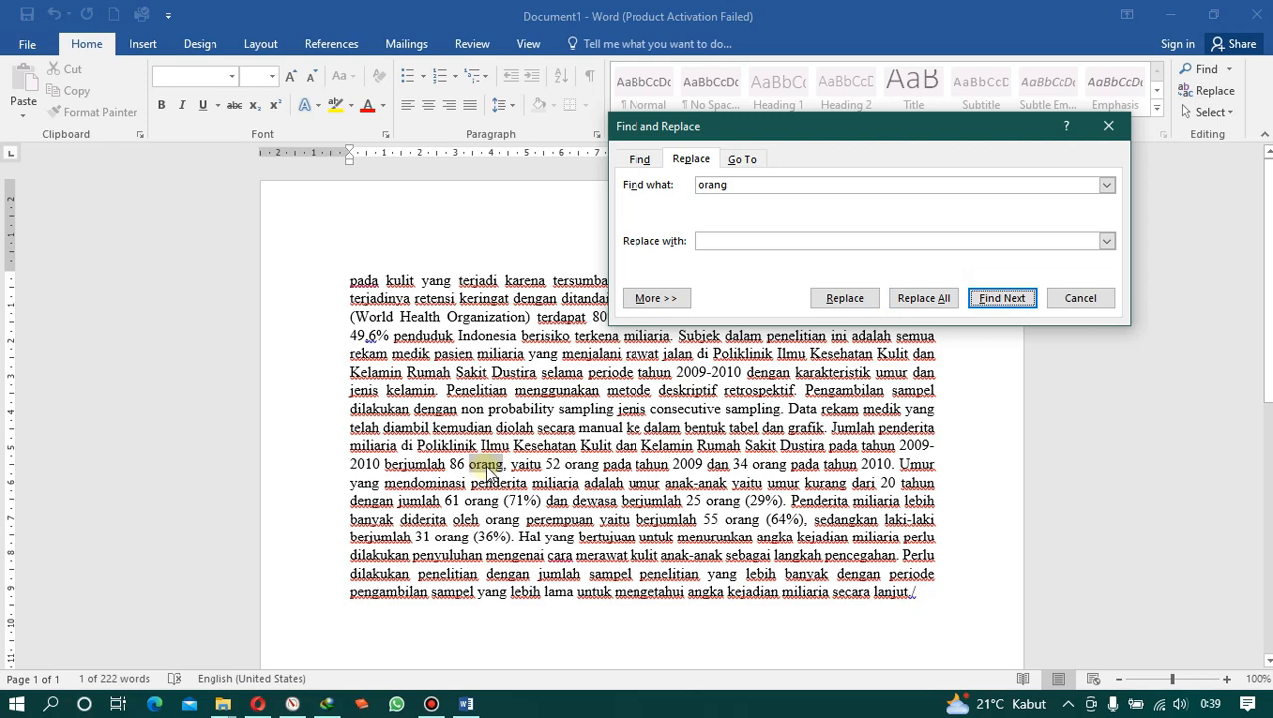
left_click(992, 299)
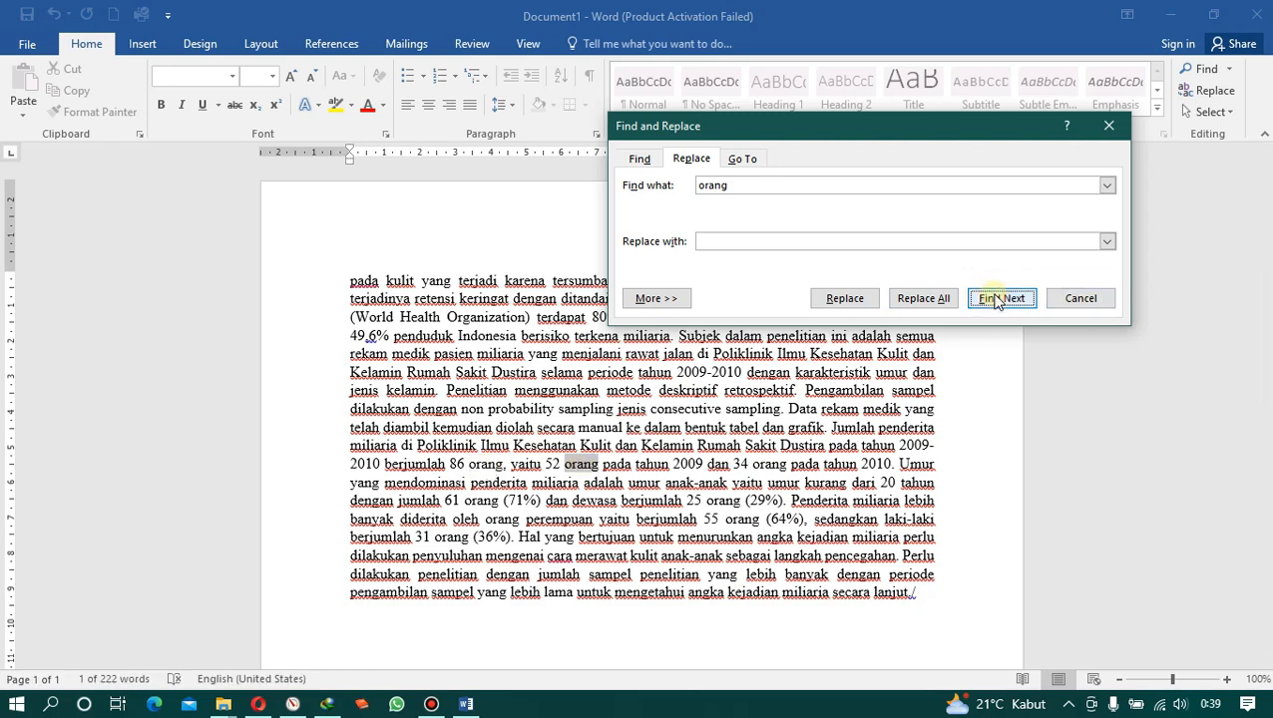
left_click(993, 299)
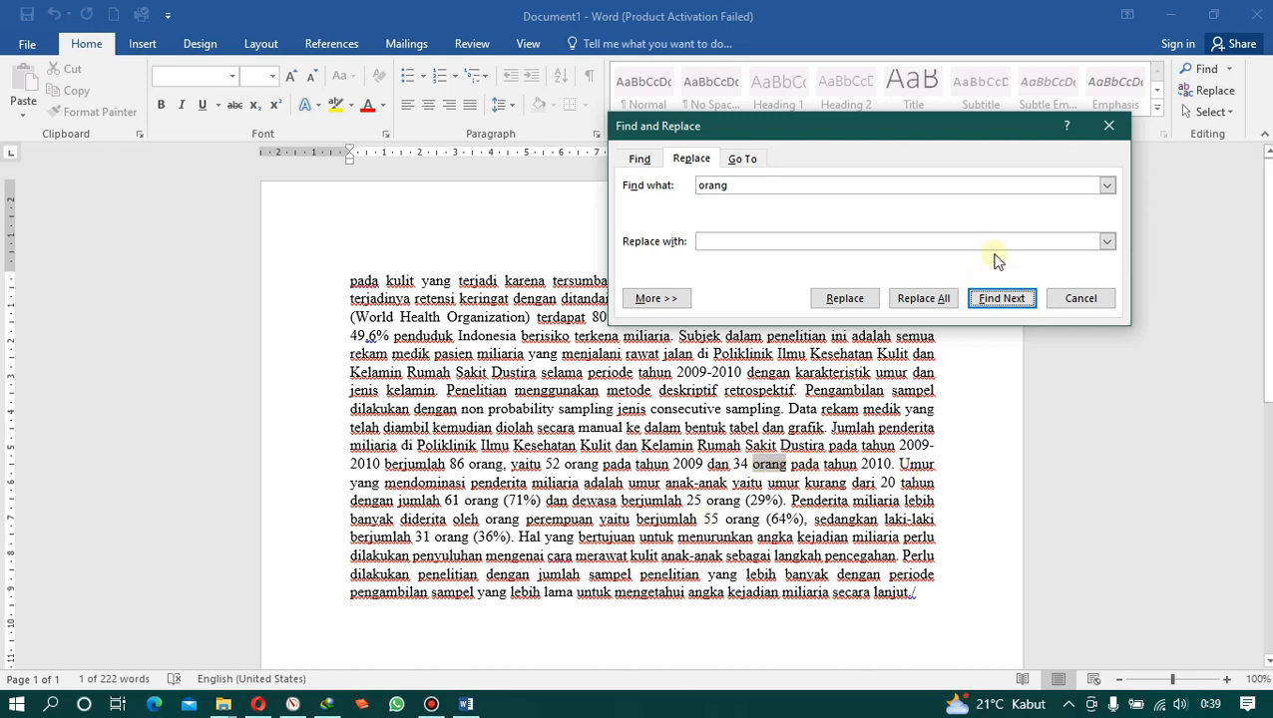
- Replace every "orang" with "manusia" and check the replaced words in the paragraph
left_click(735, 241)
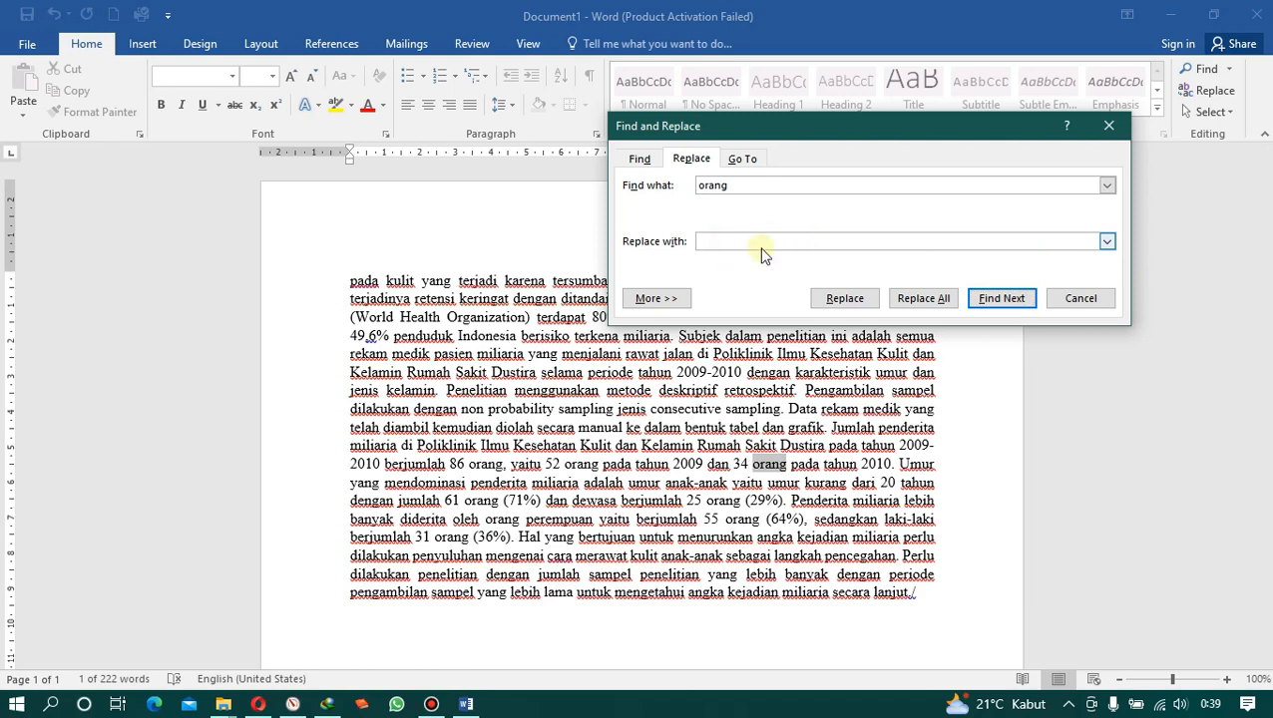
type("manusia")
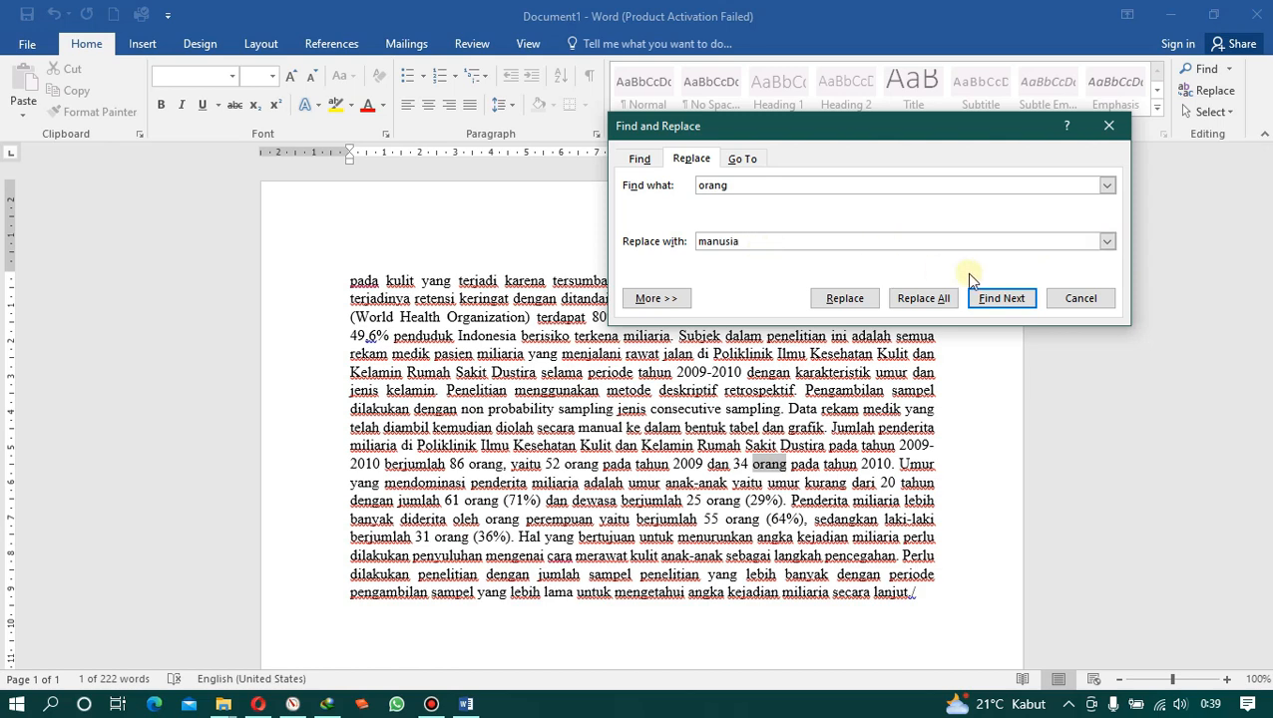
left_click(911, 302)
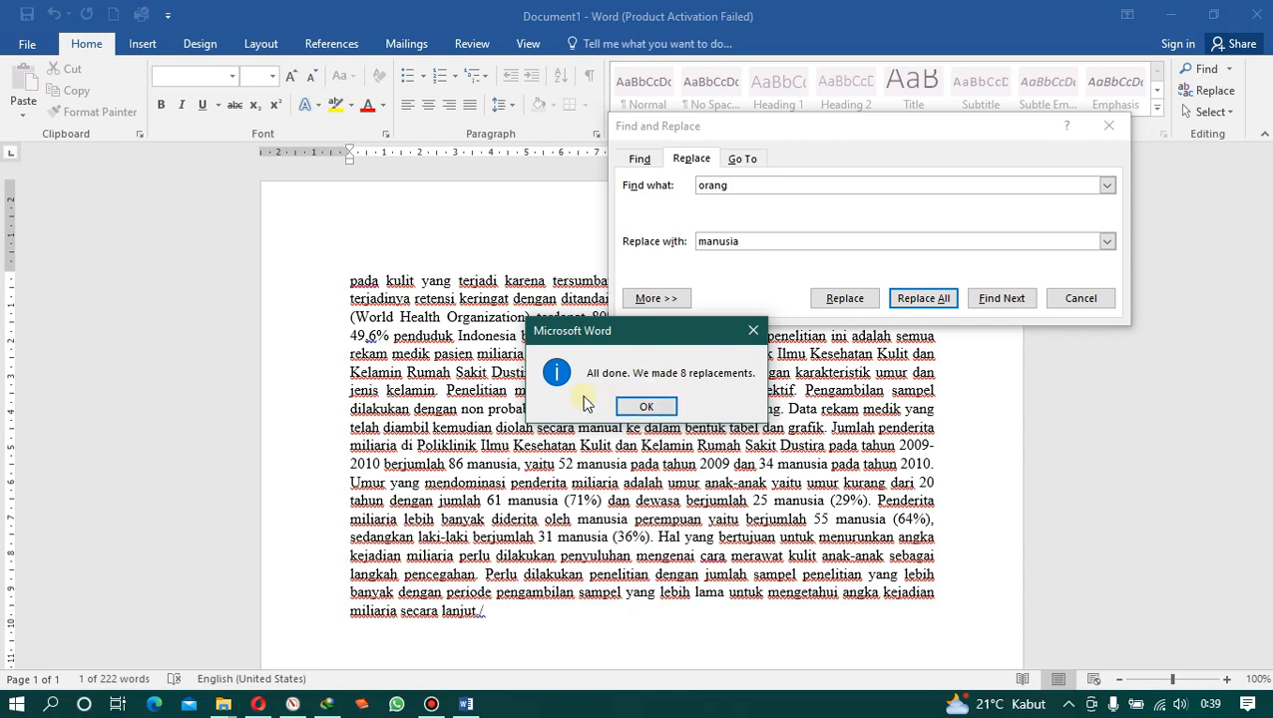
left_click(649, 406)
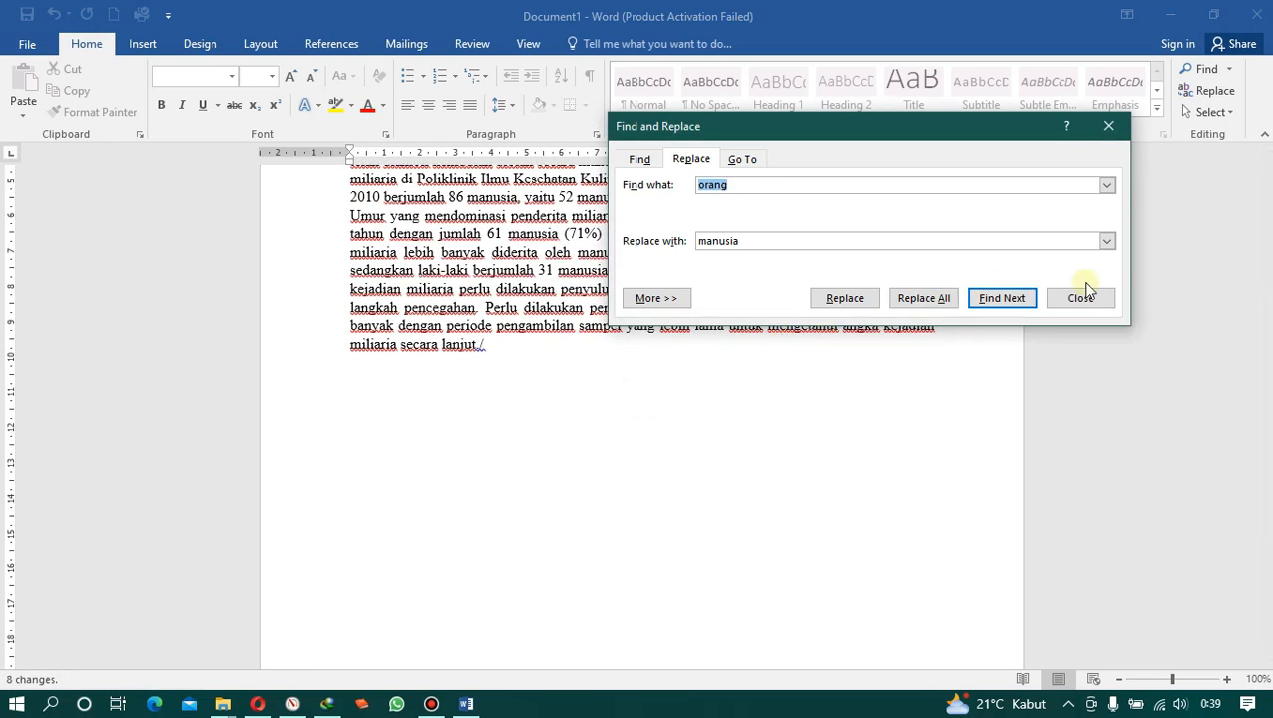
left_click(1237, 320)
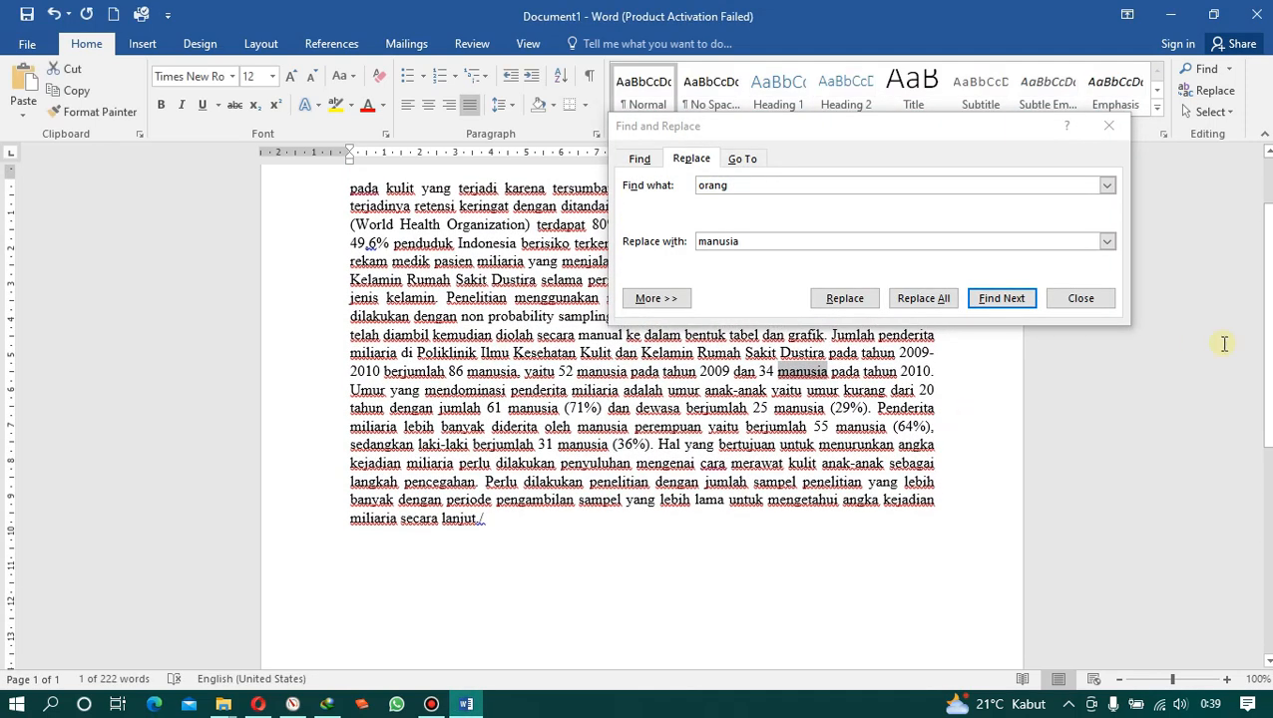
scroll(826, 424, "up", 1)
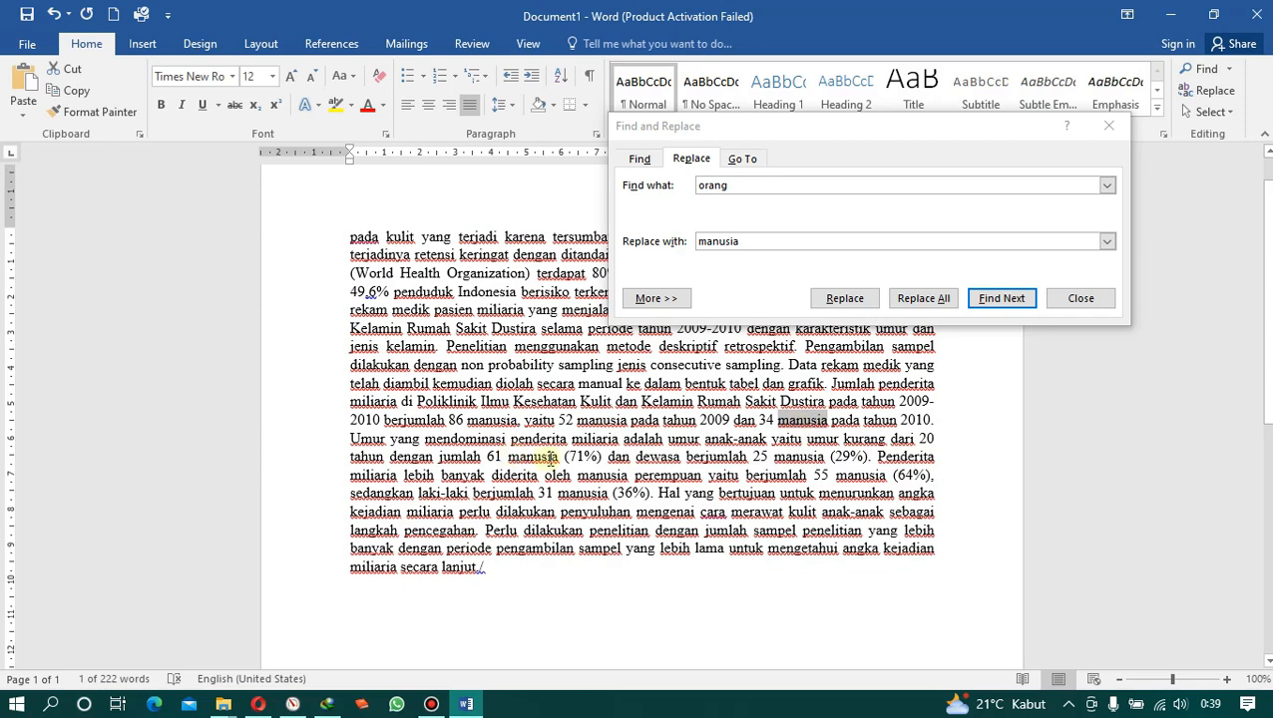
left_click(526, 457)
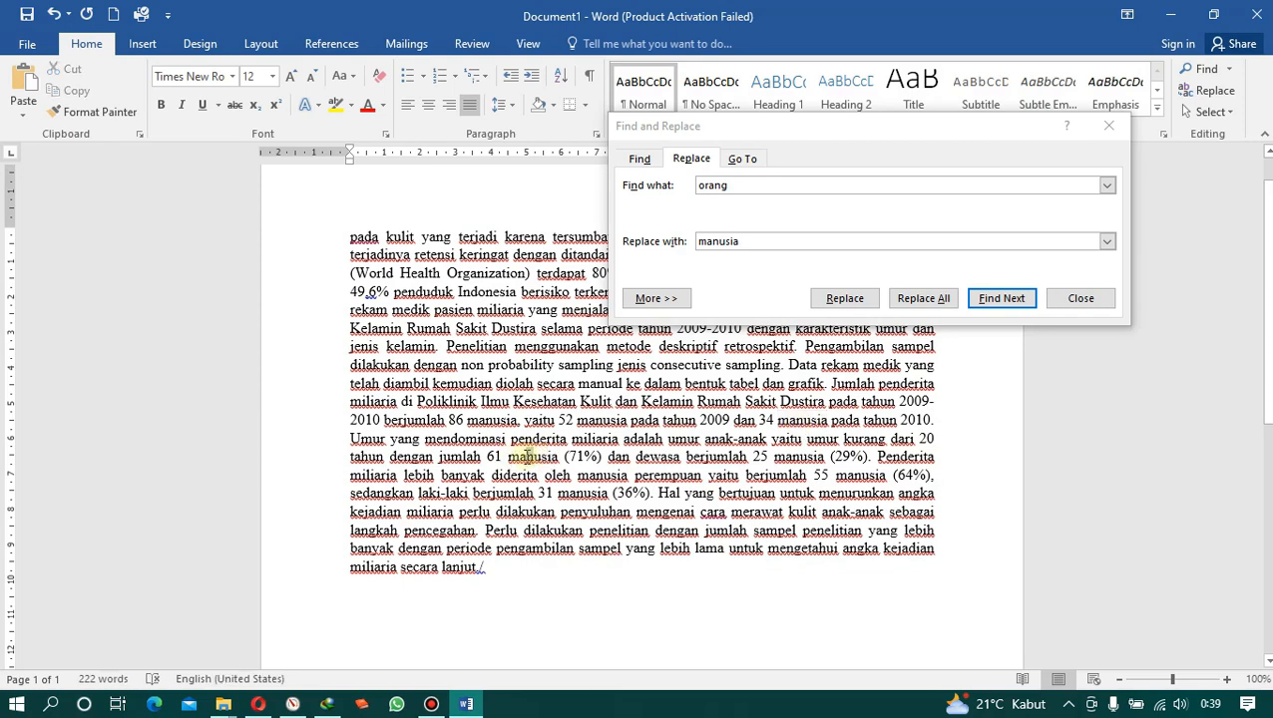
double_click(793, 419)
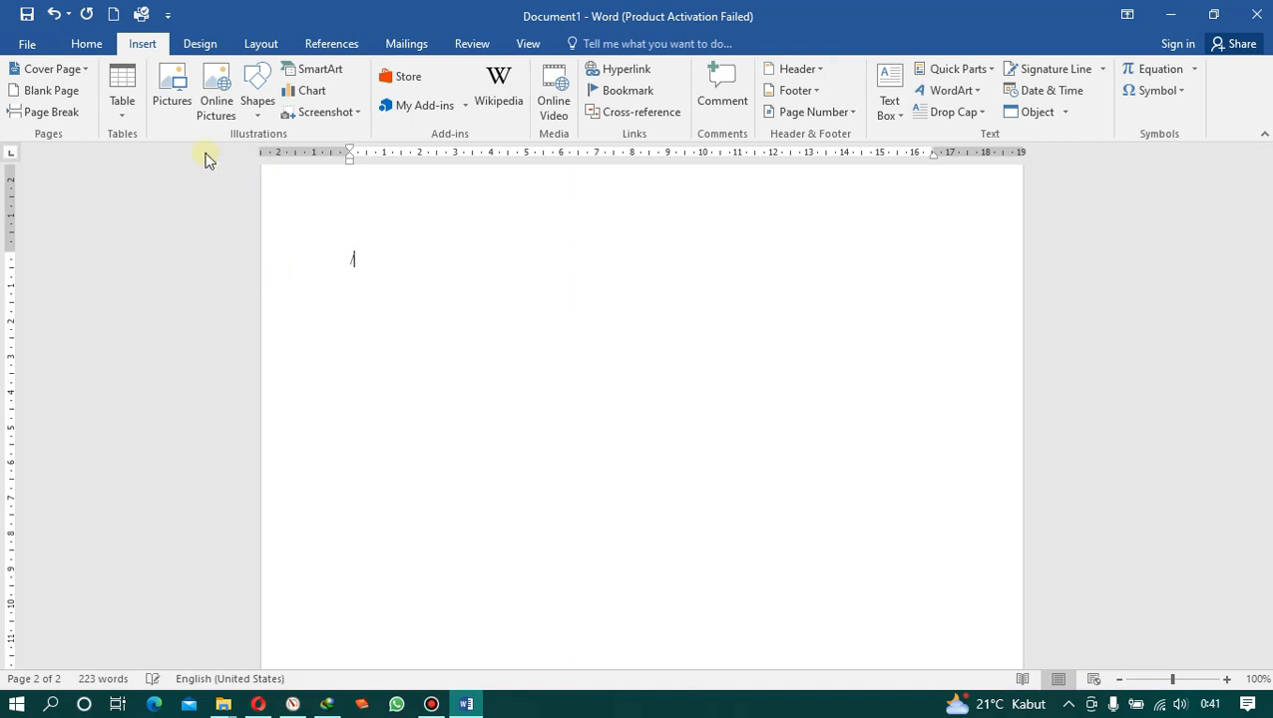
- Delete the slash on page 2 and insert the picture 176992 from the Pictures folder
key("BackSpace")
left_click(85, 43)
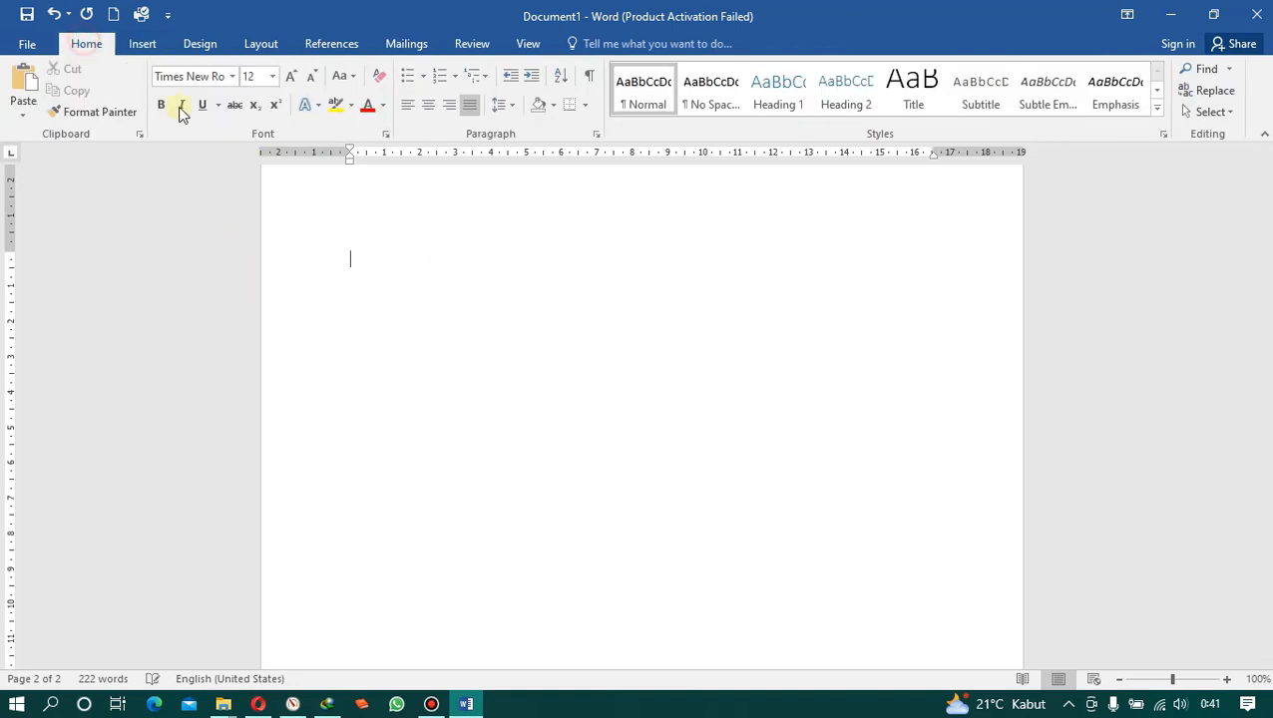
left_click(145, 48)
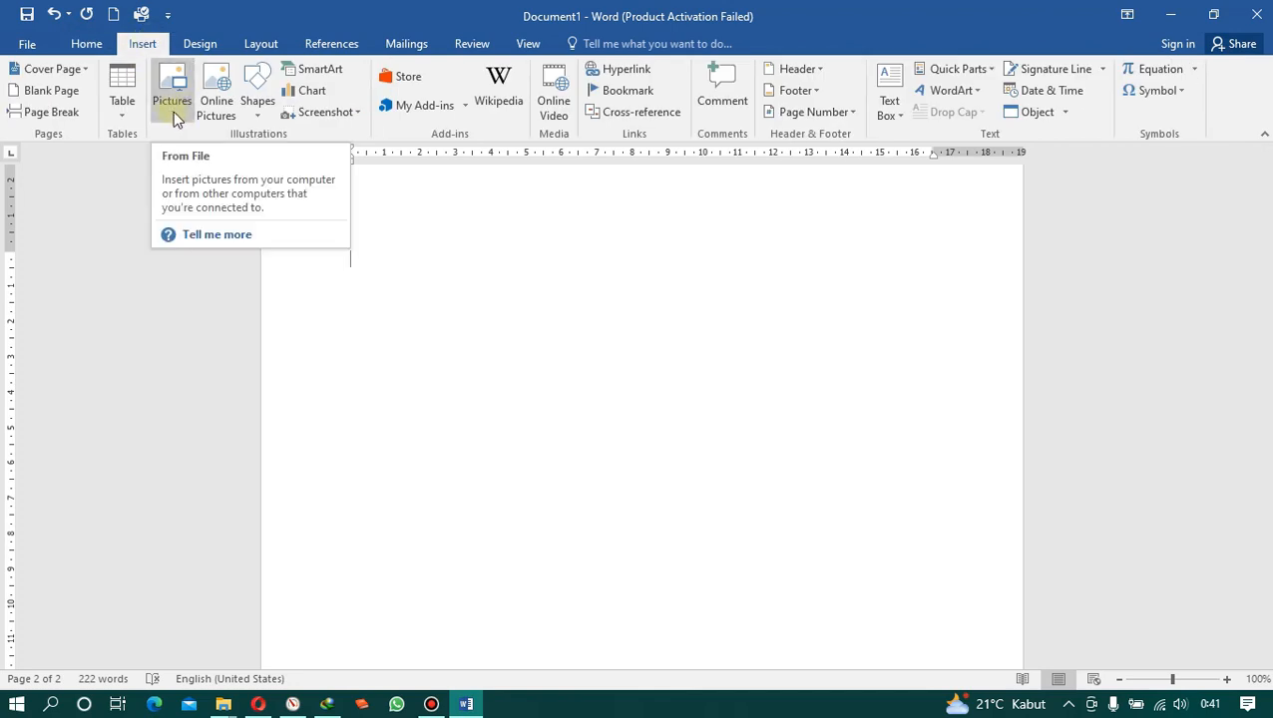
left_click(172, 111)
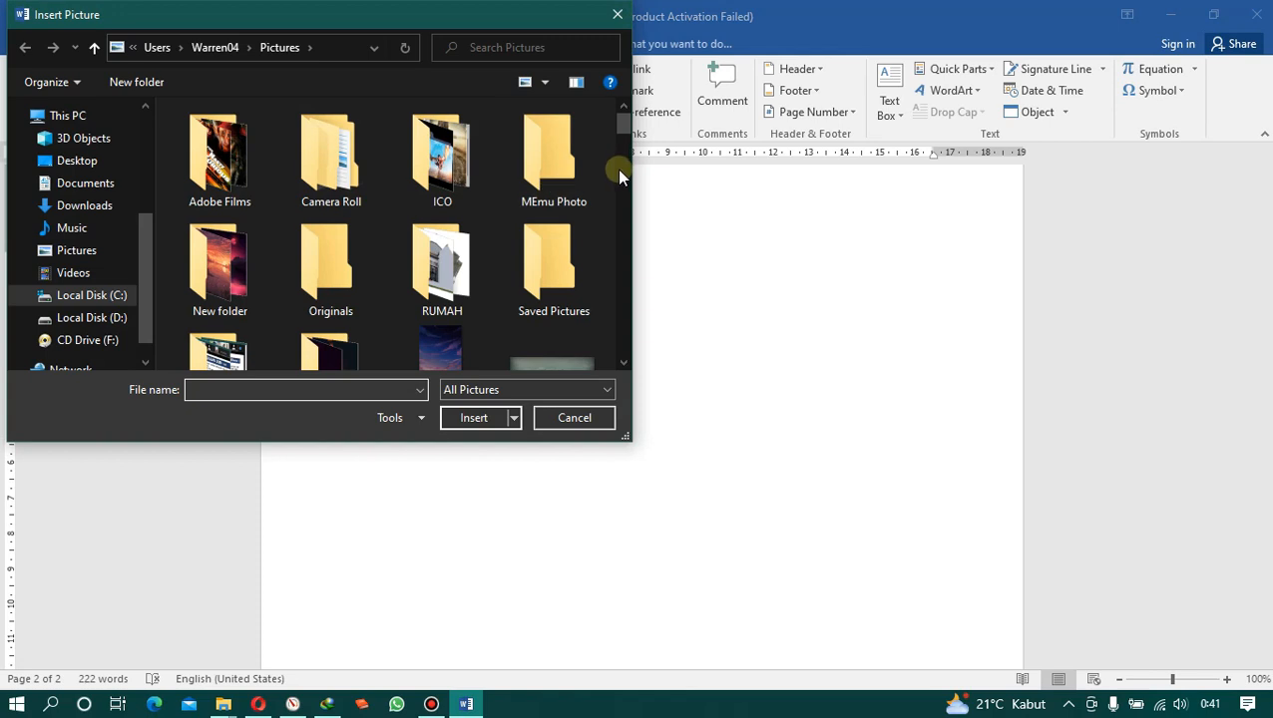
left_click_drag(622, 127, 621, 157)
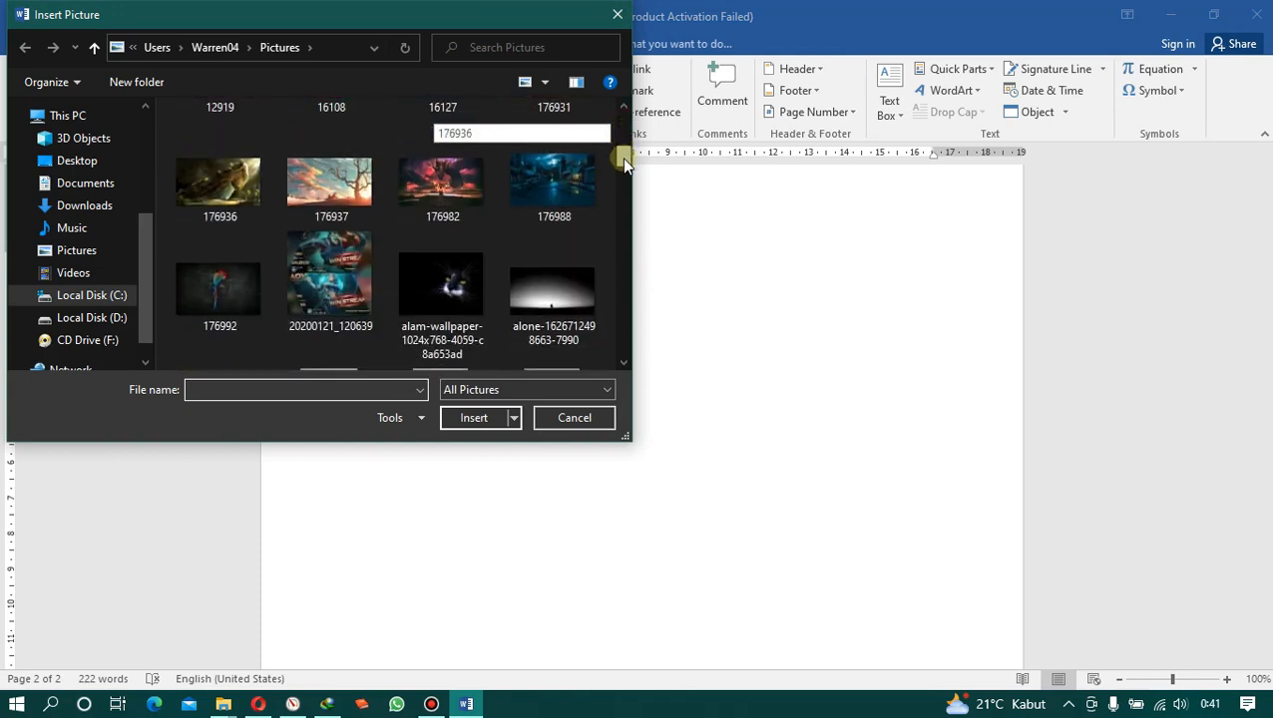
left_click_drag(622, 157, 622, 162)
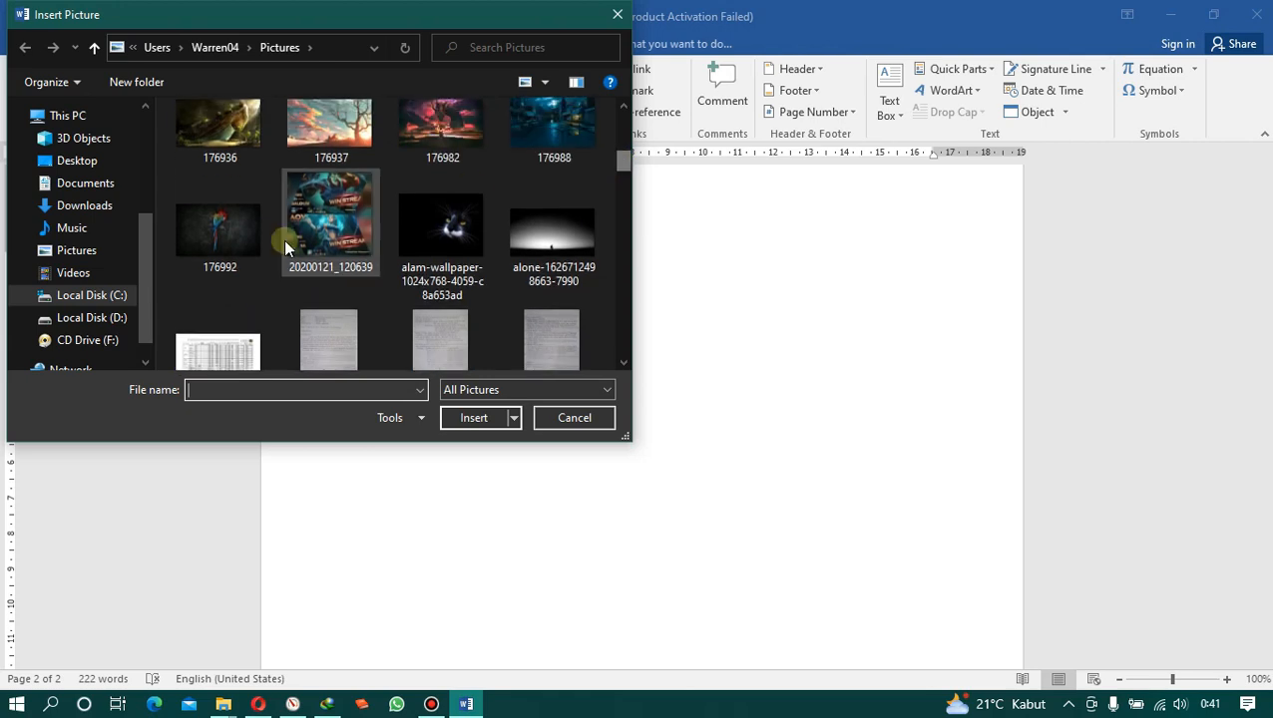
left_click(235, 230)
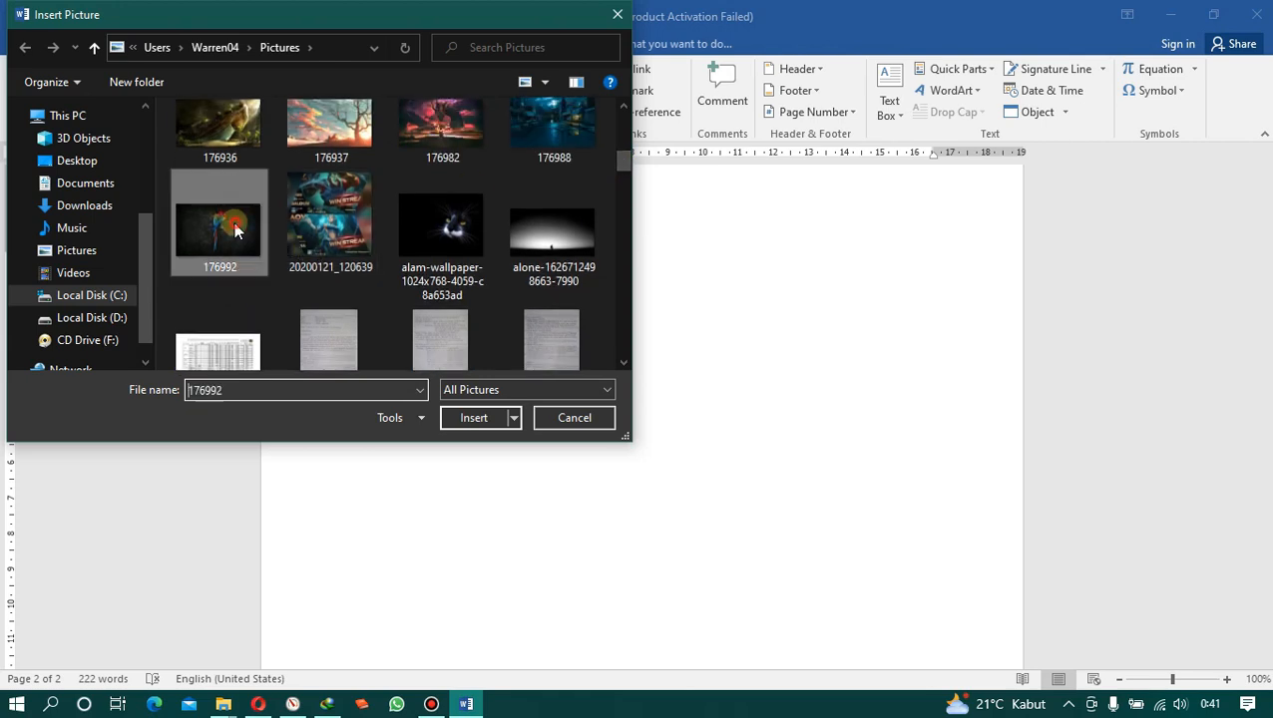
left_click(465, 417)
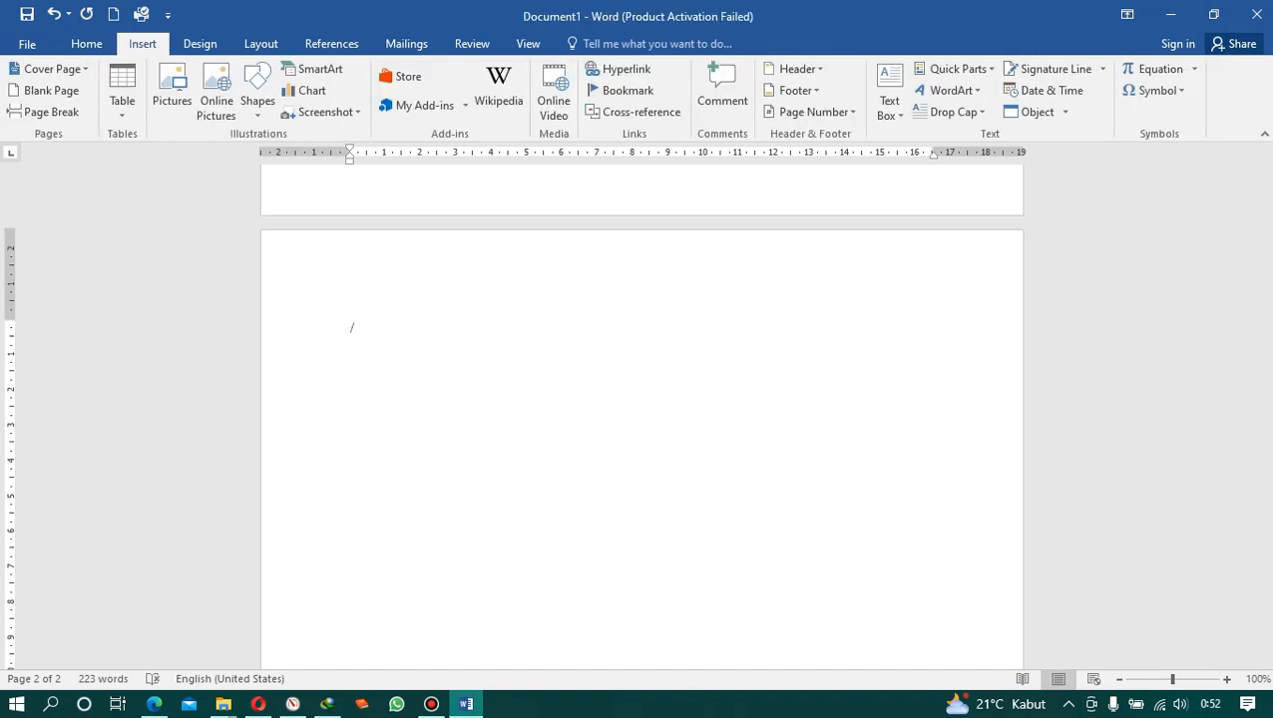
- Delete the slash on page 2, leaving the cursor on the empty line
left_click(352, 327)
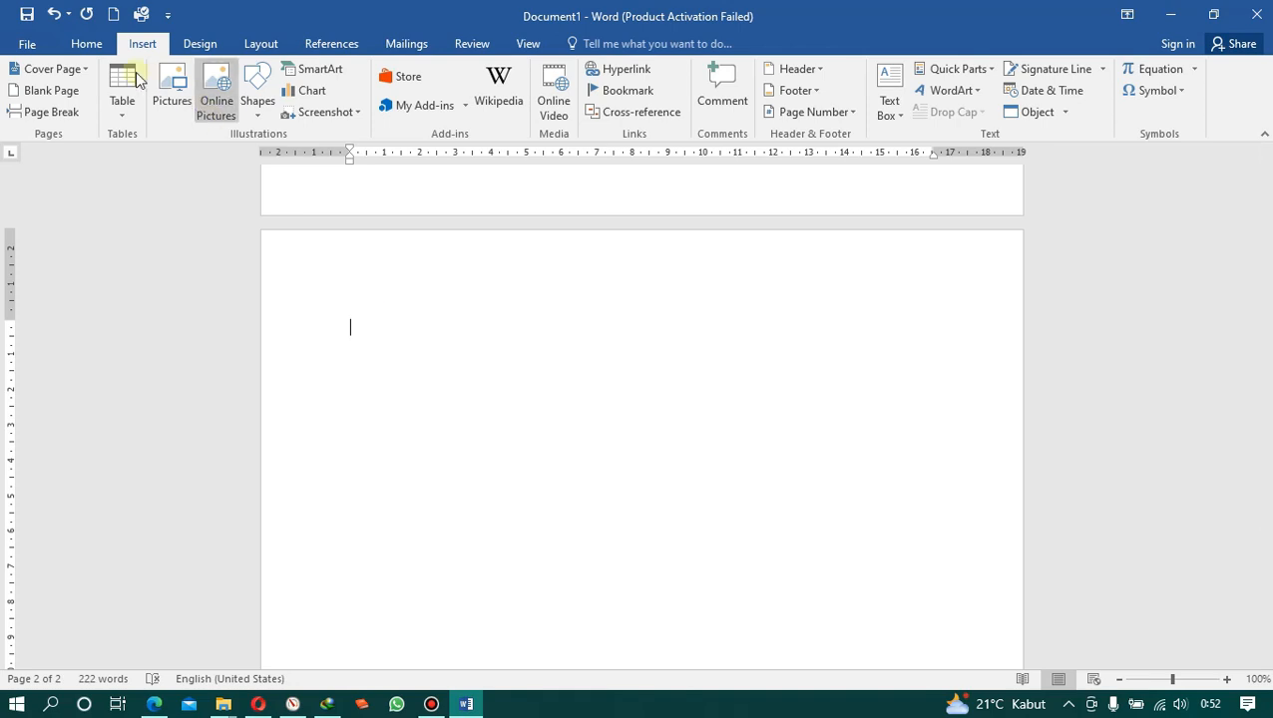
left_click(88, 43)
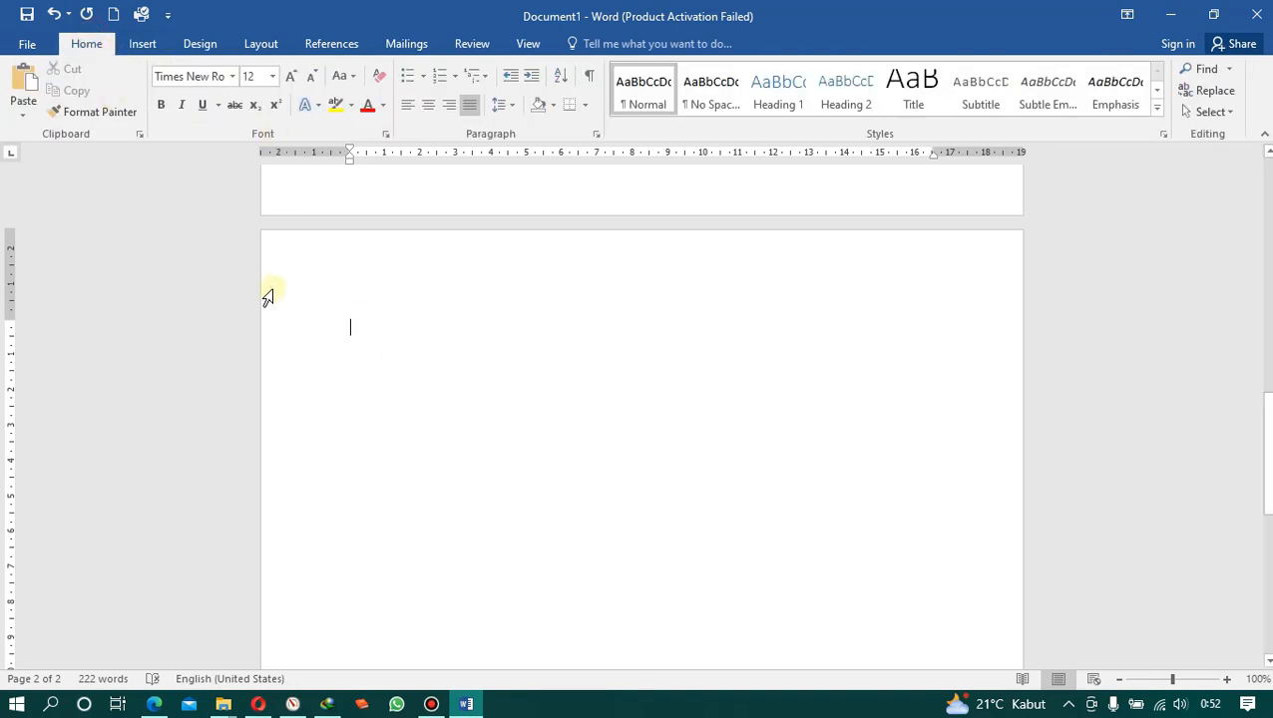
left_click(140, 44)
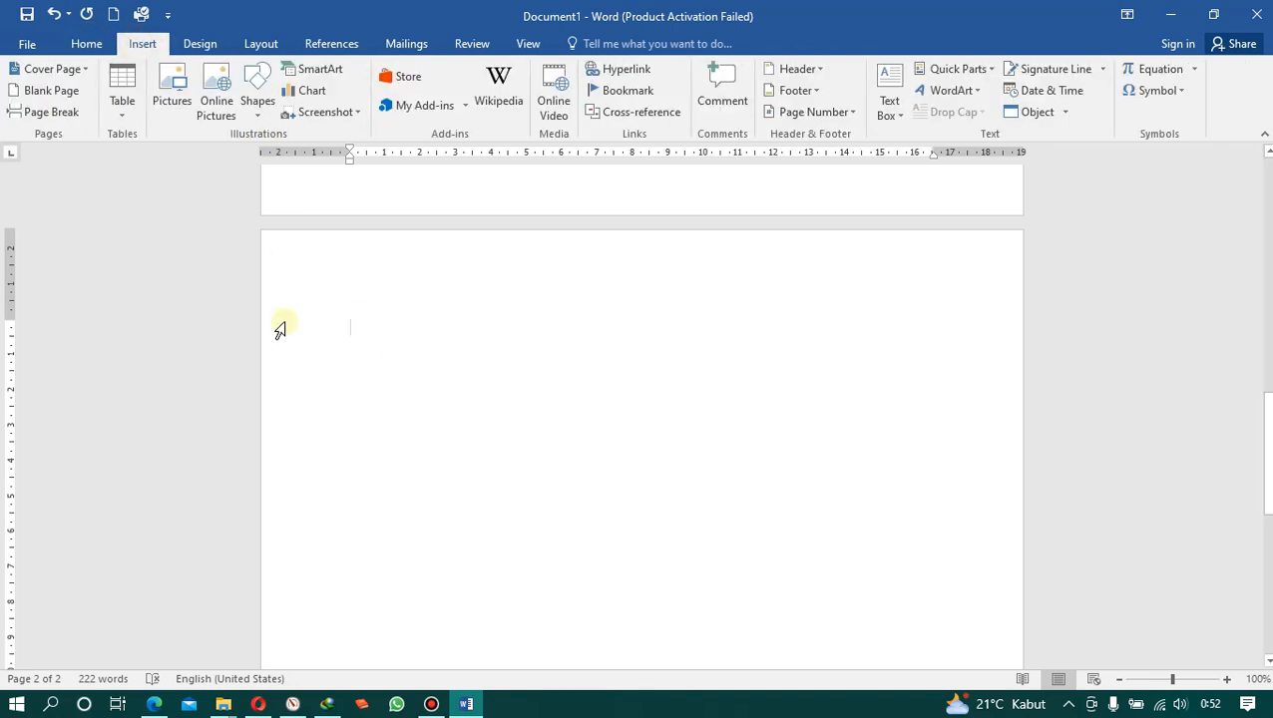
- Preview the column chart subtypes and insert a Clustered Column chart on page 2, dismissing the activation wizard
left_click(312, 91)
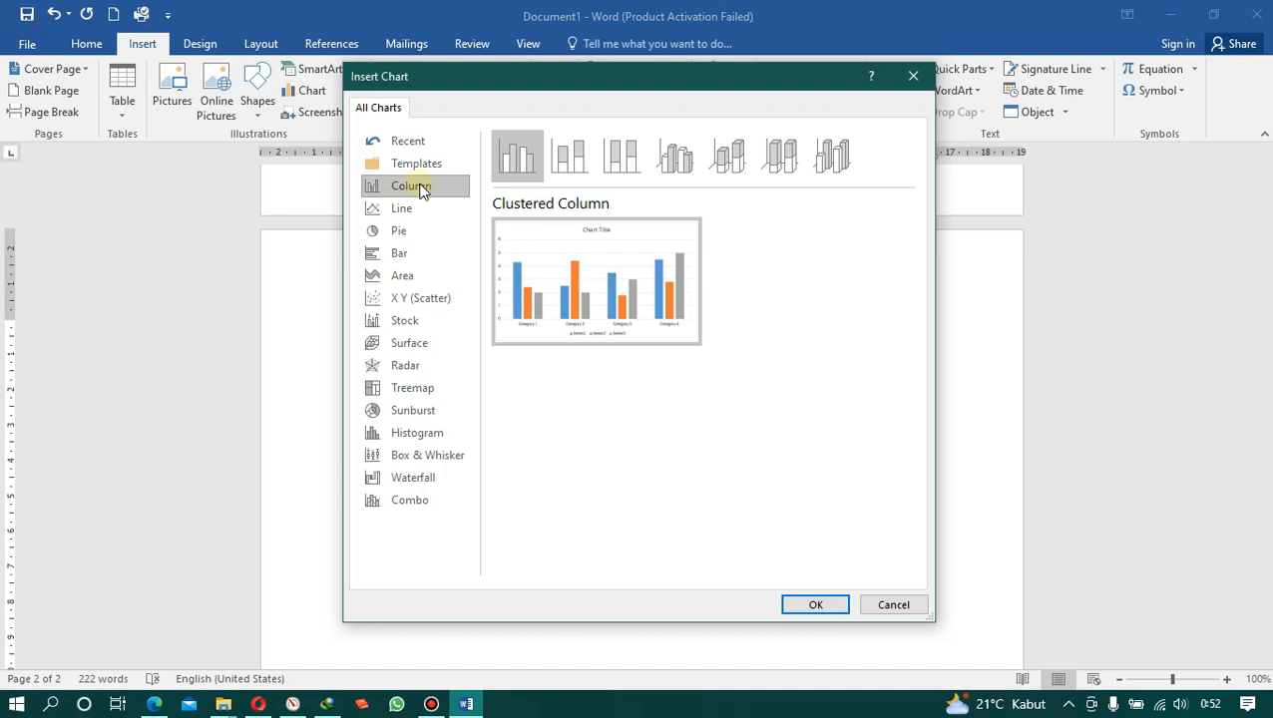
left_click(562, 162)
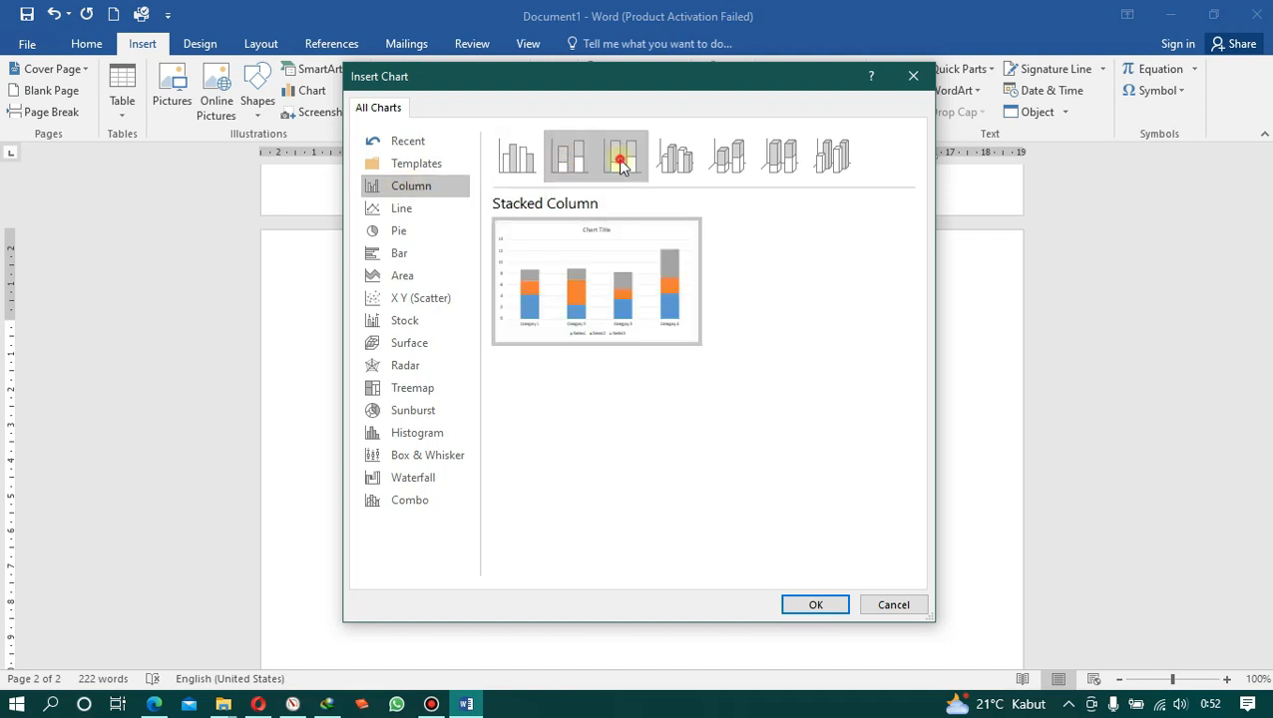
left_click(616, 162)
left_click(671, 162)
left_click(724, 160)
left_click(777, 160)
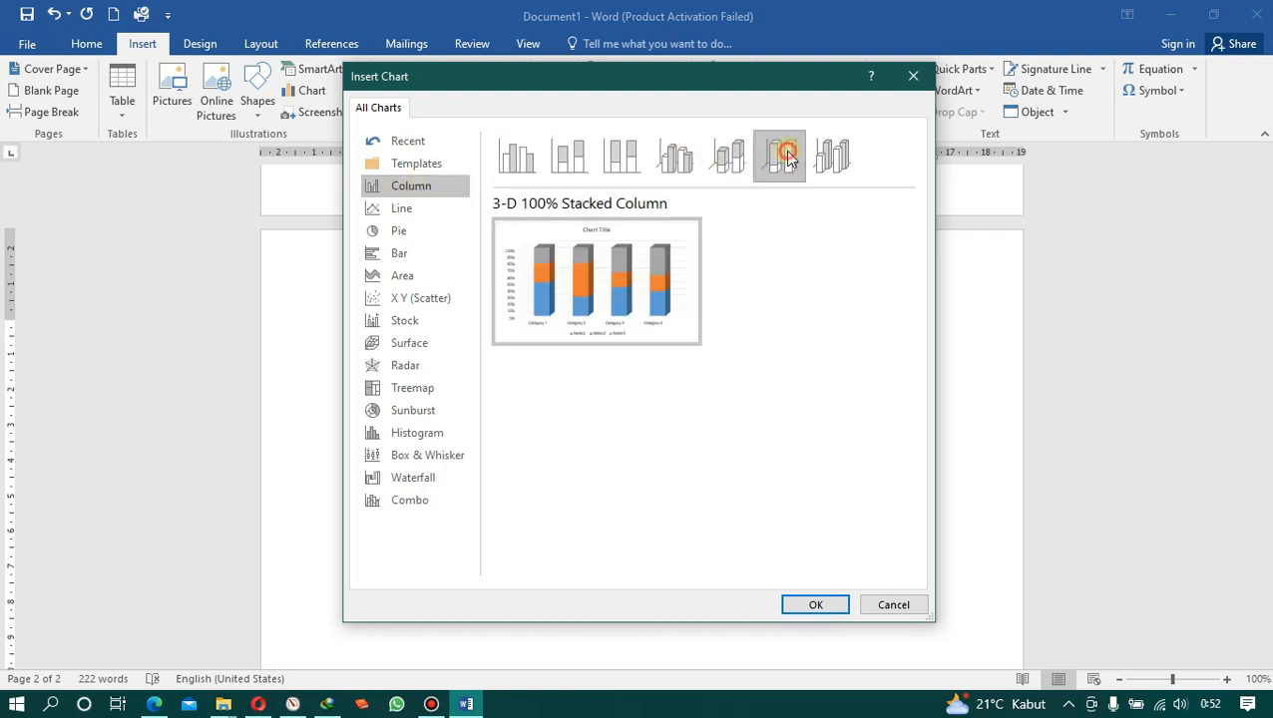
left_click(833, 162)
left_click(568, 157)
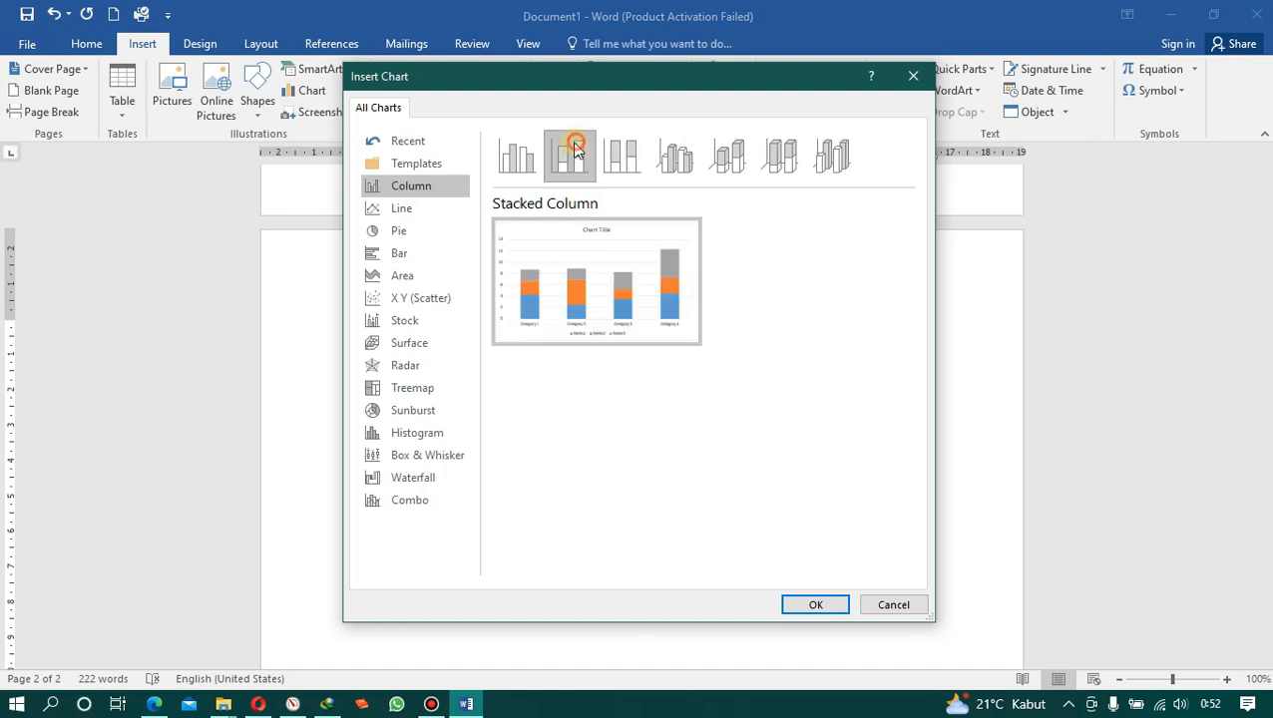
left_click(517, 156)
left_click(806, 604)
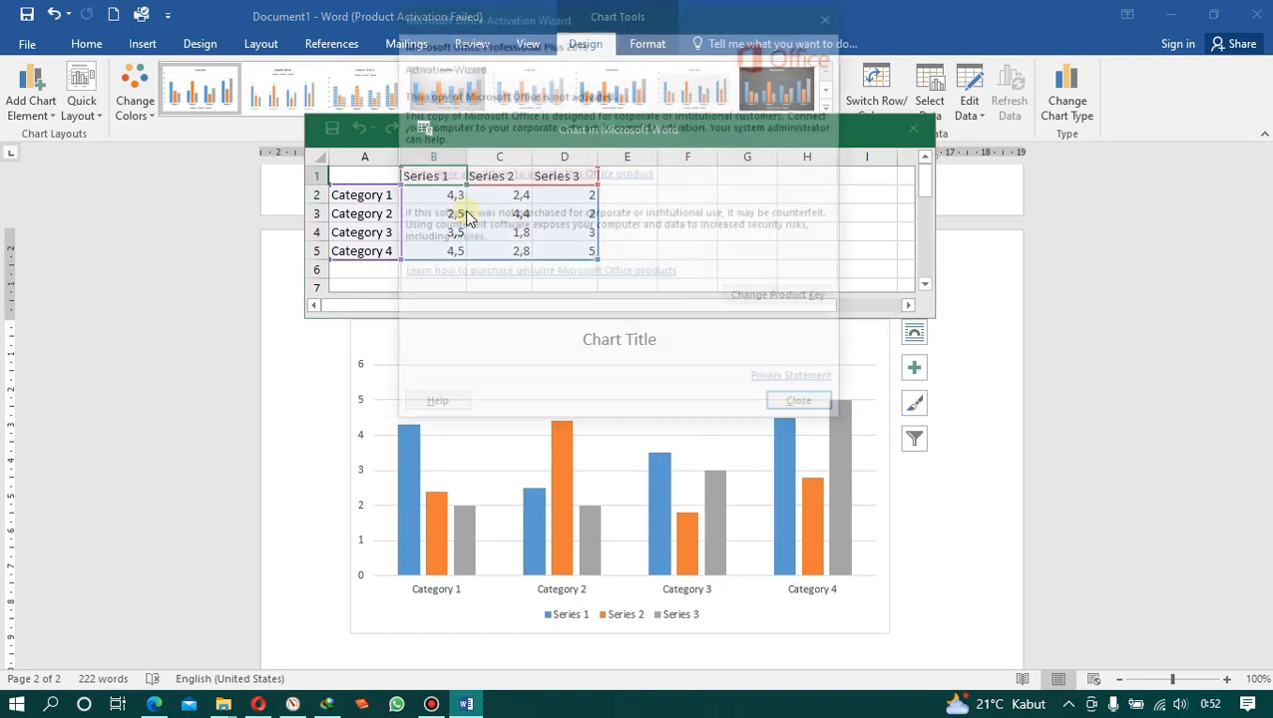
left_click(808, 409)
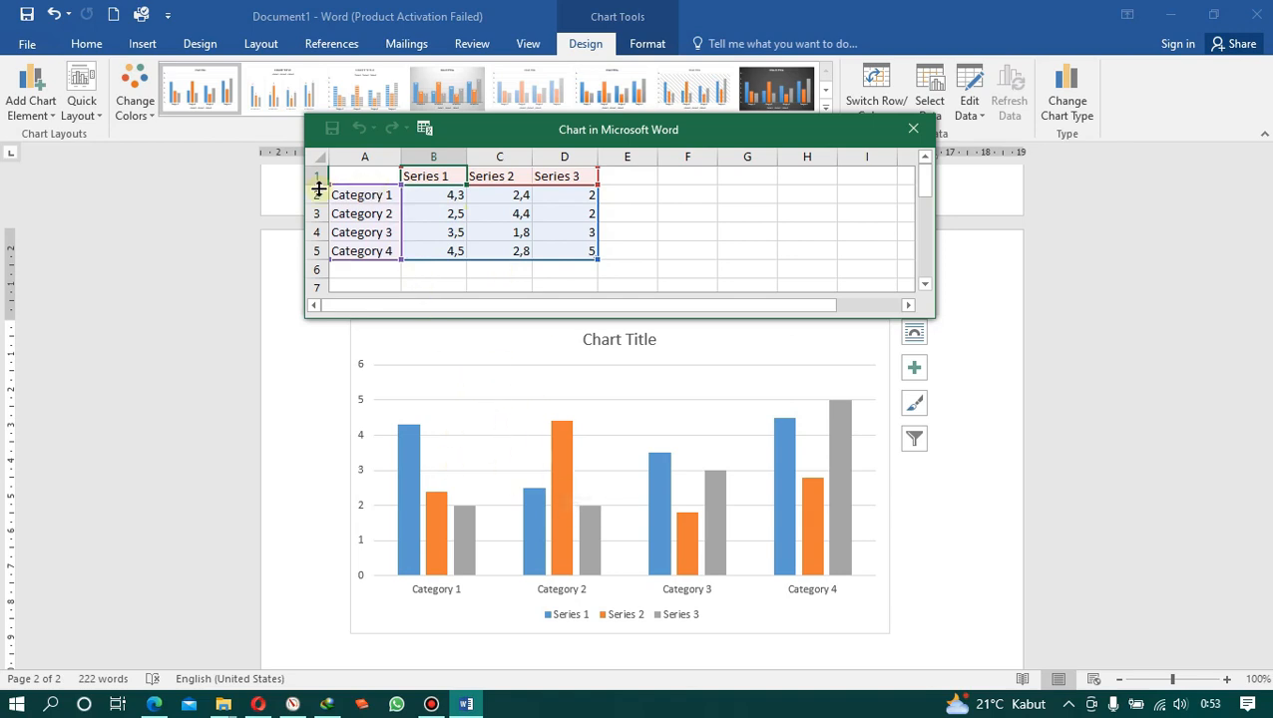
- Rename the chart's first two categories in the data sheet as The Walking Dead and Fear Street
left_click(371, 200)
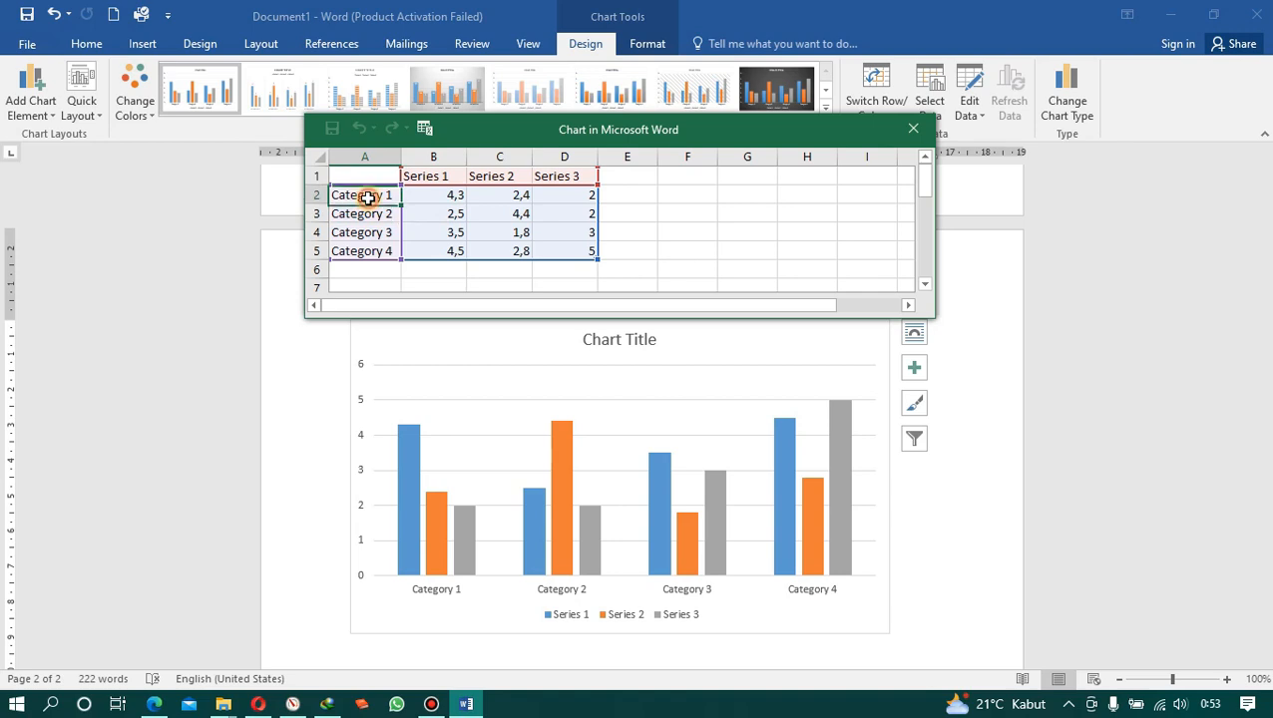
key("Delete")
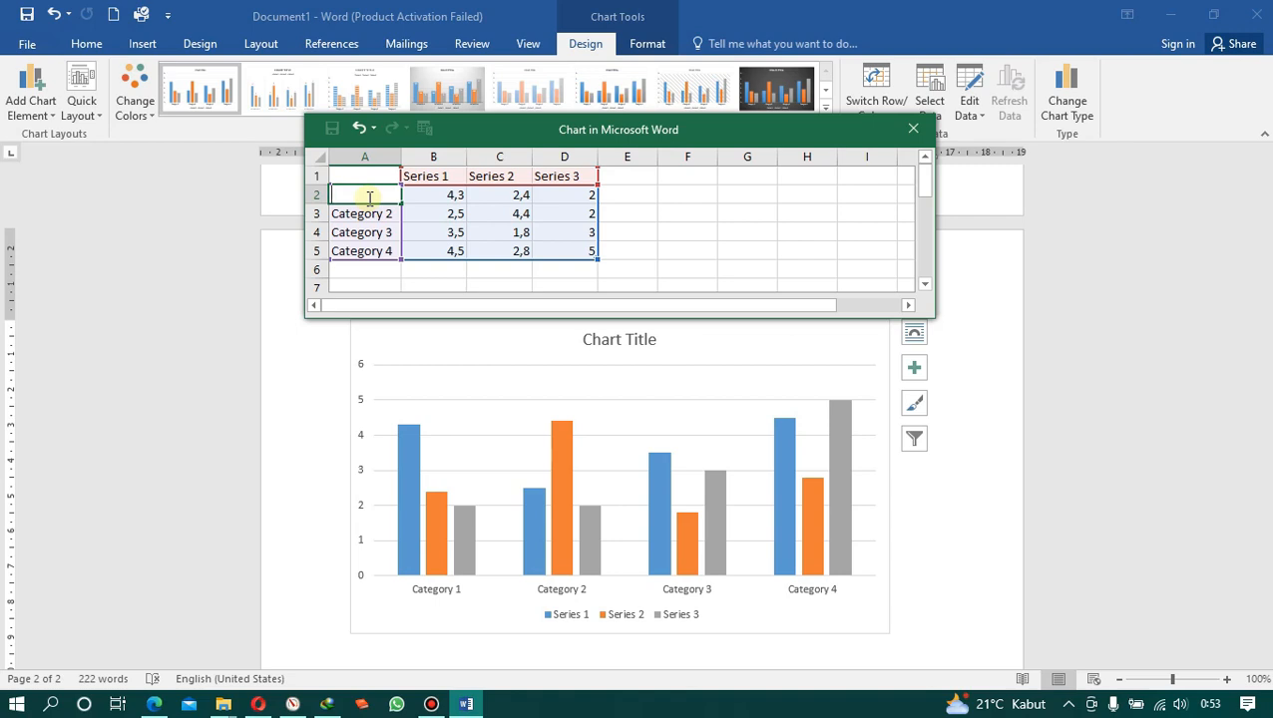
type("The Wa")
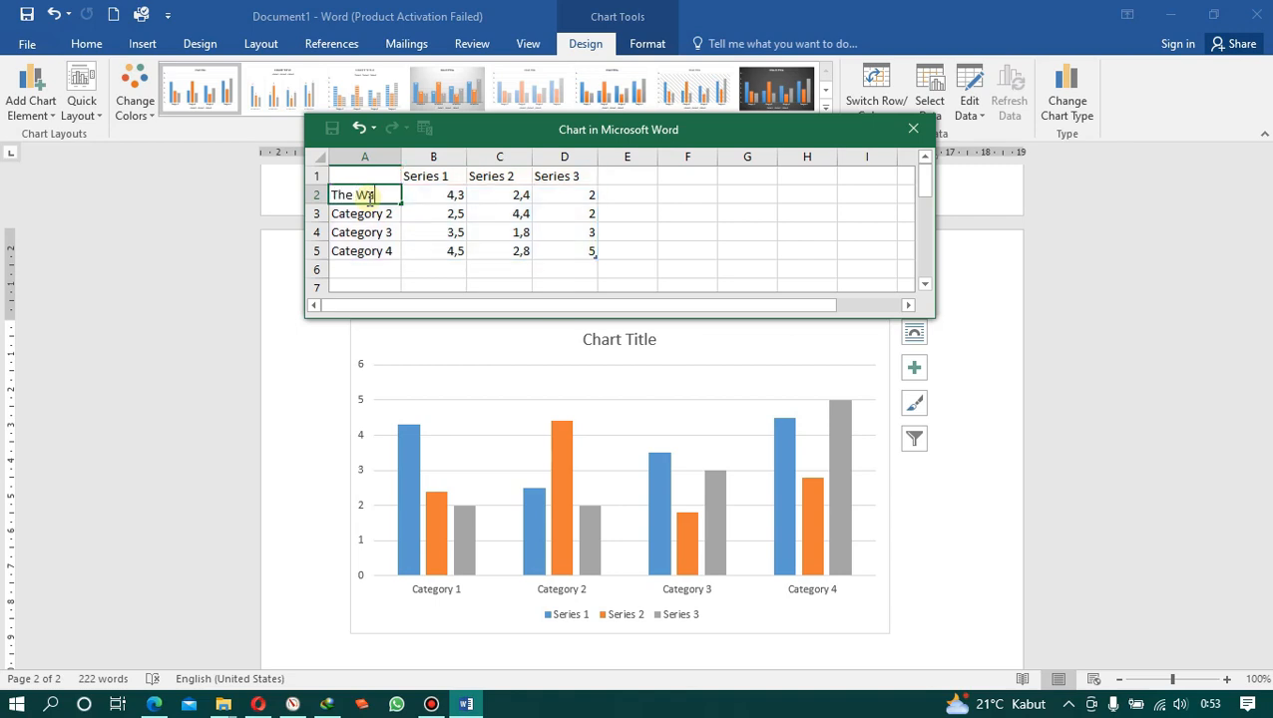
type("lking Dead")
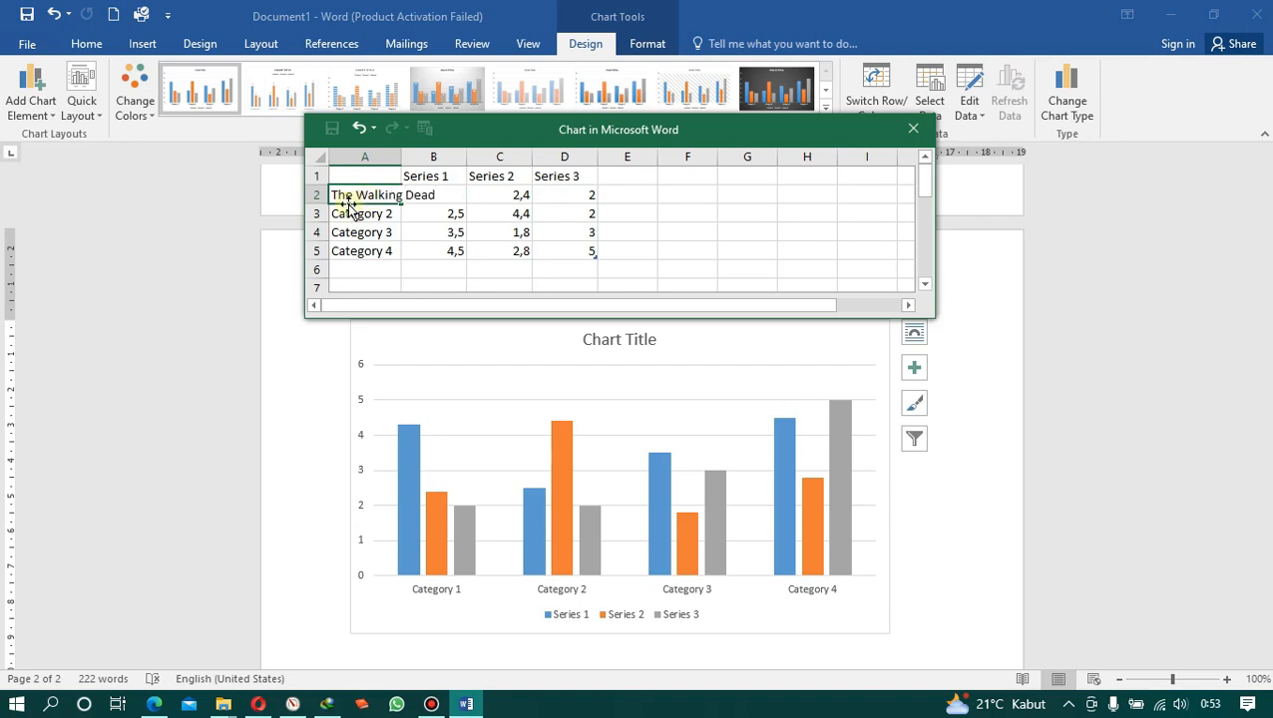
left_click(349, 212)
key("BackSpace")
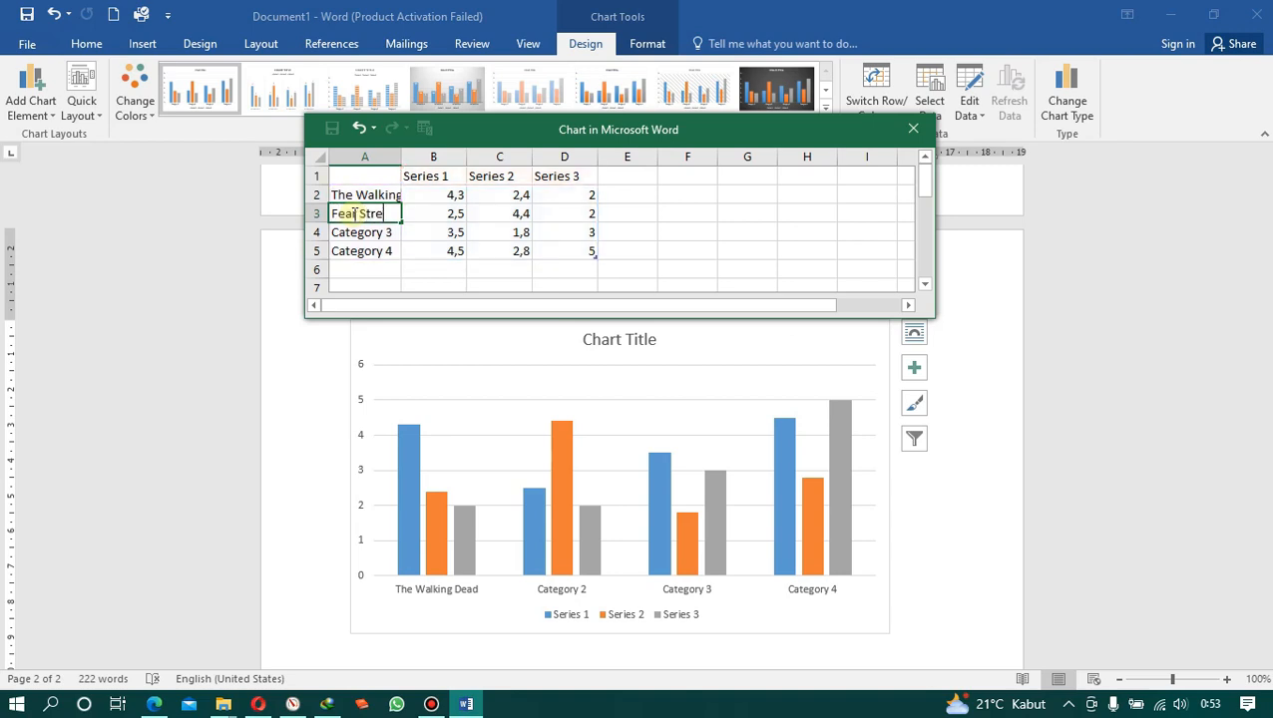
- Rename the chart's third and fourth categories as Stranger Things and Spiderman
left_click(371, 232)
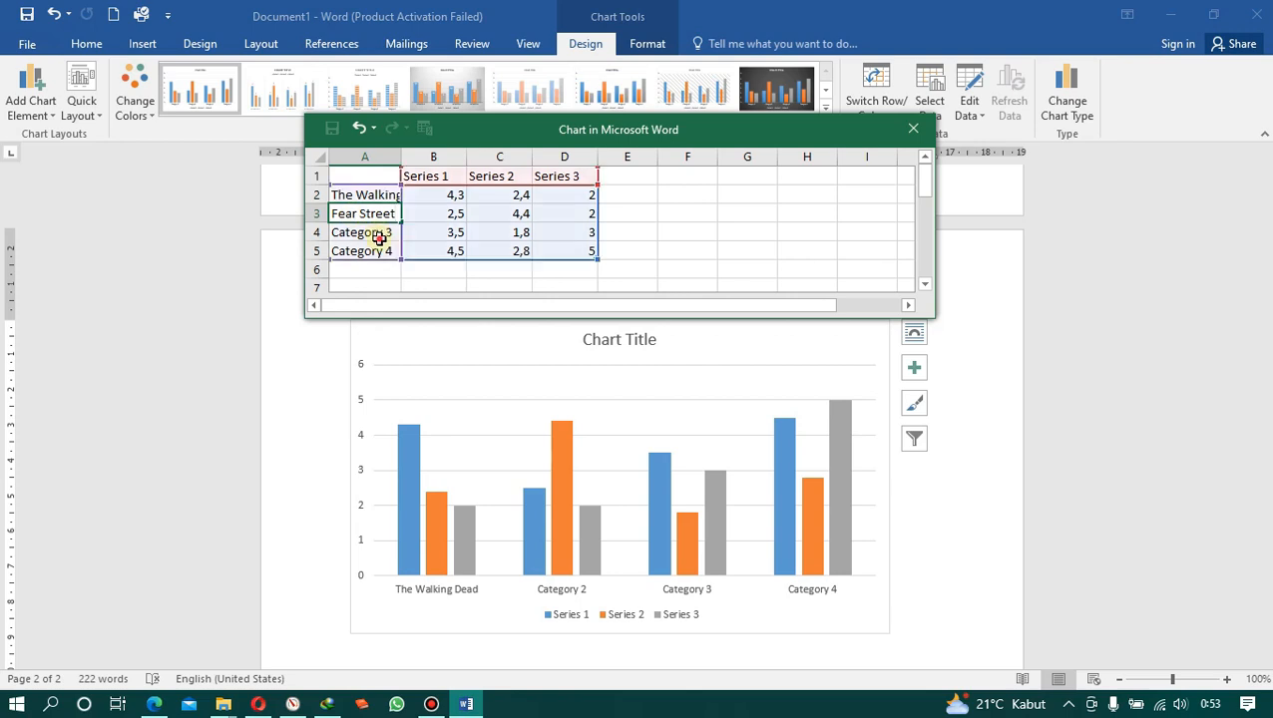
key("BackSpace")
type("S")
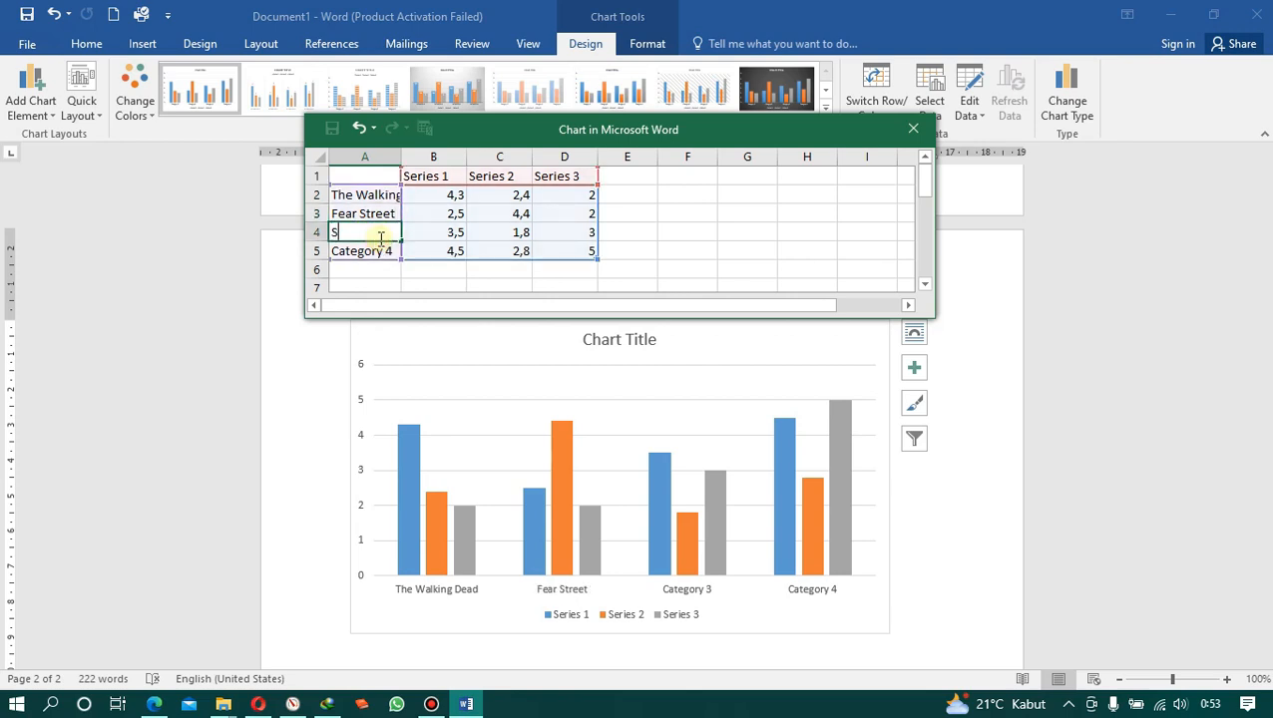
type("tr")
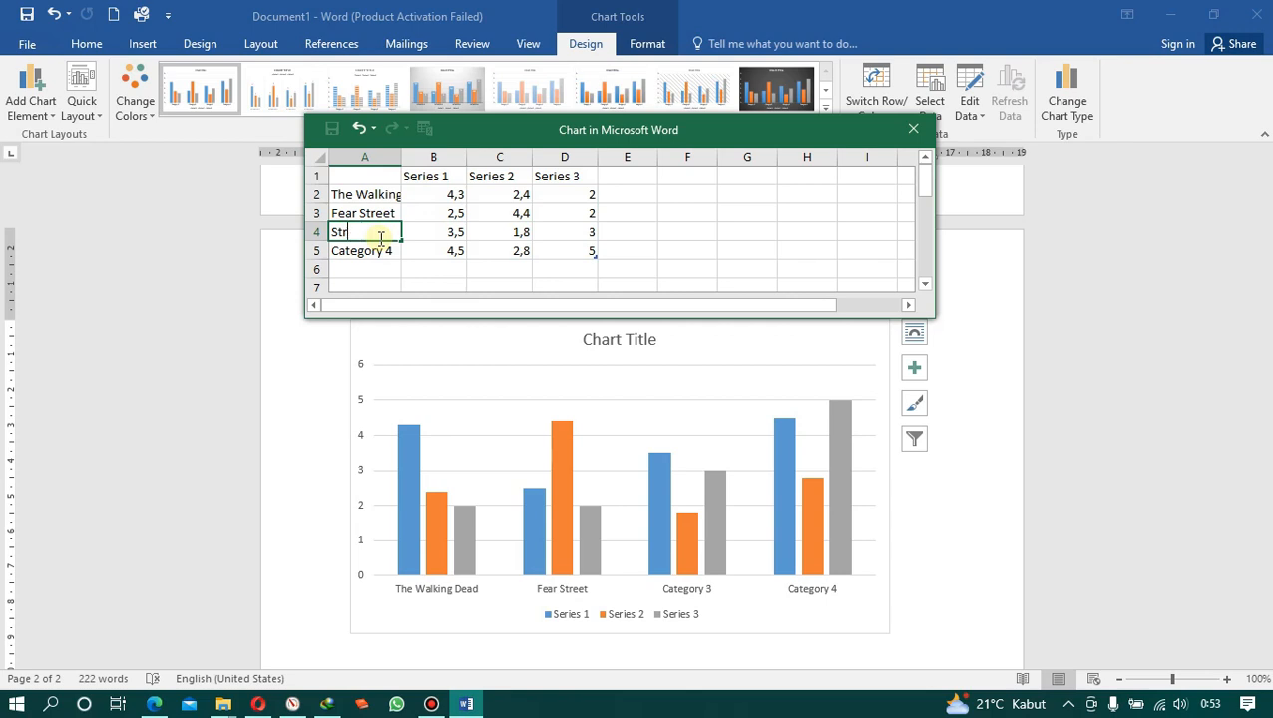
type("eanger Things")
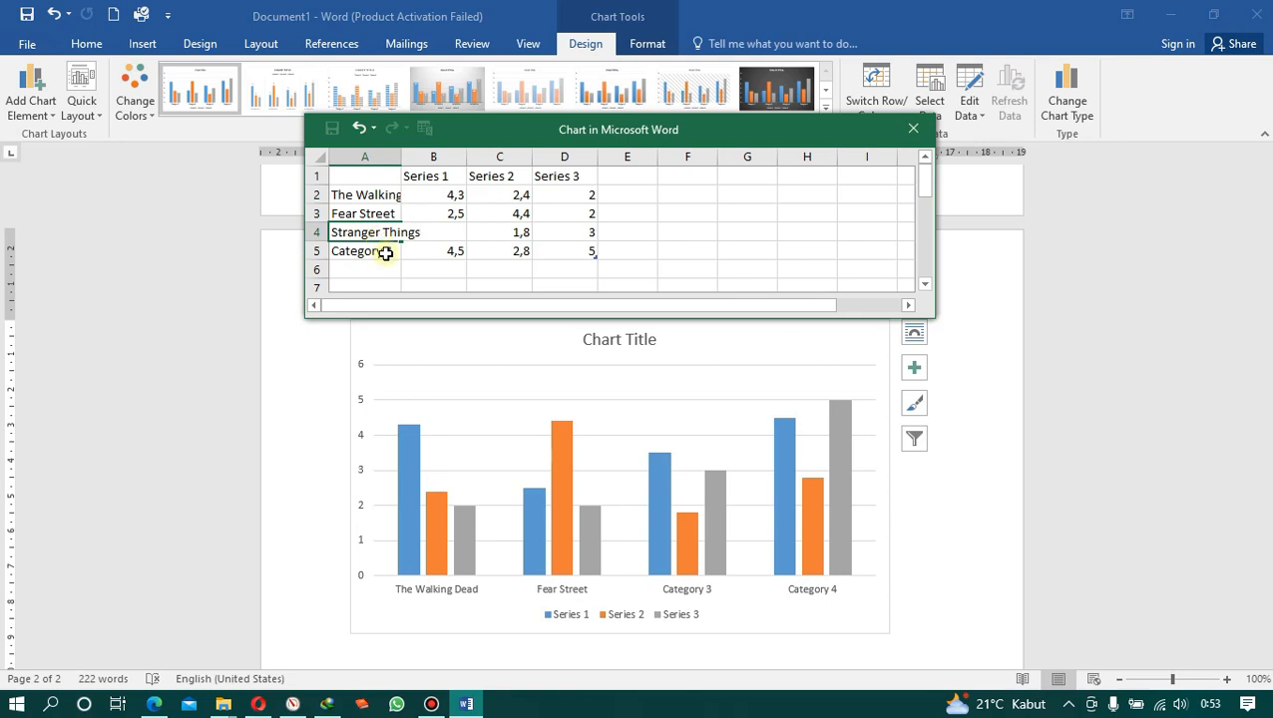
left_click(387, 257)
key("BackSpace")
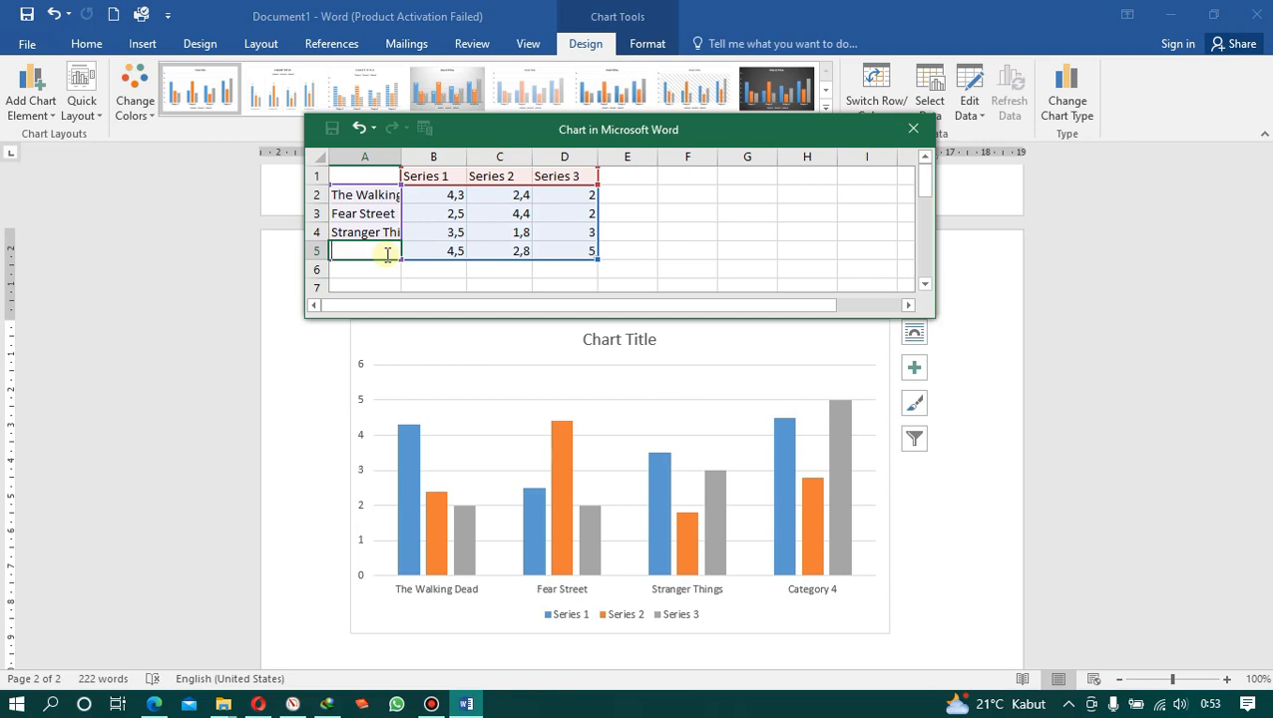
type("Spiderman")
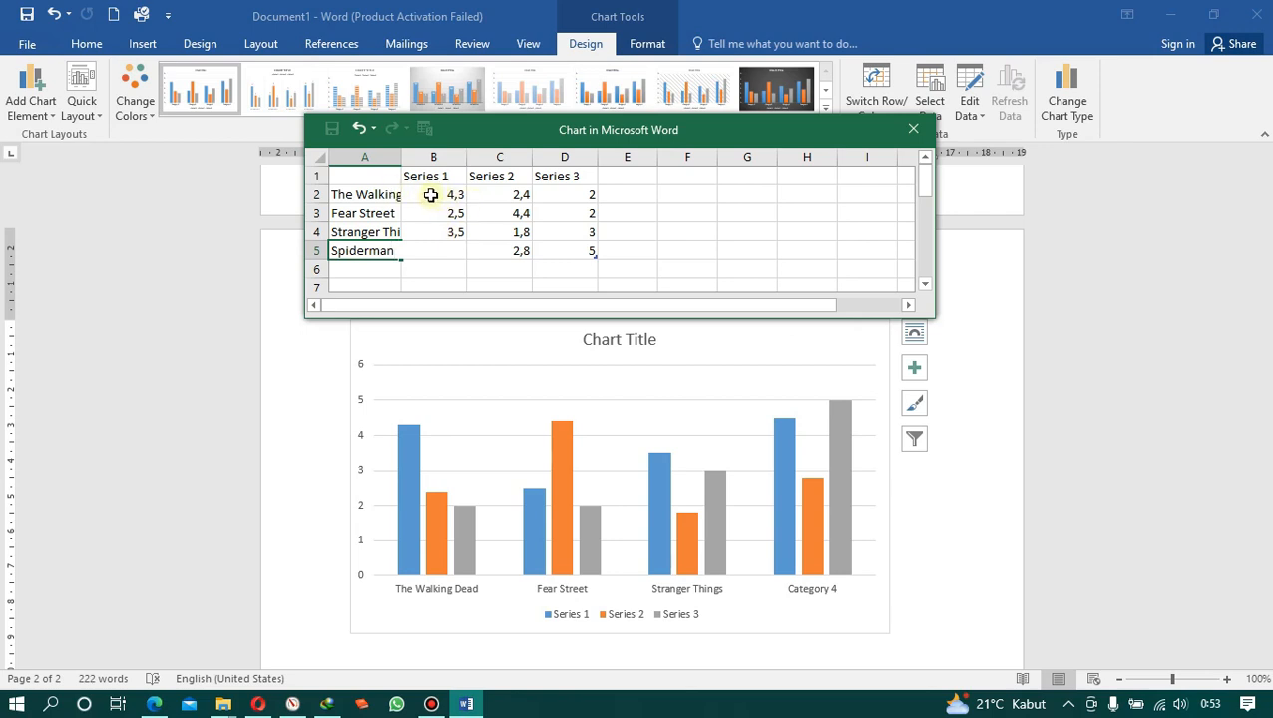
left_click(444, 197)
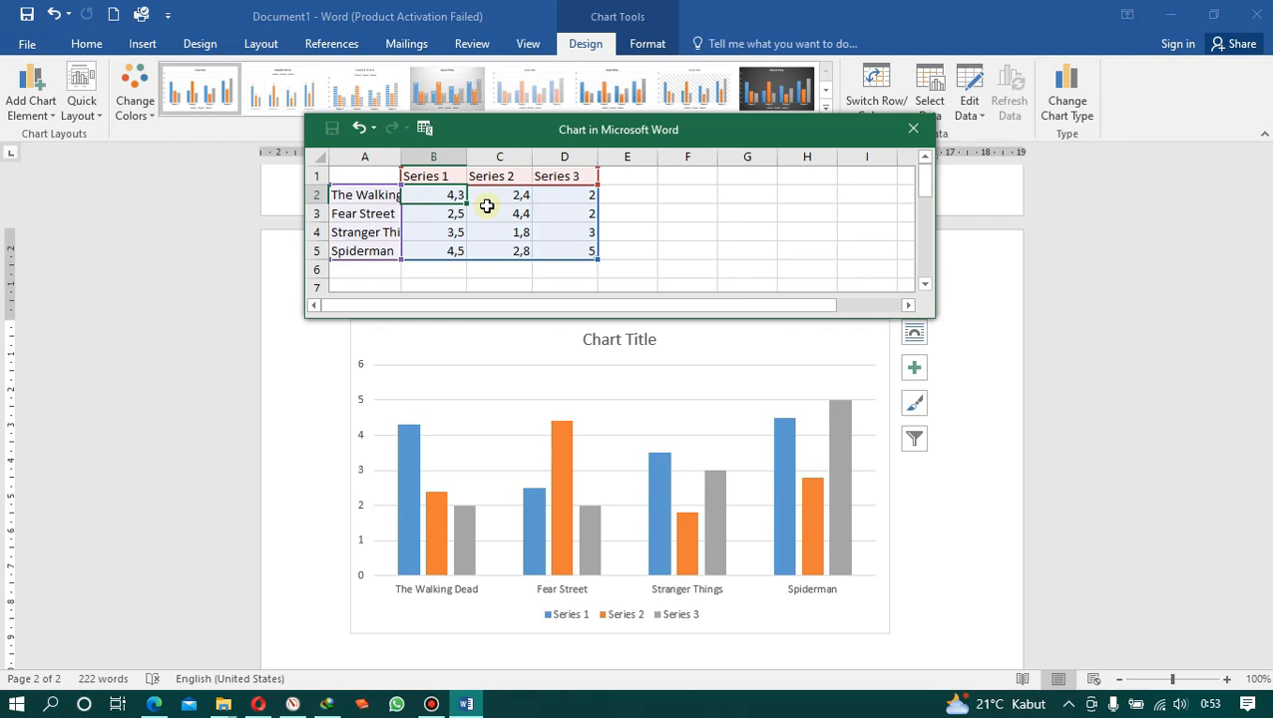
left_click(438, 214)
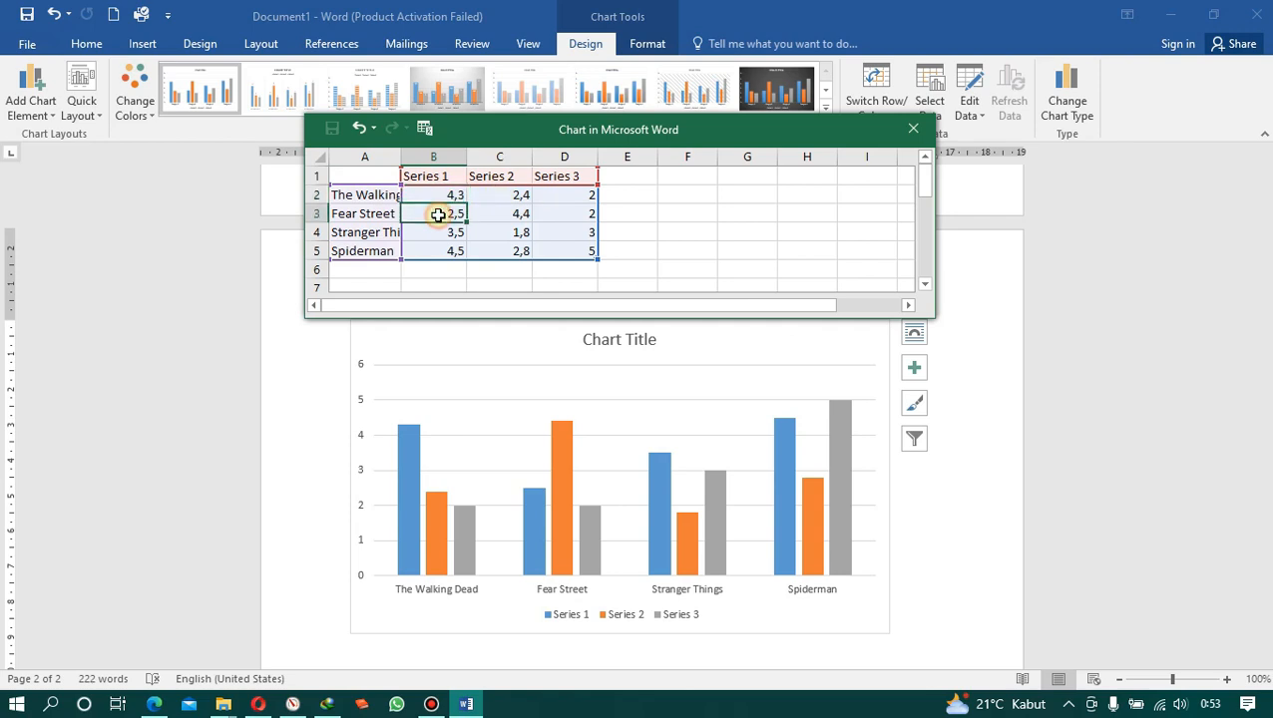
left_click(439, 234)
left_click(445, 250)
left_click(429, 200)
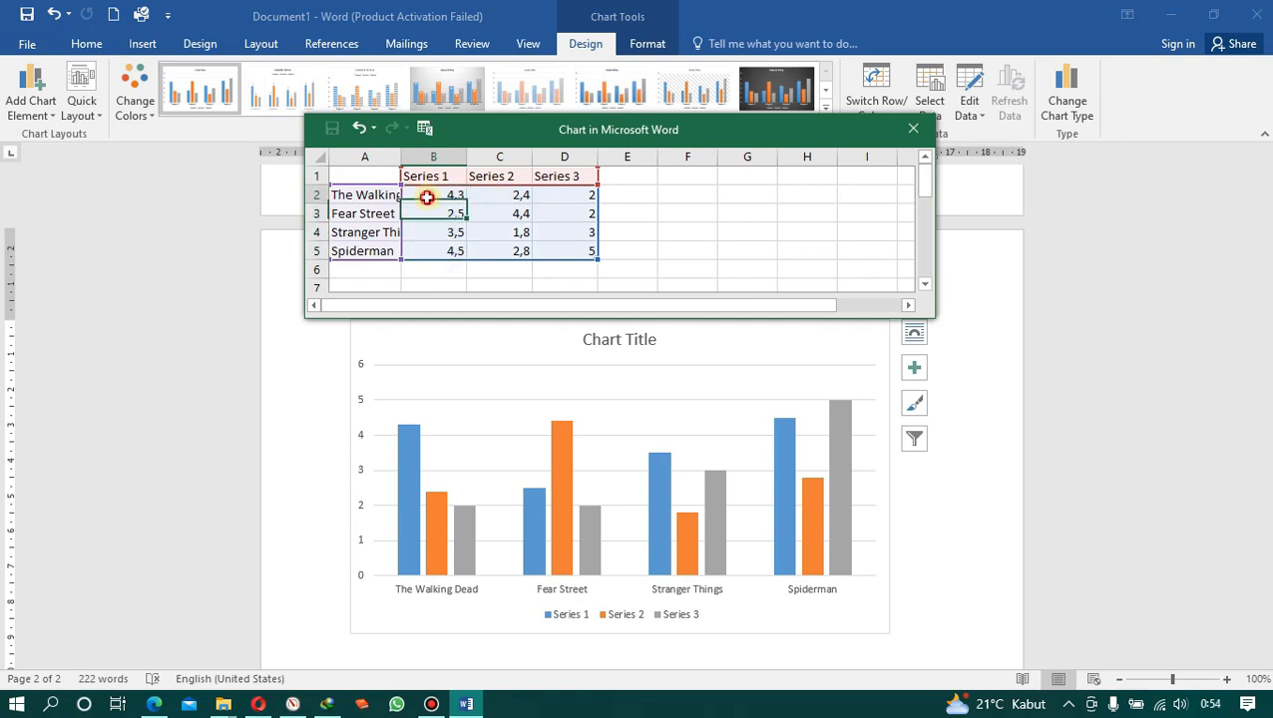
- Rename the chart's three data series as Alur, Plot and Tokoh
left_click(423, 178)
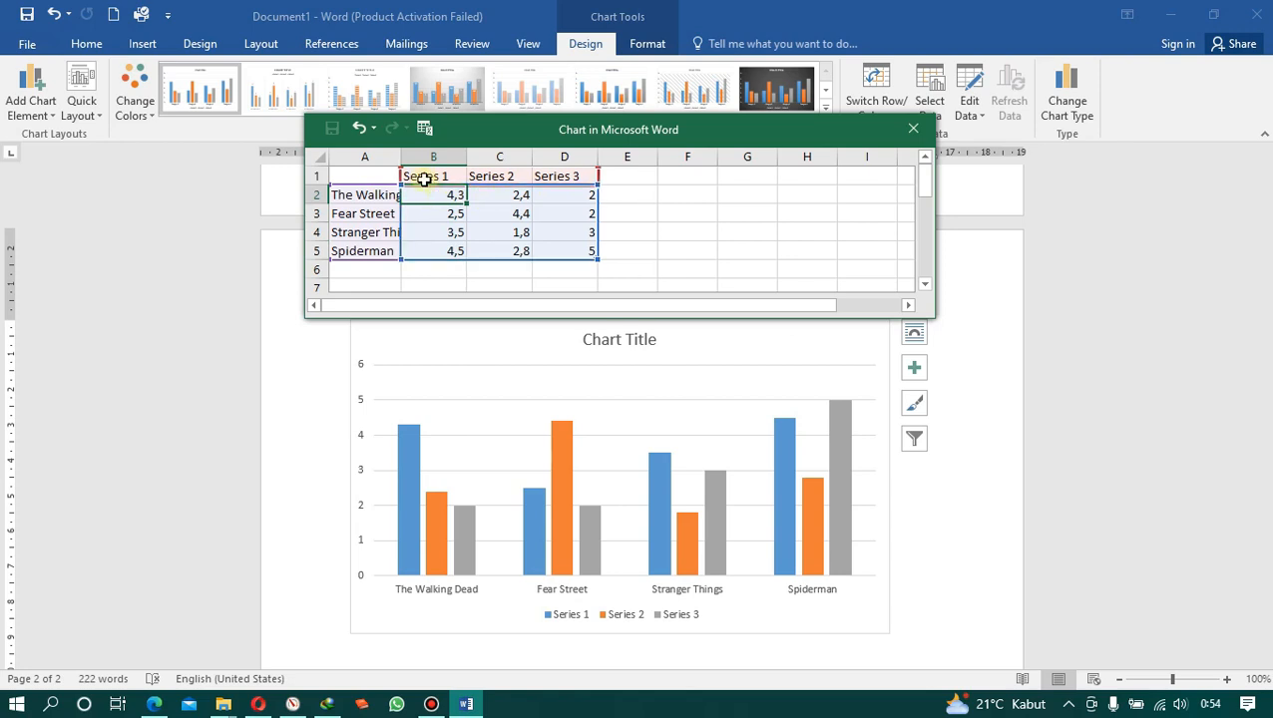
left_click(482, 177)
left_click(429, 177)
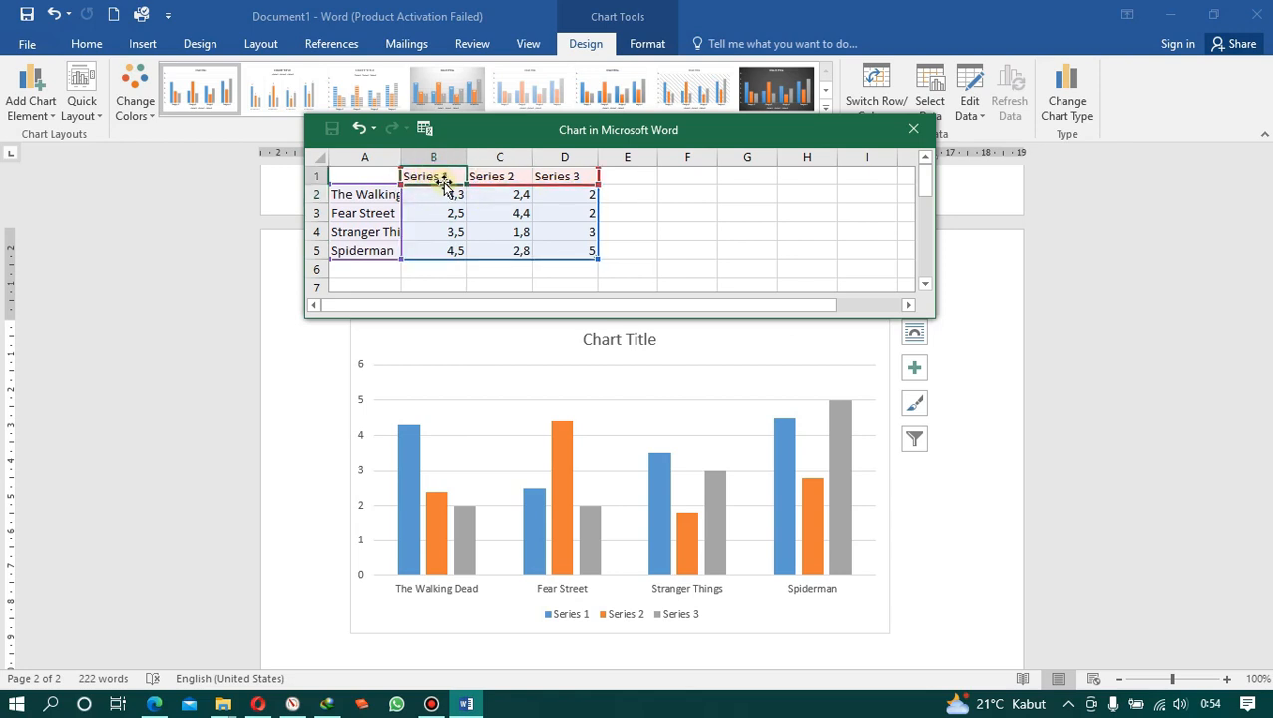
key("BackSpace")
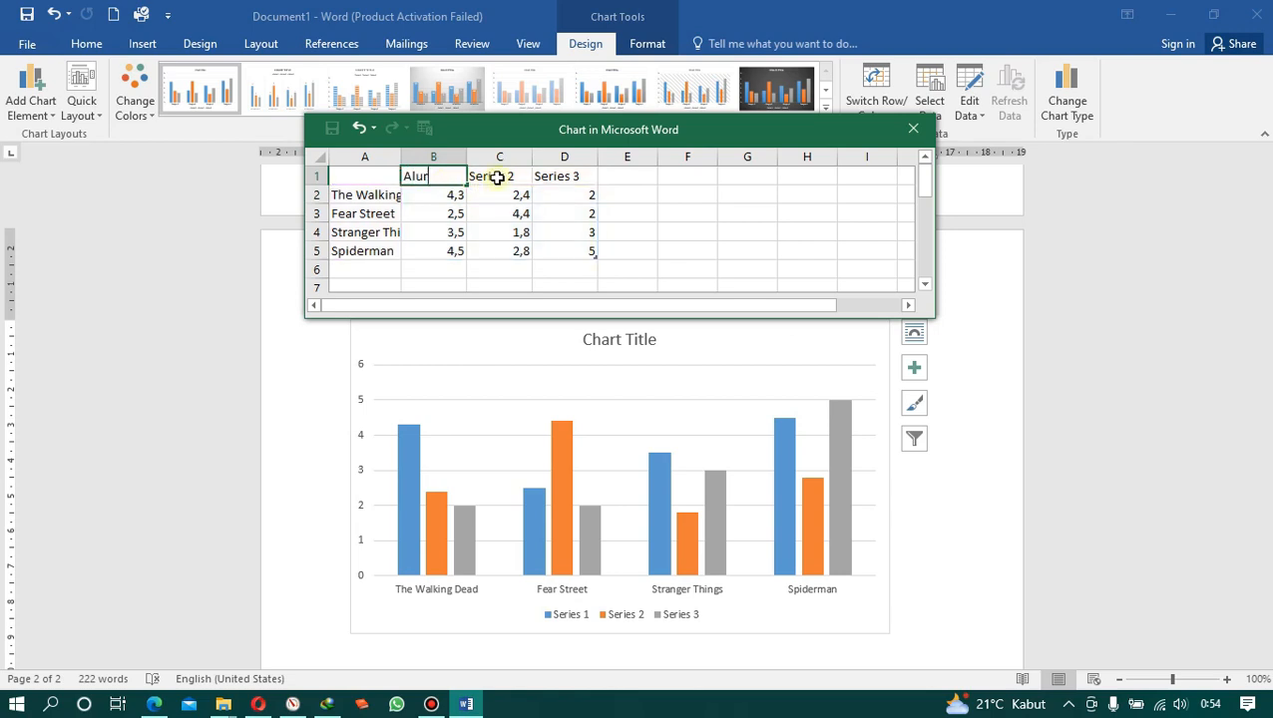
left_click(497, 178)
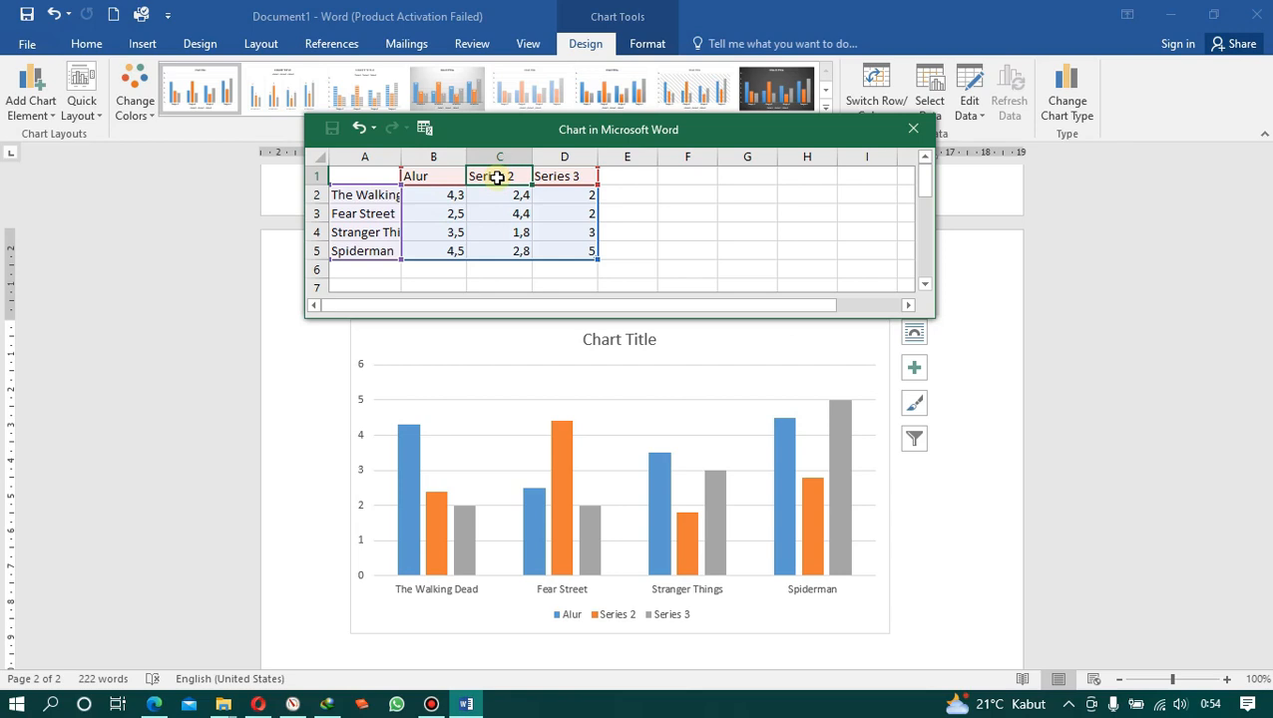
type("Plot")
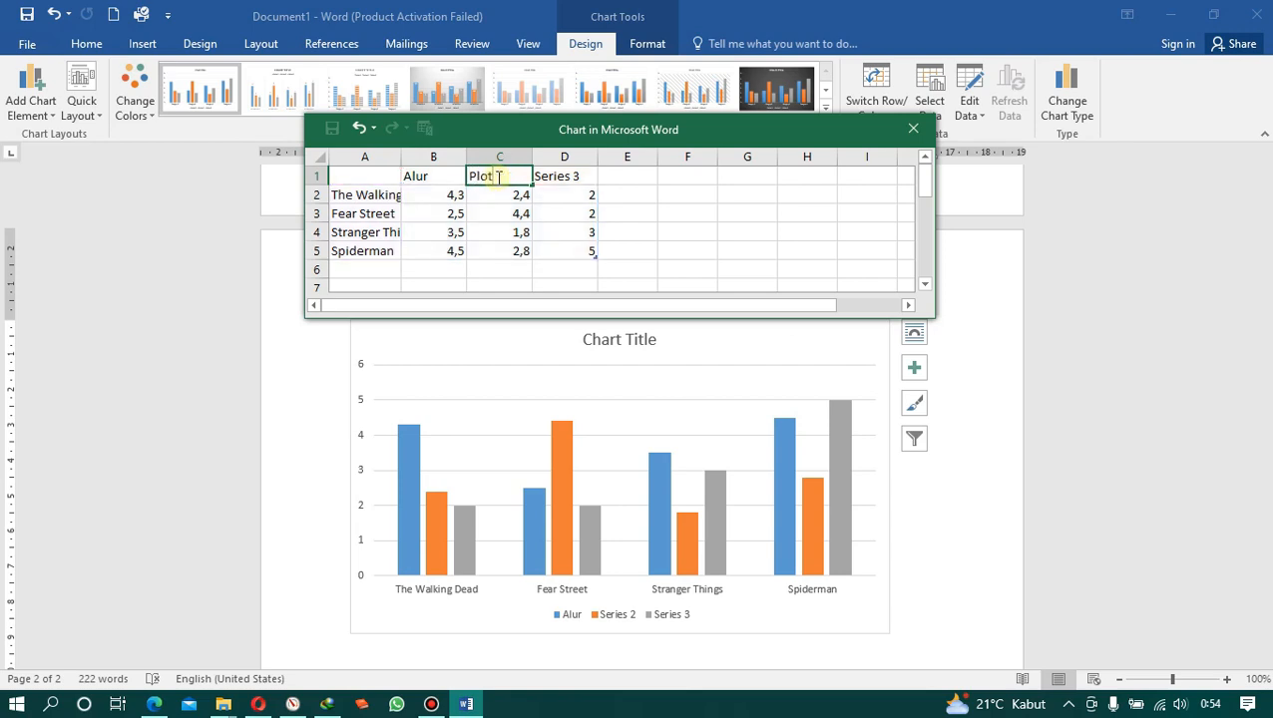
left_click(551, 177)
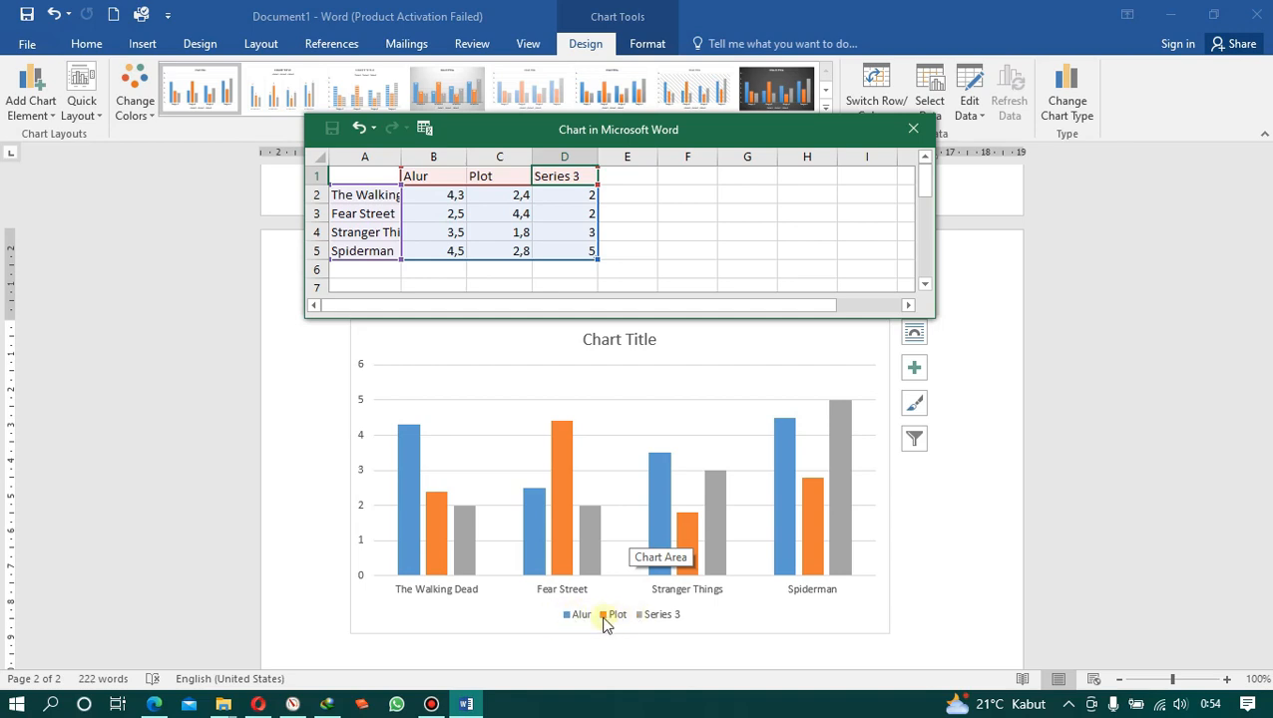
key("BackSpace")
type("T")
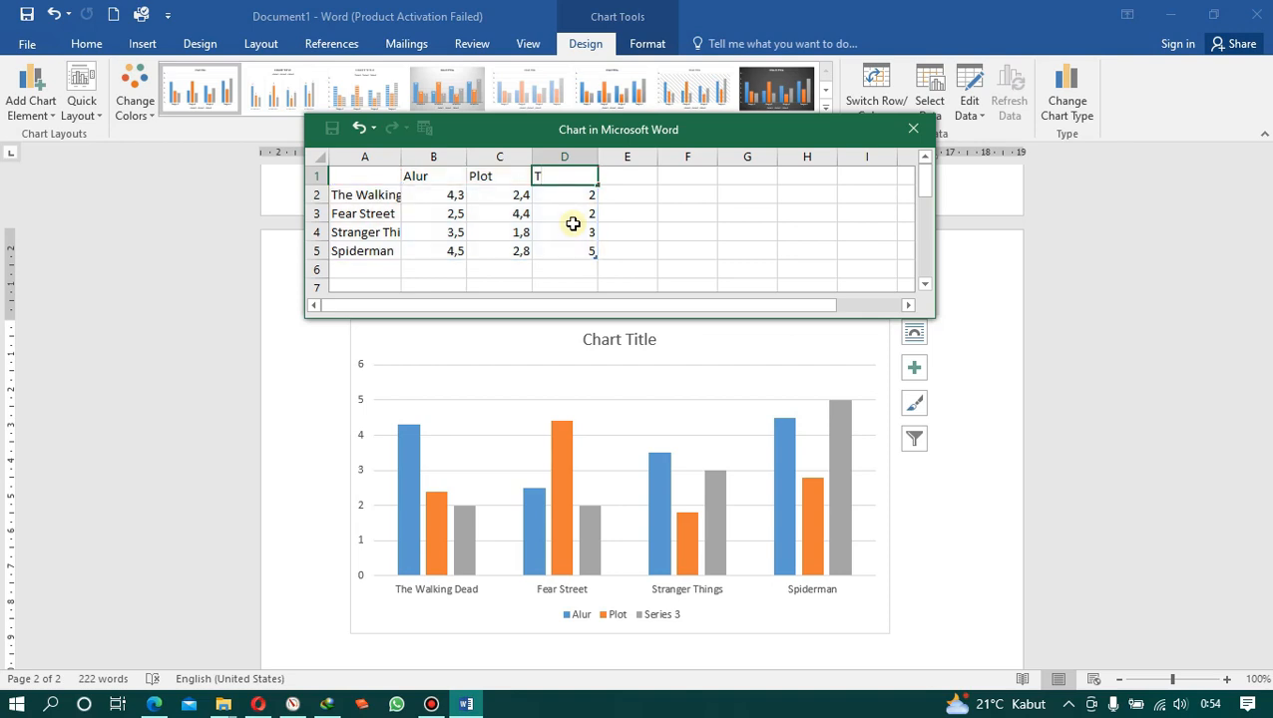
type("okoh")
- Set The Walking Dead's Alur value to 5 in the chart data
left_click(444, 195)
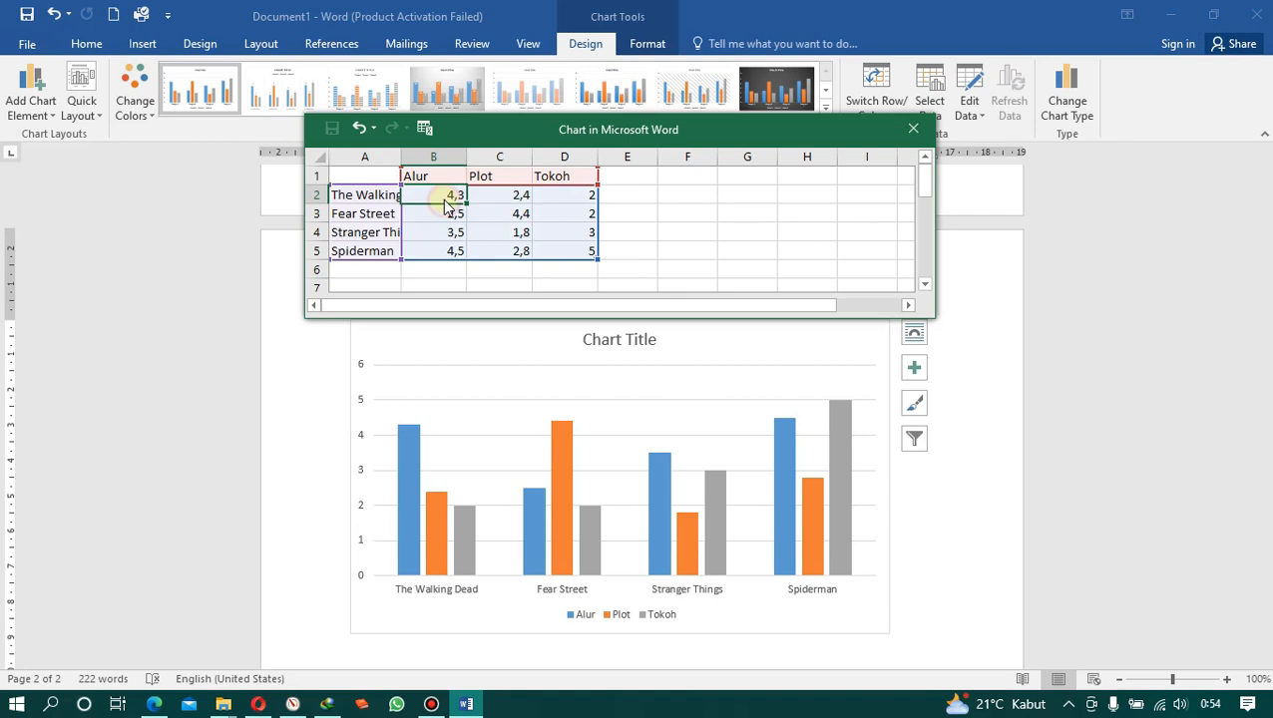
left_click(436, 211)
left_click(435, 195)
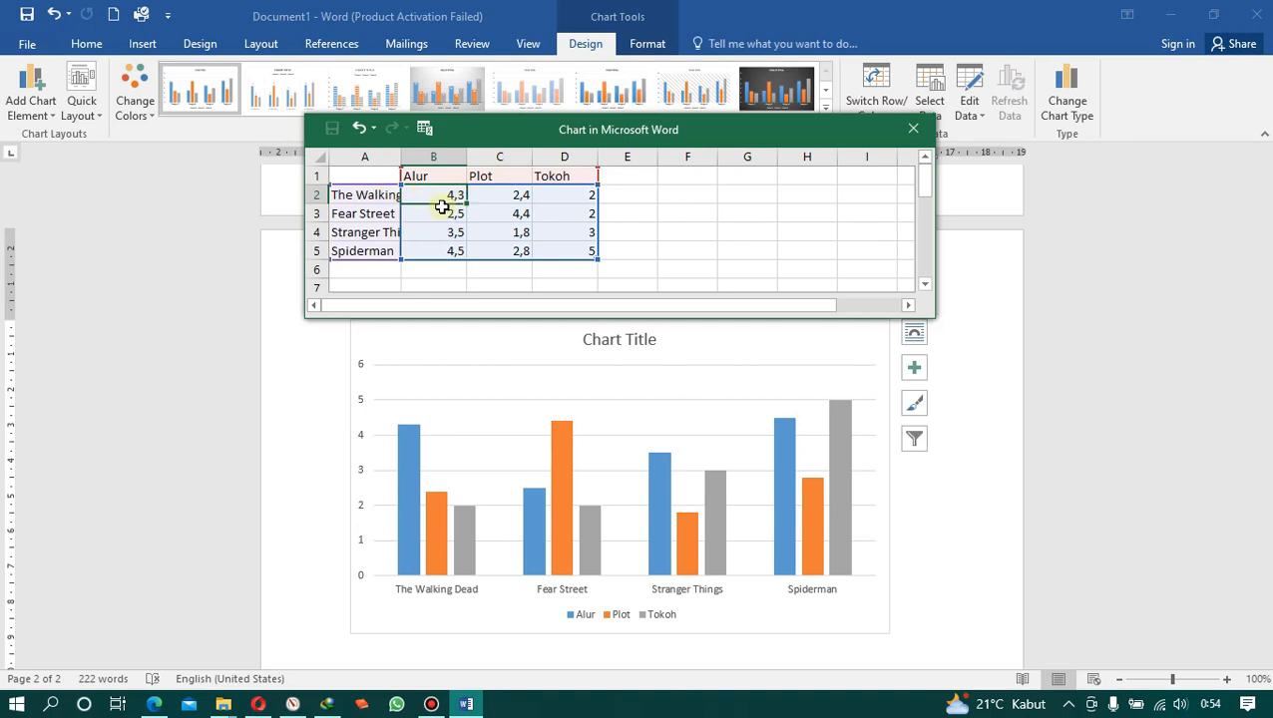
type("5")
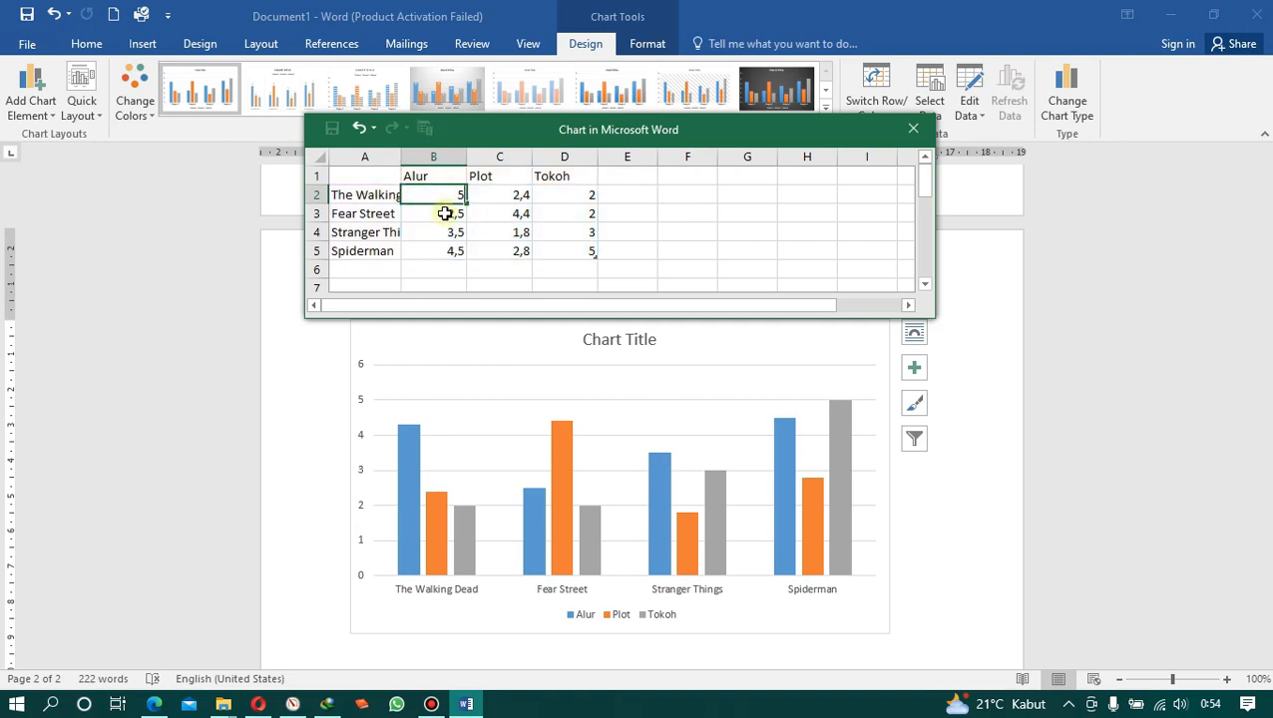
key("Return")
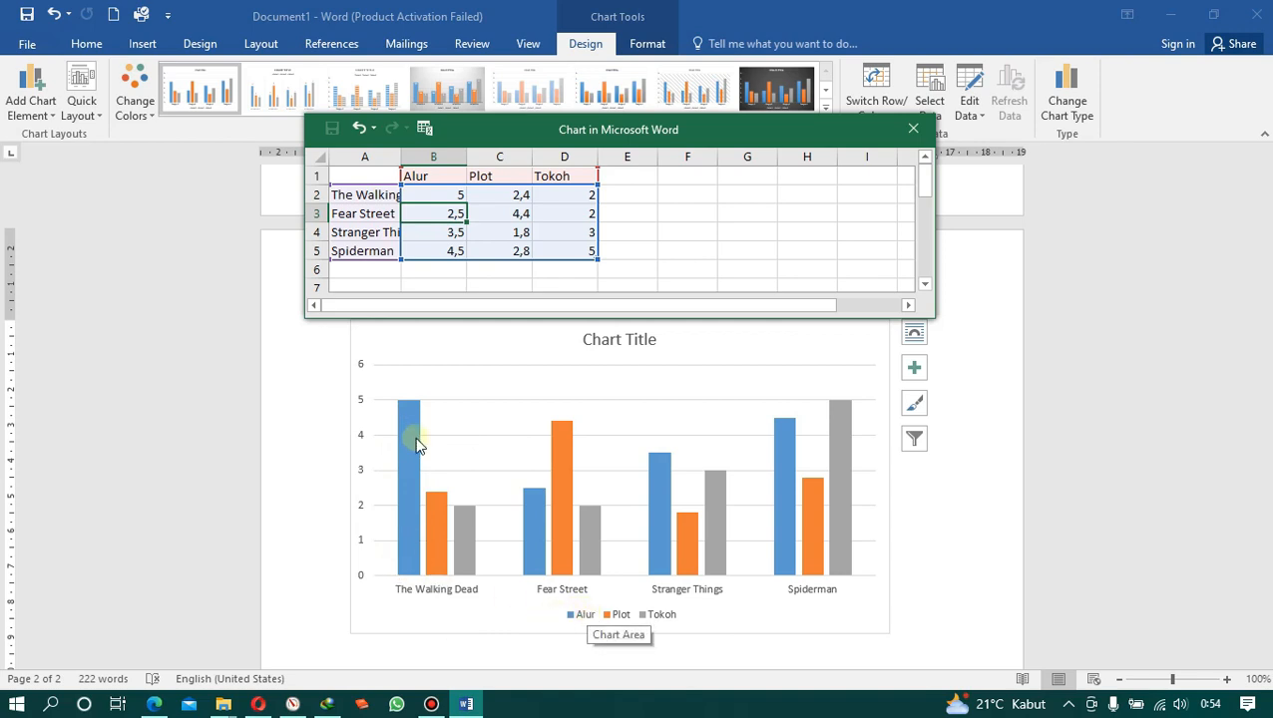
left_click(442, 197)
left_click_drag(447, 225, 447, 219)
left_click(446, 198)
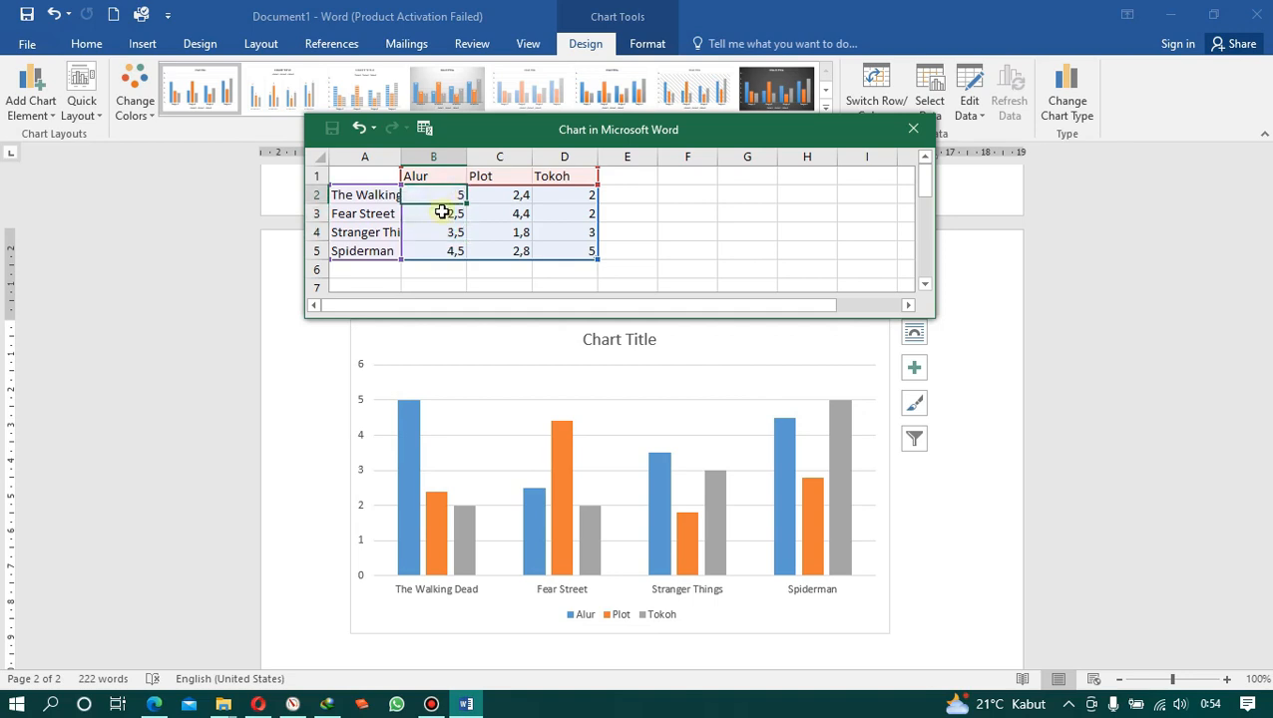
- Set Fear Street's Alur value to 6 in the chart data
left_click(516, 195)
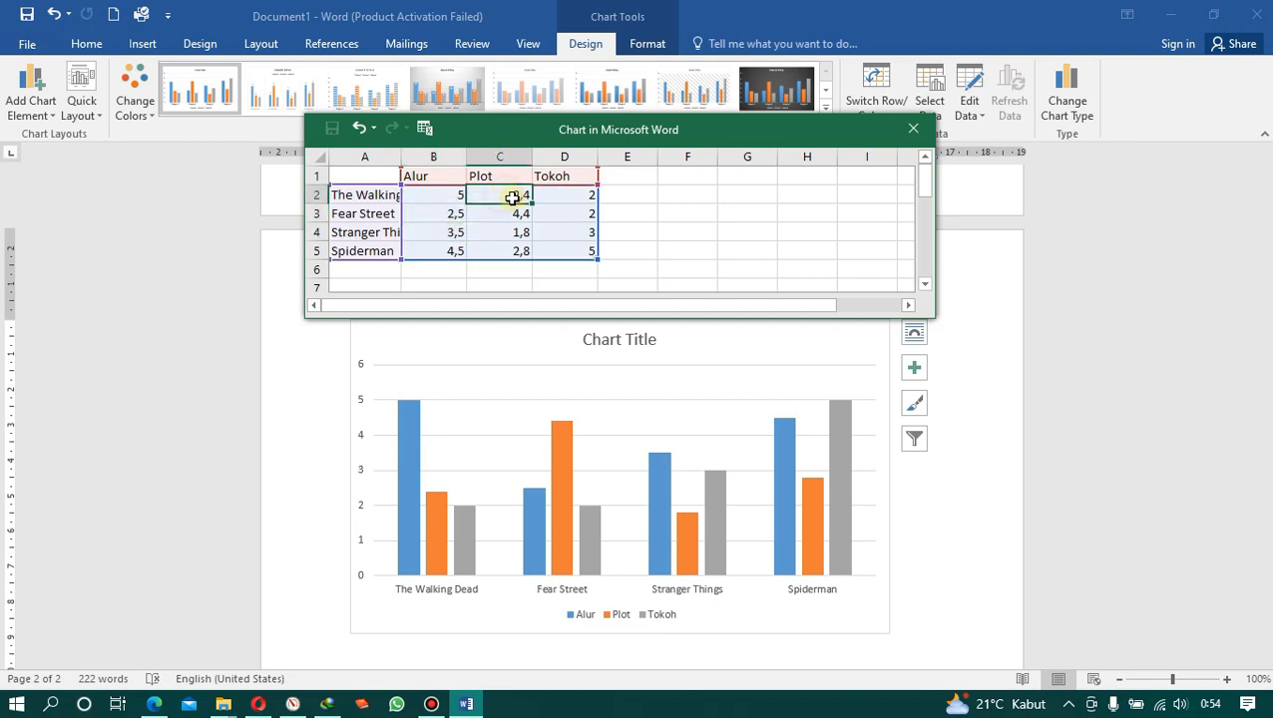
left_click(441, 208)
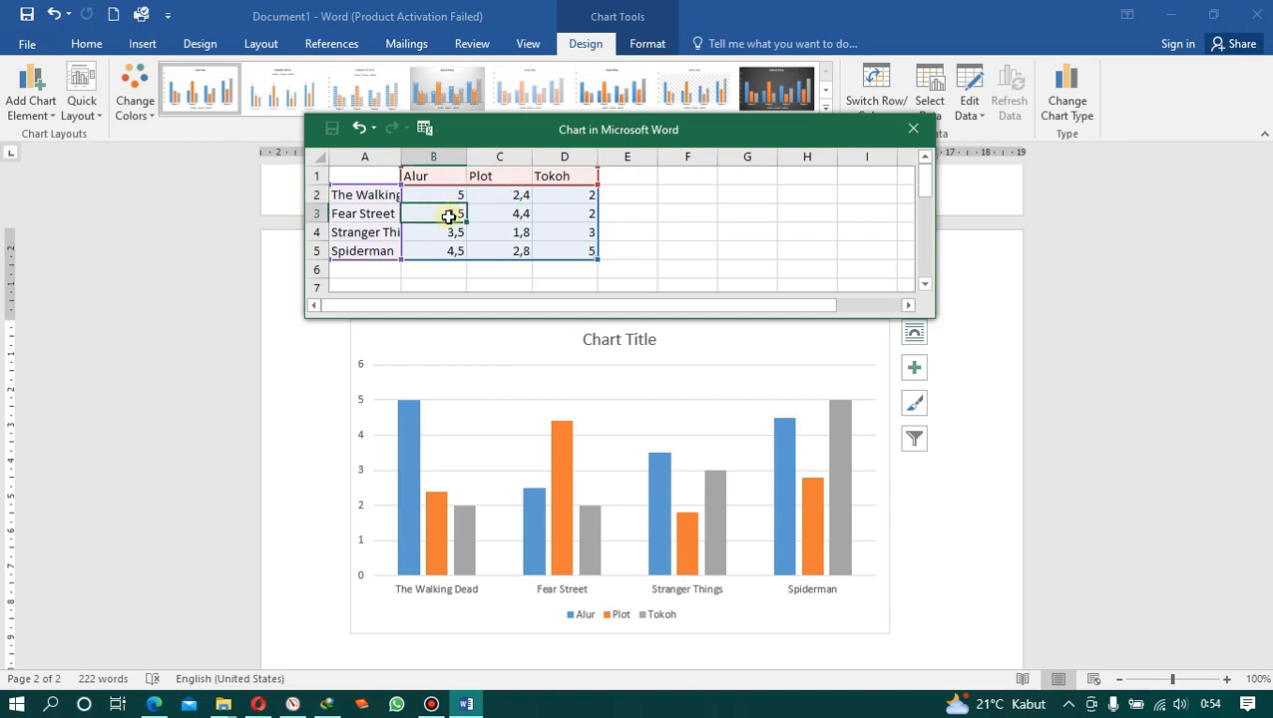
left_click(448, 236)
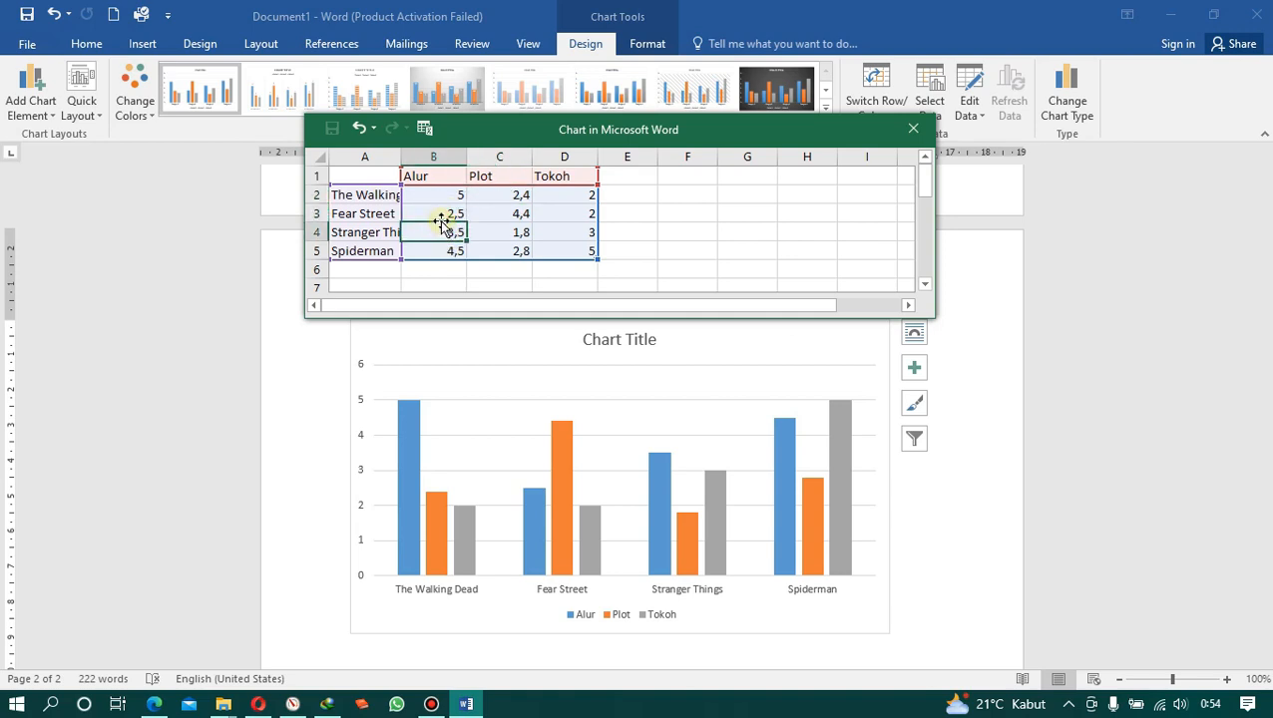
left_click(440, 218)
key("Delete")
type("6")
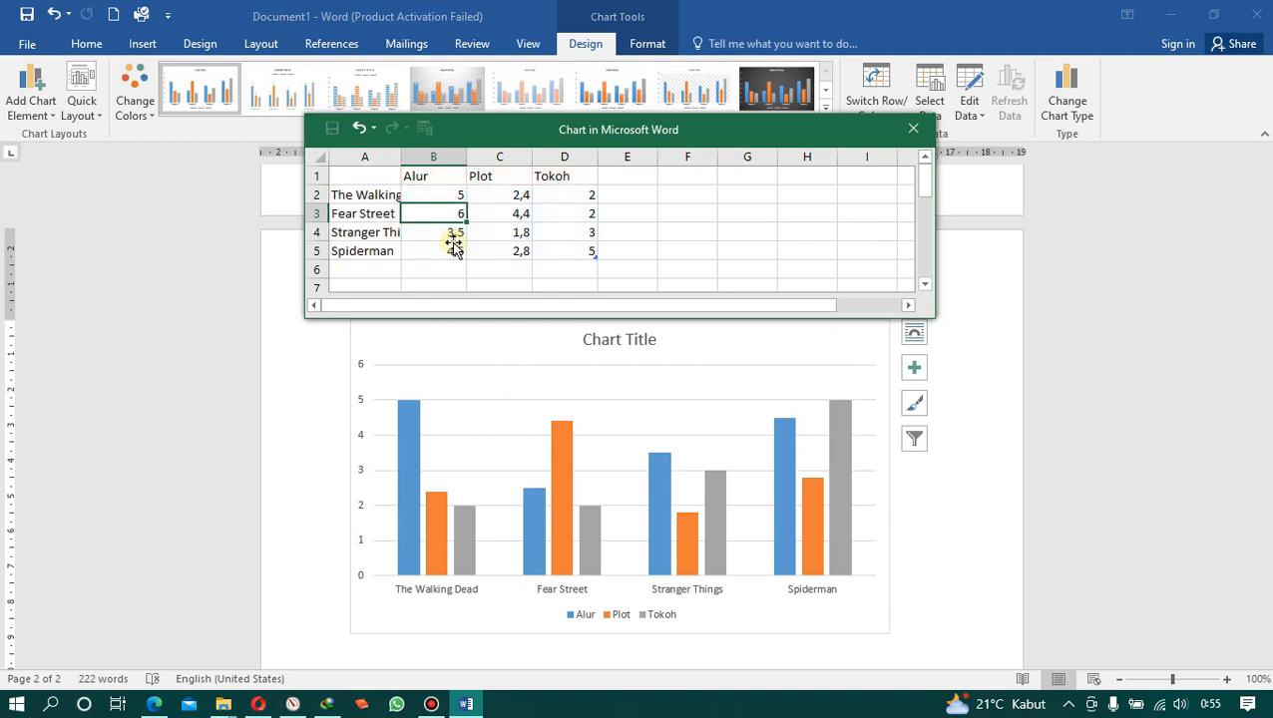
key("Return")
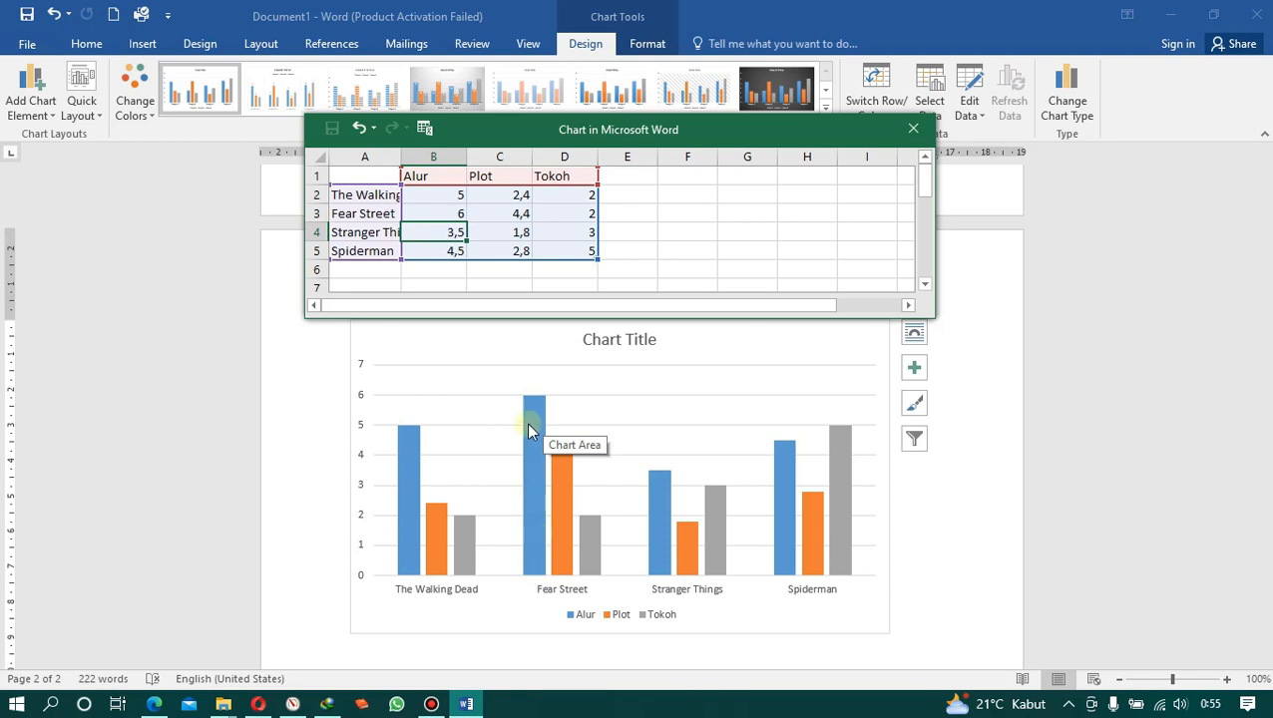
left_click(457, 250)
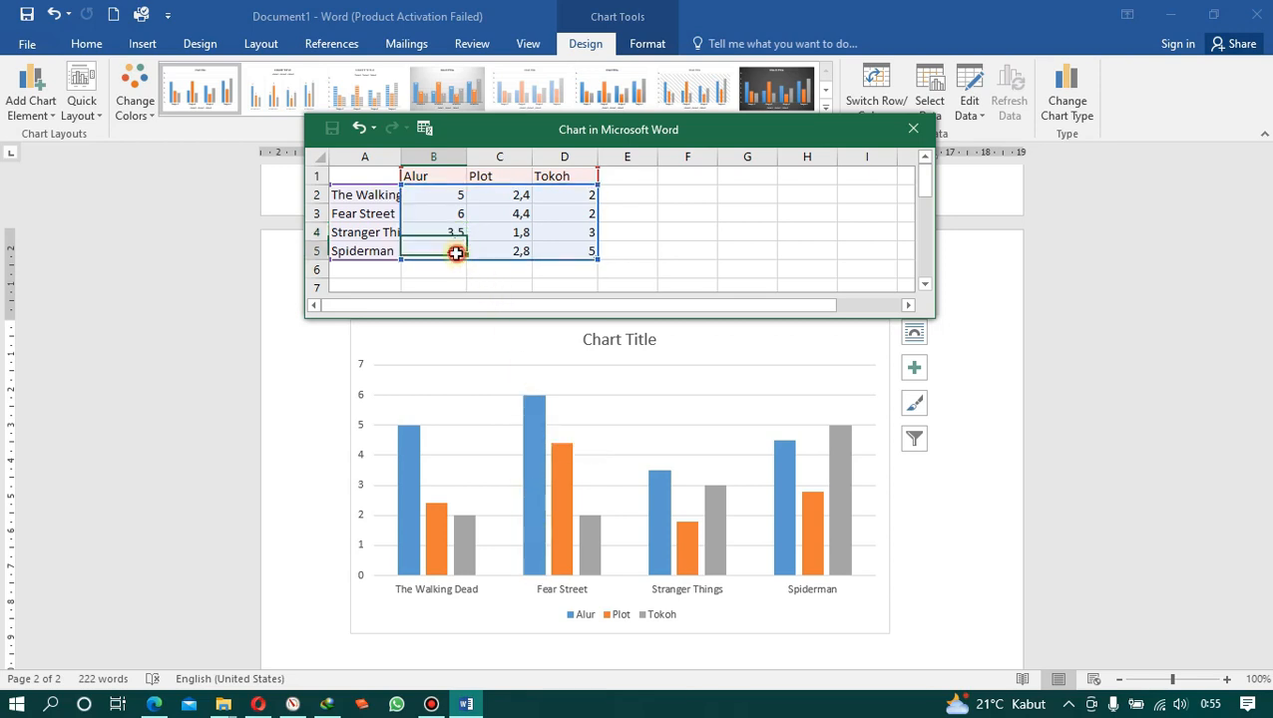
left_click(446, 230)
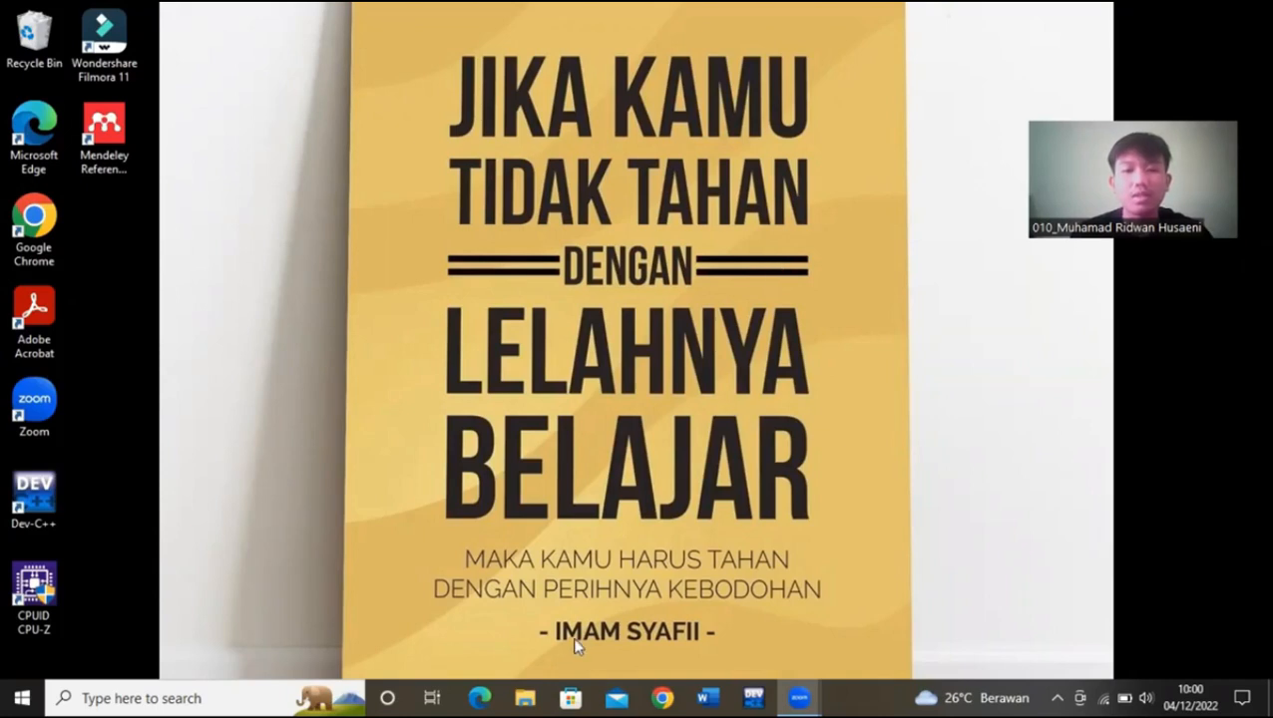
- Open the Surat document from the Mail Merge folder inside Kelompok APLIKOM on drive D
left_click(526, 697)
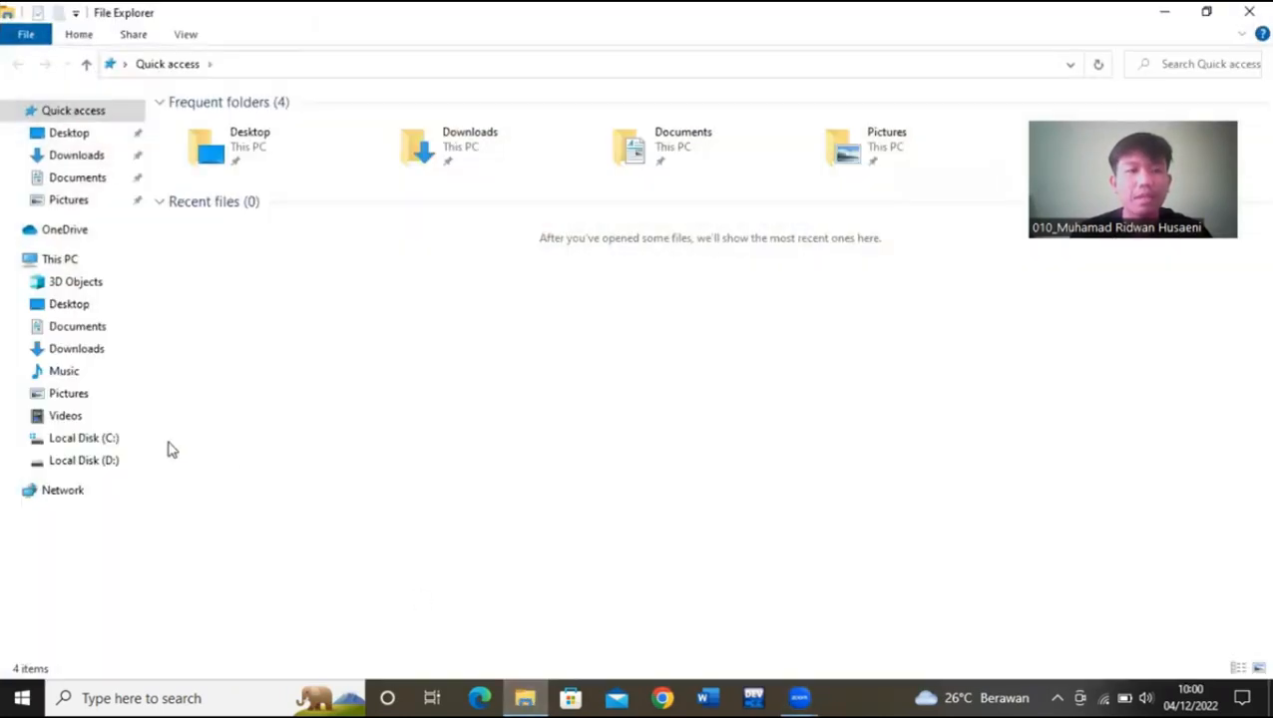
left_click(115, 465)
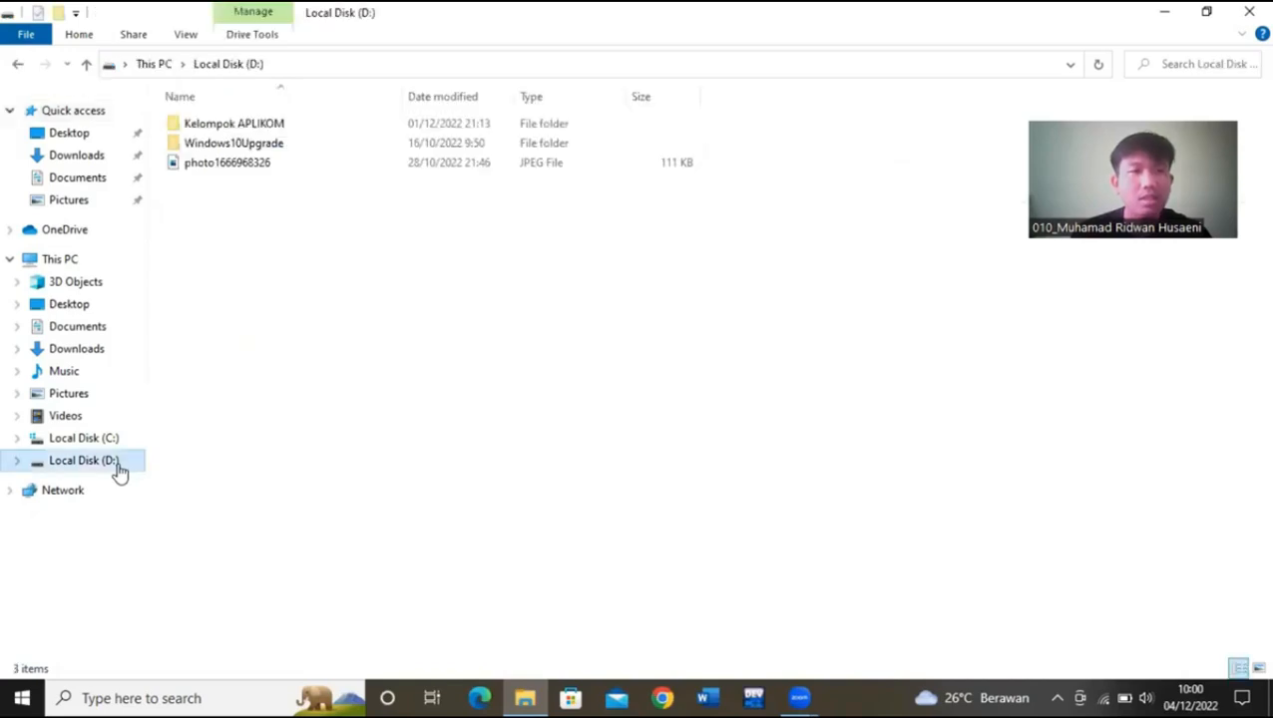
double_click(294, 130)
double_click(296, 131)
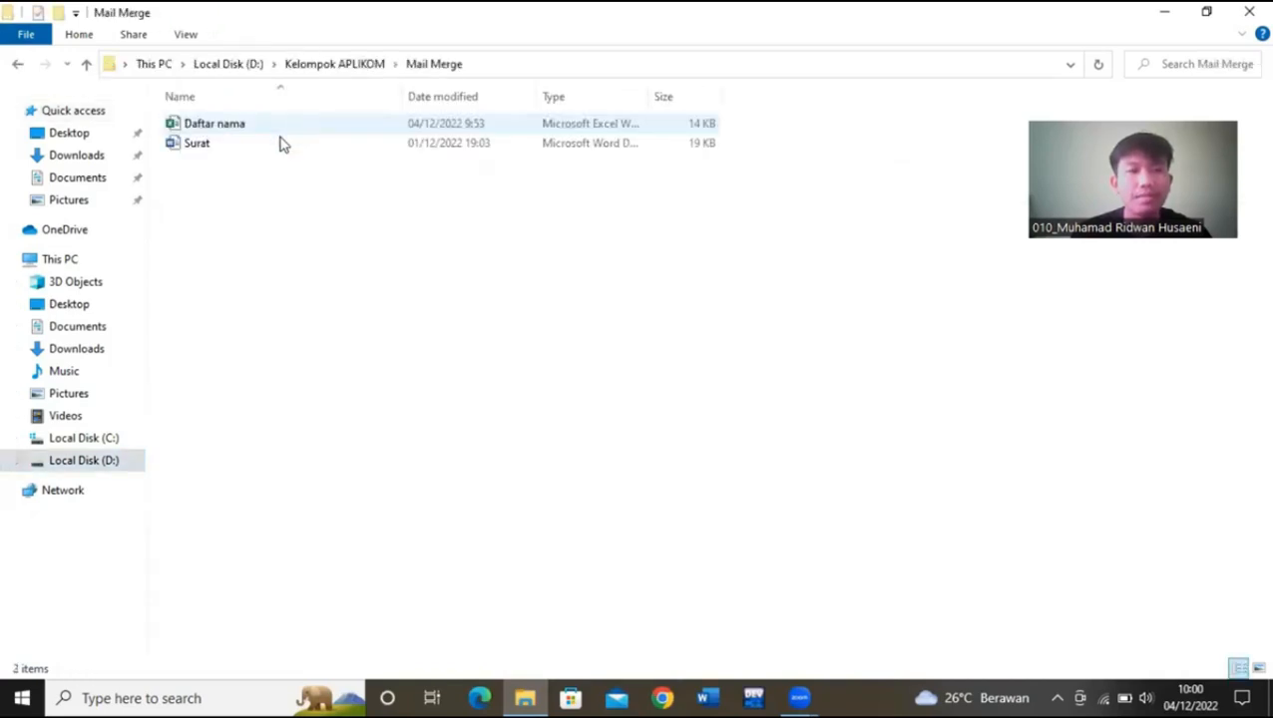
double_click(265, 148)
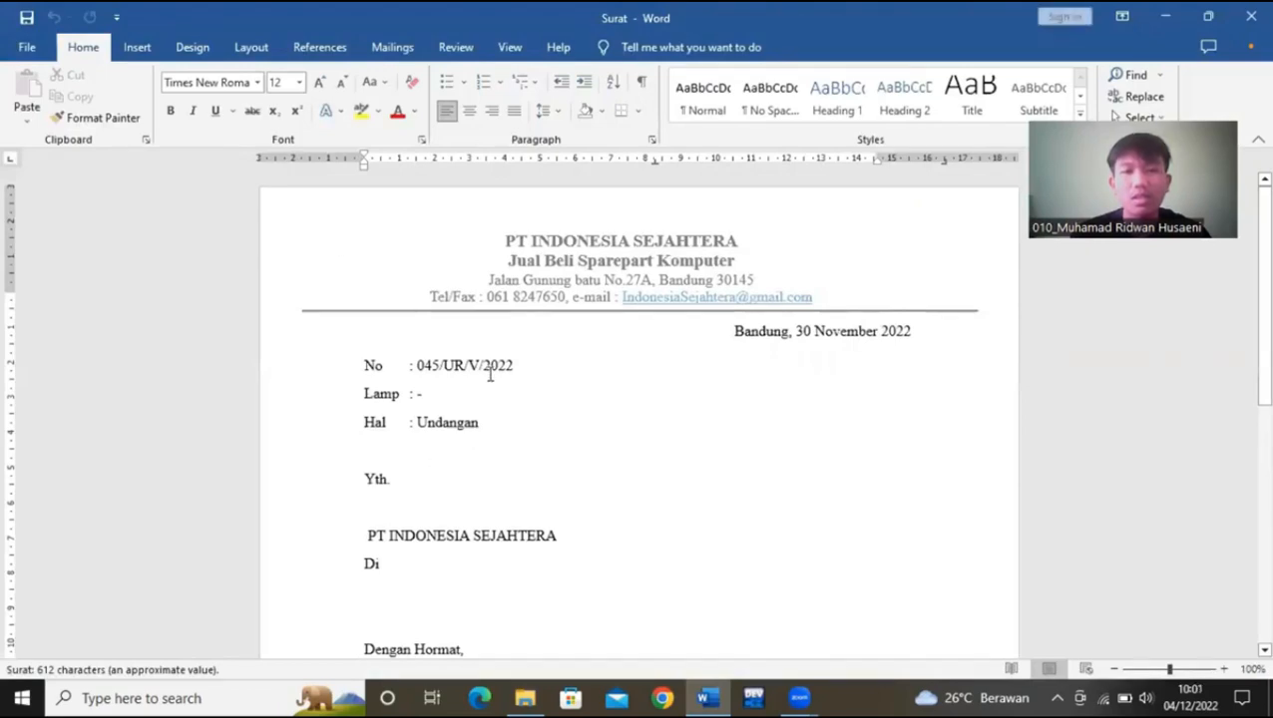
- Add a blank line between the Yth. line and PT INDONESIA SEJAHTERA in the letter
left_click(421, 501)
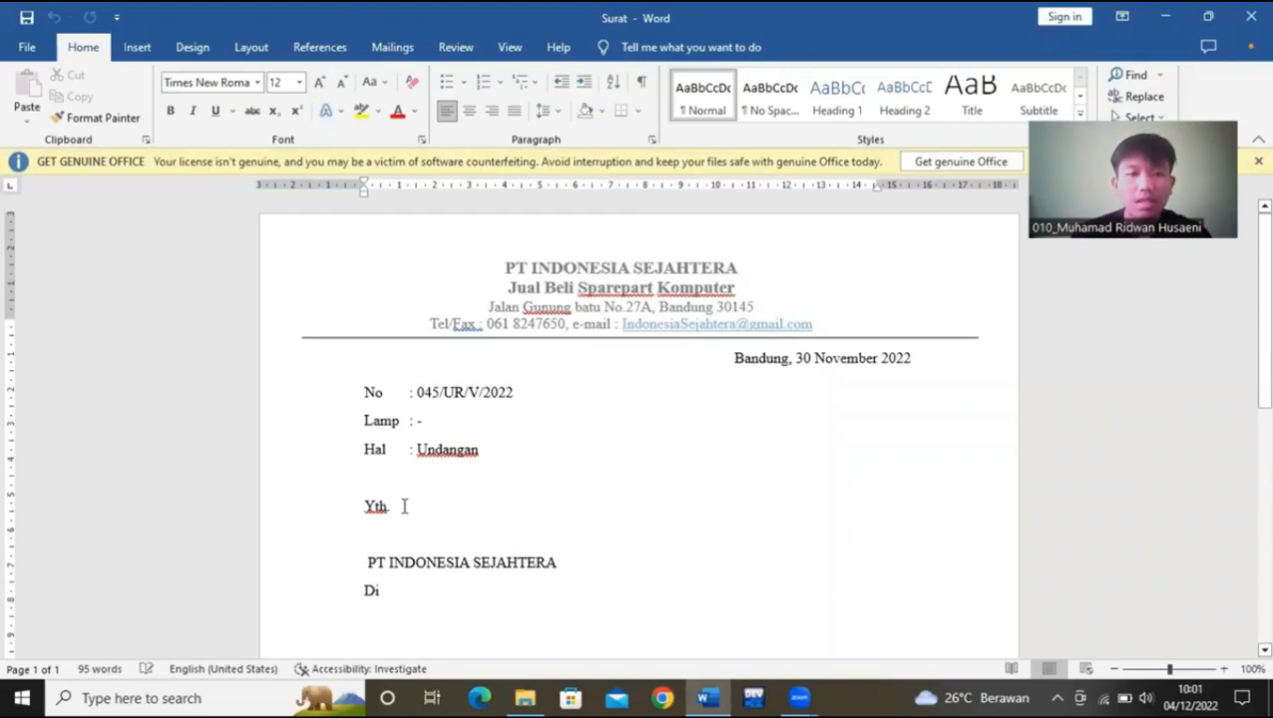
key("Return")
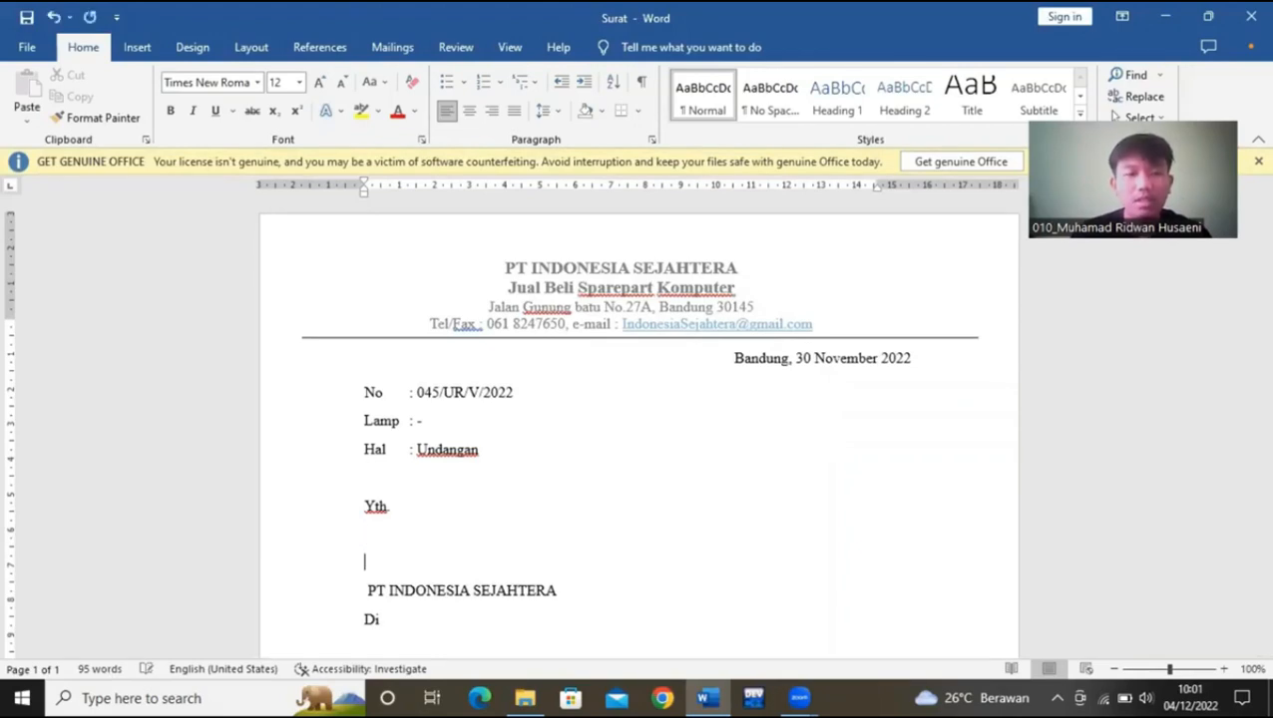
key("Down")
key("Down")
key("Down")
key("Up")
key("Up")
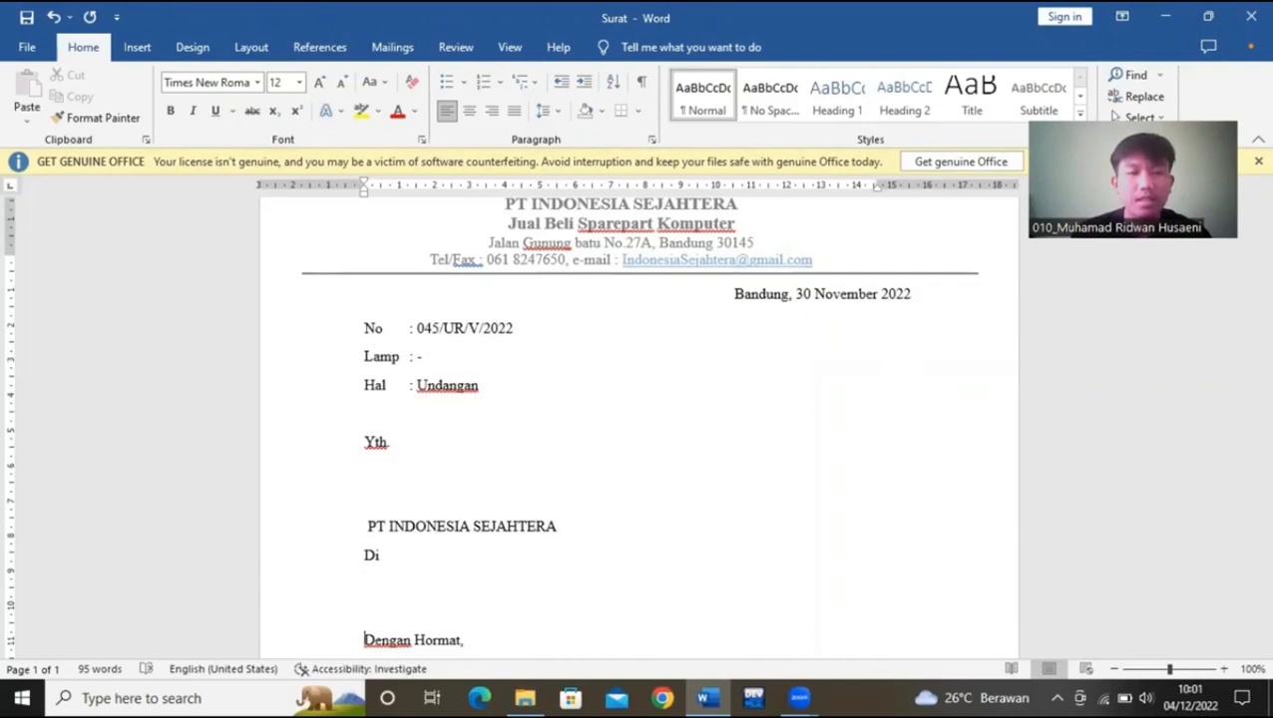
scroll(638, 429, "down", 1)
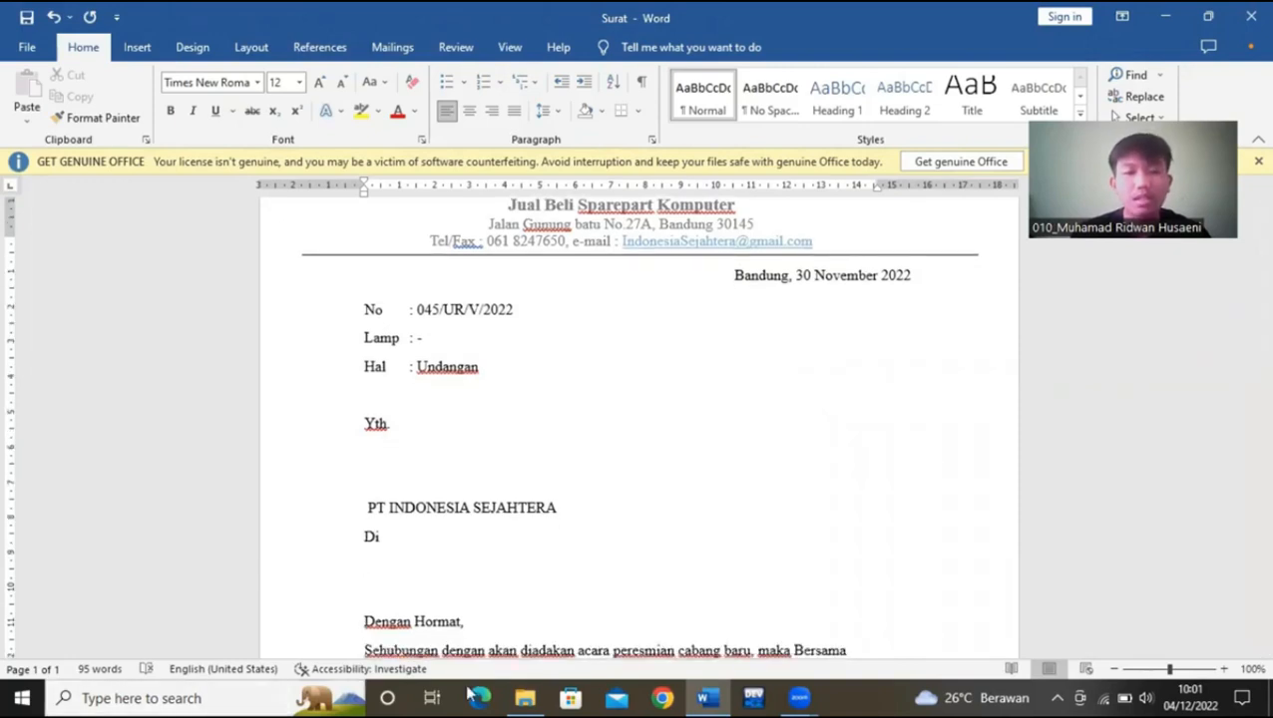
- Open the Daftar nama workbook from the Mail Merge folder and go up to its header row
left_click(511, 695)
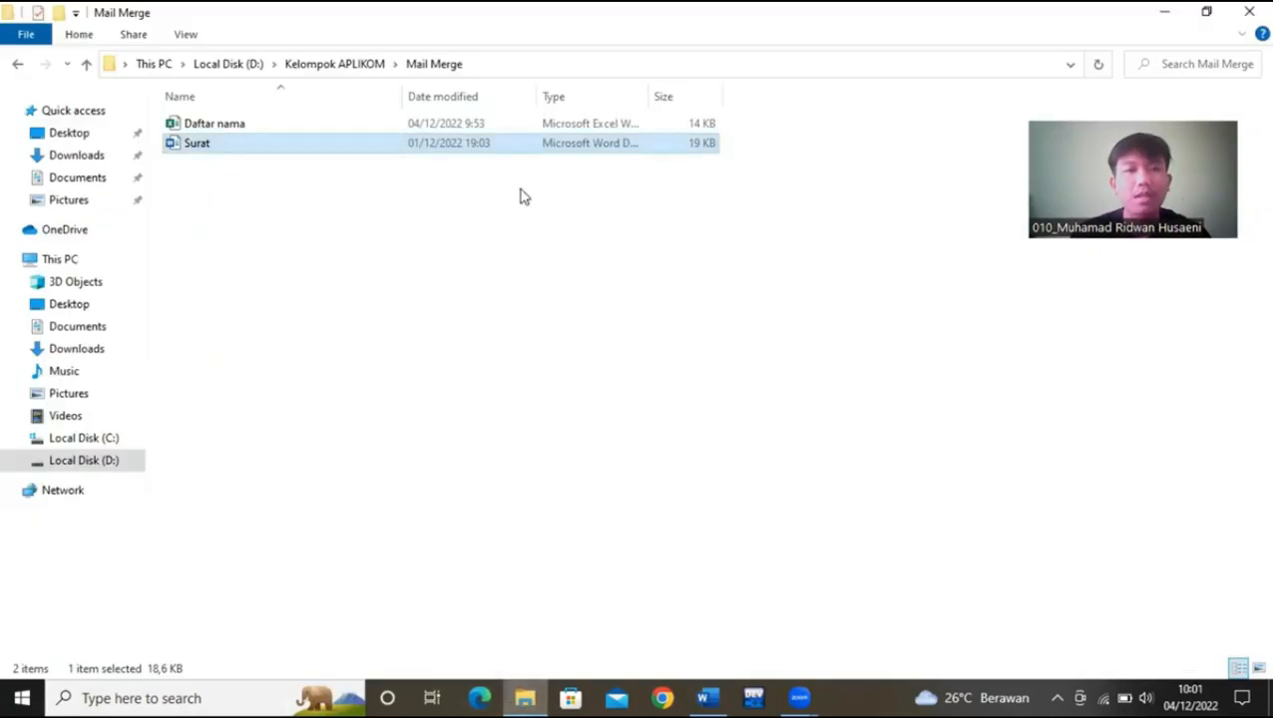
double_click(433, 123)
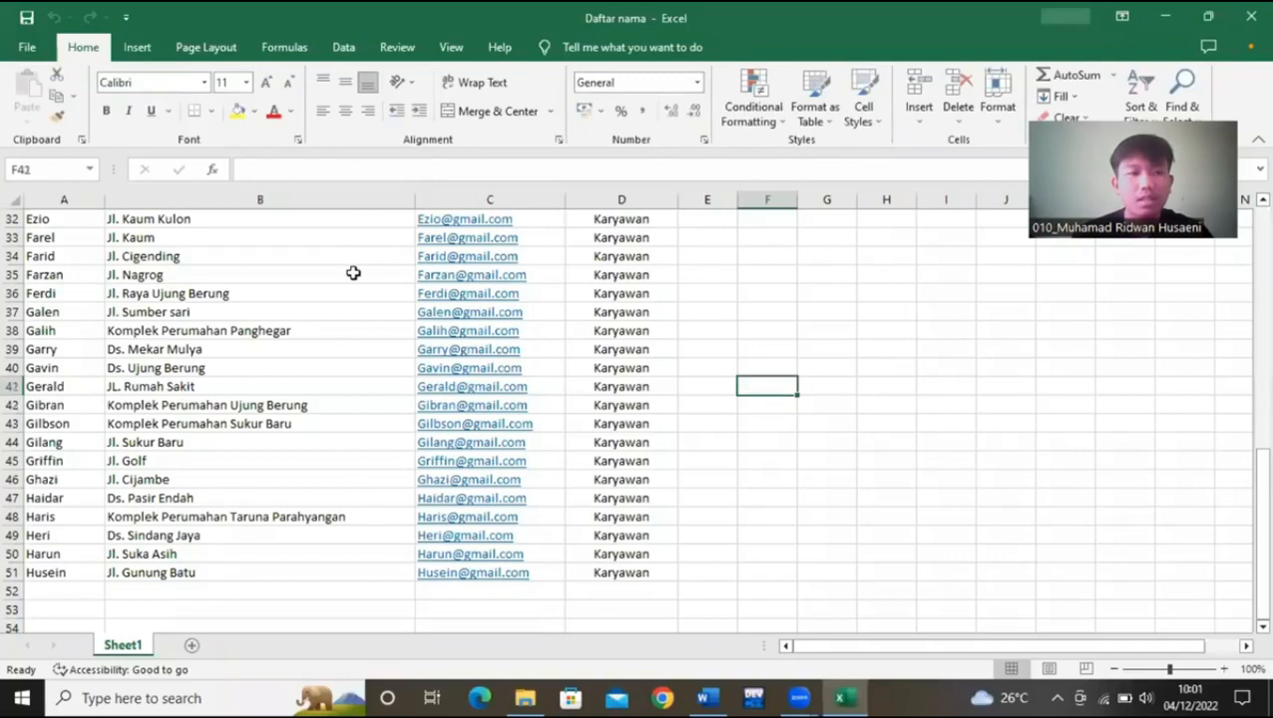
key("Up")
key("Up")
key("Up")
key("Up")
key("Up")
key("Up")
key("Up")
key("Up")
key("Up")
key("Up")
key("Up")
key("Up")
key("Up")
key("Up")
key("Up")
key("Up")
key("Up")
key("Up")
key("Up")
key("Up")
key("Up")
key("Up")
key("Up")
key("Up")
key("Up")
key("Up")
key("Up")
key("Up")
key("Up")
key("Up")
key("Up")
key("Up")
key("Up")
key("Up")
key("Up")
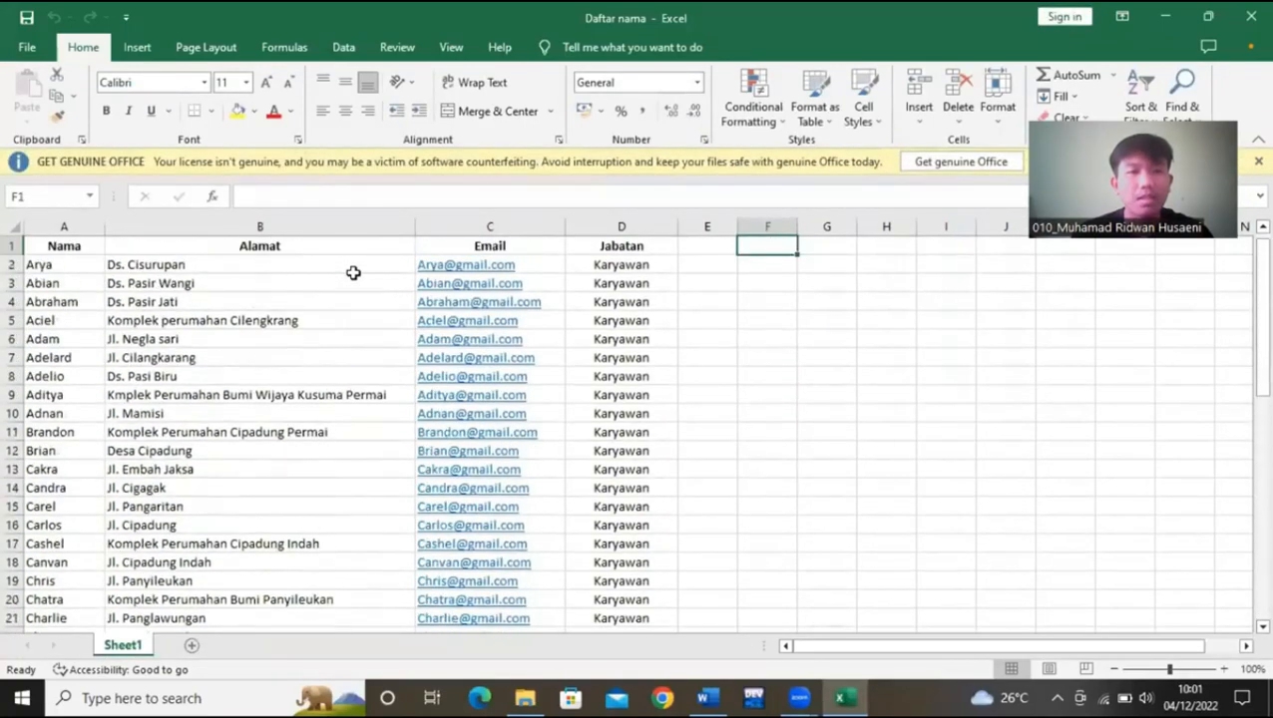
- Examine the column headings Nama, Alamat, Email and Jabatan in the recipient sheet, and close the workbook
left_click(89, 245)
key("Tab")
key("Tab")
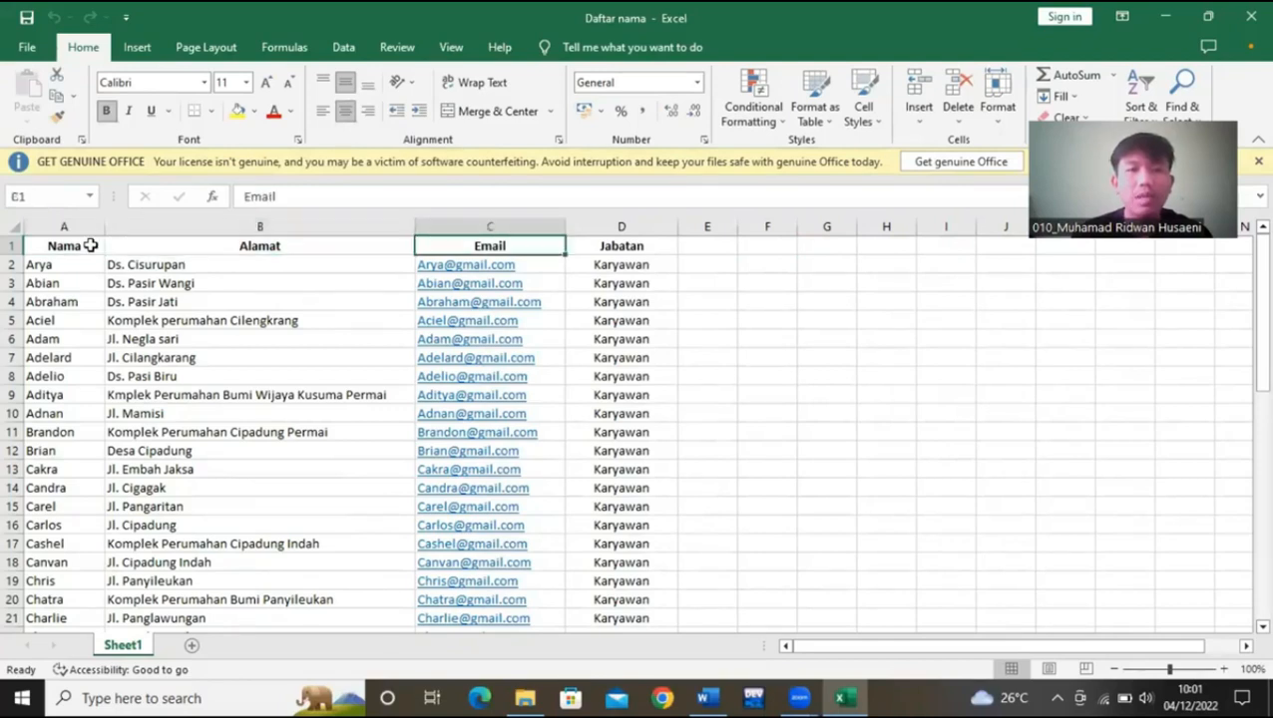
key("Tab")
key("shift+Tab")
key("shift+Tab")
key("shift+Tab")
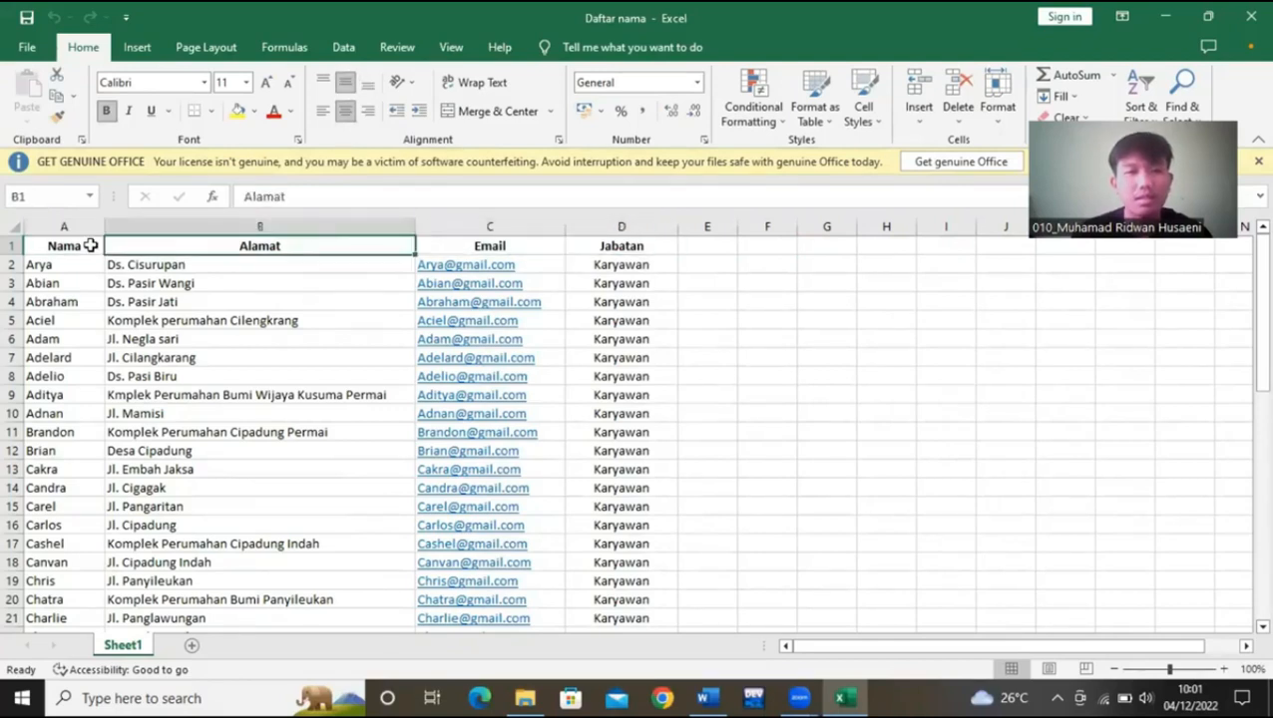
key("Tab")
key("Tab")
key("Tab")
key("shift+Tab")
key("shift+Tab")
key("shift+Tab")
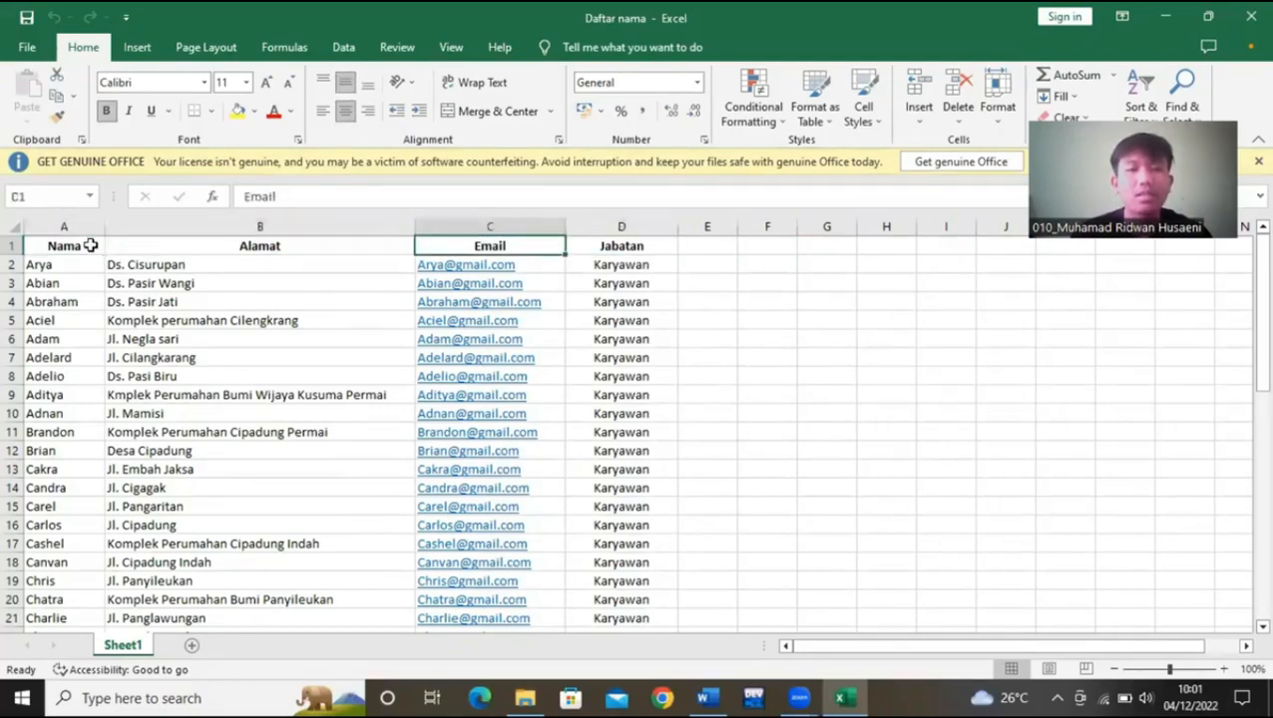
key("Return")
key("shift+Return")
key("Tab")
key("Tab")
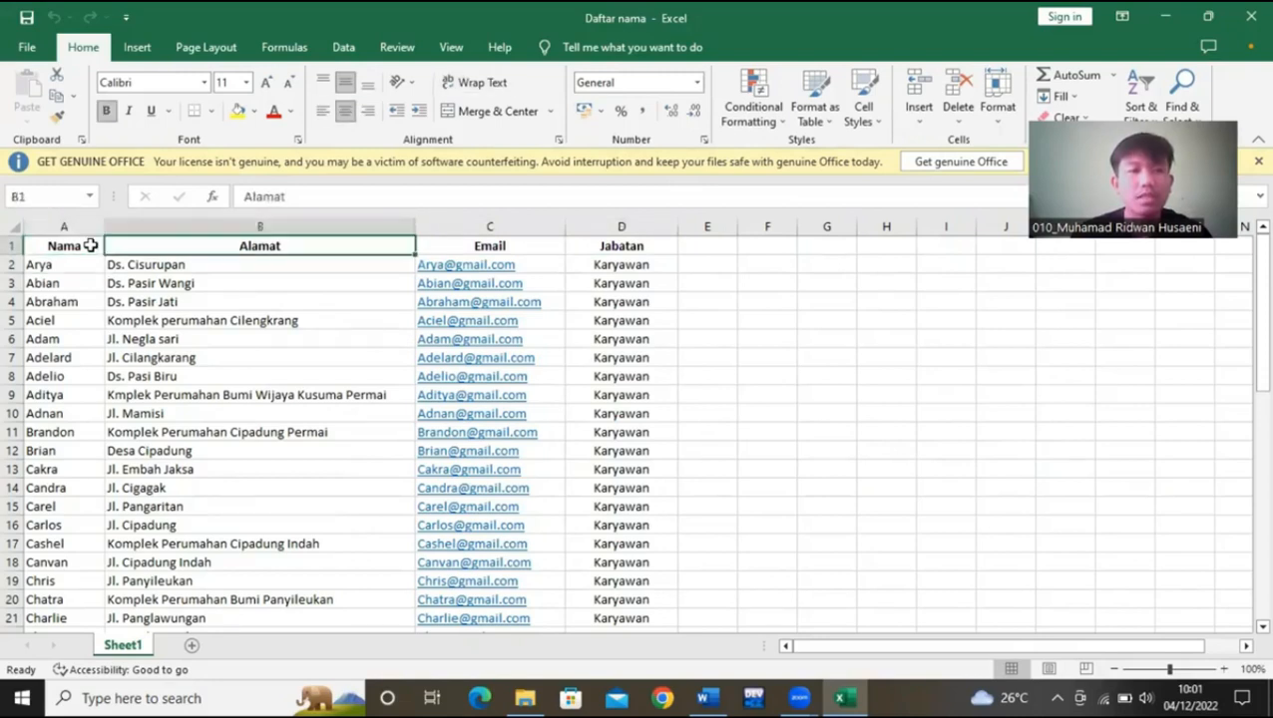
key("Tab")
key("shift+Tab")
key("shift+Tab")
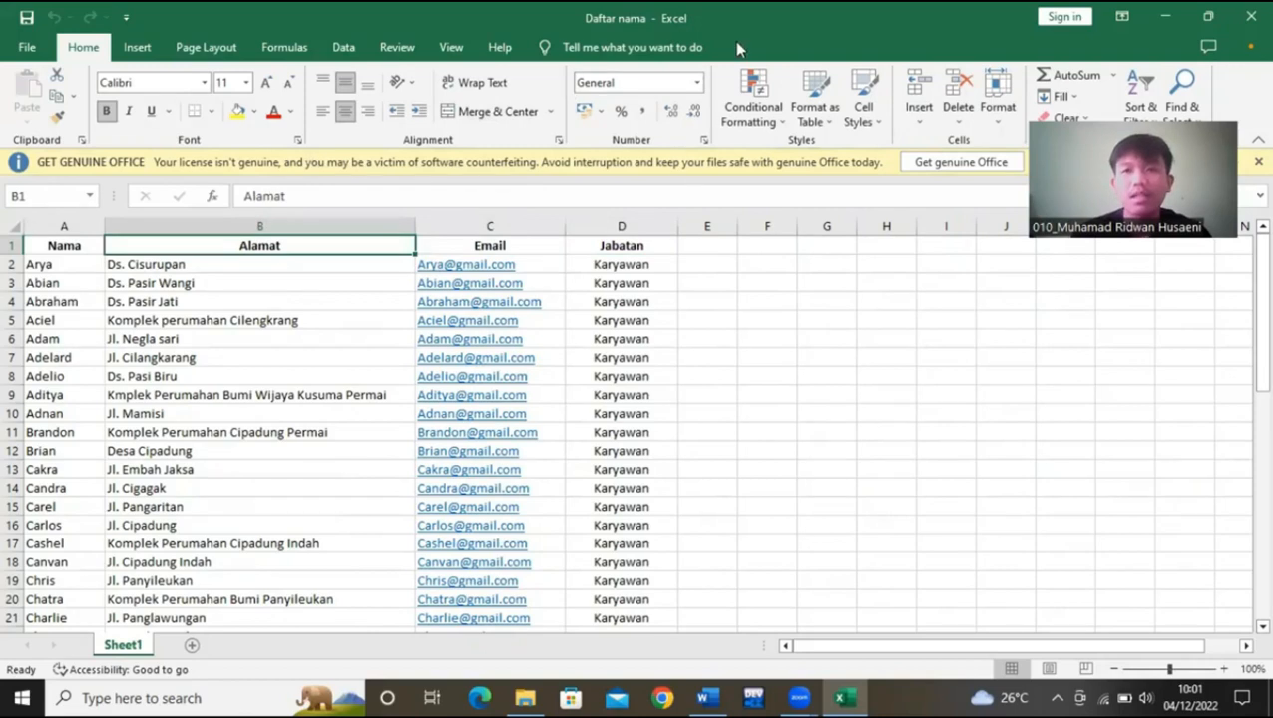
left_click(1251, 16)
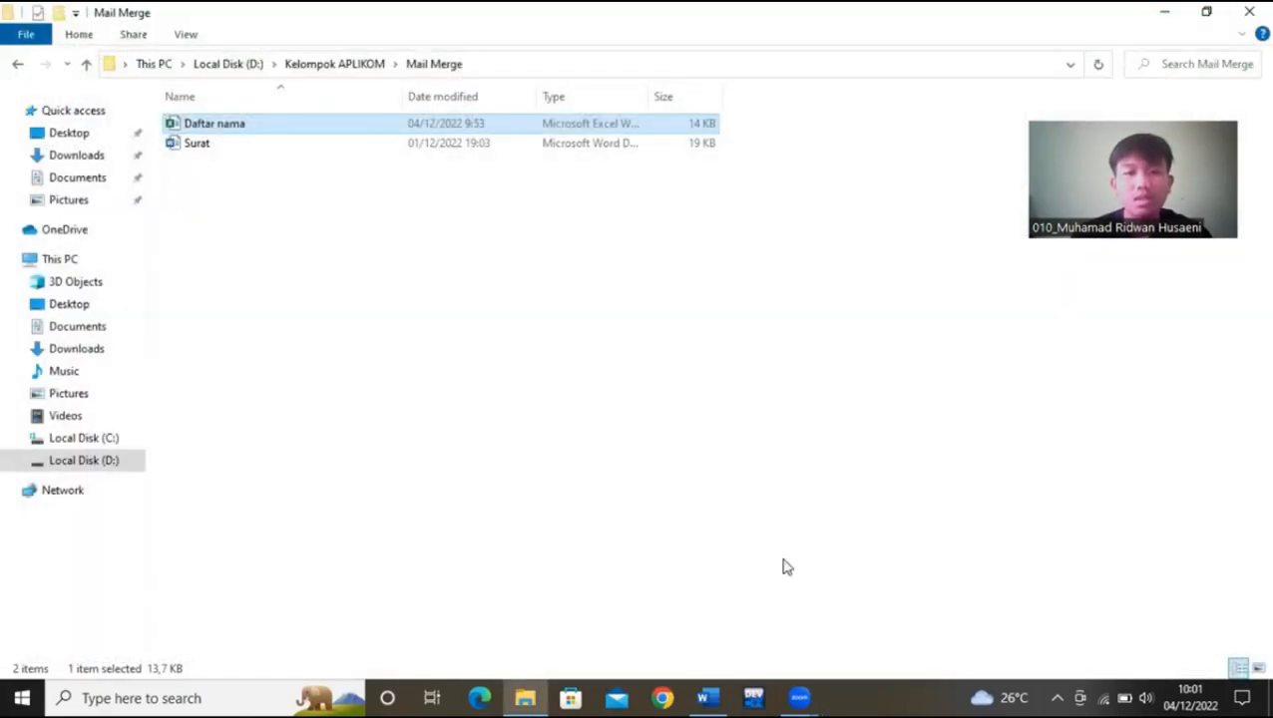
- Switch back to the Surat letter in Word and use Sheet1$ of the Daftar nama workbook as the existing mail merge recipient list
left_click(720, 696)
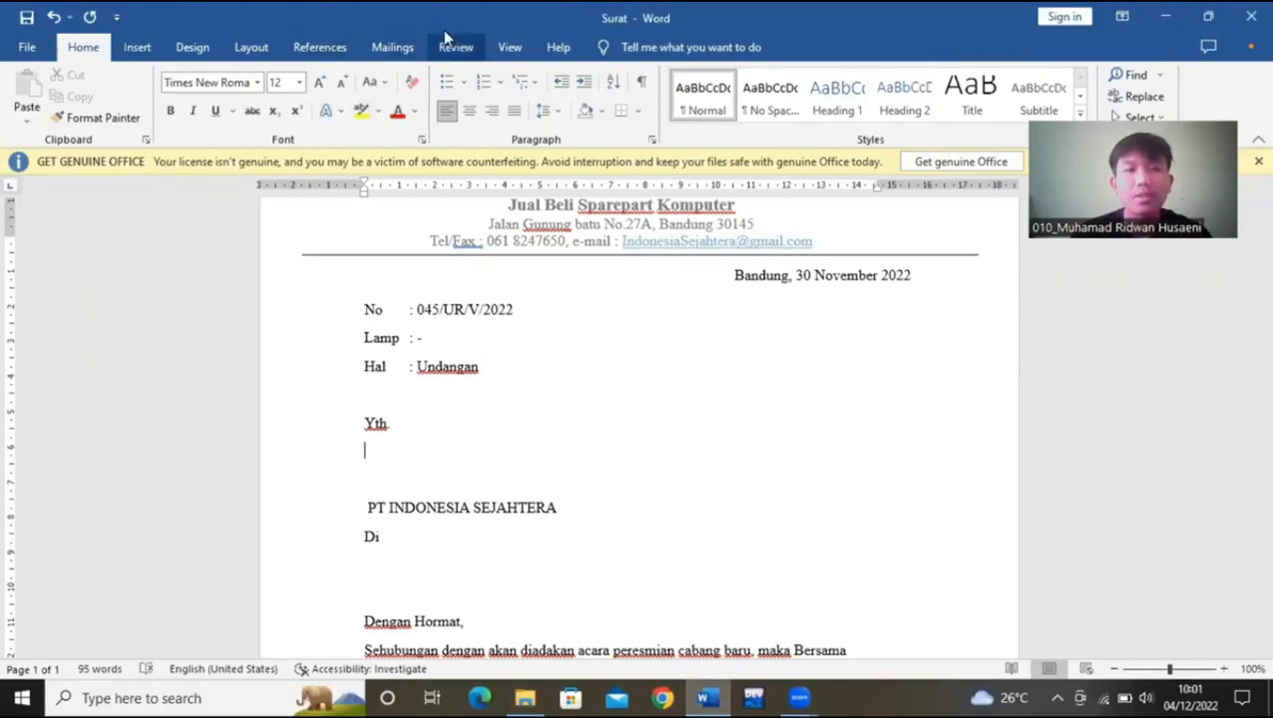
left_click(393, 48)
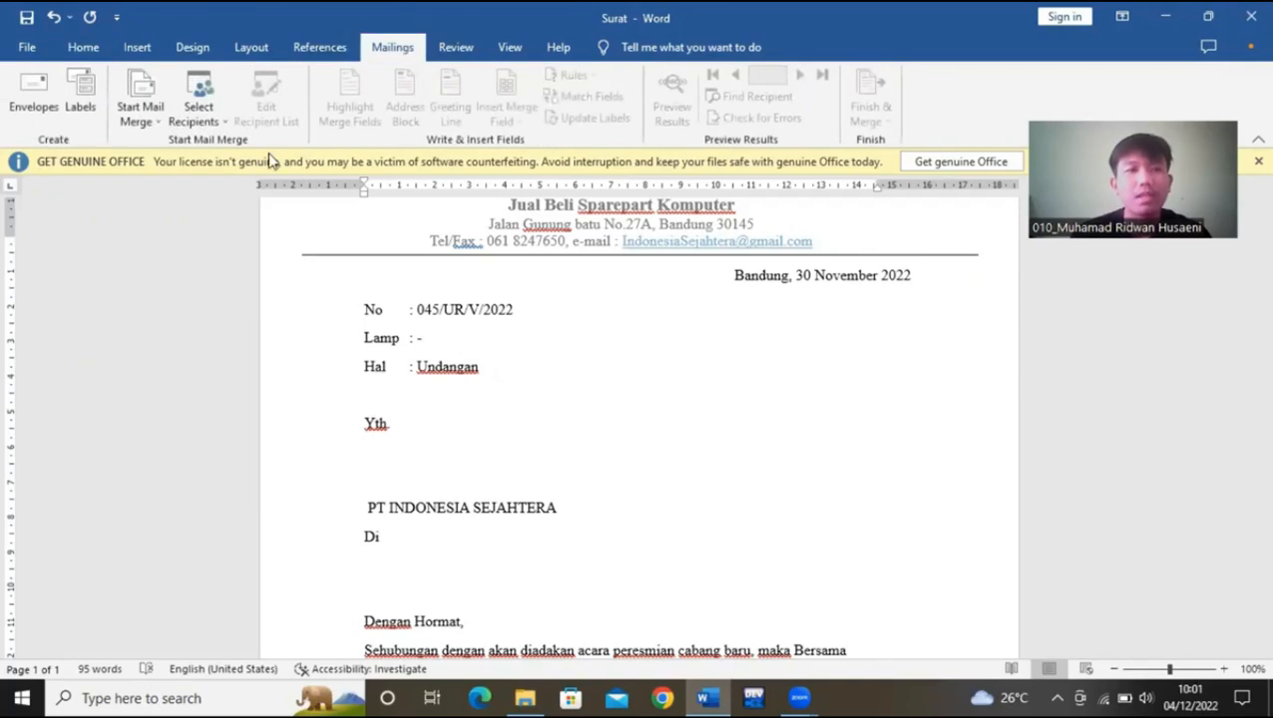
left_click(201, 127)
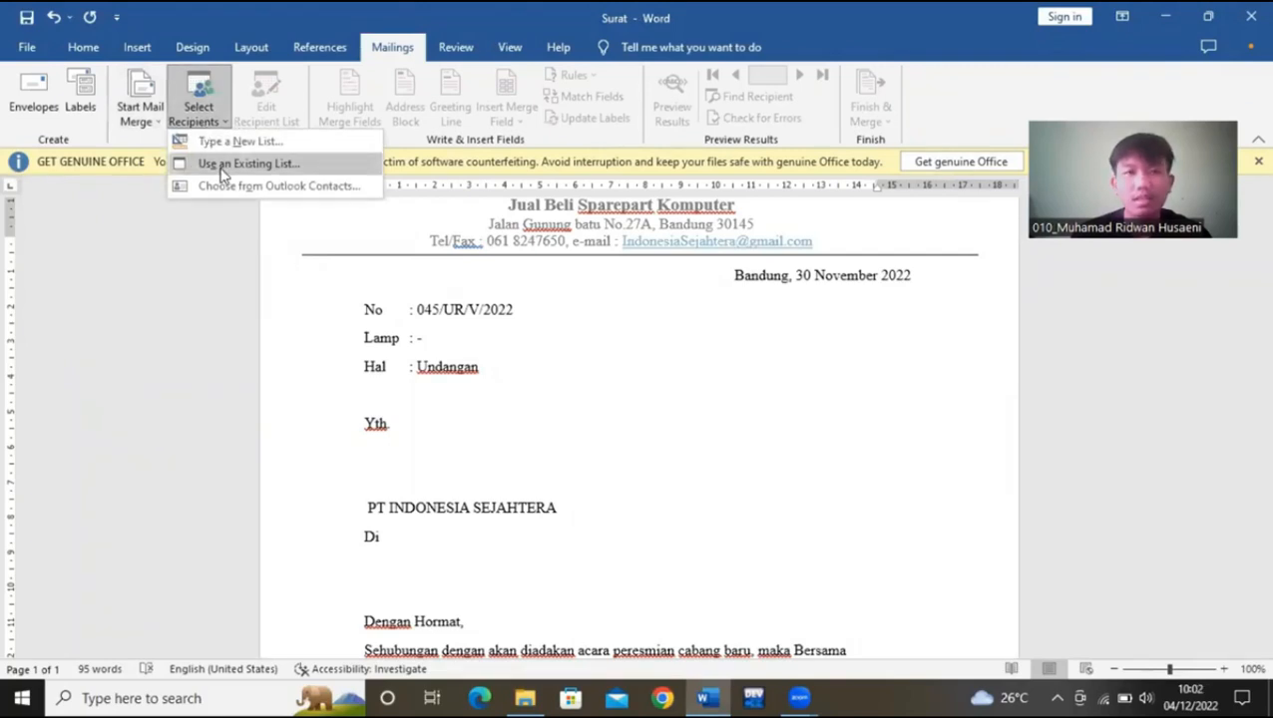
left_click(222, 167)
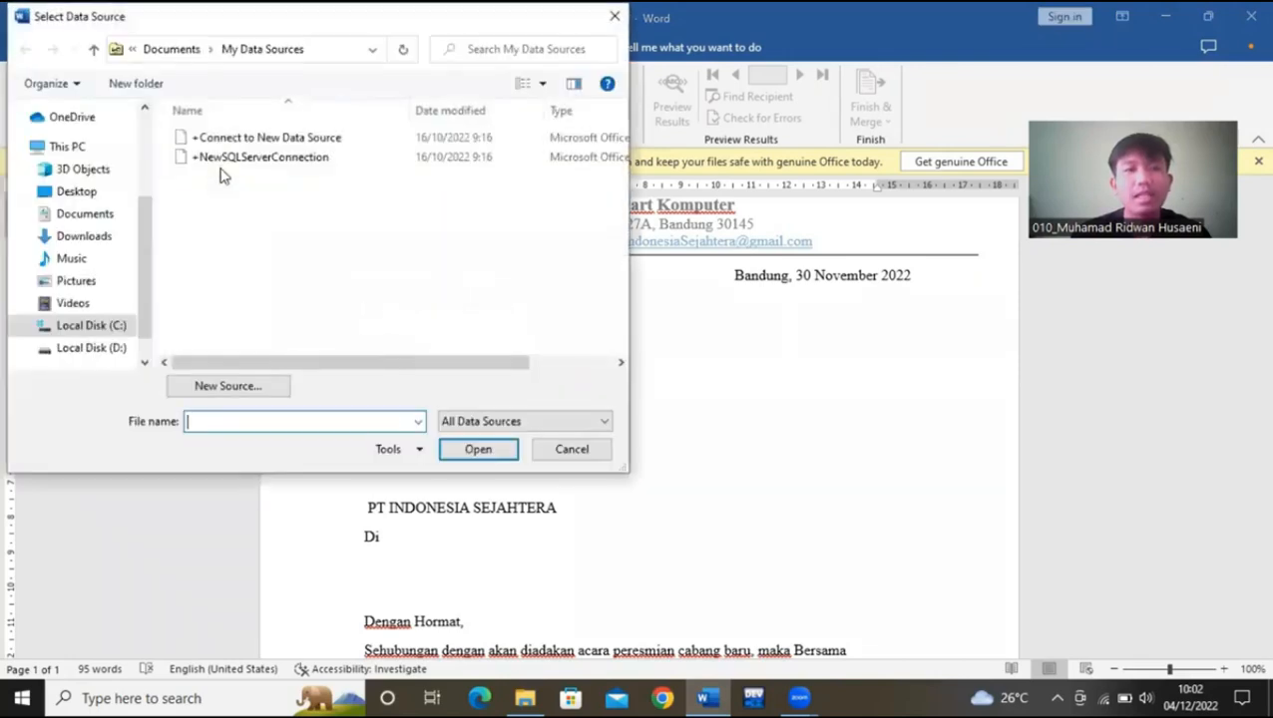
left_click(120, 351)
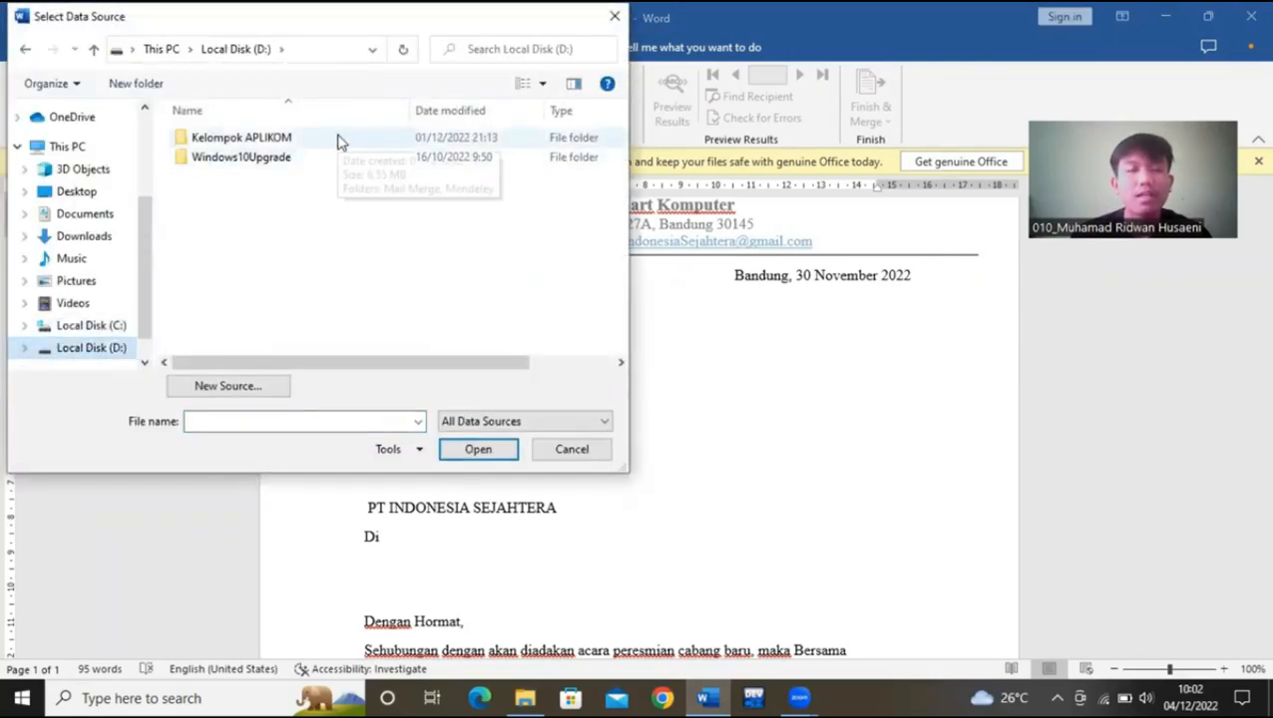
double_click(239, 138)
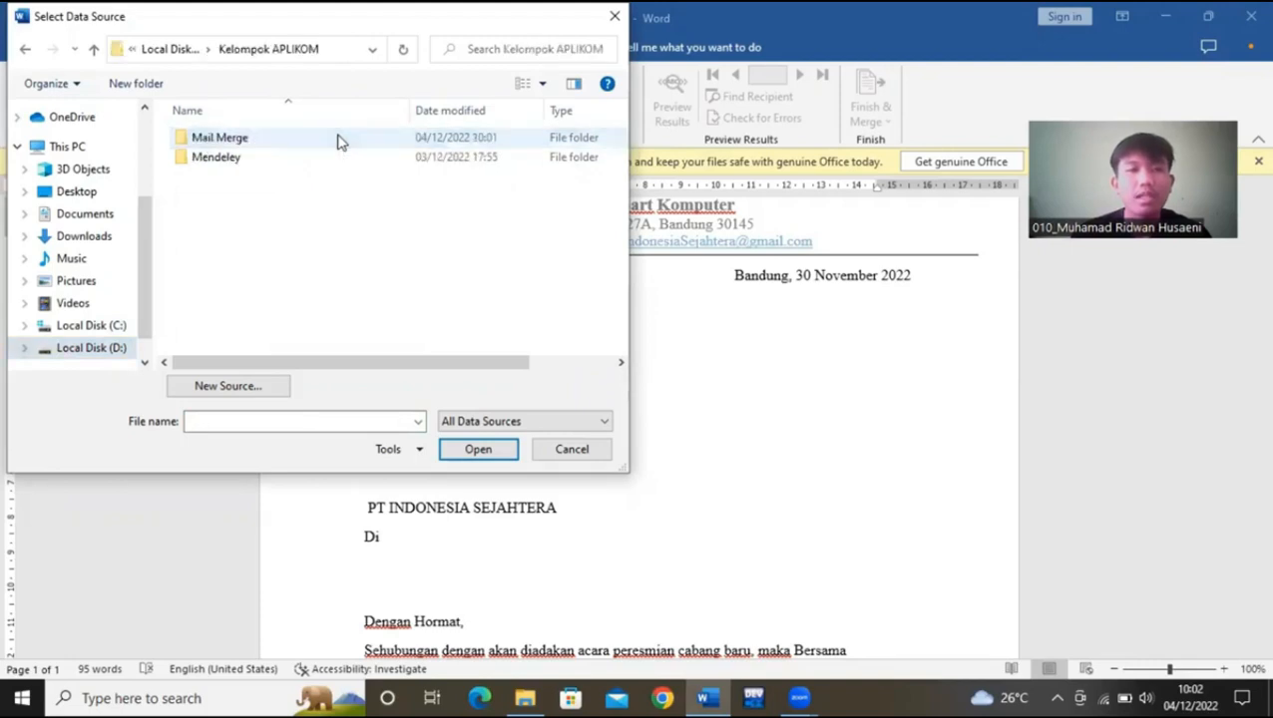
double_click(337, 138)
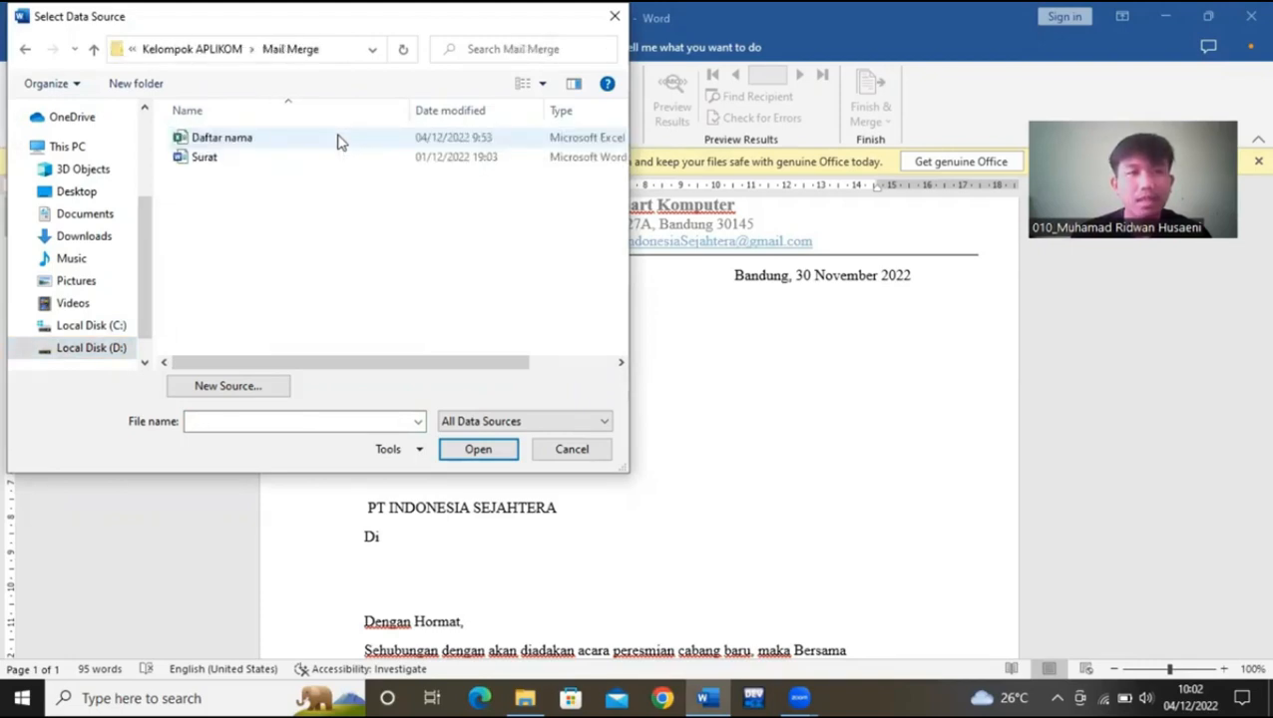
left_click(337, 140)
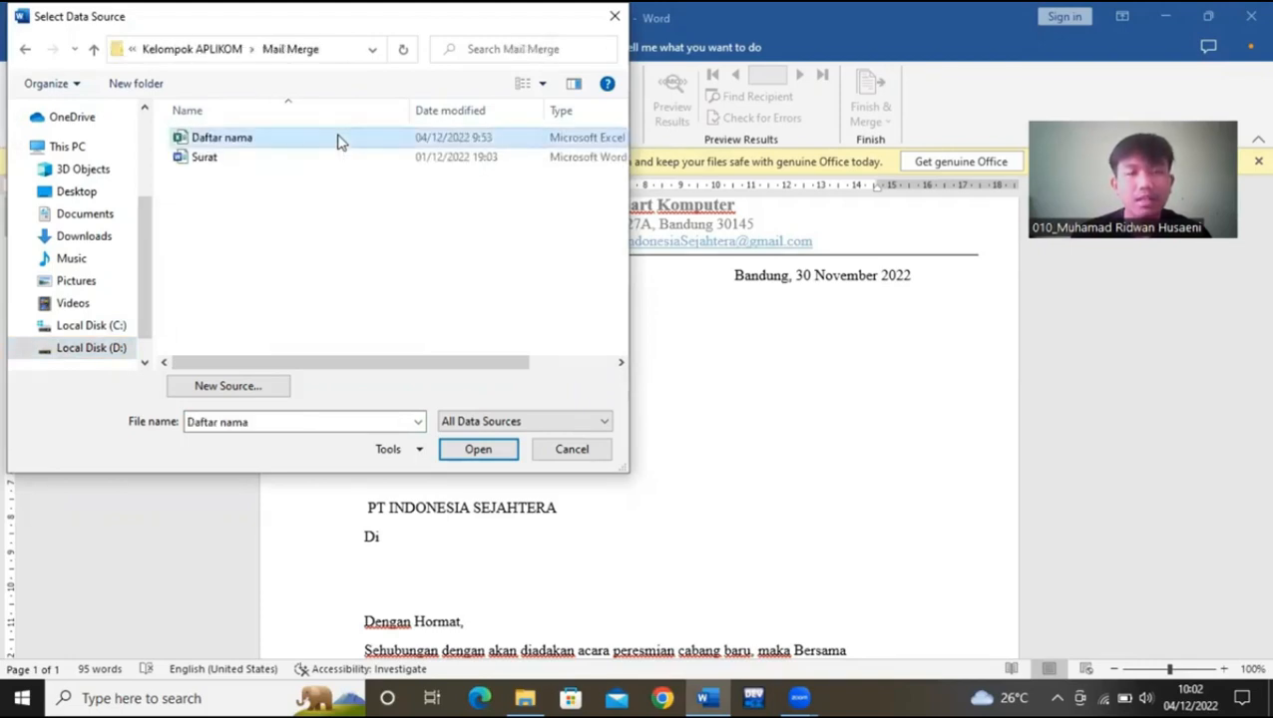
left_click(478, 450)
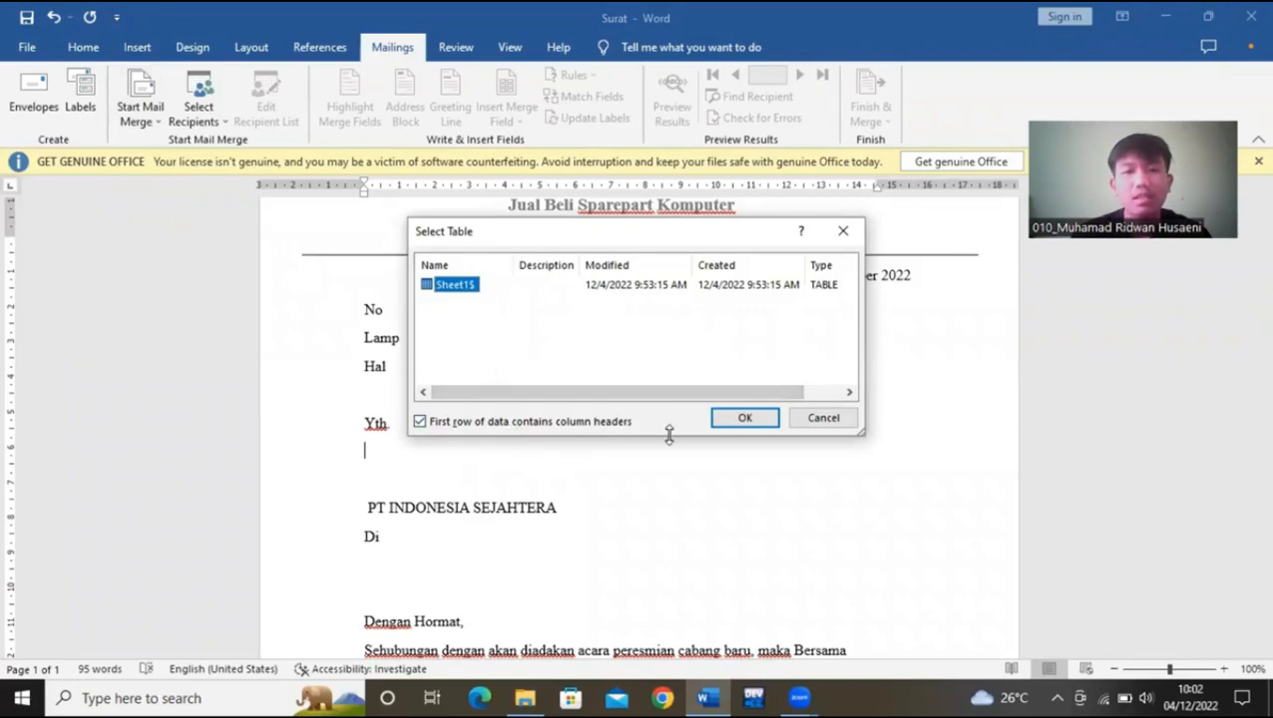
left_click(744, 419)
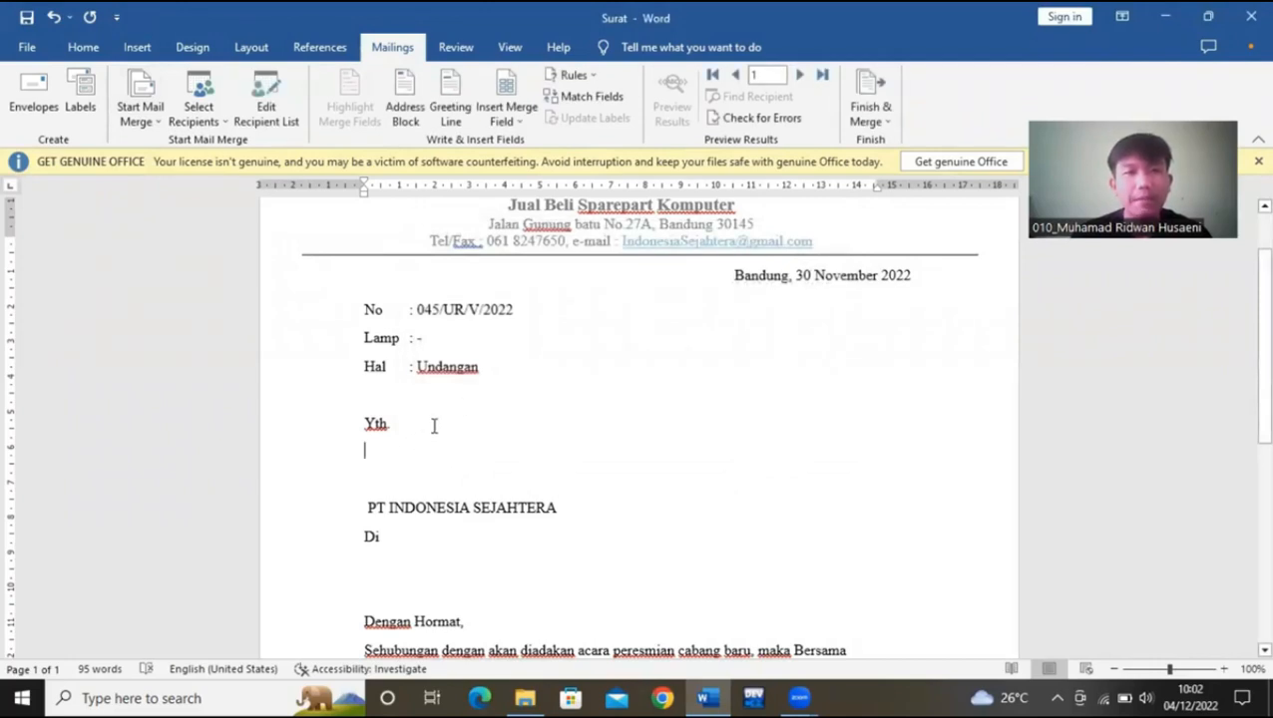
- Insert the Nama and Jabatan merge fields on separate lines below Yth. in the letter
left_click(515, 124)
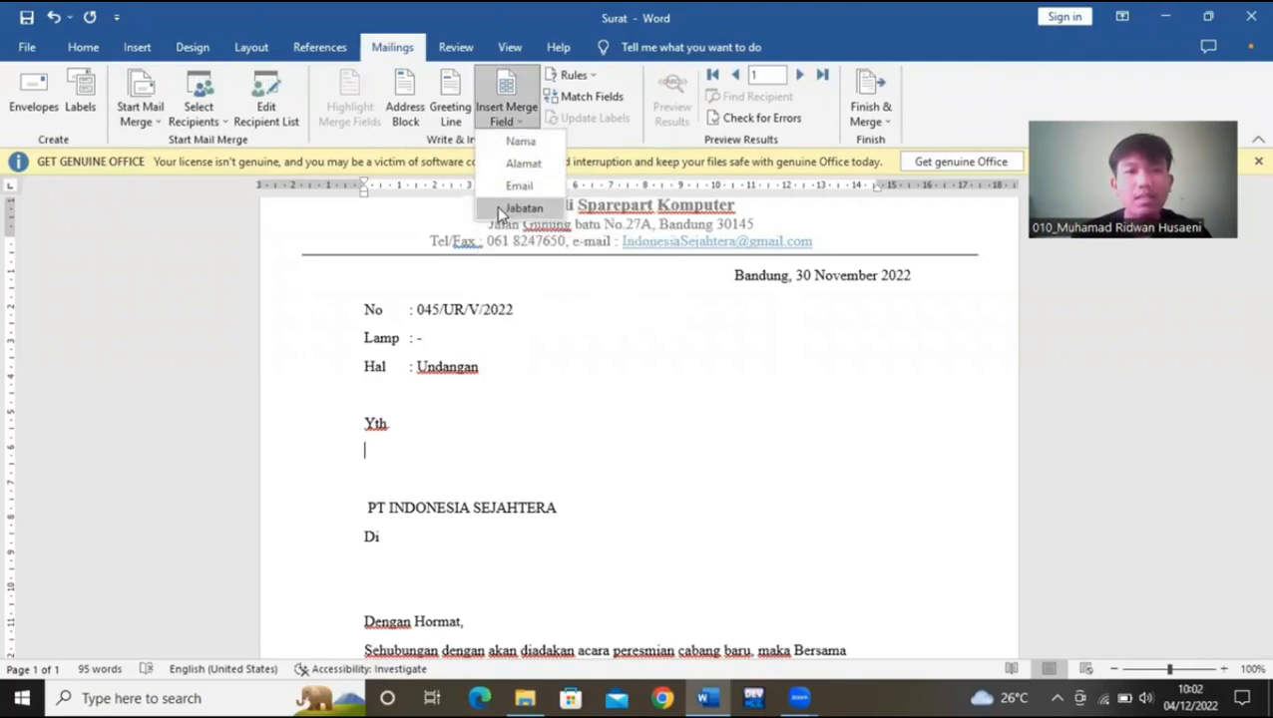
left_click(519, 143)
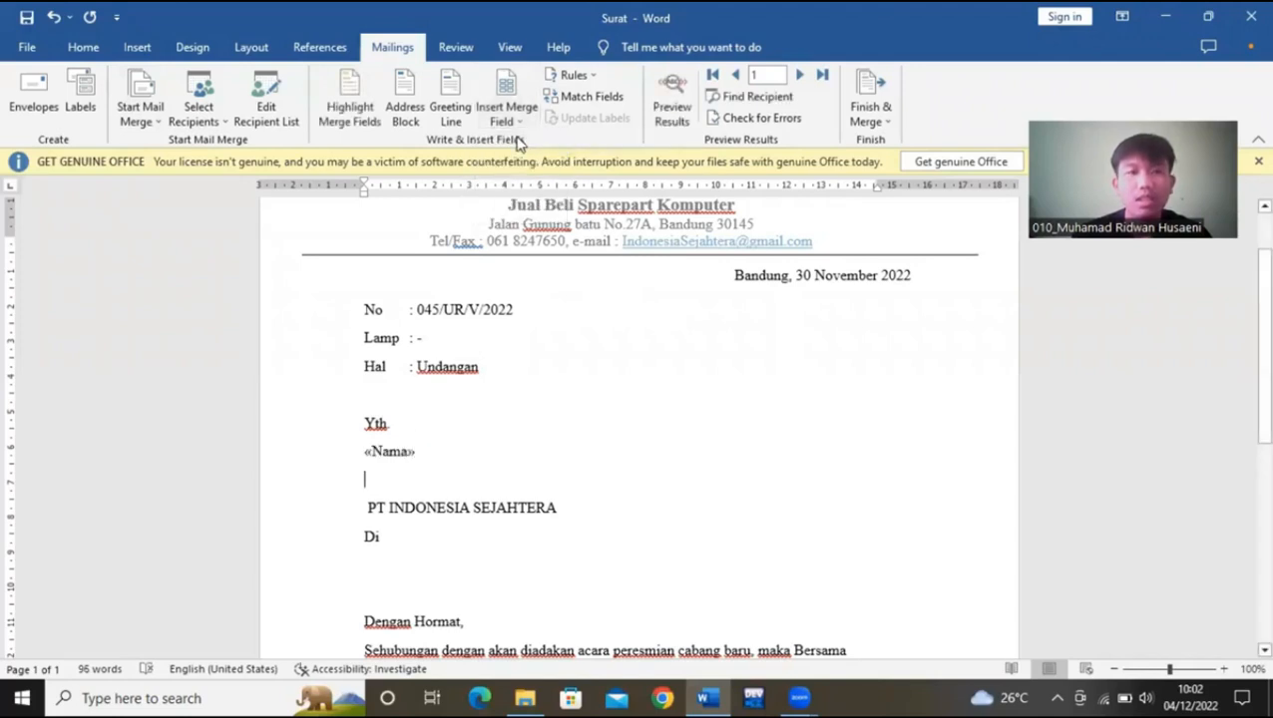
left_click(517, 118)
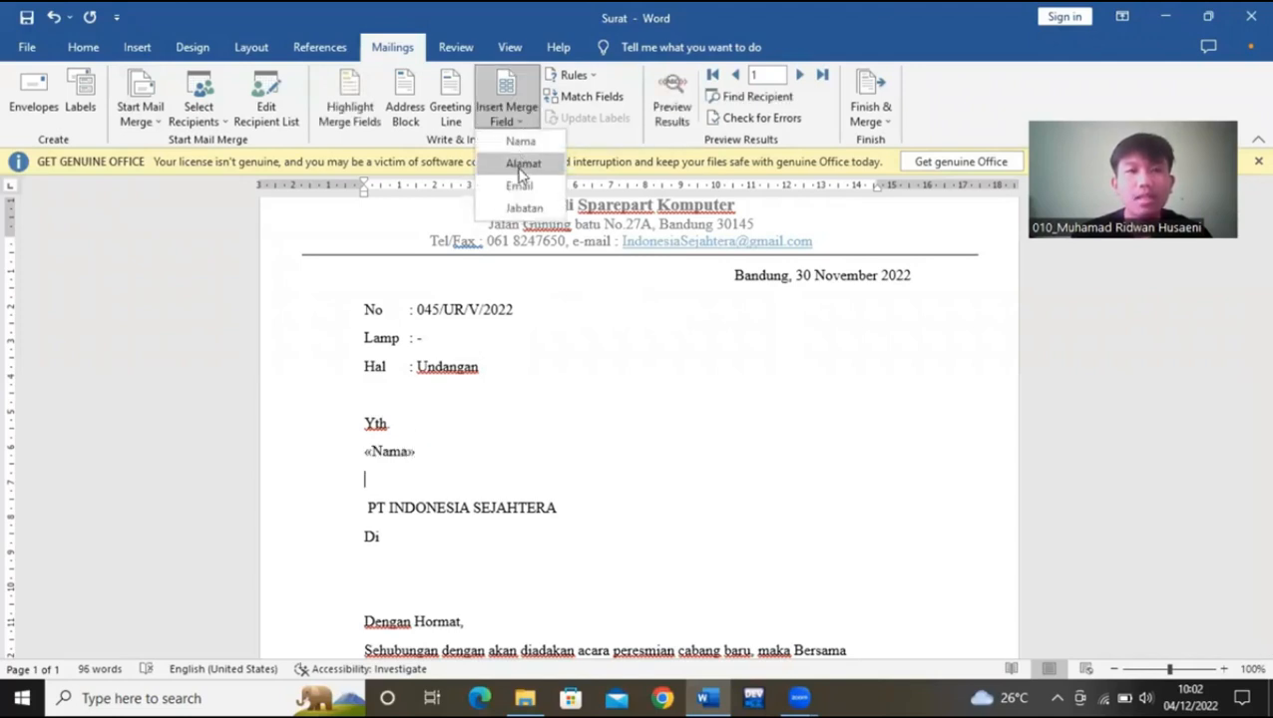
left_click(521, 207)
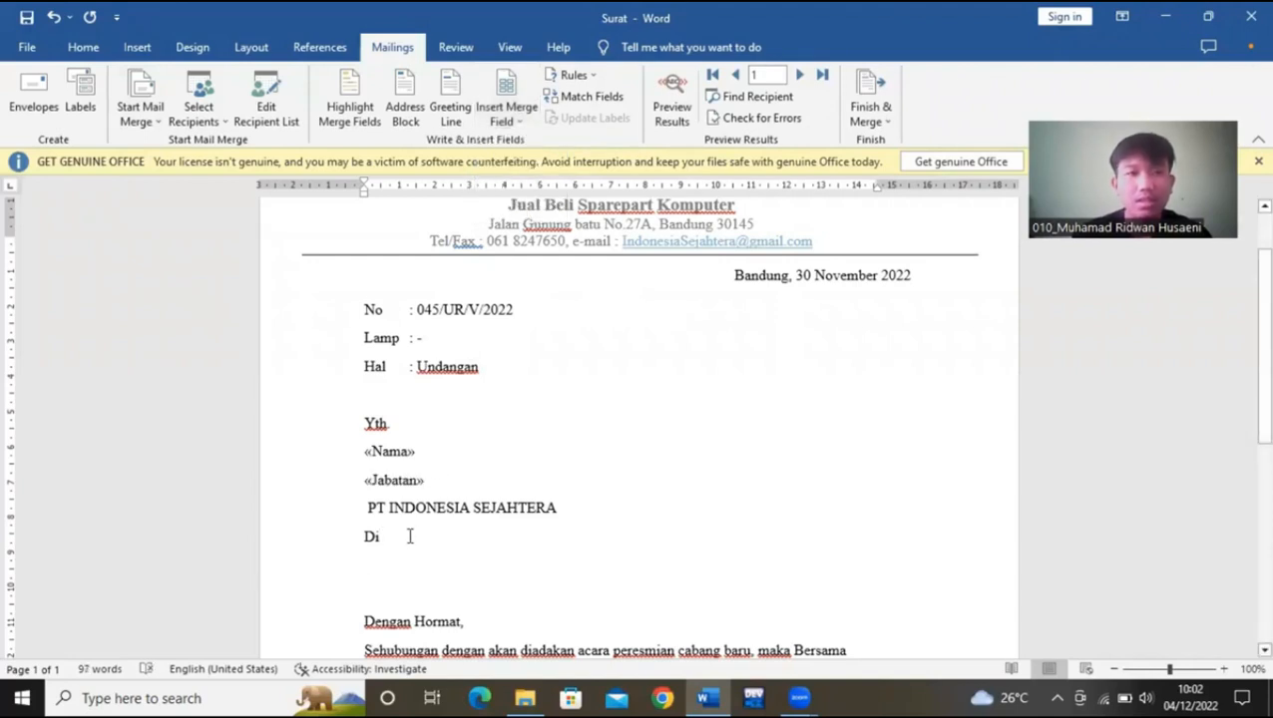
- Insert the Alamat and Email merge fields on separate lines below Di in the letter
left_click(517, 117)
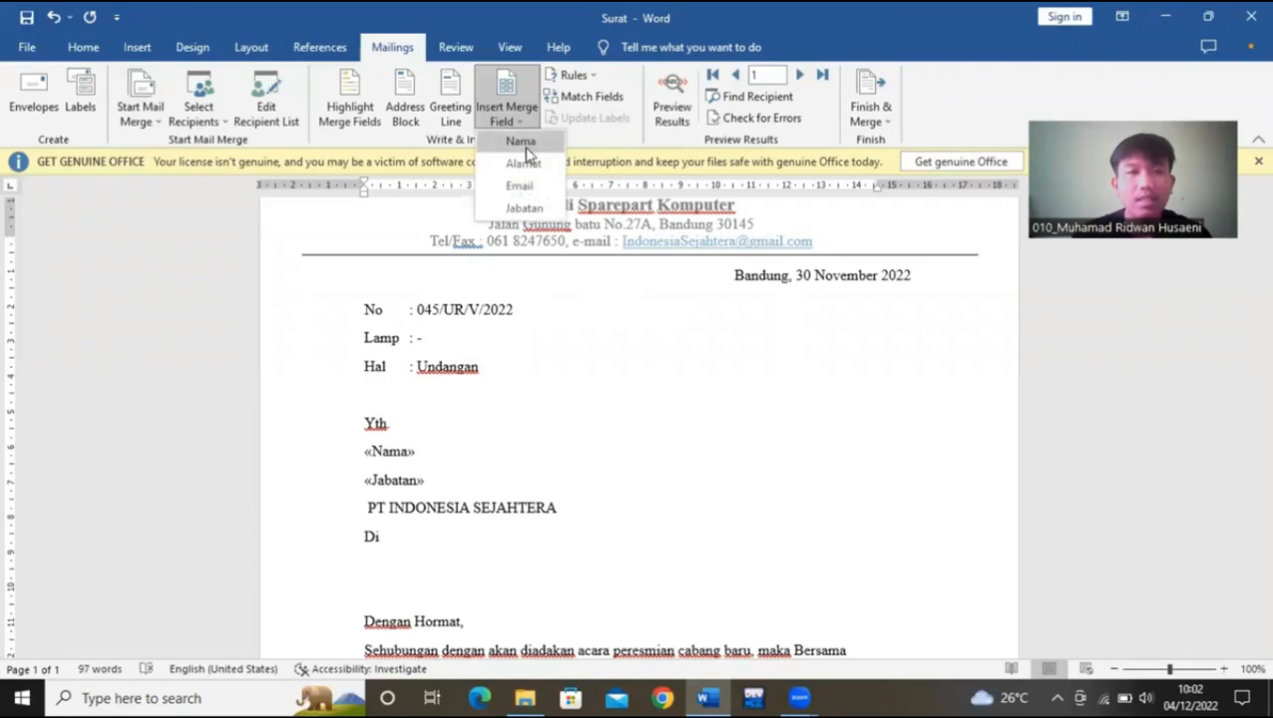
left_click(523, 165)
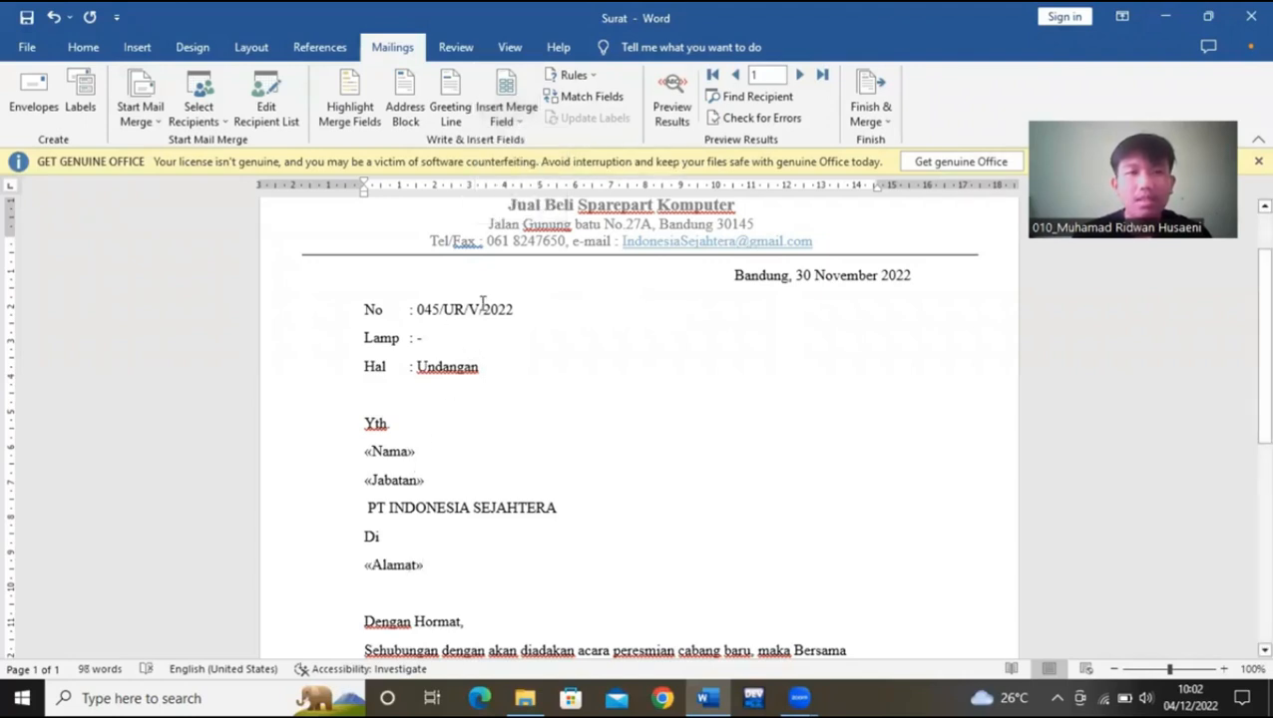
left_click(505, 122)
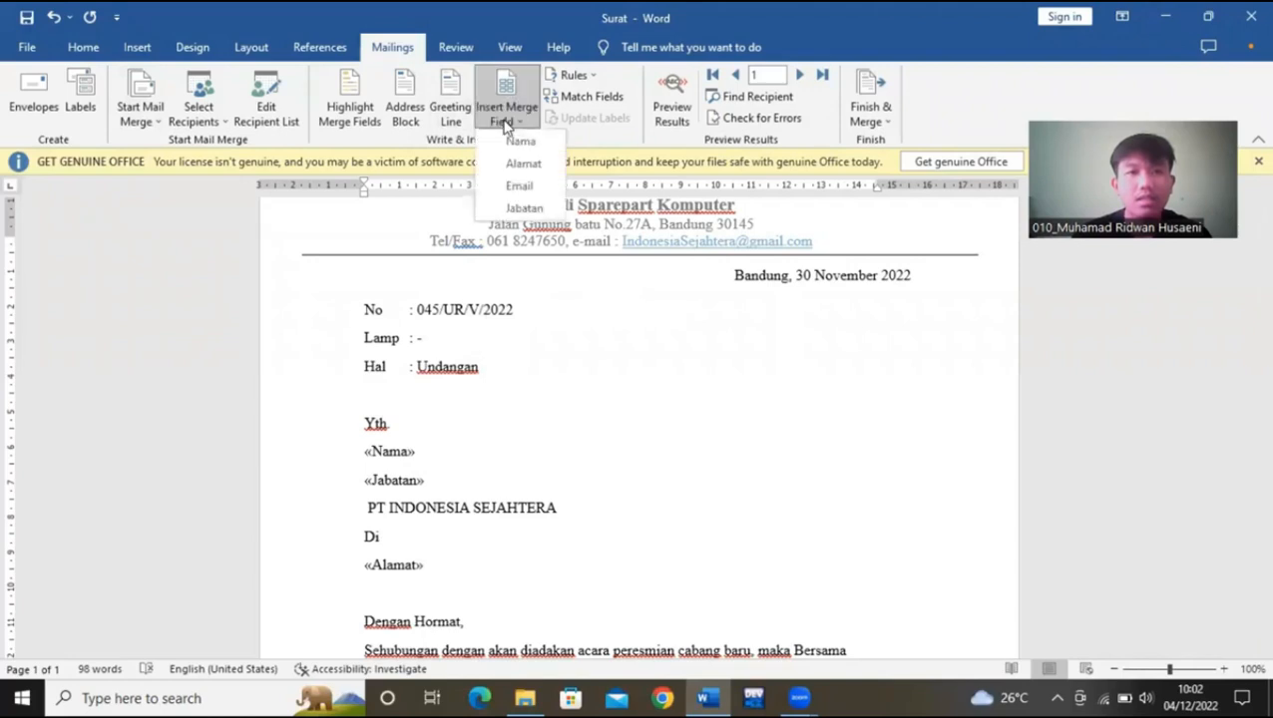
left_click(517, 186)
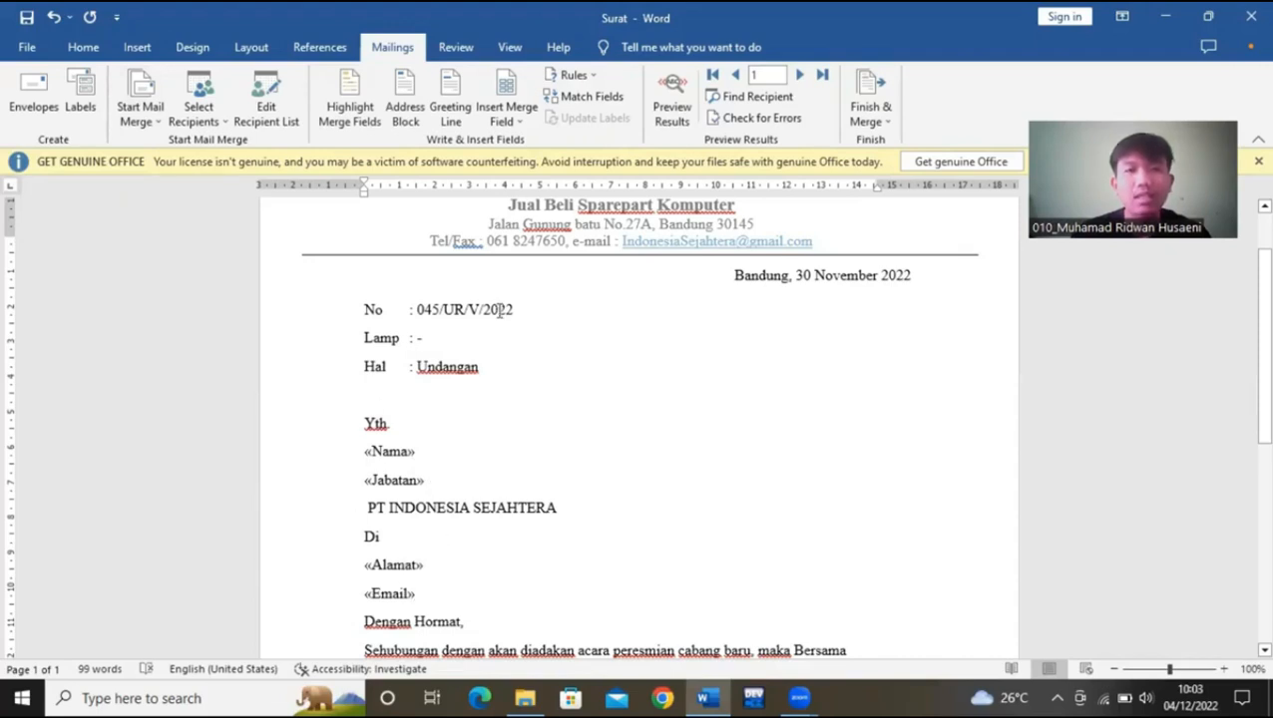
- Preview the merge results and make the merged recipient name and address bold
left_click(665, 119)
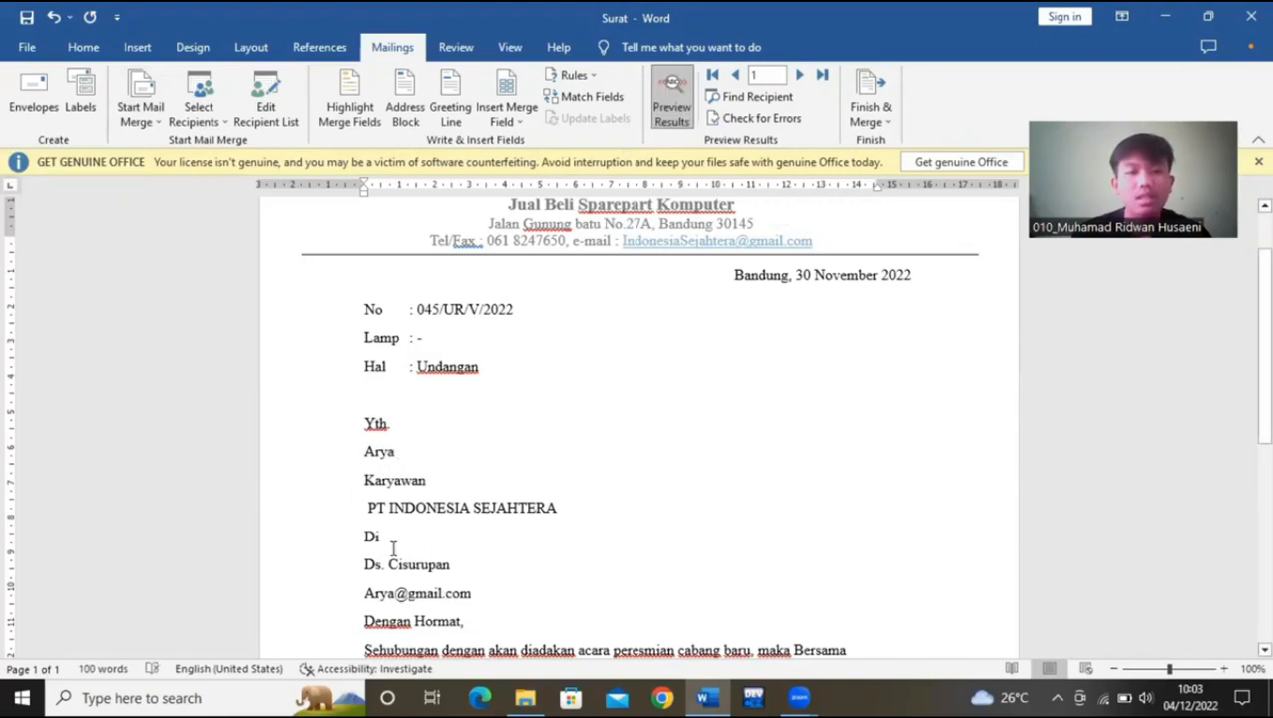
left_click_drag(362, 451, 404, 450)
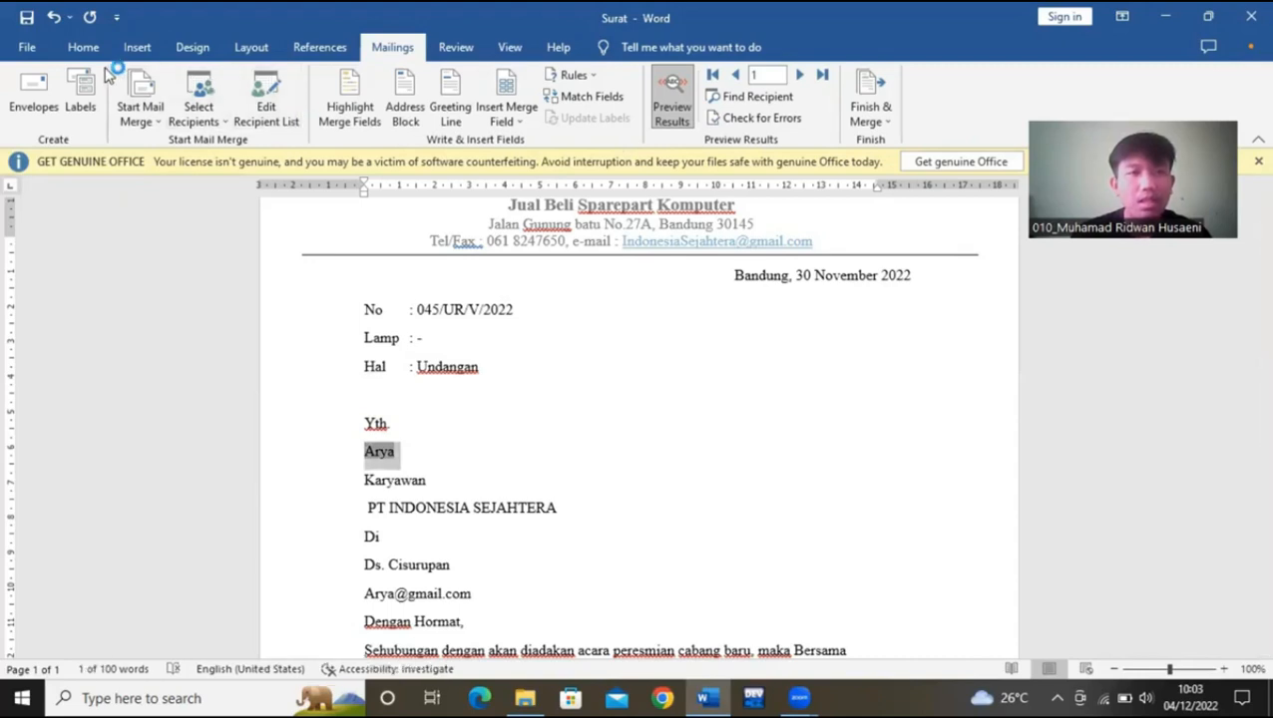
left_click(80, 47)
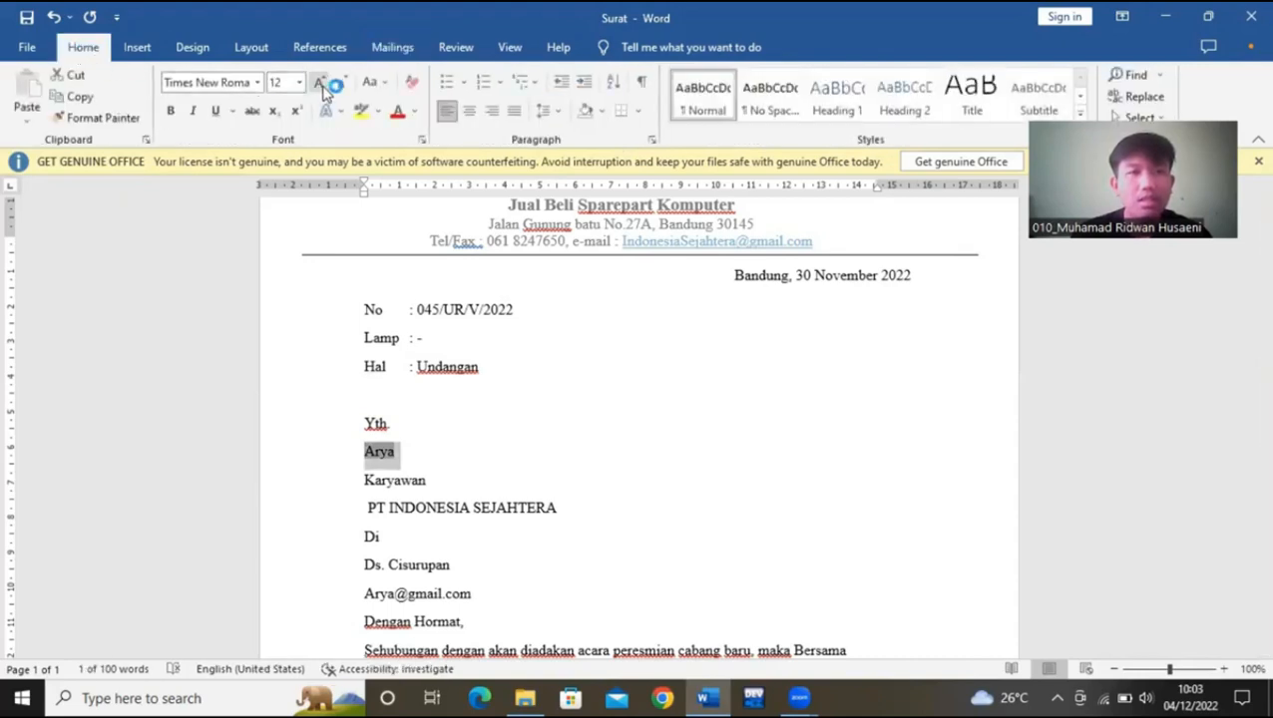
left_click(171, 112)
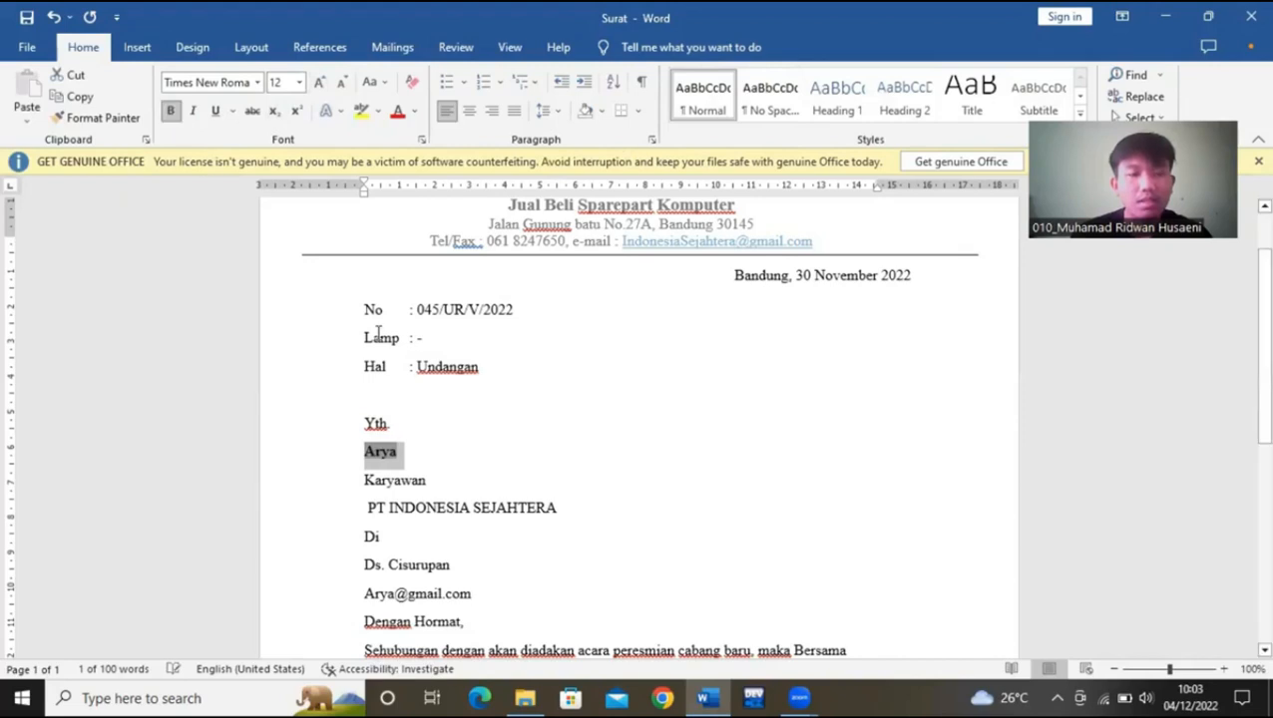
left_click(440, 512)
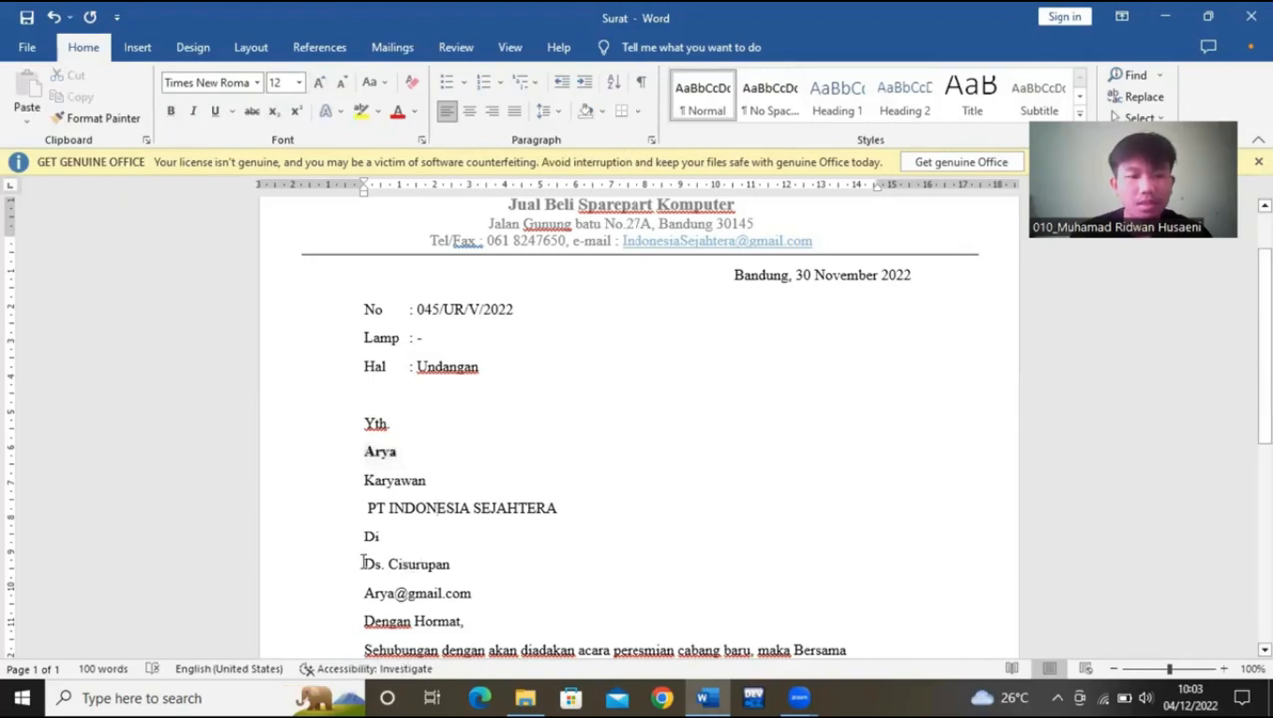
left_click_drag(364, 565, 451, 567)
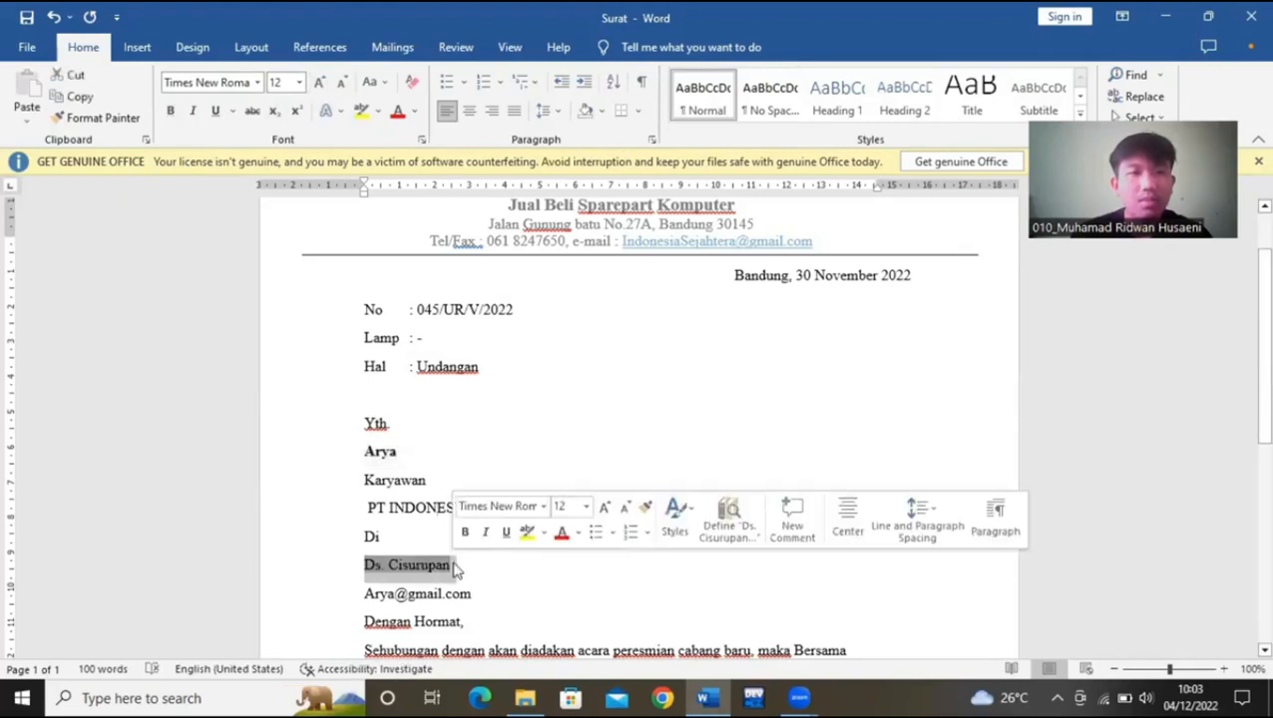
left_click(171, 112)
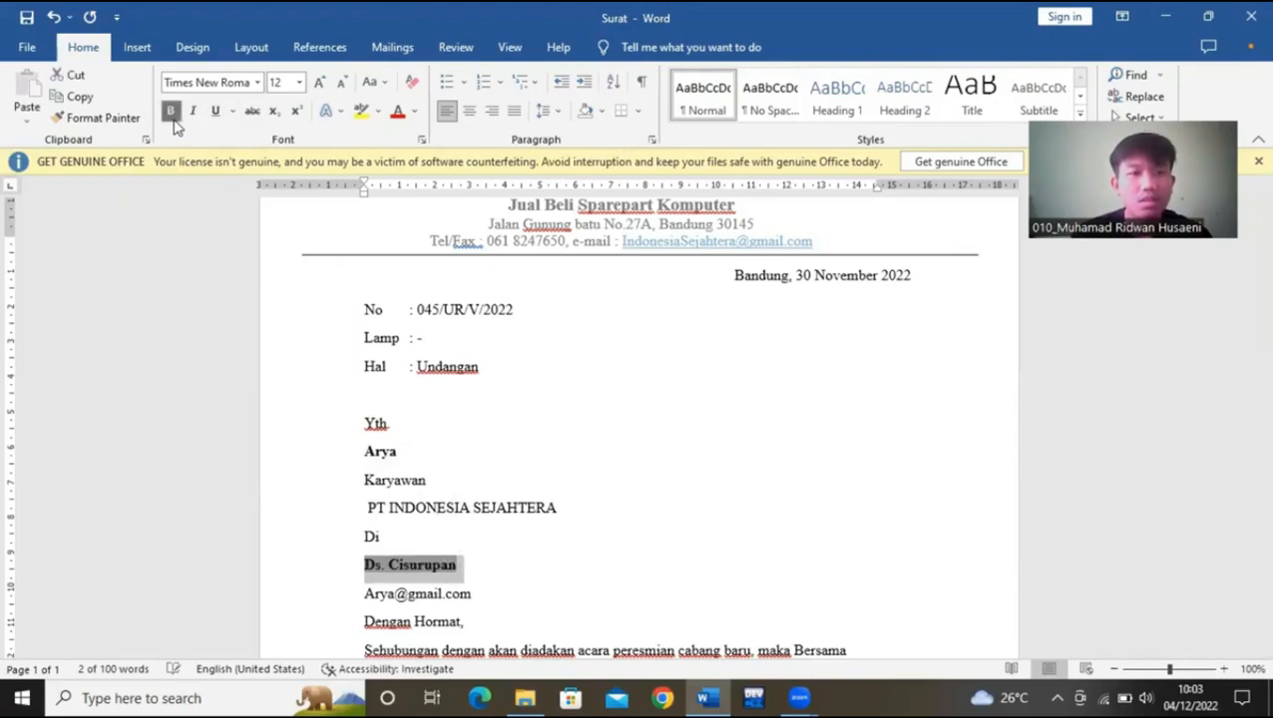
- Change the font colour of the merged e-mail line to red
left_click(478, 595)
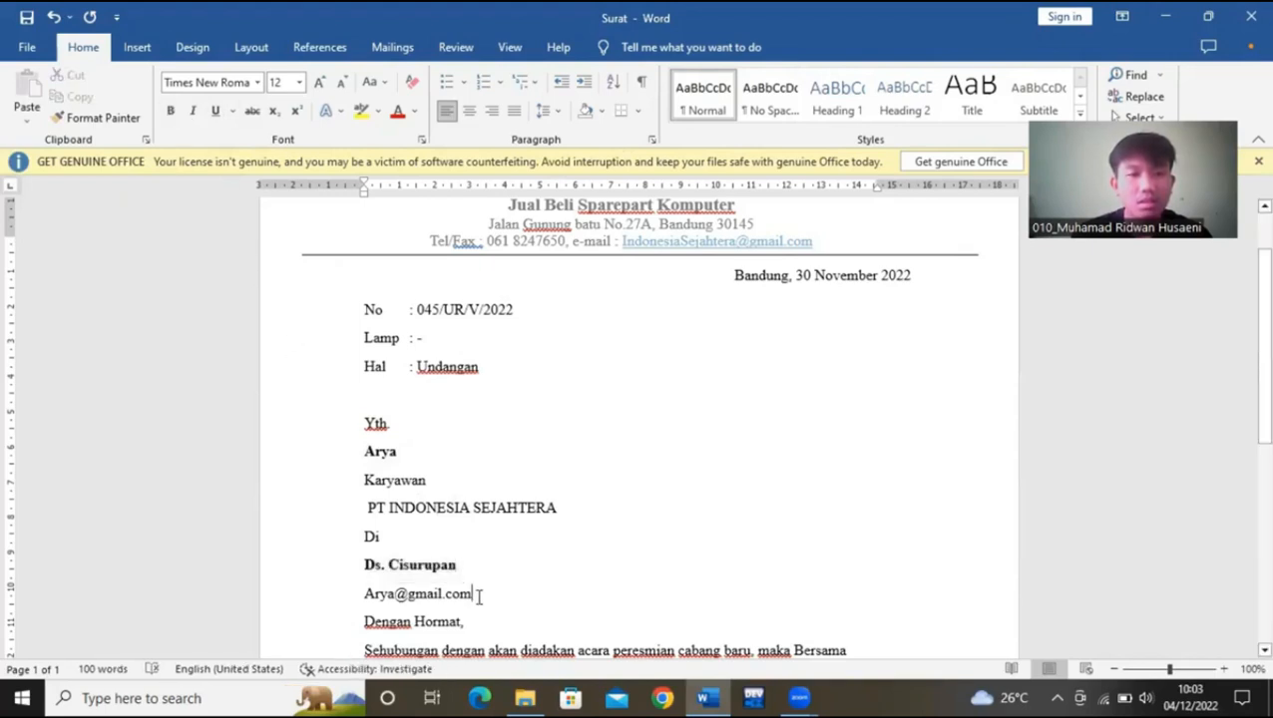
left_click_drag(479, 595, 365, 607)
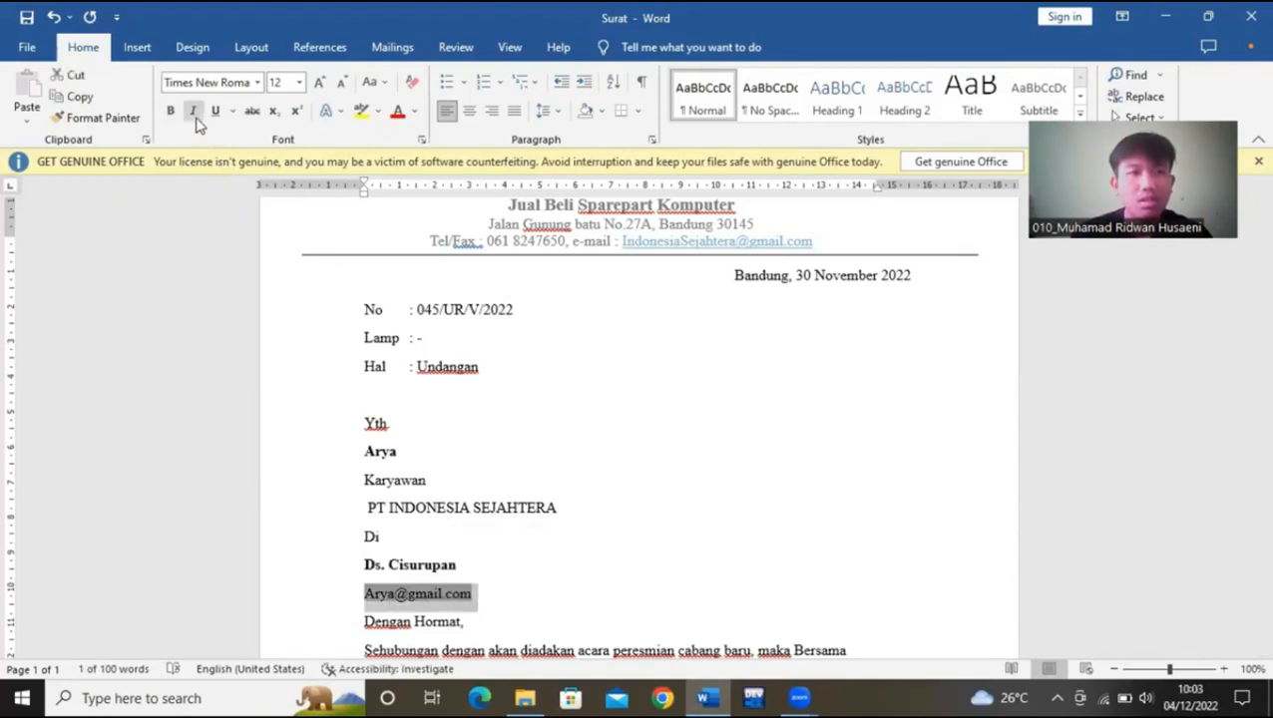
left_click(397, 110)
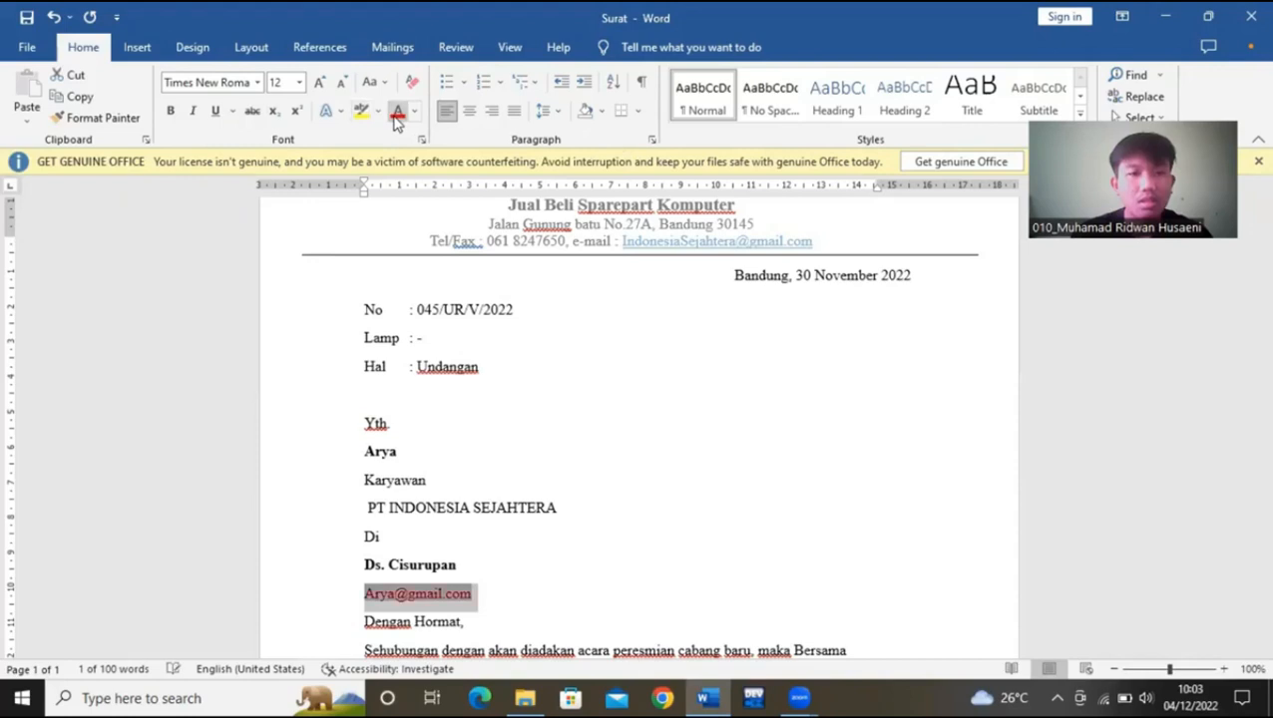
left_click(488, 541)
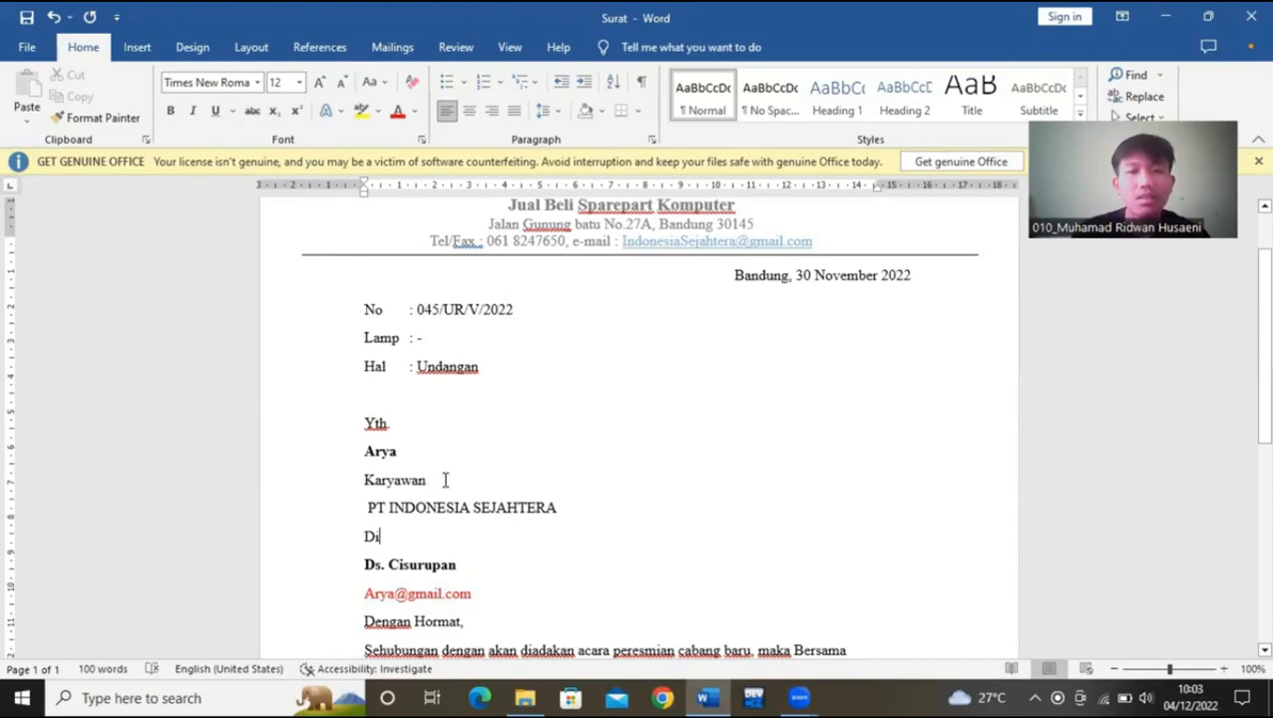
- Try italics on the merged job title line below the recipient's name, and remove them again
left_click_drag(446, 480, 364, 481)
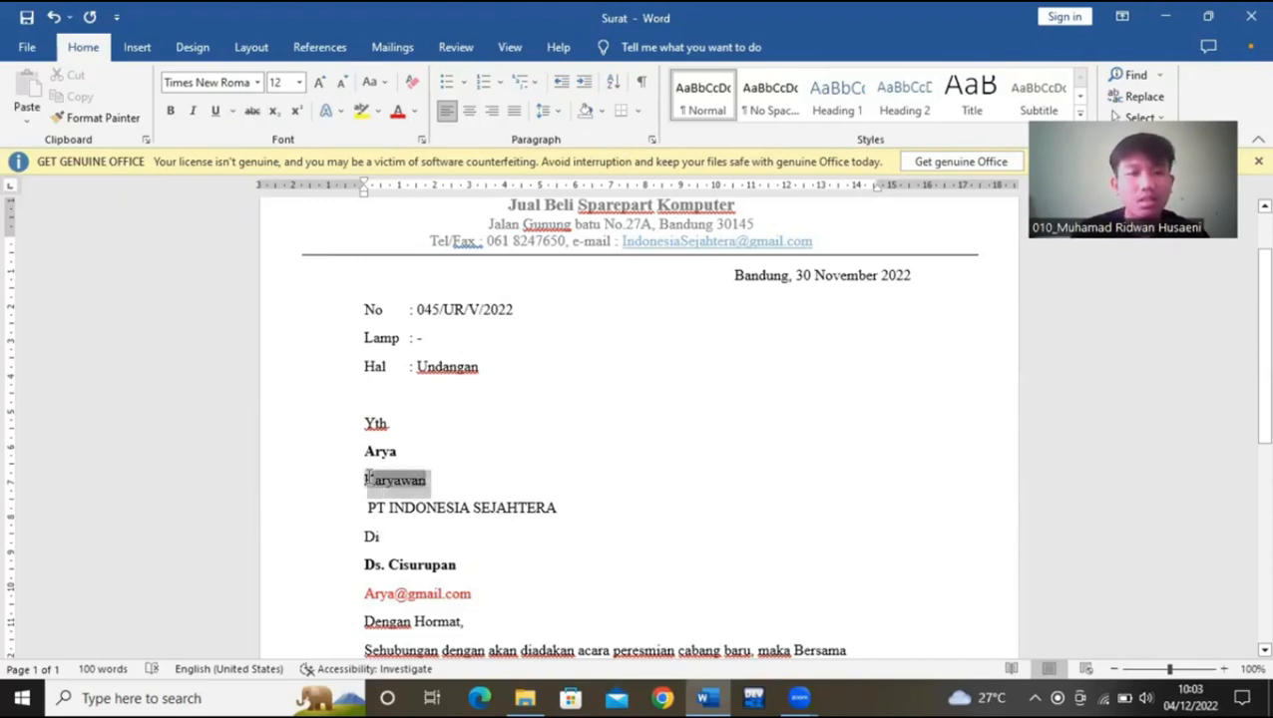
left_click(192, 109)
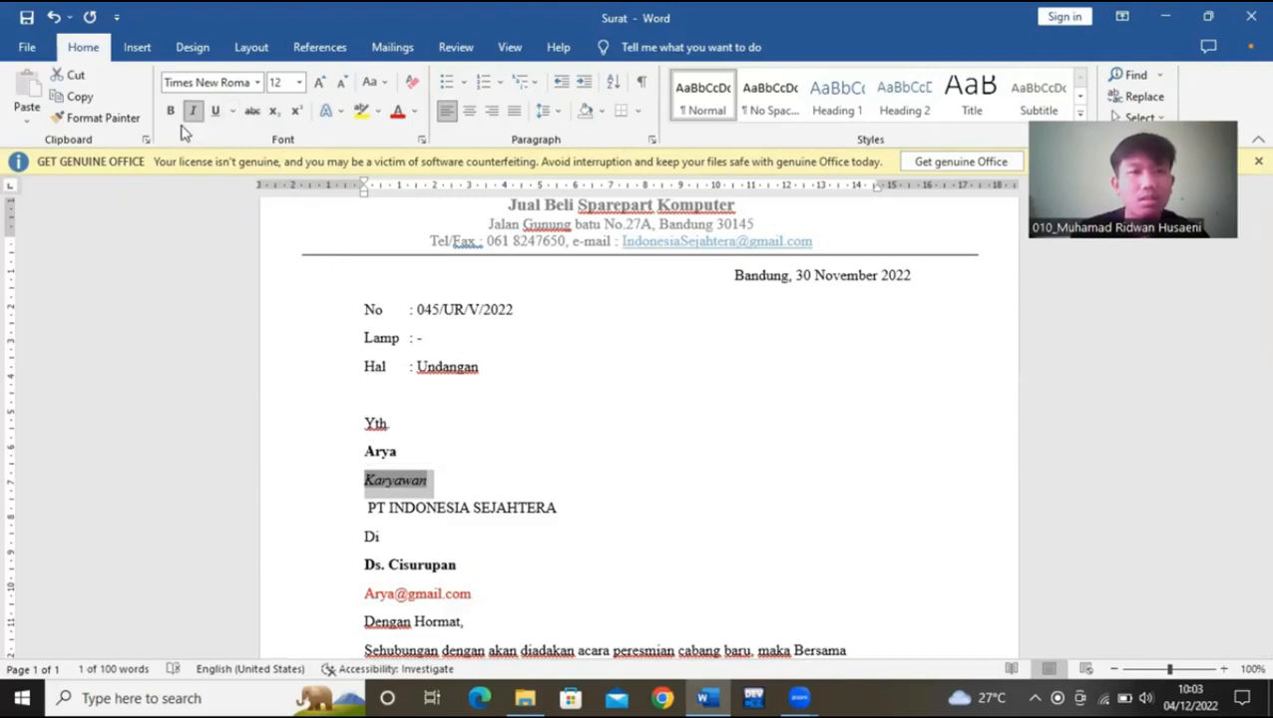
left_click(192, 111)
left_click(521, 506)
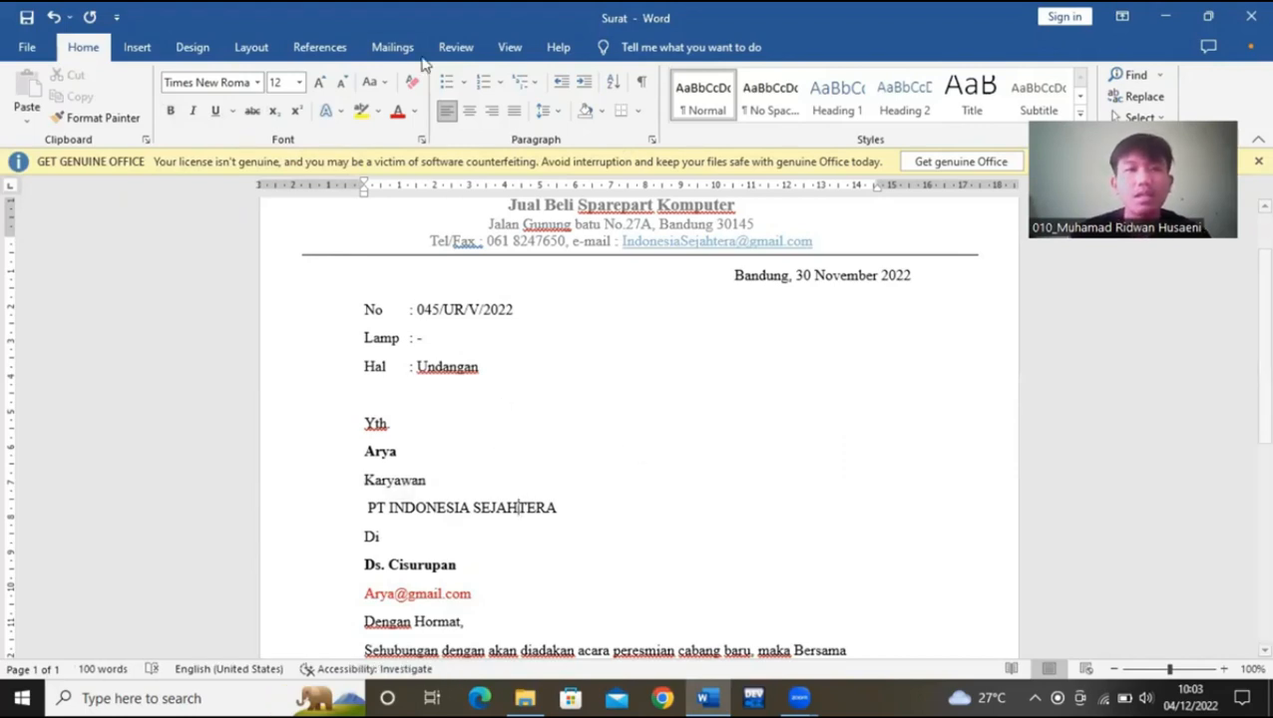
- Page through the merged letter previews record by record, return to the first record, and go to the last one
left_click(392, 47)
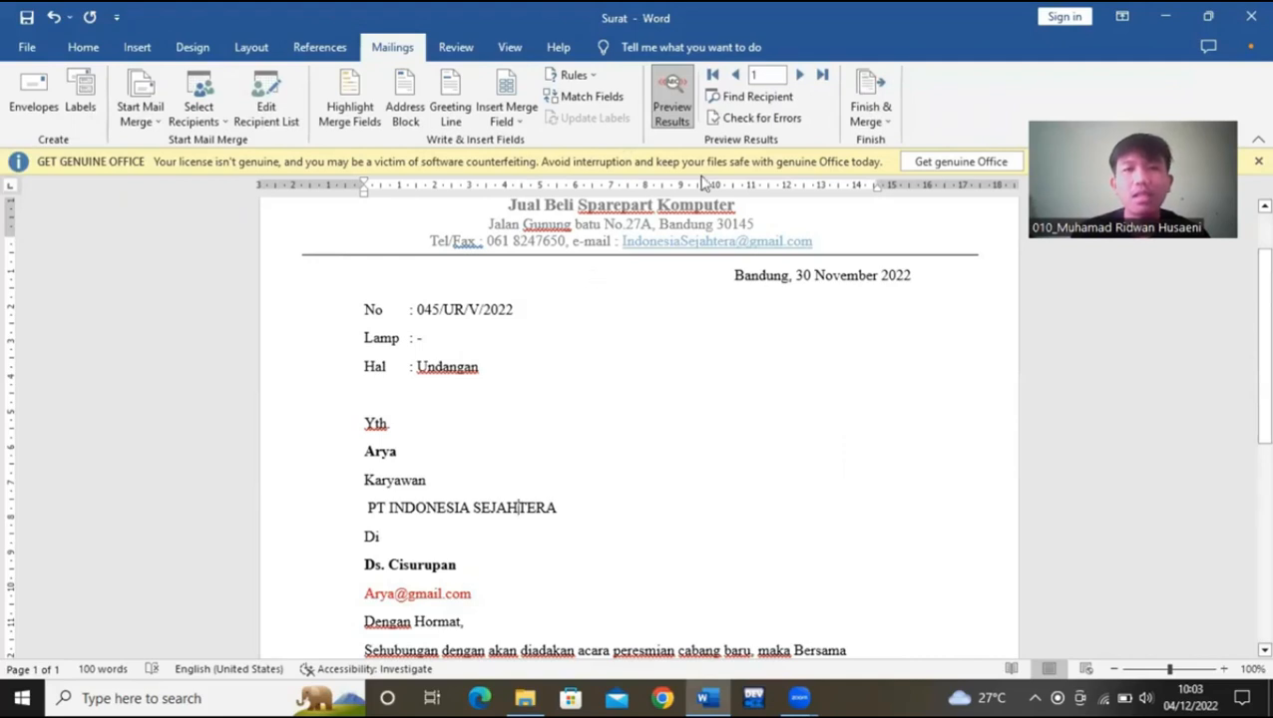
left_click(799, 76)
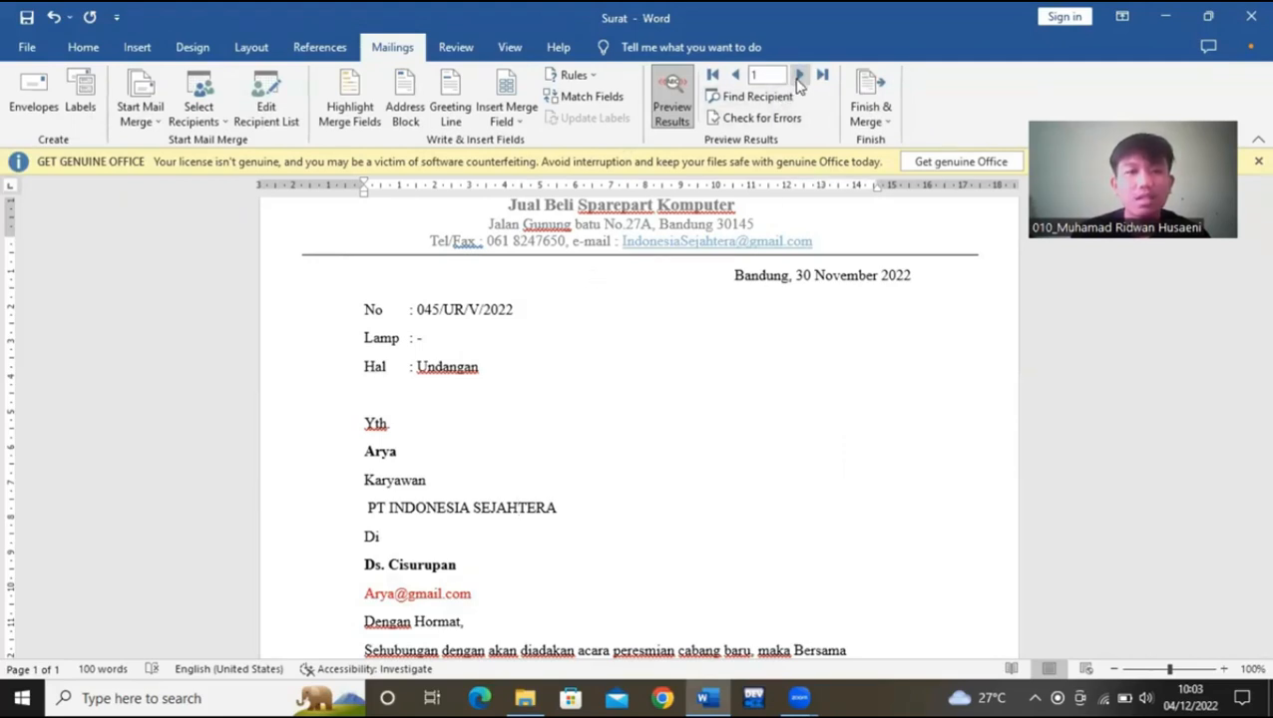
left_click(799, 76)
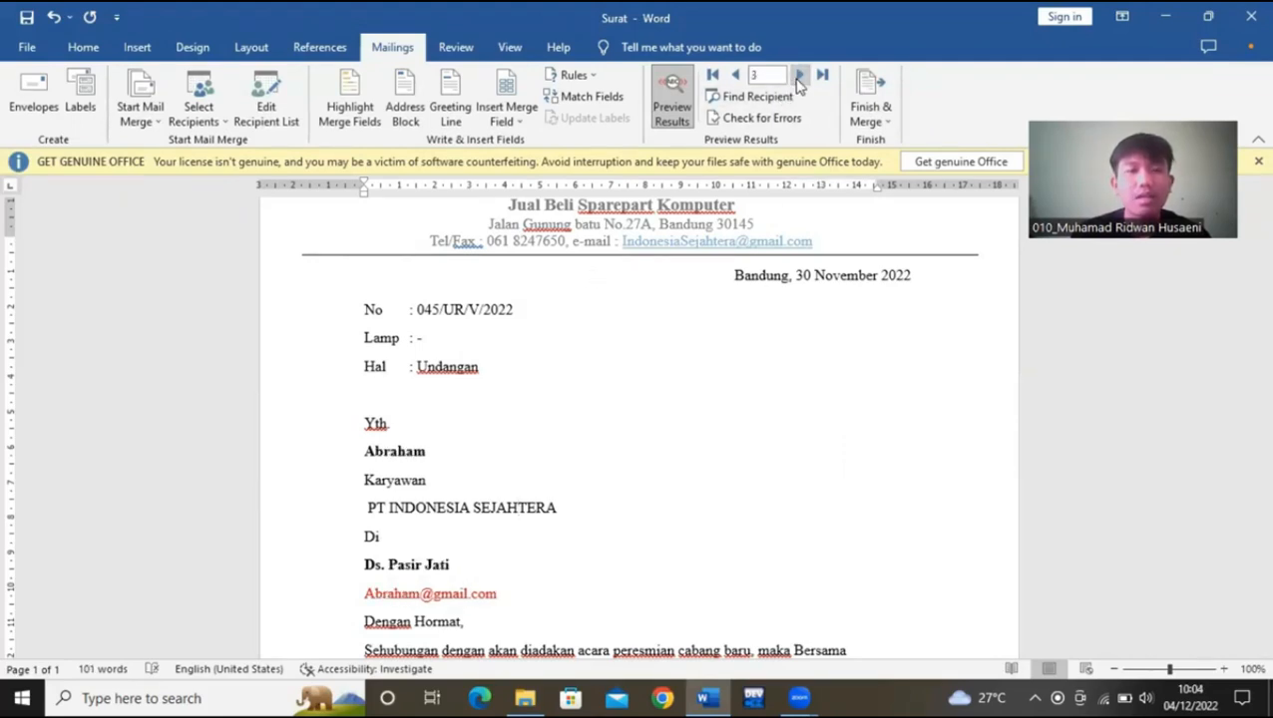
left_click(799, 75)
left_click(799, 76)
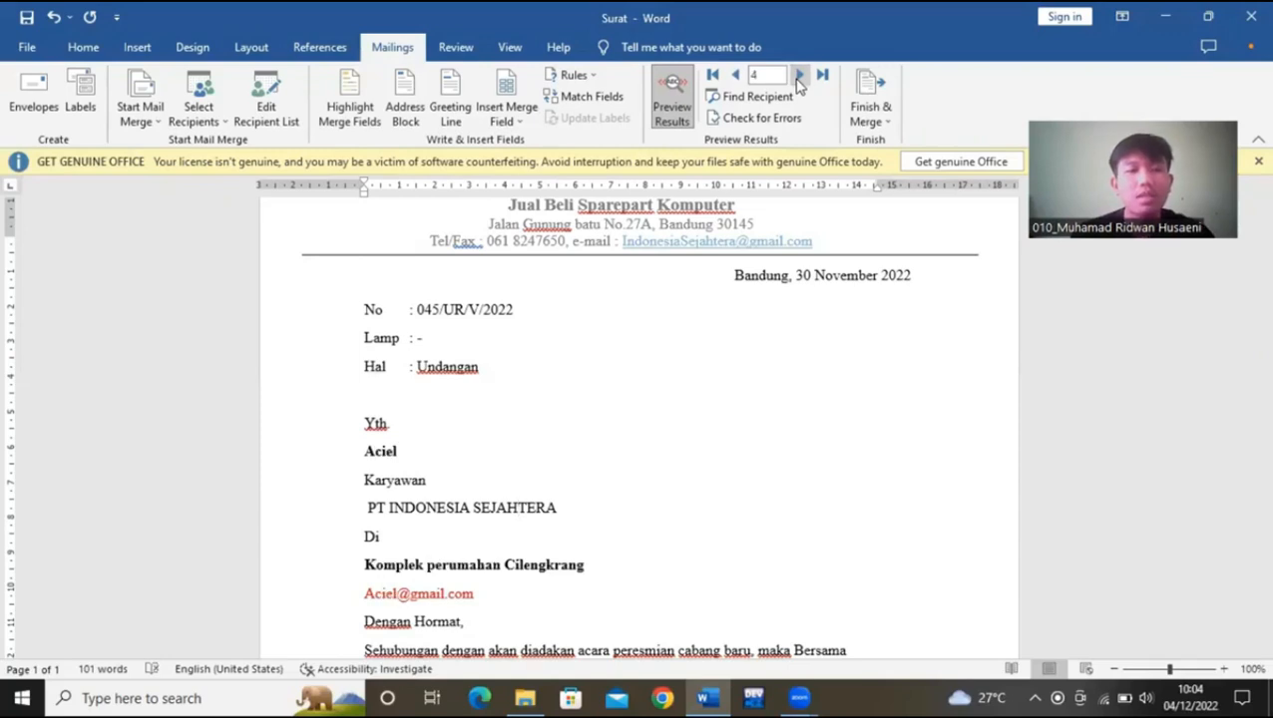
left_click(799, 76)
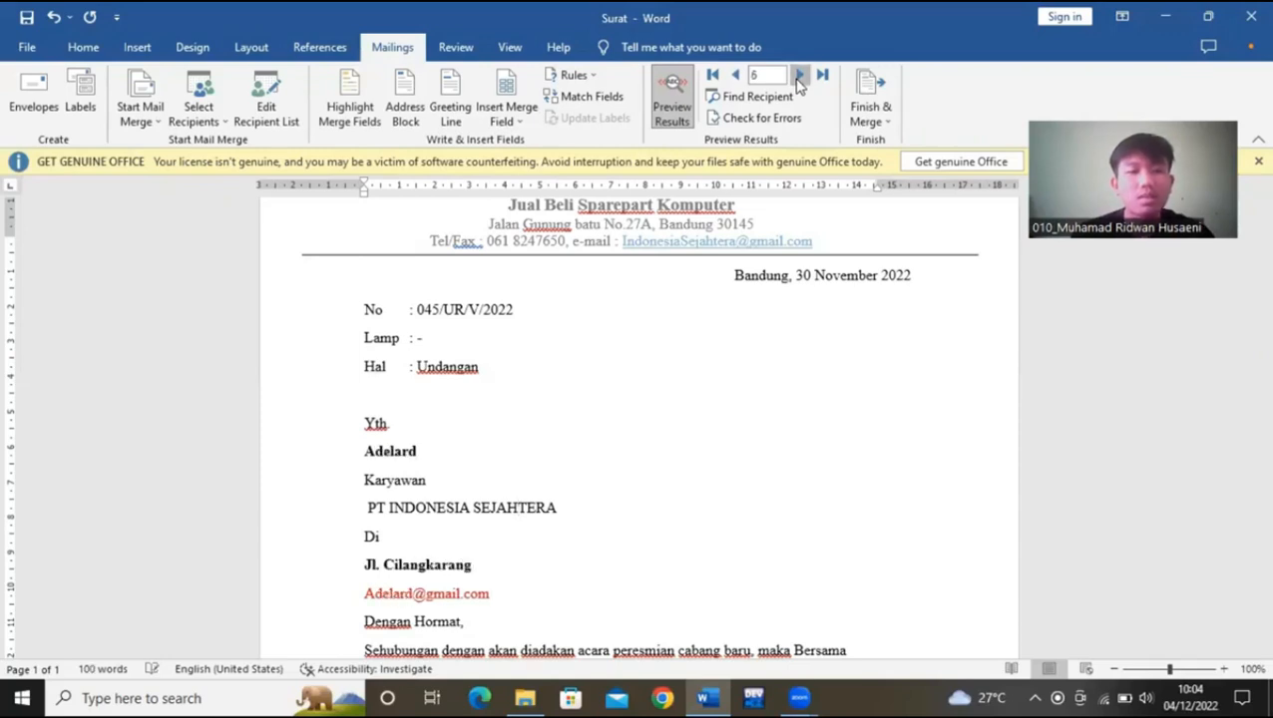
left_click(799, 76)
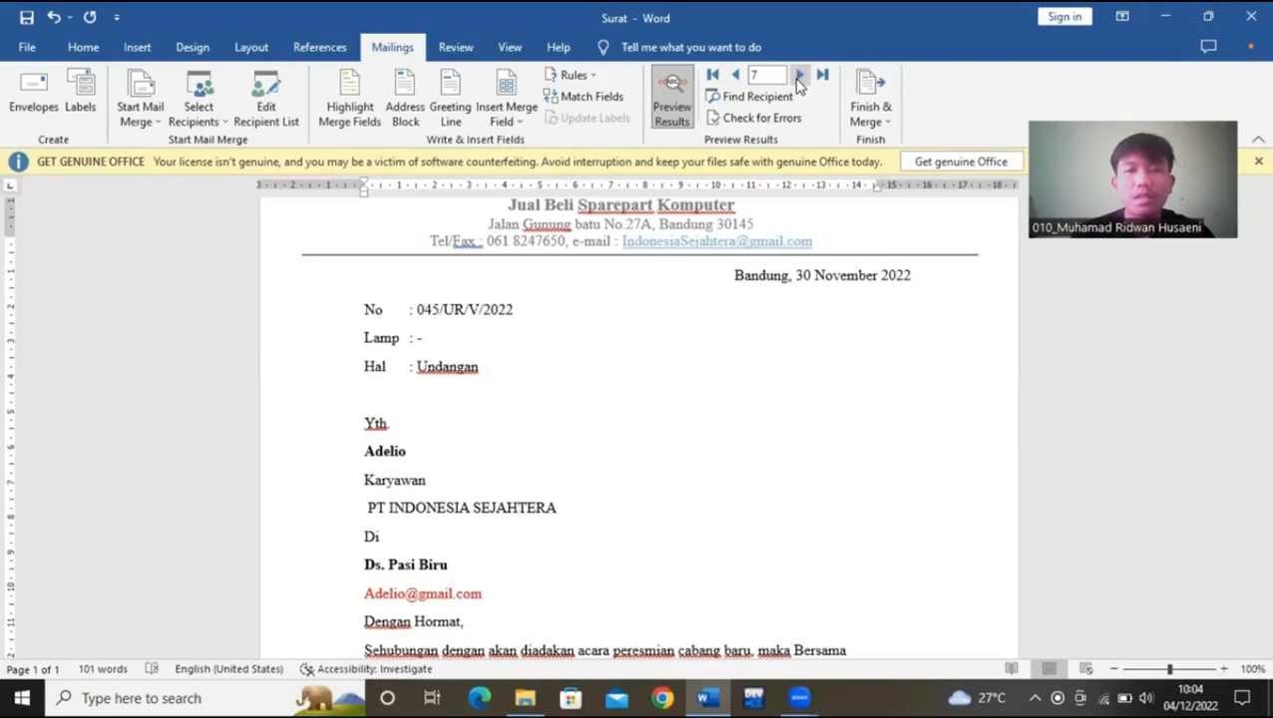
left_click(822, 75)
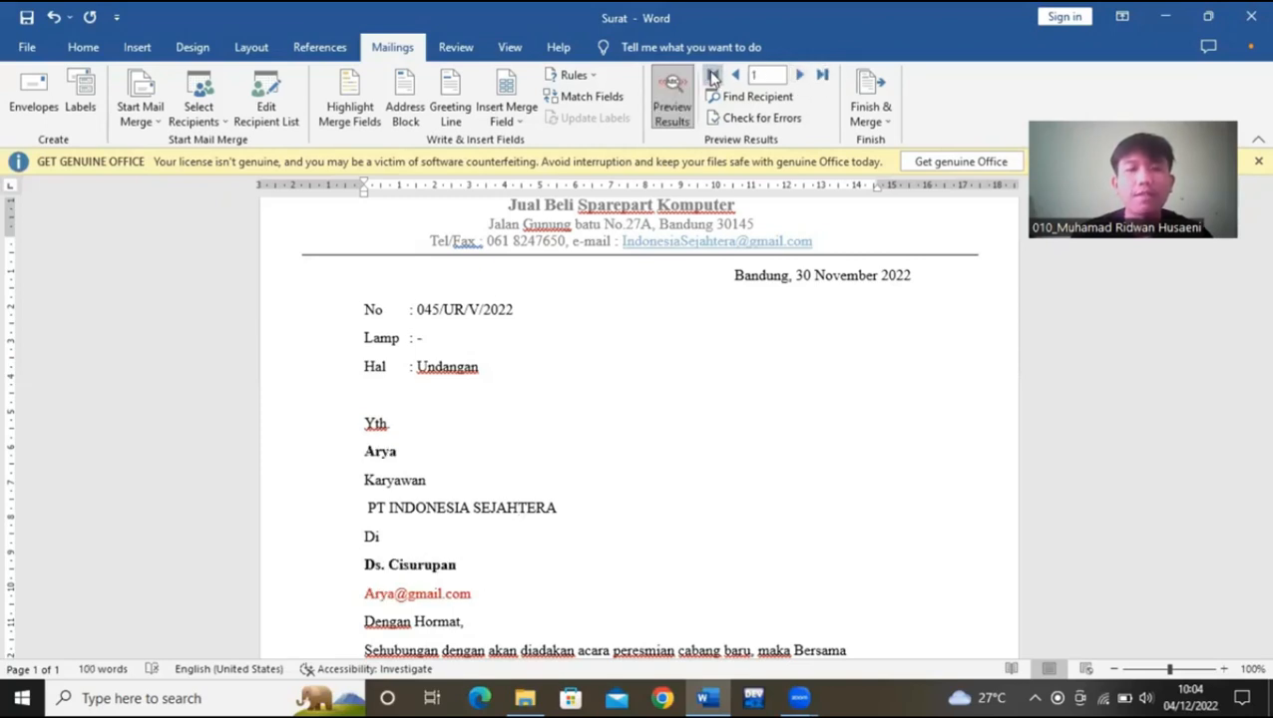
left_click(821, 75)
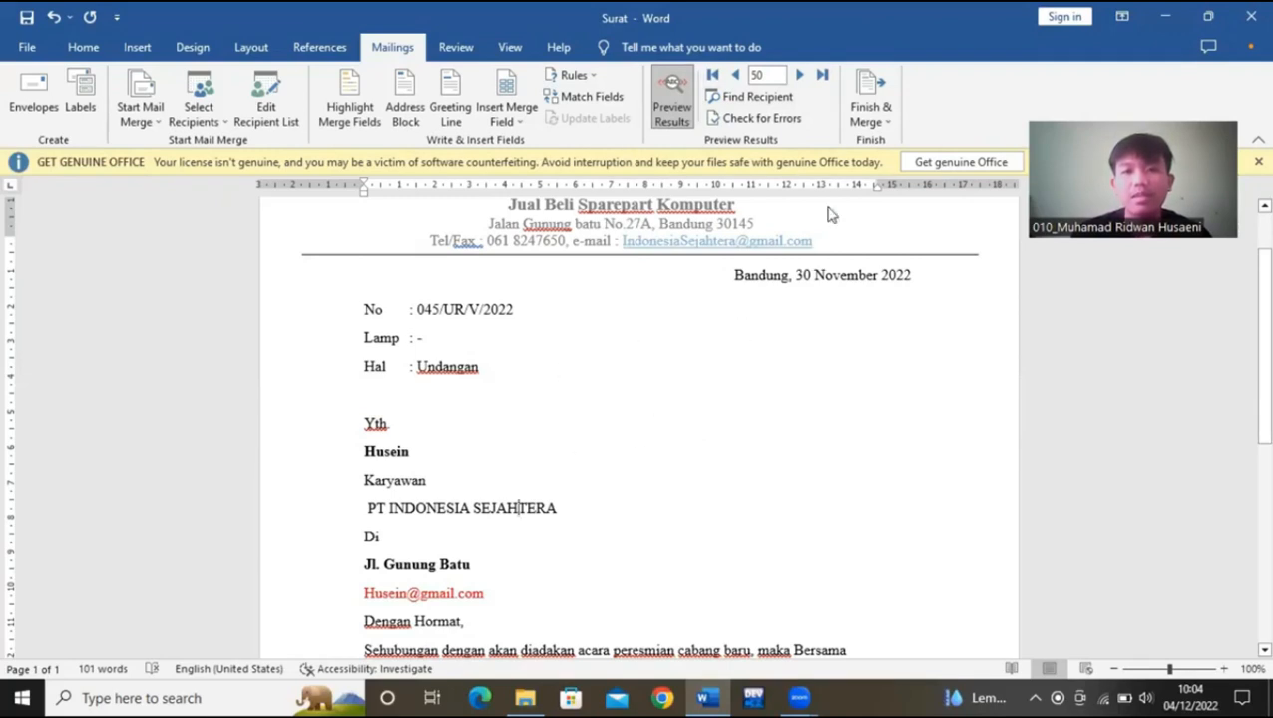
left_click(856, 118)
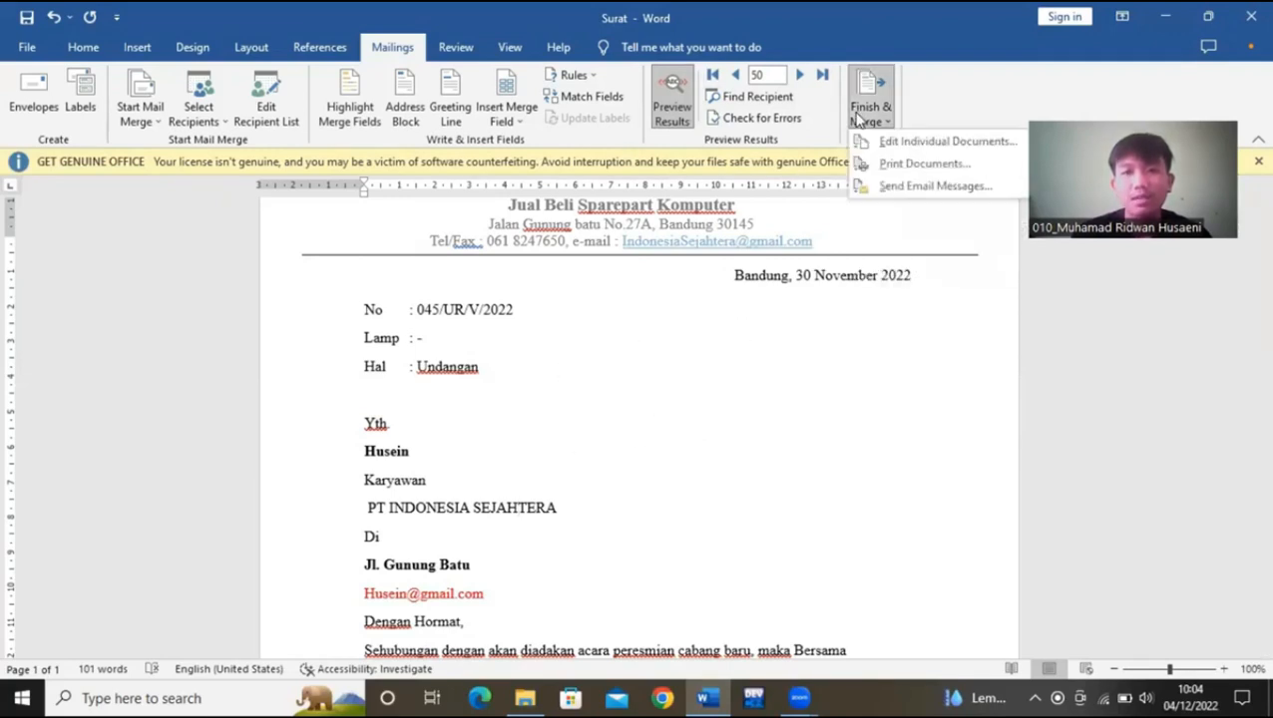
left_click(920, 164)
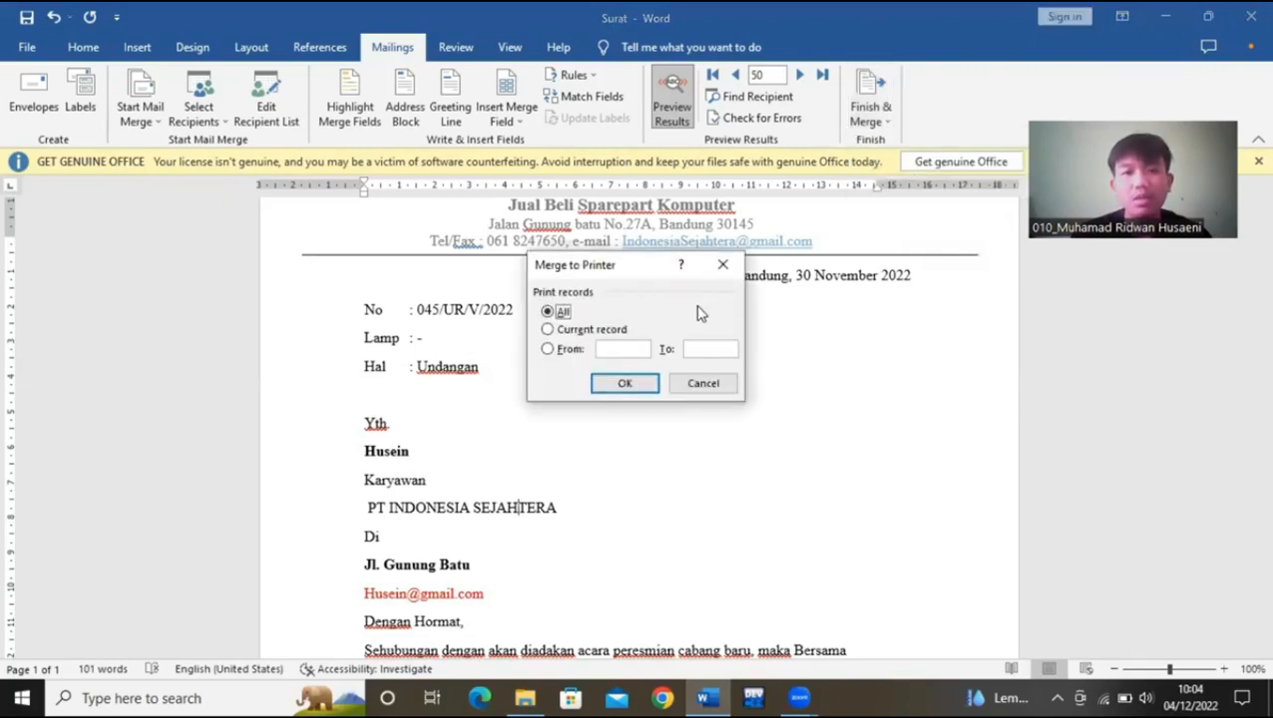
left_click(548, 332)
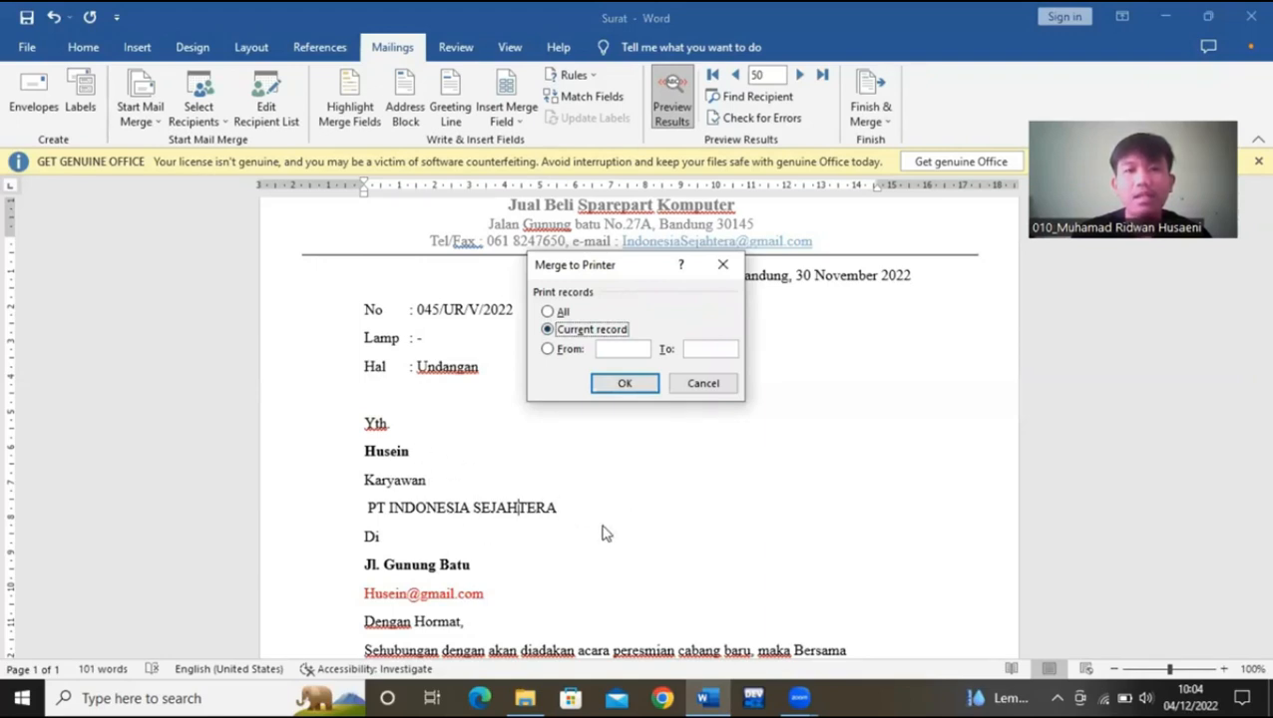
left_click(547, 353)
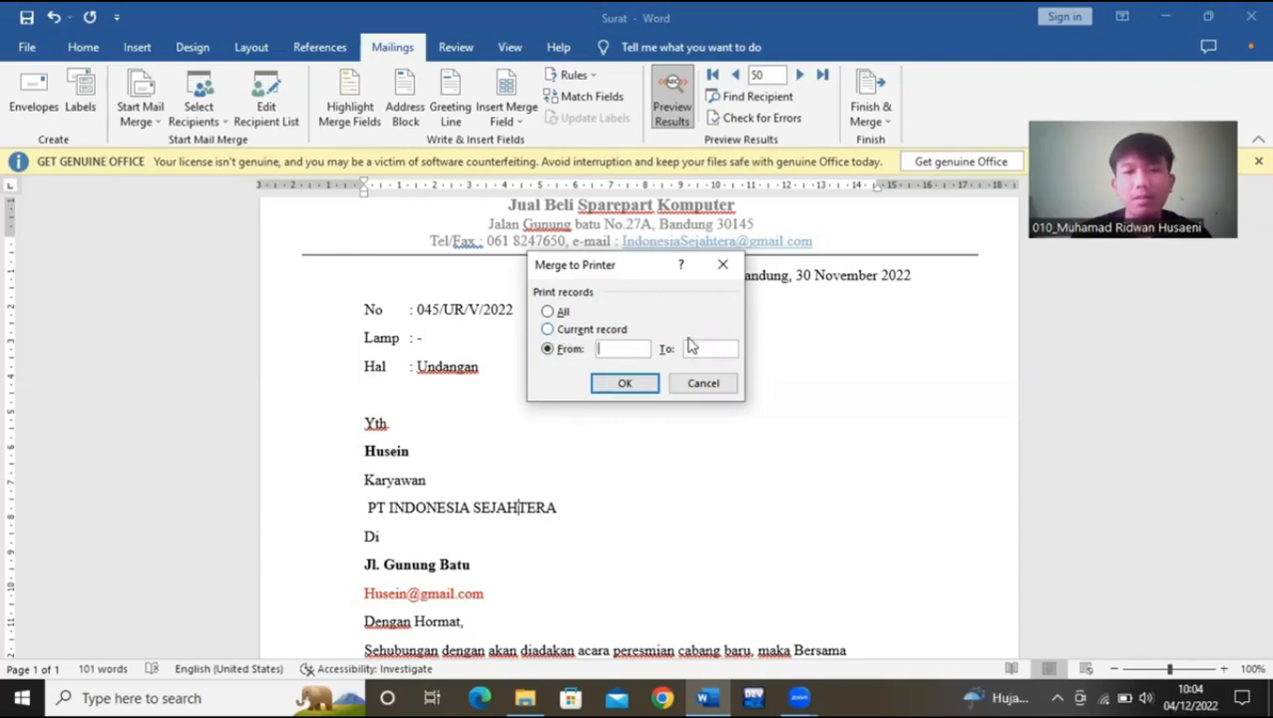
type("3")
left_click(696, 349)
type("2")
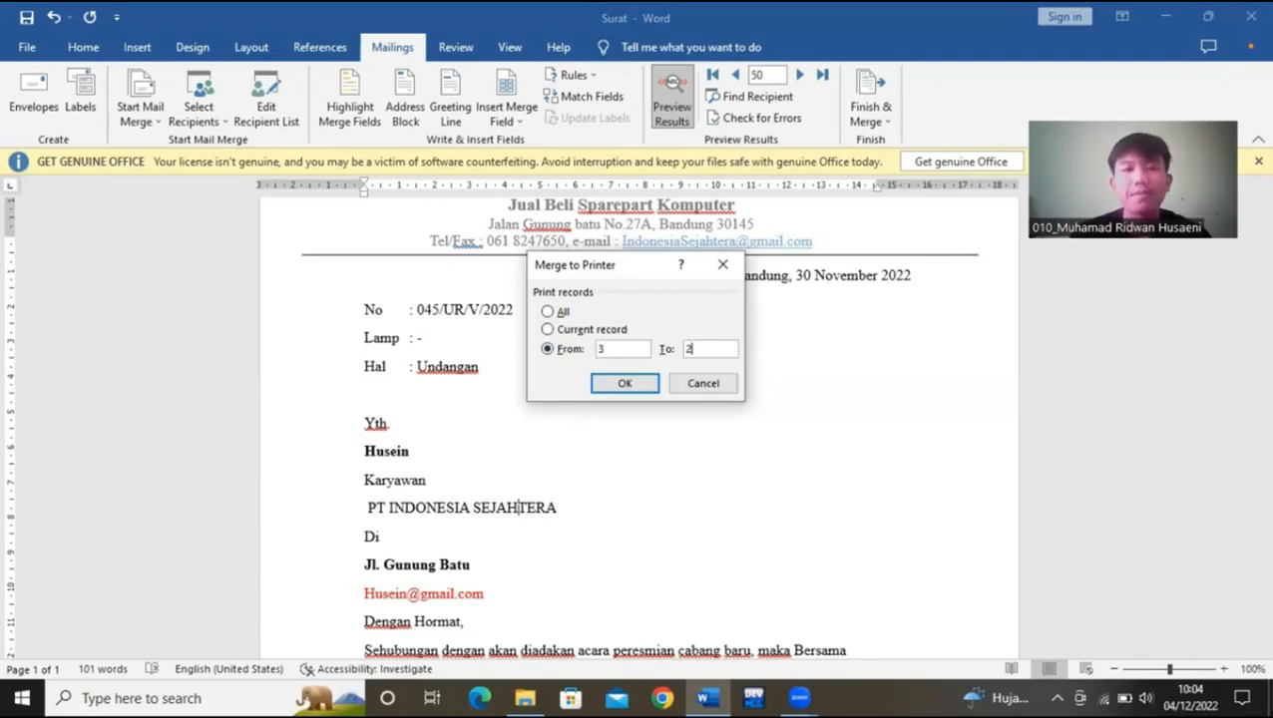
left_click(718, 381)
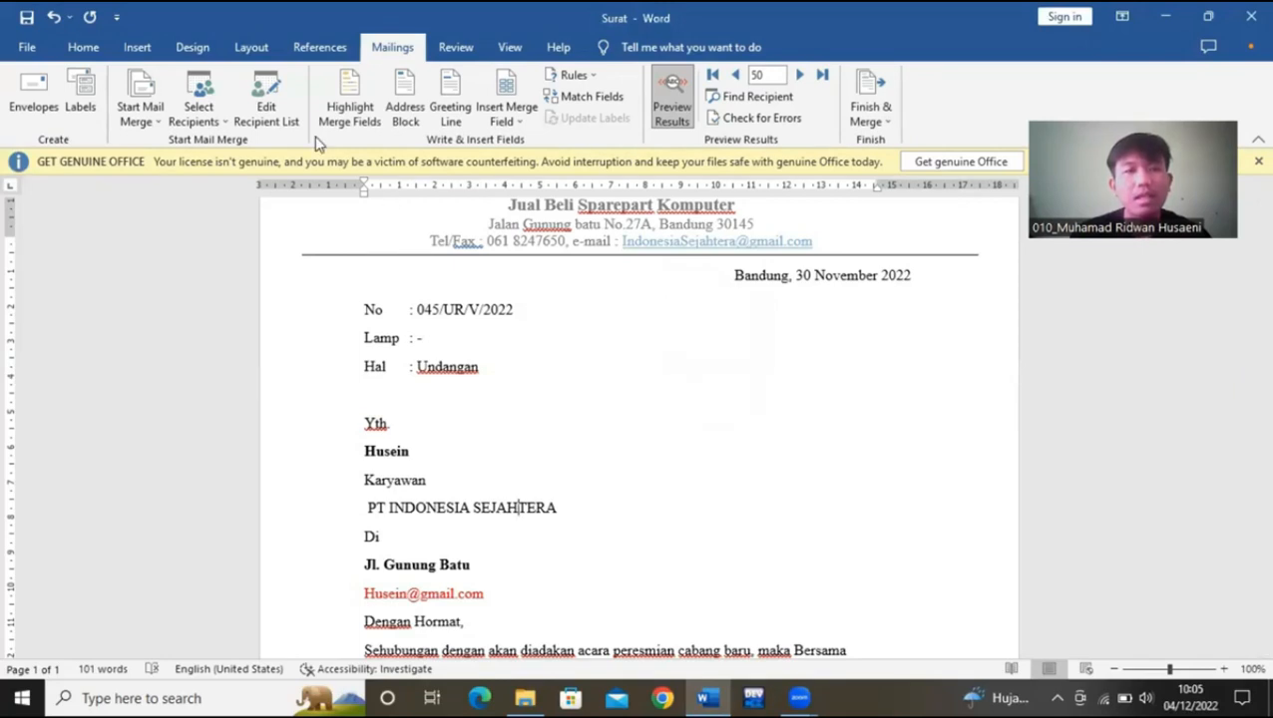
- Open the mail merge recipient list's data source, Daftar nama.xlsx, for editing
left_click(279, 127)
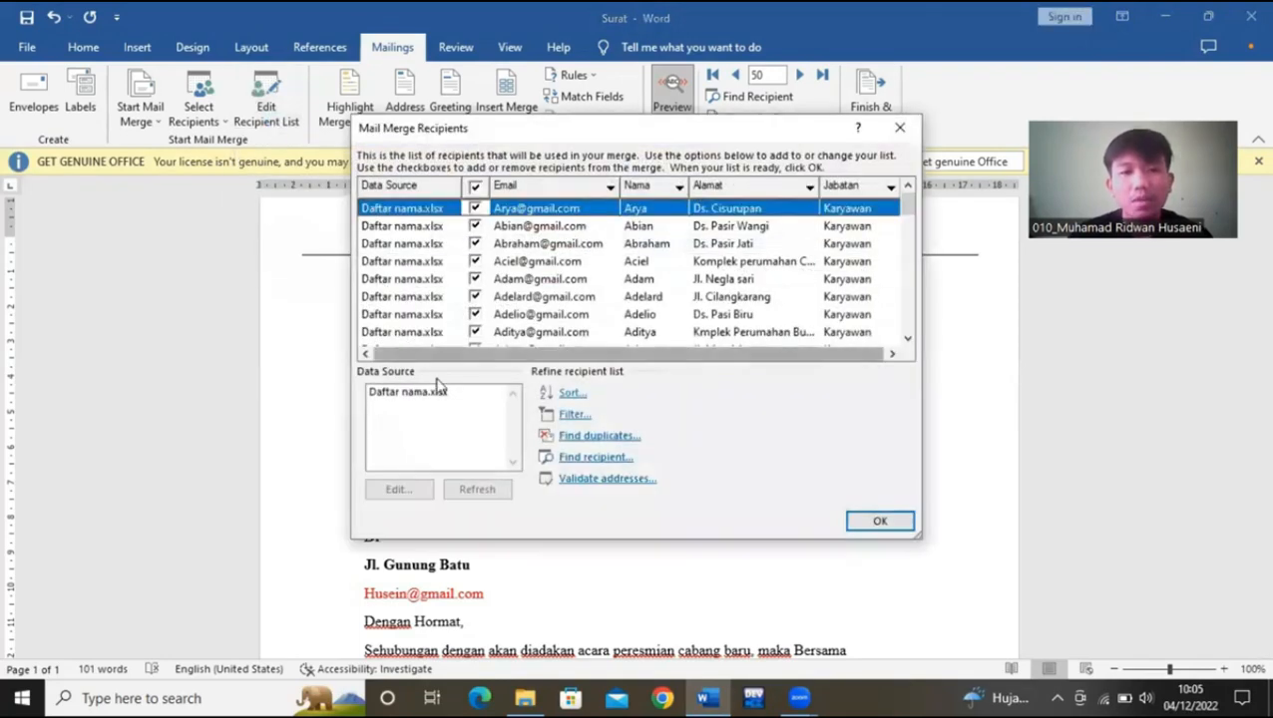
left_click(451, 397)
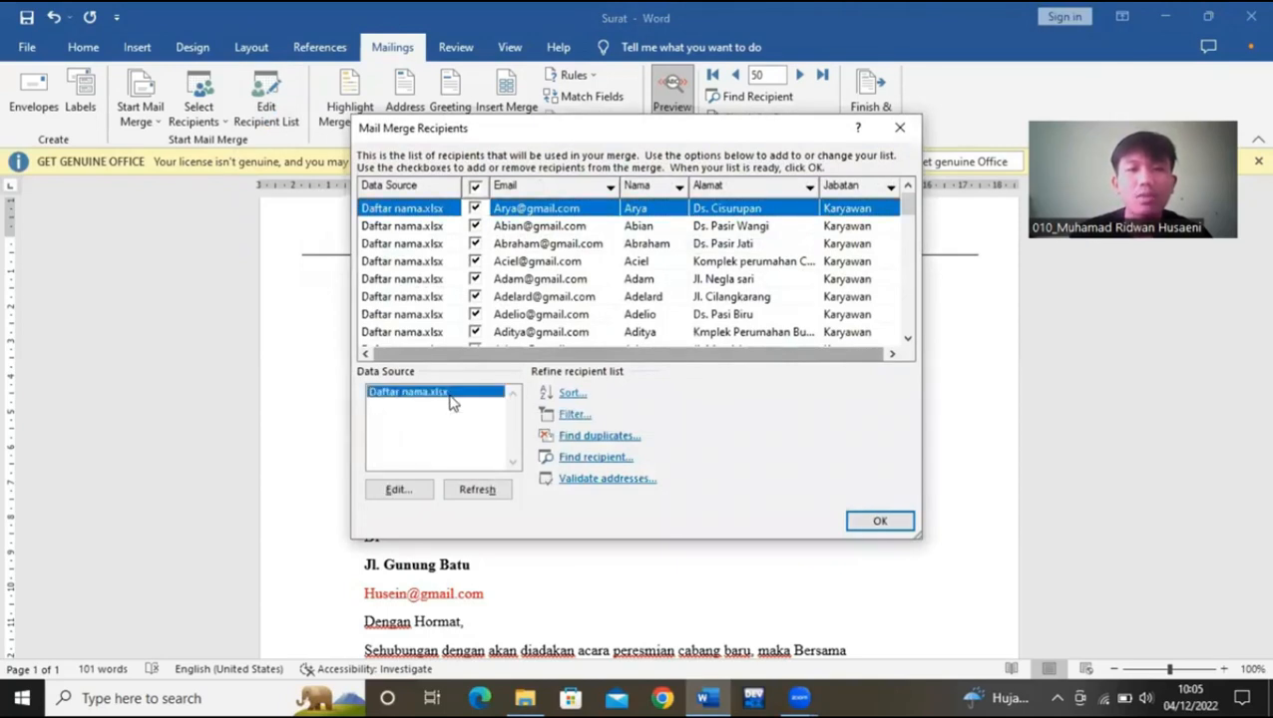
left_click(420, 230)
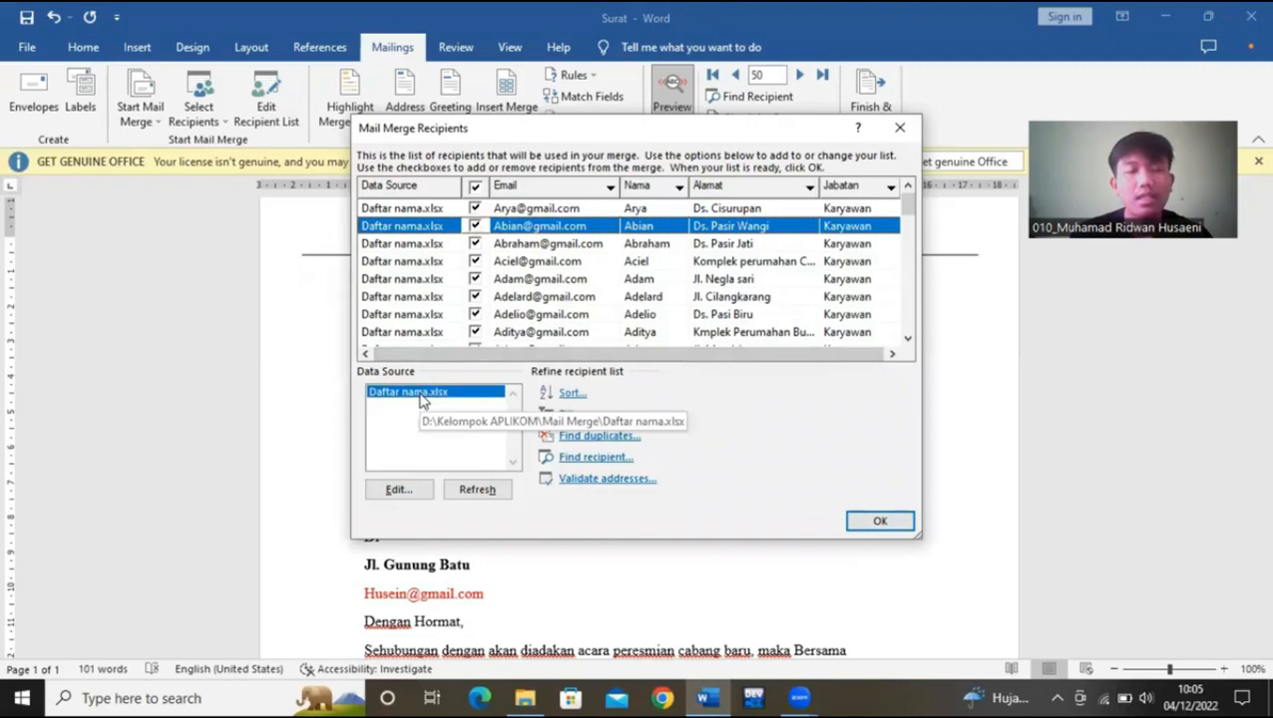
left_click(398, 490)
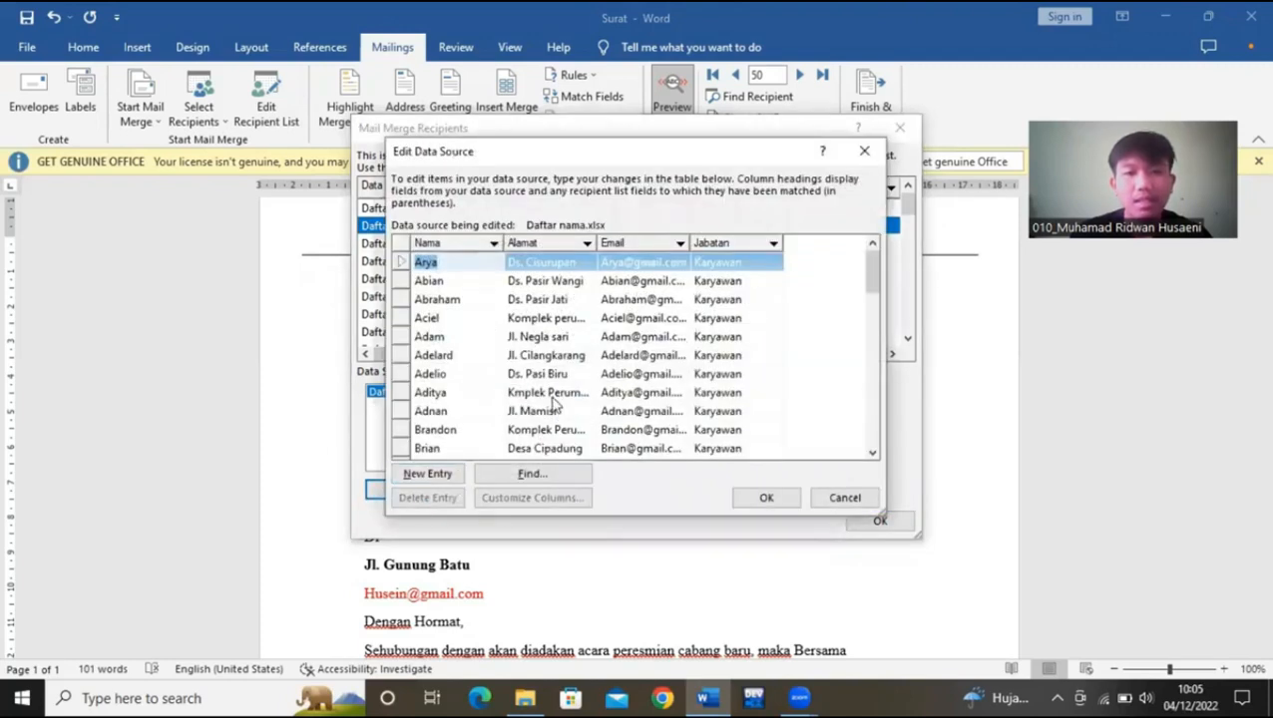
- Replace the name in the first record of the data source with a new, capitalised recipient name
left_click(470, 262)
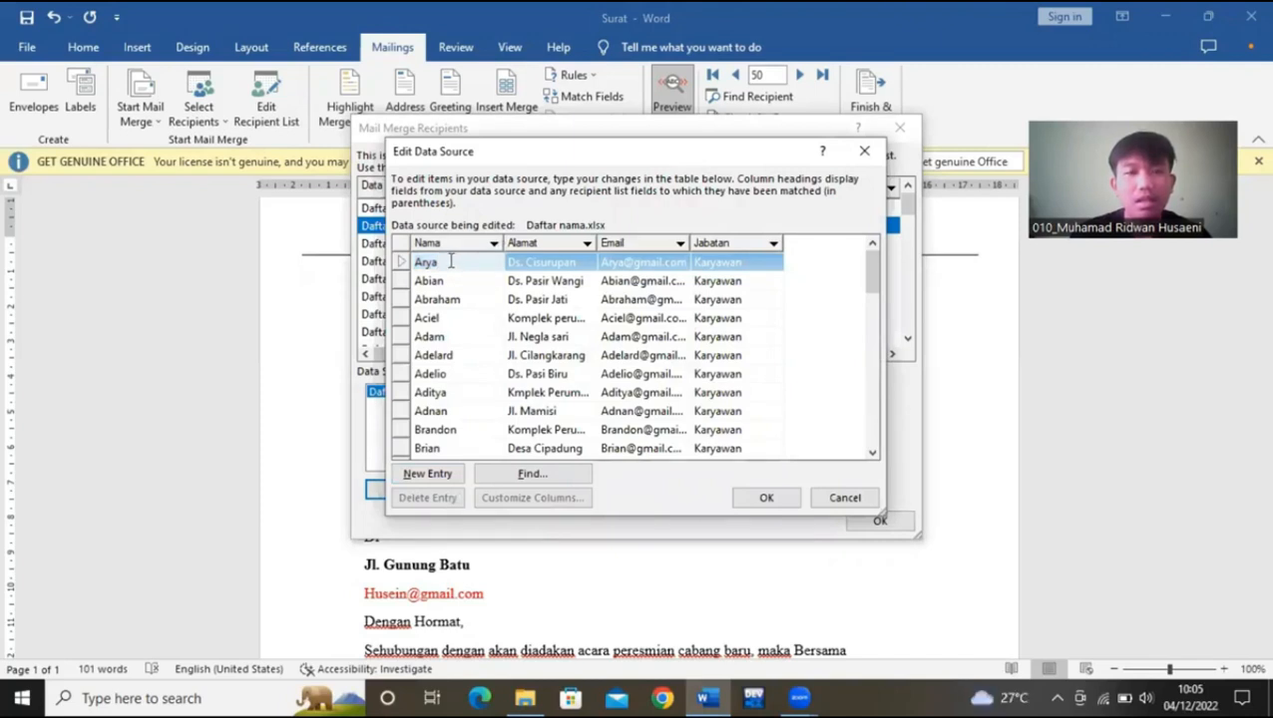
key("BackSpace")
key("BackSpace")
key("BackSpace")
key("BackSpace")
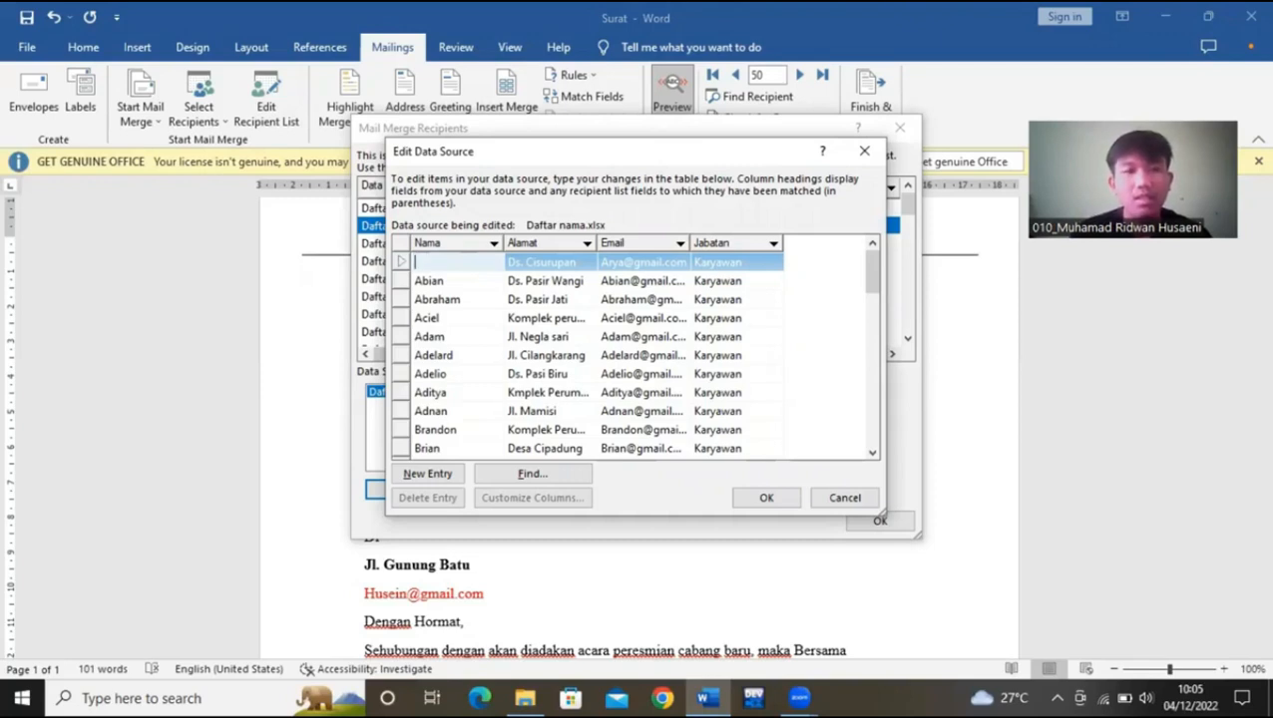
type("andi")
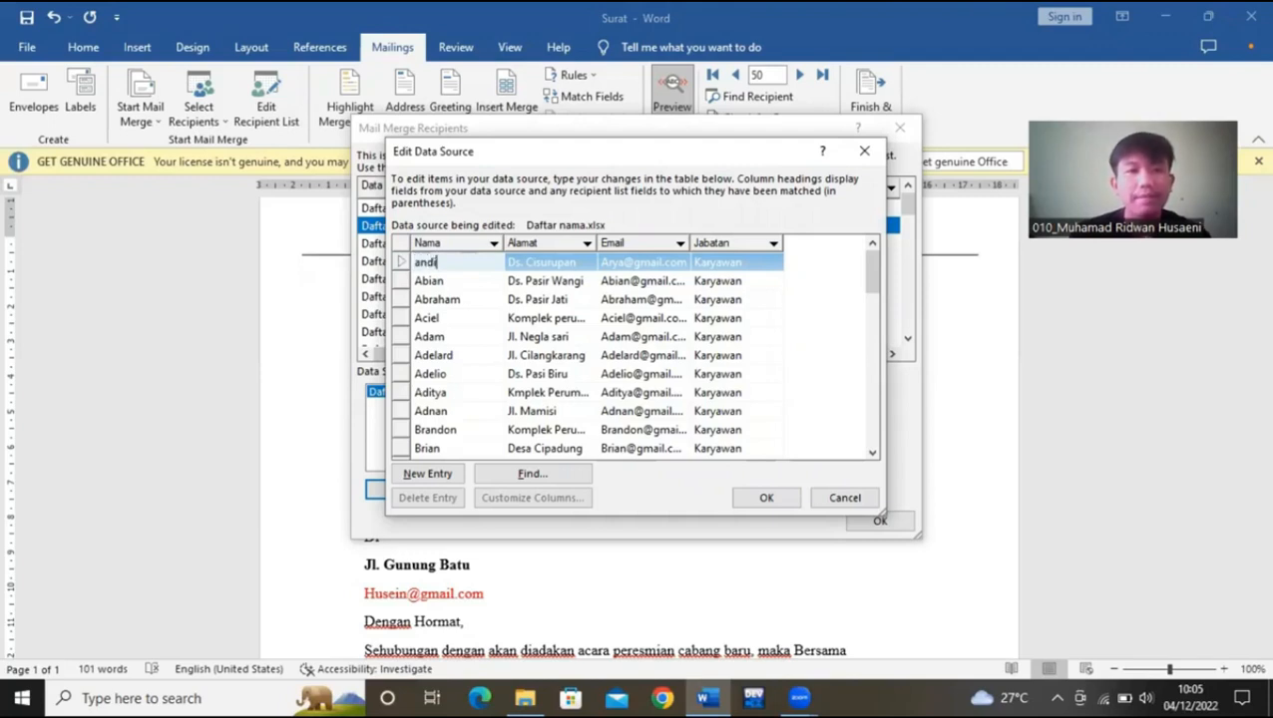
key("BackSpace")
key("BackSpace")
key("BackSpace")
key("BackSpace")
type("Andi")
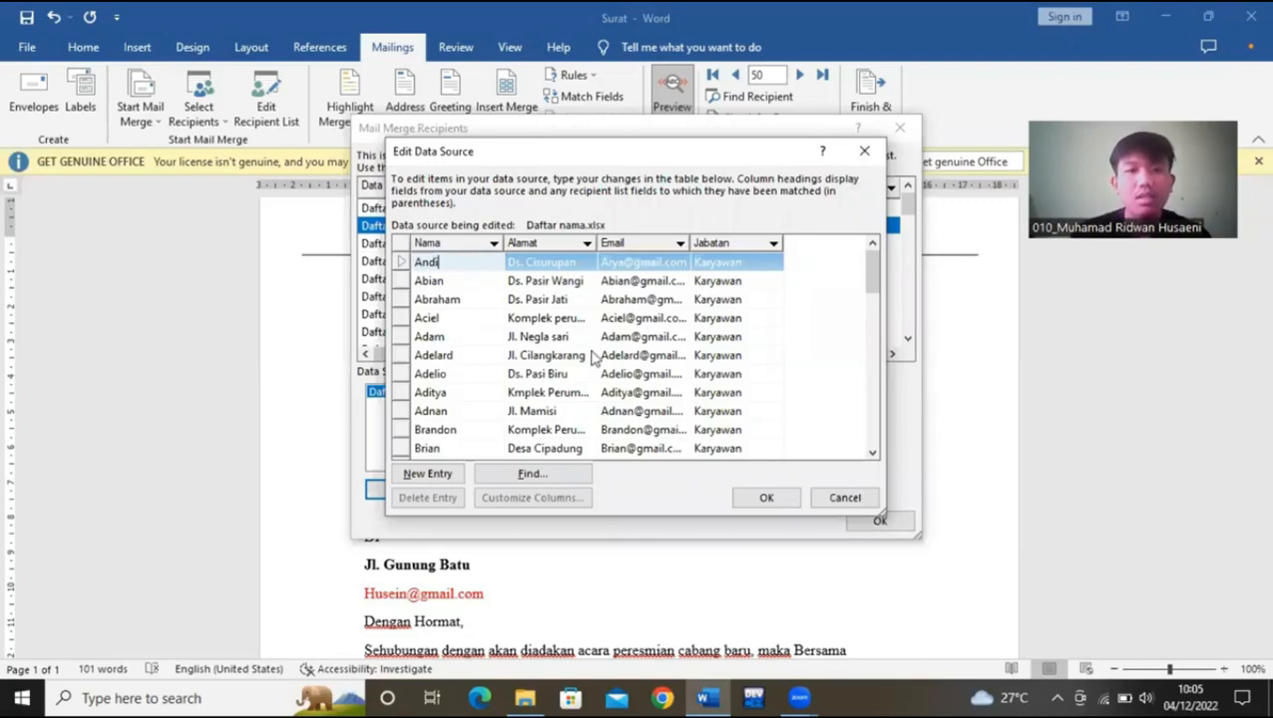
- Save the edited record to Daftar nama.xlsx, update the recipient list and return to the letter
left_click(755, 498)
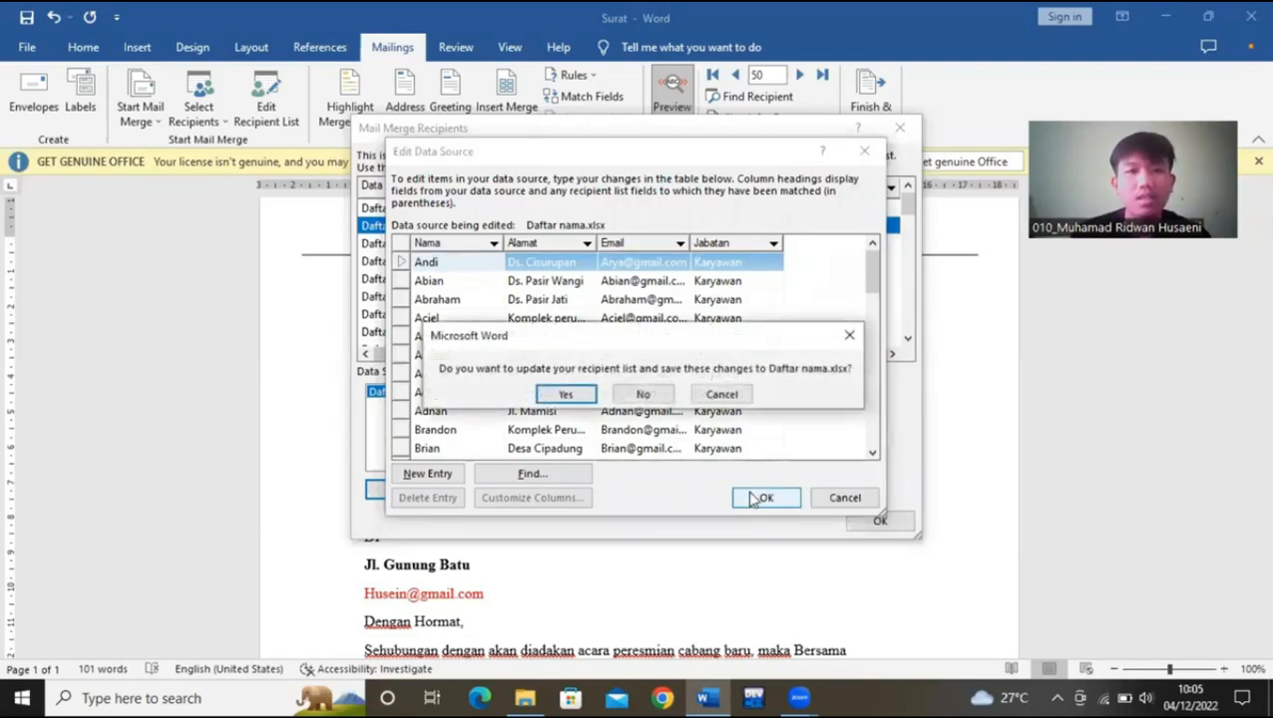
left_click(566, 395)
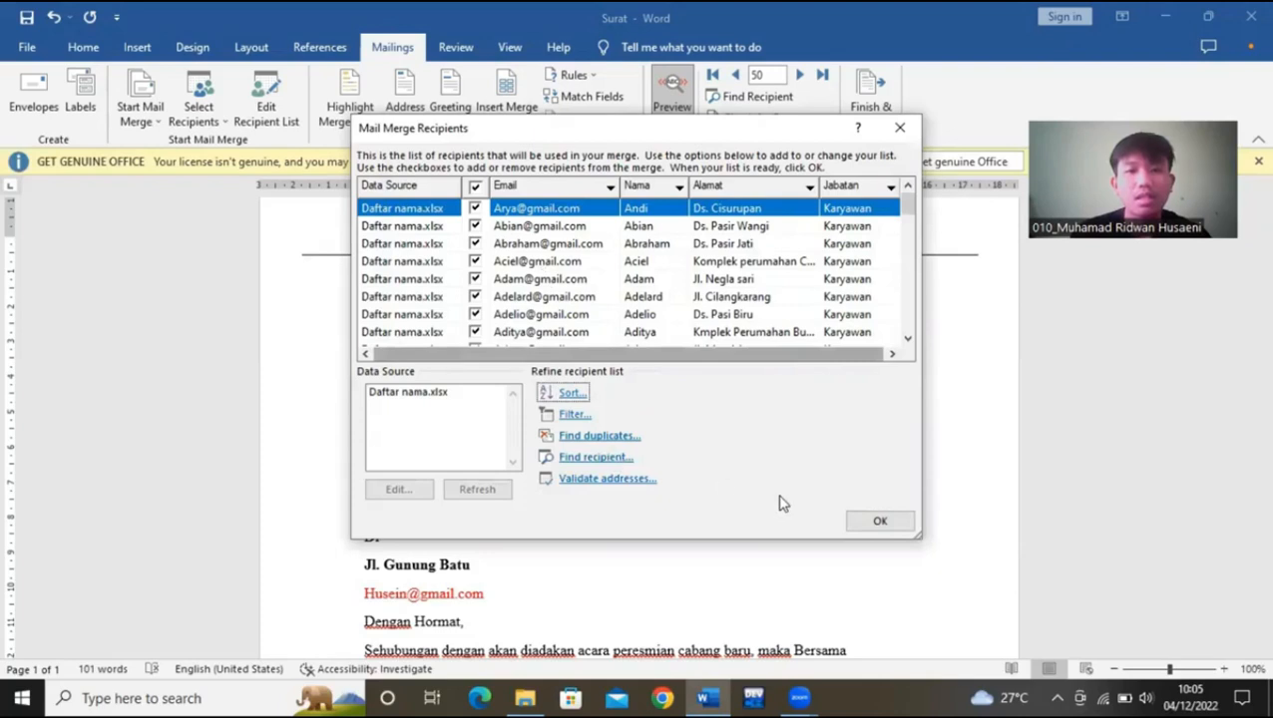
left_click(876, 524)
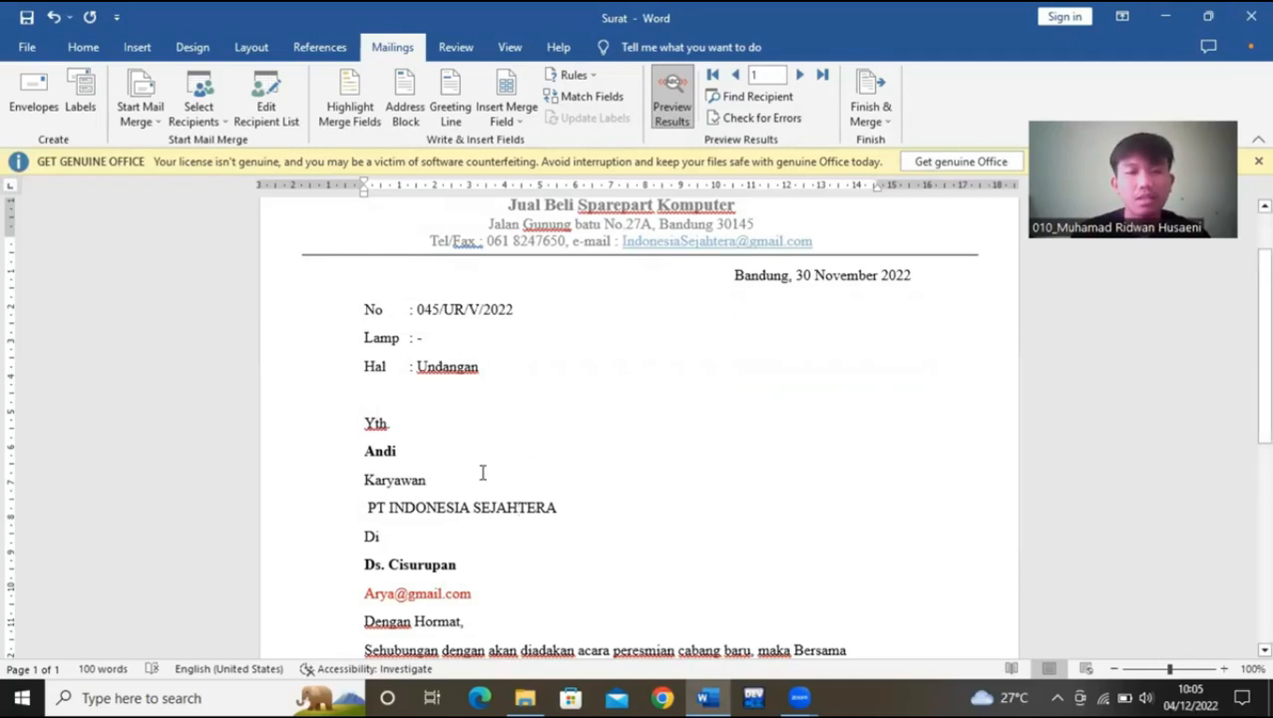
left_click(425, 407)
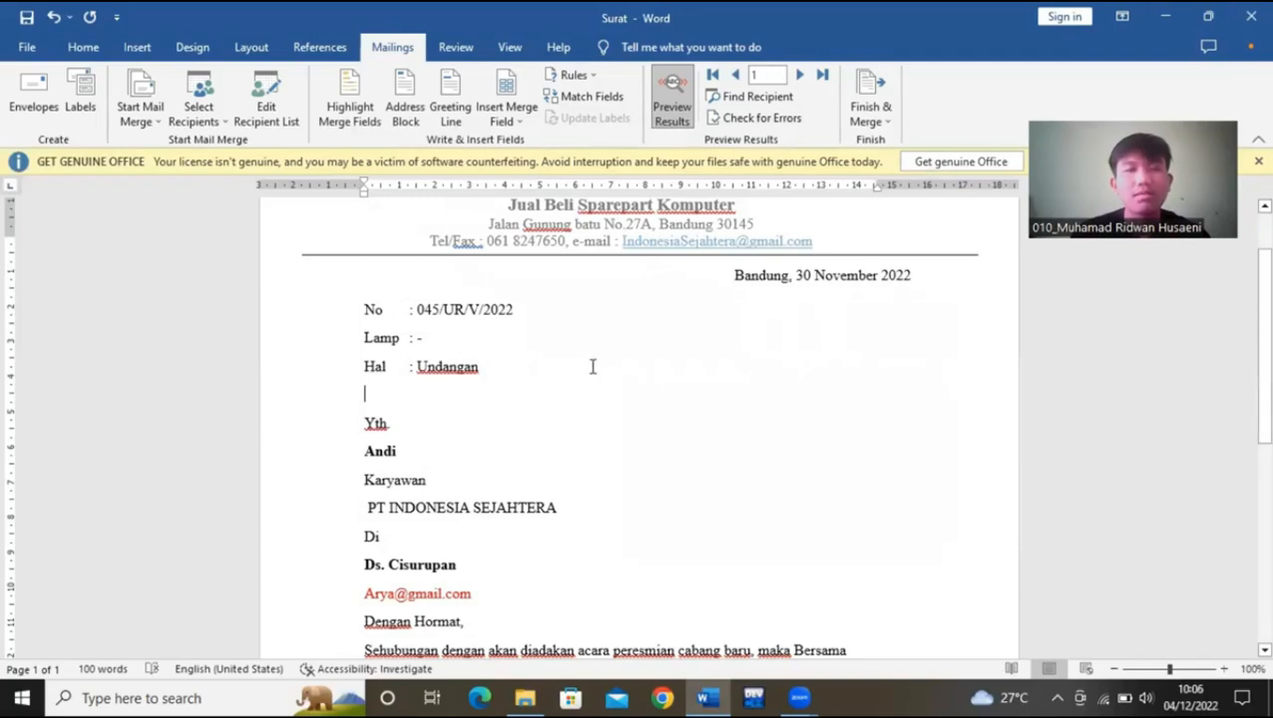
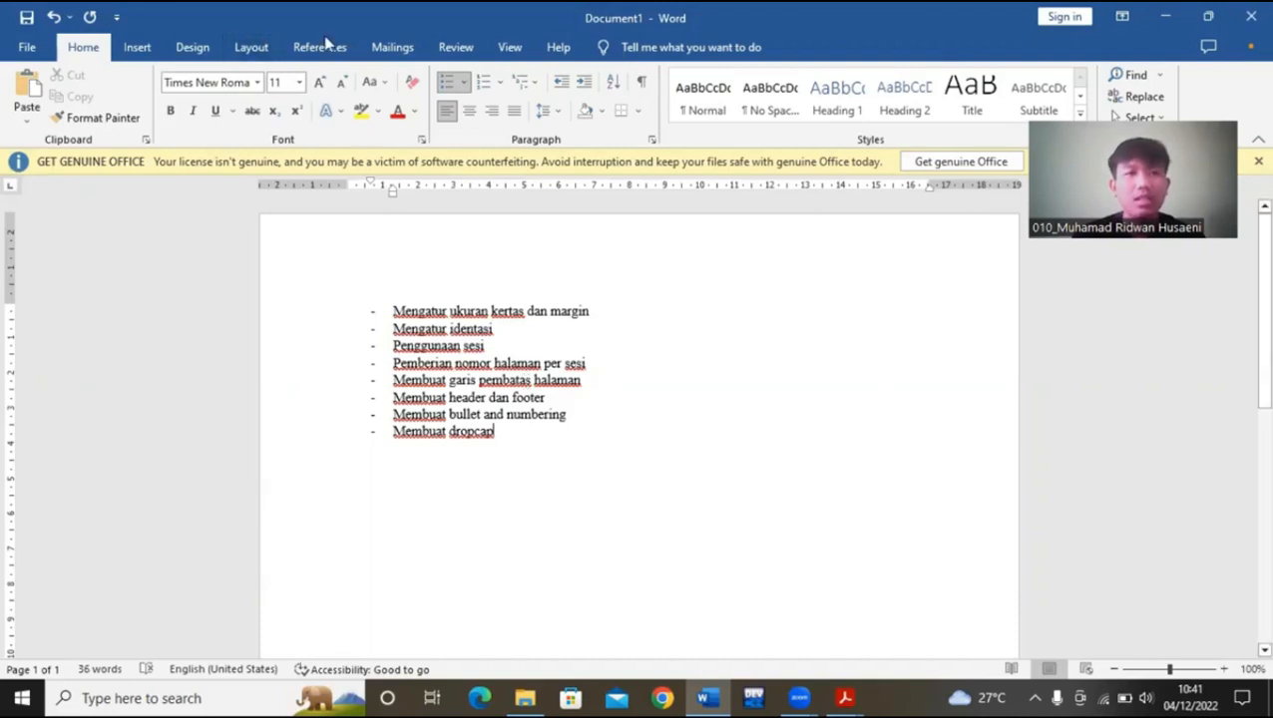
- Set the paper size of the Document1 topic list to A4
left_click(236, 49)
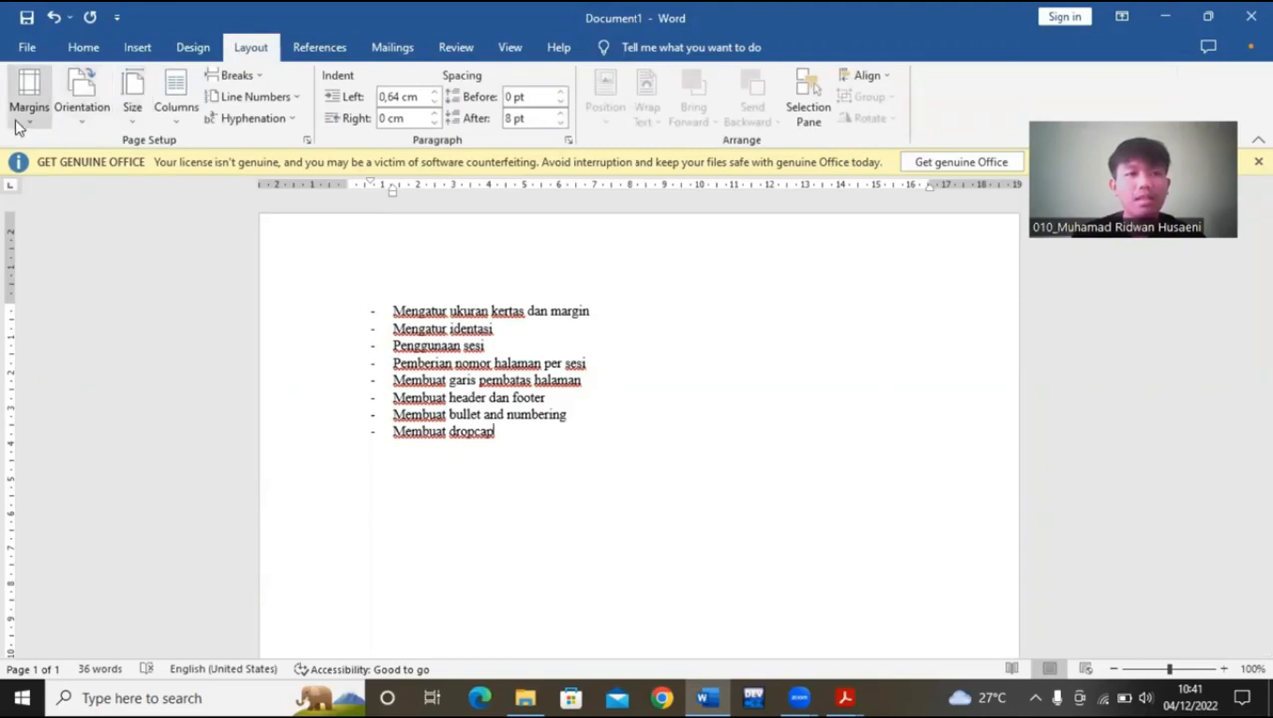
left_click(134, 110)
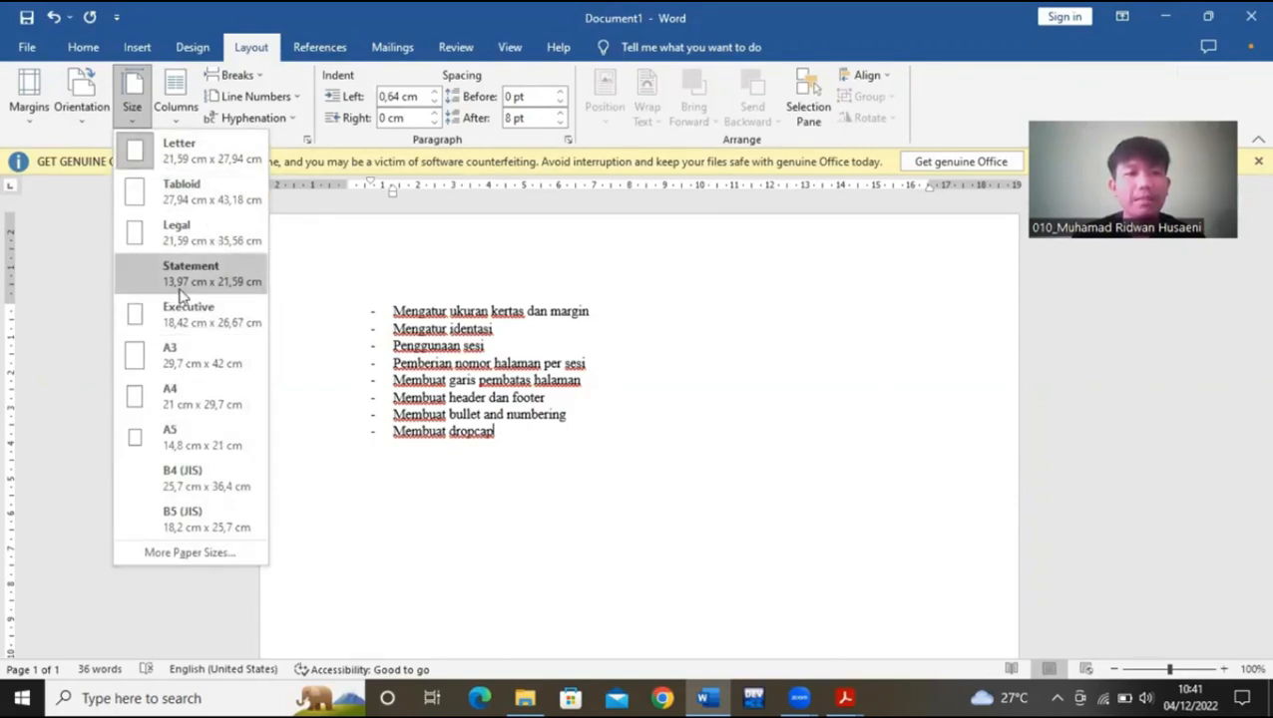
left_click(171, 396)
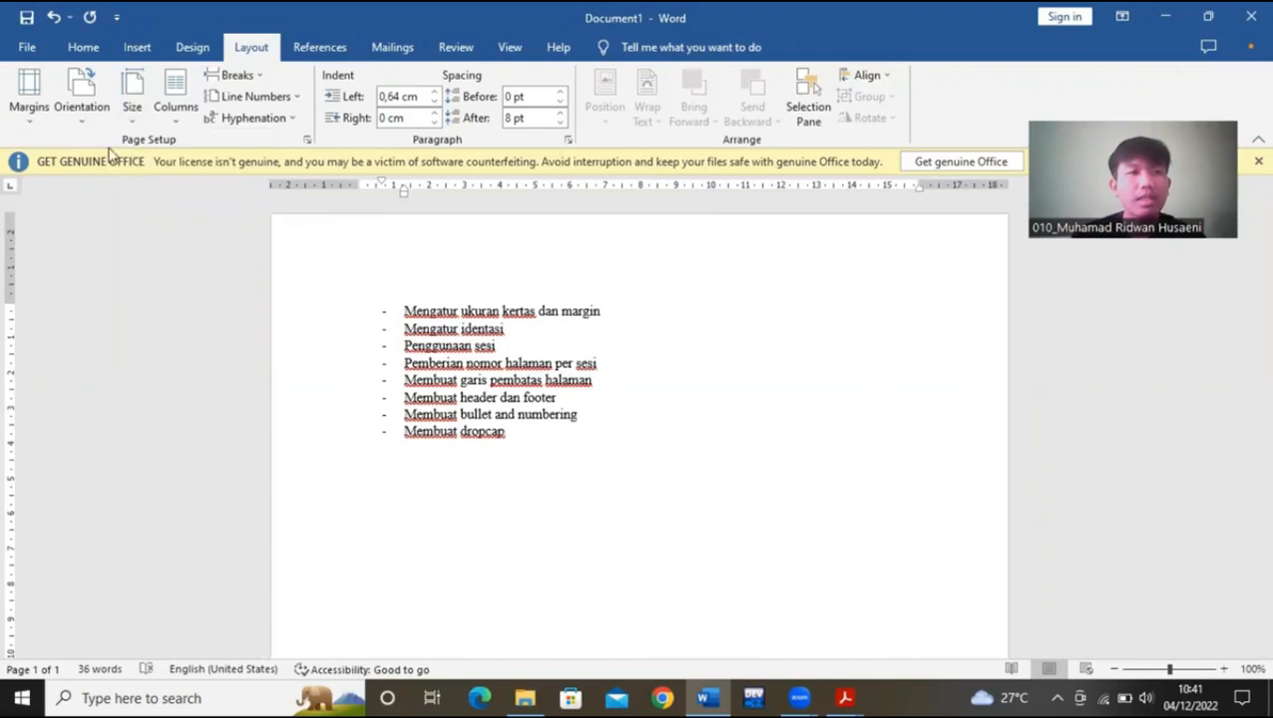
left_click(30, 100)
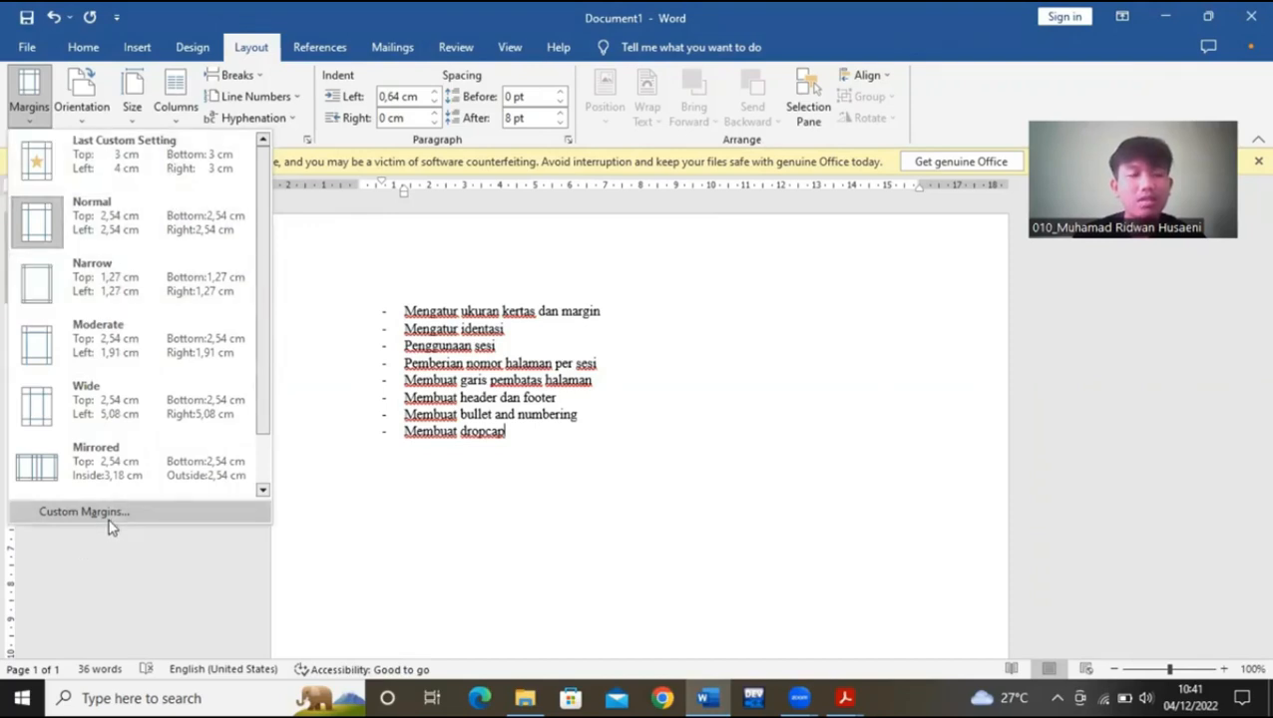
left_click(84, 513)
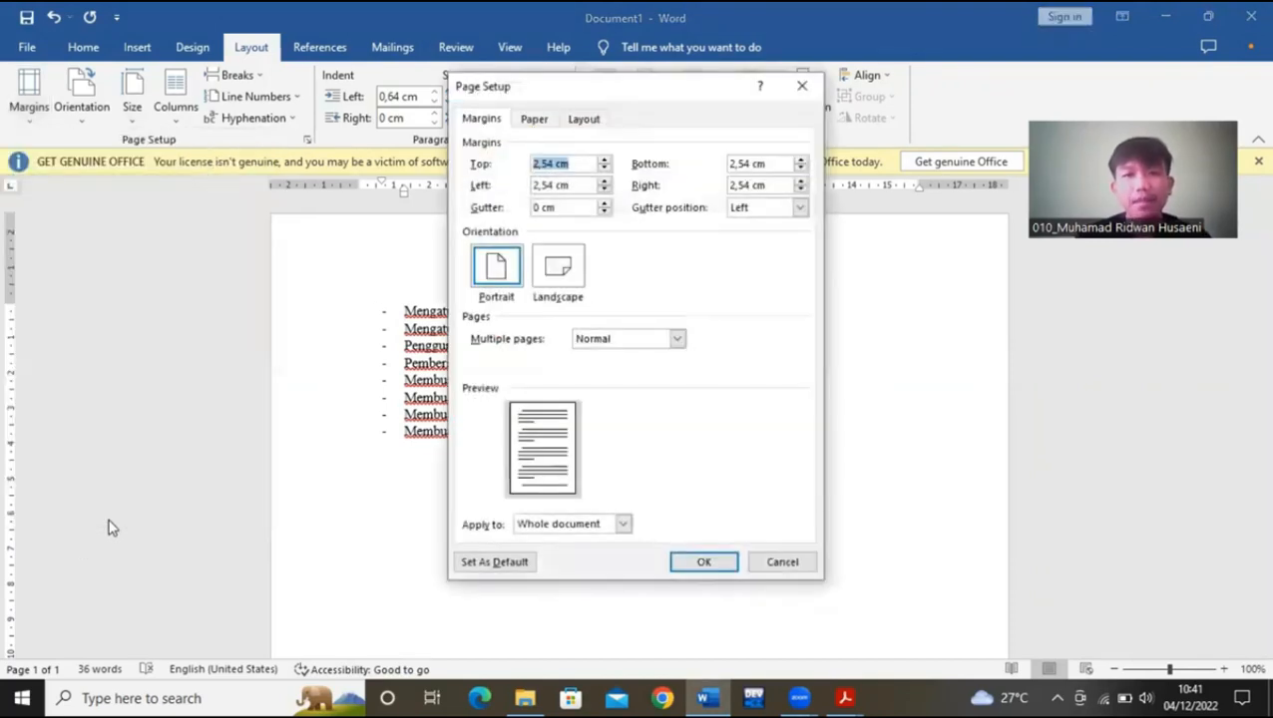
left_click(550, 166)
key("BackSpace")
key("BackSpace")
key("BackSpace")
key("BackSpace")
key("BackSpace")
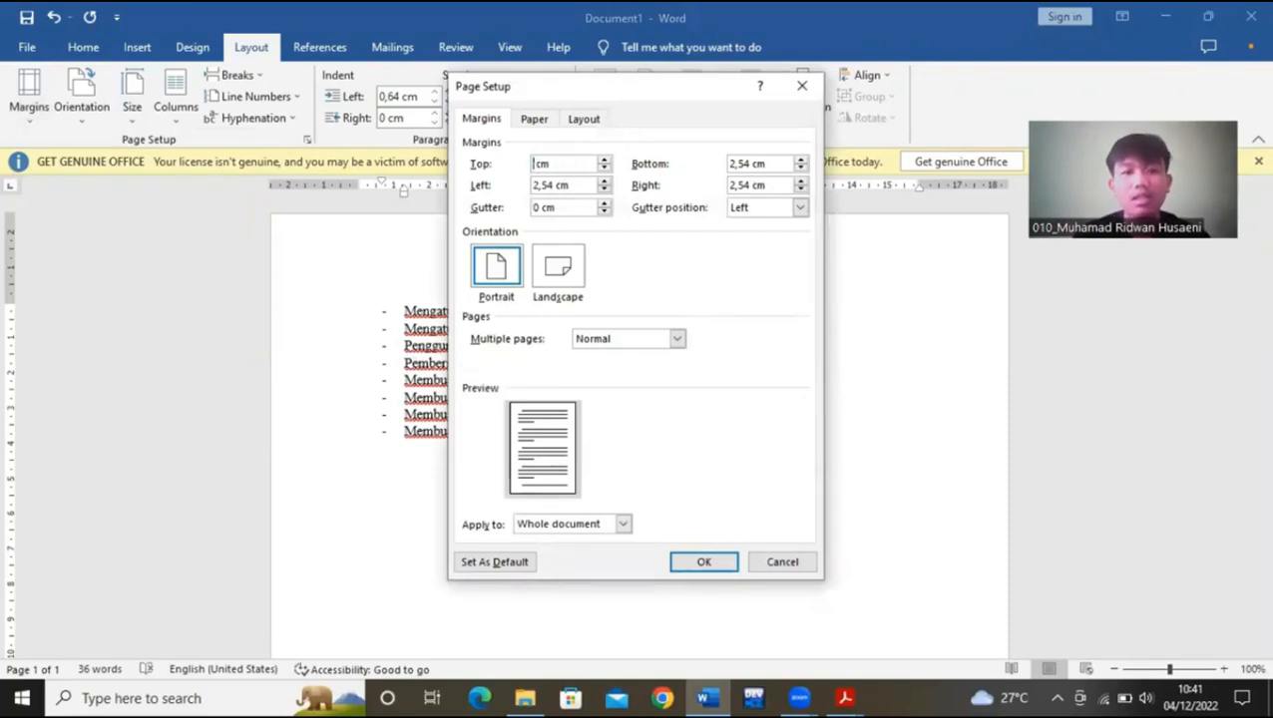
type("3")
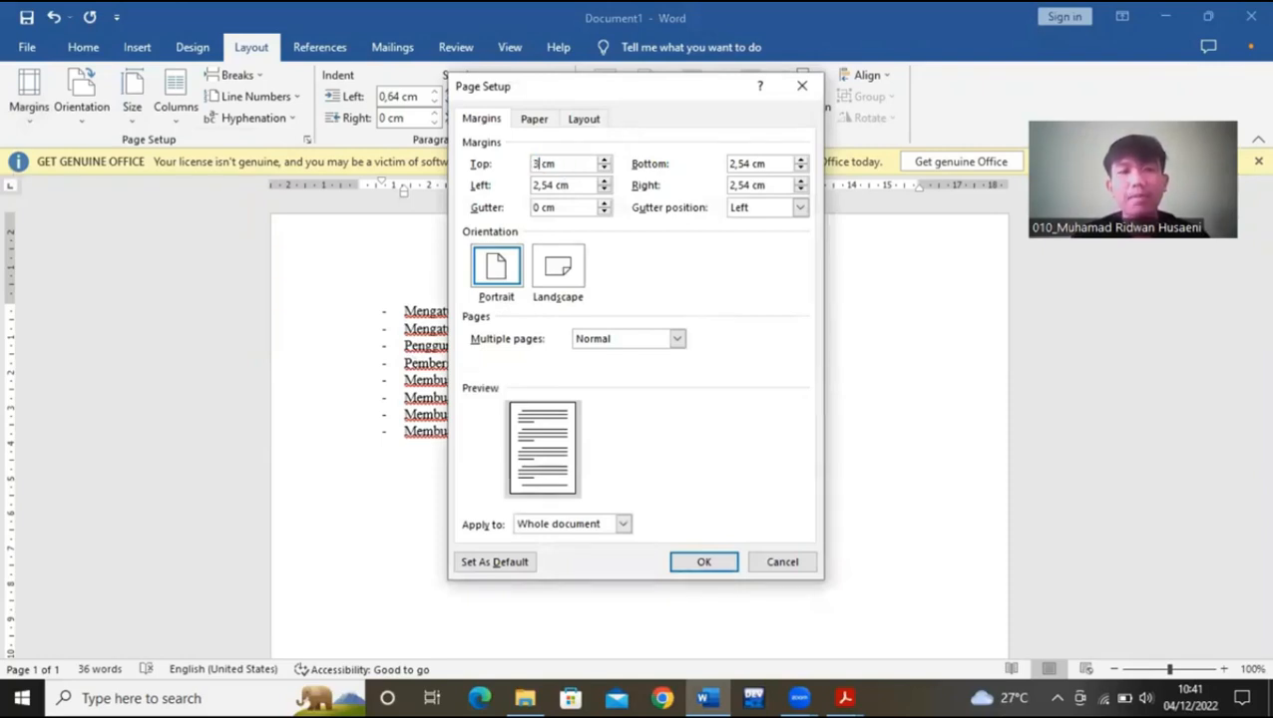
left_click(547, 184)
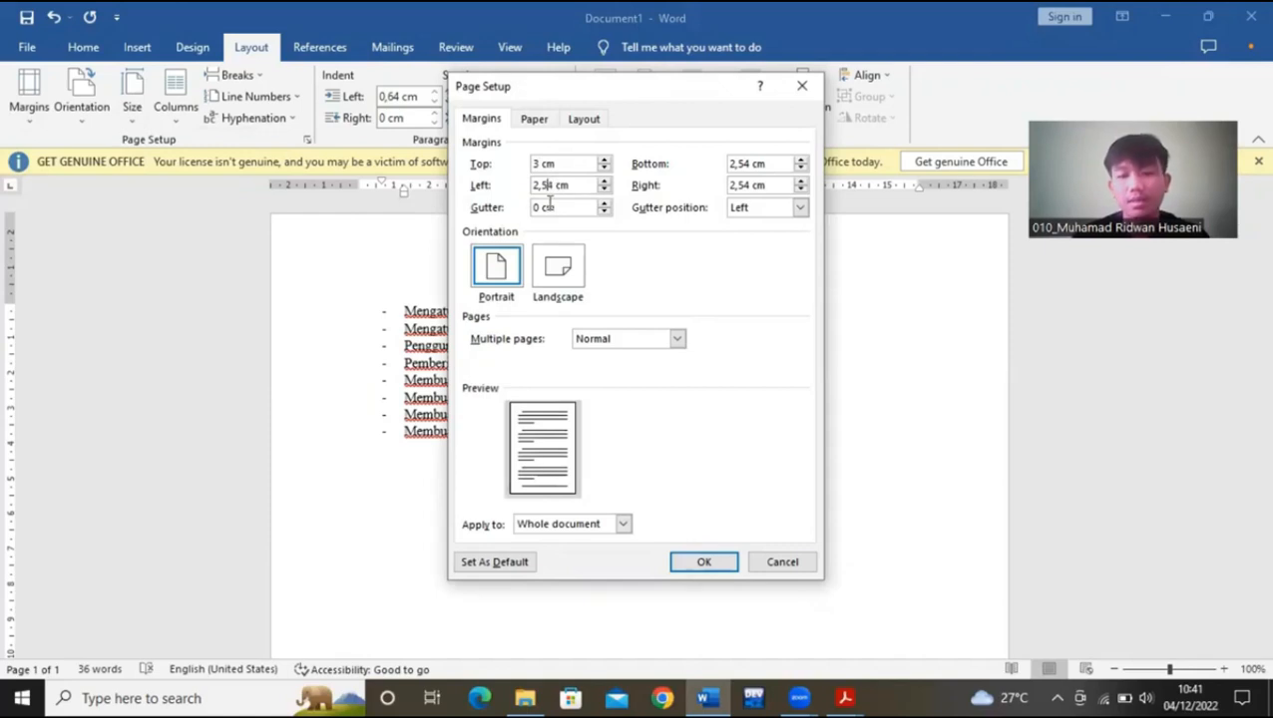
key("BackSpace")
key("BackSpace")
key("BackSpace")
key("BackSpace")
key("BackSpace")
type("4")
left_click(745, 161)
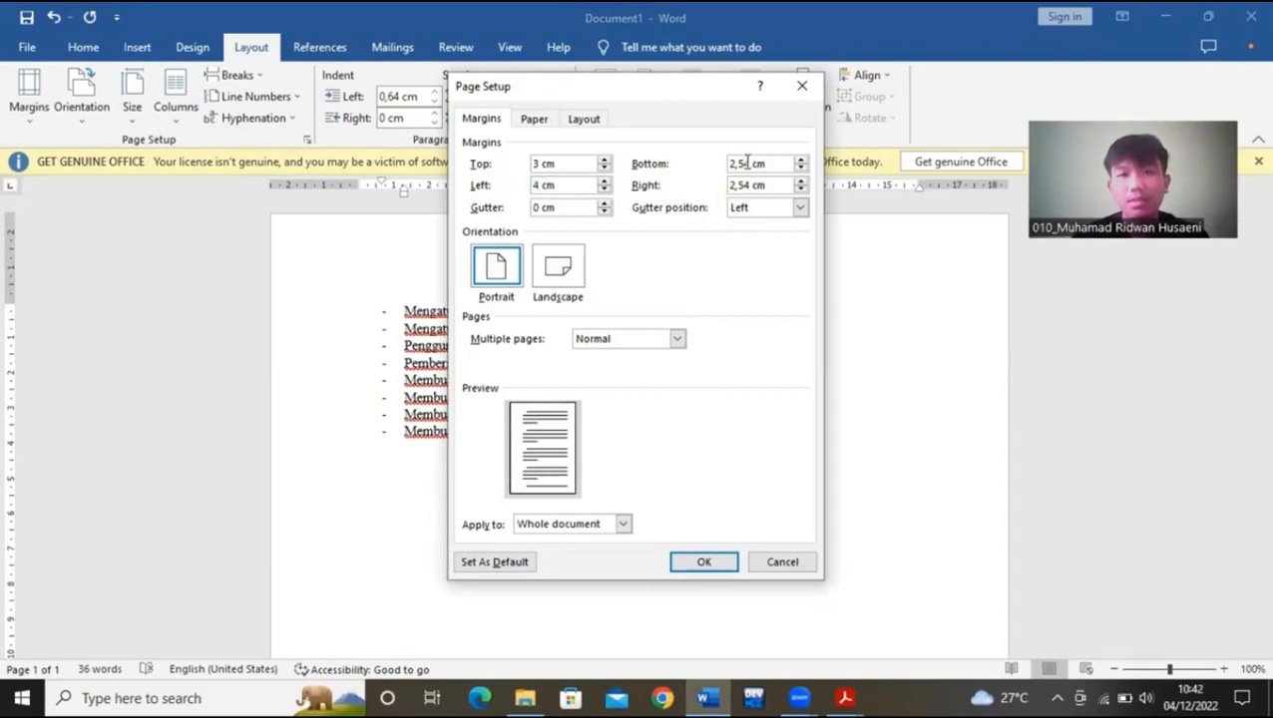
key("BackSpace")
key("BackSpace")
key("BackSpace")
key("BackSpace")
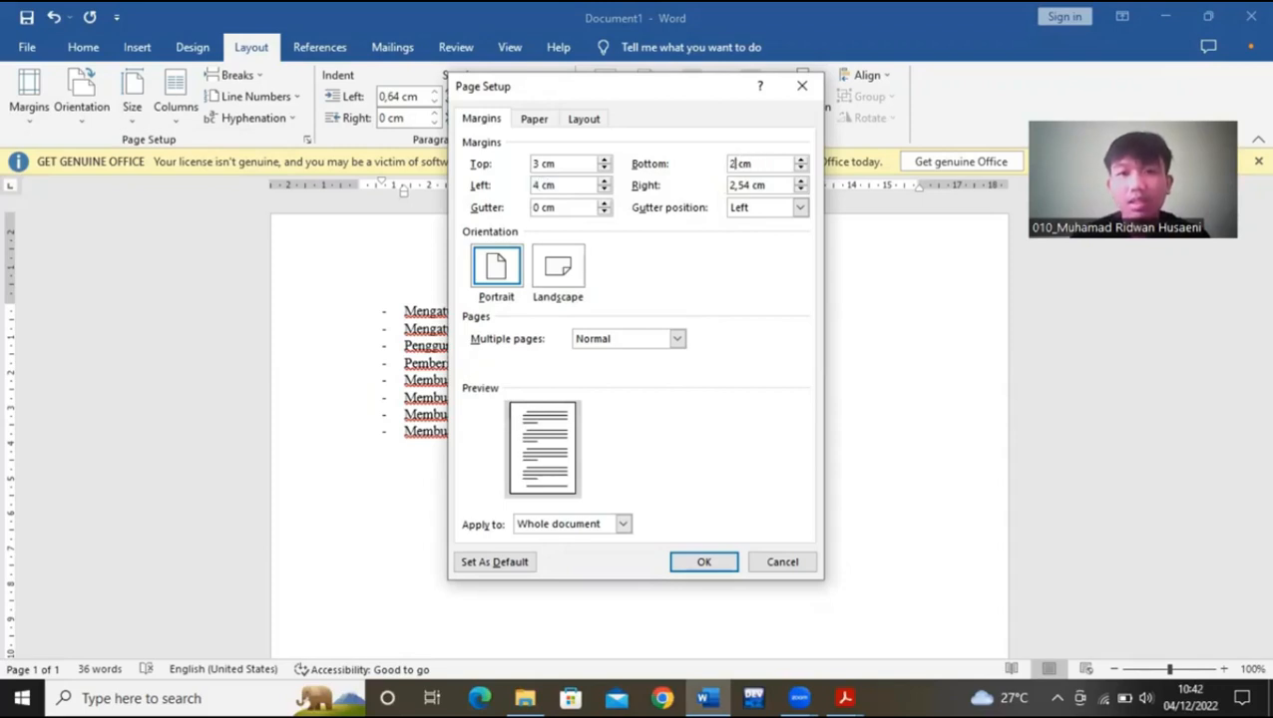
type("3")
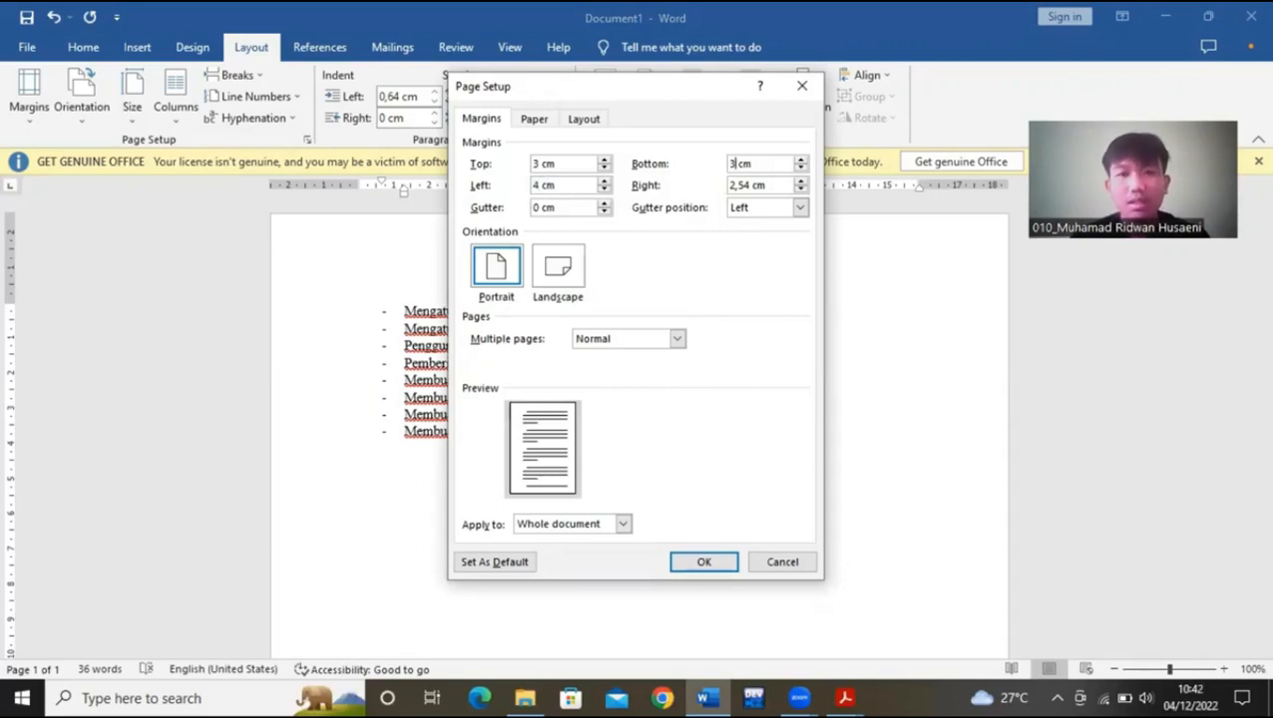
left_click(755, 185)
key("BackSpace")
key("BackSpace")
key("BackSpace")
key("BackSpace")
type("3")
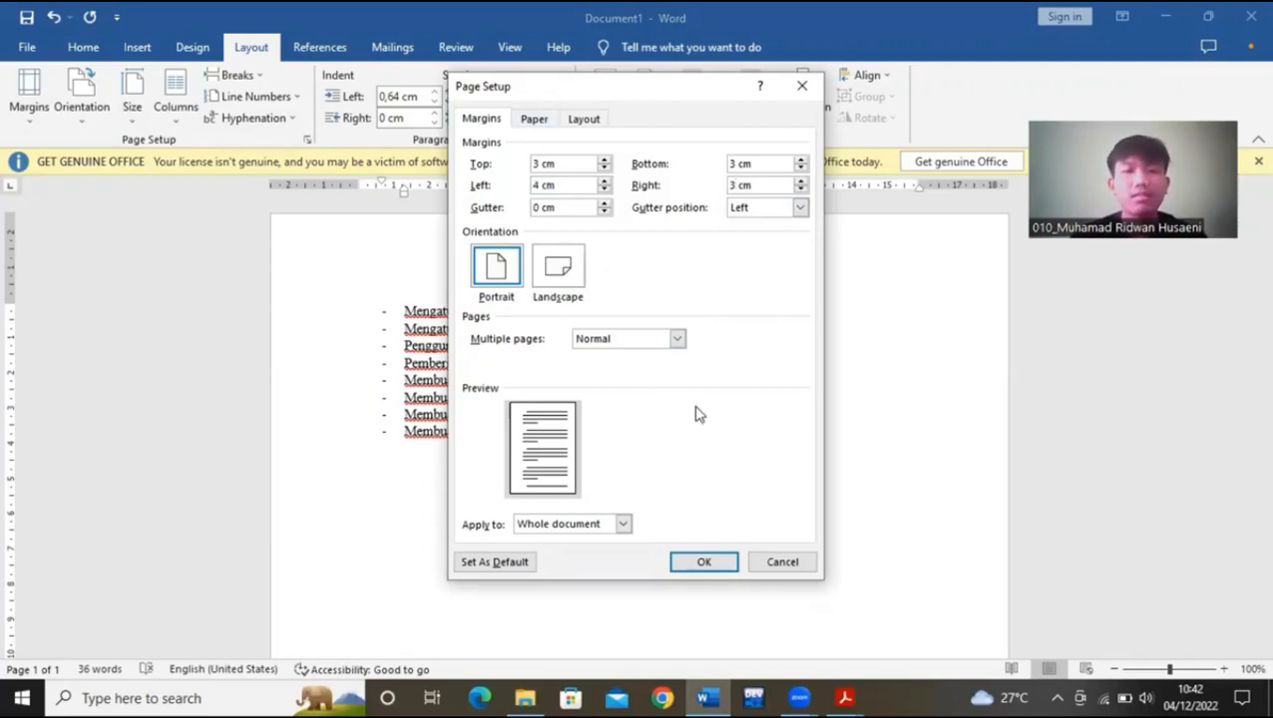
left_click(781, 562)
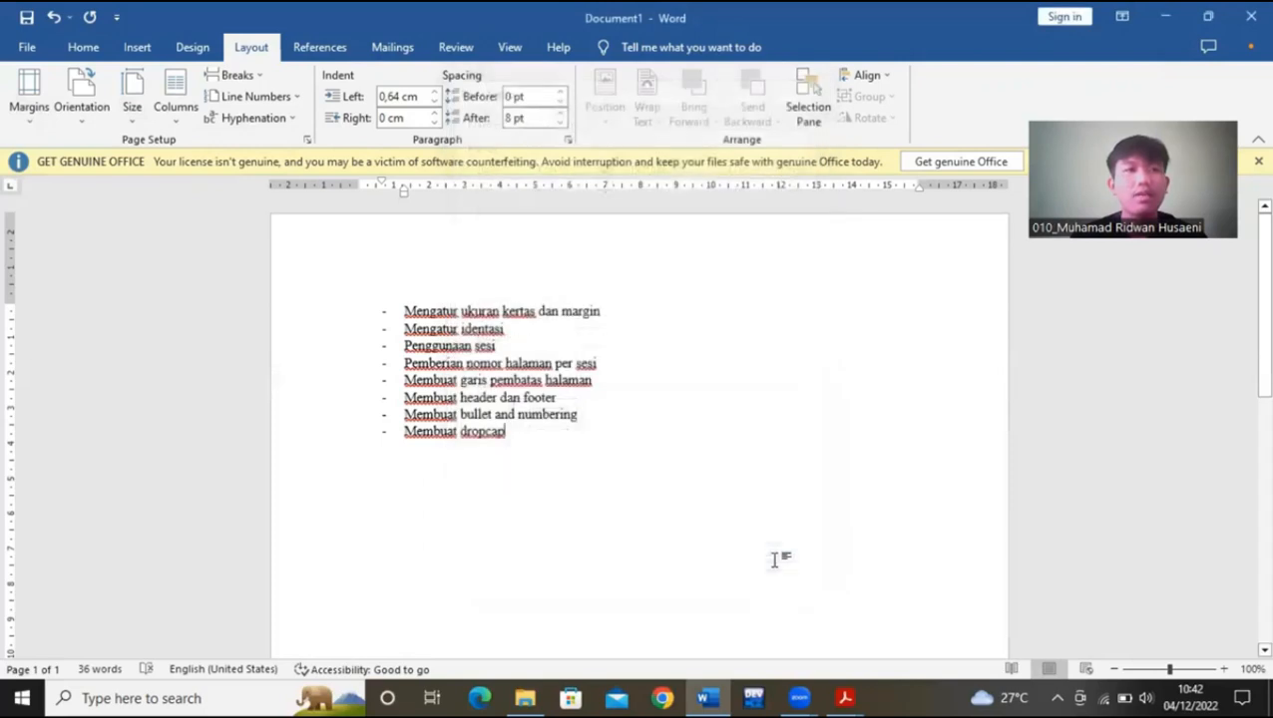
- Apply the last custom margin setting to the document: top, bottom and right 3 cm, left 4 cm
left_click(30, 100)
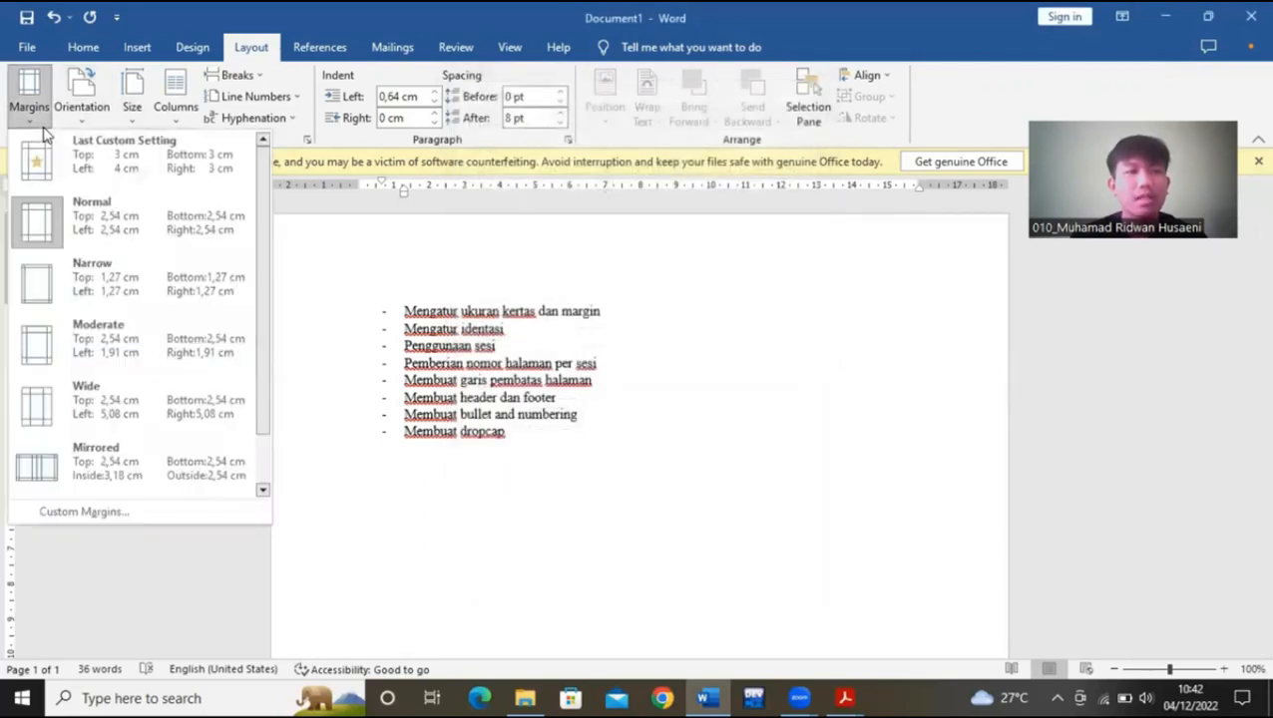
left_click(111, 168)
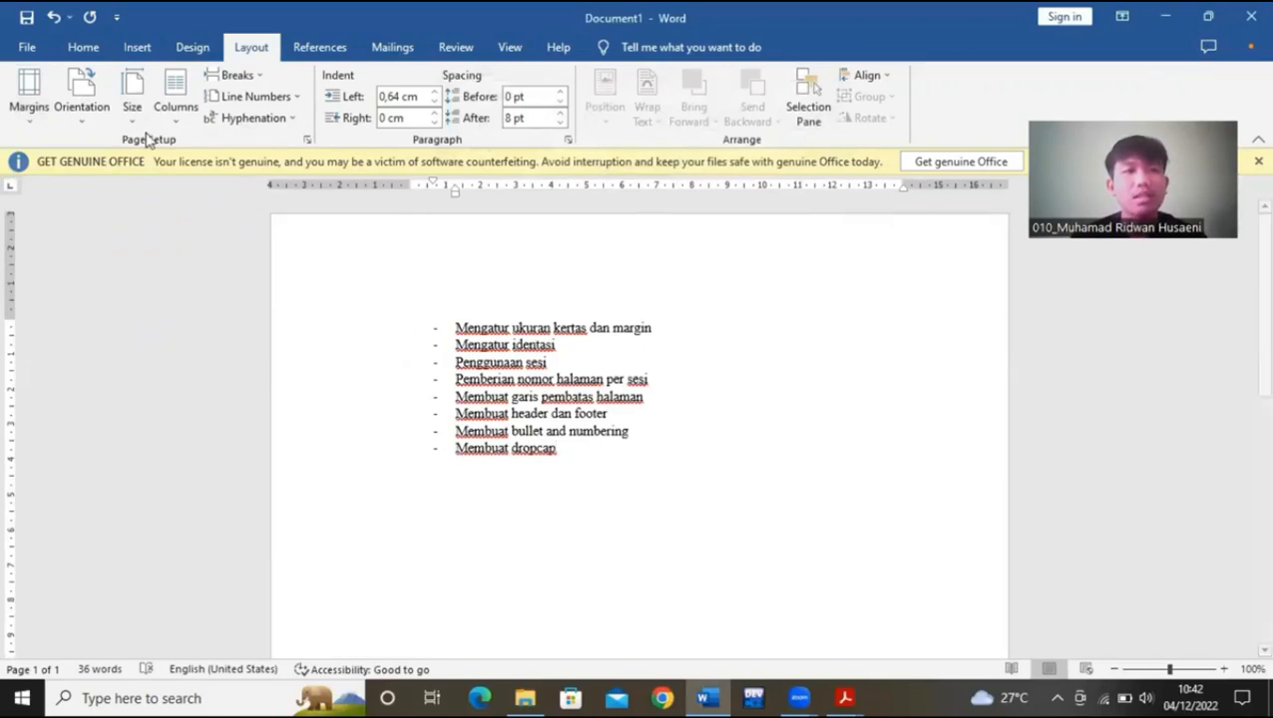
- Examine the page orientation choices and the special indentation options in the Paragraph settings without applying any change
left_click(91, 125)
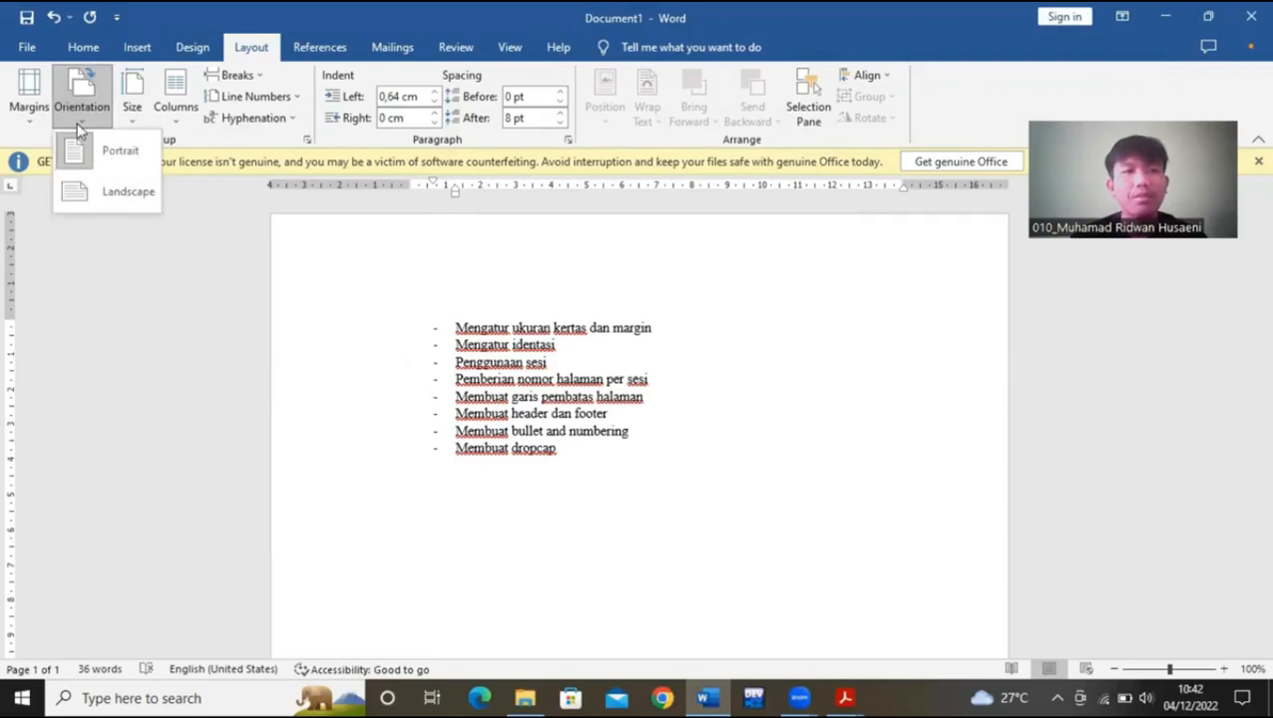
left_click(80, 321)
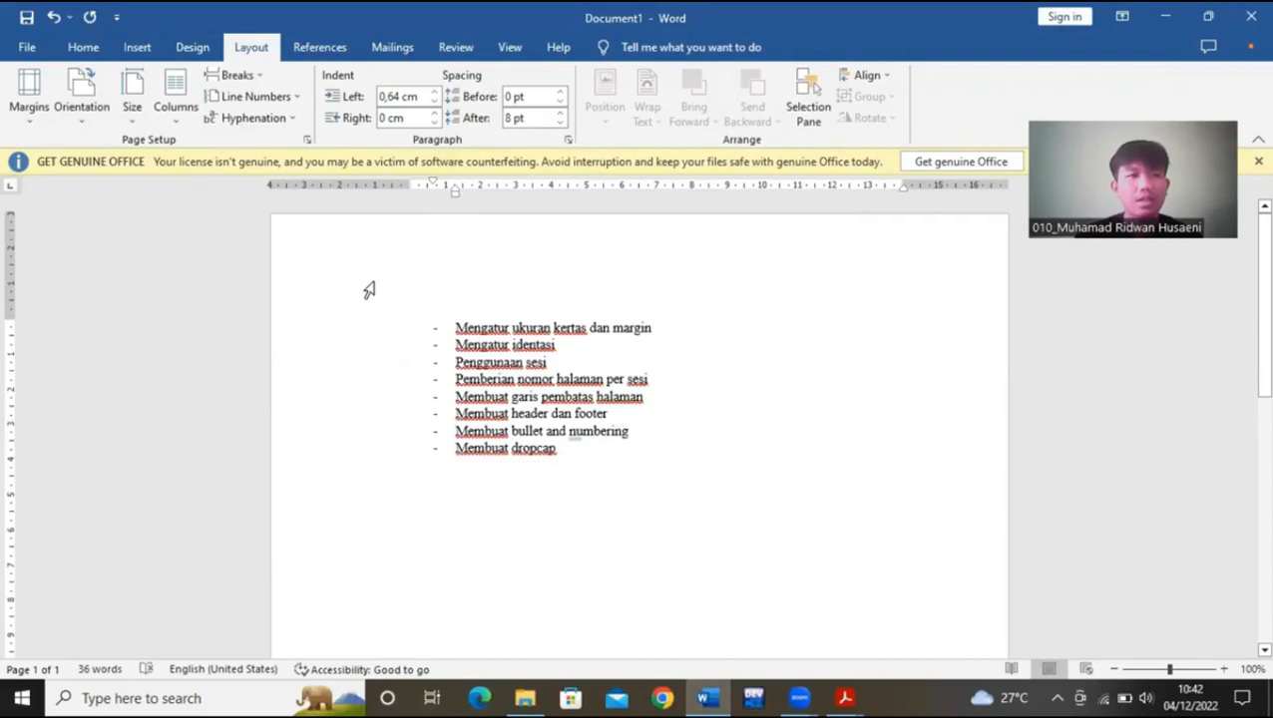
left_click(86, 48)
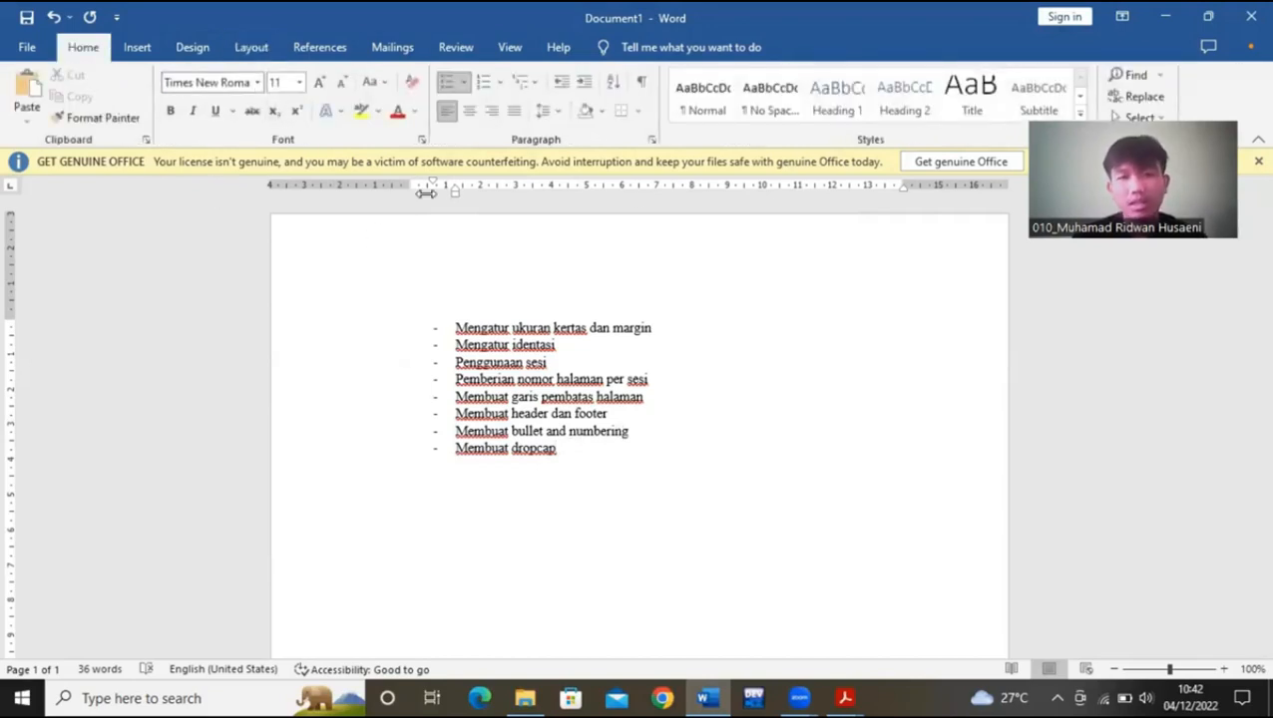
left_click(651, 141)
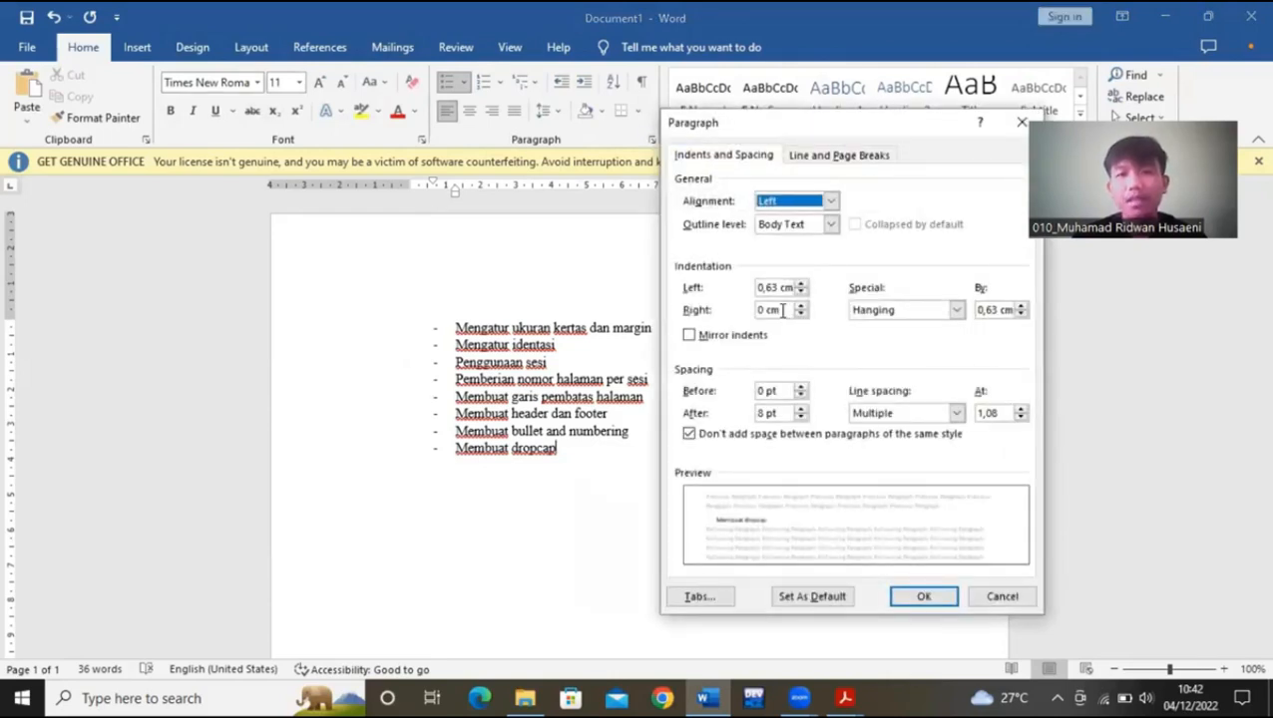
left_click(878, 310)
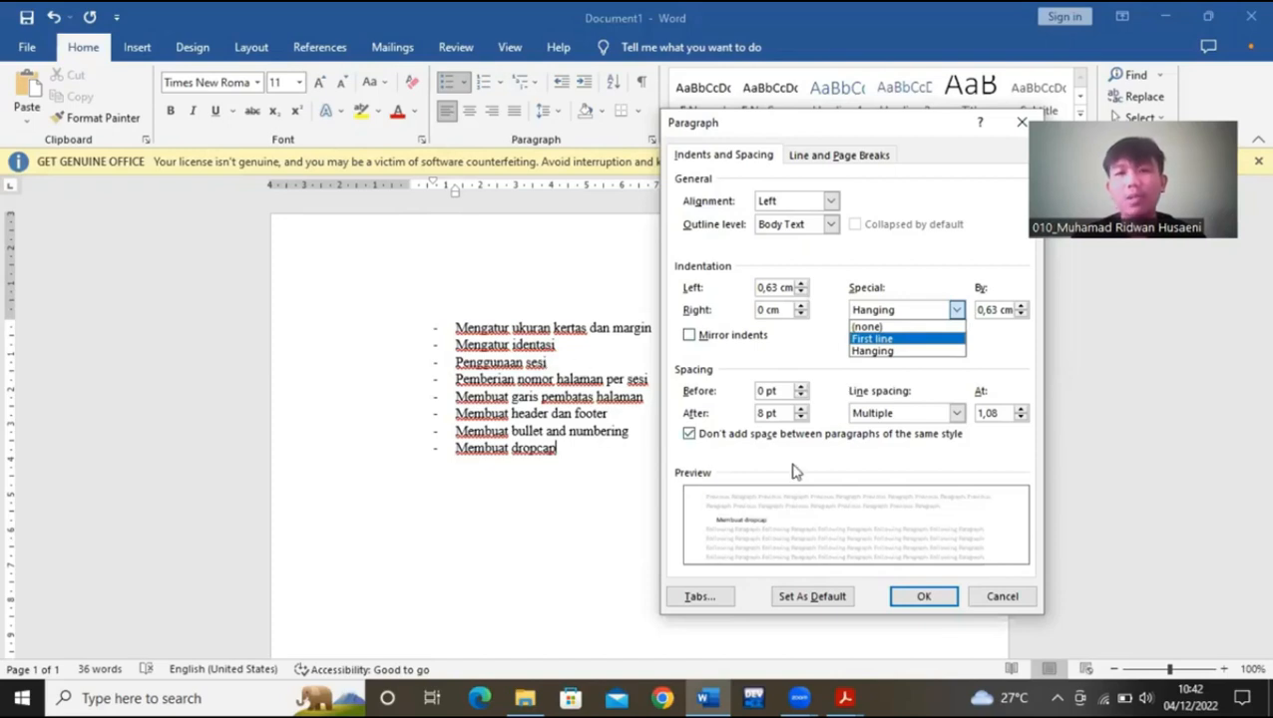
left_click(1002, 603)
left_click(1001, 604)
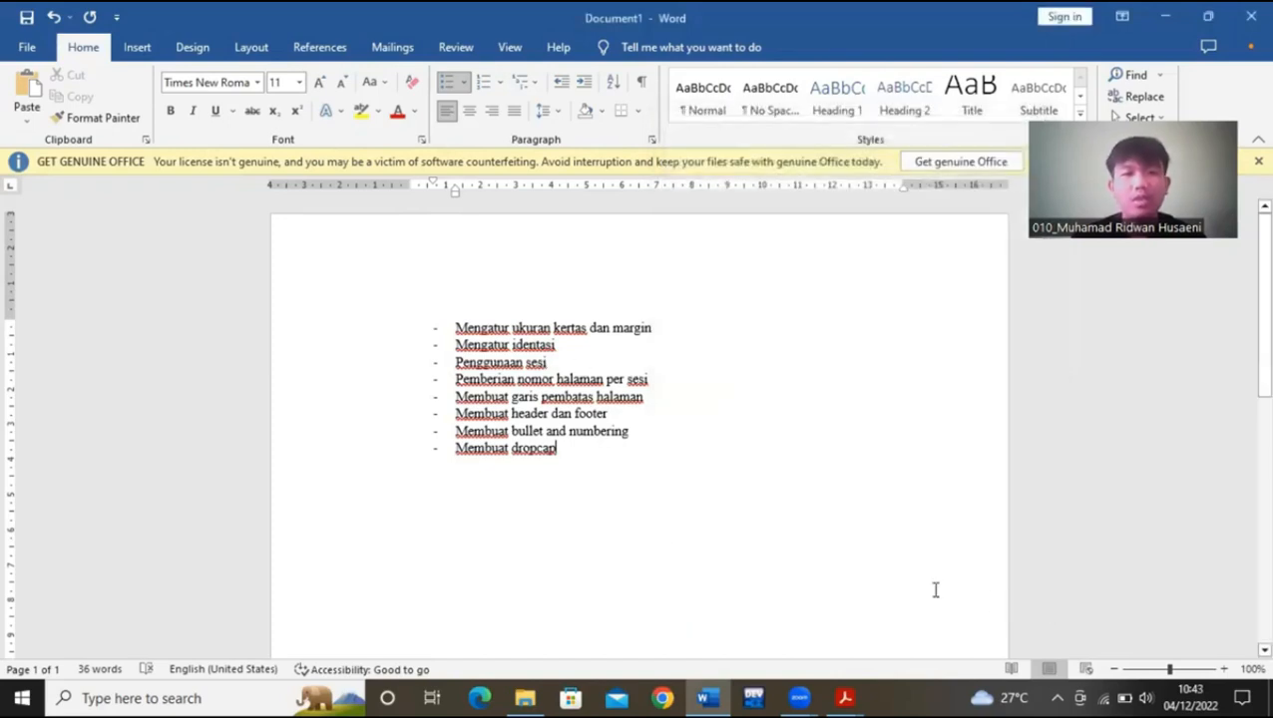
- End the dashed list after "Membuat dropcap" and start a plain paragraph below it
key("Return")
key("Return")
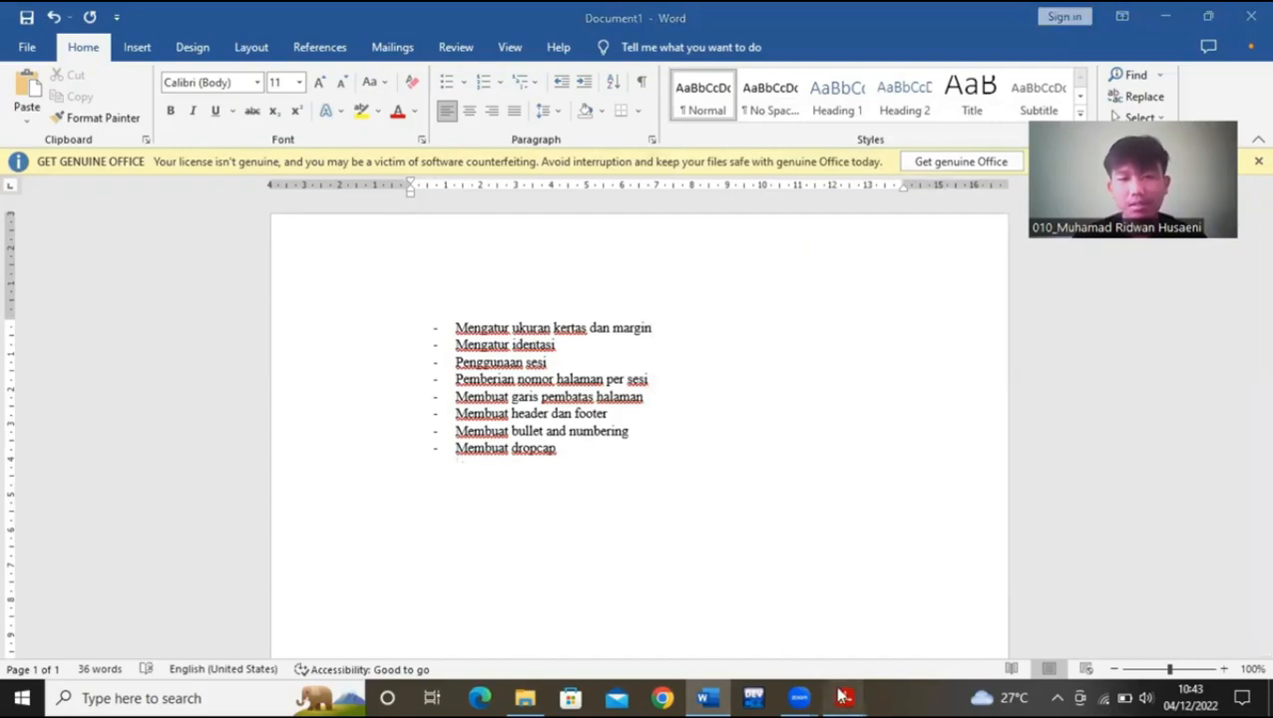
- Switch to Adobe Acrobat Reader and copy the highlighted Abstrak paragraph of 27-49-1-SM.pdf
mouse_move(838, 693)
left_click(778, 630)
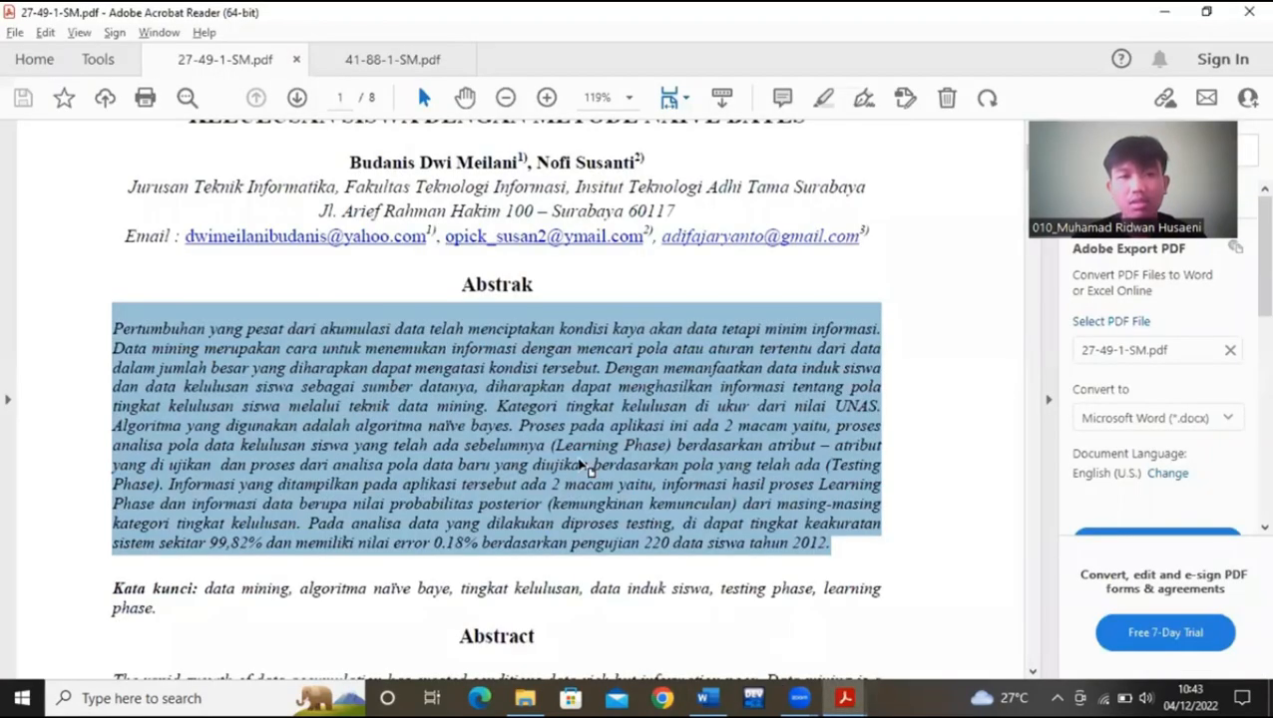
right_click(486, 403)
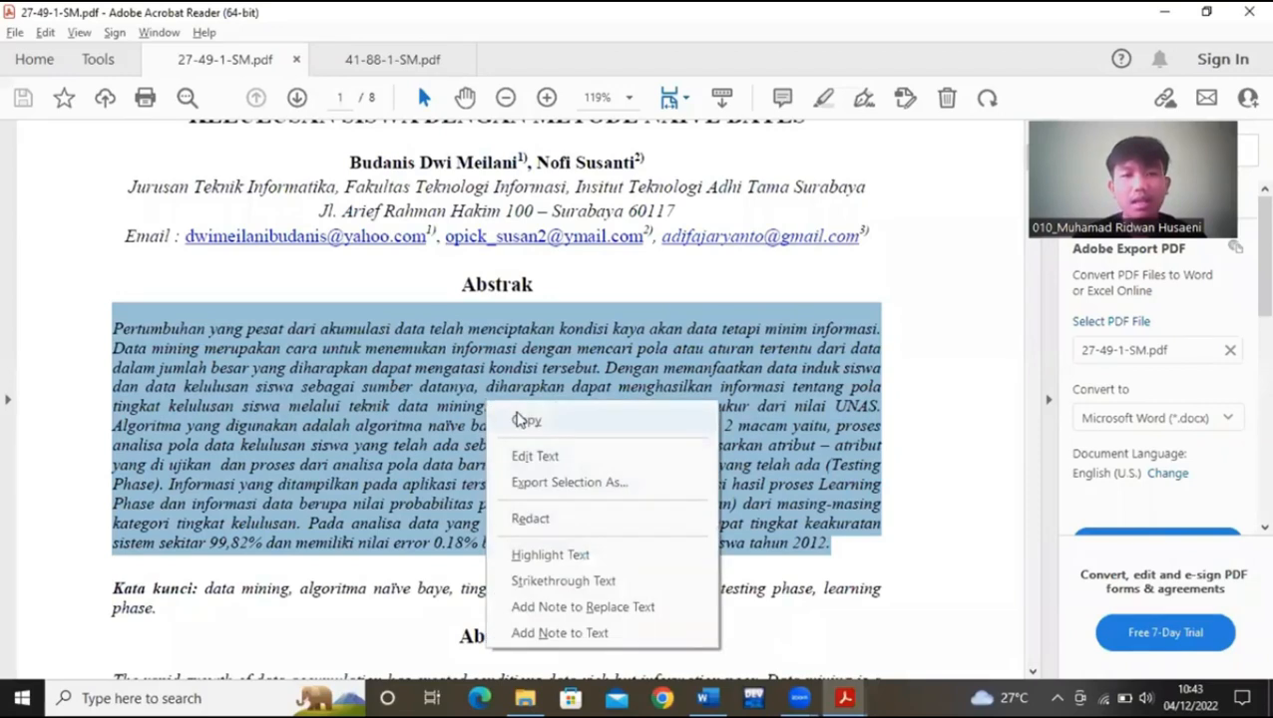
left_click(521, 418)
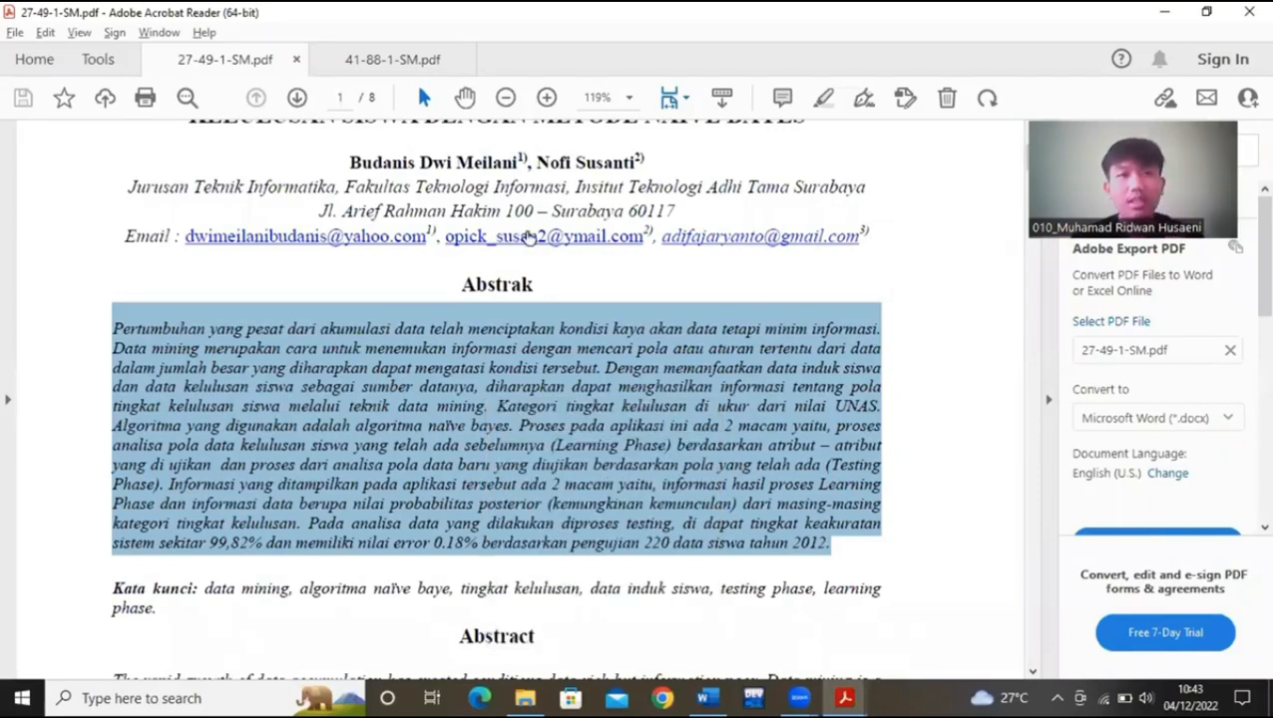
- Copy the whole Indonesian Abstrak paragraph from 41-88-1-SM.pdf, from "Data mining merupakan proses" to "2 itemset obat."
left_click(389, 59)
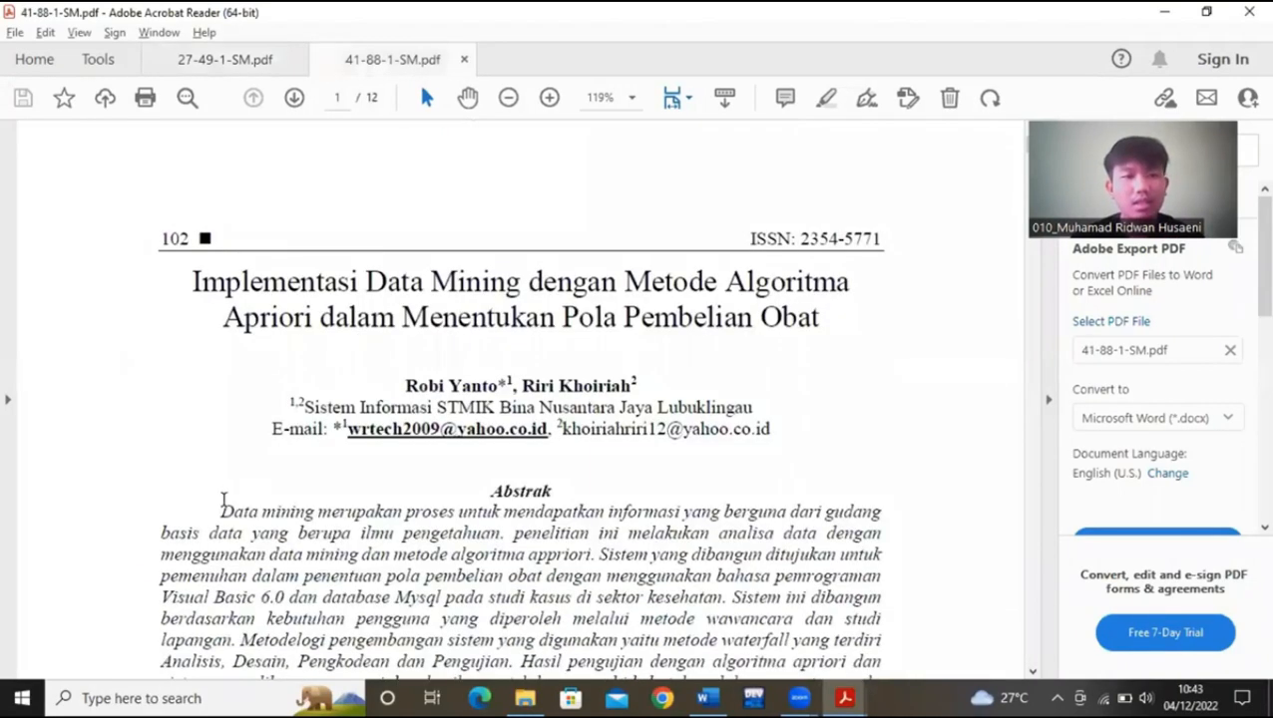
left_click_drag(222, 505, 673, 688)
left_click_drag(686, 494, 783, 452)
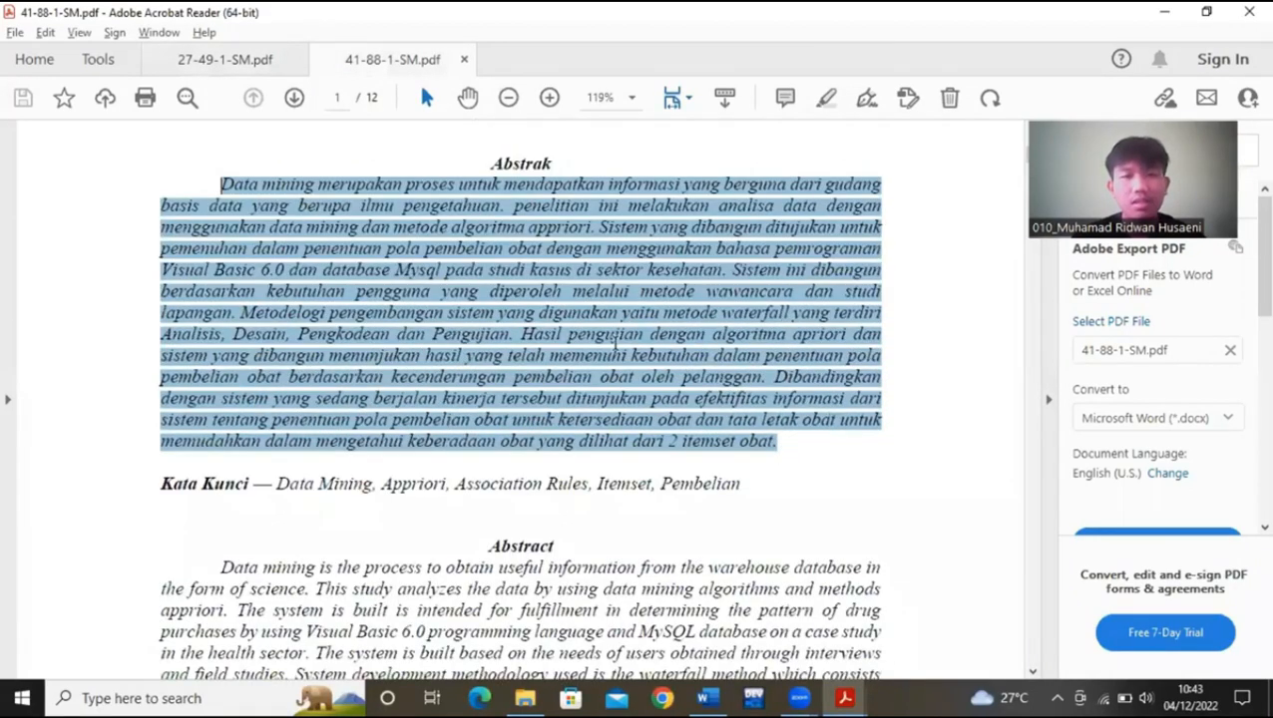
right_click(616, 345)
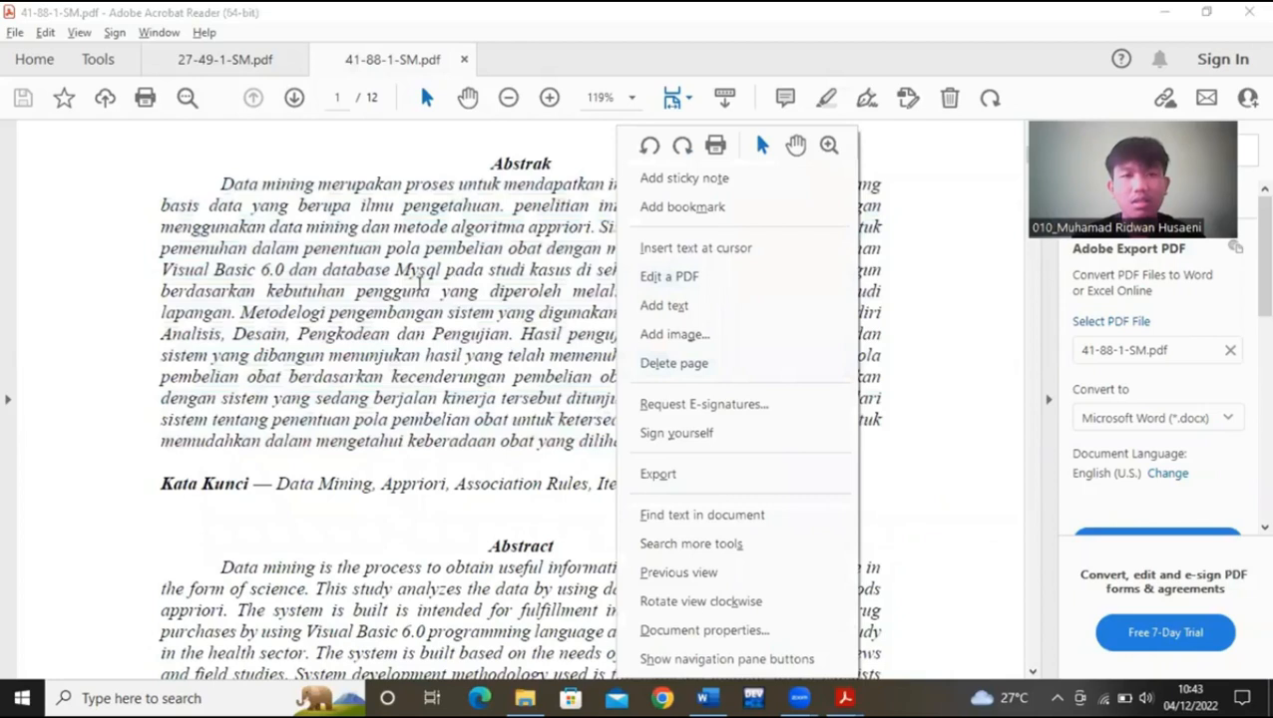
key("Escape")
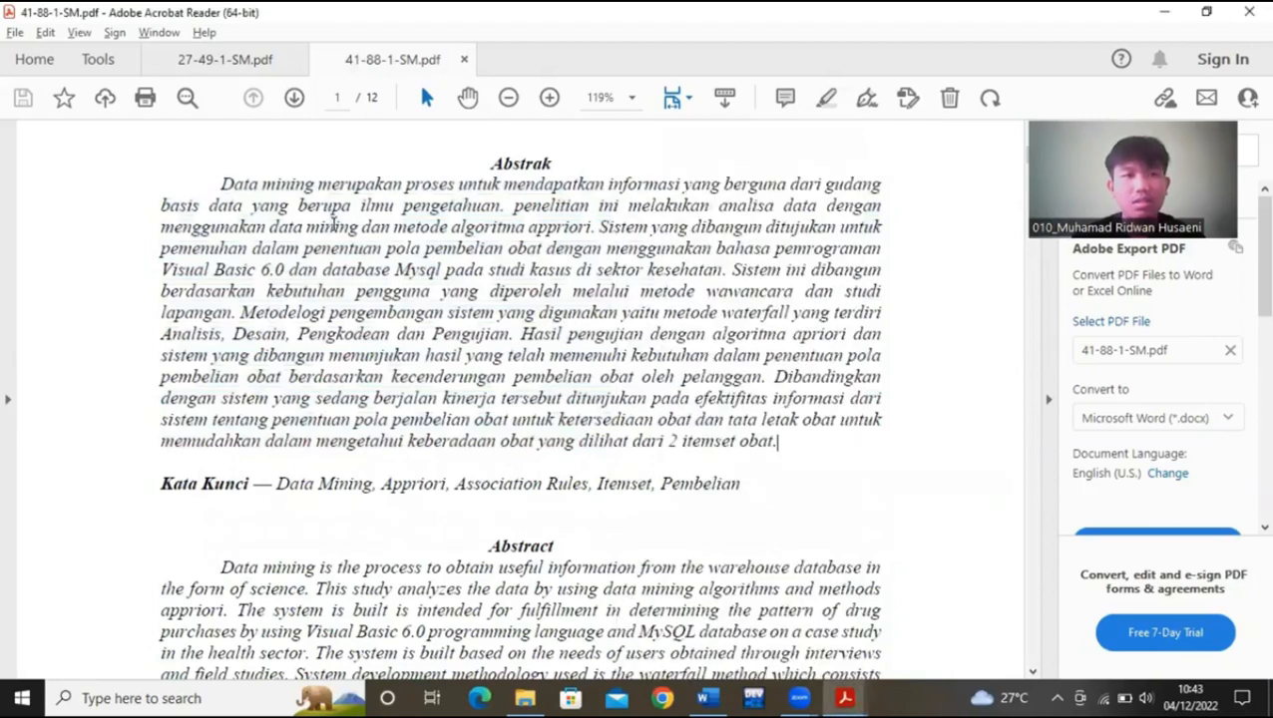
left_click_drag(220, 184, 777, 443)
right_click(607, 299)
left_click(636, 311)
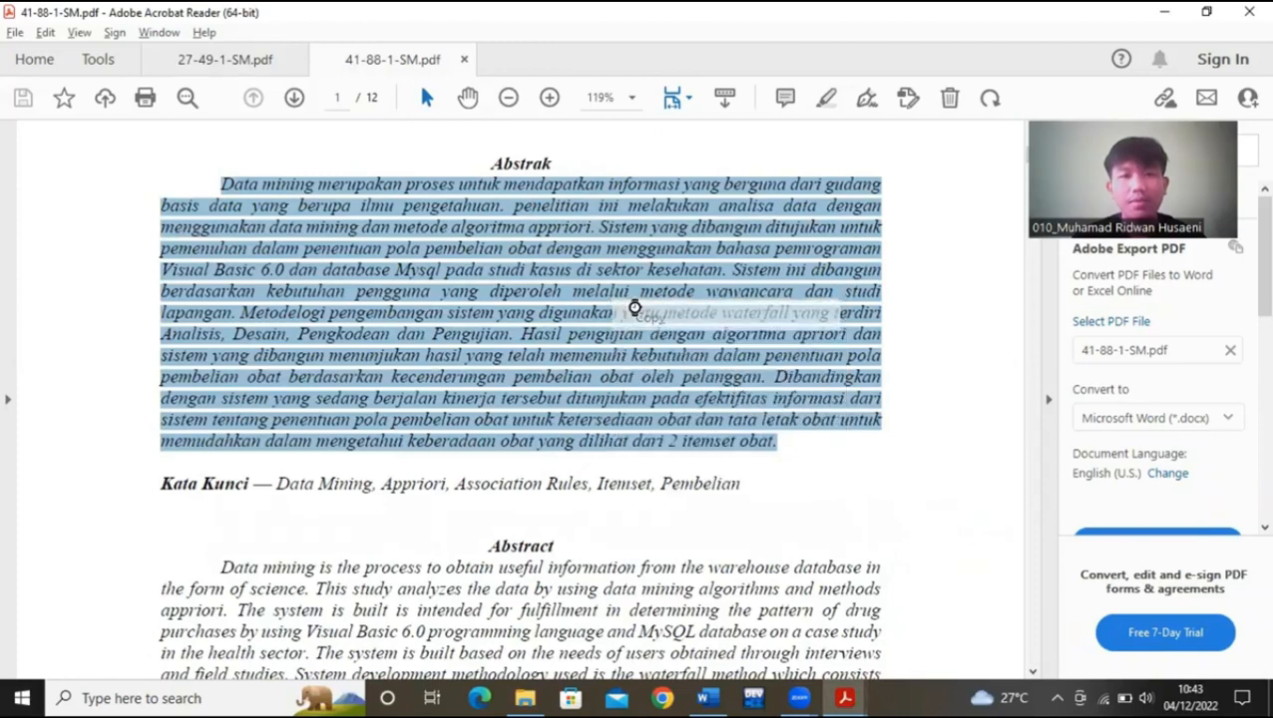
- Switch back to Word, paste the copied abstract below the topic list and set its font to Times New Roman
key("alt+Tab")
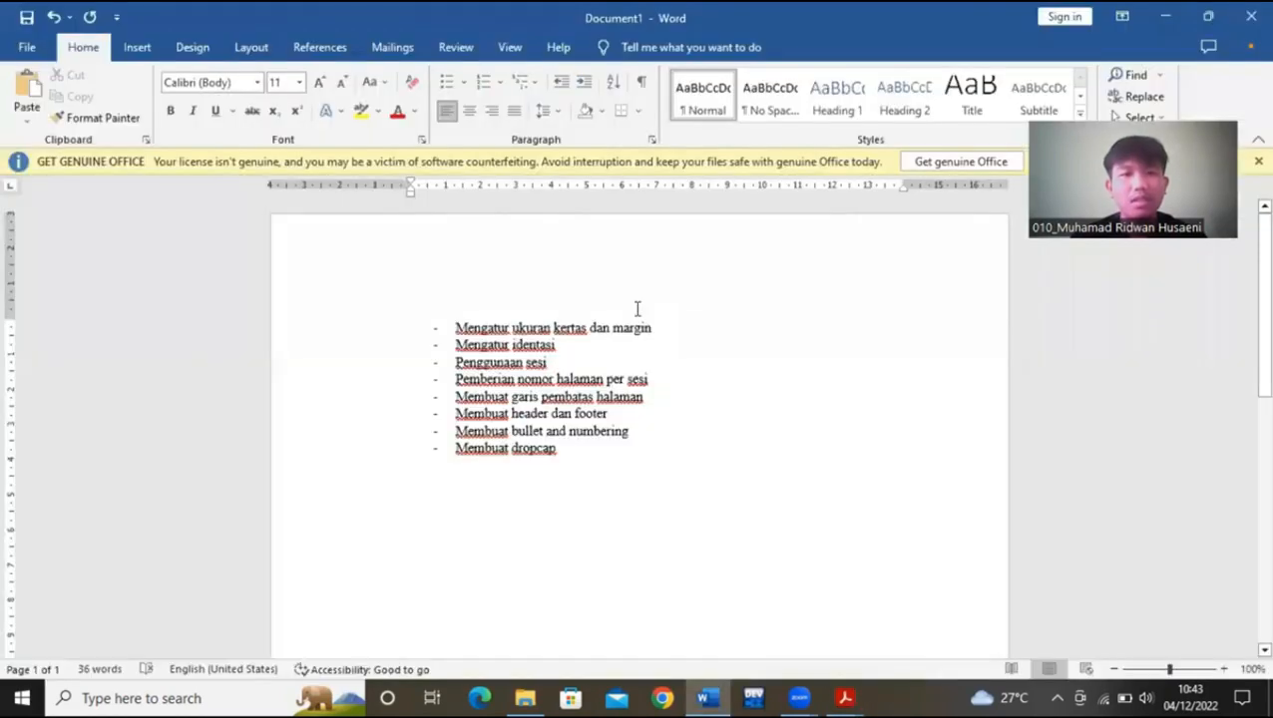
key("ctrl+v")
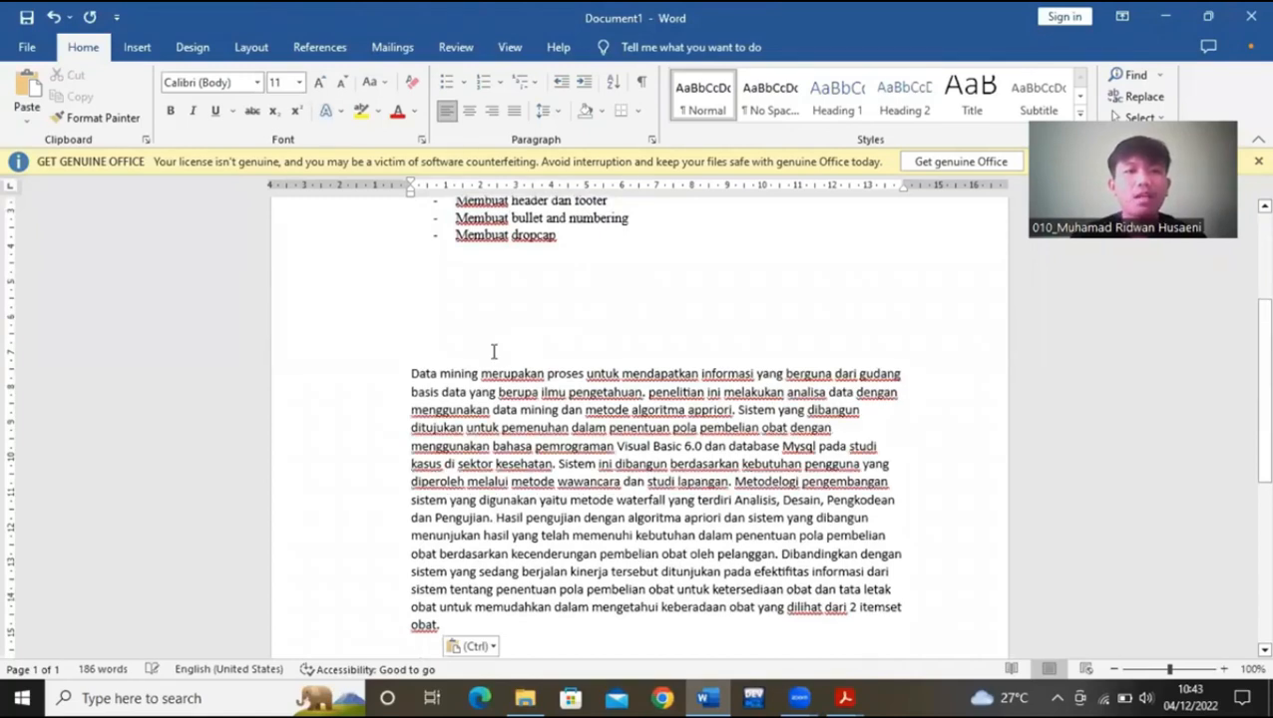
left_click_drag(413, 371, 477, 623)
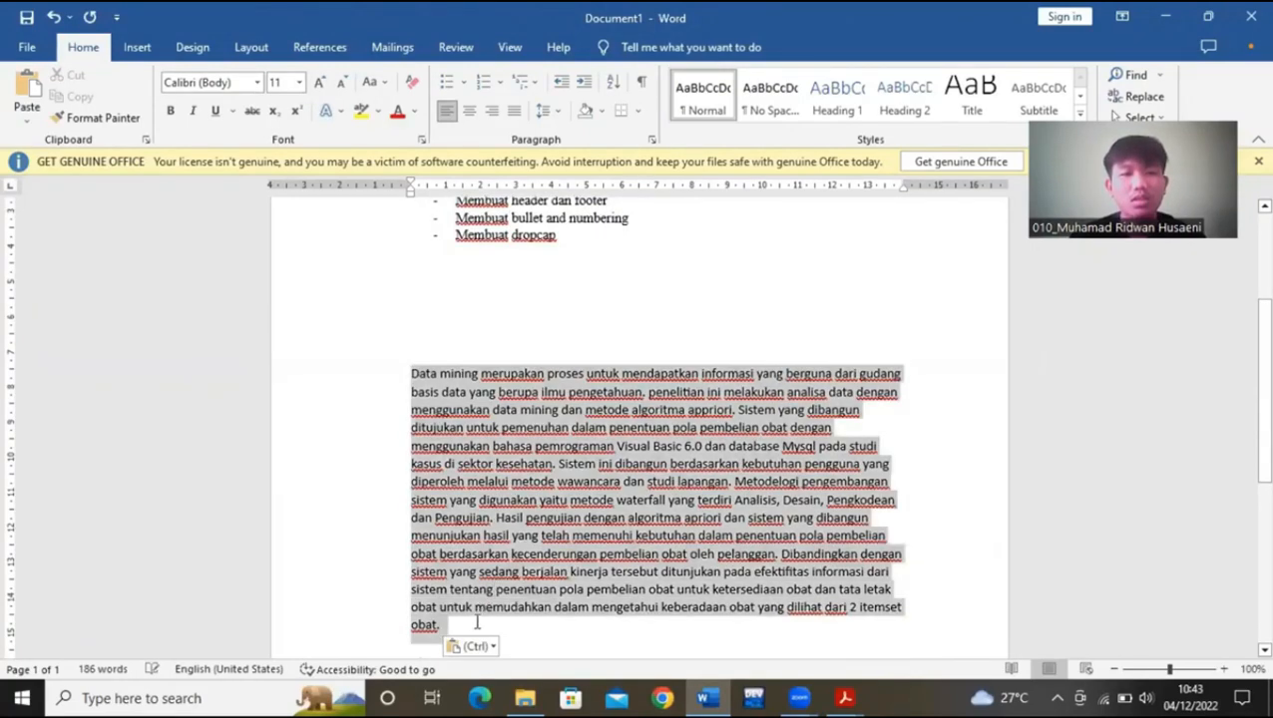
left_click(259, 84)
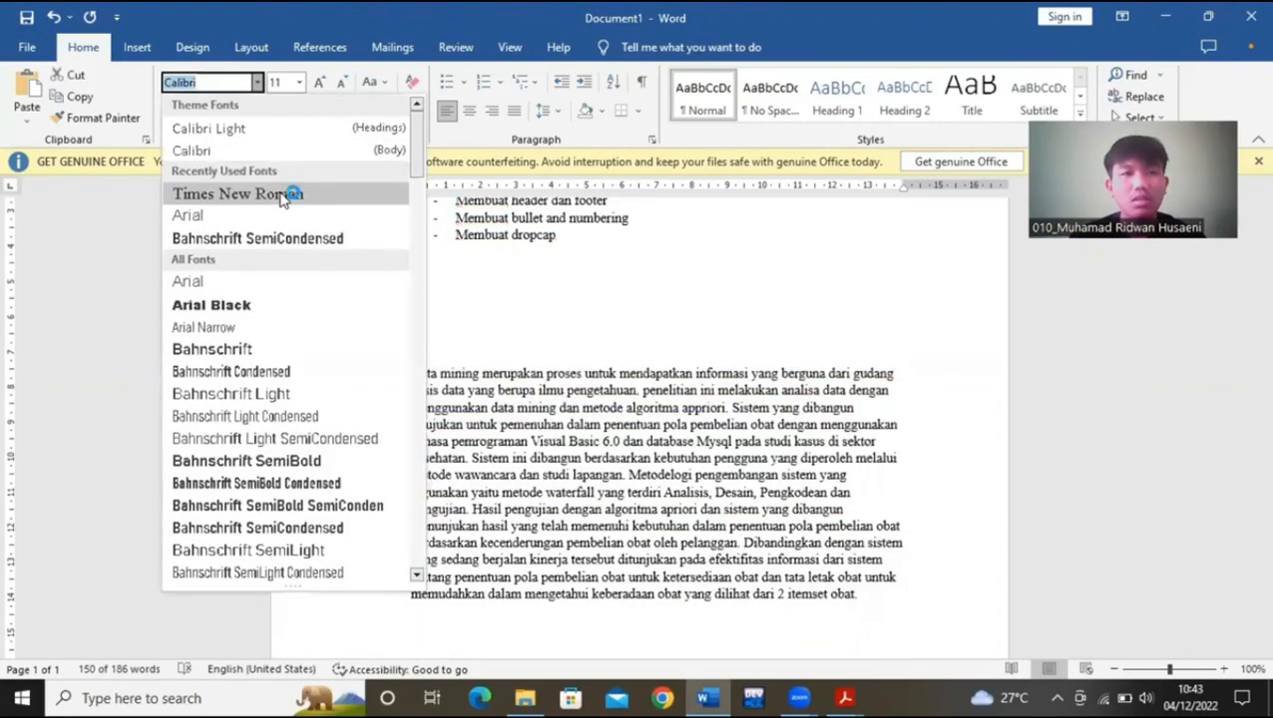
left_click(281, 195)
left_click(447, 374)
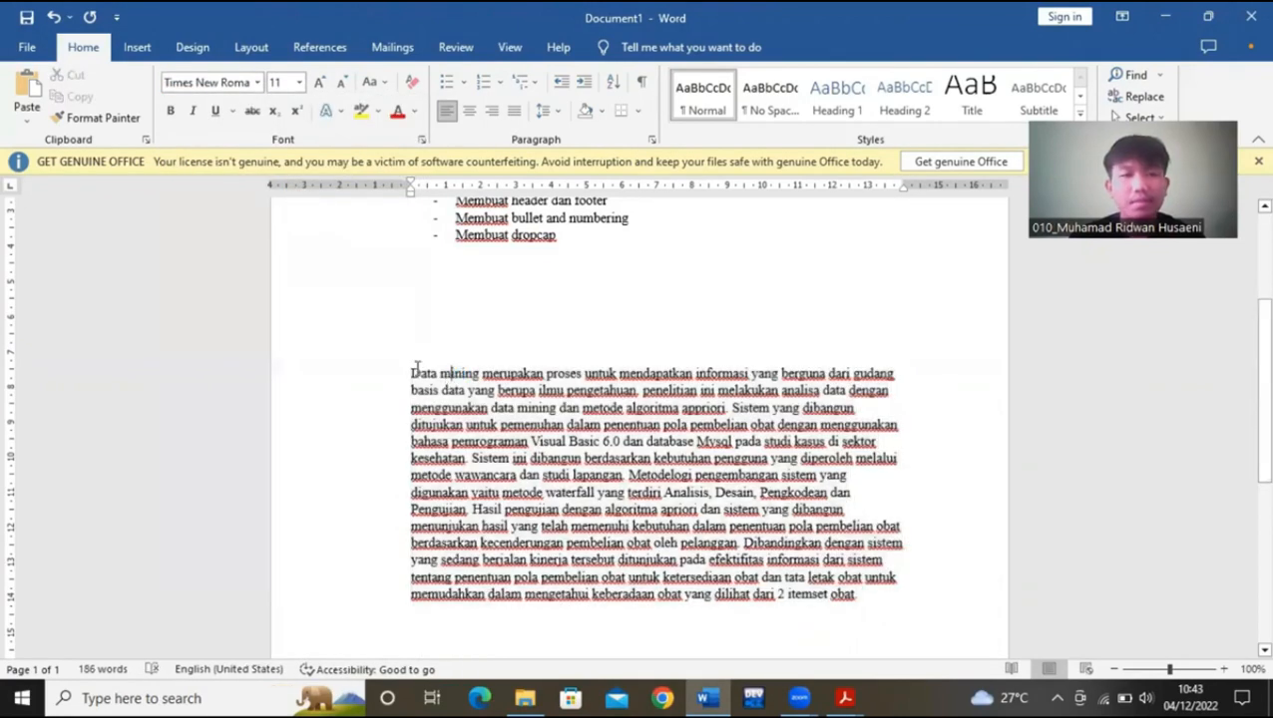
- Select the entire pasted abstract paragraph below the topic list
left_click_drag(409, 374, 896, 596)
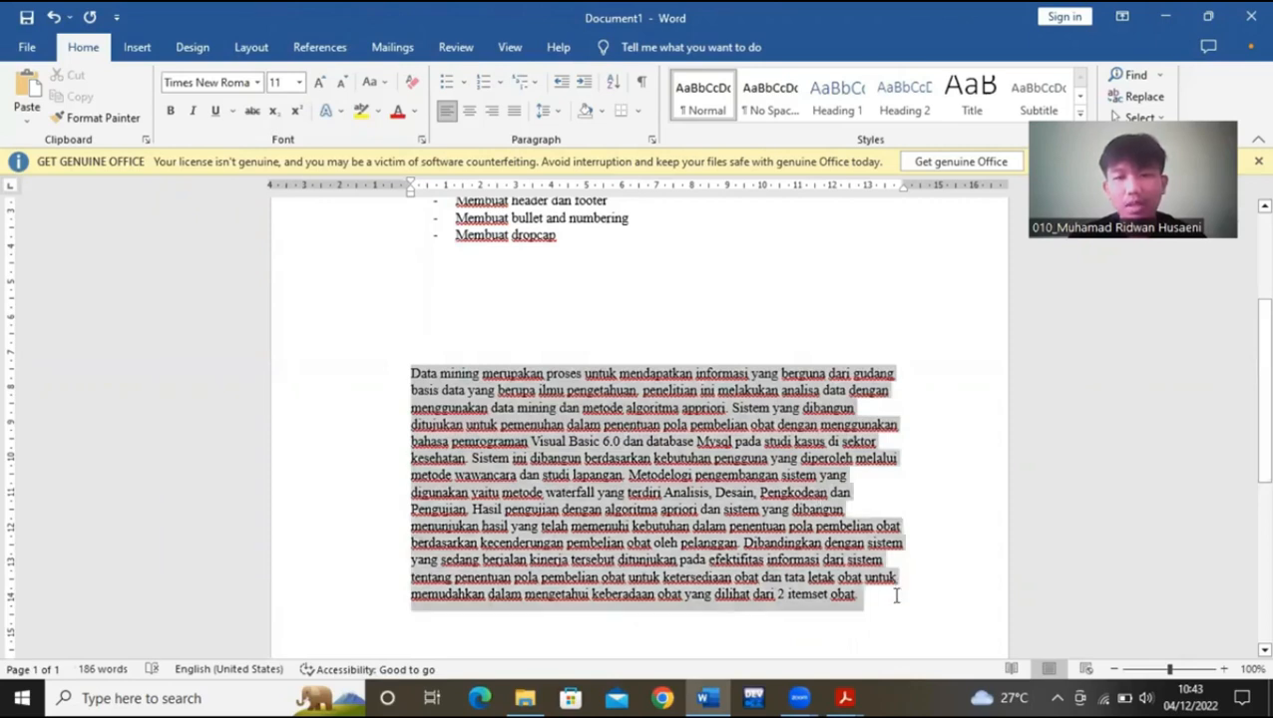
- Justify the selected data mining paragraph and give it a 1,27 cm first line indent
left_click(514, 110)
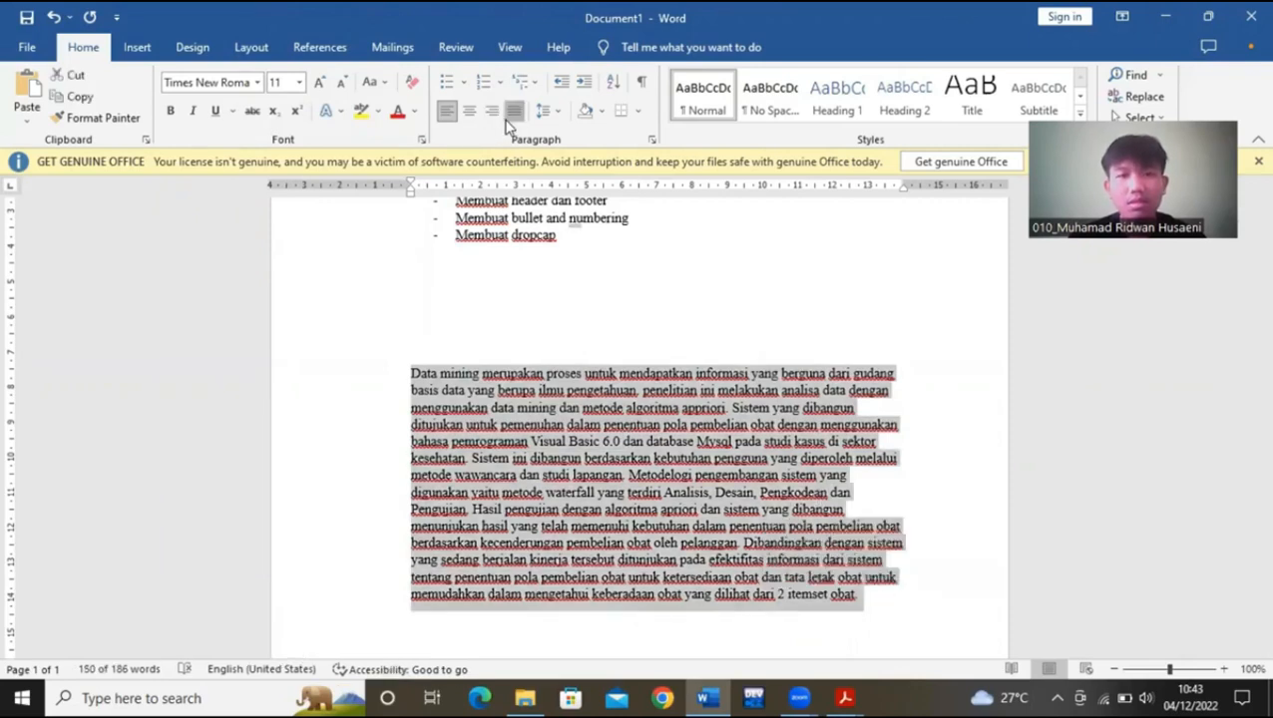
left_click(652, 139)
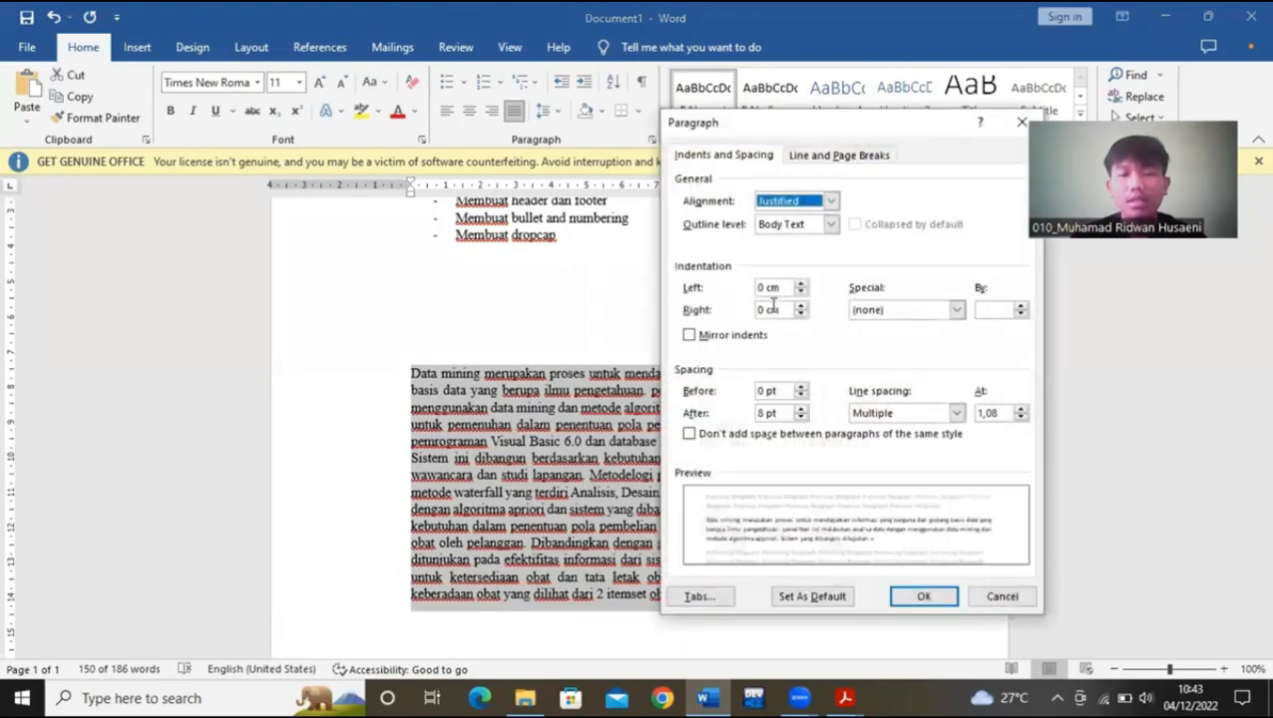
left_click(893, 312)
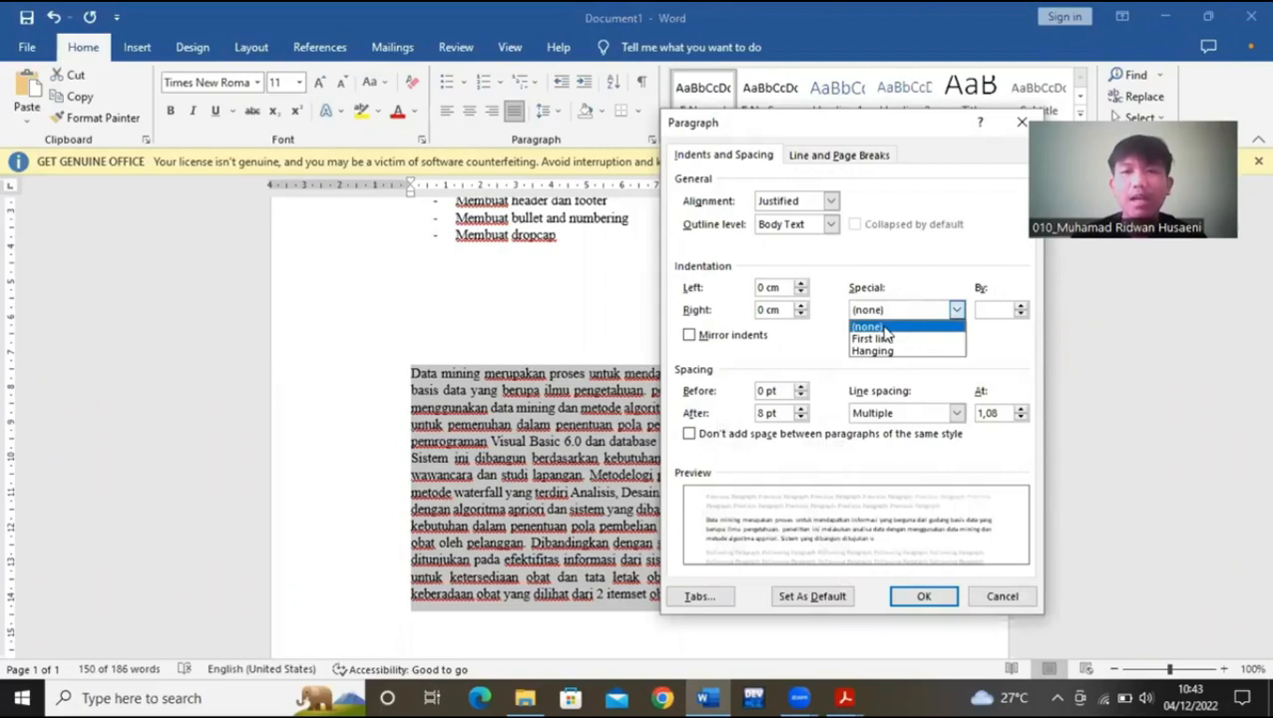
left_click(885, 340)
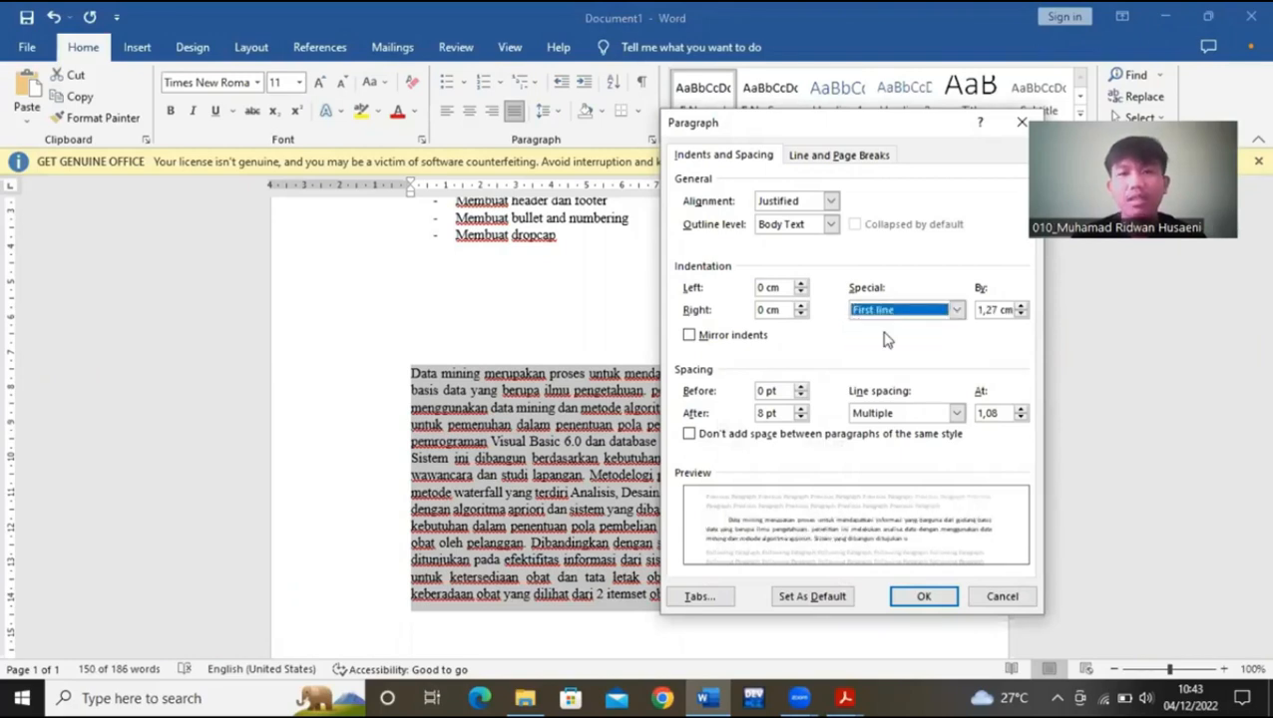
left_click(916, 603)
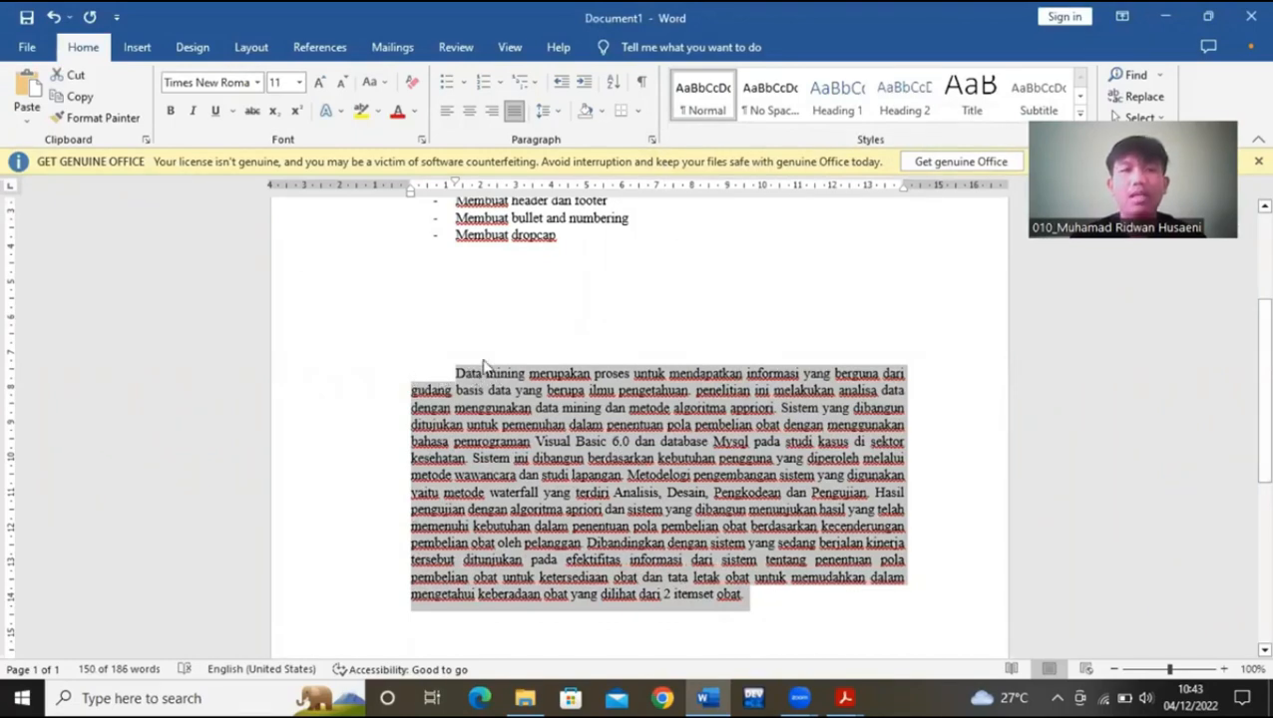
- Change the data mining paragraph's special indentation to Hanging by 1,27 cm
left_click(652, 140)
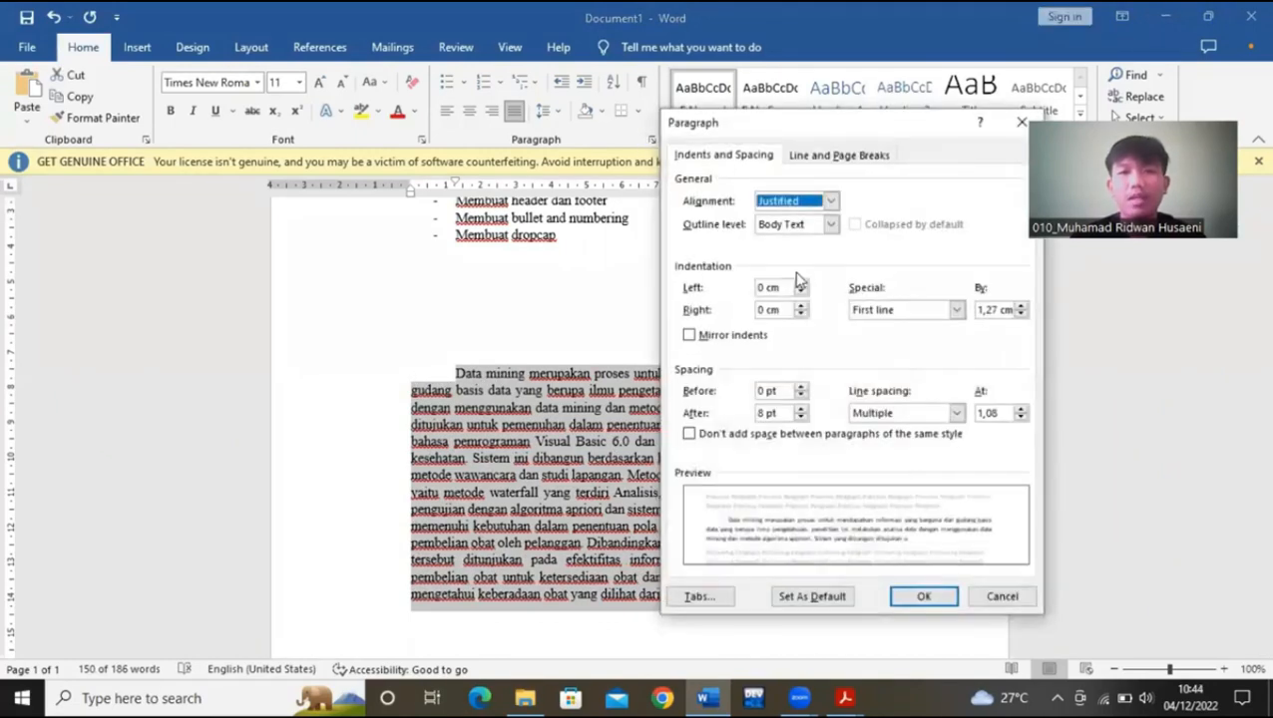
left_click(890, 312)
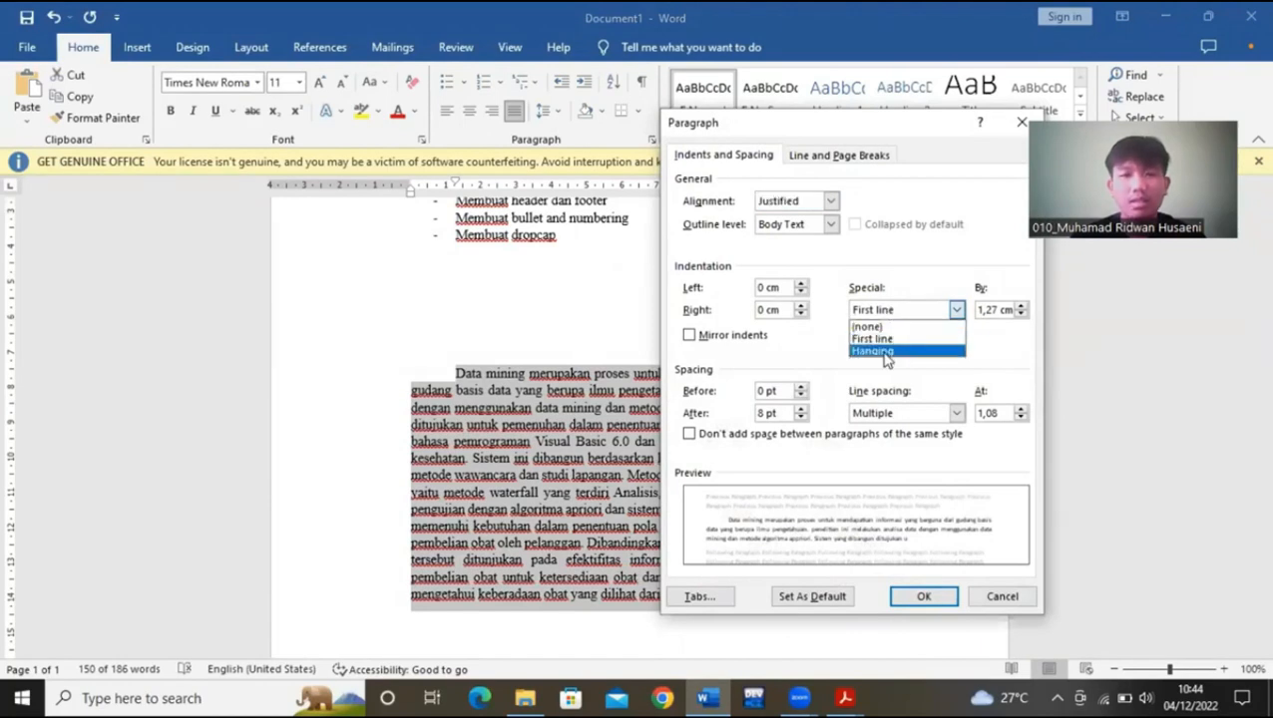
left_click(885, 355)
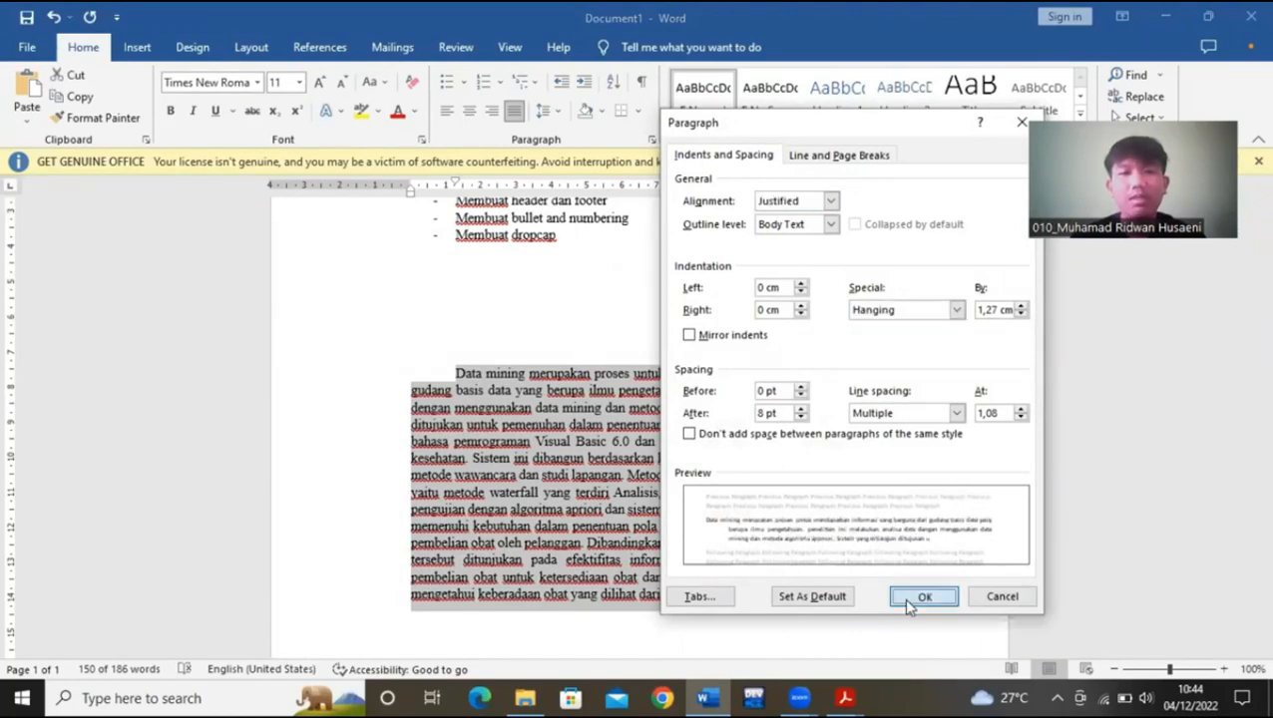
left_click(921, 597)
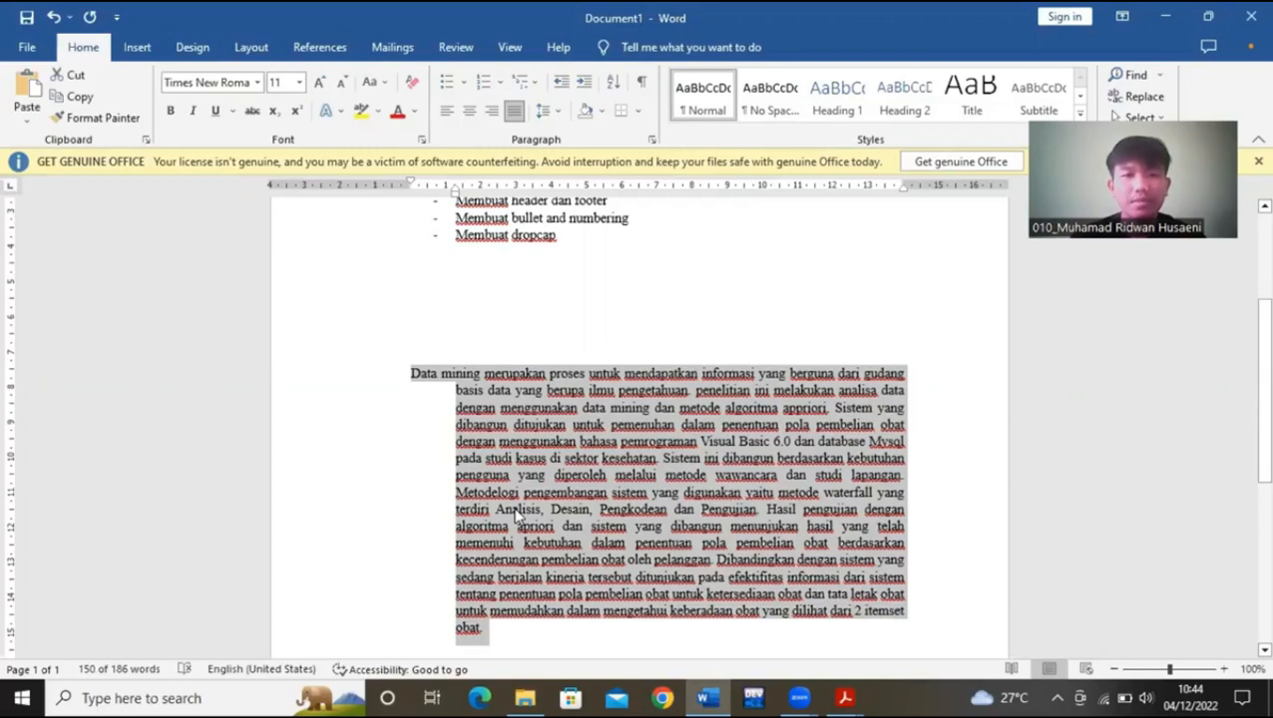
- Set the data mining paragraph's special indentation back to First line by 1,27 cm and deselect the text
left_click(648, 141)
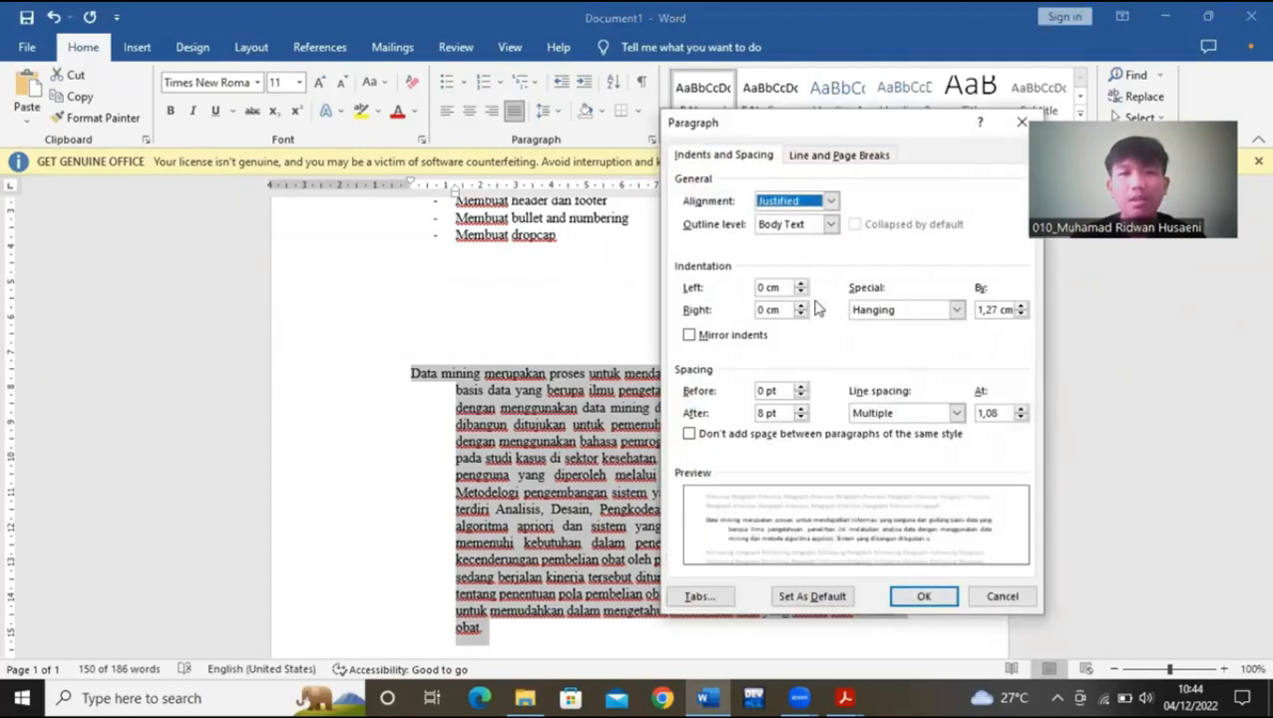
left_click(896, 311)
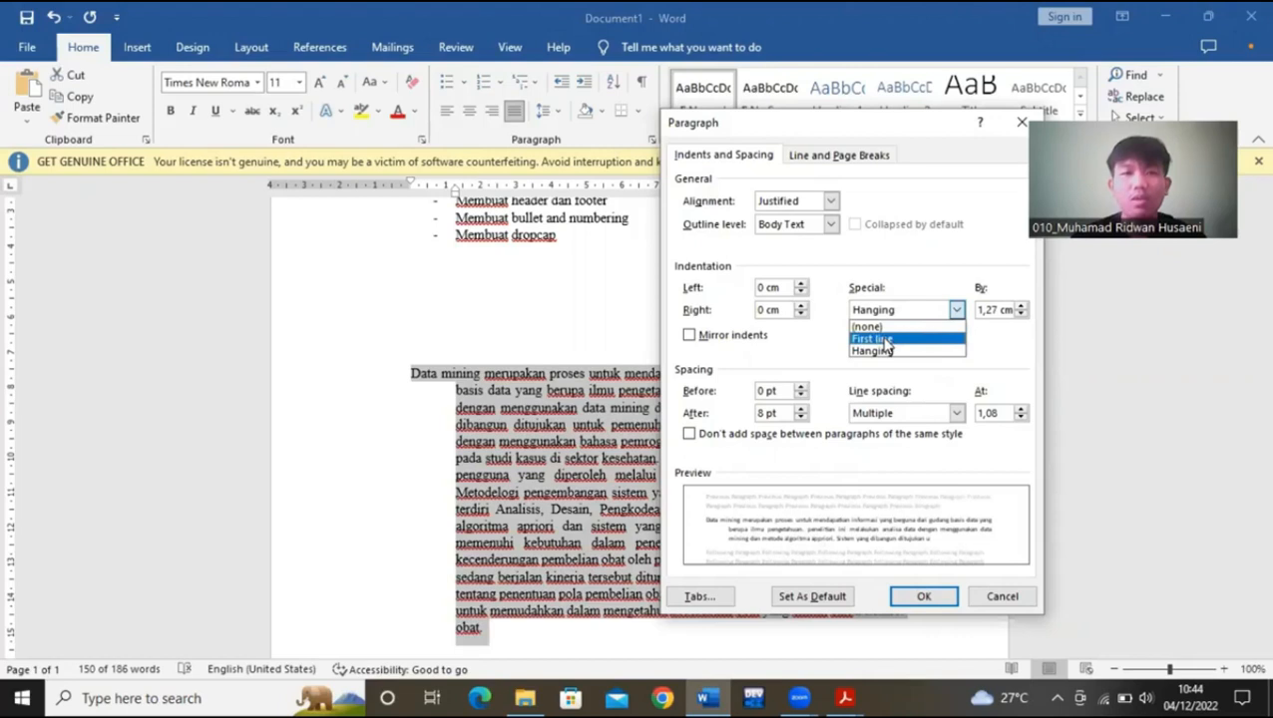
left_click(886, 340)
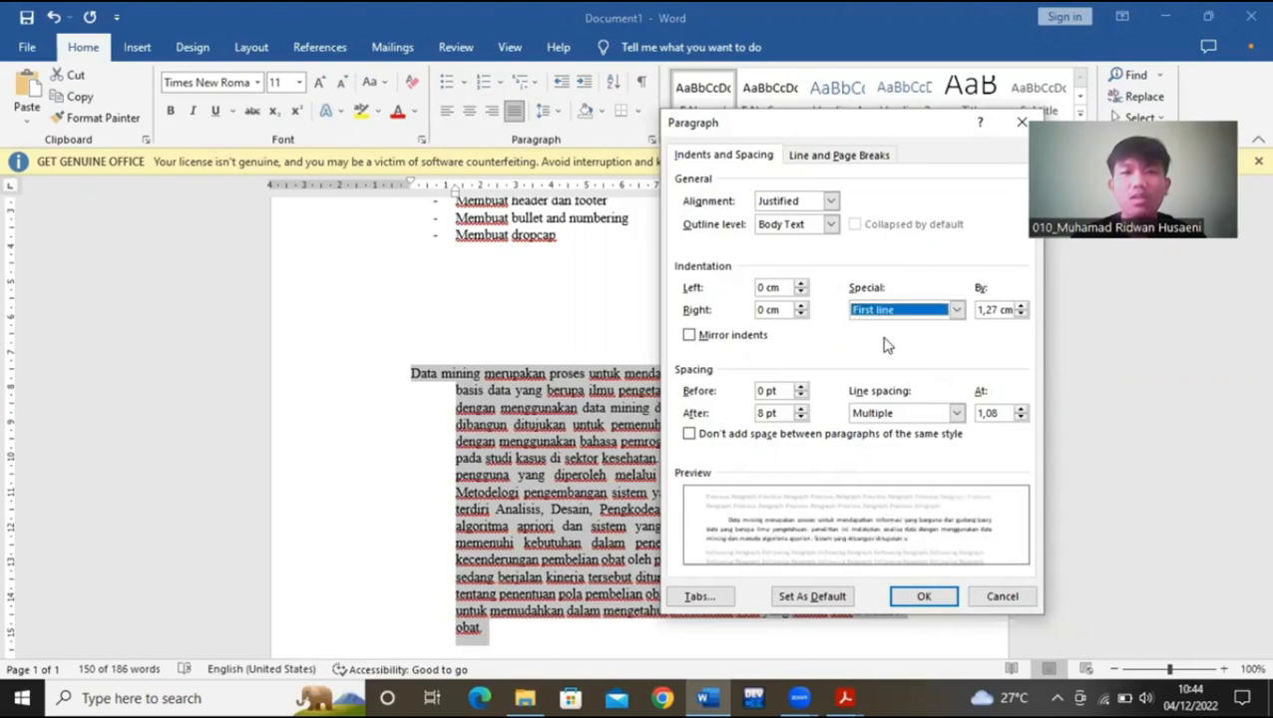
left_click(923, 596)
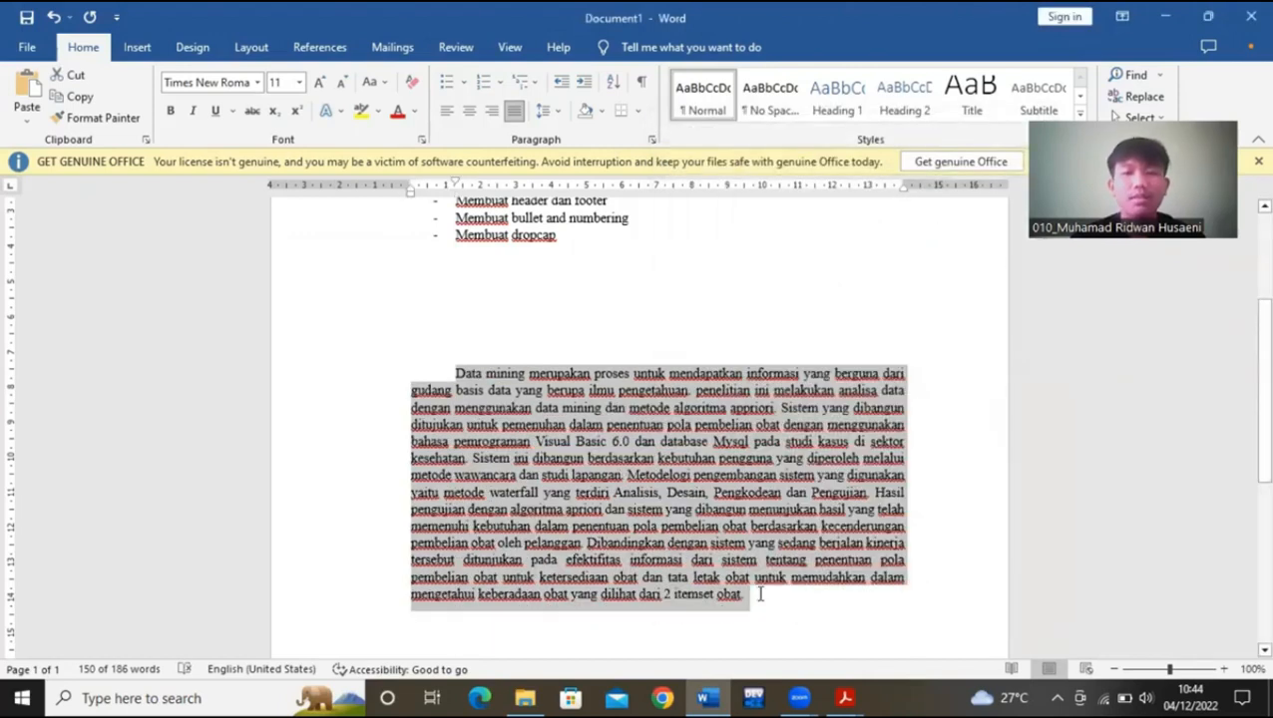
left_click(759, 595)
- Look over the topic list and the data mining paragraph below it
scroll(638, 419, "up", 3)
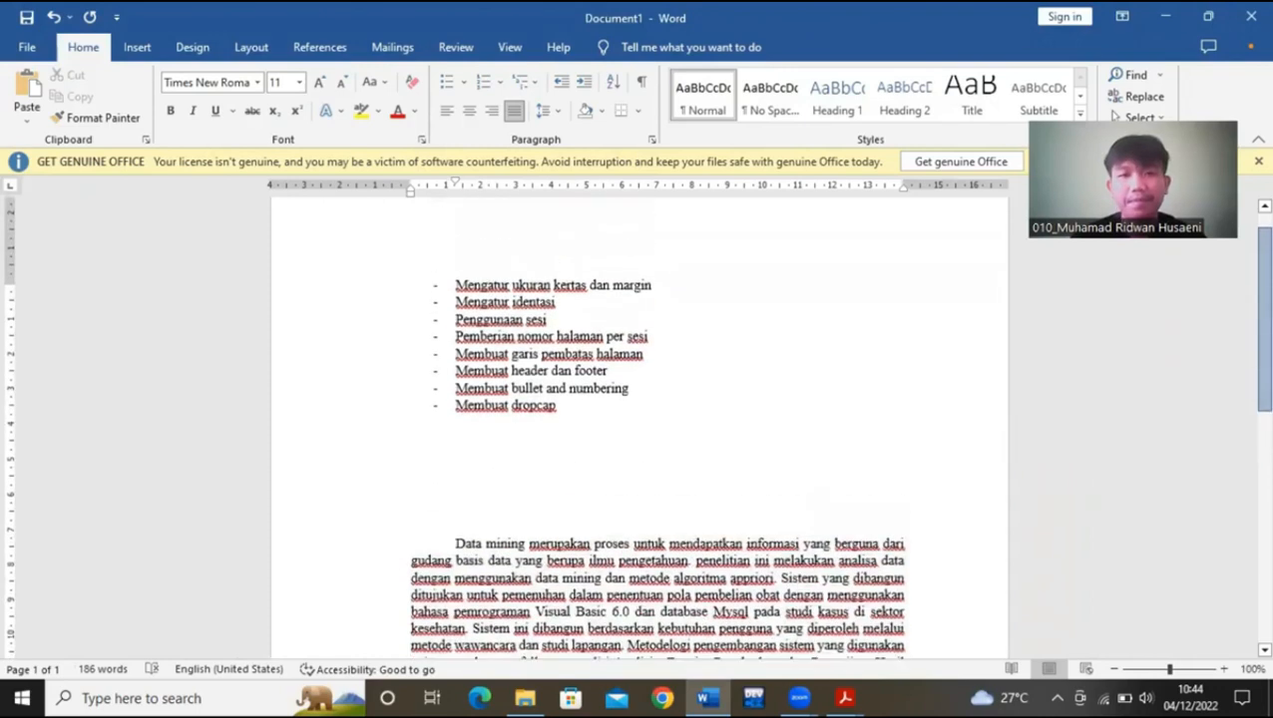
scroll(639, 429, "down", 3)
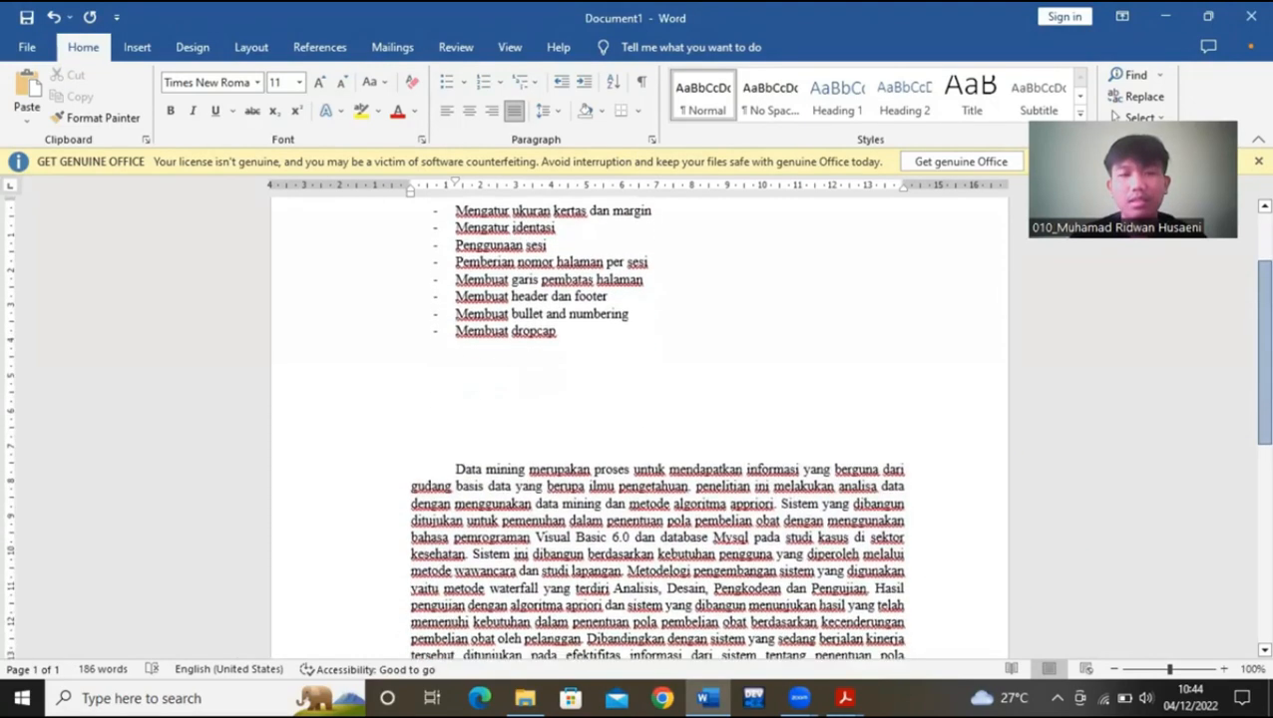
scroll(639, 429, "down", 1)
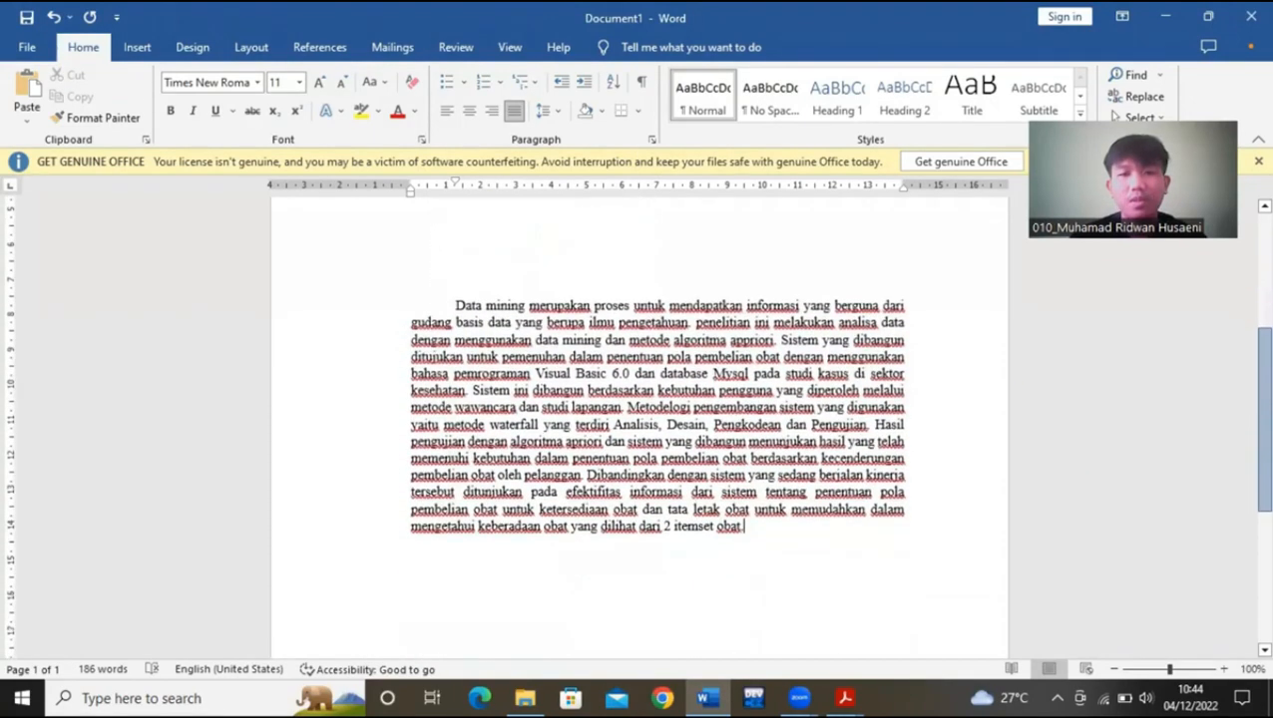
scroll(638, 429, "up", 5)
scroll(638, 429, "down", 8)
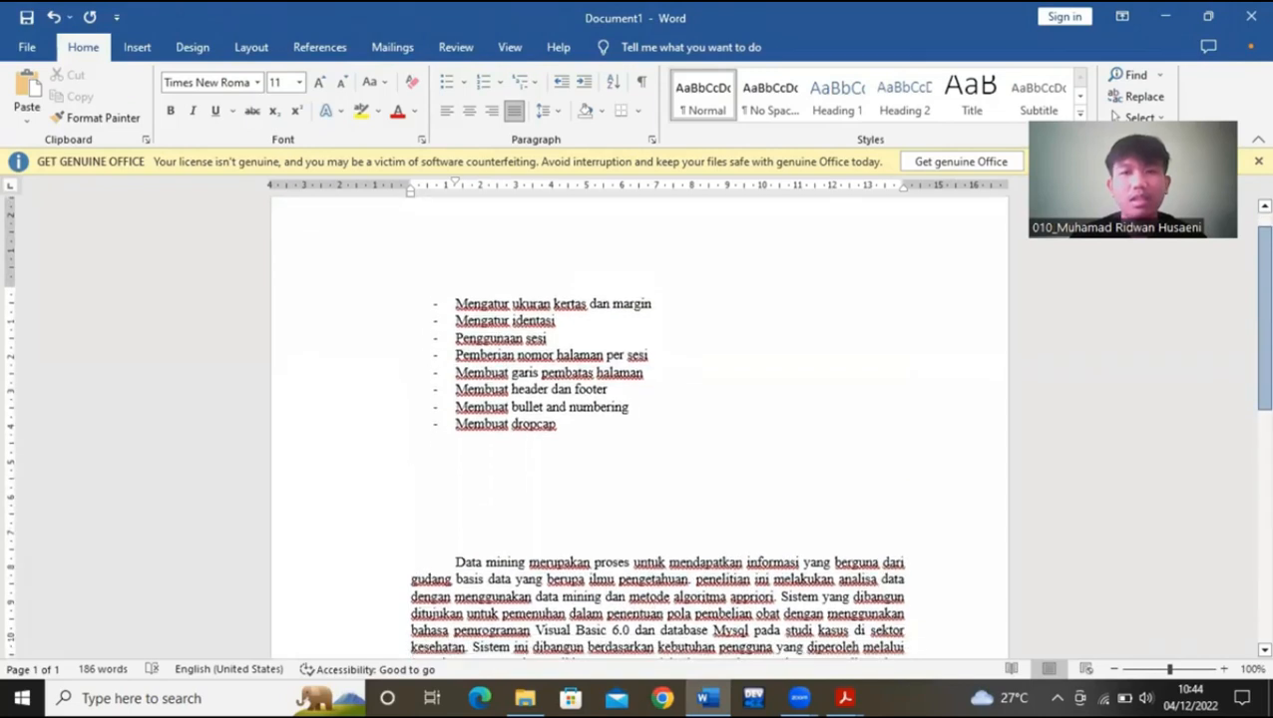
scroll(666, 200, "up", 1)
scroll(666, 199, "down", 2)
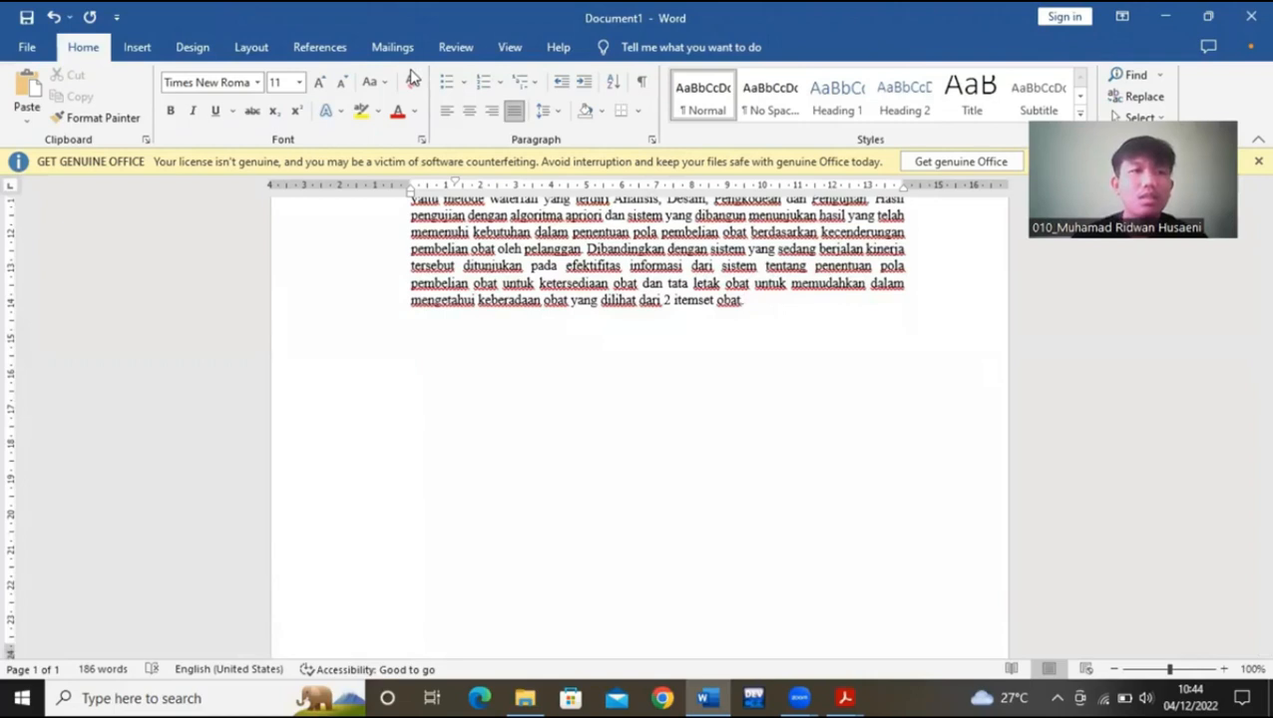
- Look over the available page break and section break types without inserting one
left_click(248, 48)
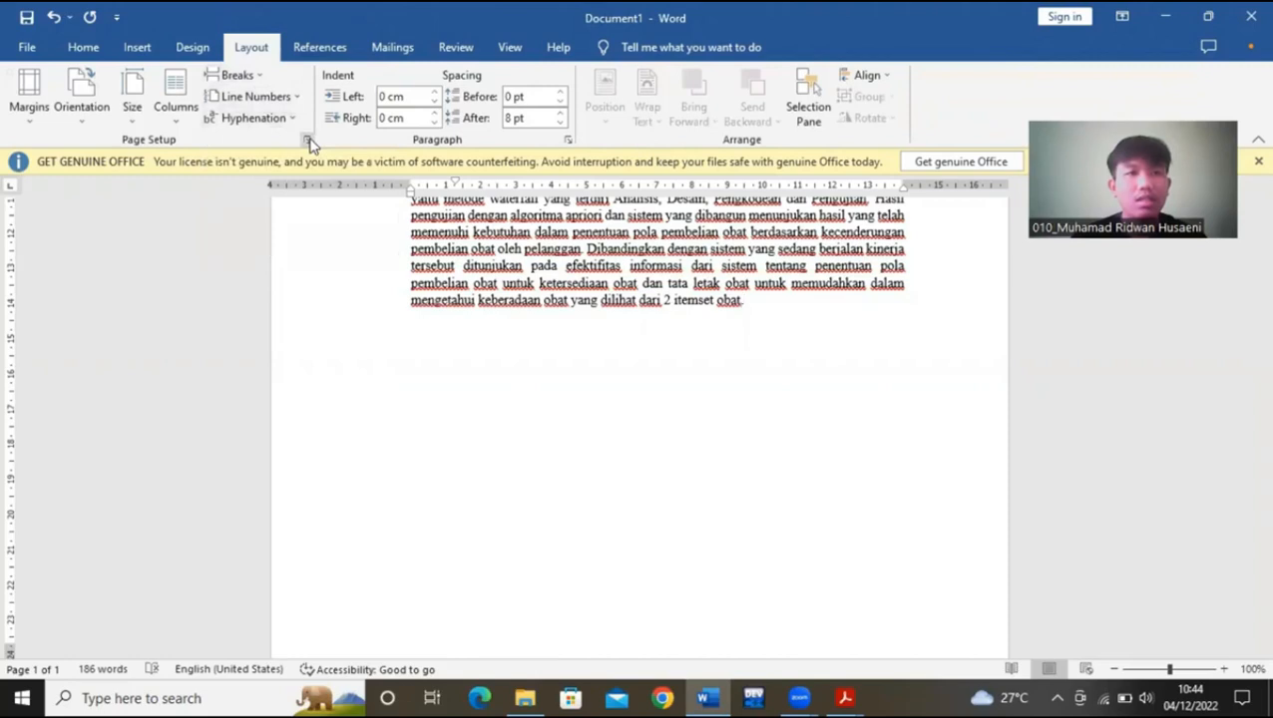
left_click(256, 80)
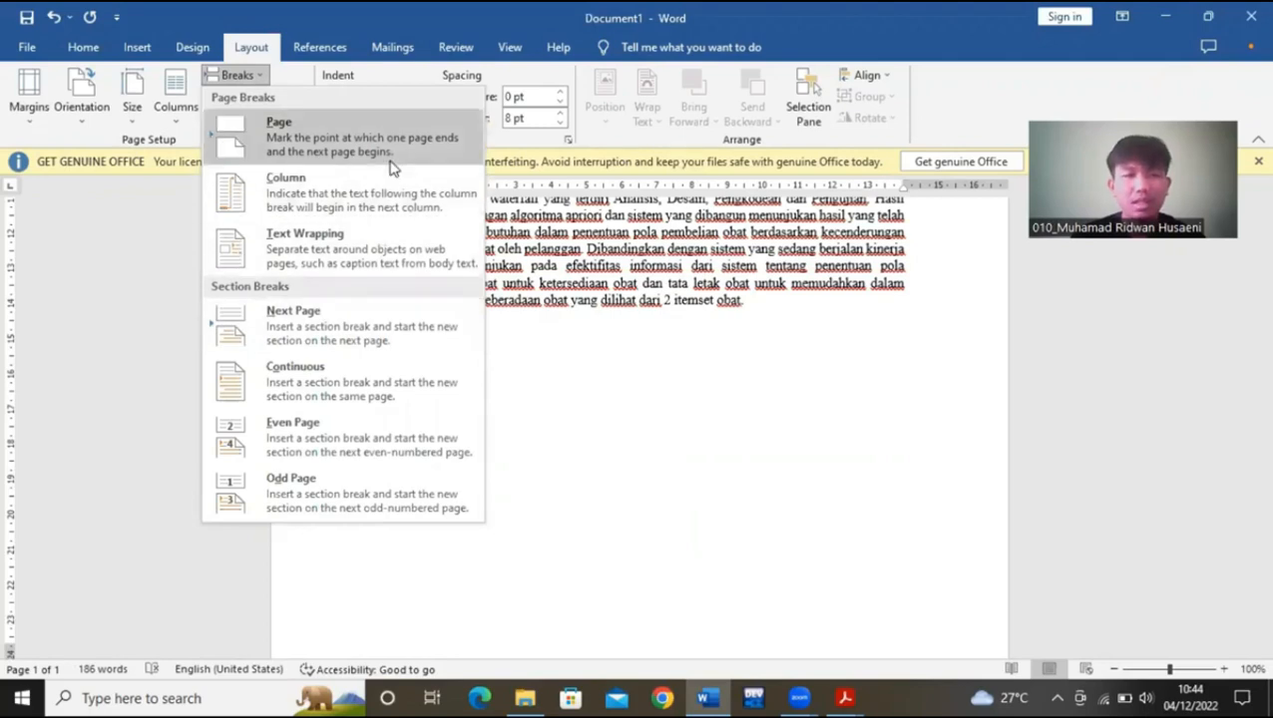
left_click(602, 333)
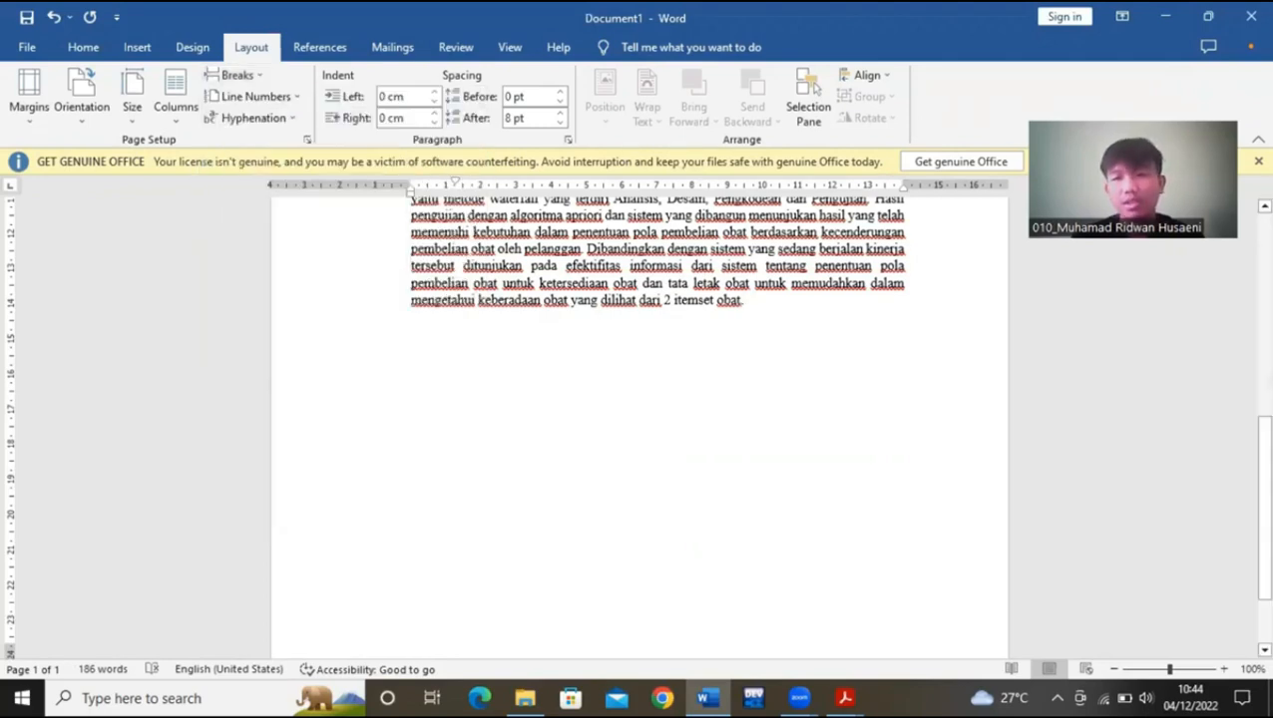
- Open the page footer for editing and set the page number format to i, ii, iii, starting at i
scroll(639, 419, "down", 5)
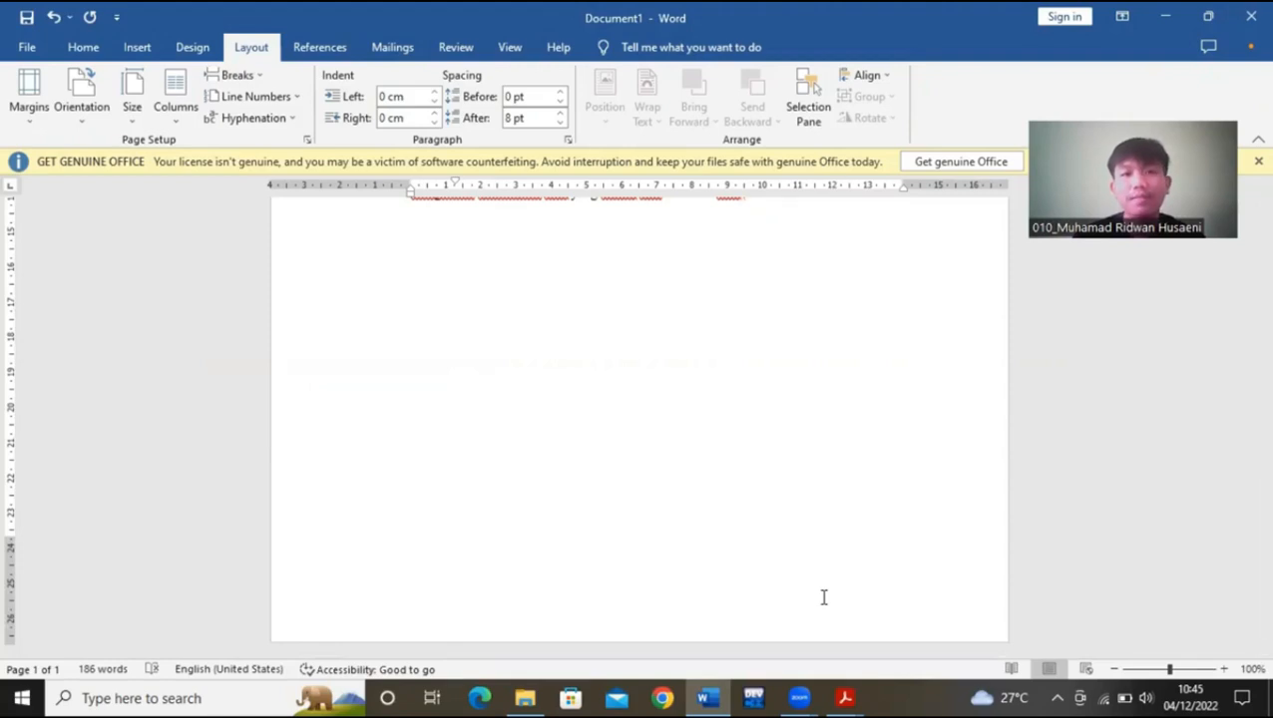
double_click(824, 597)
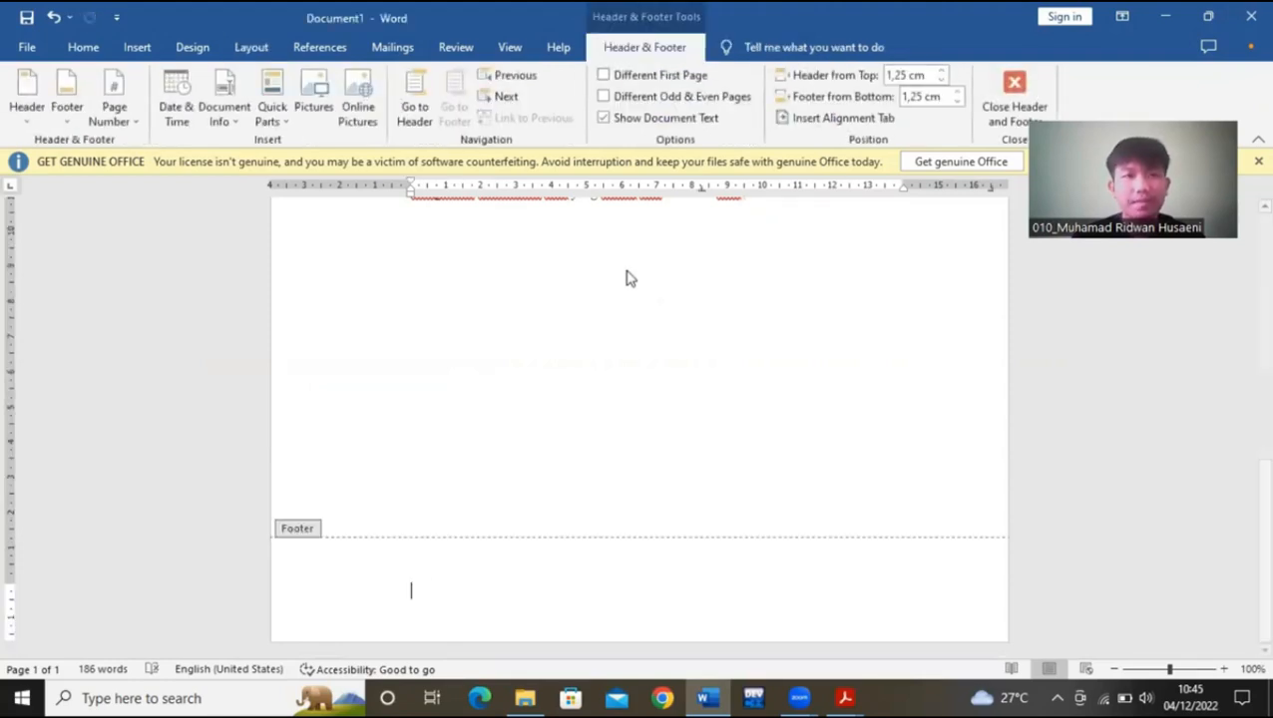
left_click(110, 117)
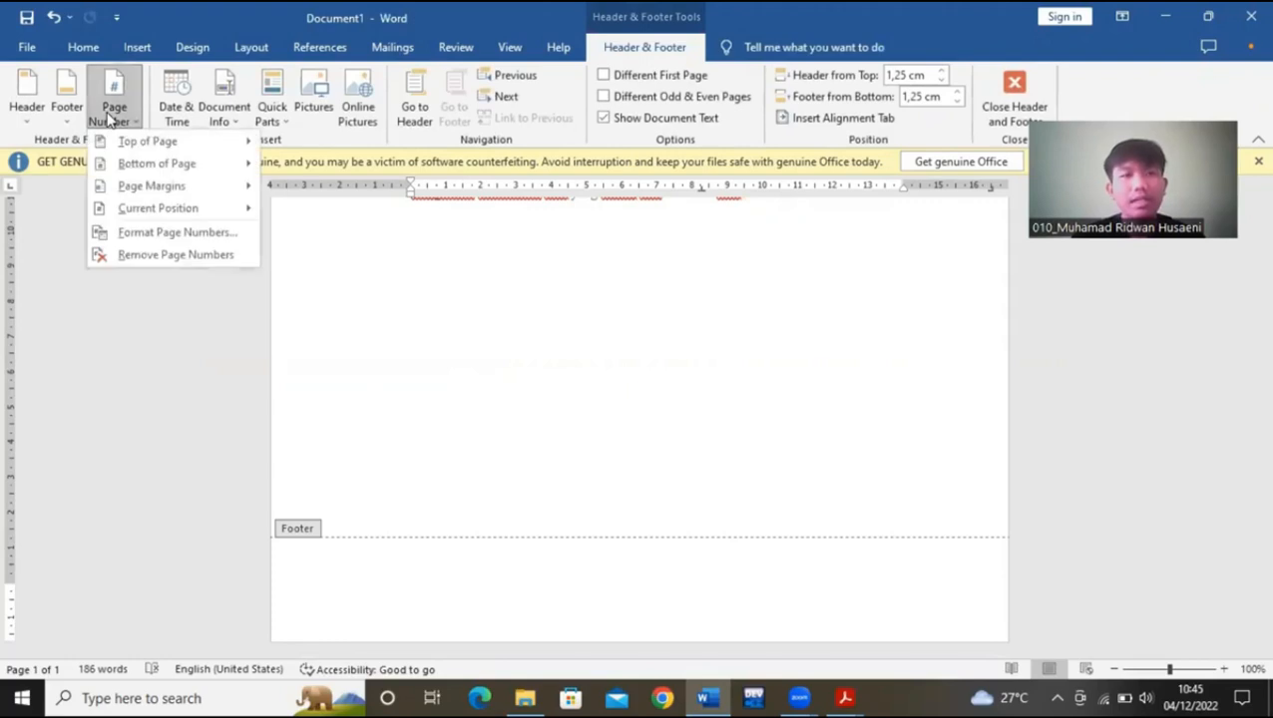
left_click(187, 236)
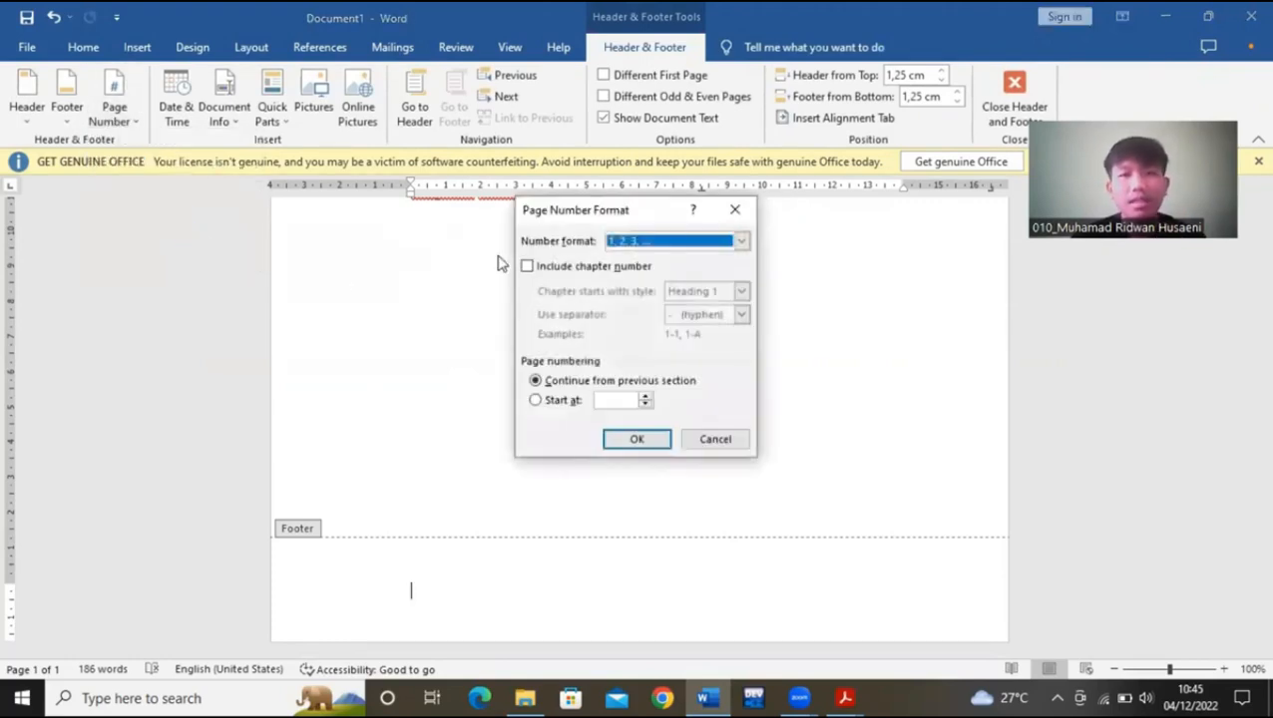
left_click(649, 241)
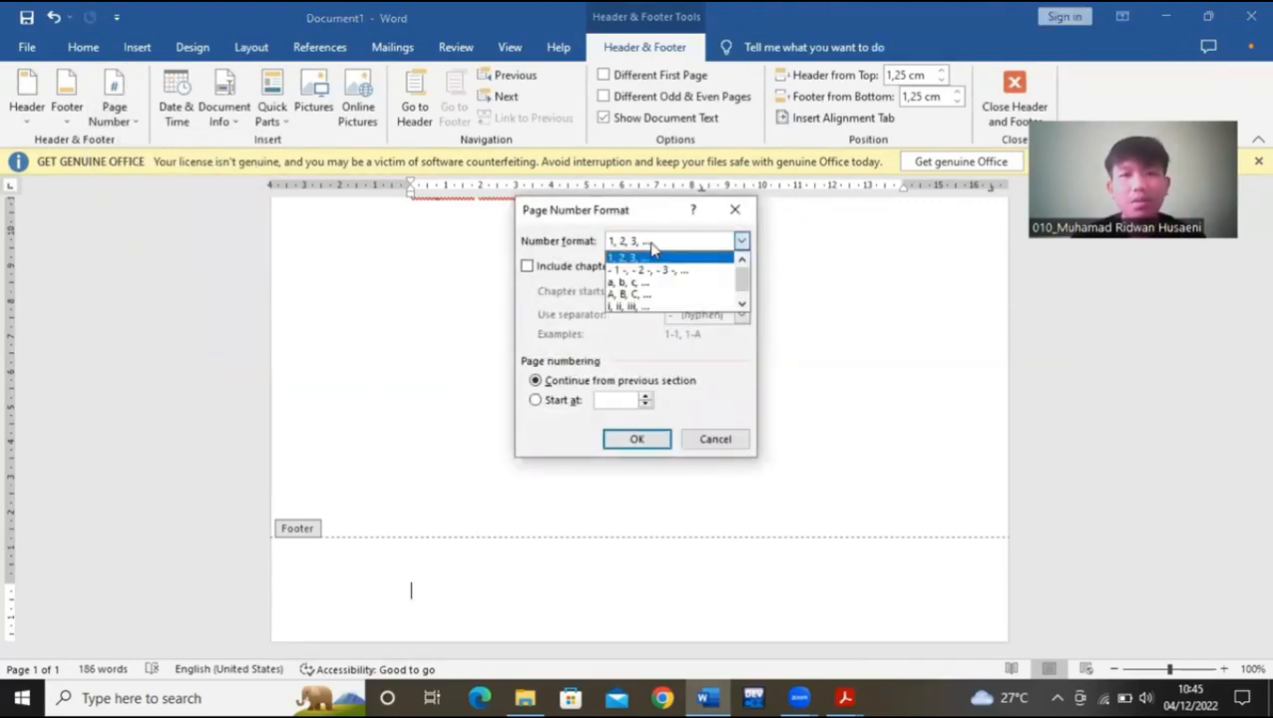
left_click(638, 307)
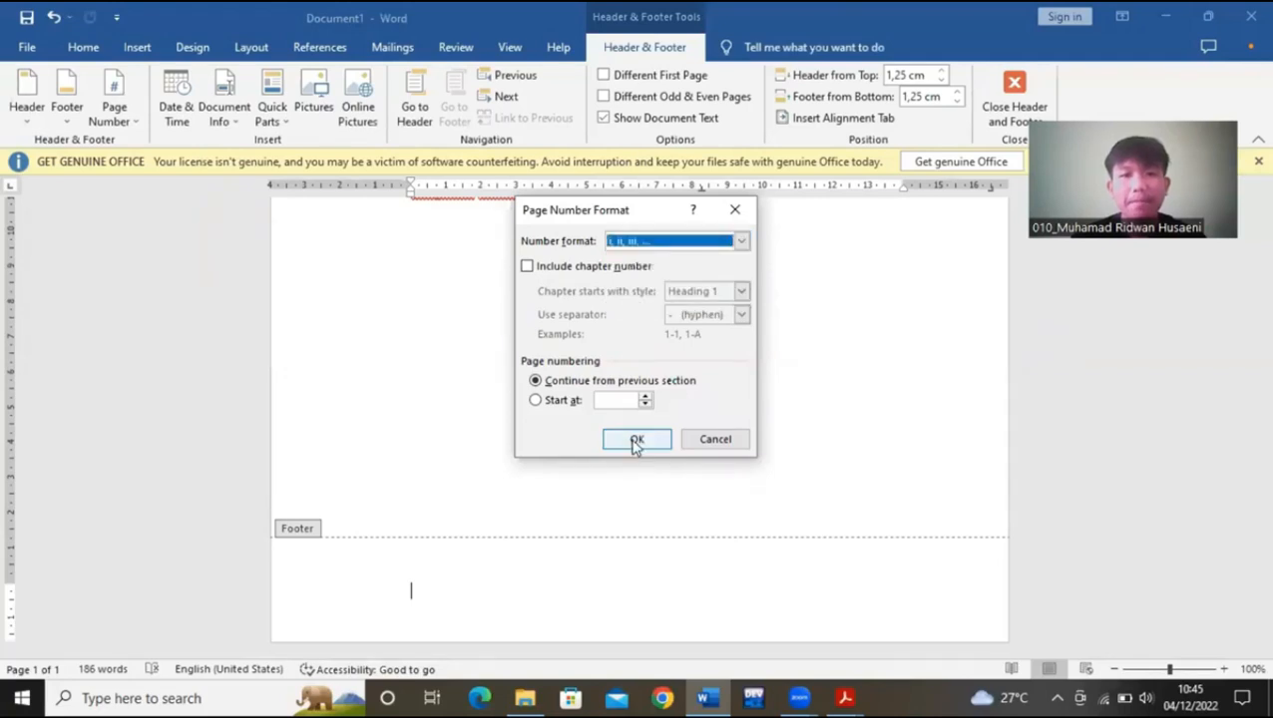
left_click(536, 400)
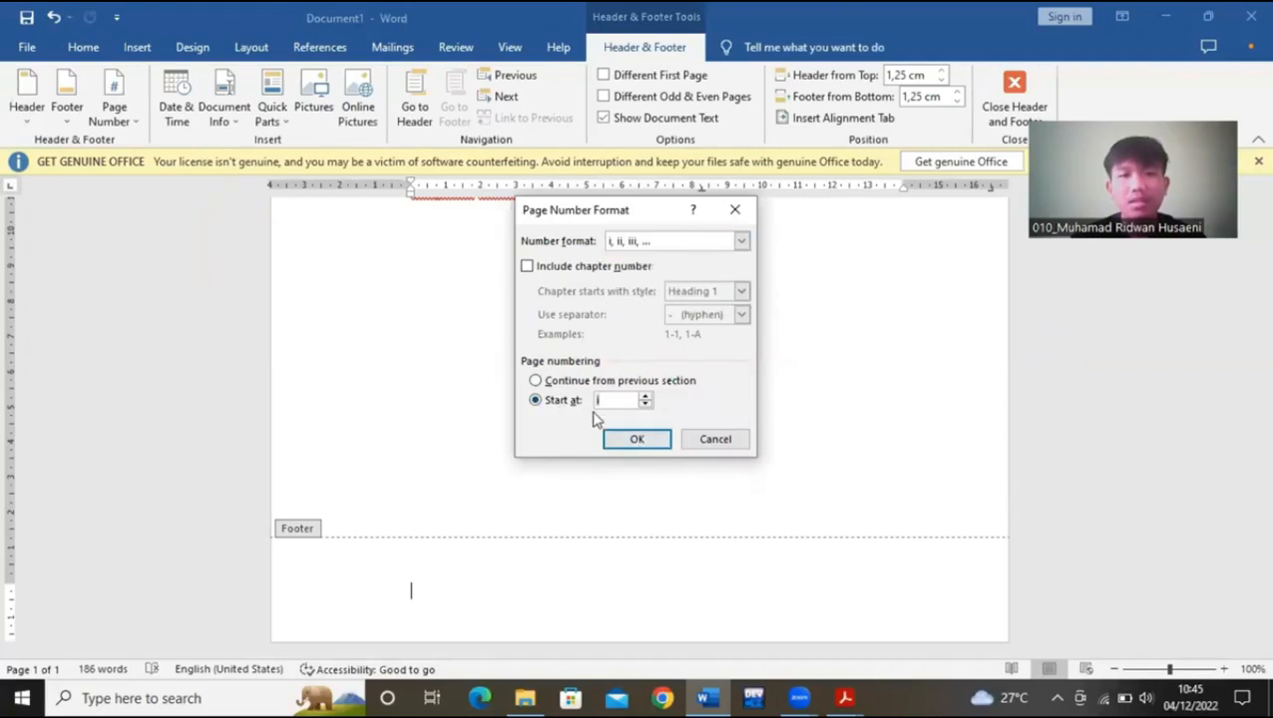
left_click(632, 440)
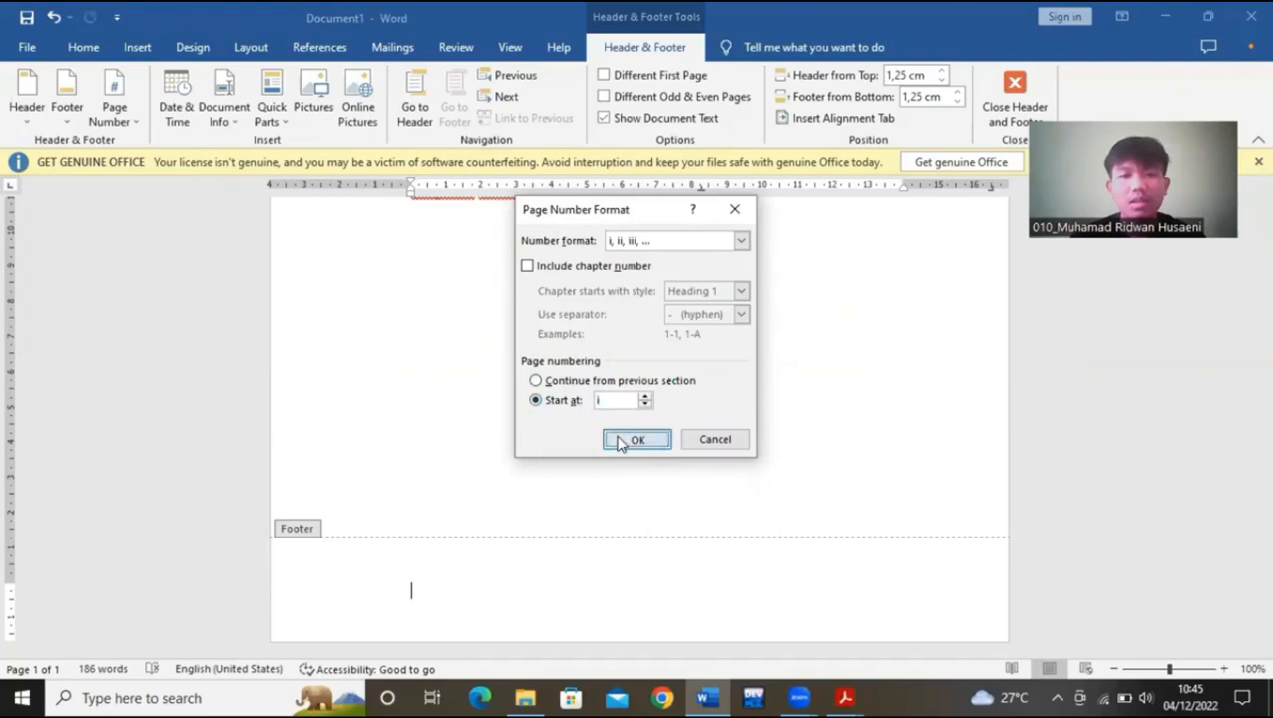
- Insert a Plain Number 3 page number at the bottom of the page and return to the body text
left_click(108, 118)
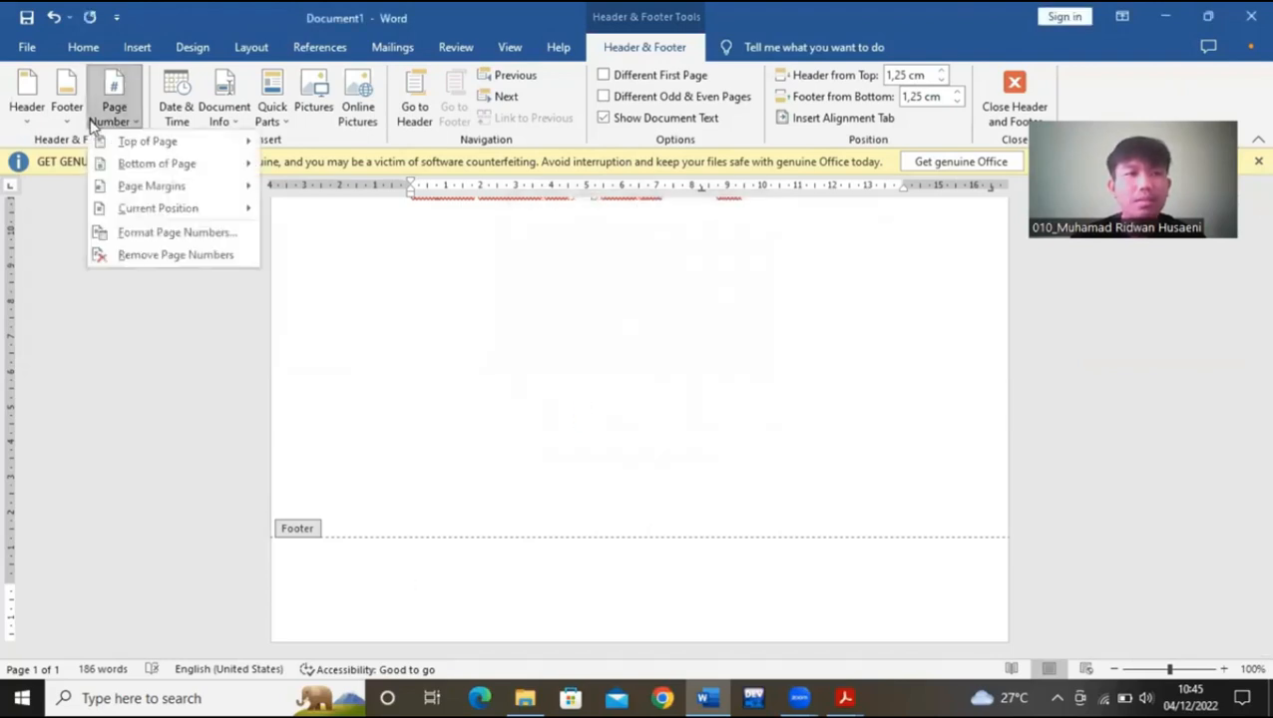
left_click(166, 170)
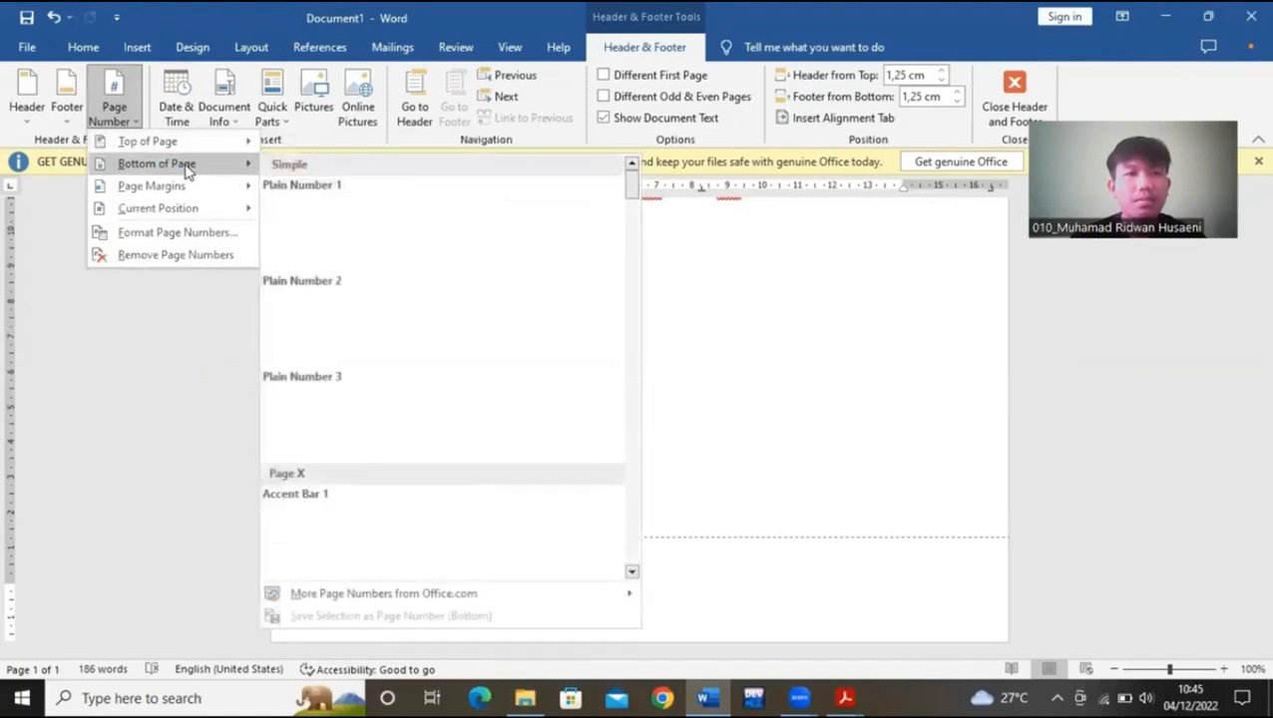
left_click(556, 398)
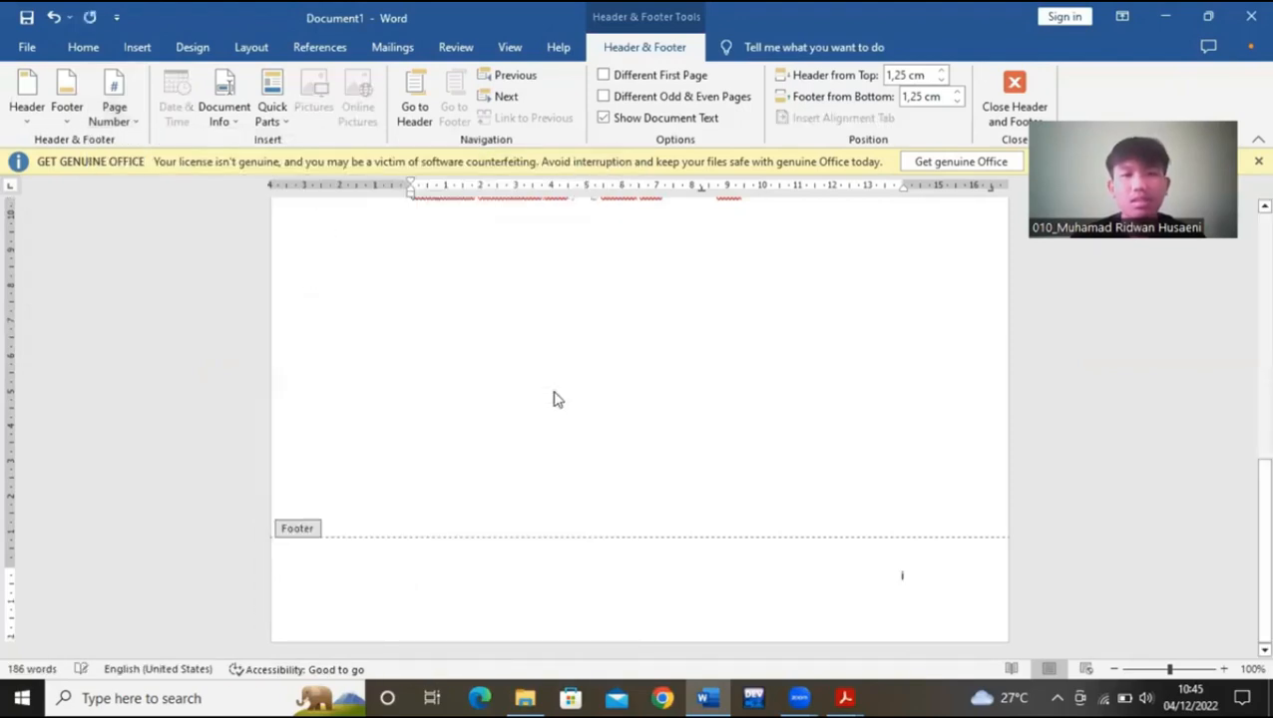
double_click(667, 457)
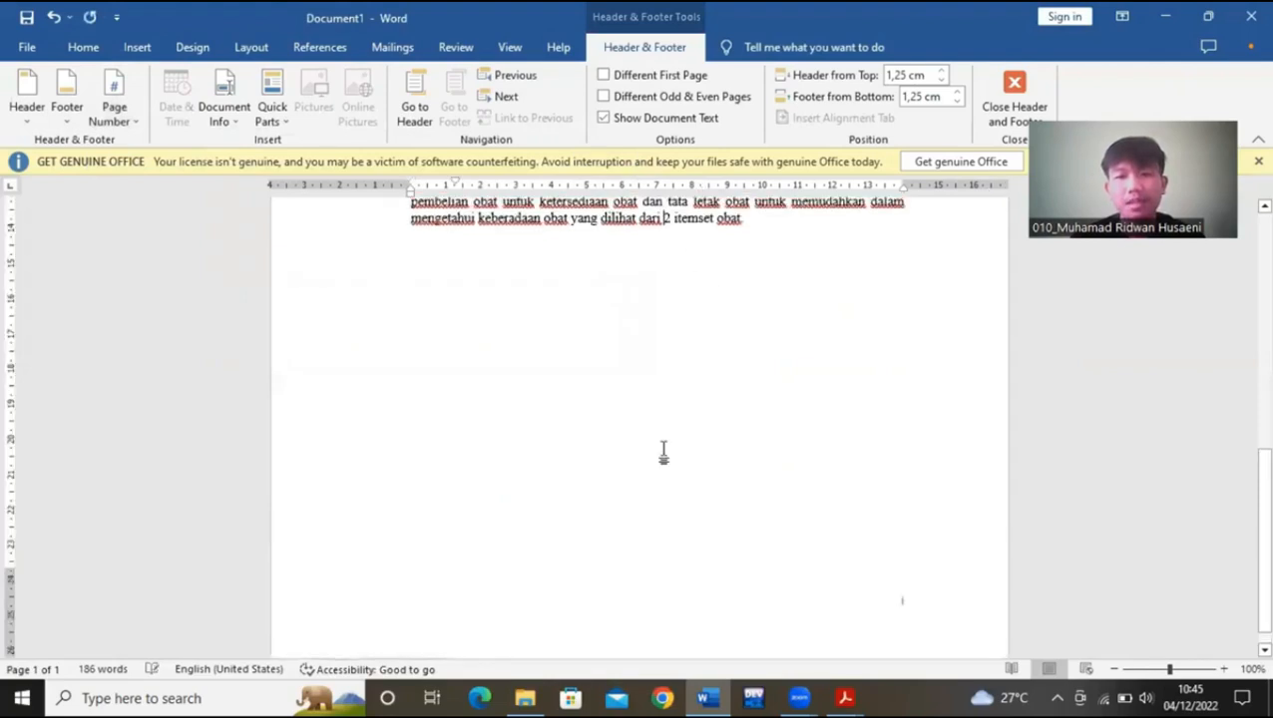
- Add an empty line after the data mining paragraph and insert a page break there
left_click(259, 48)
left_click(234, 75)
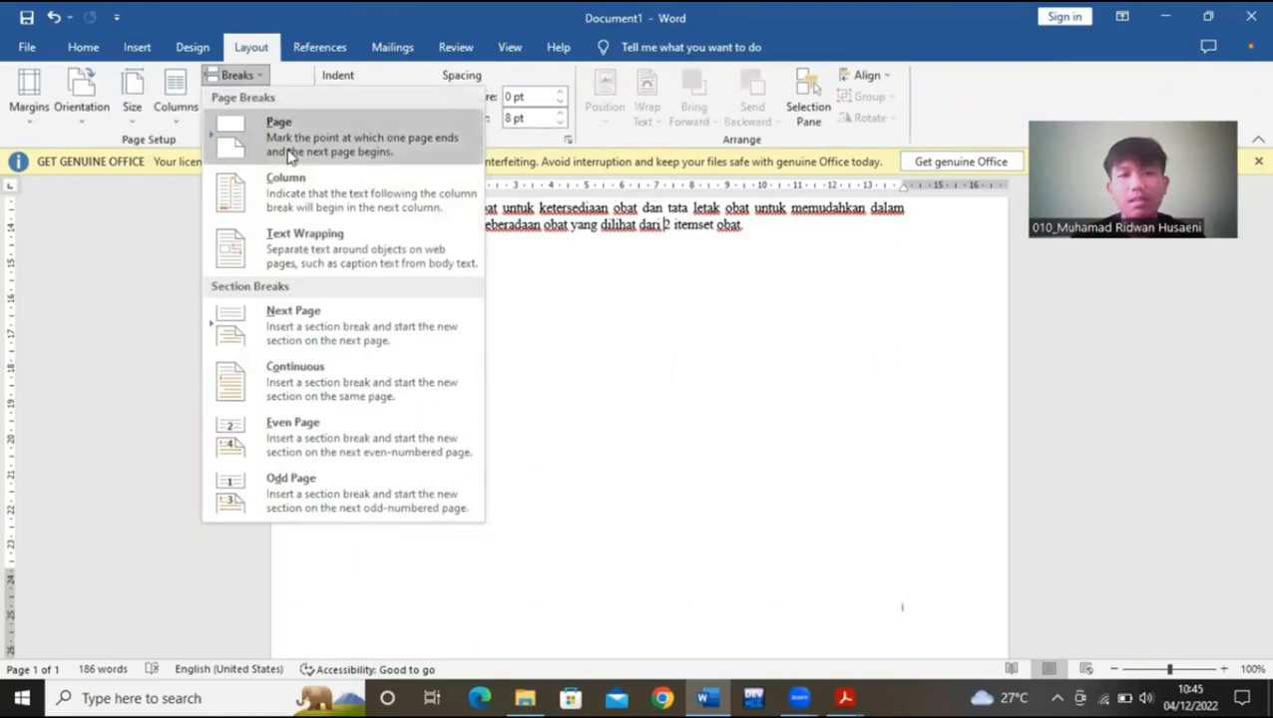
left_click(761, 229)
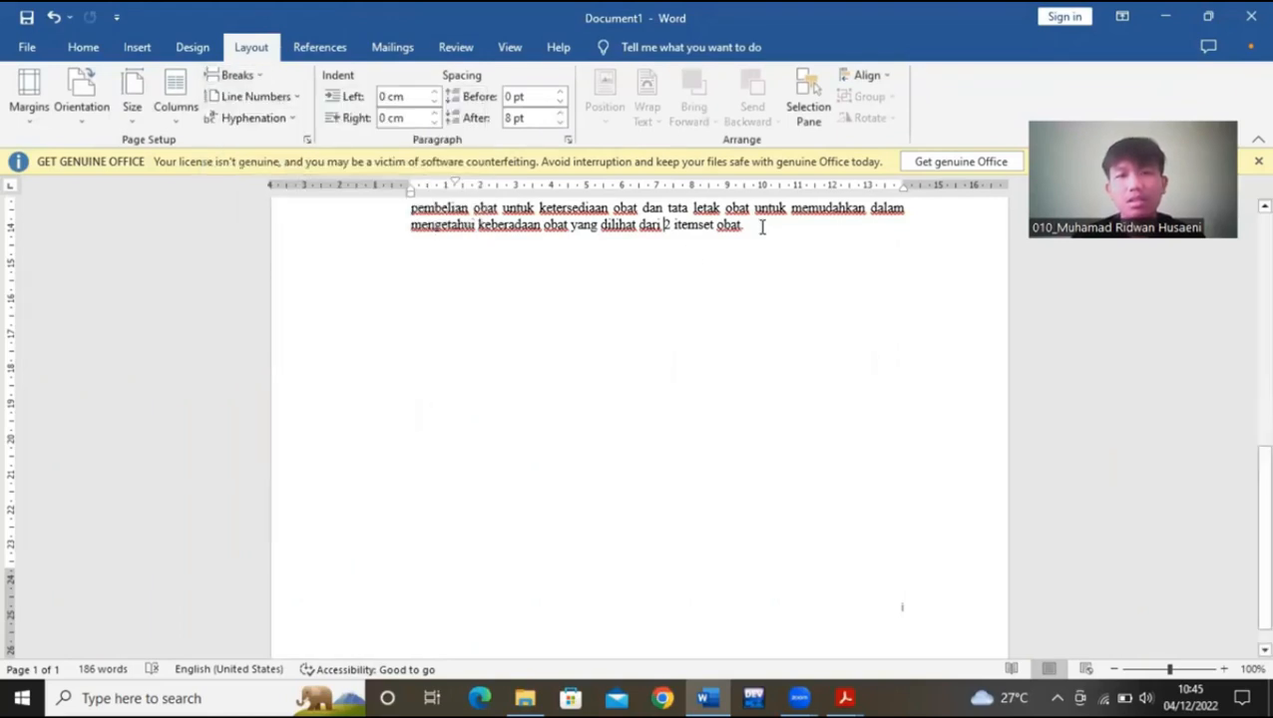
key("Return")
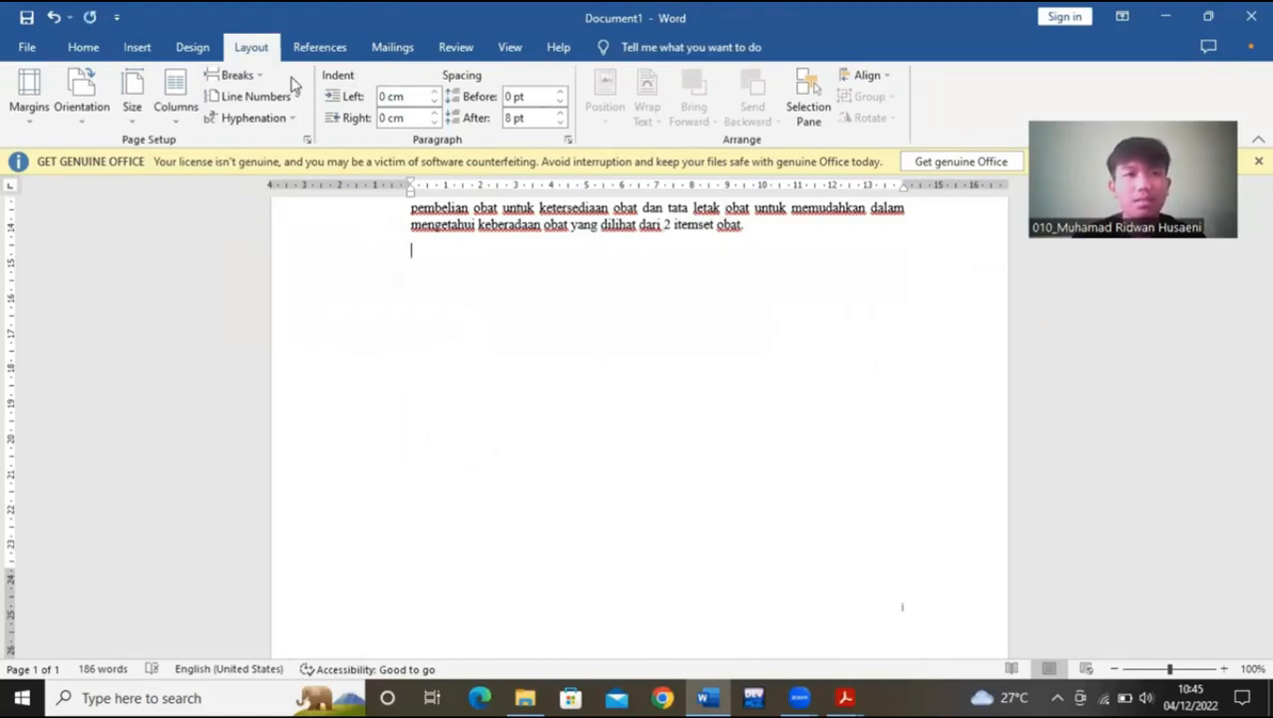
left_click(236, 76)
left_click(260, 110)
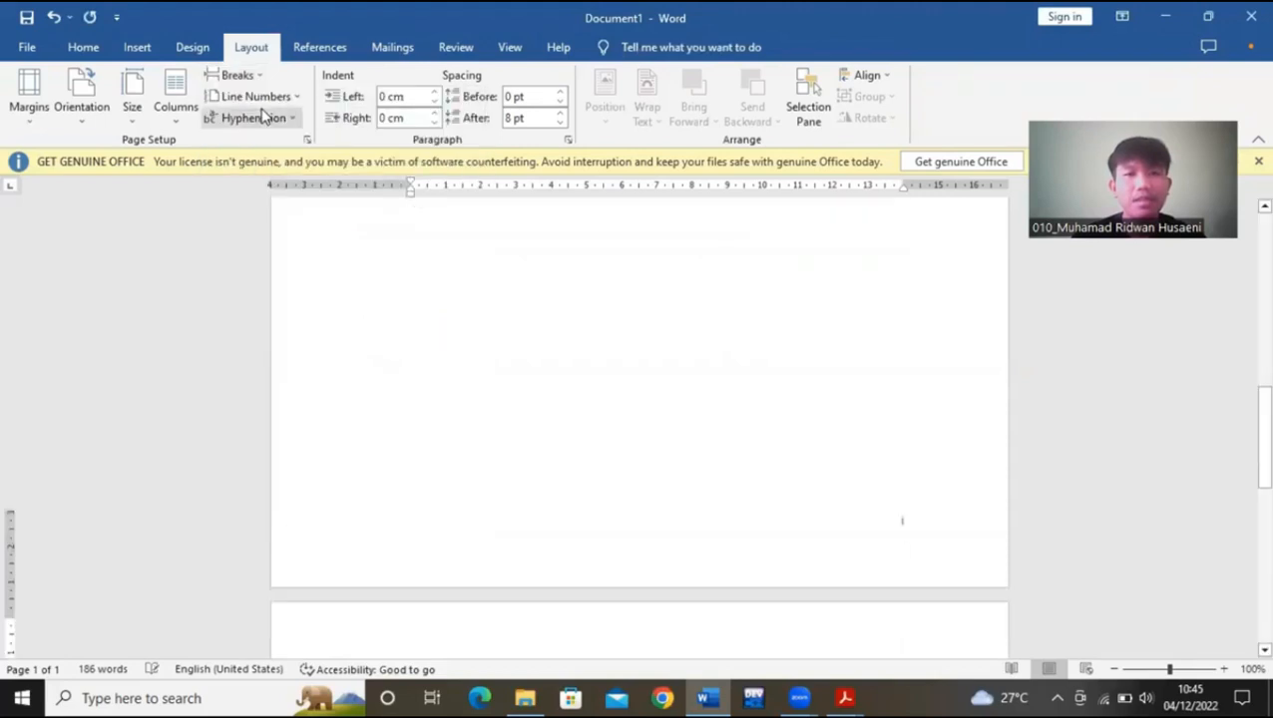
left_click_drag(1265, 404, 1265, 455)
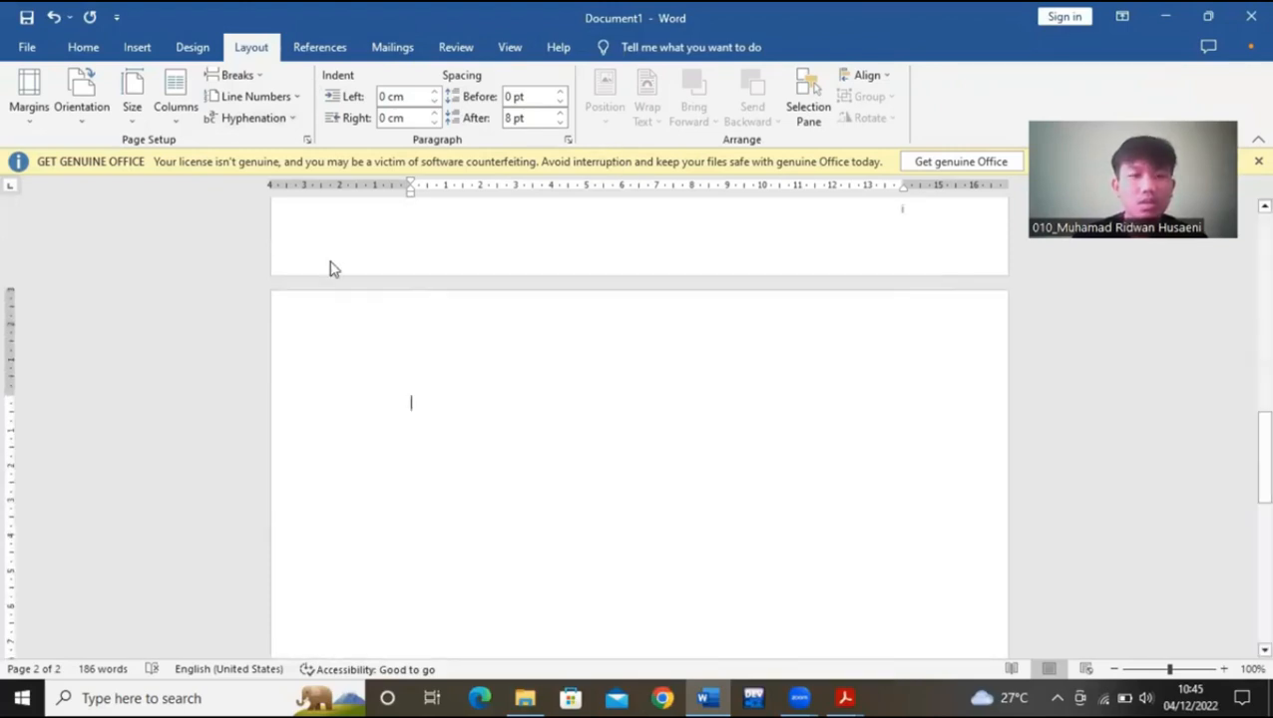
- Insert a Next Page section break on the empty second page and check the page numbers around it
left_click(235, 76)
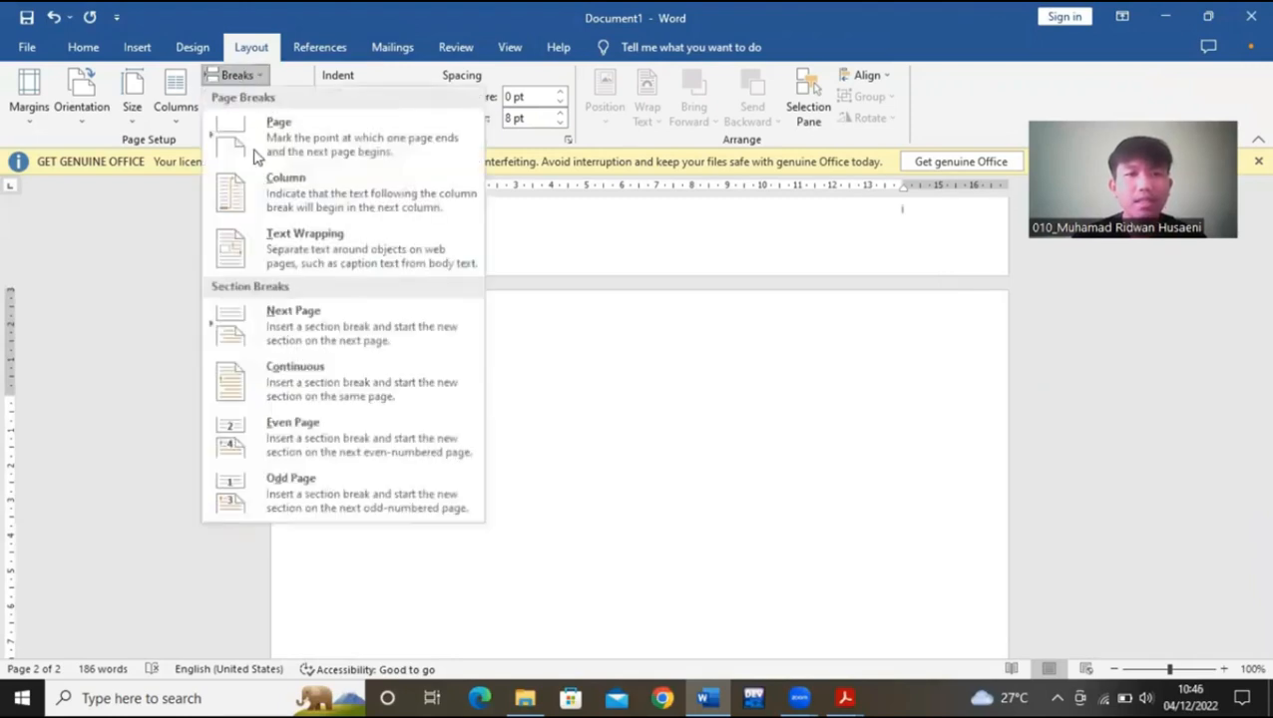
left_click(299, 319)
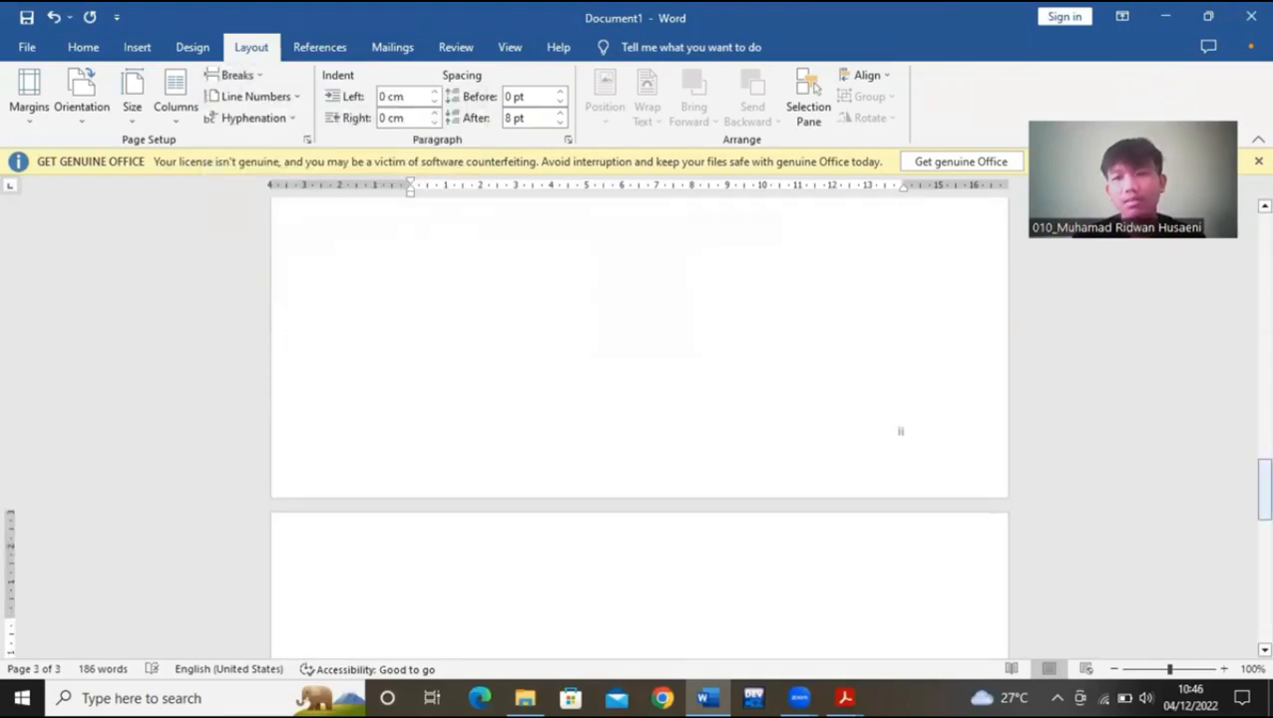
scroll(900, 431, "down", 10)
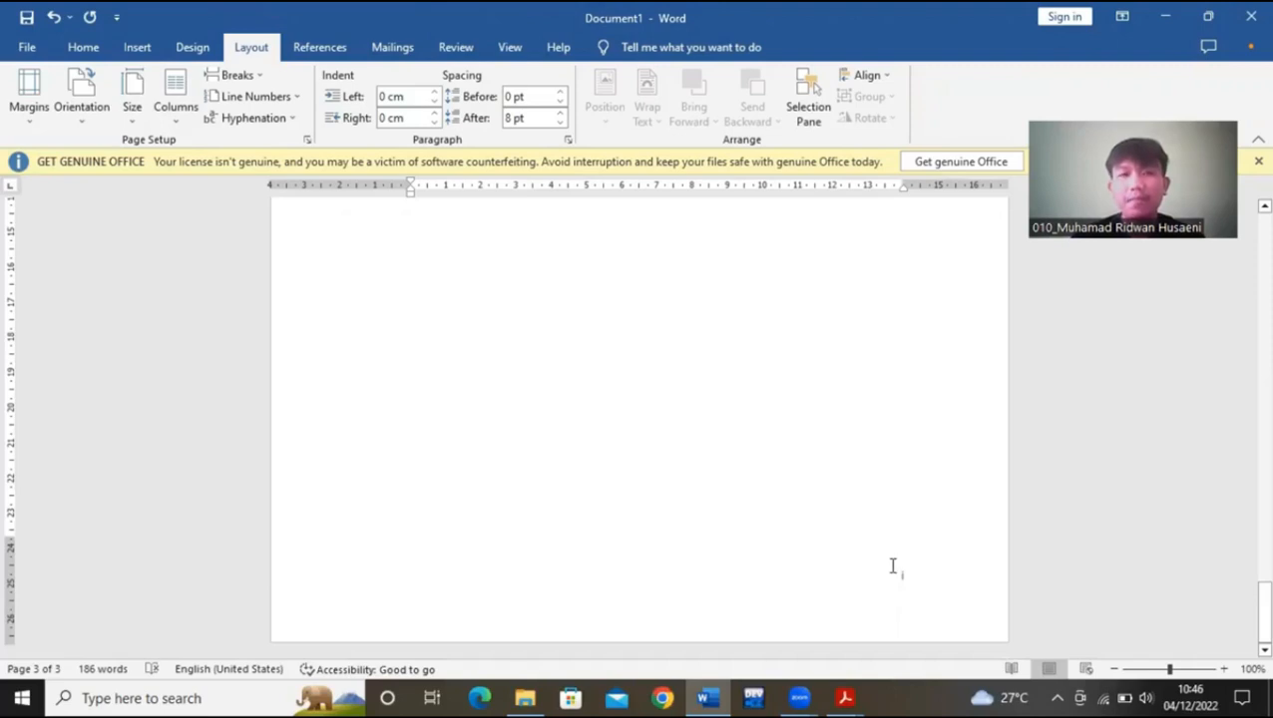
scroll(902, 575, "up", 10)
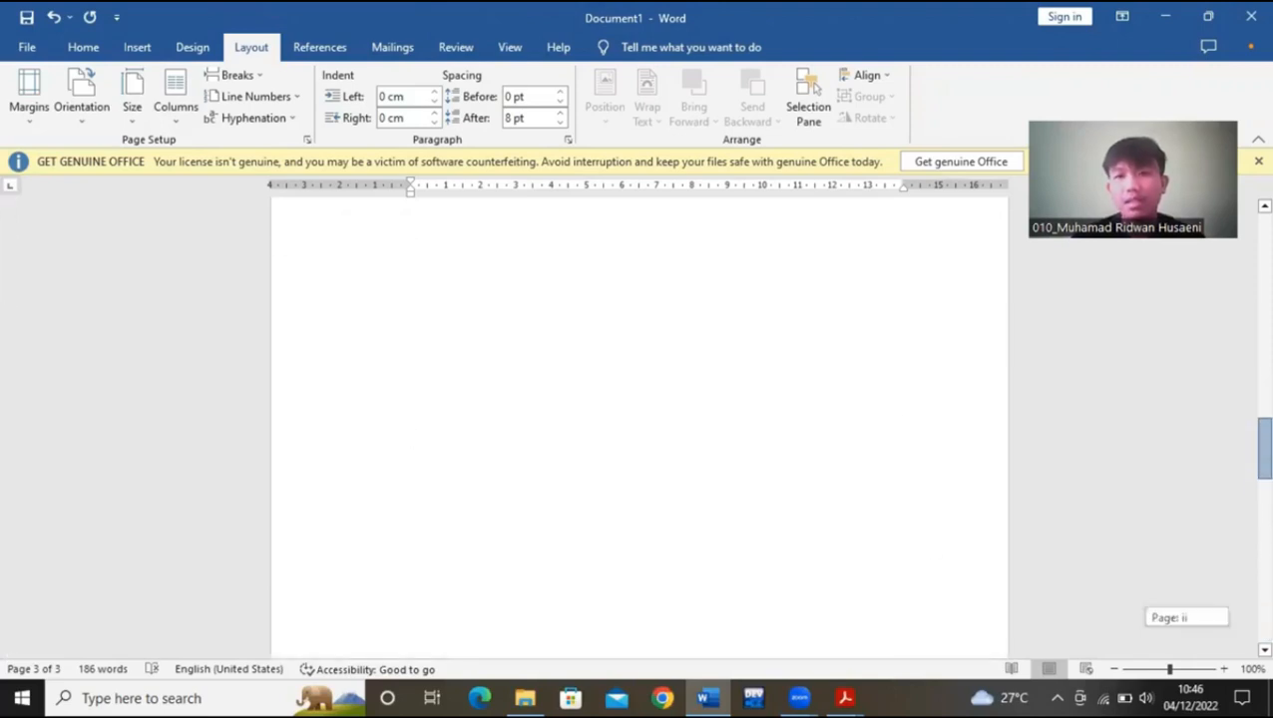
scroll(1015, 479, "down", 2)
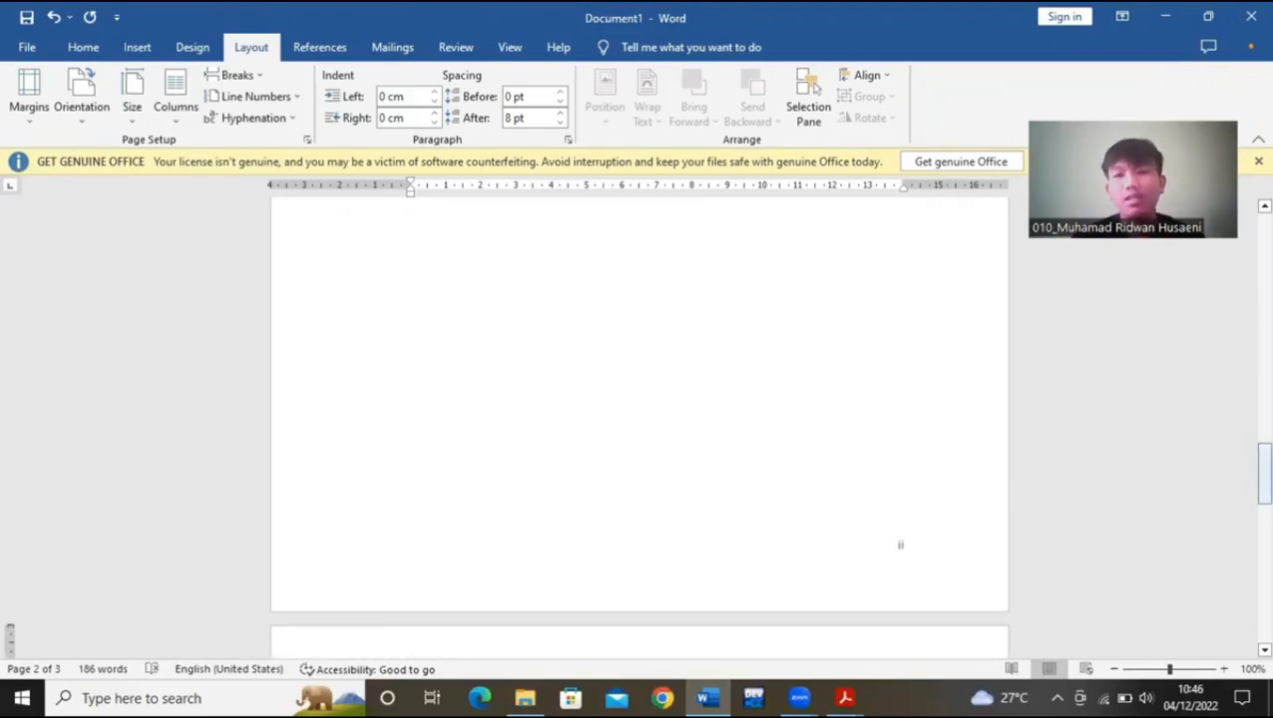
- Set the page number format in the section 2 footer to 1, 2, 3 and return to the body text
left_click_drag(1262, 473, 1263, 612)
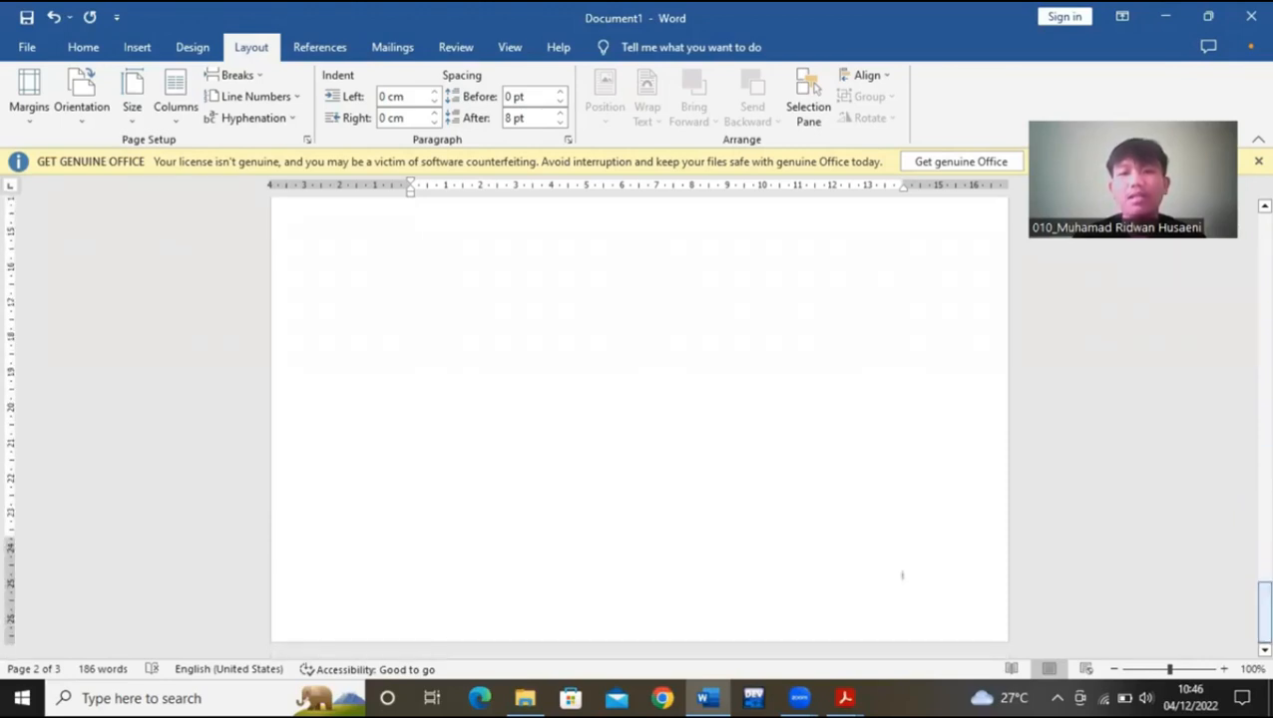
double_click(905, 591)
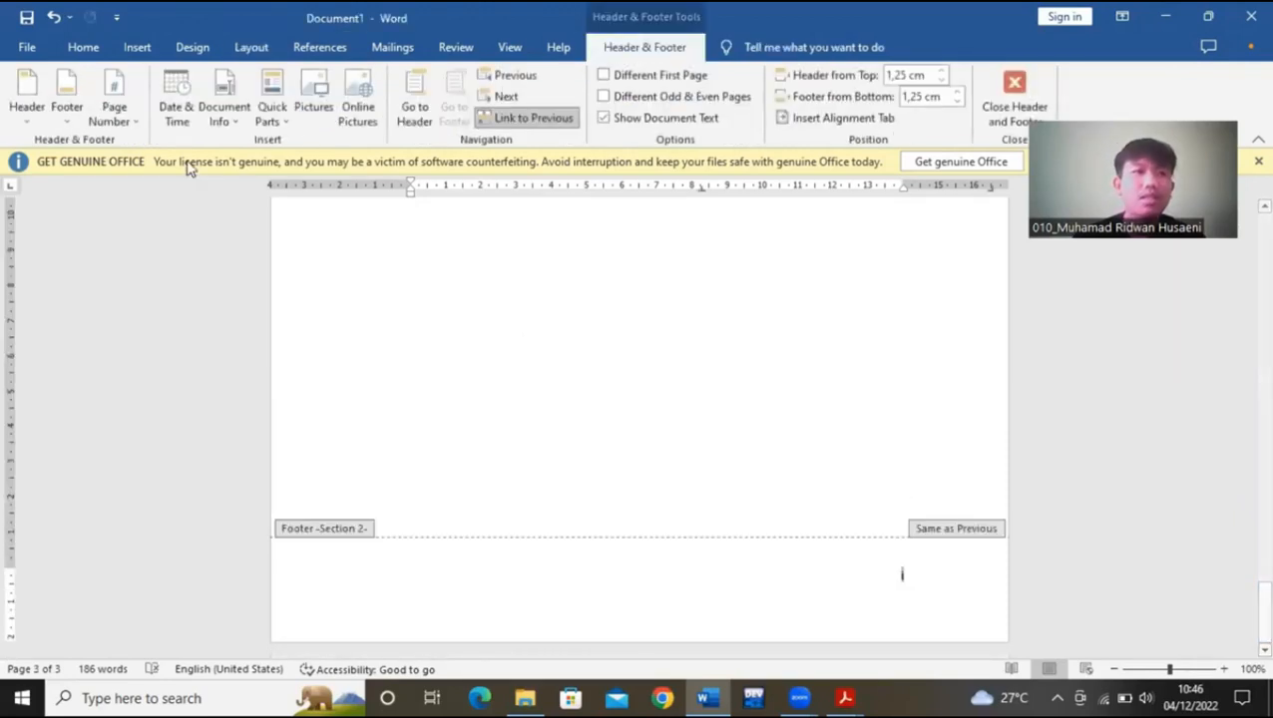
left_click(122, 119)
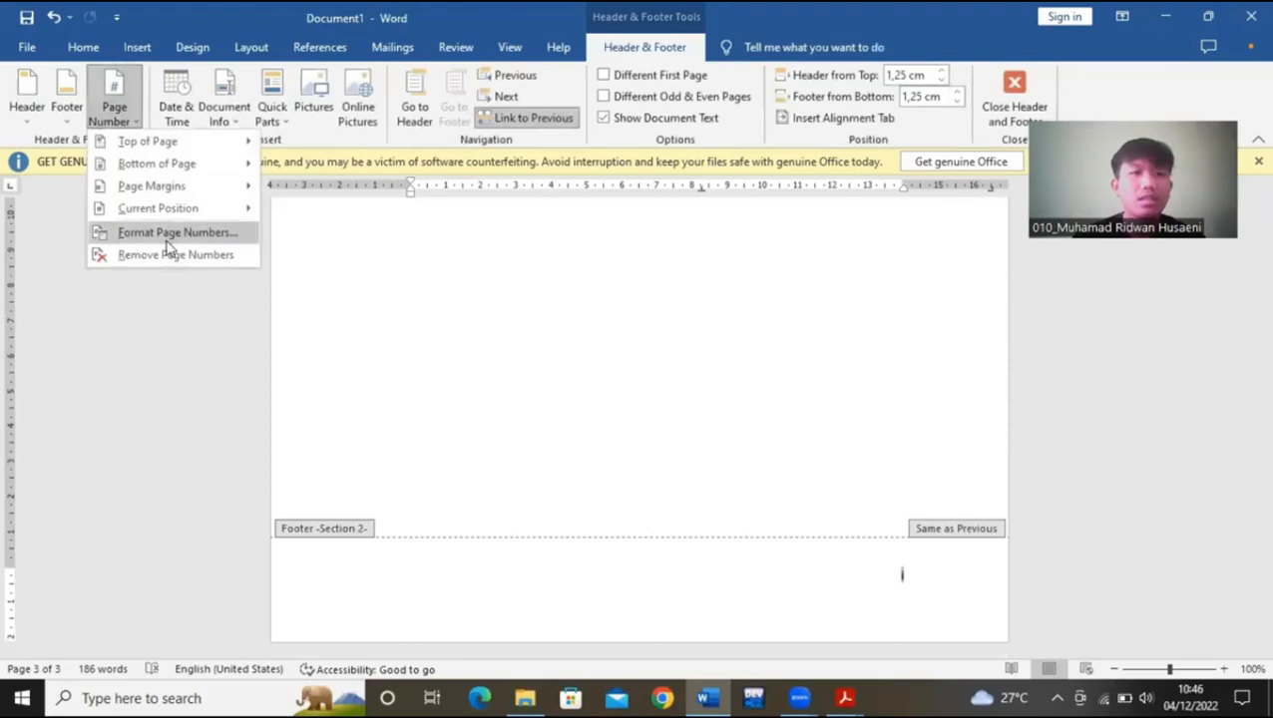
left_click(172, 232)
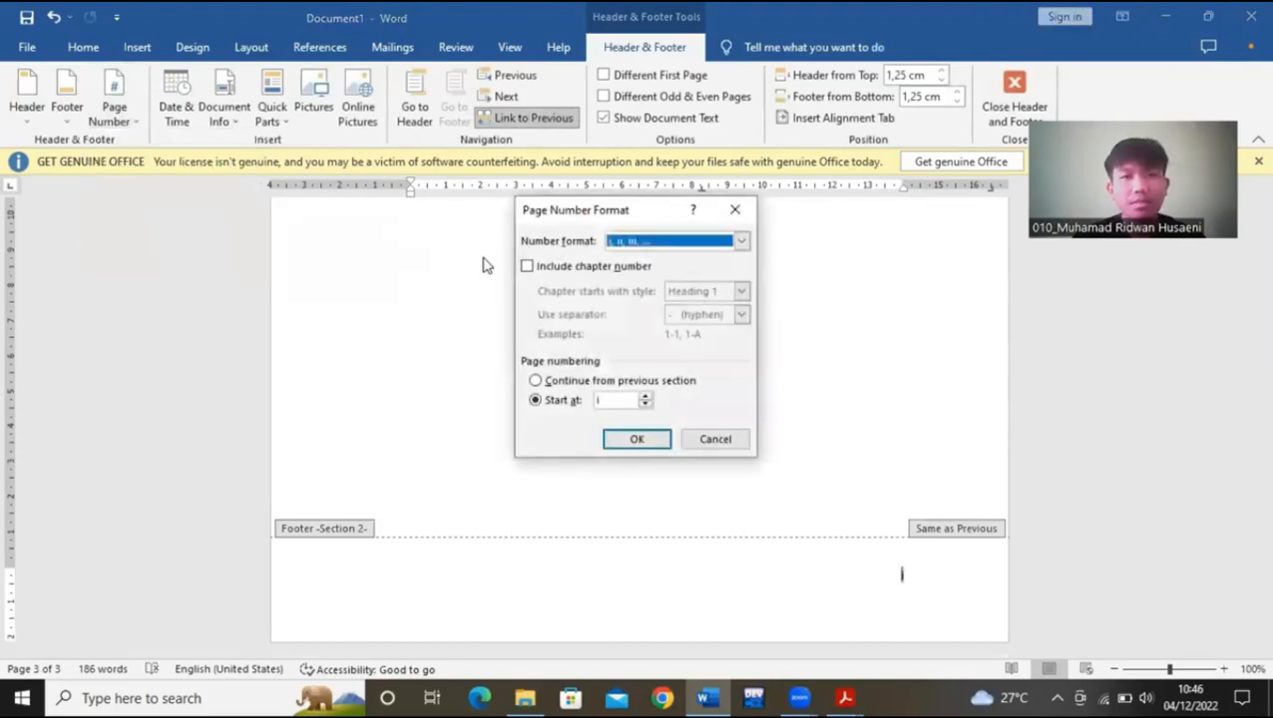
left_click(638, 242)
left_click(630, 257)
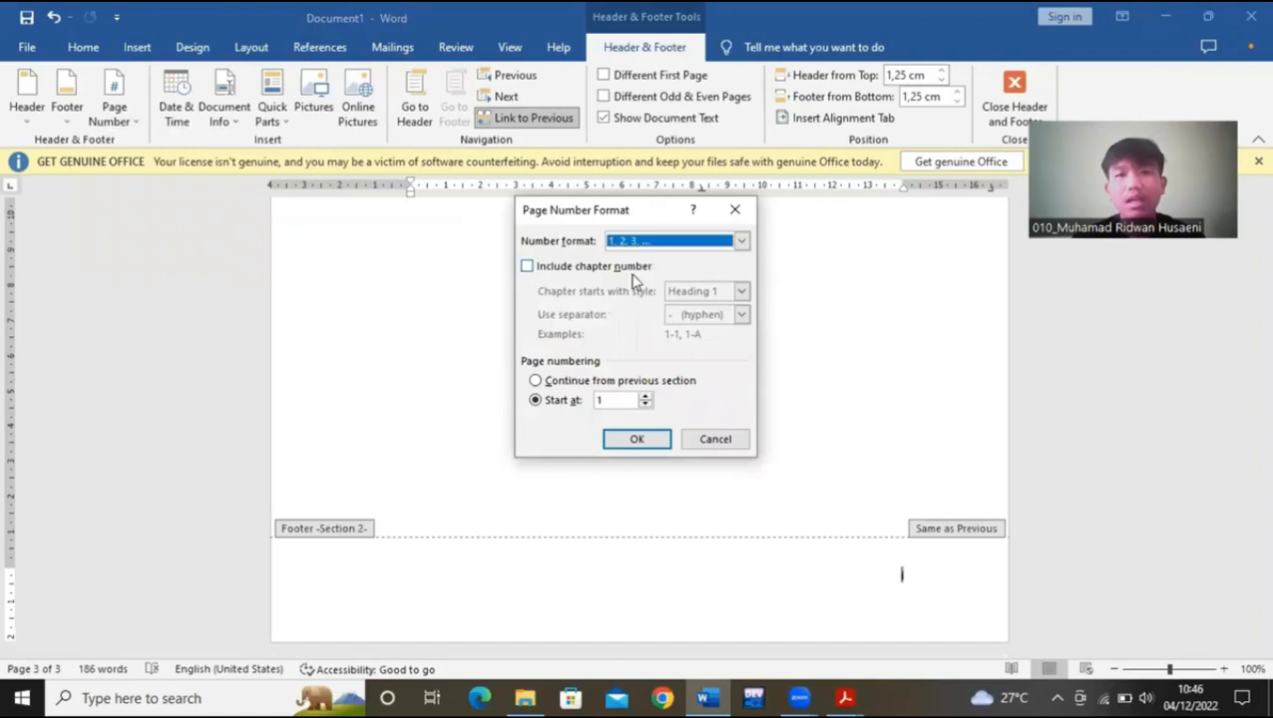
left_click(636, 440)
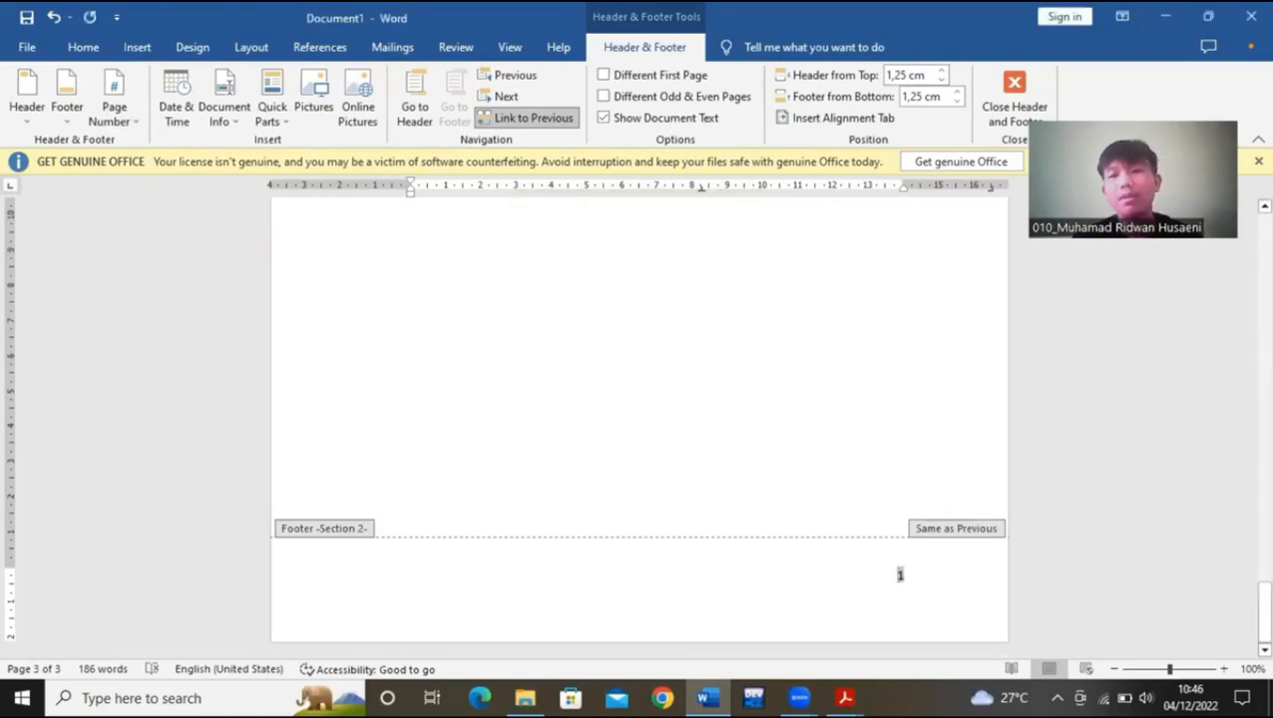
left_click_drag(1263, 611, 1264, 235)
double_click(895, 452)
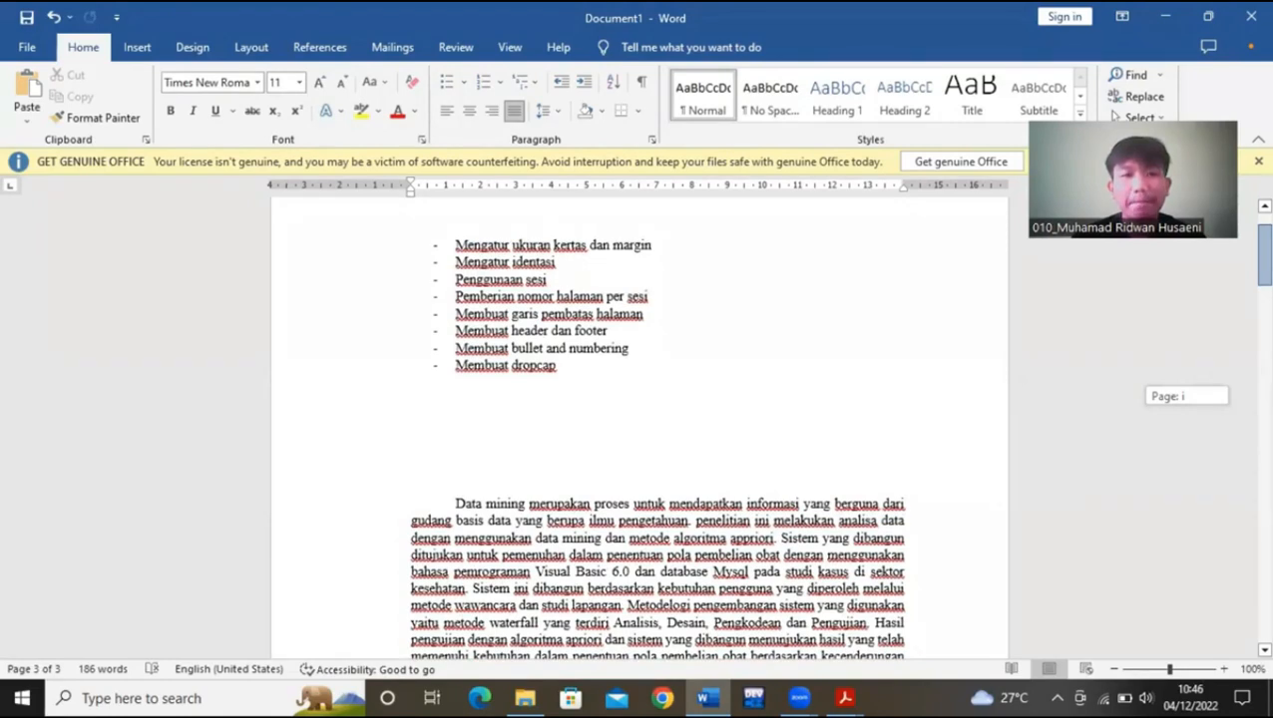
- Try the page border settings, then apply a 1 ½ pt Box border to the whole document
left_click_drag(1264, 236, 1264, 231)
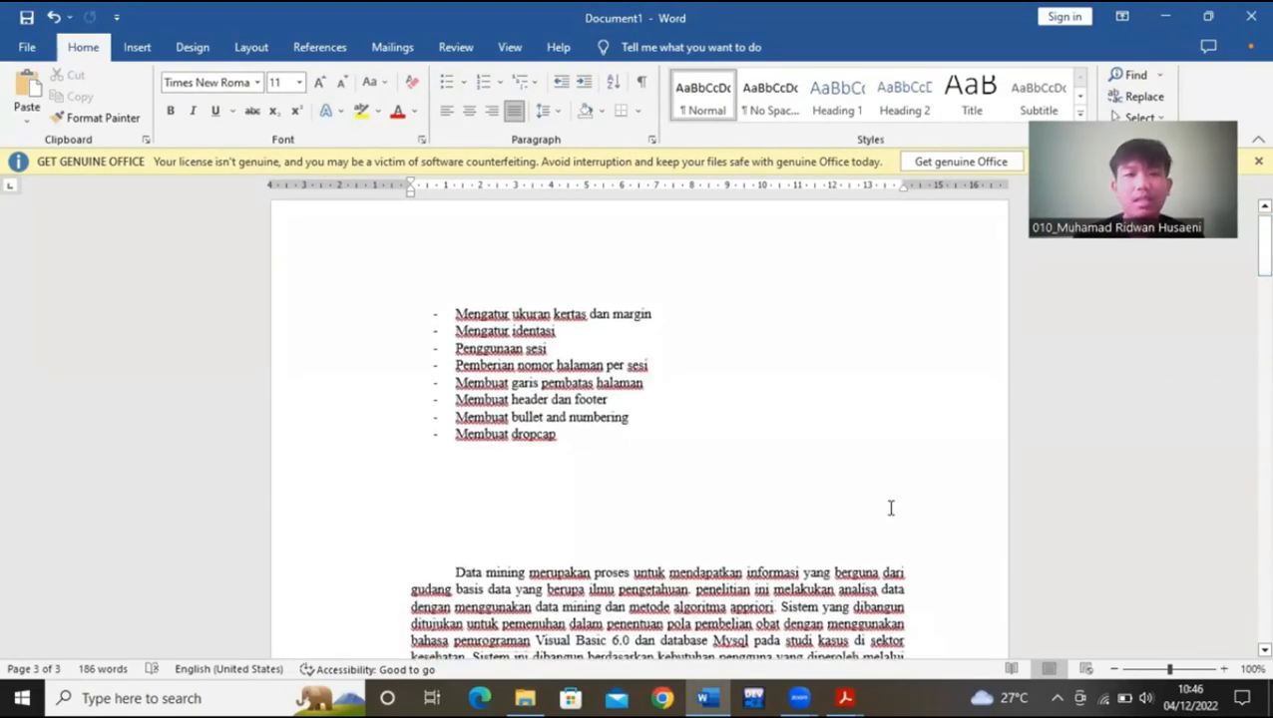
left_click(198, 50)
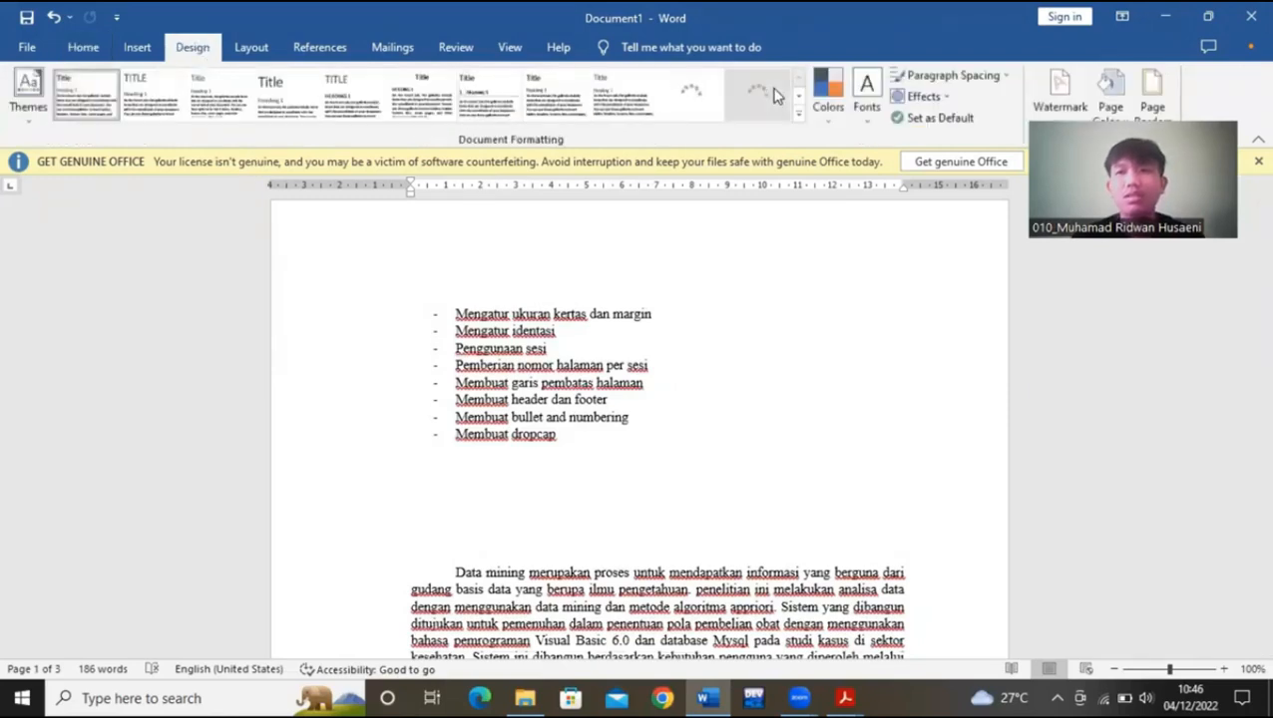
left_click(1153, 99)
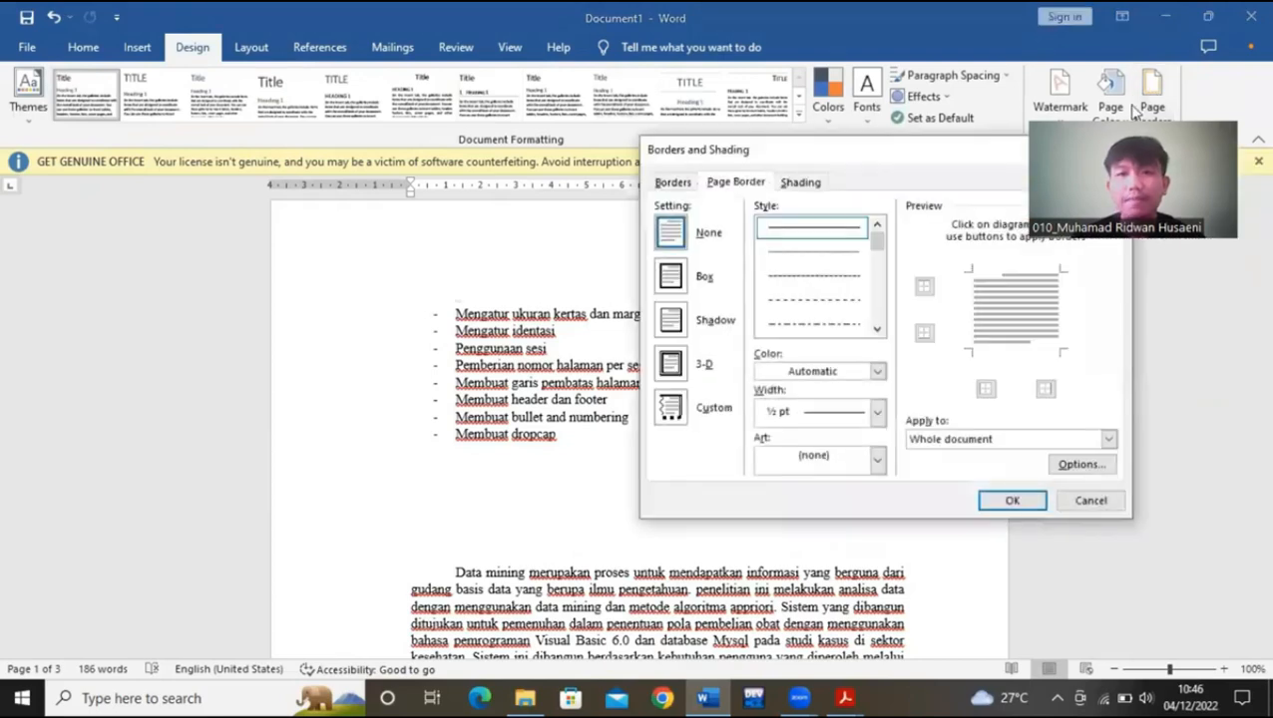
left_click(670, 276)
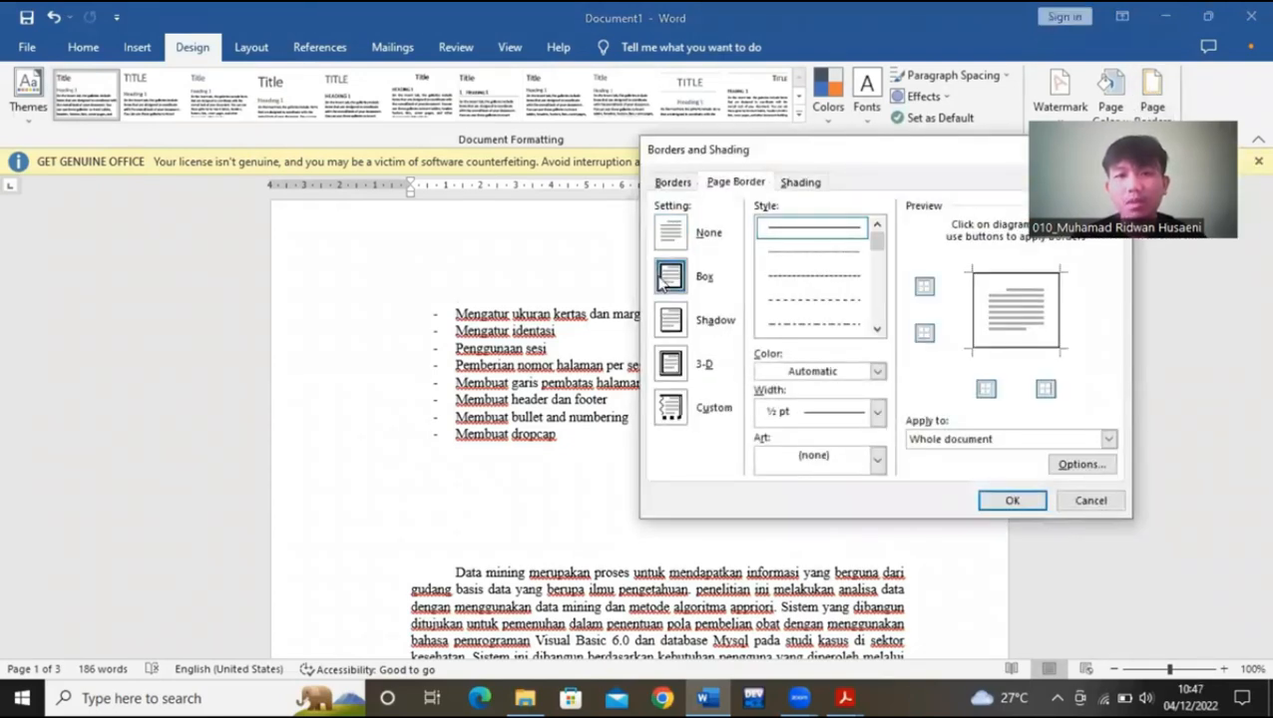
left_click(673, 321)
left_click(673, 365)
left_click(672, 405)
left_click(667, 282)
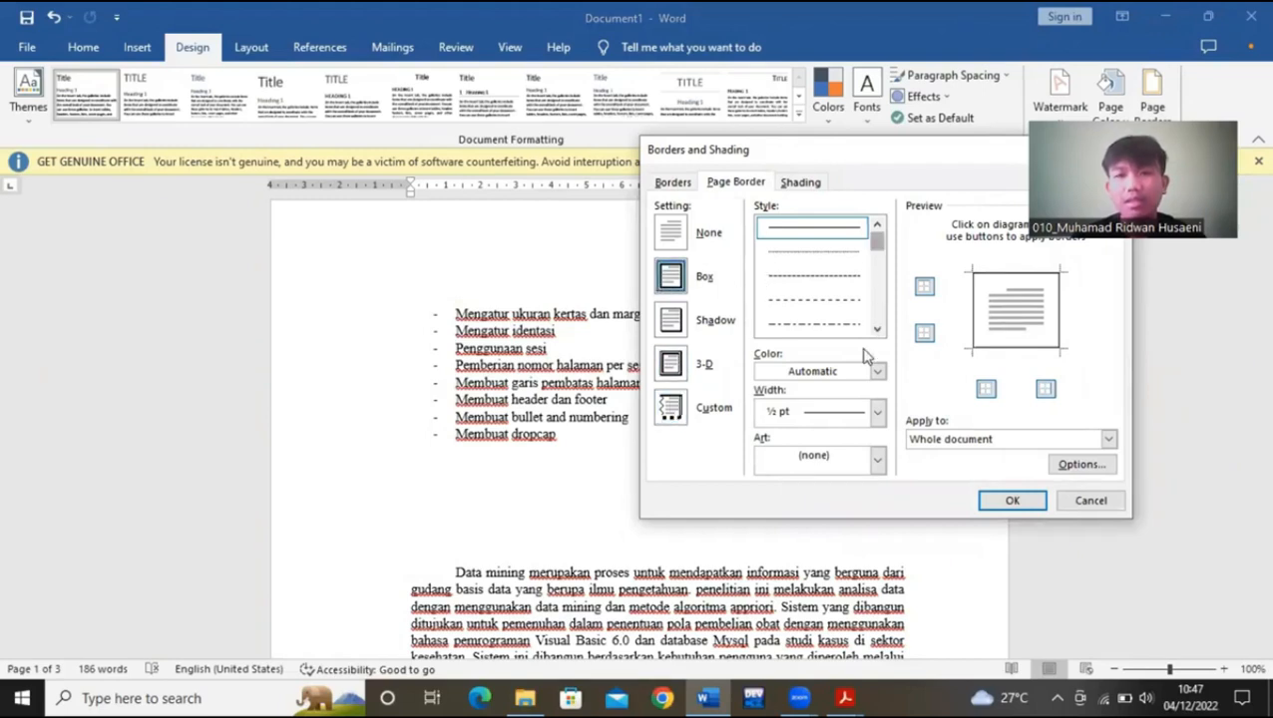
left_click(877, 412)
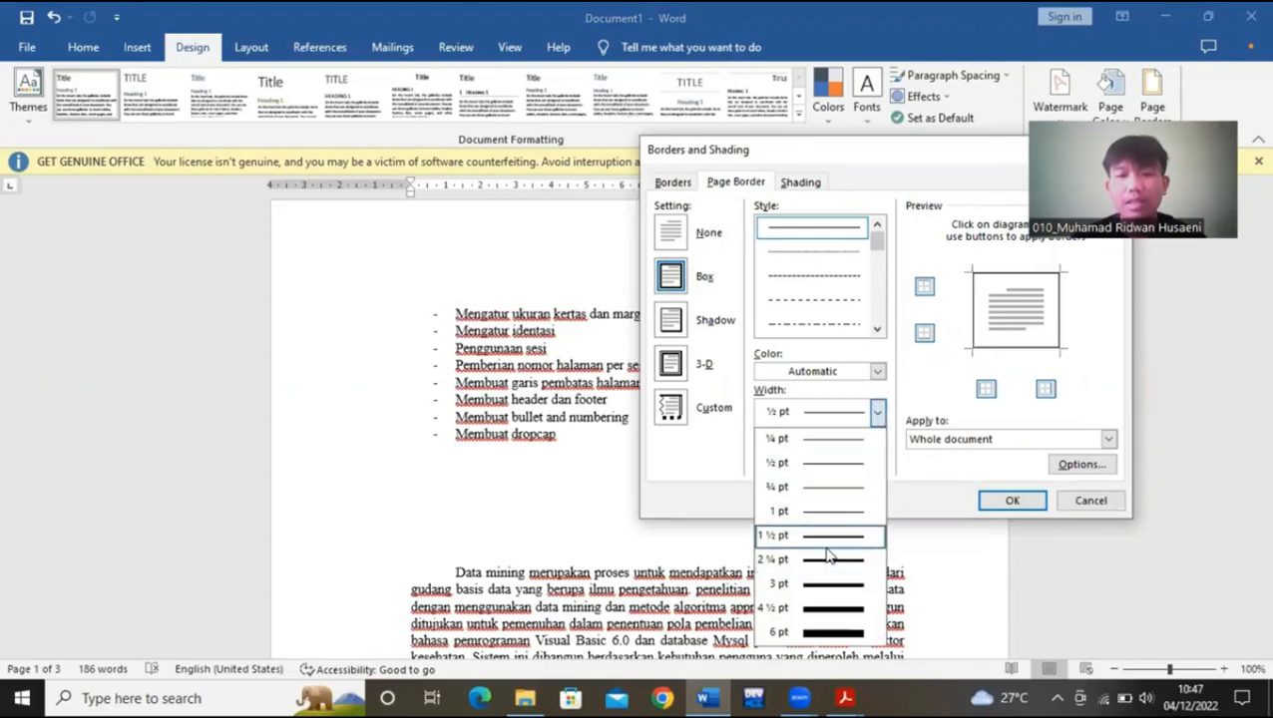
left_click(827, 547)
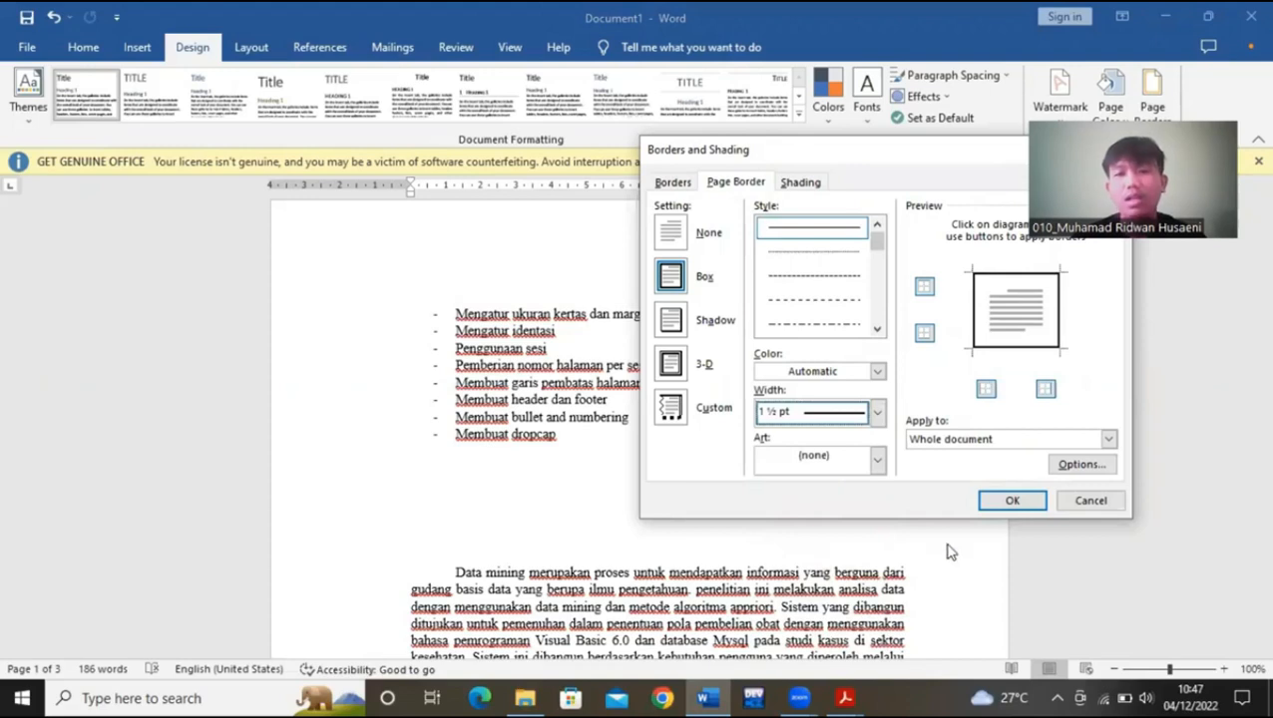
left_click(1010, 500)
scroll(1001, 507, "down", 5)
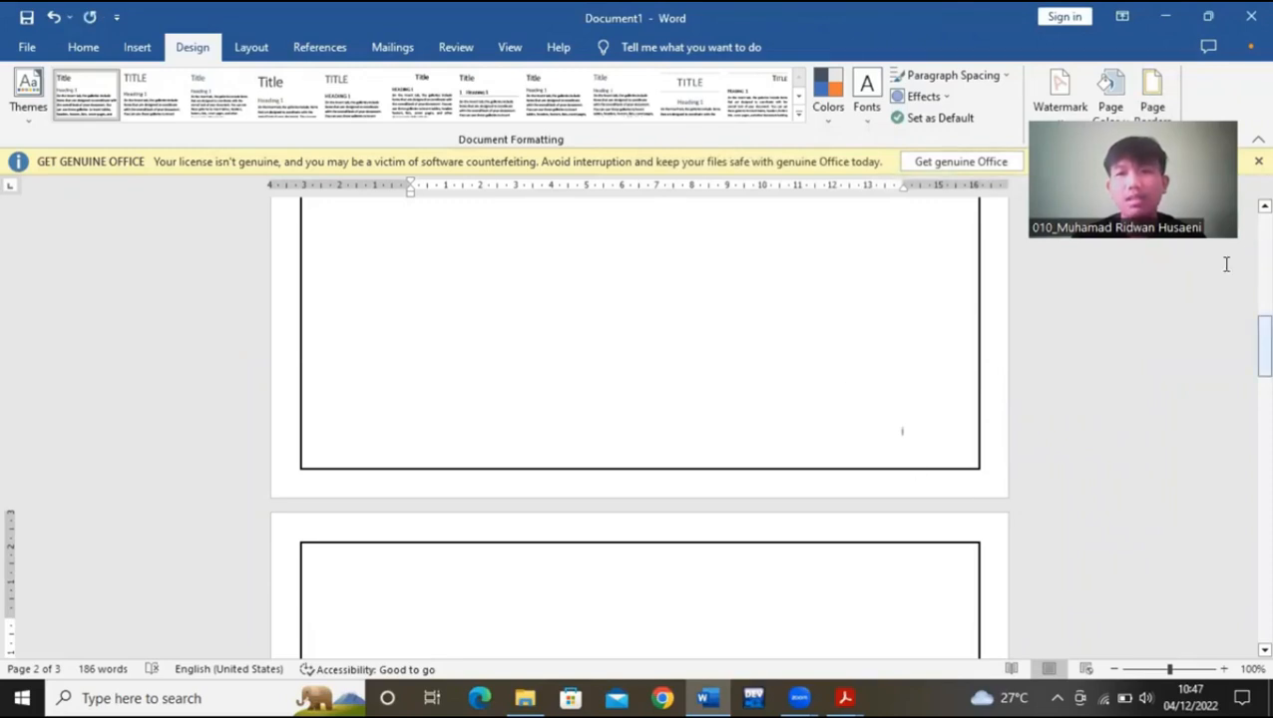
- Look over the paragraph border, page border, shading, page color and watermark options without changing anything
left_click(1154, 90)
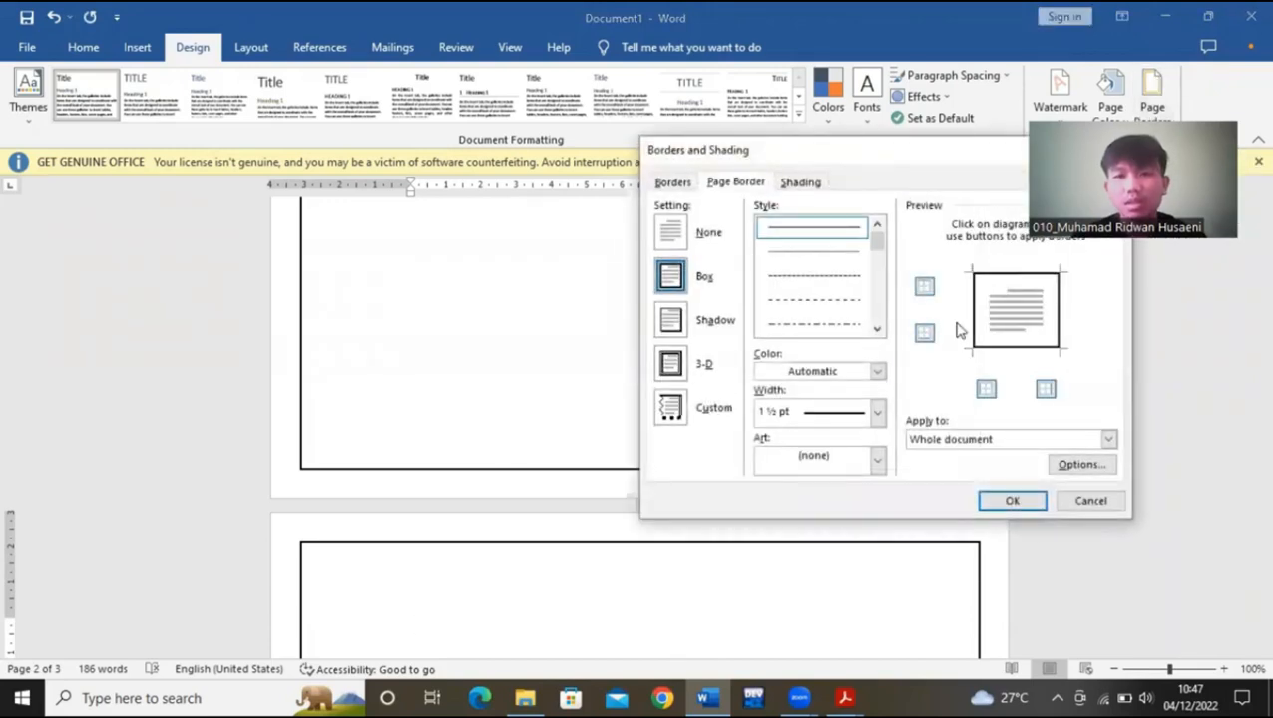
left_click(816, 185)
left_click(722, 186)
left_click(666, 182)
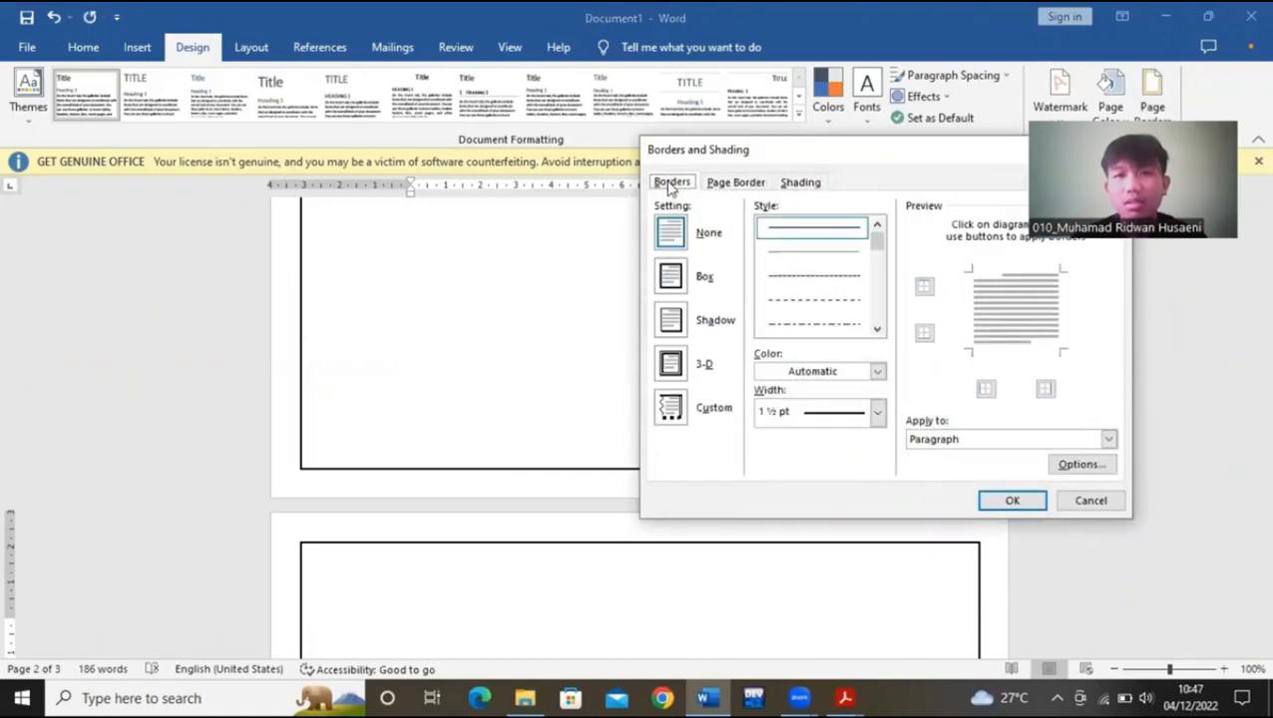
left_click(710, 186)
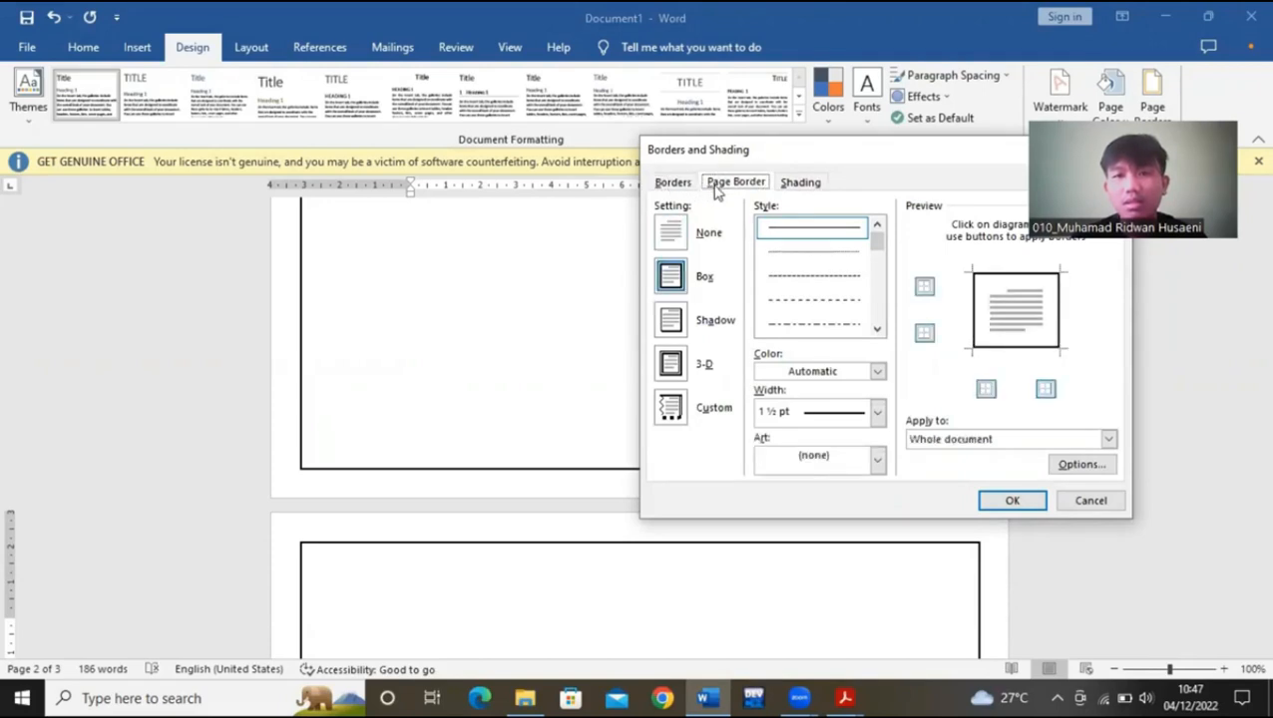
left_click(788, 190)
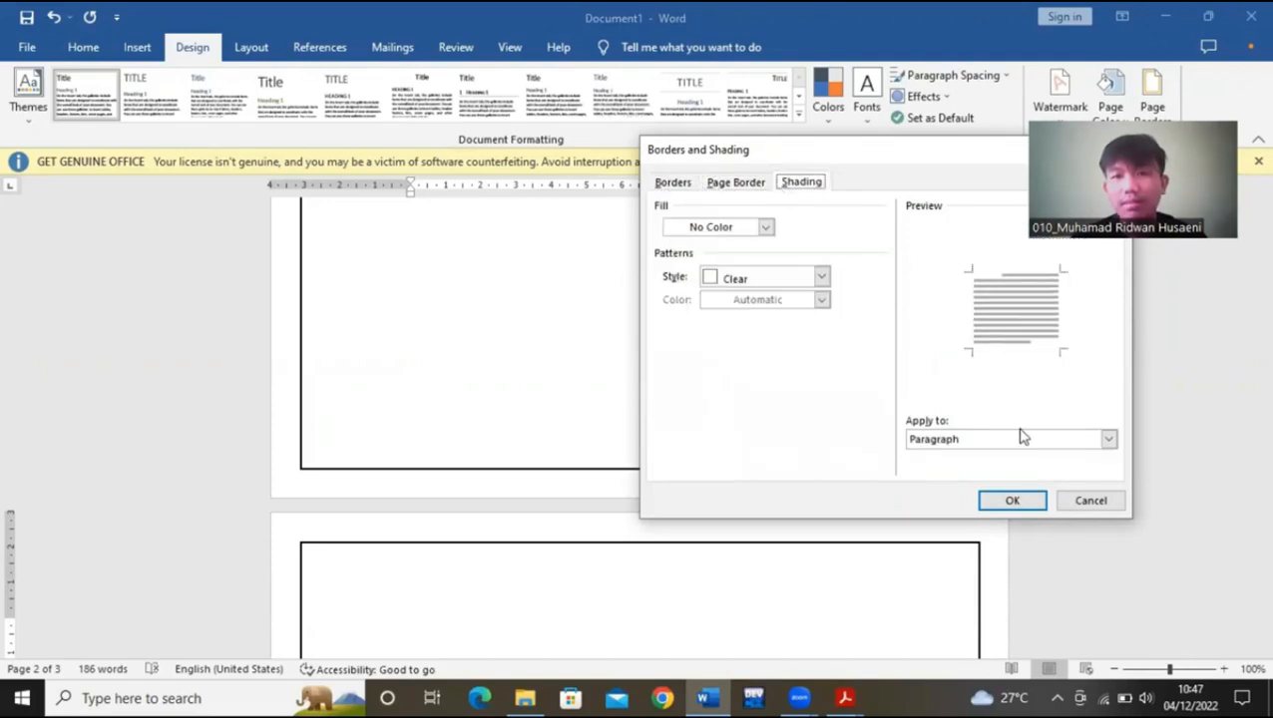
left_click(1084, 502)
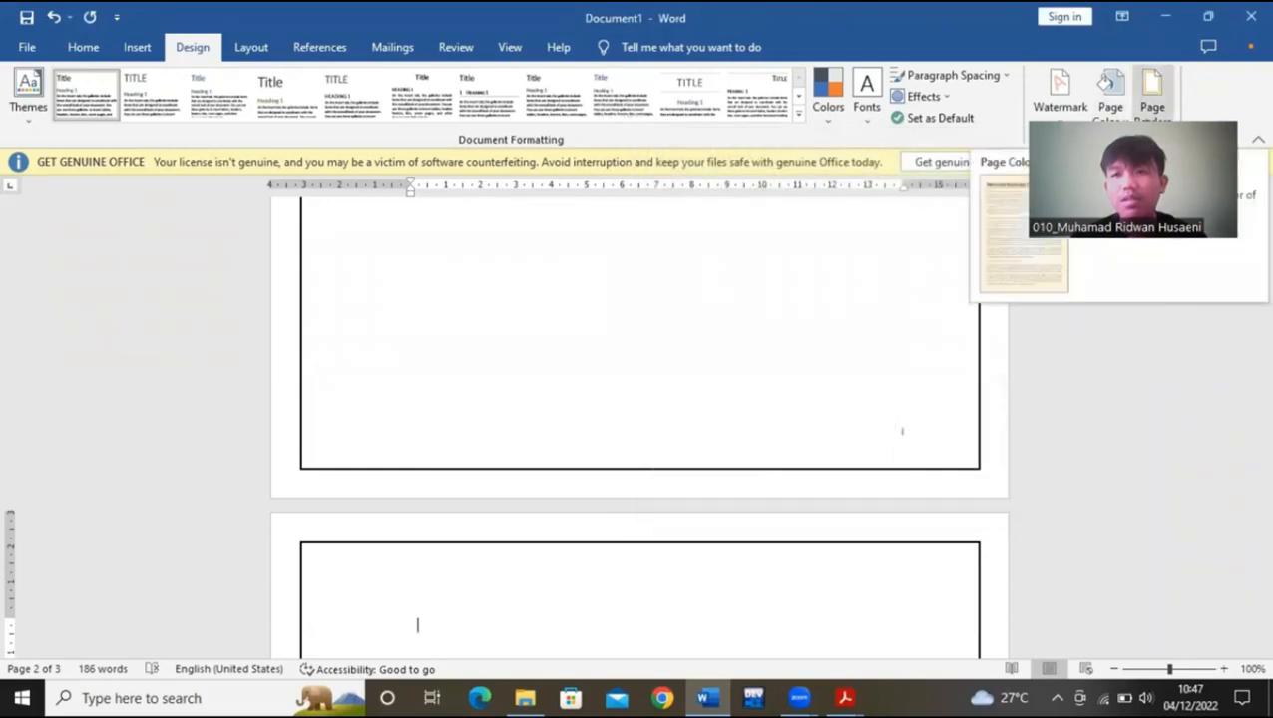
left_click(1111, 95)
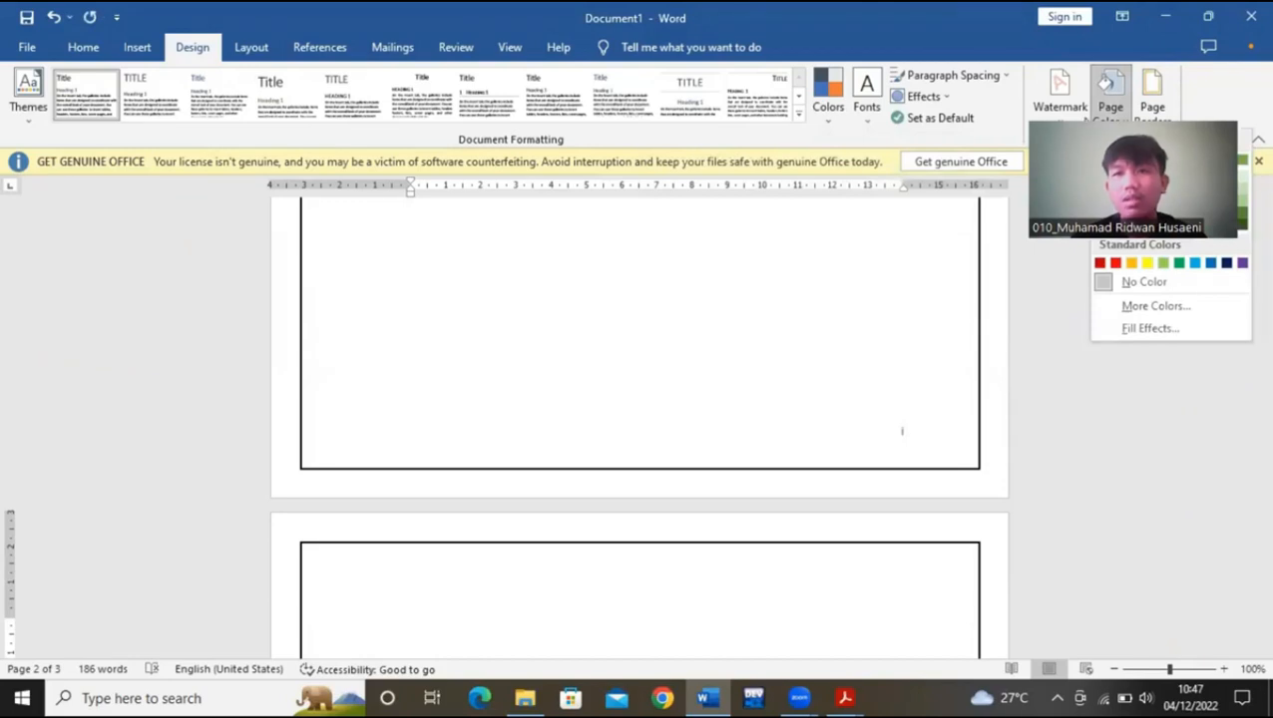
left_click(1070, 115)
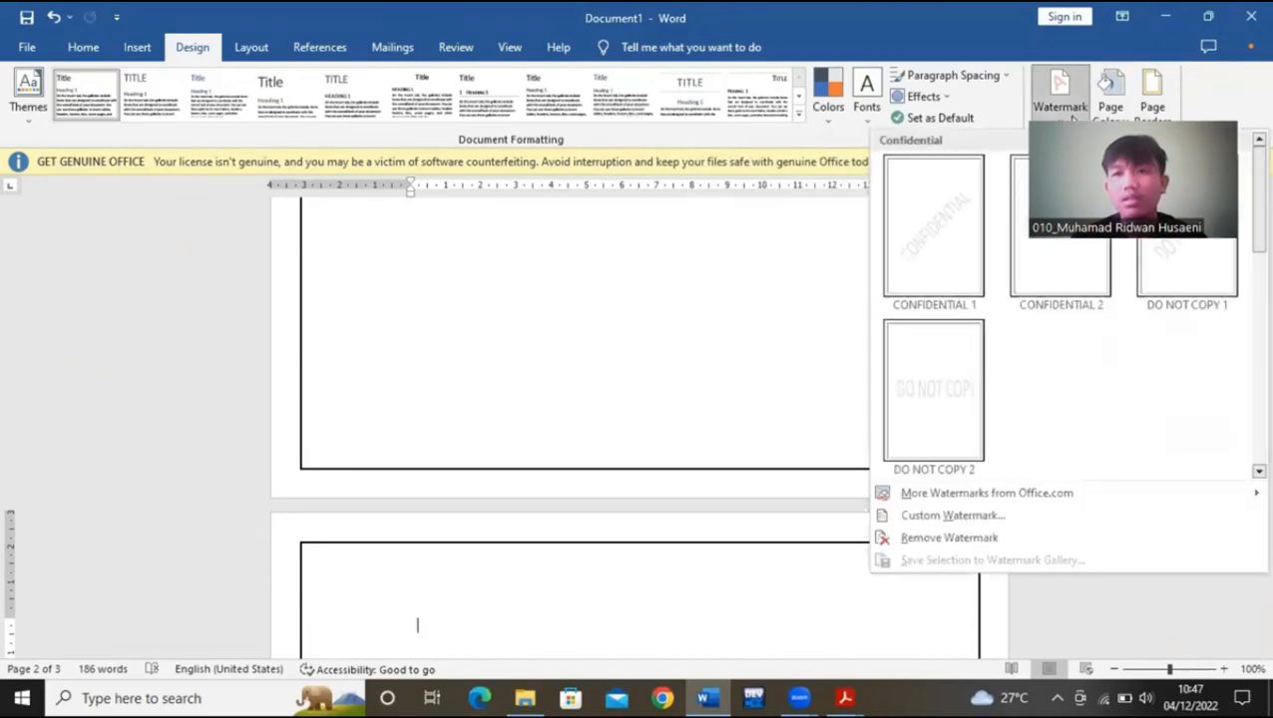
- Change the color of the whole document's page border to the orange theme color
left_click(1140, 105)
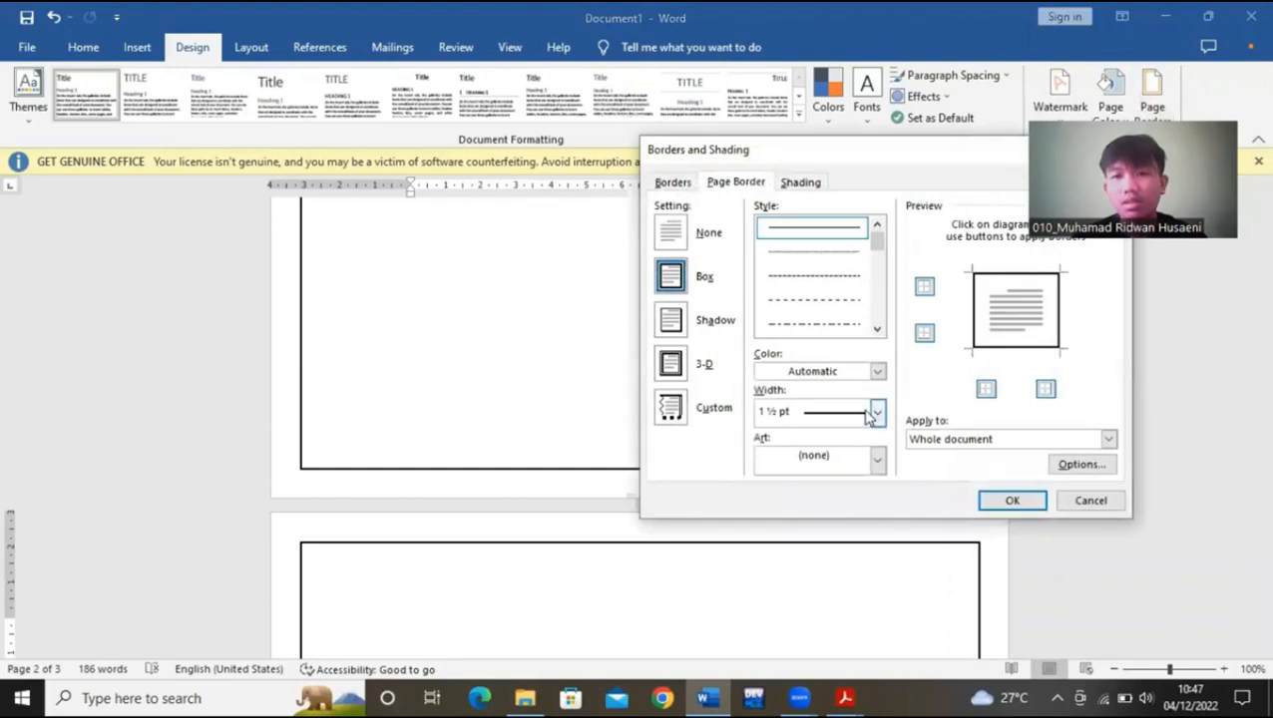
left_click(876, 371)
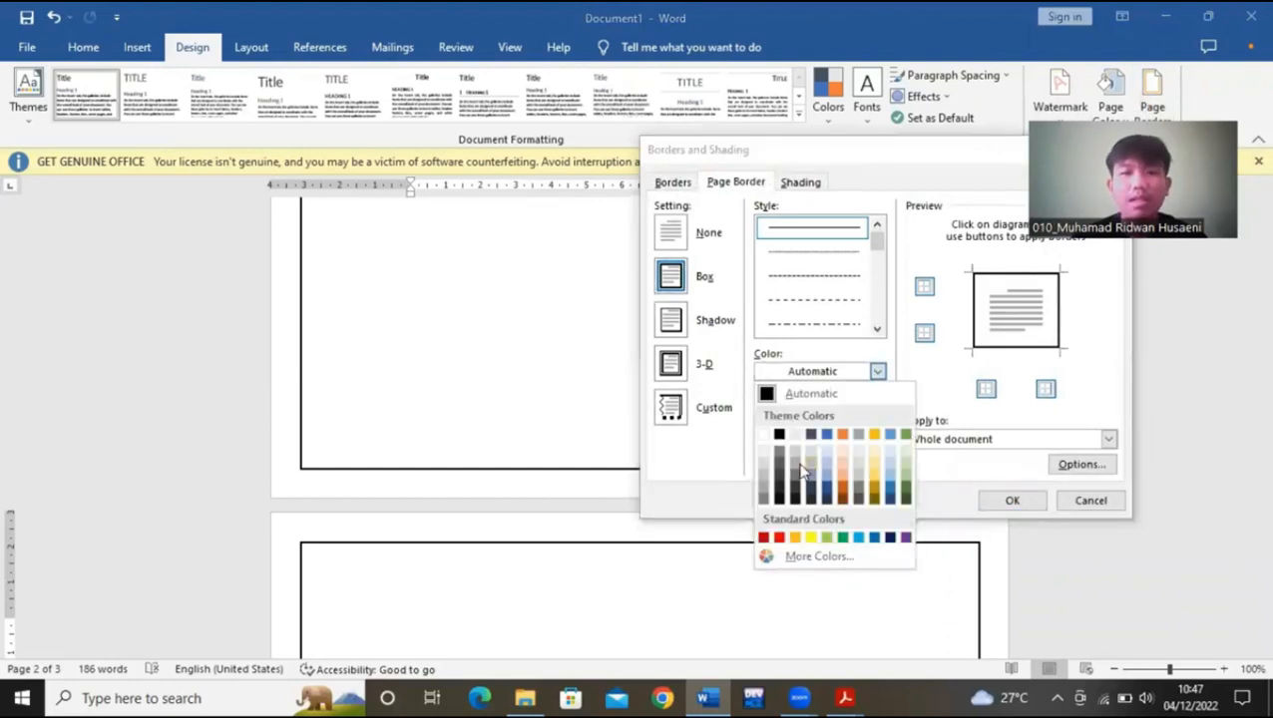
left_click(843, 436)
left_click(1011, 500)
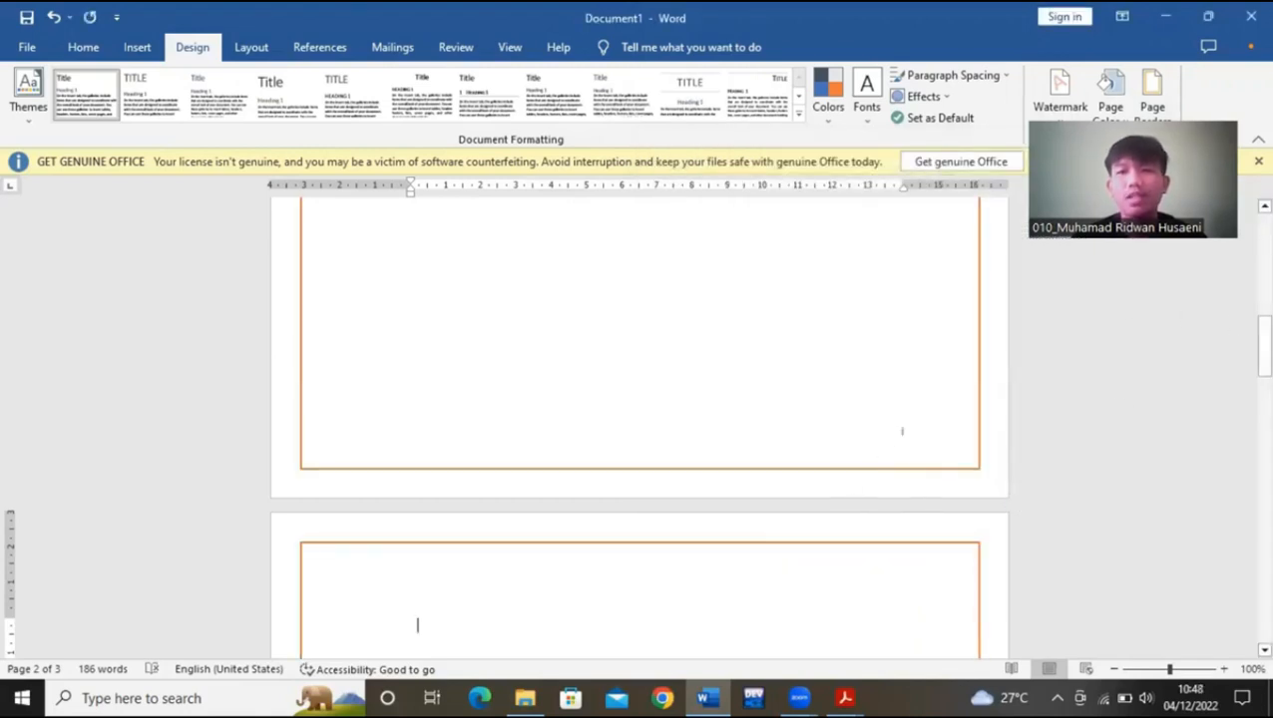
- Split the "Data mining" paragraph into three paragraphs, breaking before "Sistem yang dibangun" and before "Metodelogi pengembangan"
left_click_drag(1263, 345, 1264, 281)
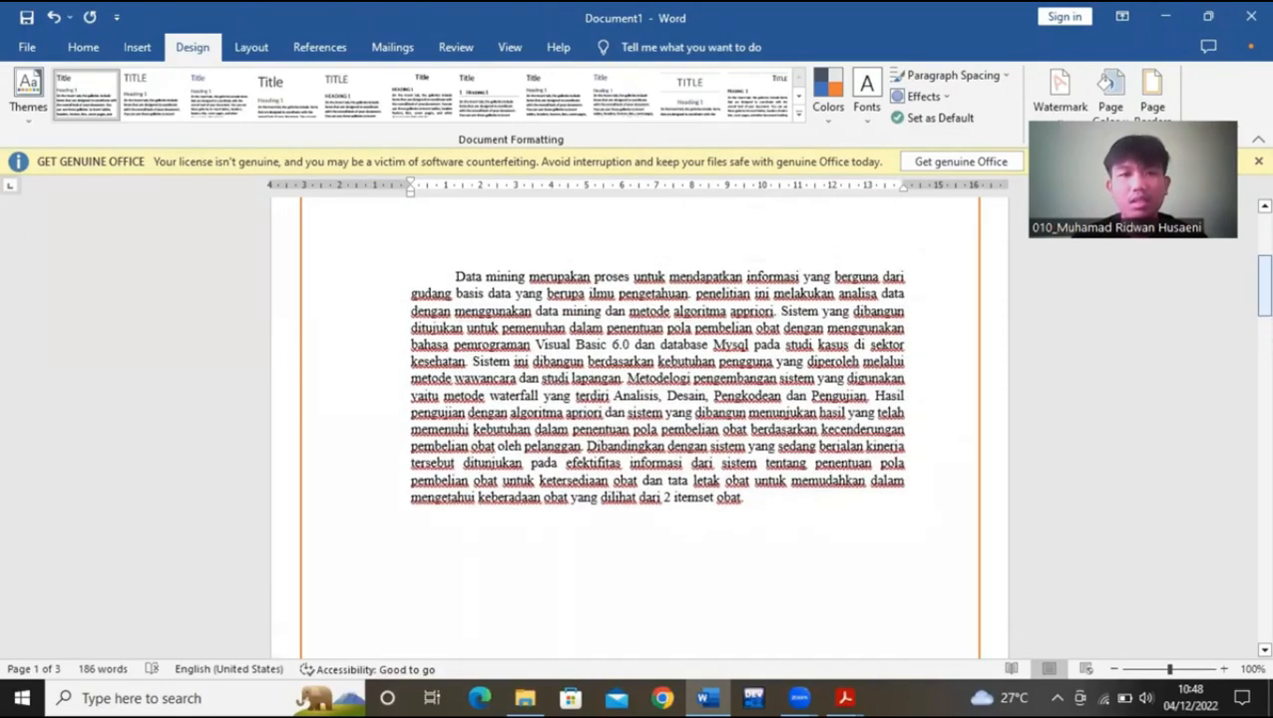
left_click(84, 48)
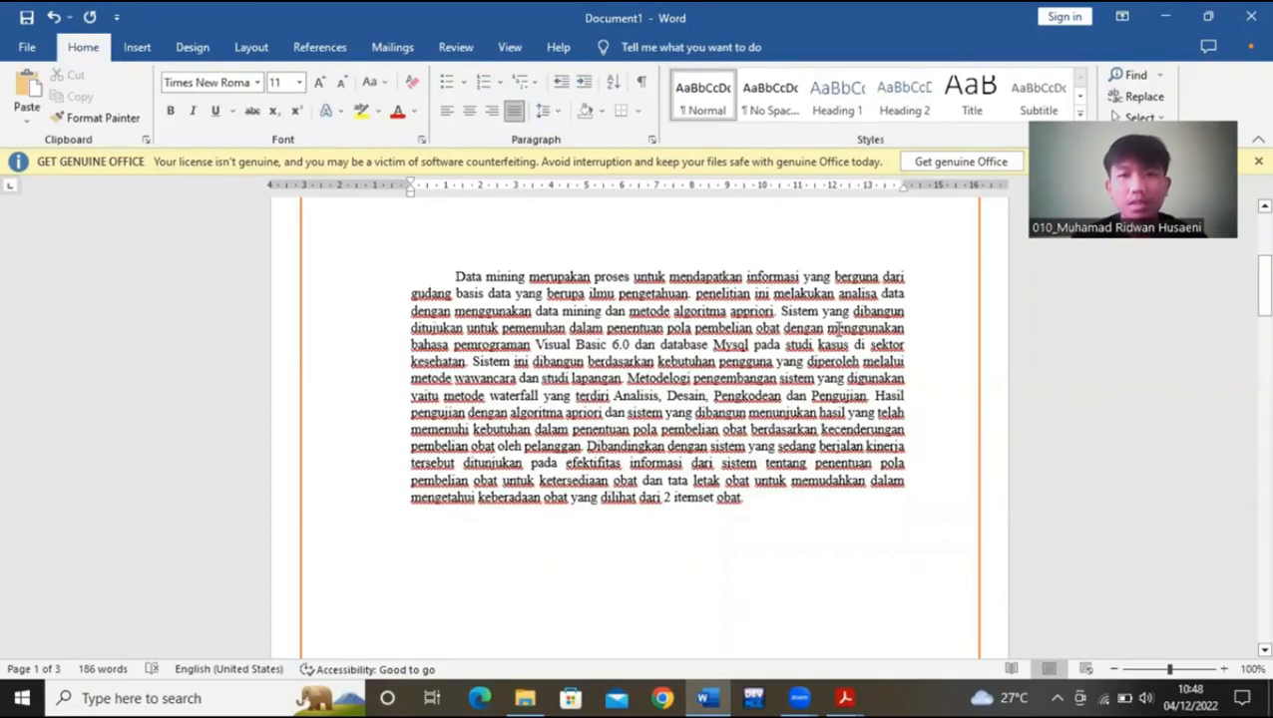
left_click(784, 311)
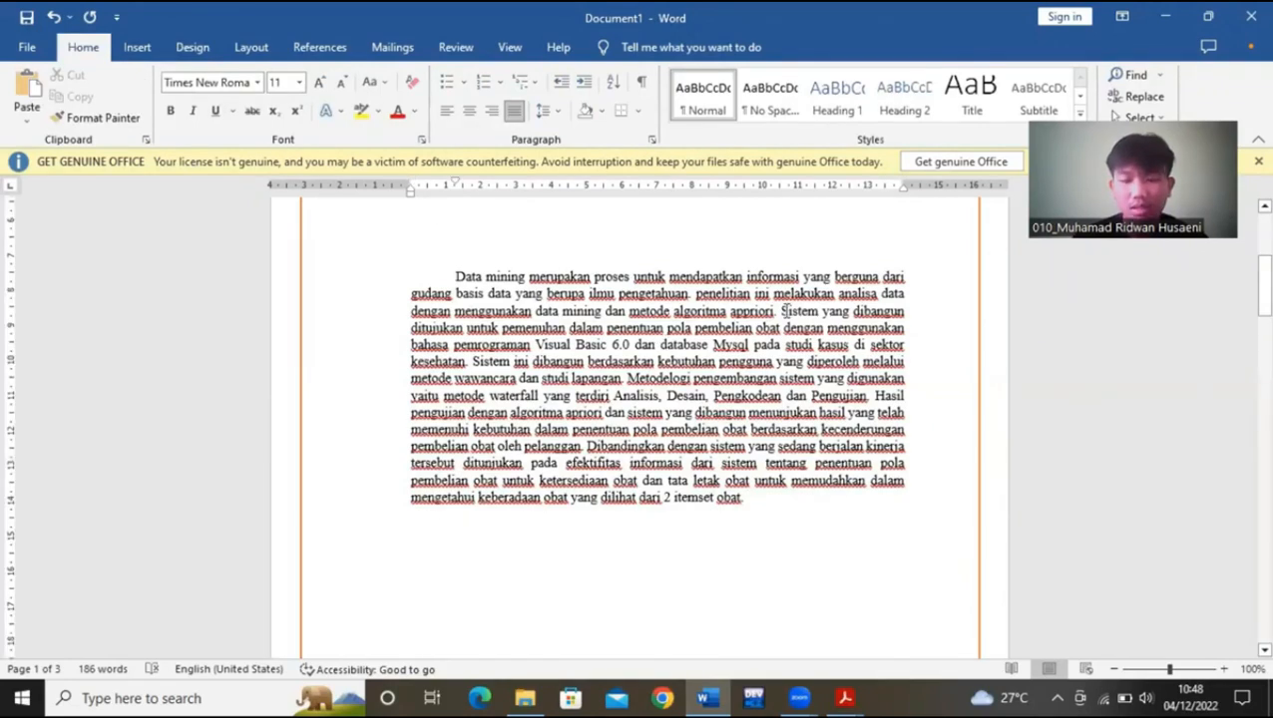
key("Return")
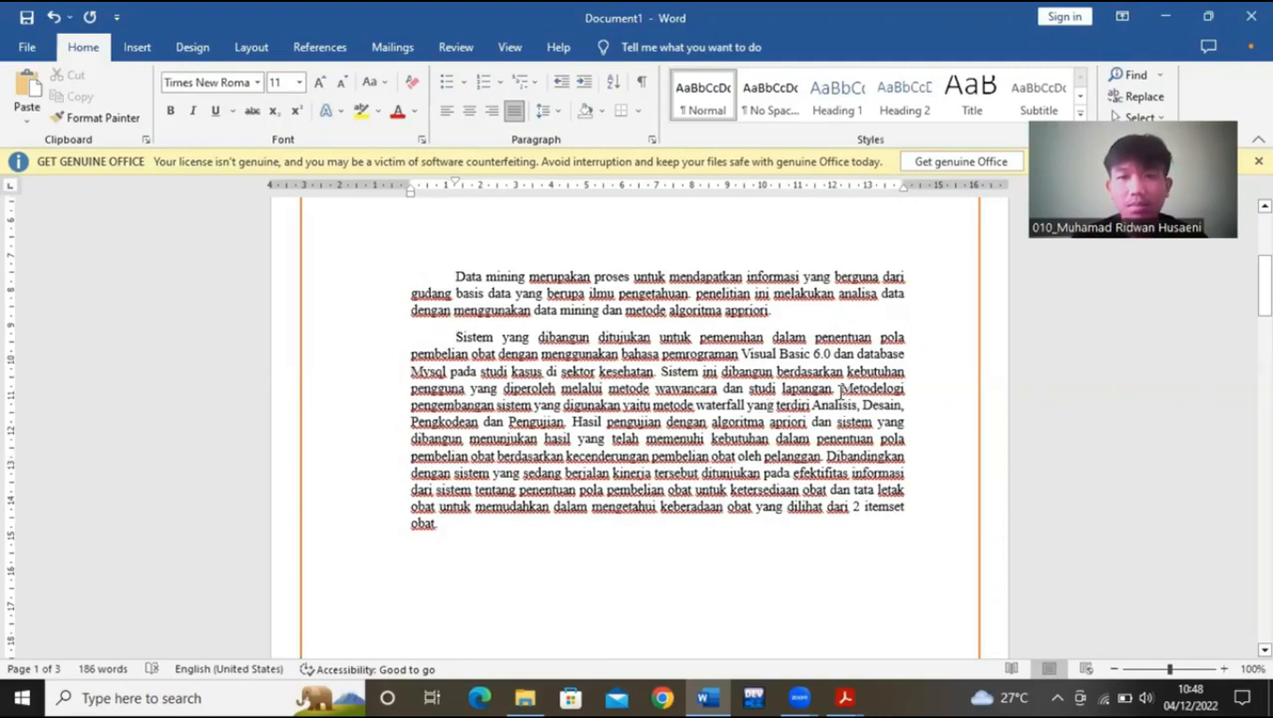
left_click(839, 388)
key("Return")
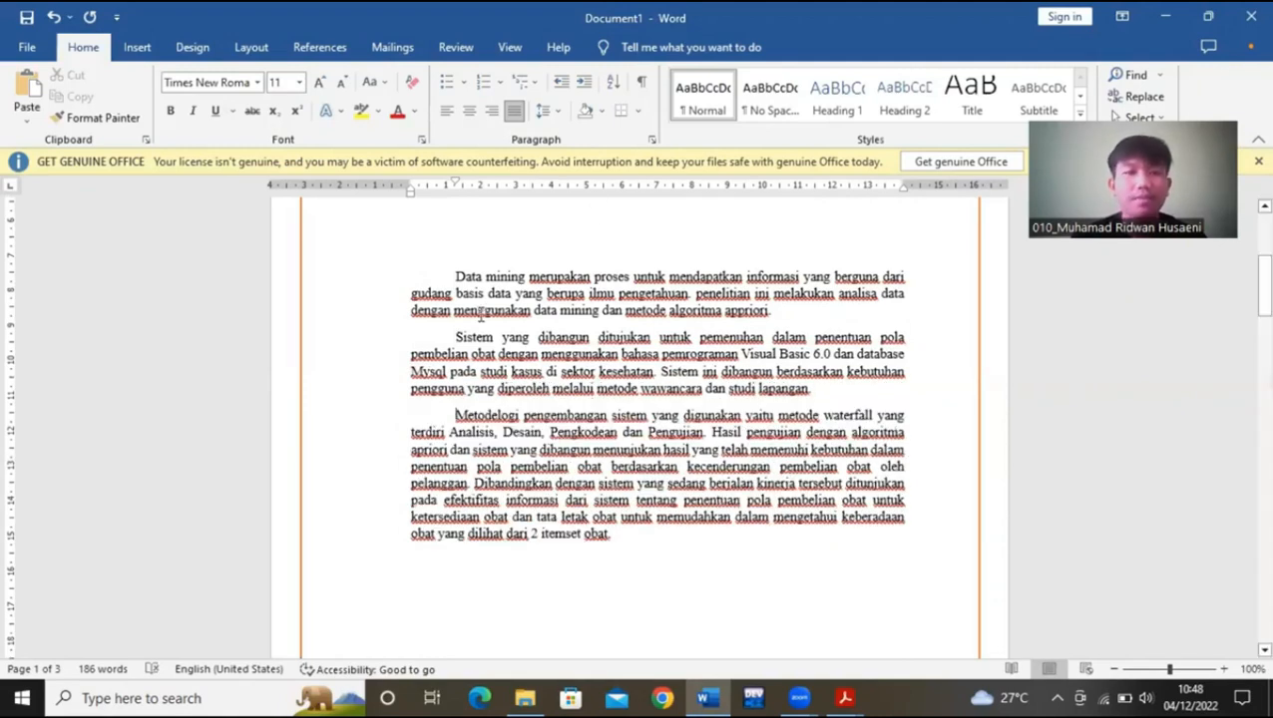
- Make the first two paragraphs a list with round bullets and change its bullets to 1., 2., 3. numbering
left_click(452, 276)
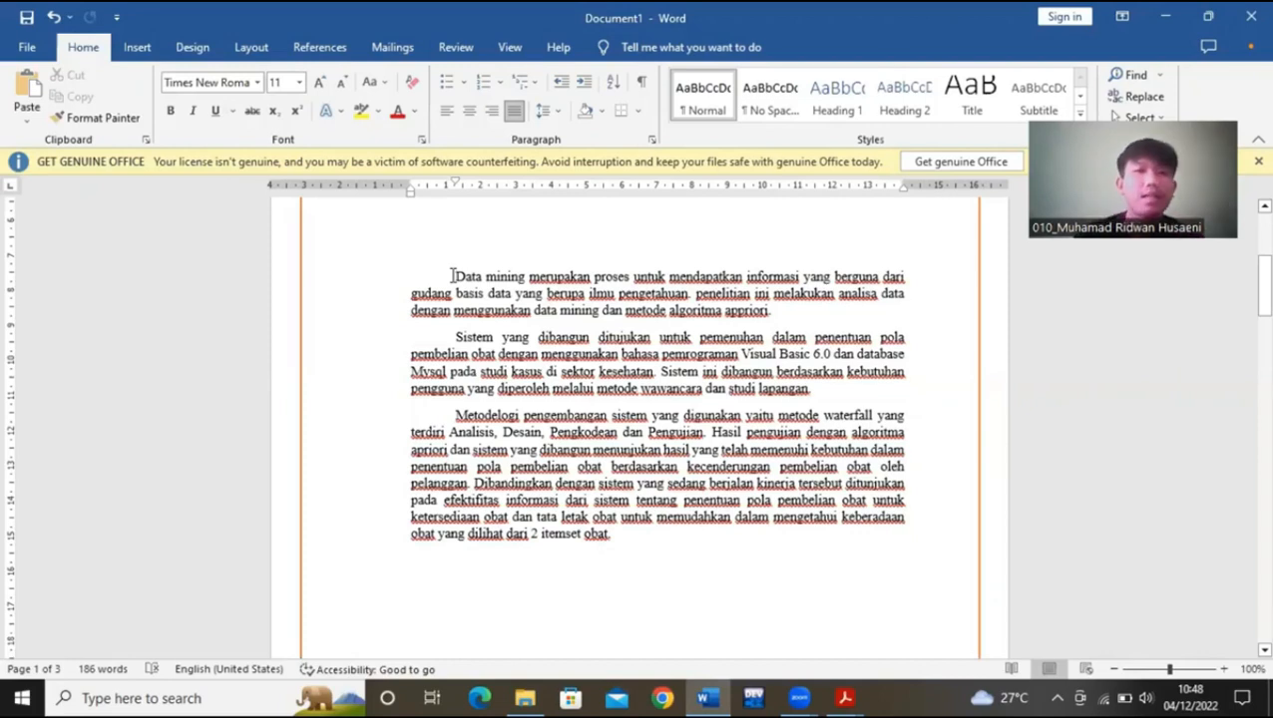
left_click(463, 84)
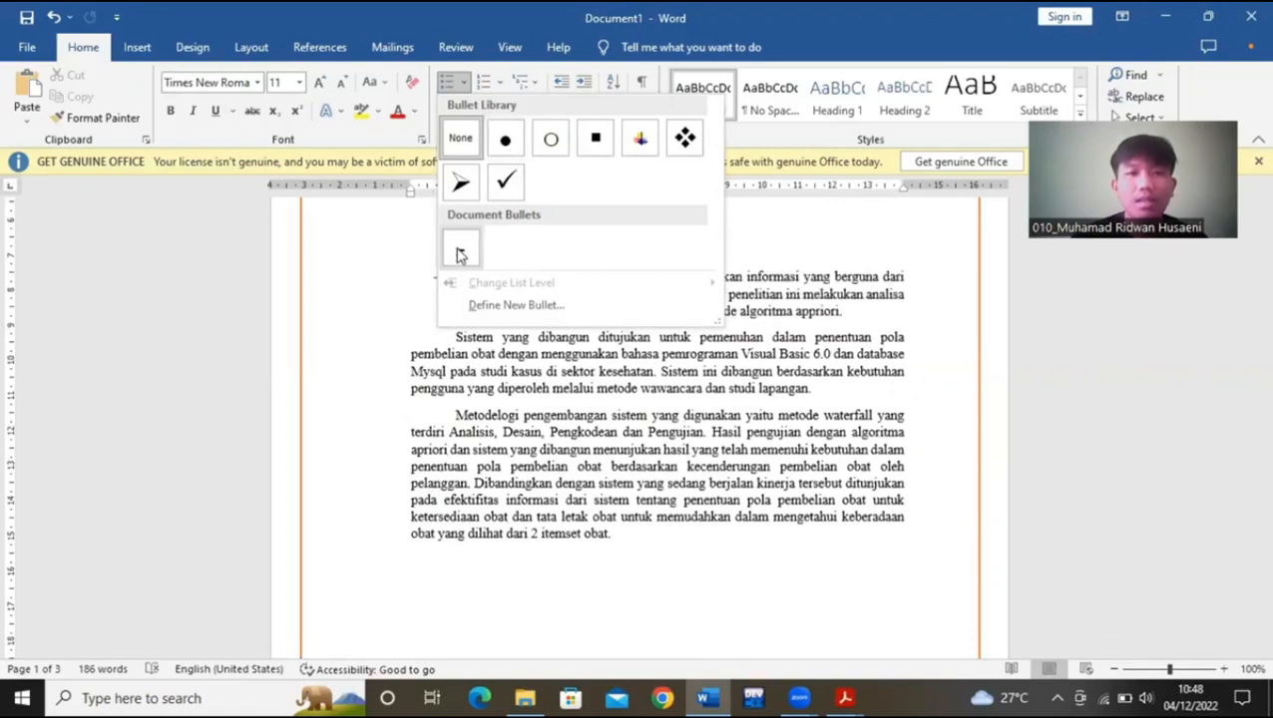
left_click(504, 141)
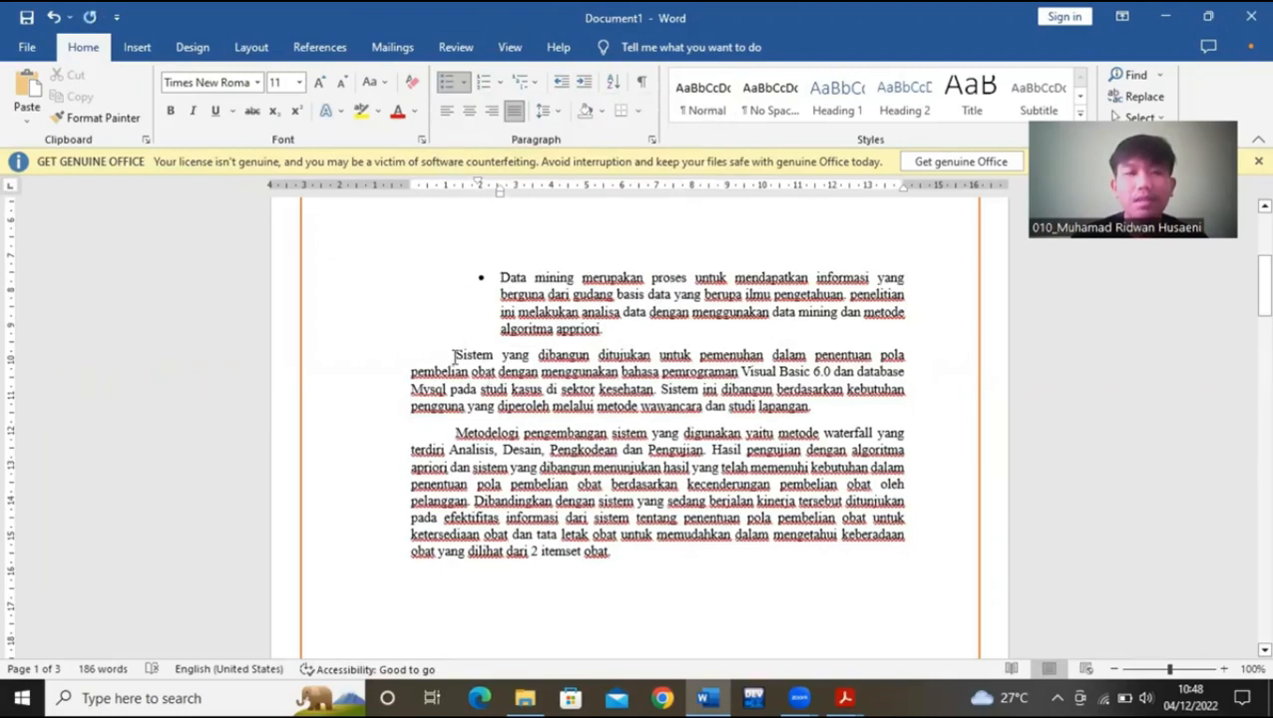
left_click(454, 355)
key("BackSpace")
key("BackSpace")
key("Return")
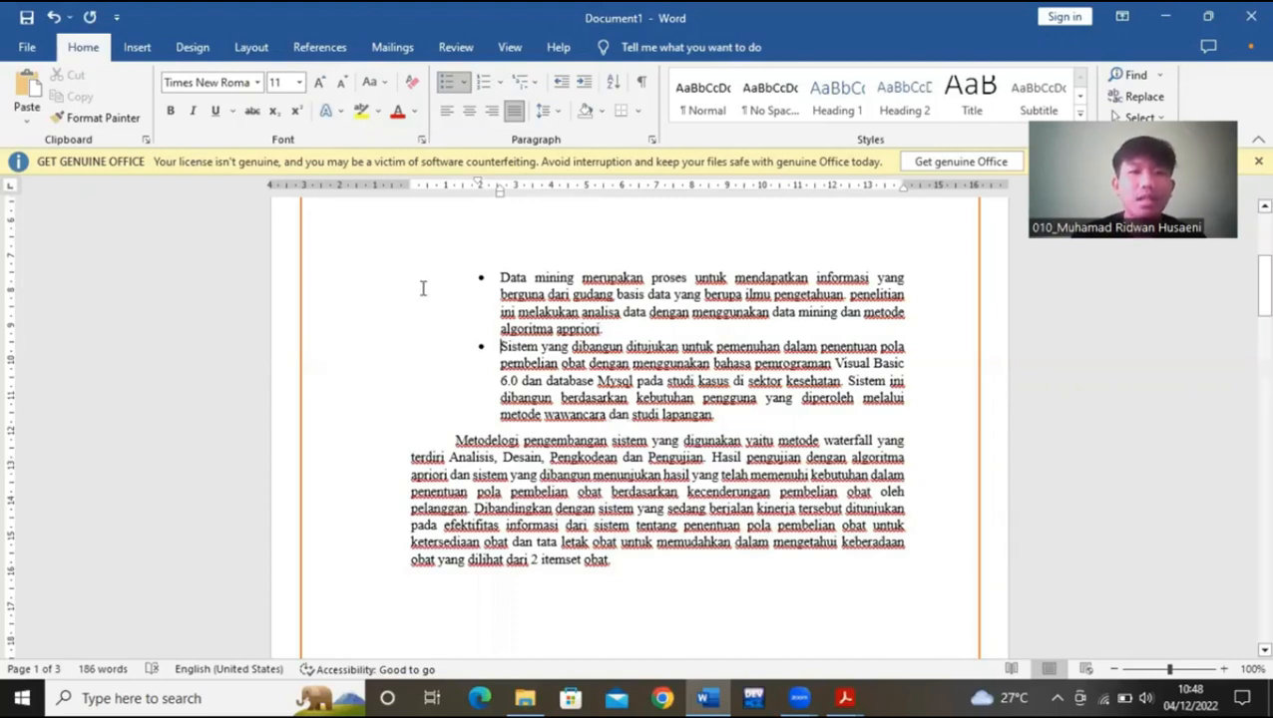
left_click(500, 83)
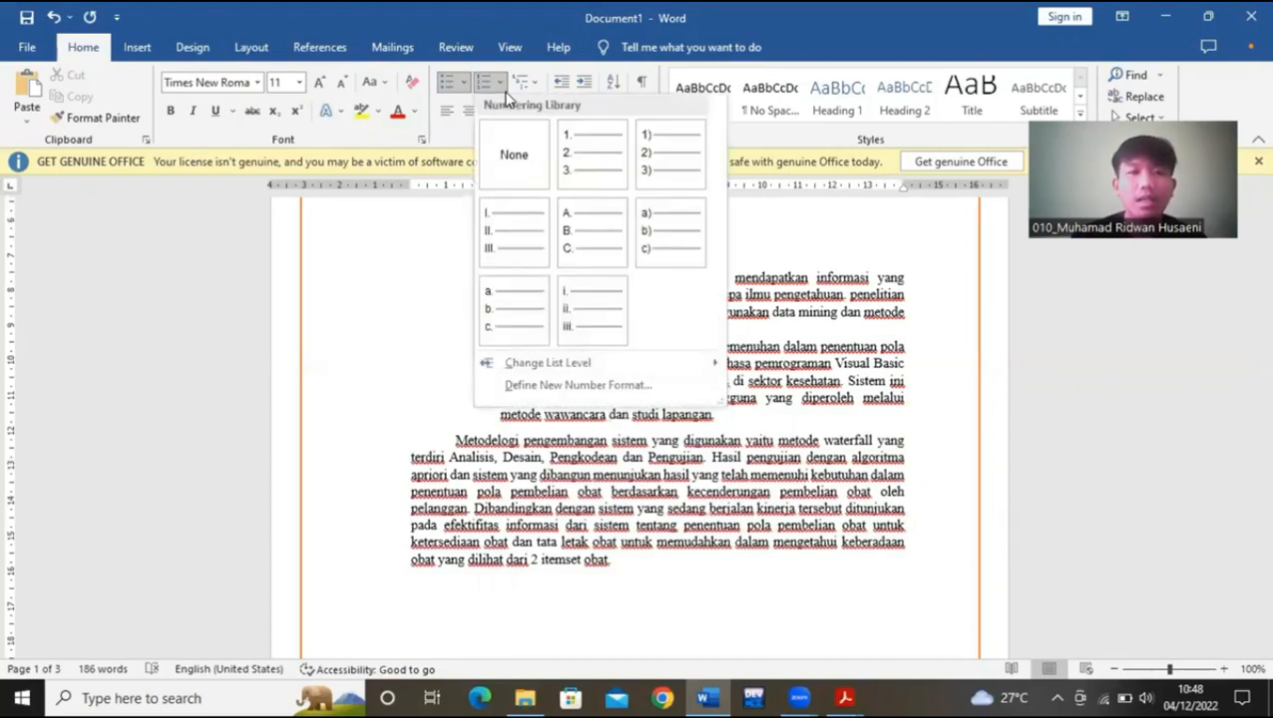
left_click(571, 160)
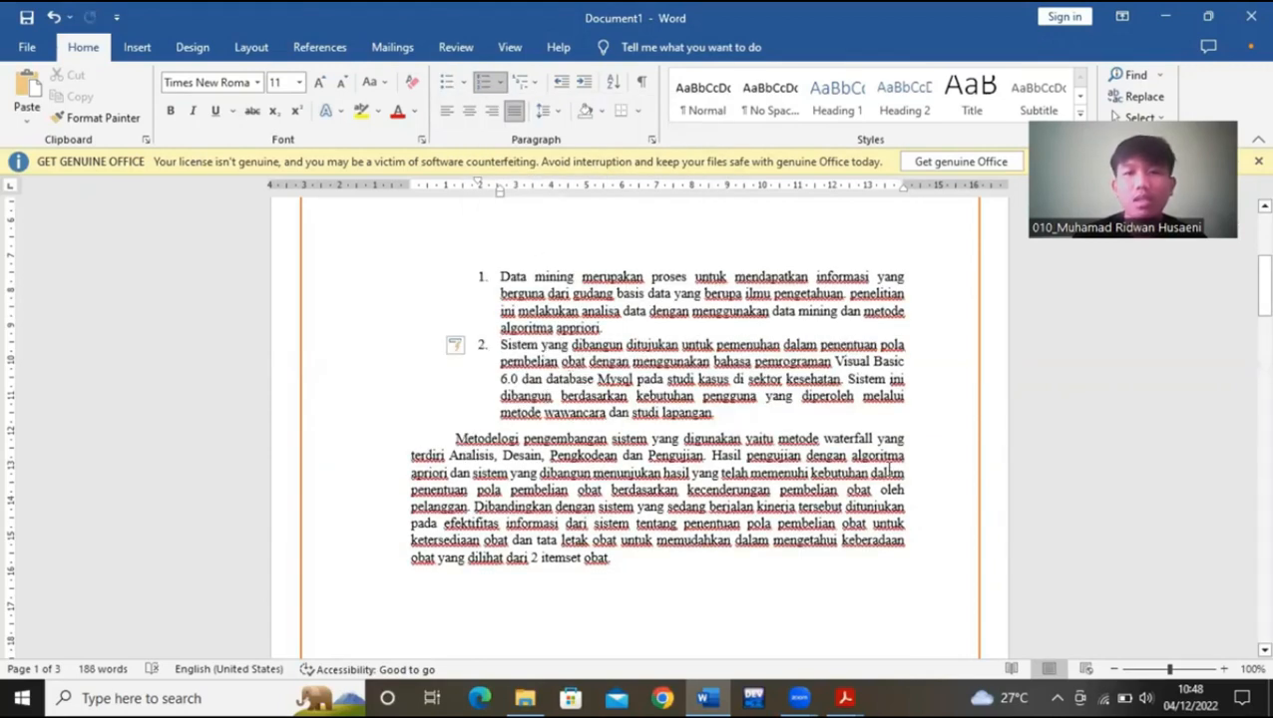
- Remove the numbering and indentation from the "Sistem yang dibangun" and "Data mining" paragraphs
mouse_move(1264, 289)
left_mouse_down()
mouse_move(1264, 245)
mouse_move(1263, 274)
left_mouse_up()
key("BackSpace")
key("BackSpace")
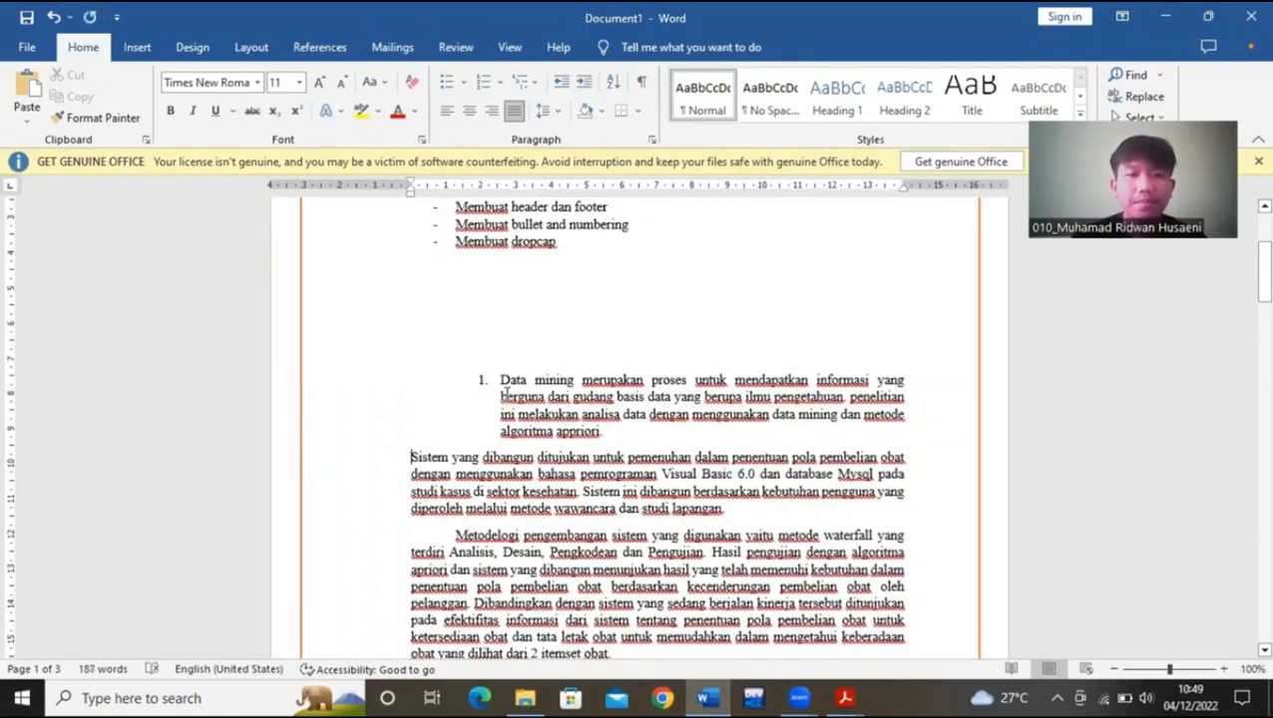
key("BackSpace")
key("BackSpace")
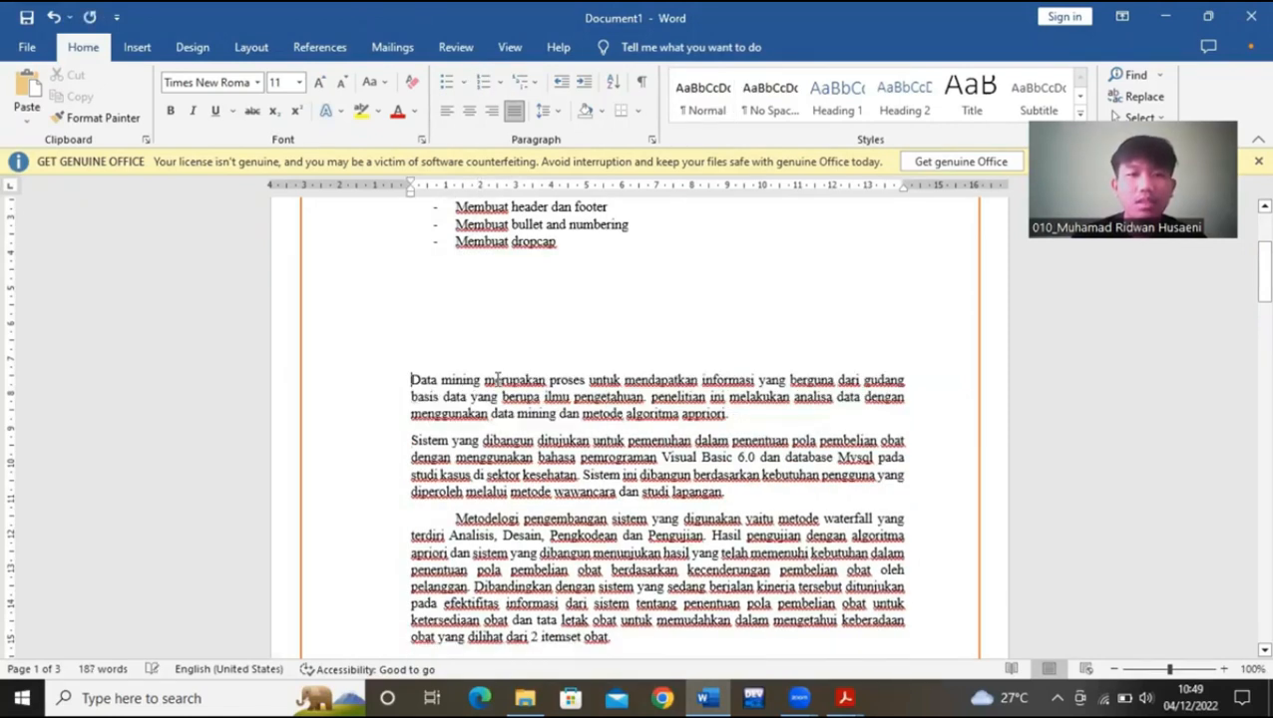
- Merge the "Sistem yang dibangun" and "Metodelogi pengembangan" paragraphs back into the "Data mining" paragraph
left_click(404, 439)
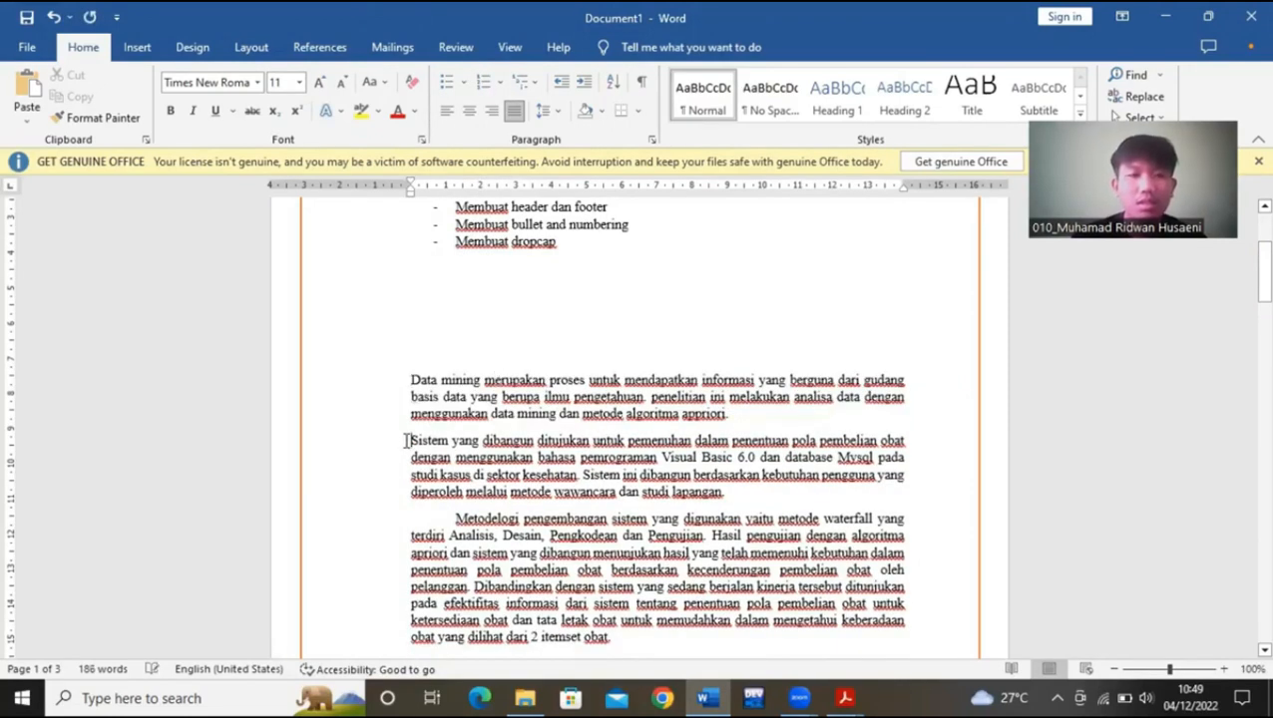
key("BackSpace")
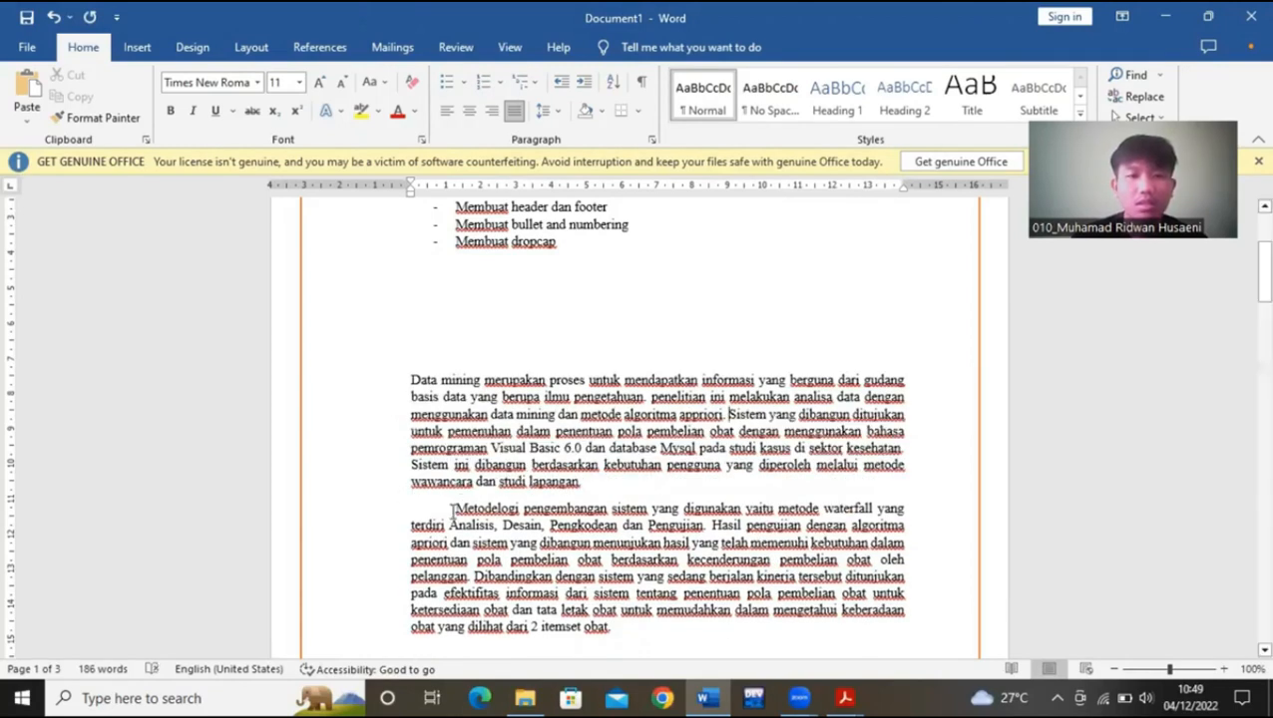
left_click(452, 508)
key("BackSpace")
key("BackSpace")
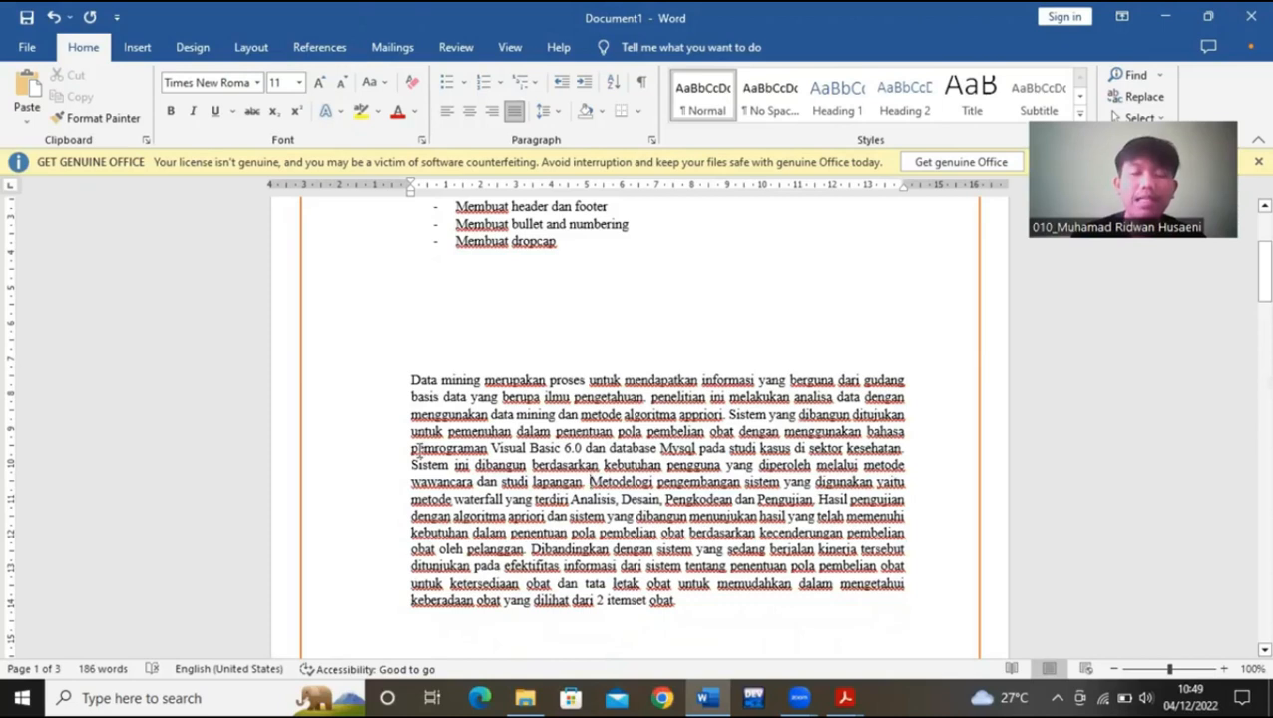
- Apply a Dropped drop cap to the initial letter D of the "Data mining" paragraph
double_click(418, 380)
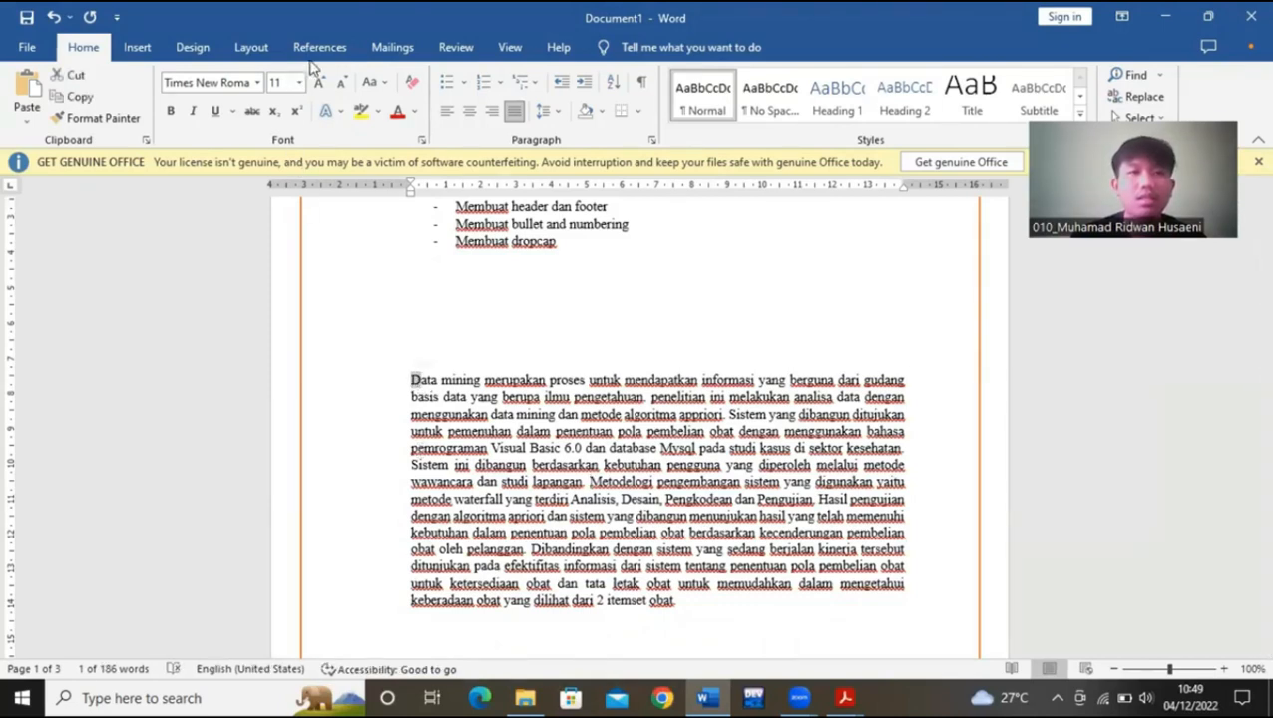
left_click(148, 50)
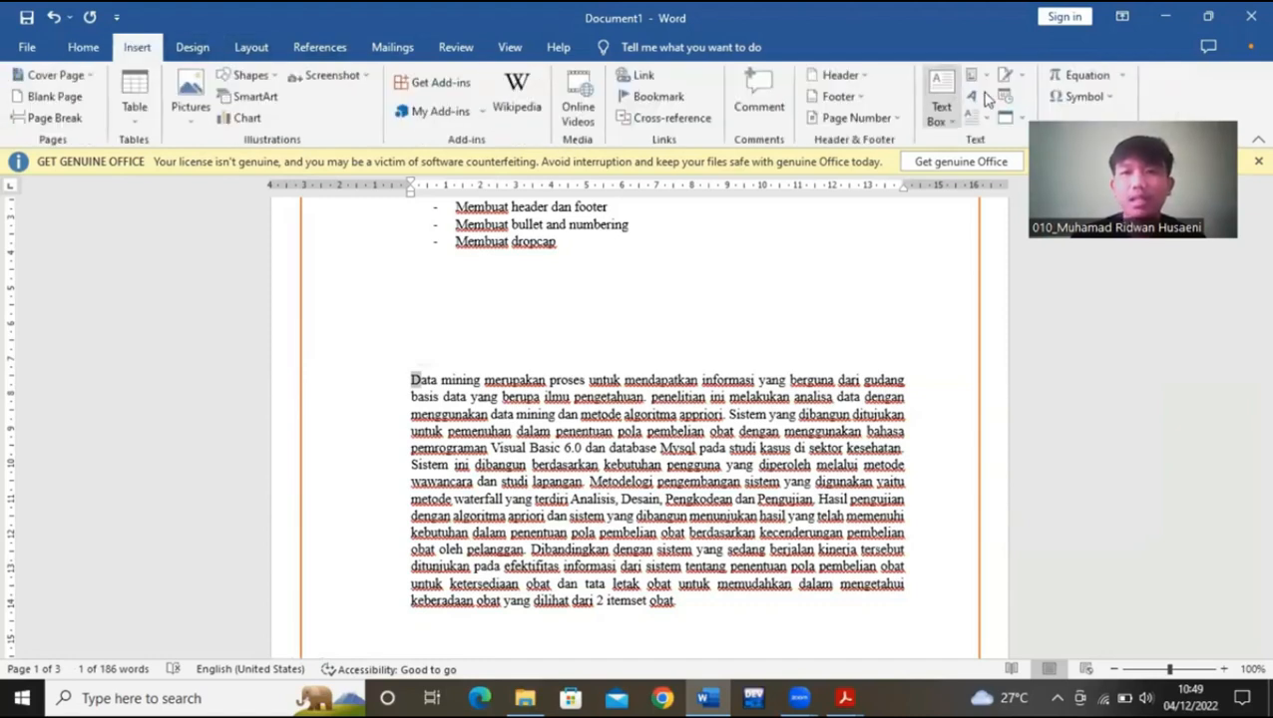
left_click(983, 97)
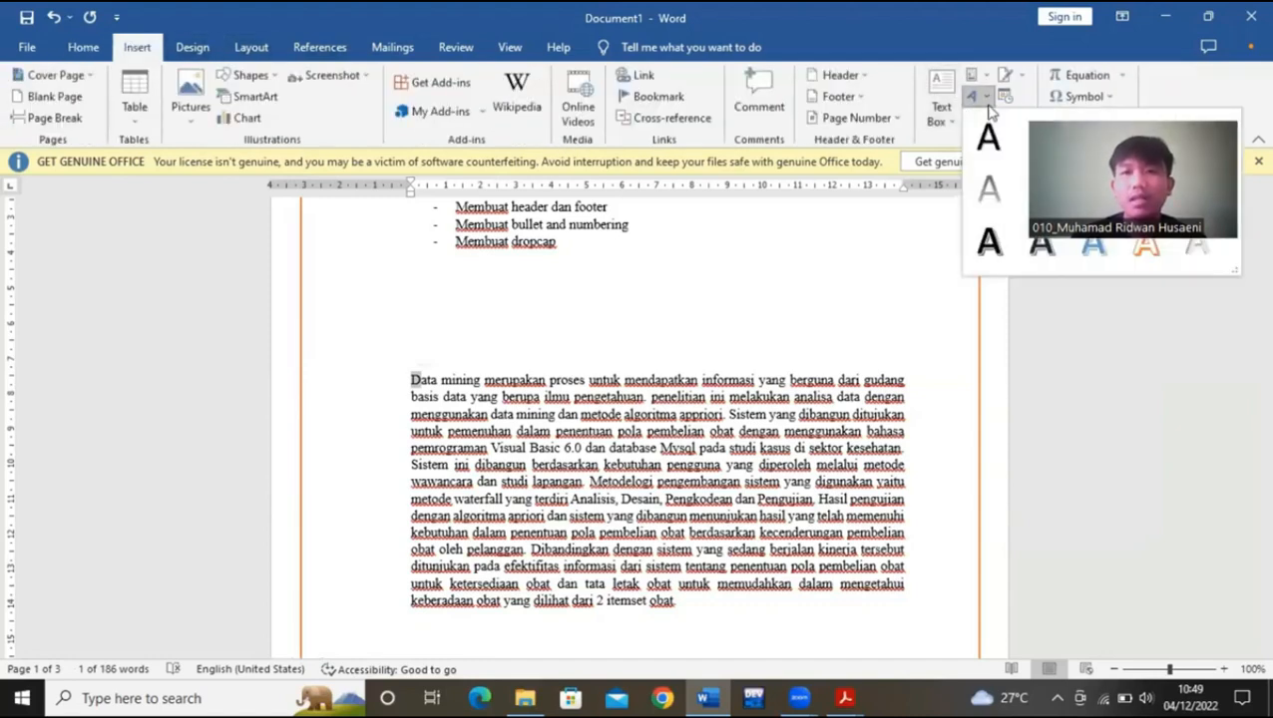
left_click(978, 80)
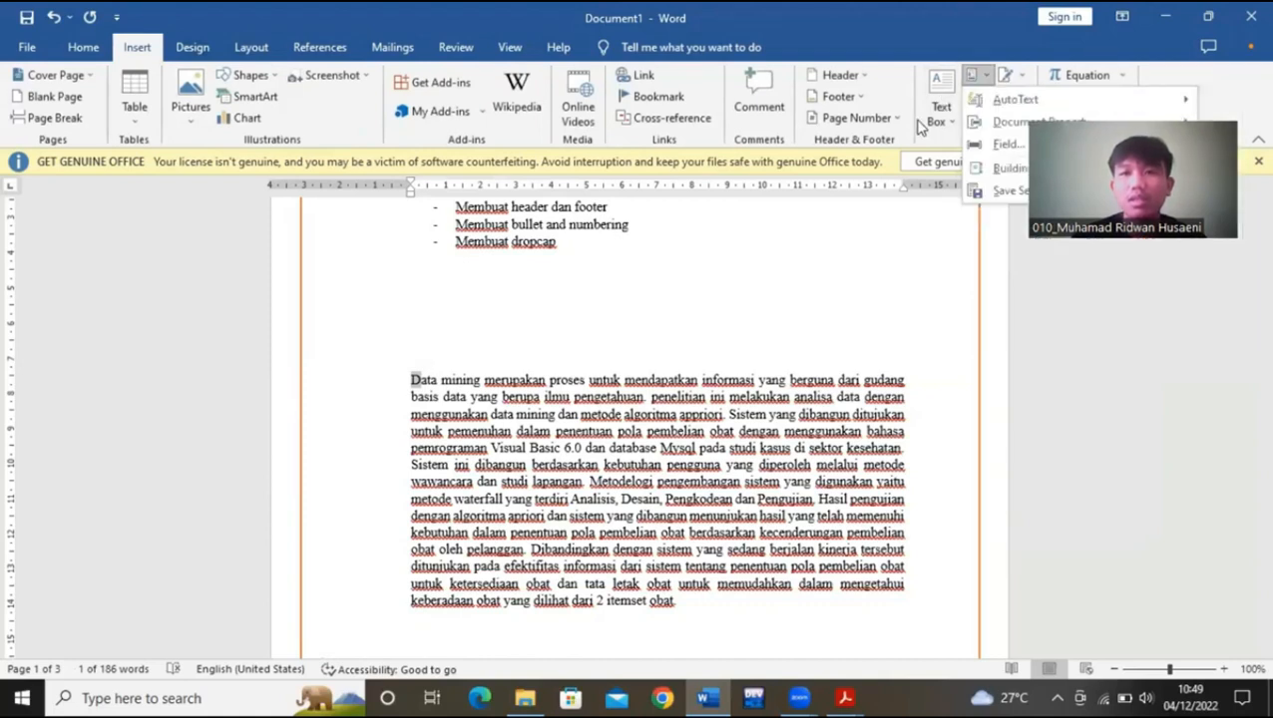
left_click(900, 90)
left_click(988, 120)
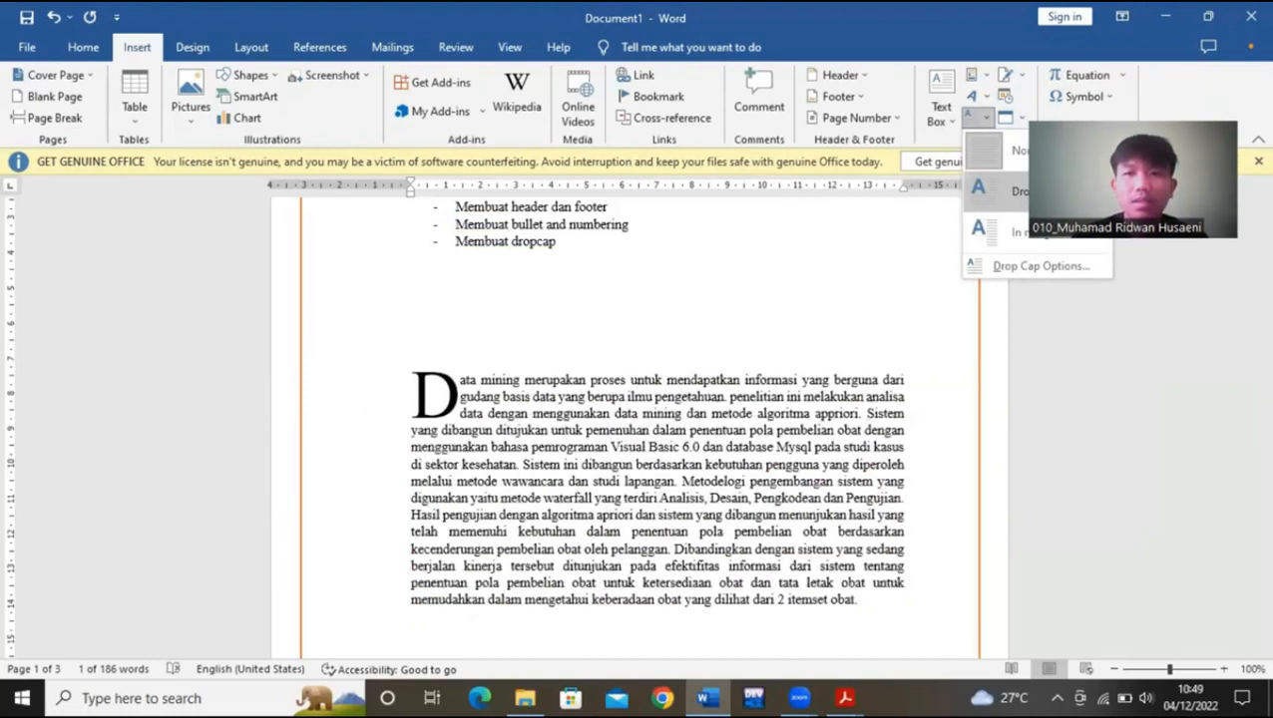
left_click(1021, 200)
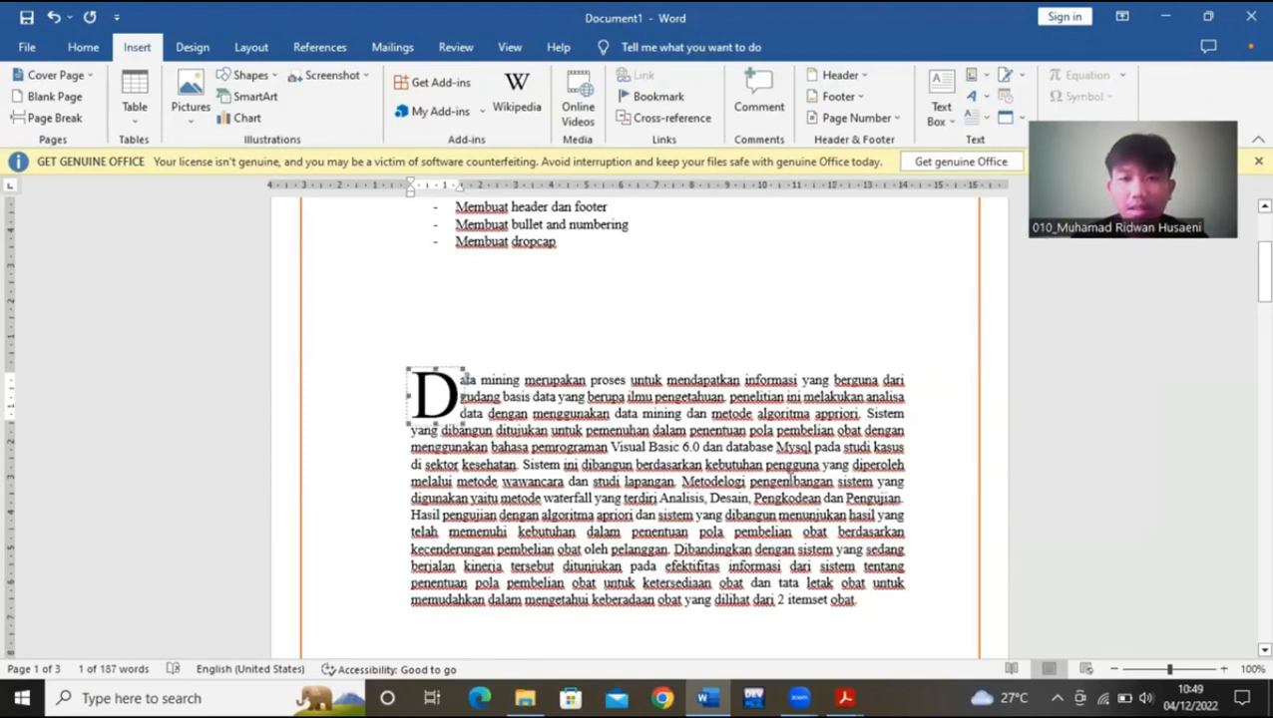
- Start a new paragraph at "Metodelogi pengembangan" and apply a Dropped drop cap to its initial M
left_click(769, 499)
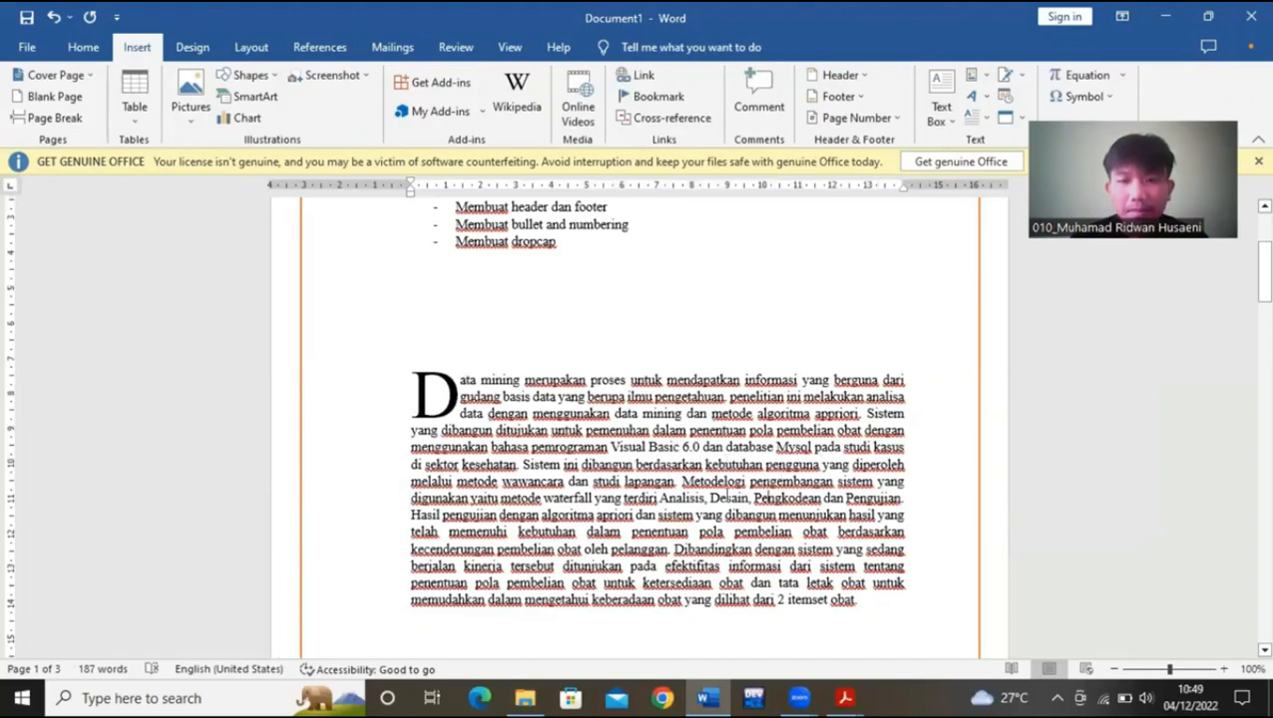
key("Return")
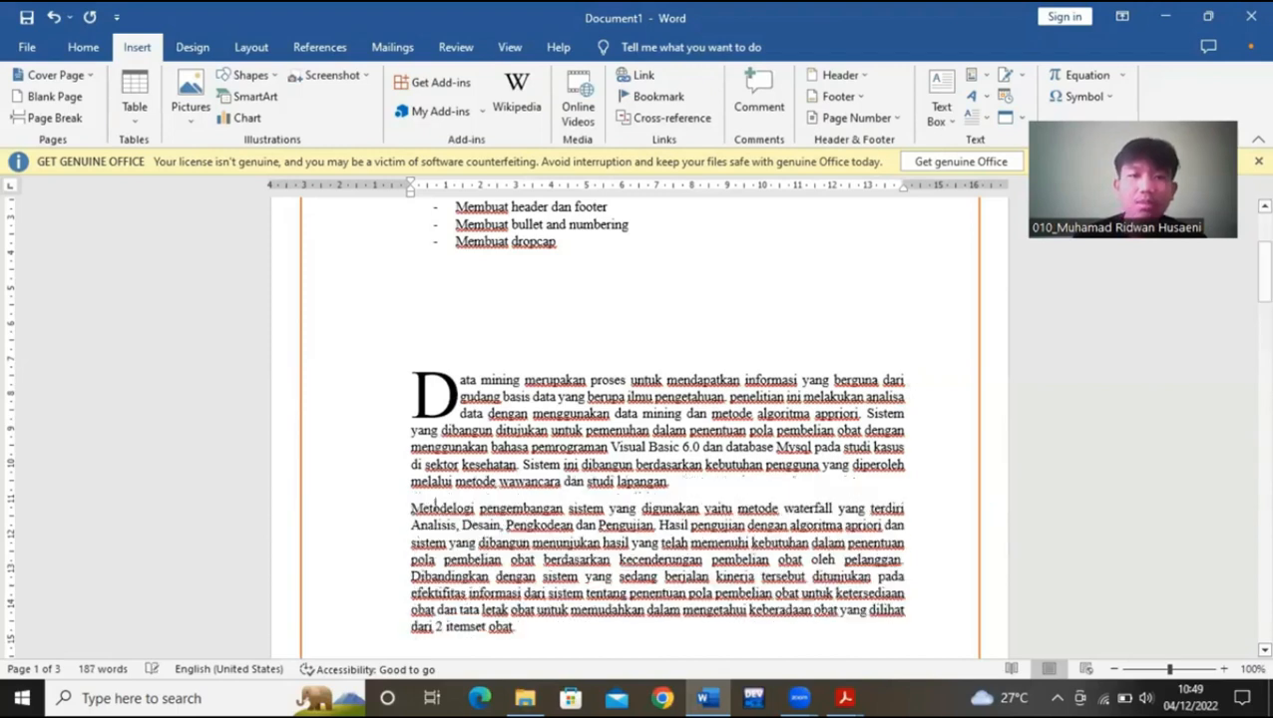
left_click_drag(410, 507, 422, 508)
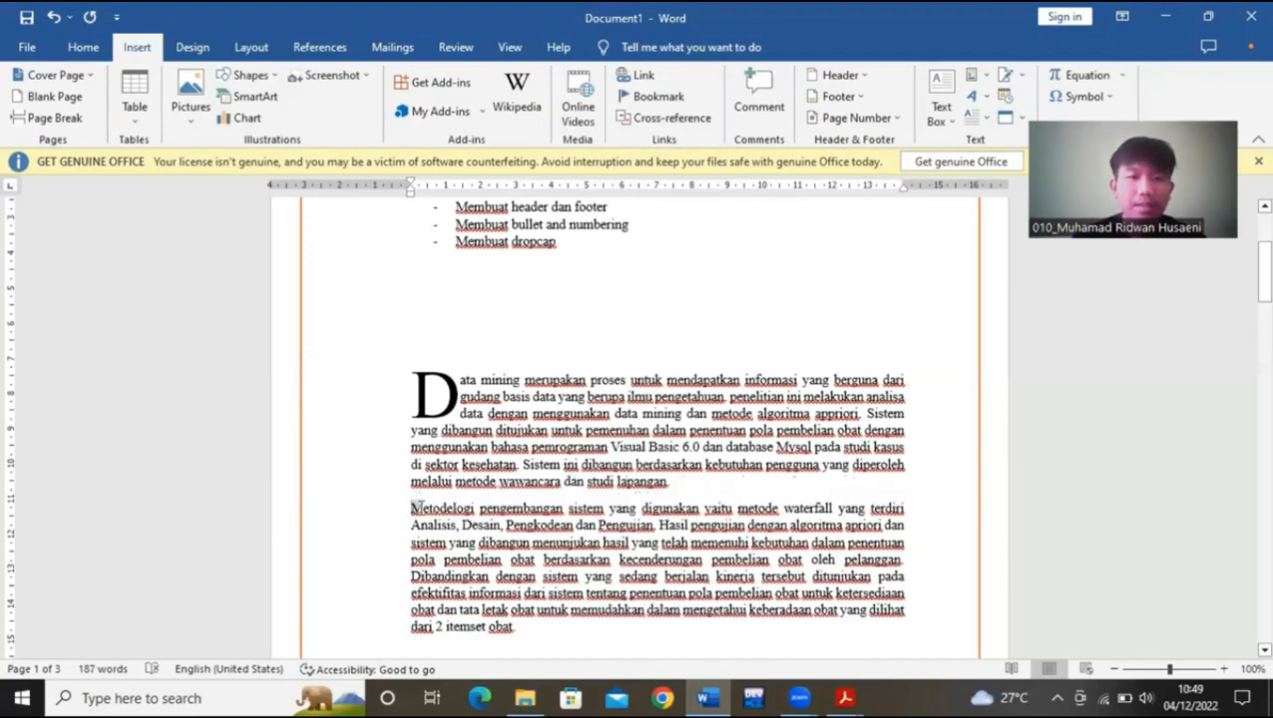
left_click(972, 118)
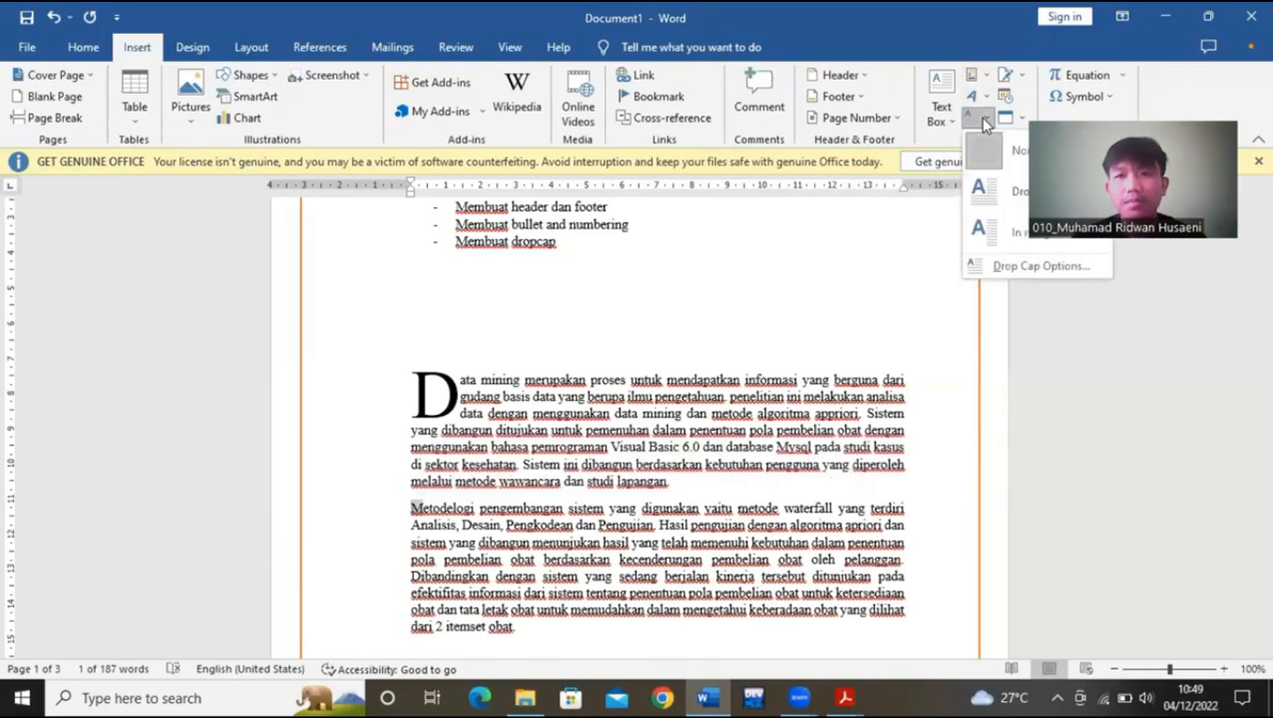
left_click(995, 185)
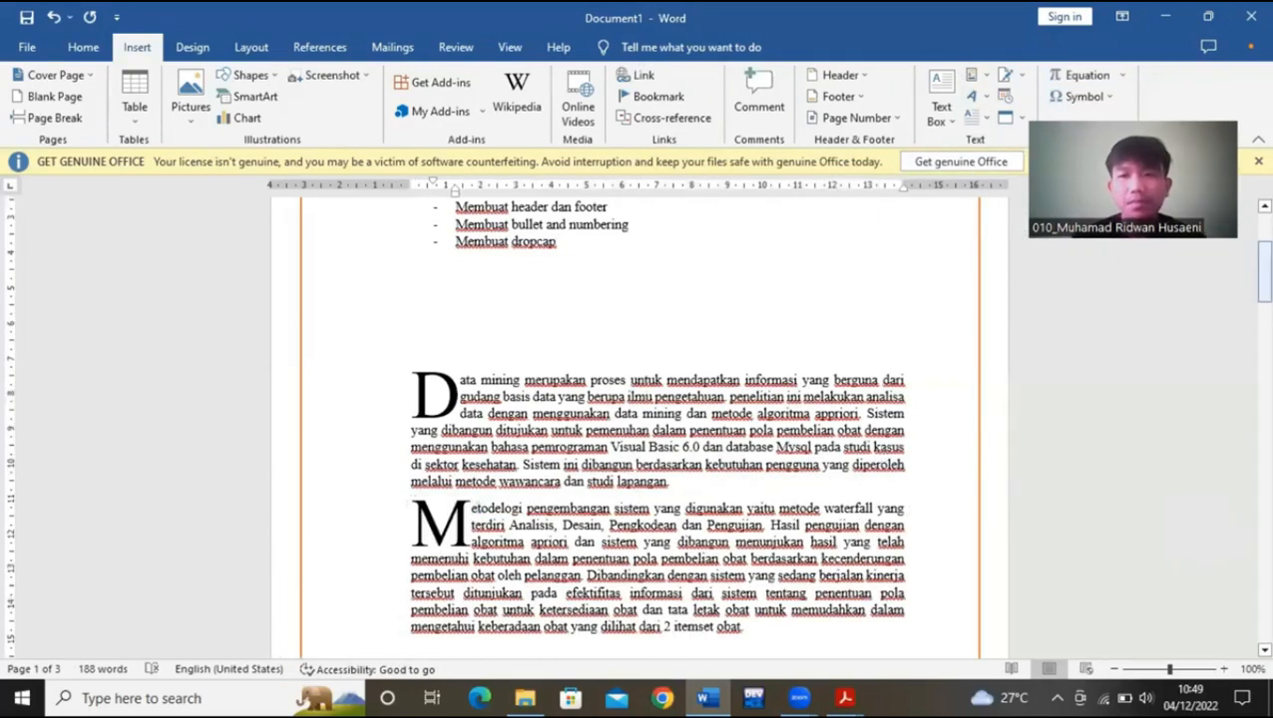
left_click_drag(1264, 269, 1263, 229)
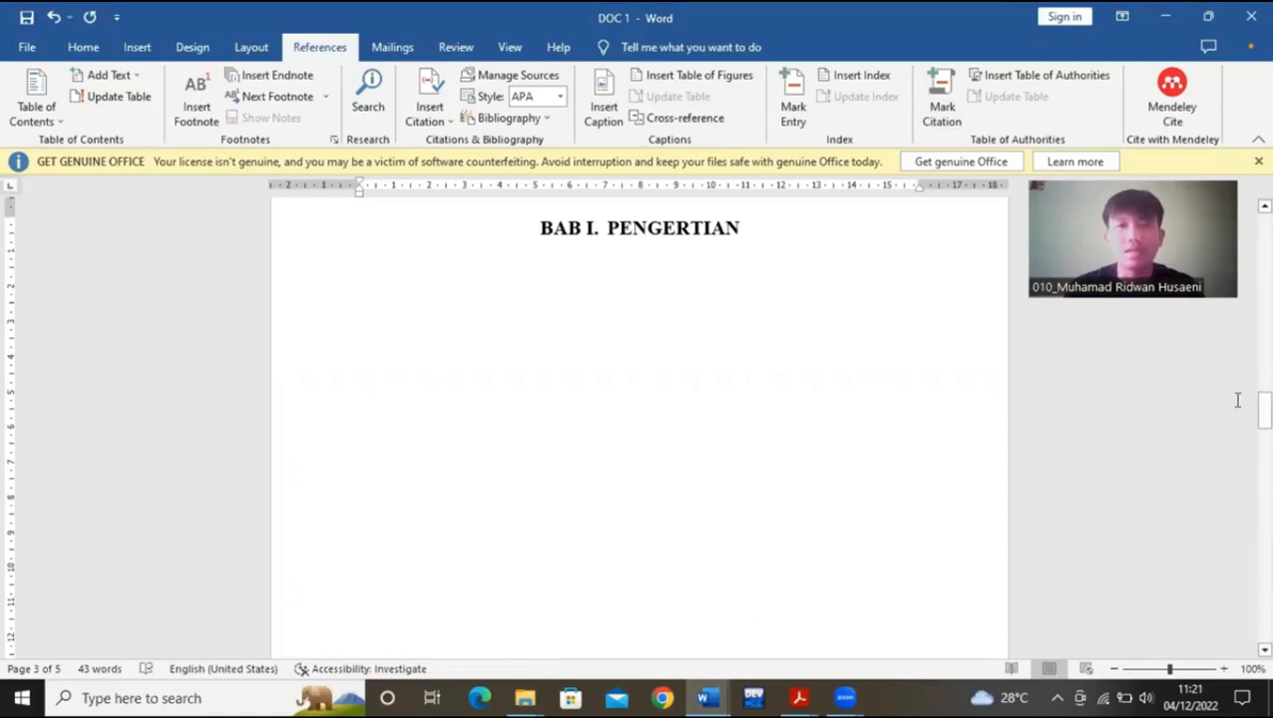
- Switch to 27-49-1-SM.pdf in Acrobat Reader and go to the start of section 2.1 Data Mining
mouse_move(788, 696)
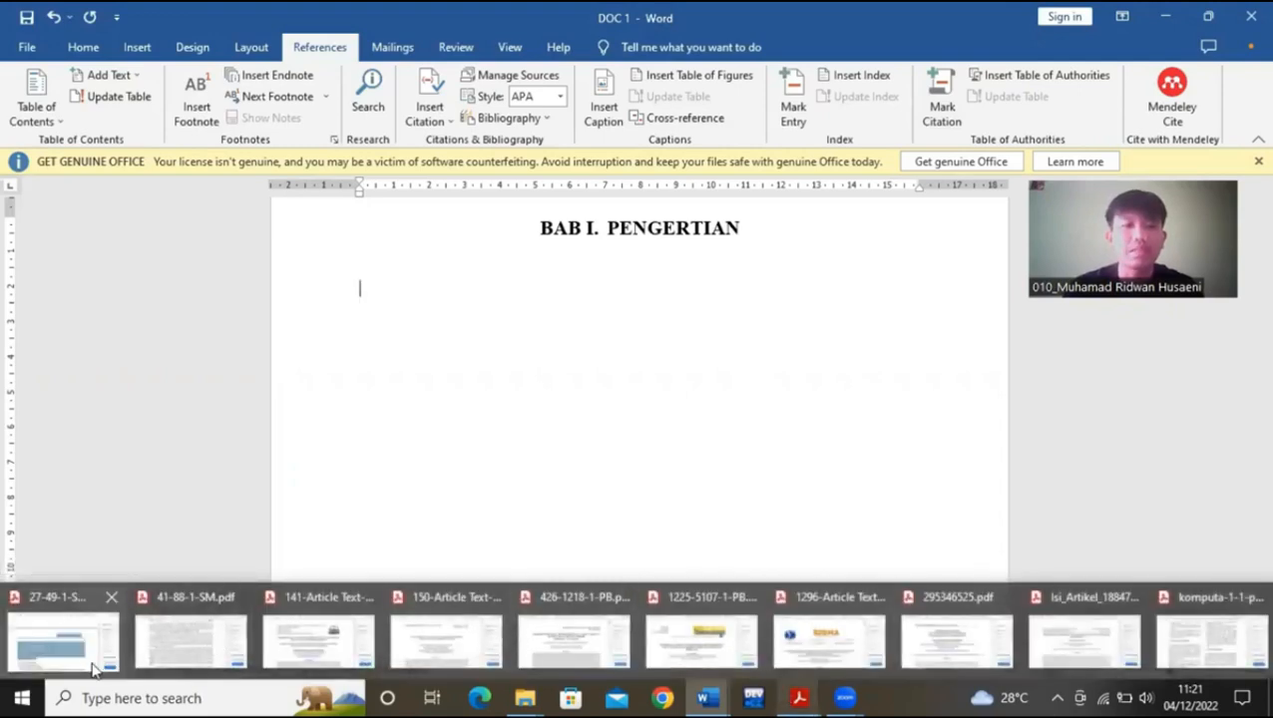
left_click(61, 644)
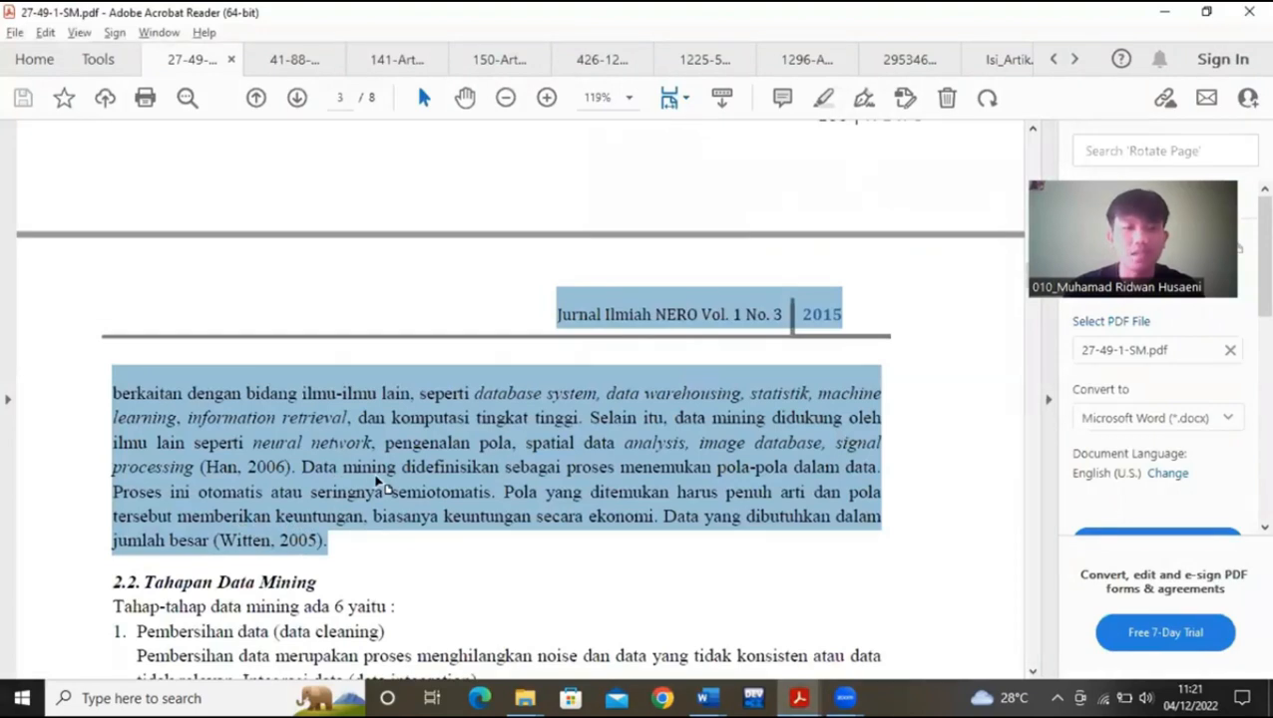
left_click(977, 437)
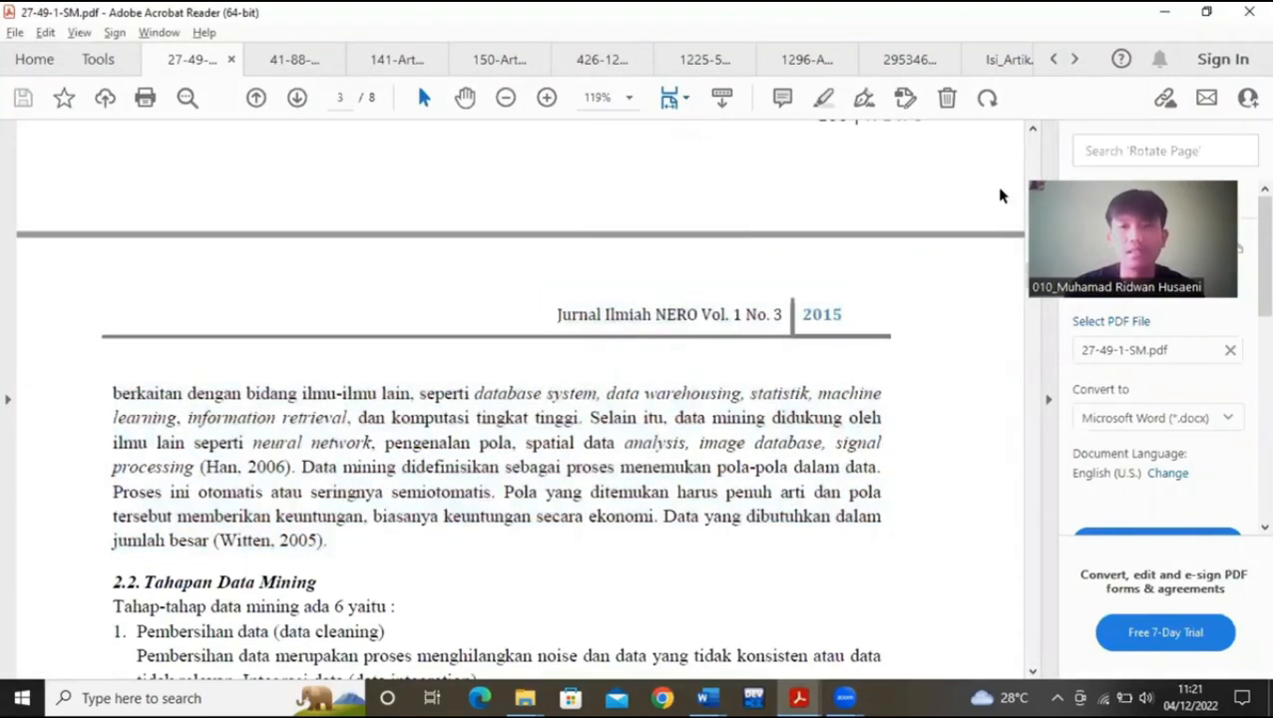
left_click(1033, 127)
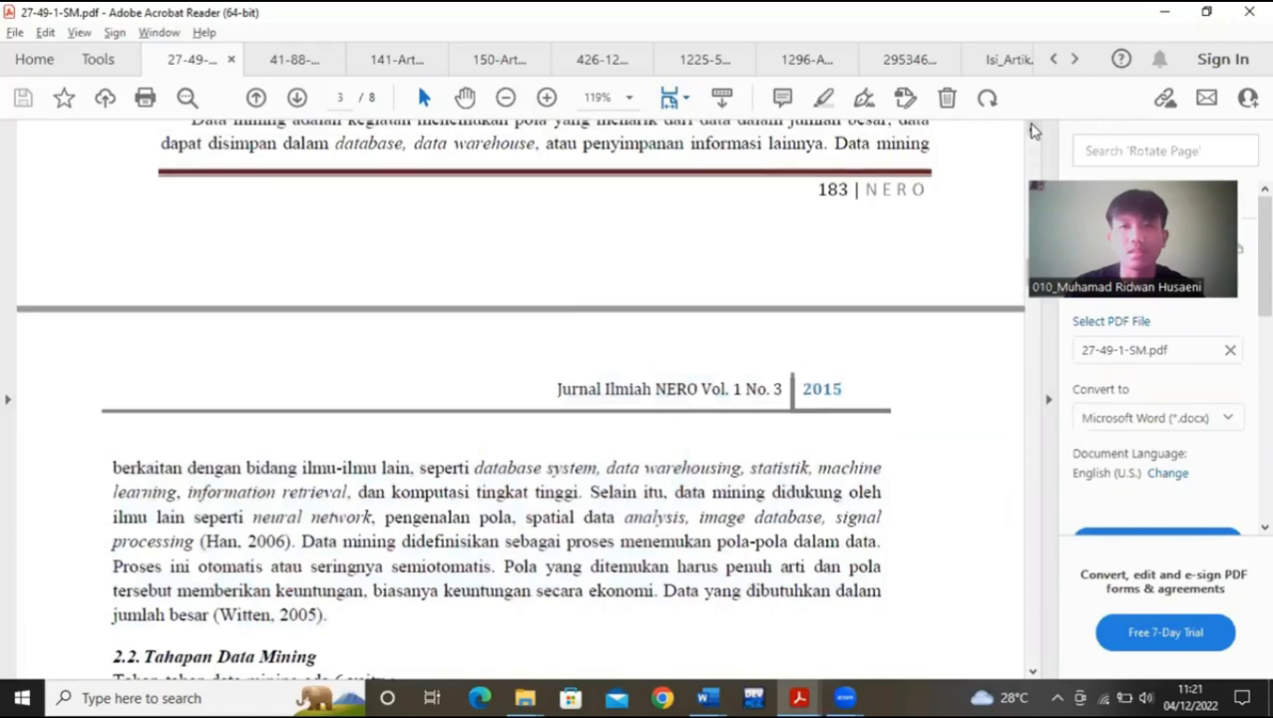
left_click(1032, 127)
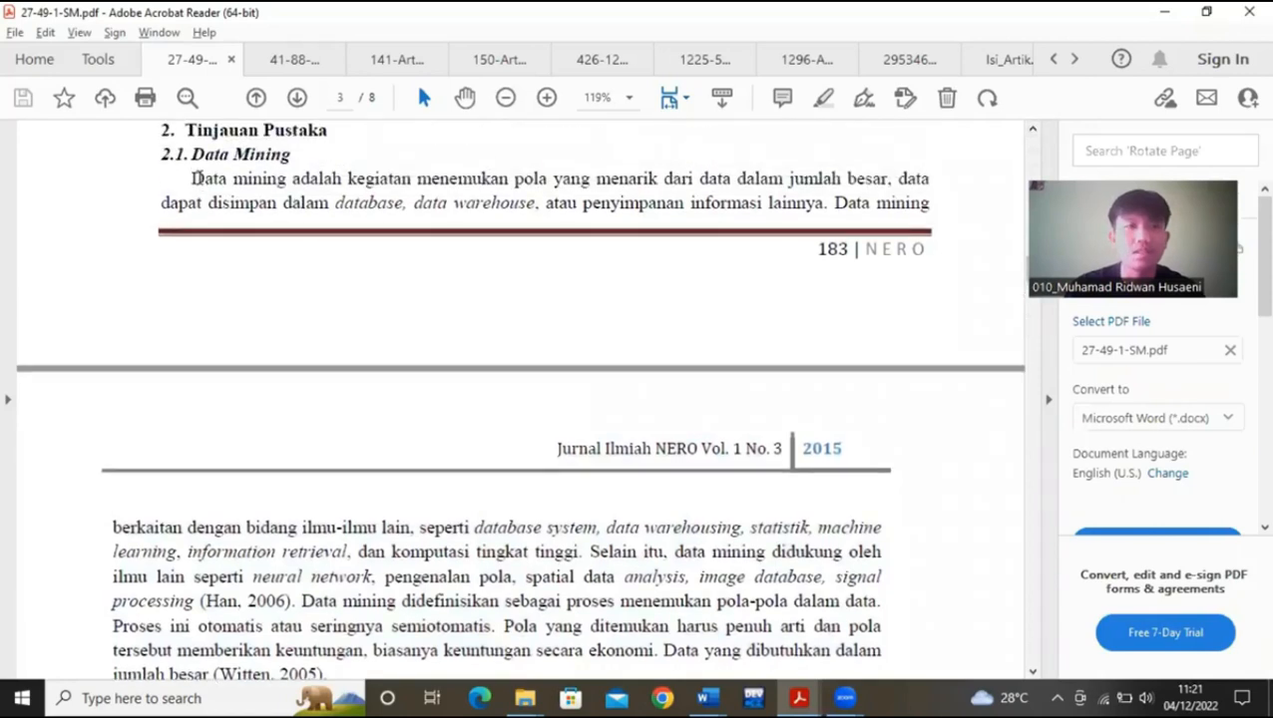
left_click_drag(201, 177, 435, 281)
left_click(178, 187)
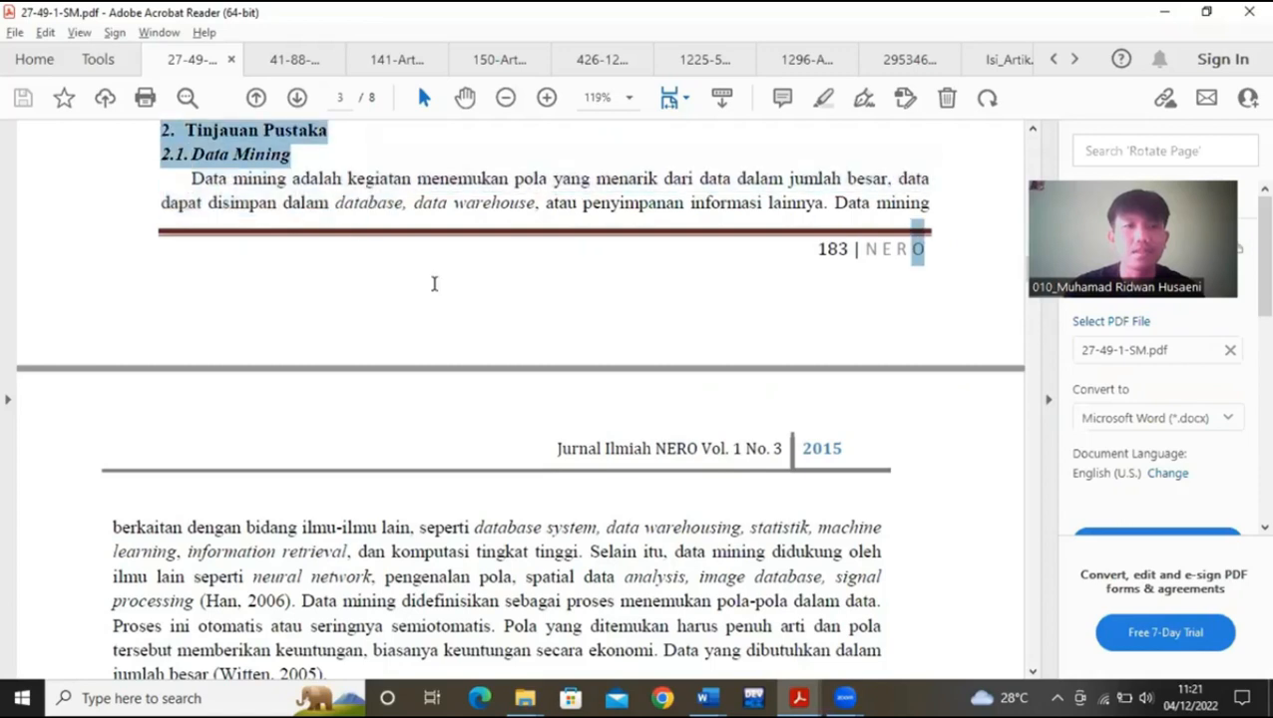
left_click(289, 204)
left_click_drag(191, 178, 606, 418)
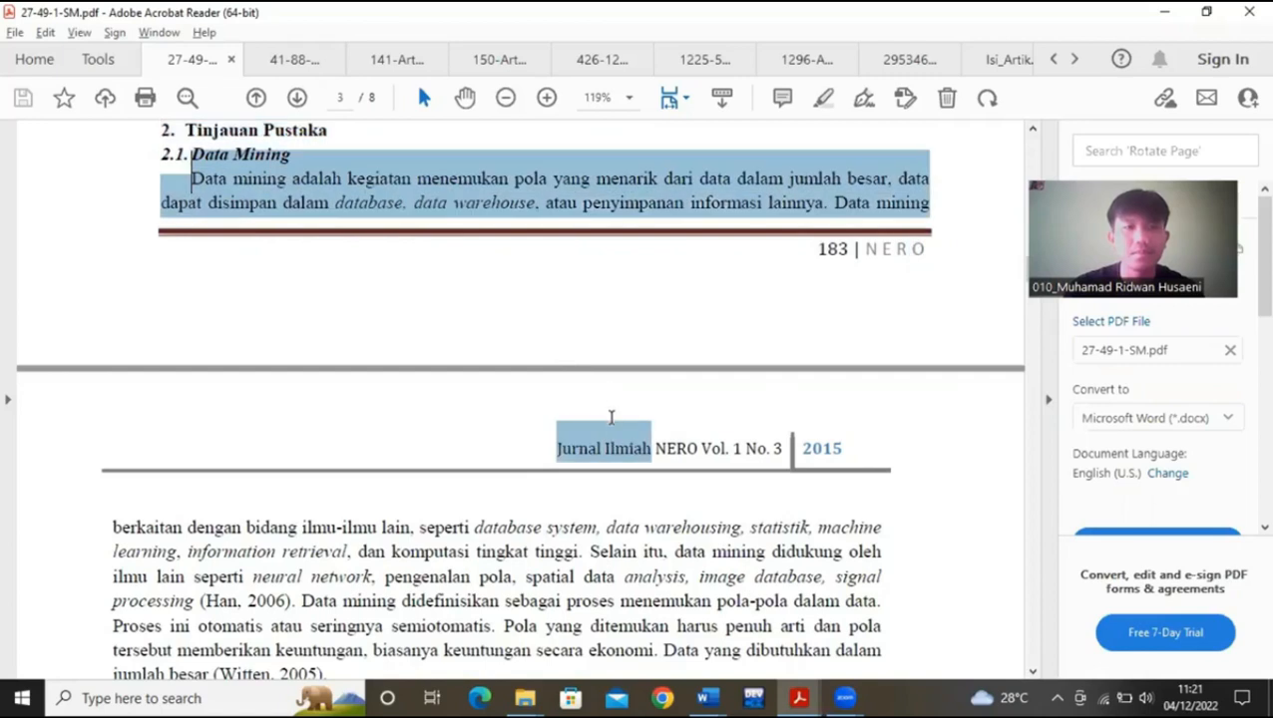
left_click(331, 186)
- Copy the section 2.1 Data Mining text through "(Witten, 2005)." and paste it under the BAB I. PENGERTIAN heading in Word's DOC 1
left_click_drag(193, 179, 330, 511)
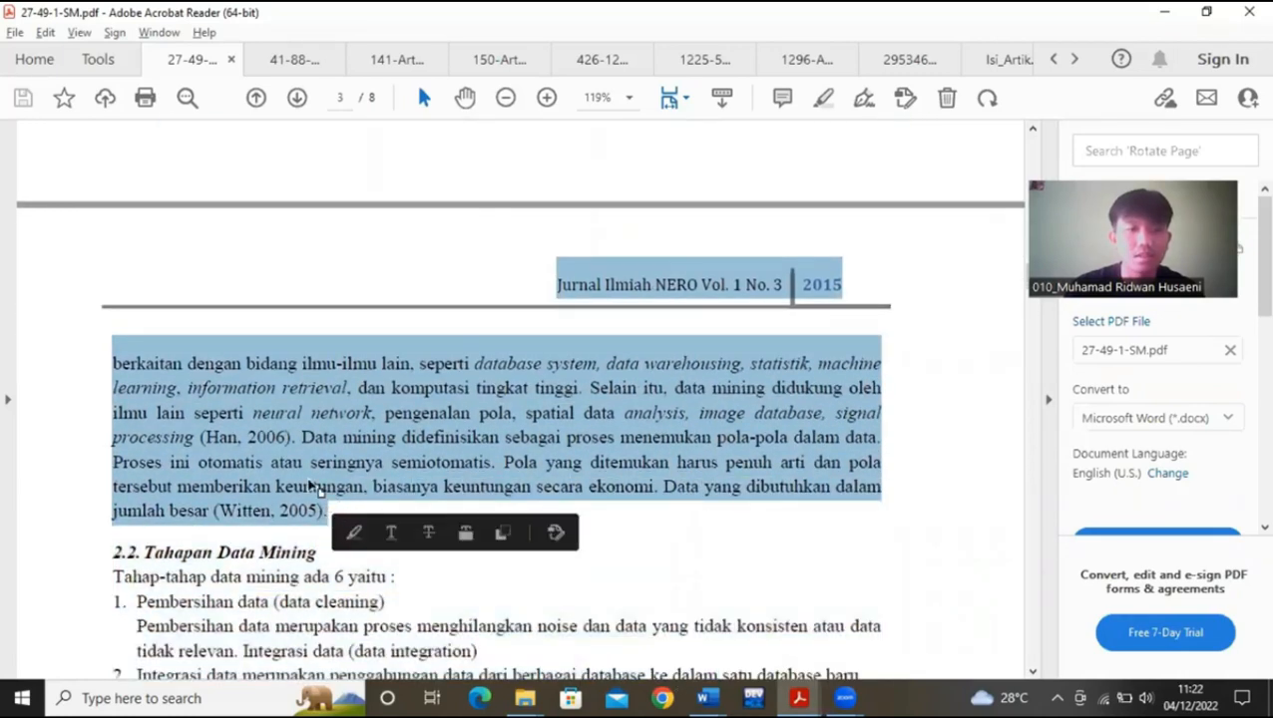
right_click(310, 483)
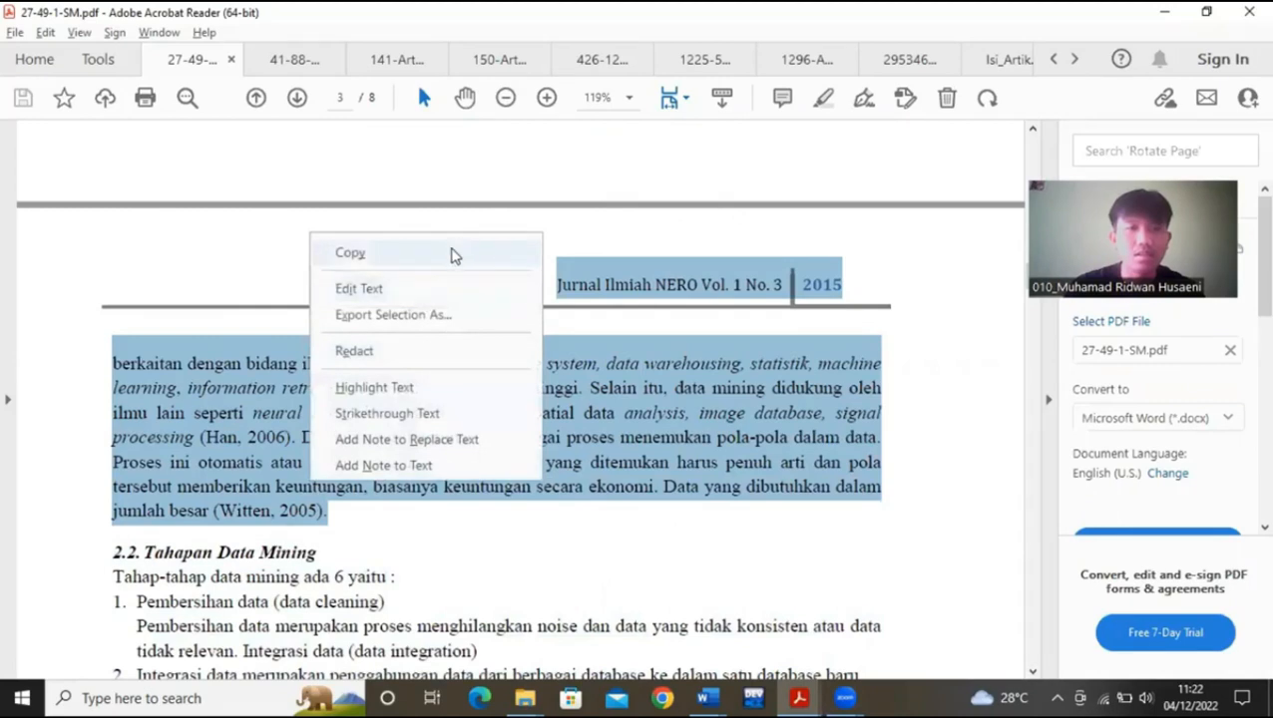
left_click(454, 251)
key("alt+Tab")
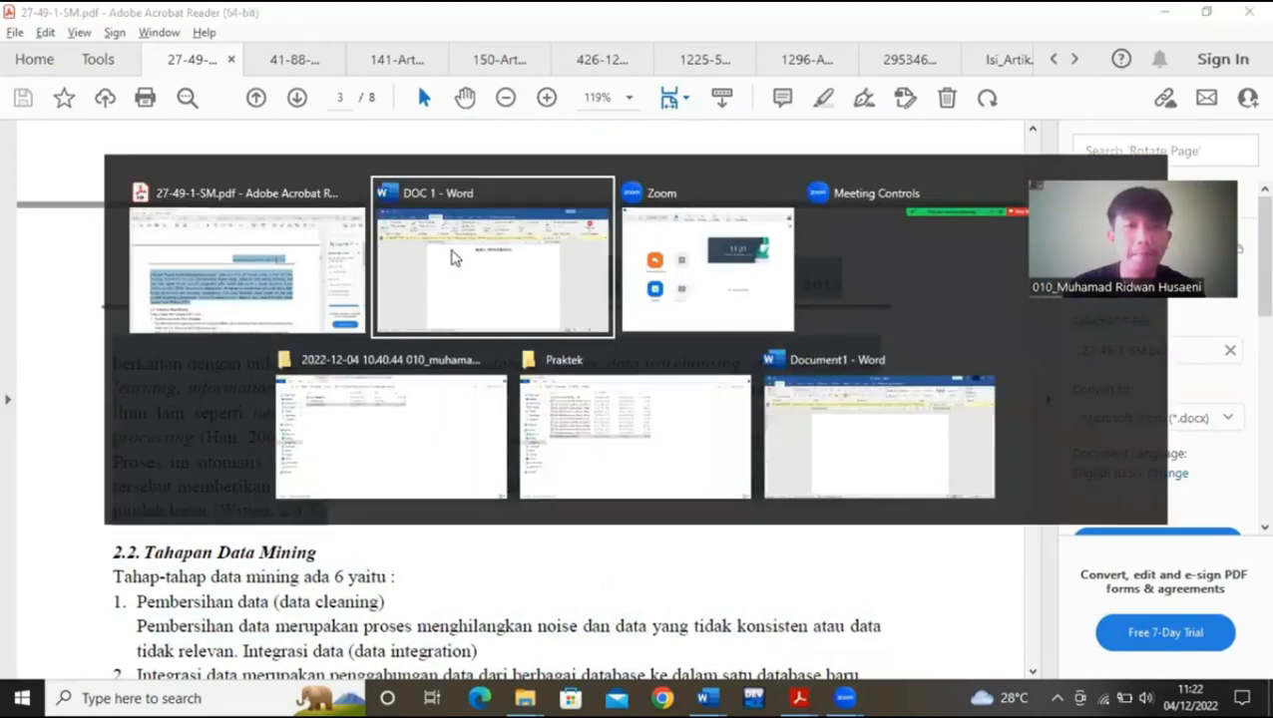
key("ctrl+v")
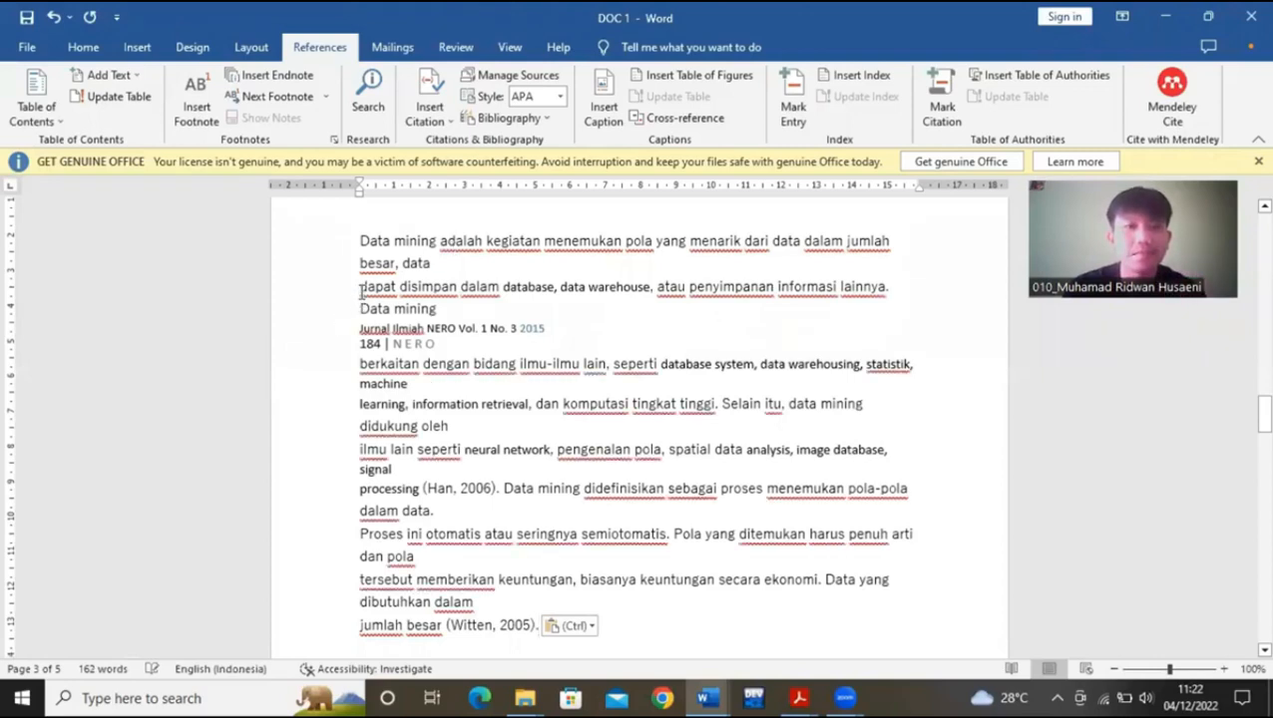
- Join the "dapat disimpan" line to the one before it and delete the stray journal title and "184 | NERO" lines
key("Return")
key("Delete")
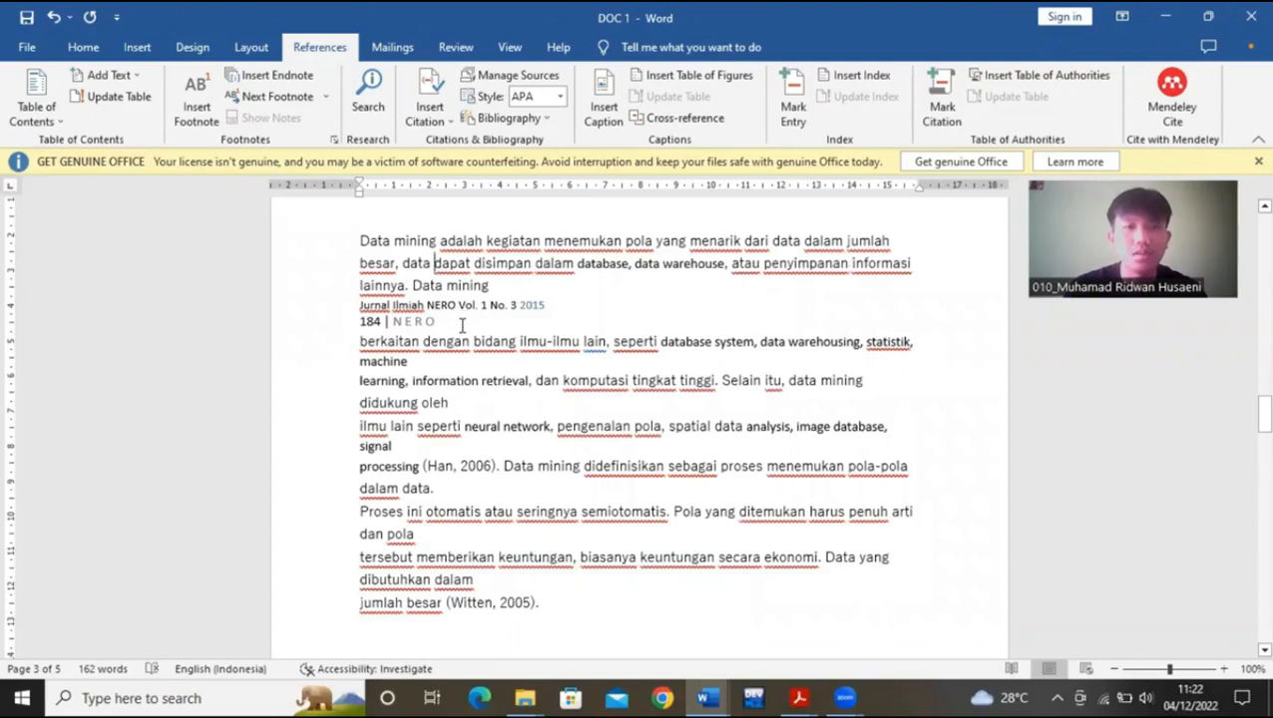
left_click_drag(439, 321, 369, 310)
key("Delete")
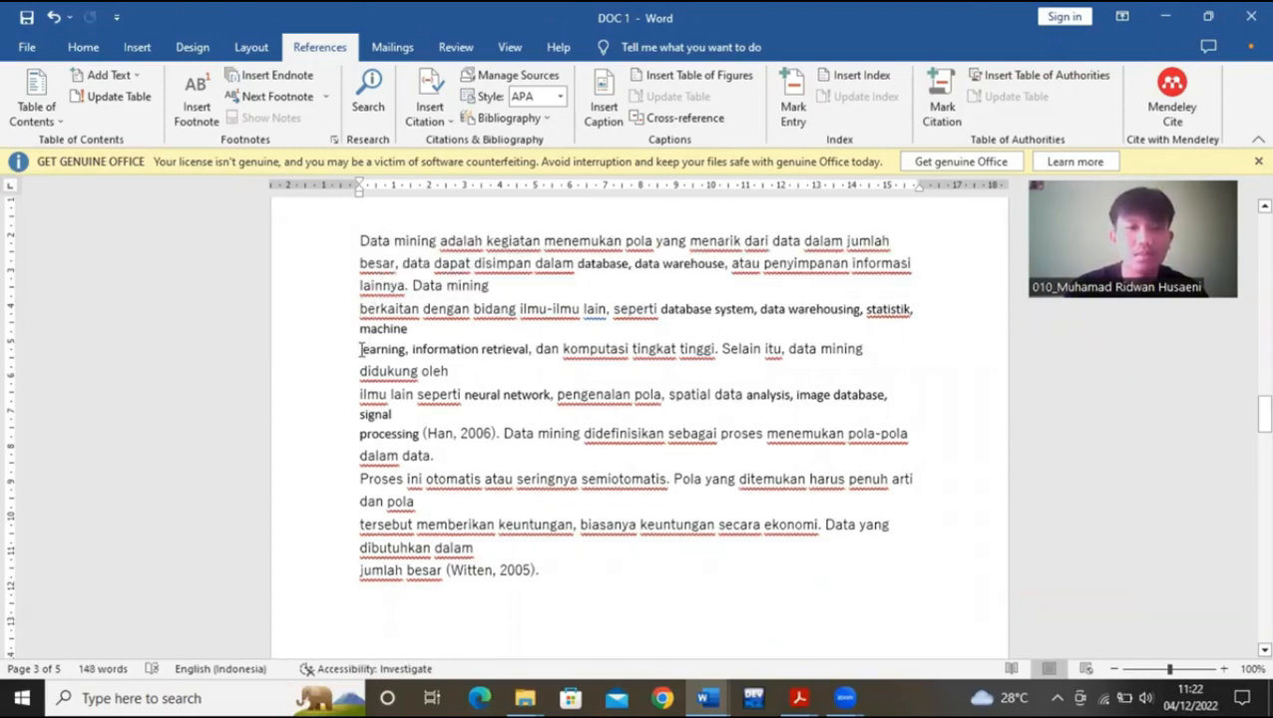
- Remove the line breaks before "learning", "ilmu lain", "processing", "Proses ini" and "tersebut" in the pasted text
key("BackSpace")
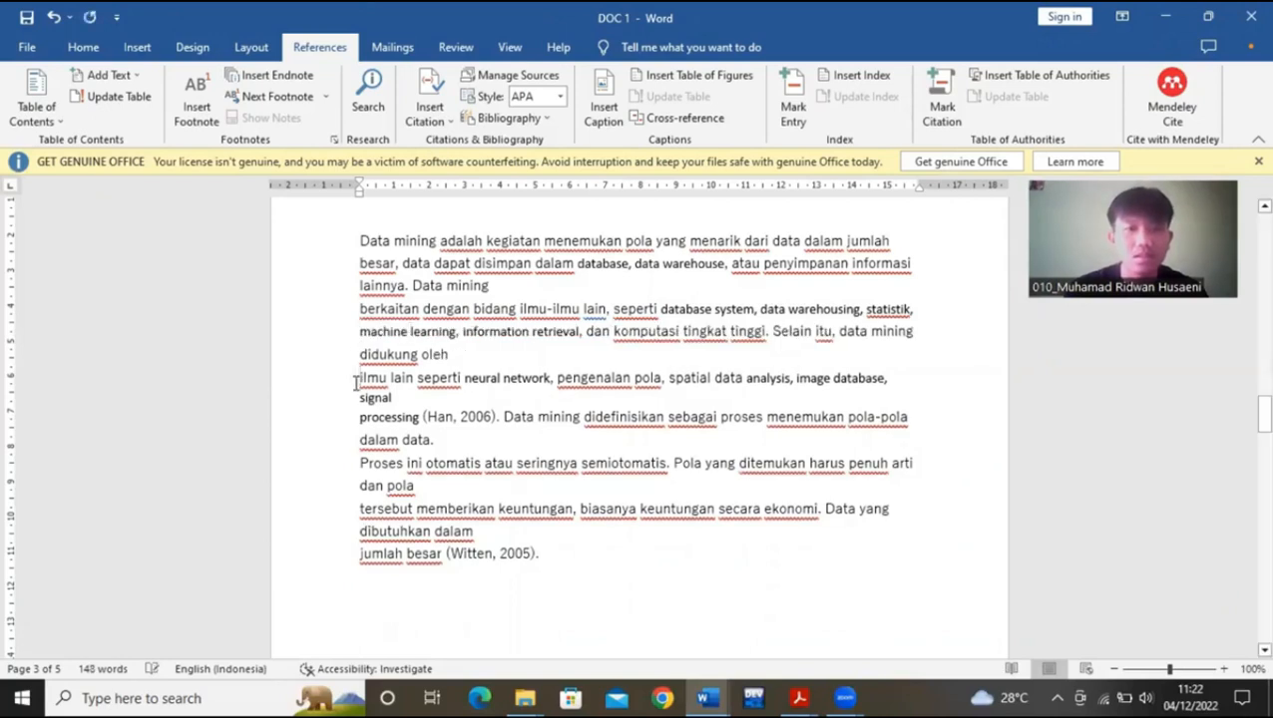
key("BackSpace")
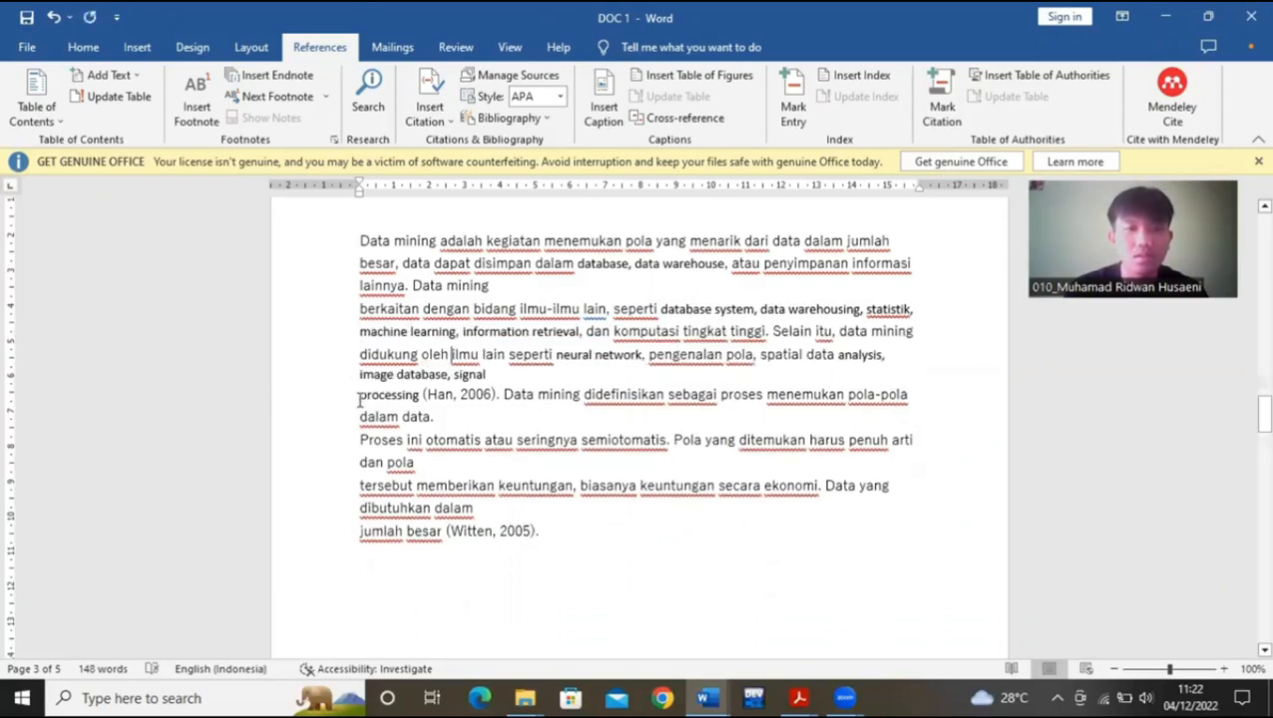
left_click(360, 396)
key("BackSpace")
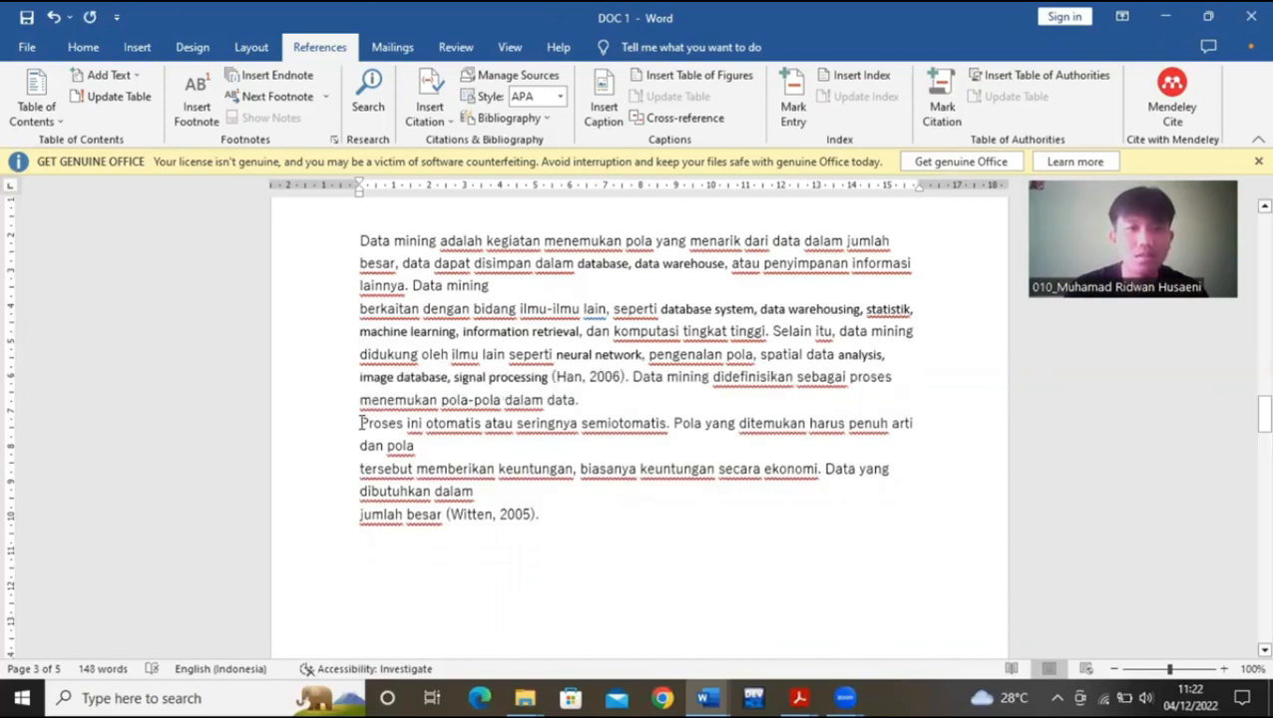
left_click(361, 423)
key("BackSpace")
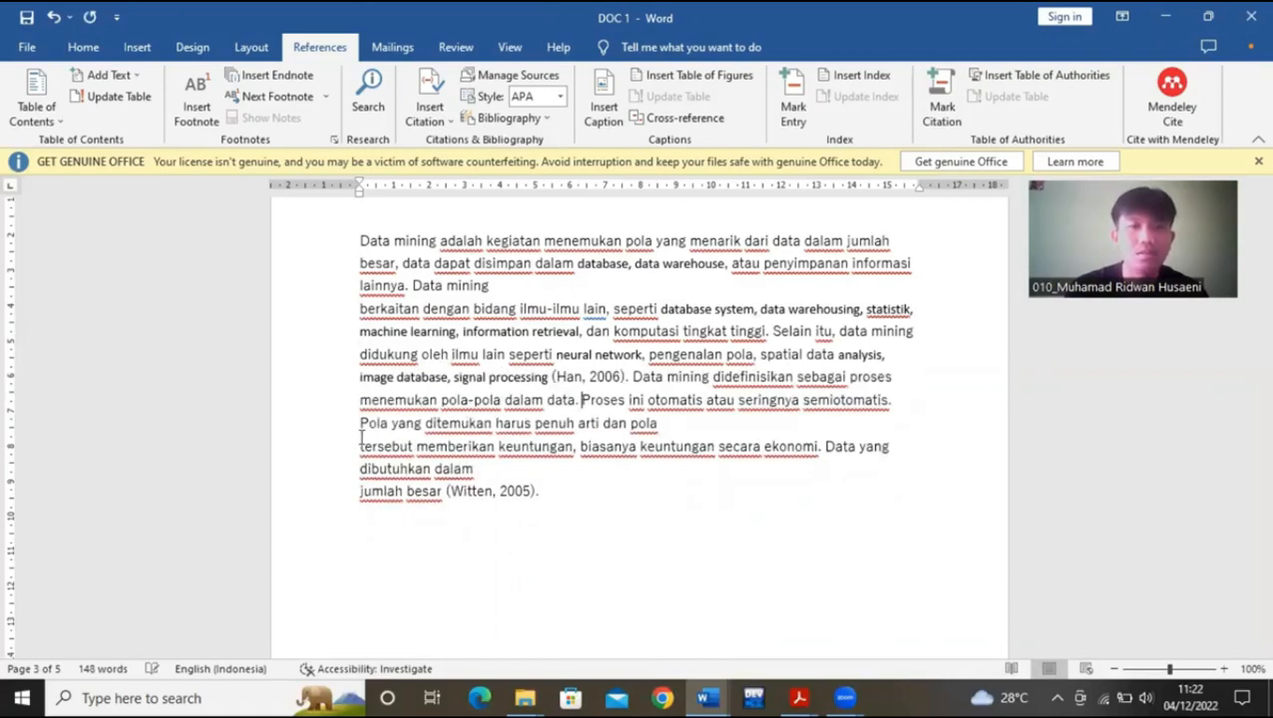
key("BackSpace")
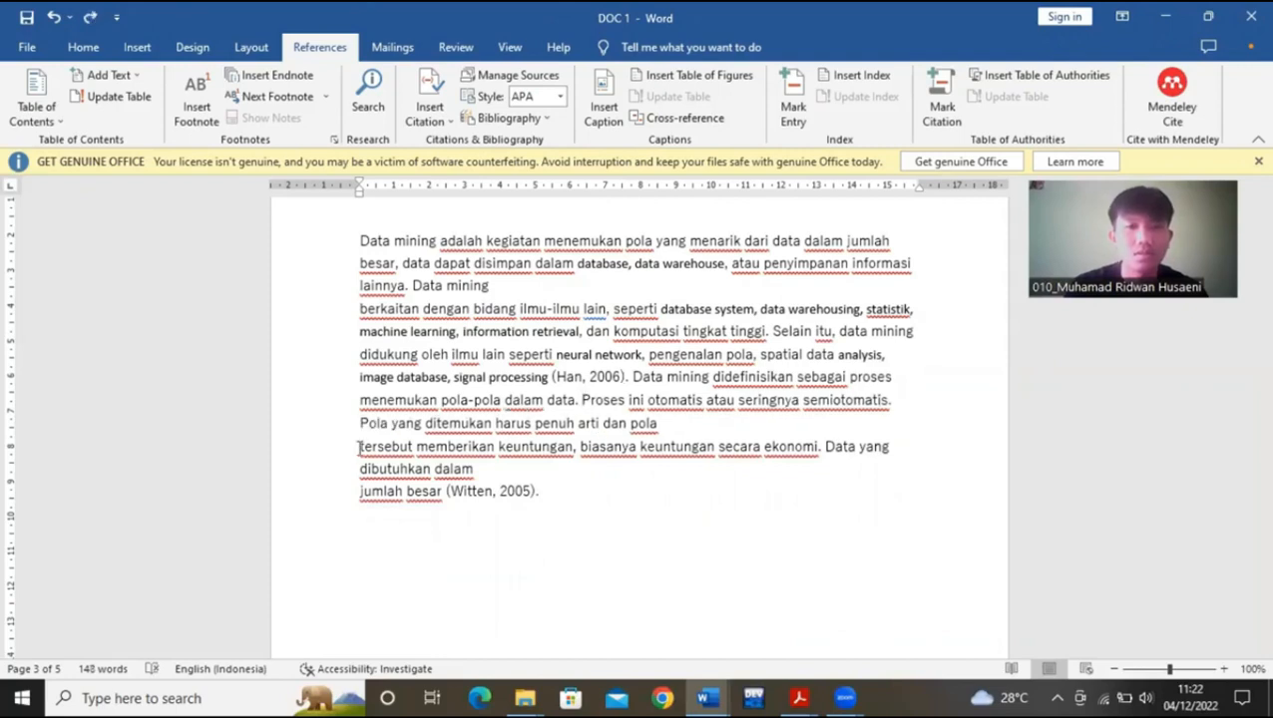
key("BackSpace")
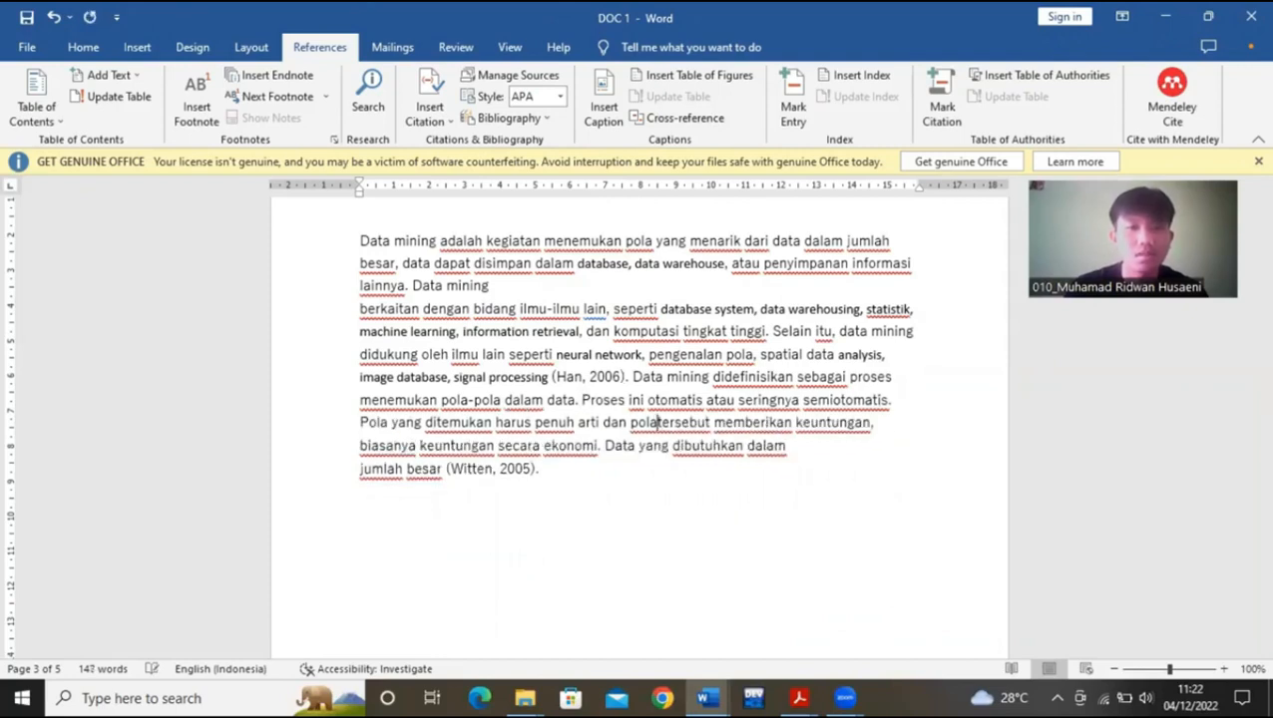
- Set the font of all the pasted data mining text to Times New Roman
left_click_drag(314, 469, 361, 406)
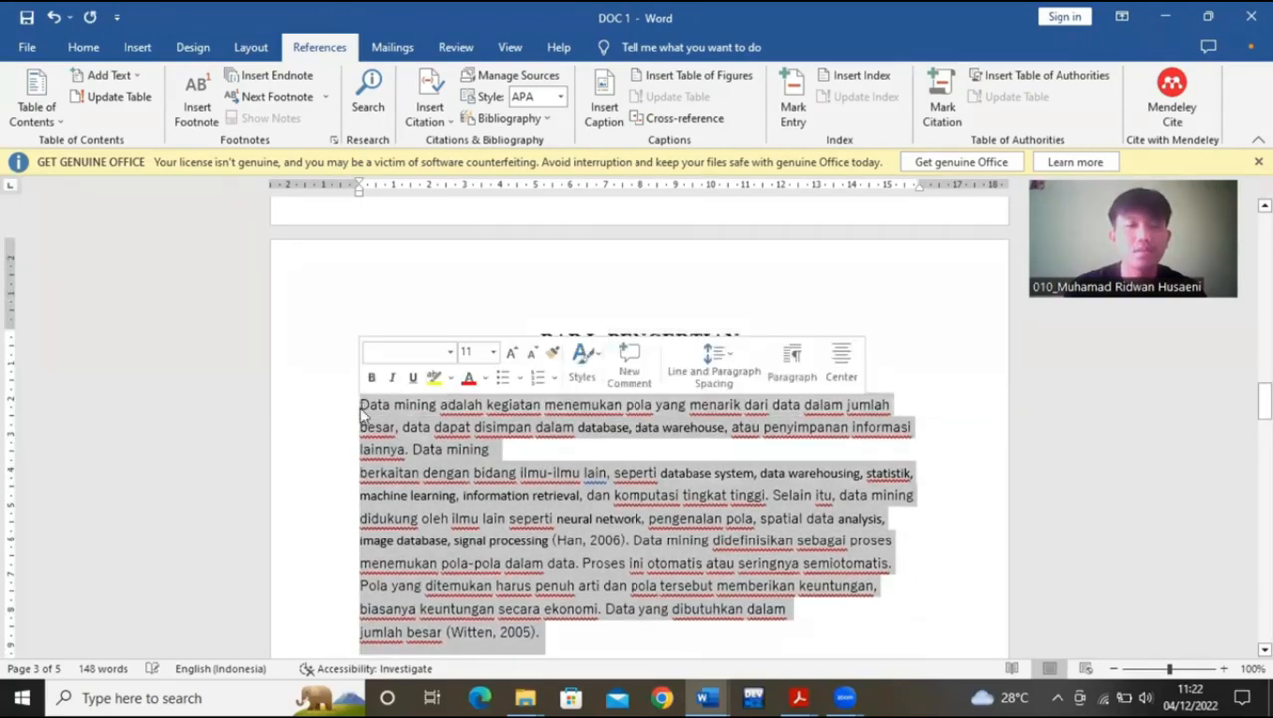
left_click(82, 47)
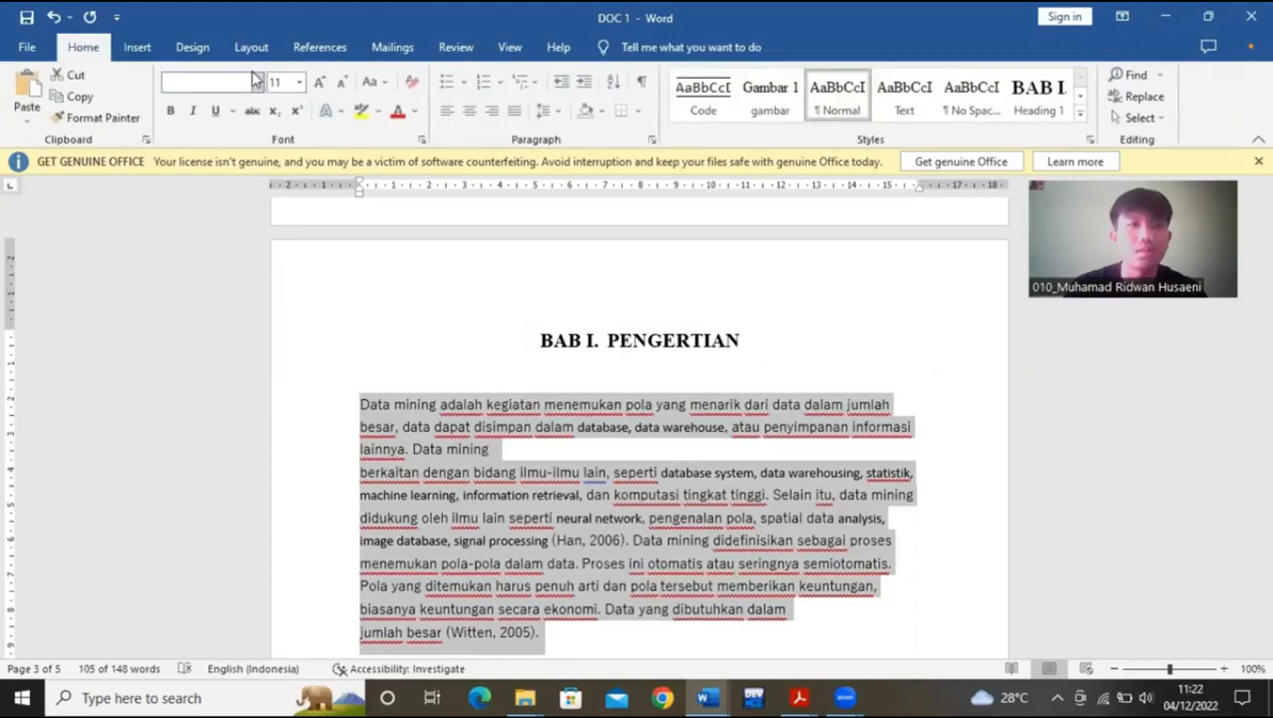
left_click(257, 84)
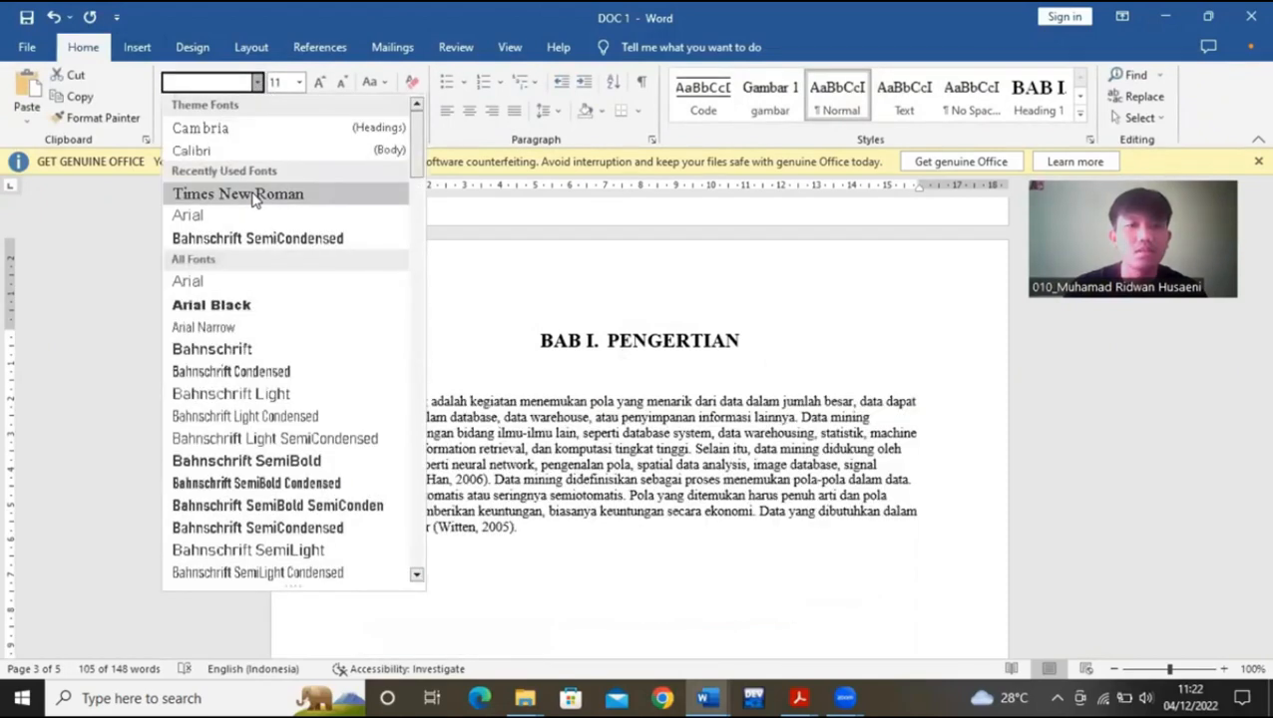
left_click(255, 193)
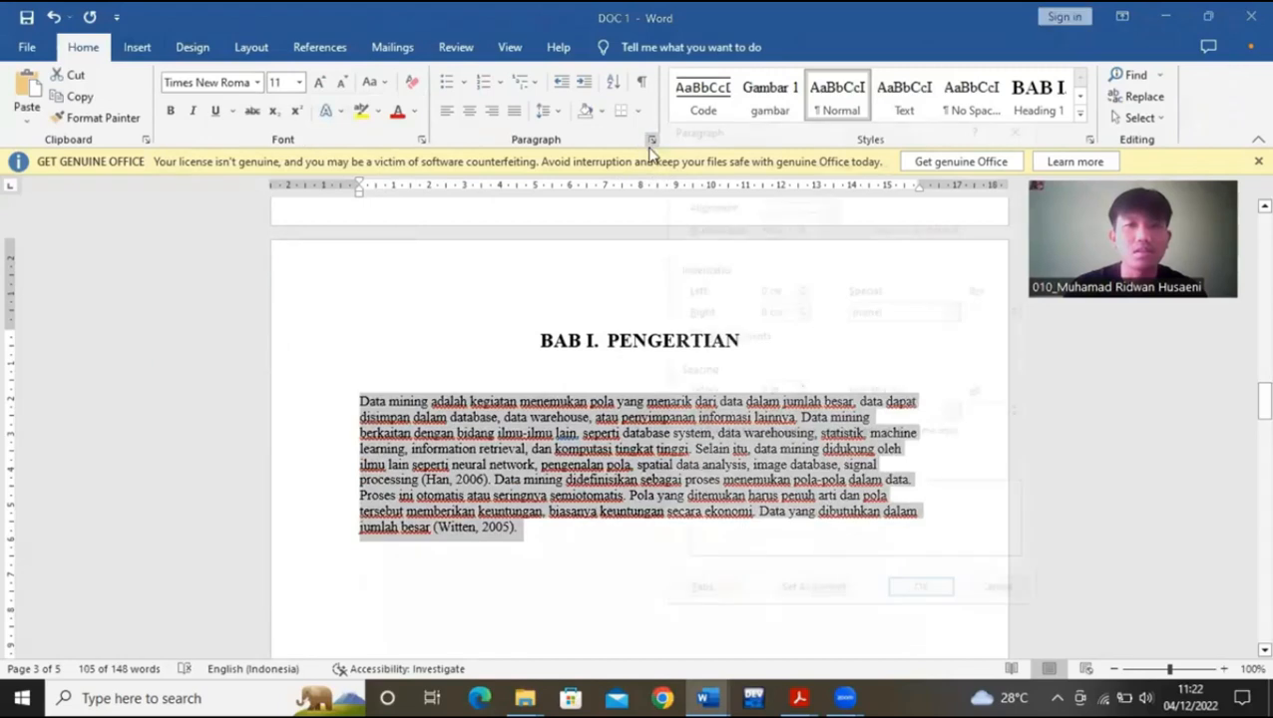
- Give the pasted text a first-line indent of 1,27 cm and a line spacing of 1,5 lines
left_click(651, 140)
left_click(871, 312)
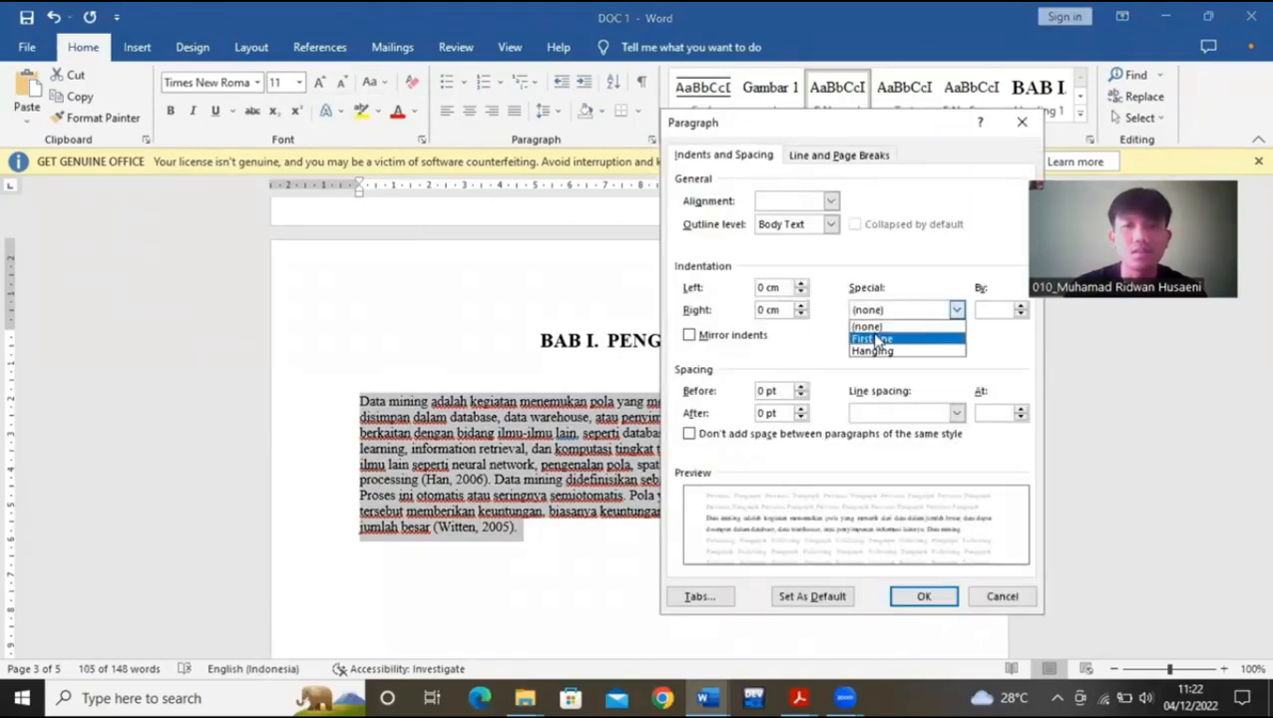
left_click(876, 340)
left_click(956, 412)
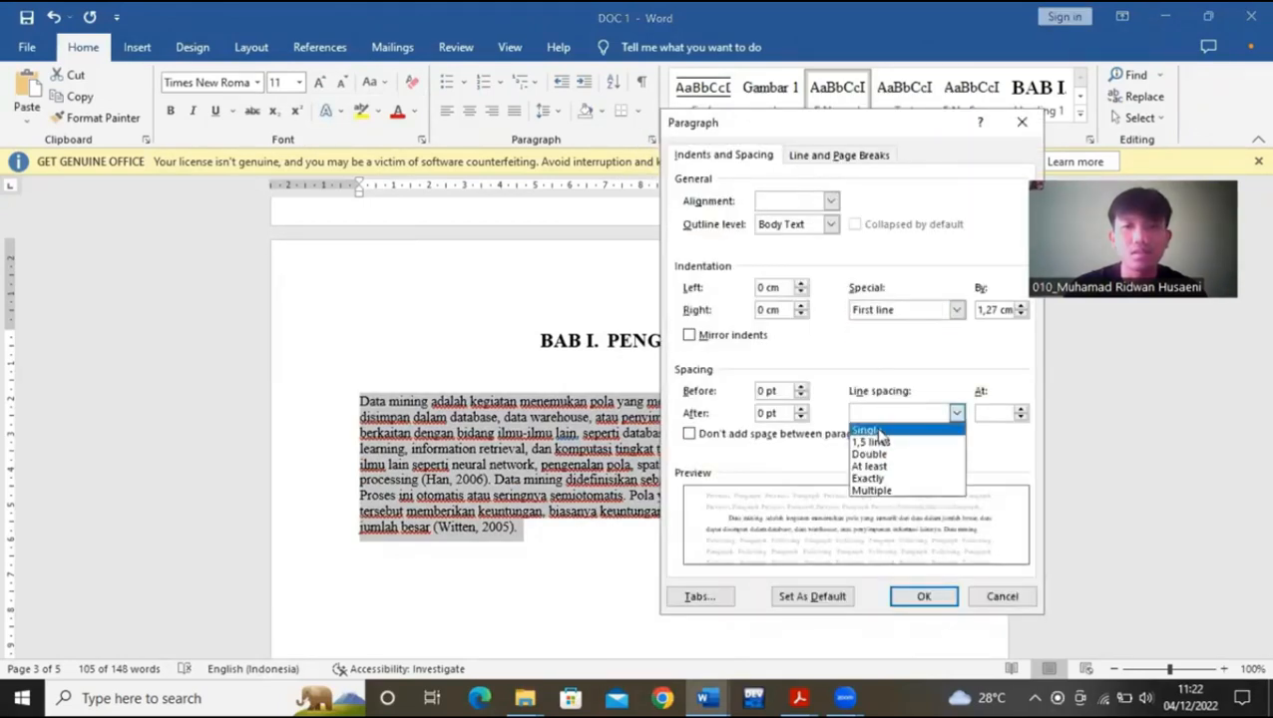
left_click(871, 443)
left_click(922, 596)
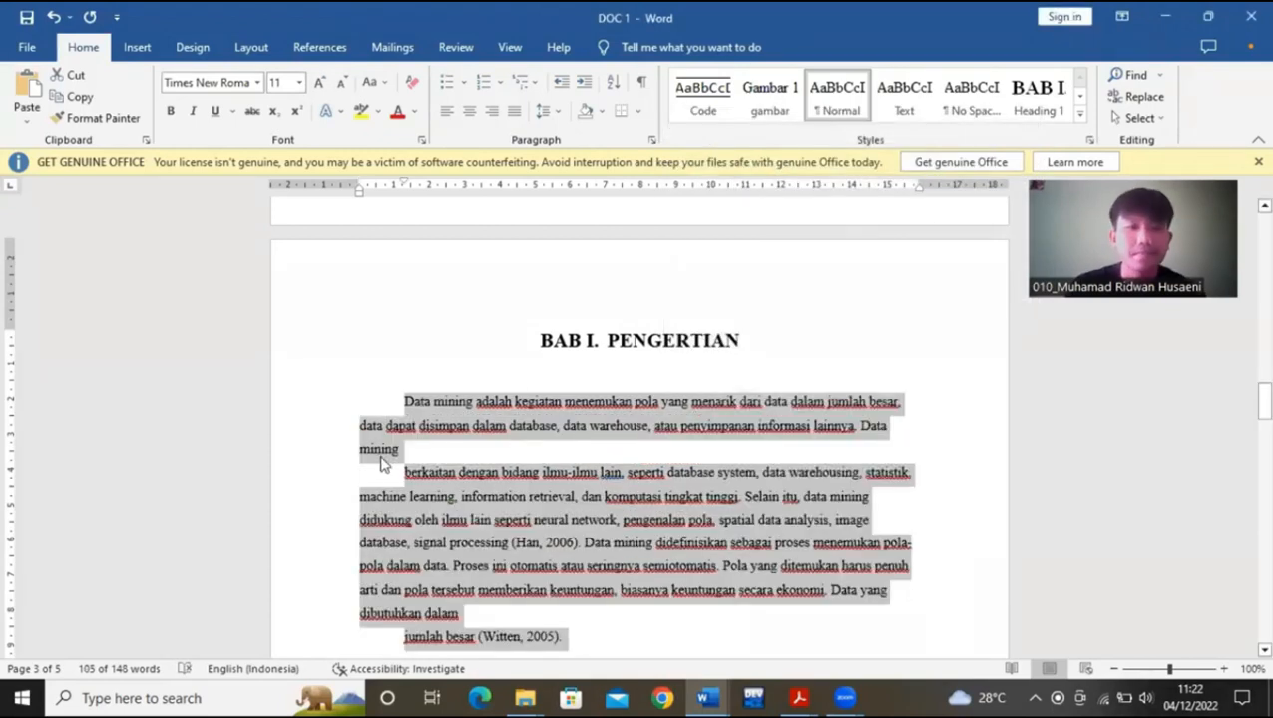
- Join the "berkaitan dengan" and "jumlah besar" lines to their preceding lines so the text forms one paragraph
left_click(403, 470)
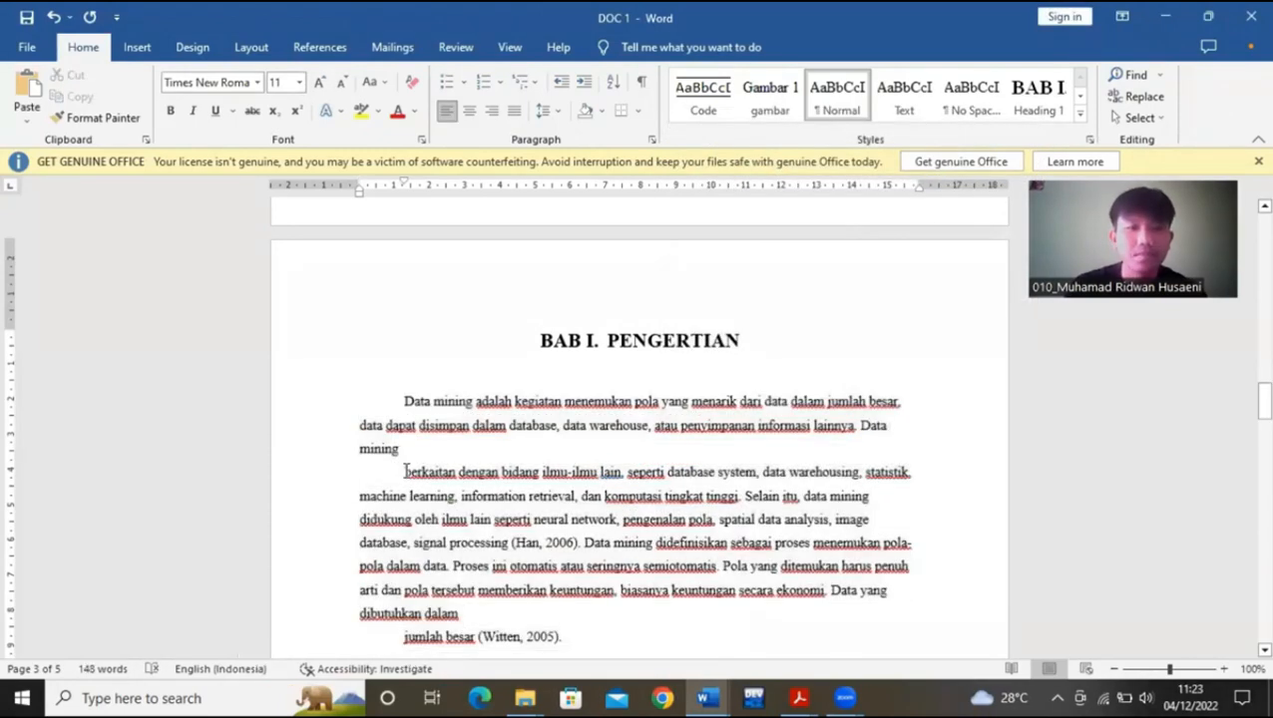
key("BackSpace")
key("BackSpace")
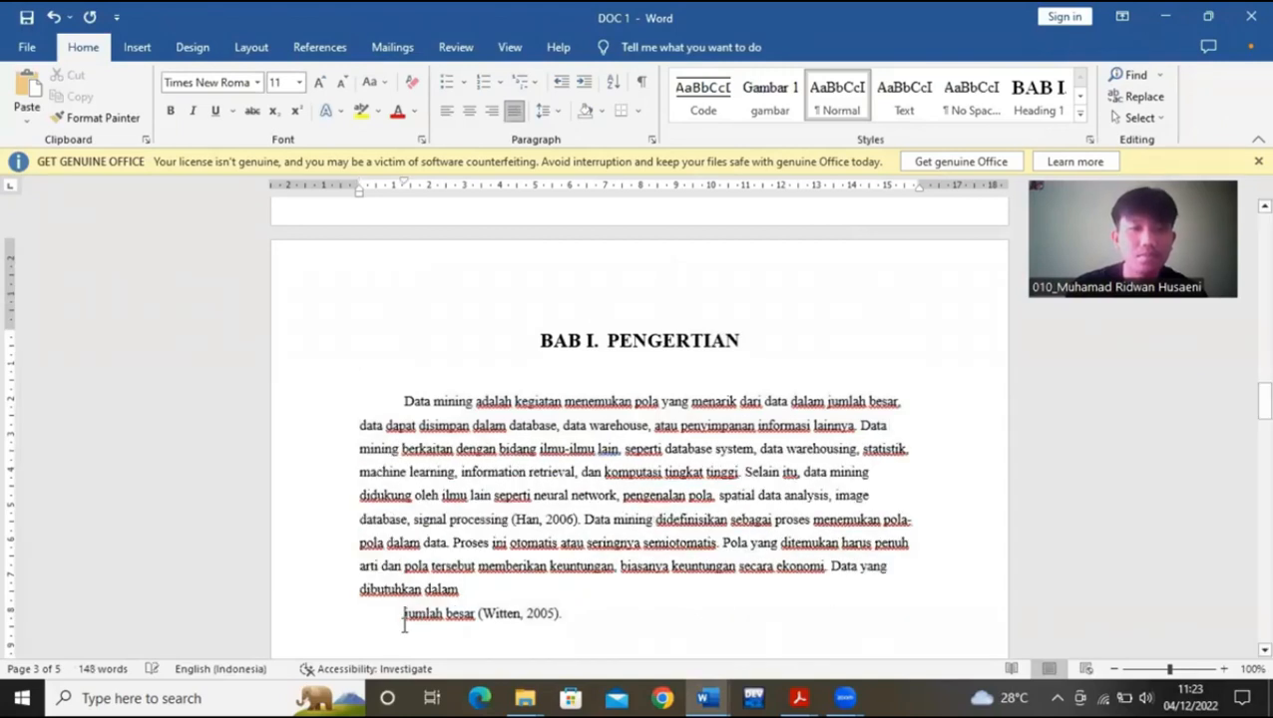
key("BackSpace")
key("BackSpace")
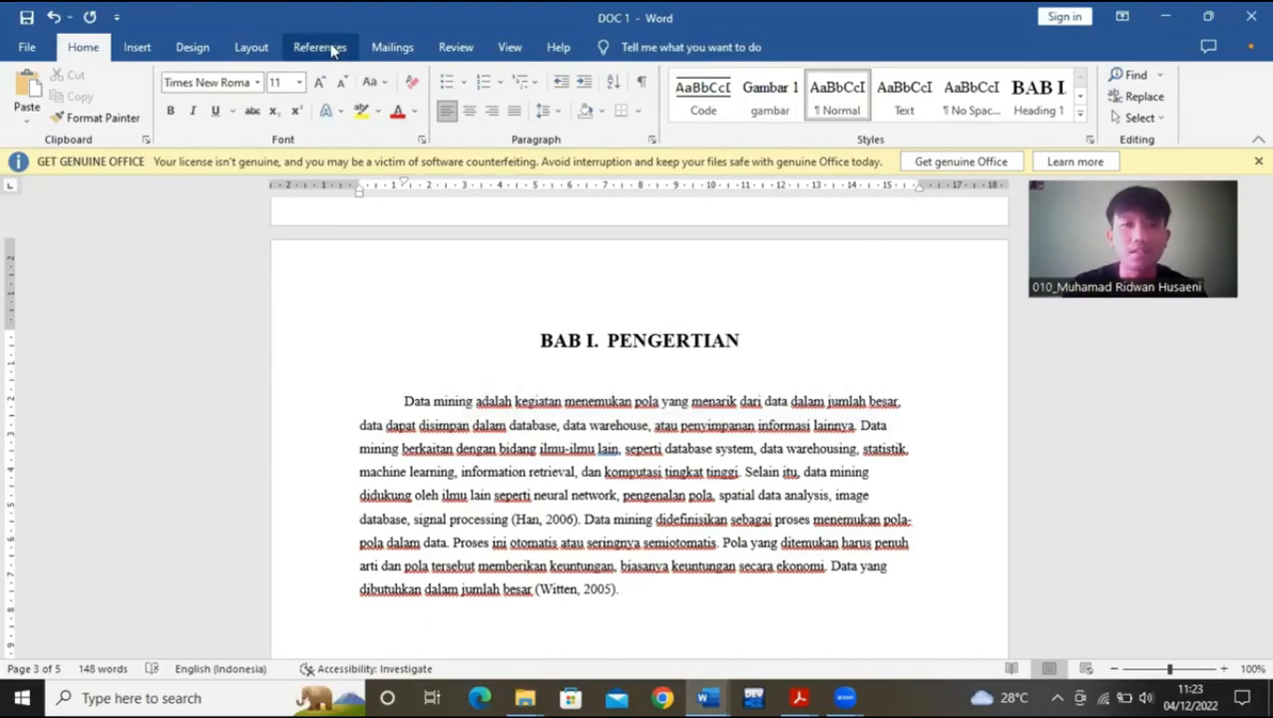
- Show and close the research Search pane, dismissing the GET GENUINE OFFICE notice as well
left_click(330, 48)
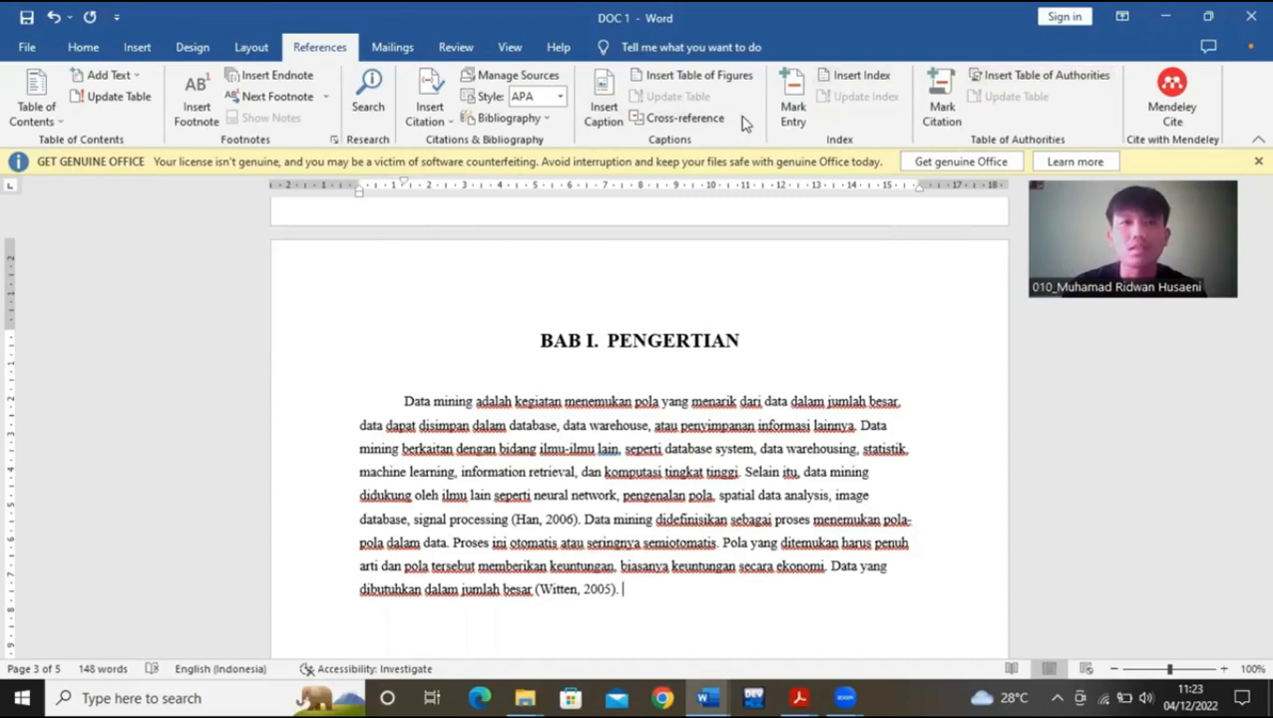
left_click(361, 108)
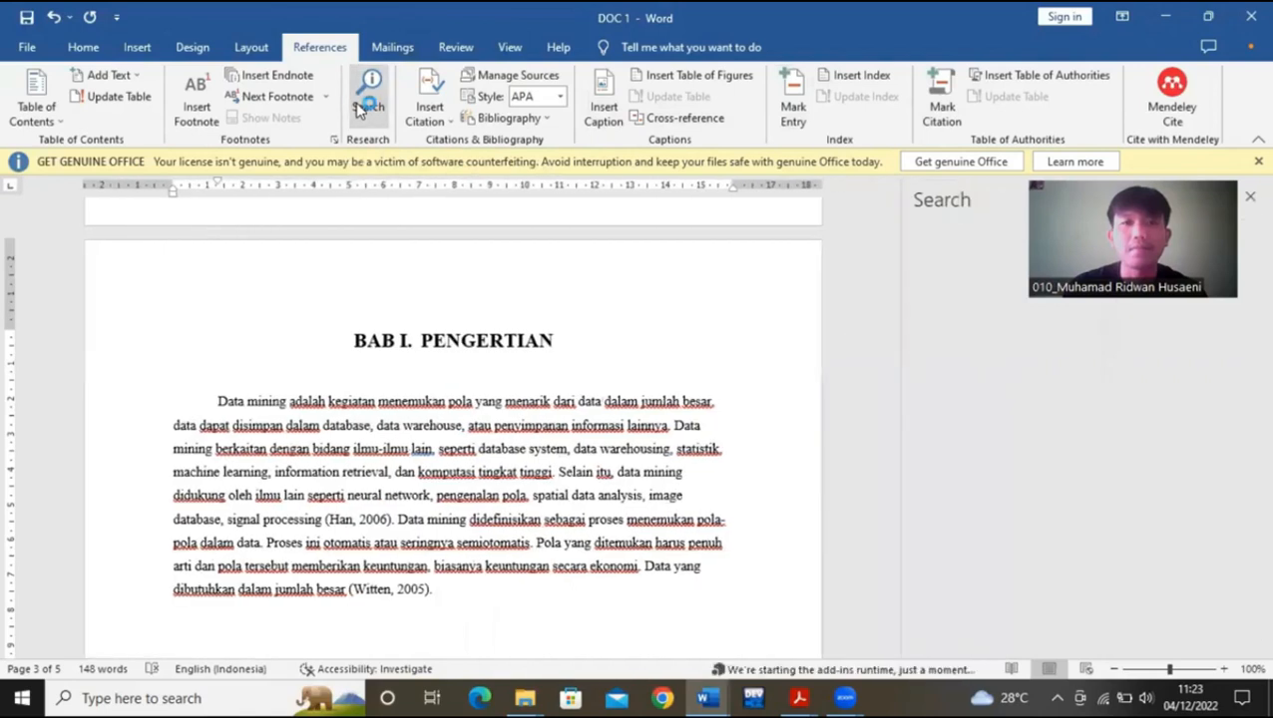
left_click(1258, 161)
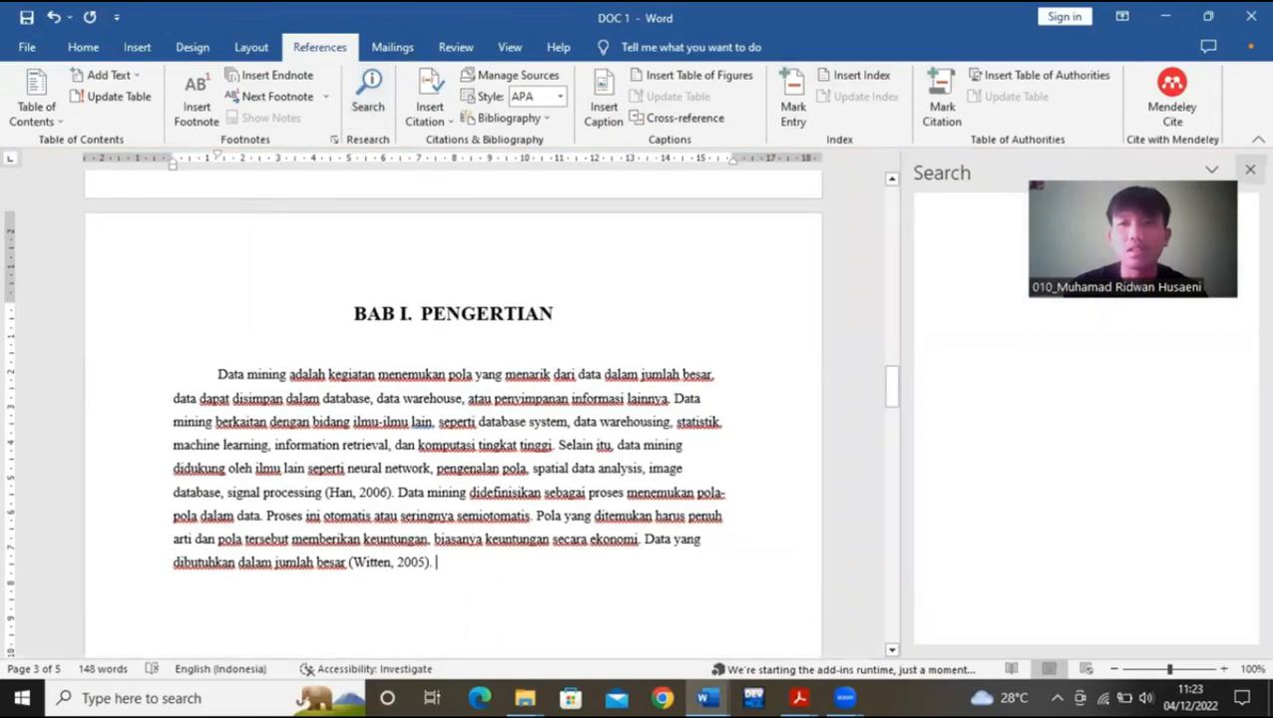
left_click(1250, 169)
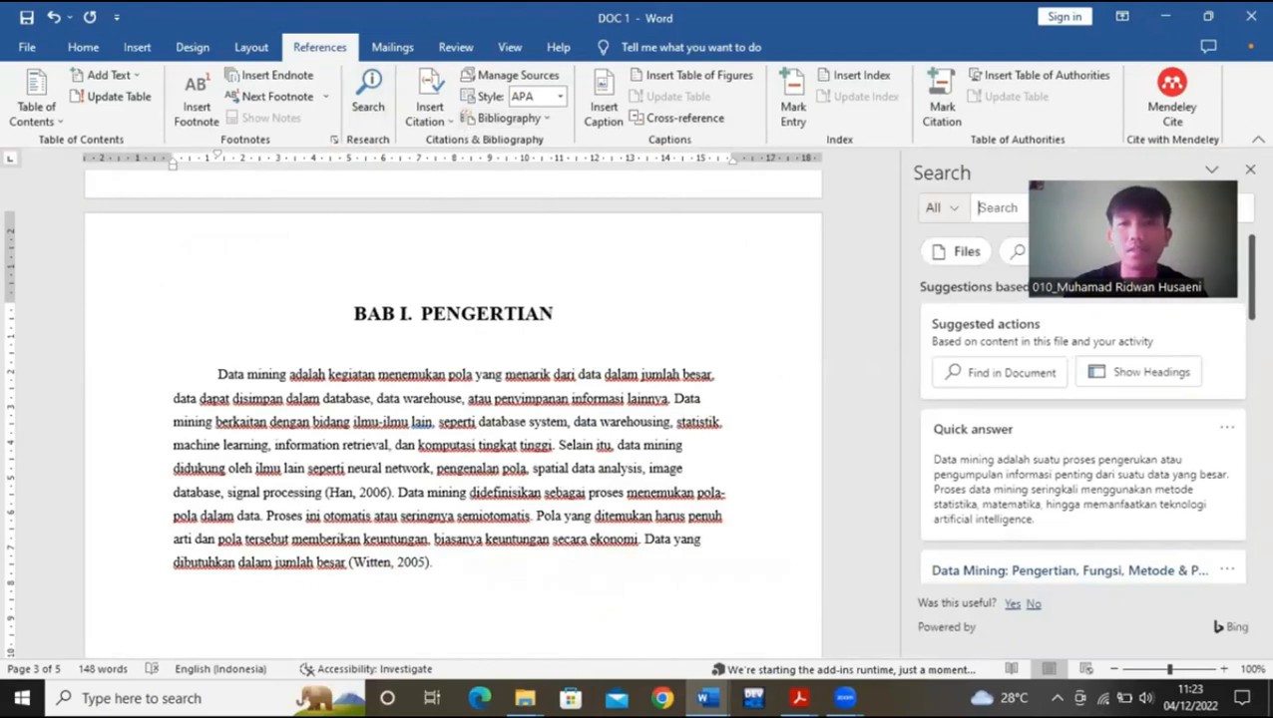
left_click(436, 562)
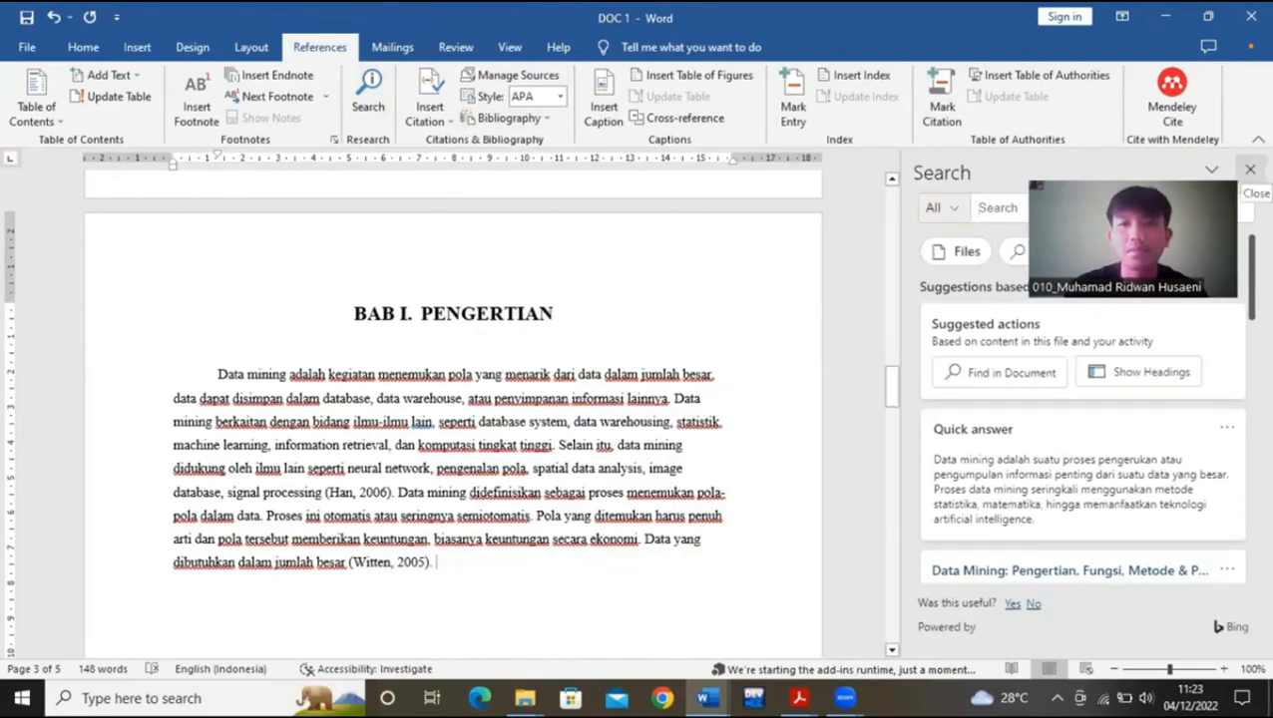
left_click(1250, 170)
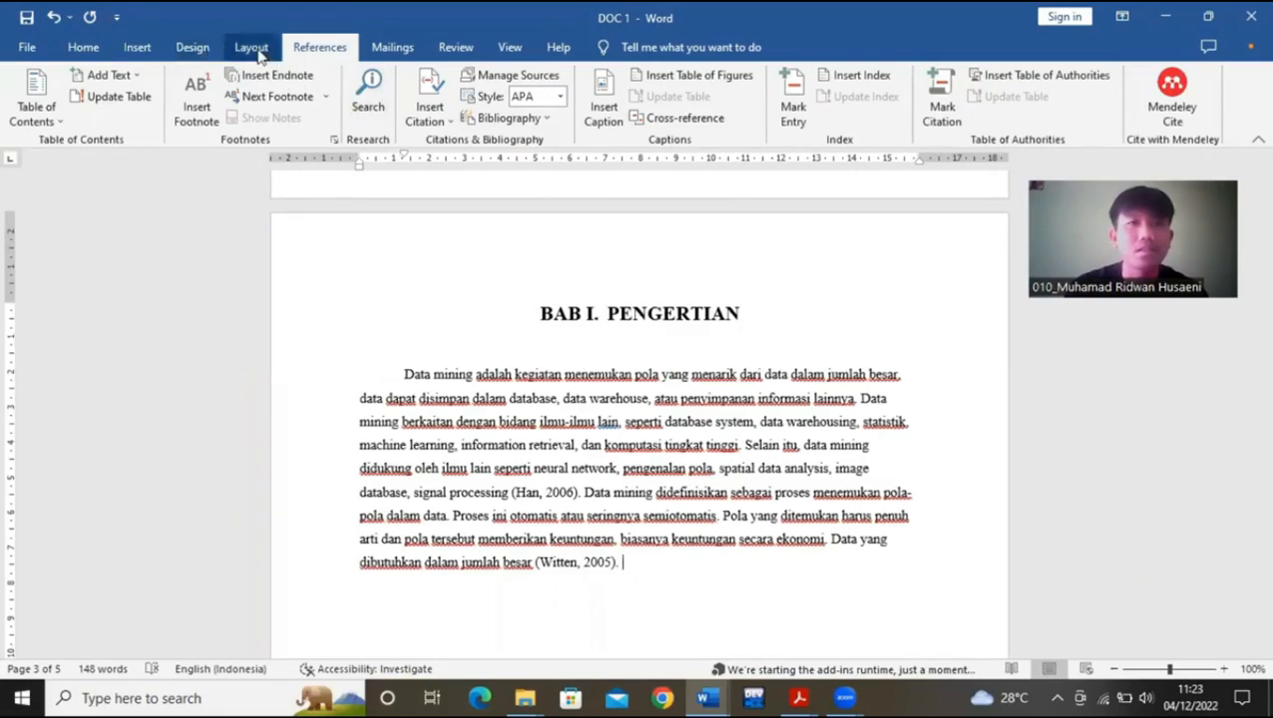
left_click(200, 51)
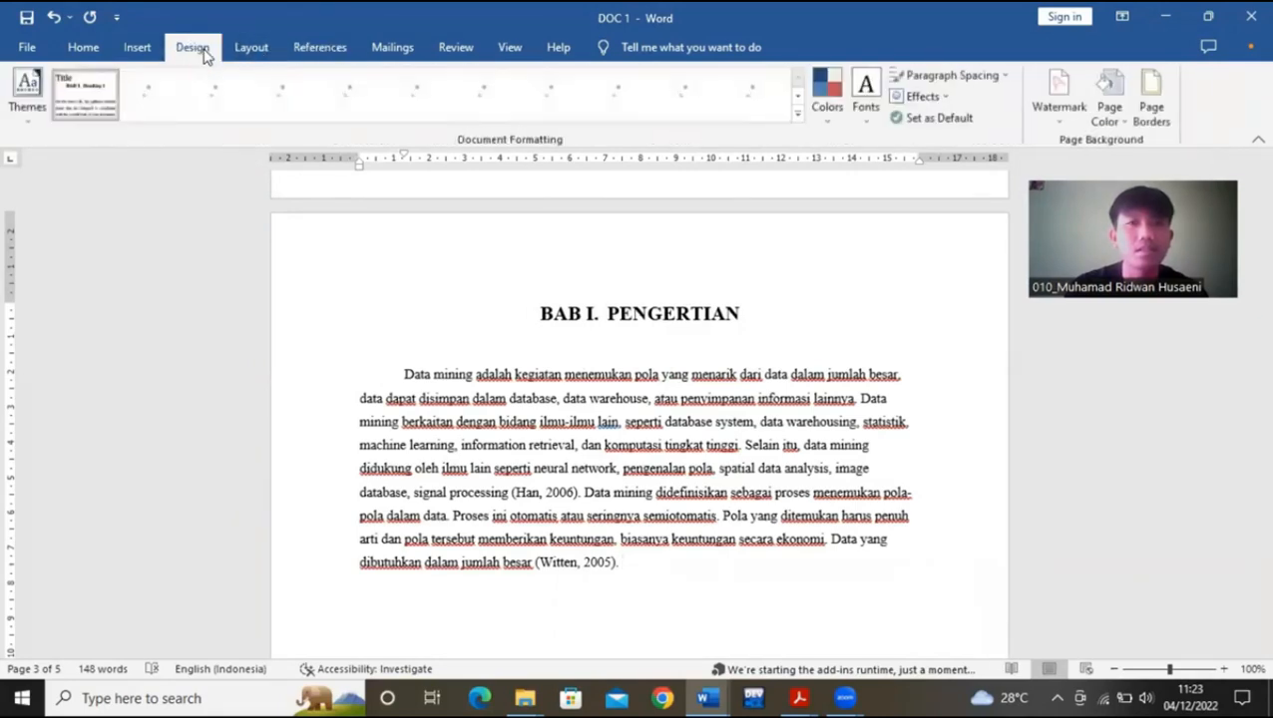
left_click(138, 47)
left_click(84, 47)
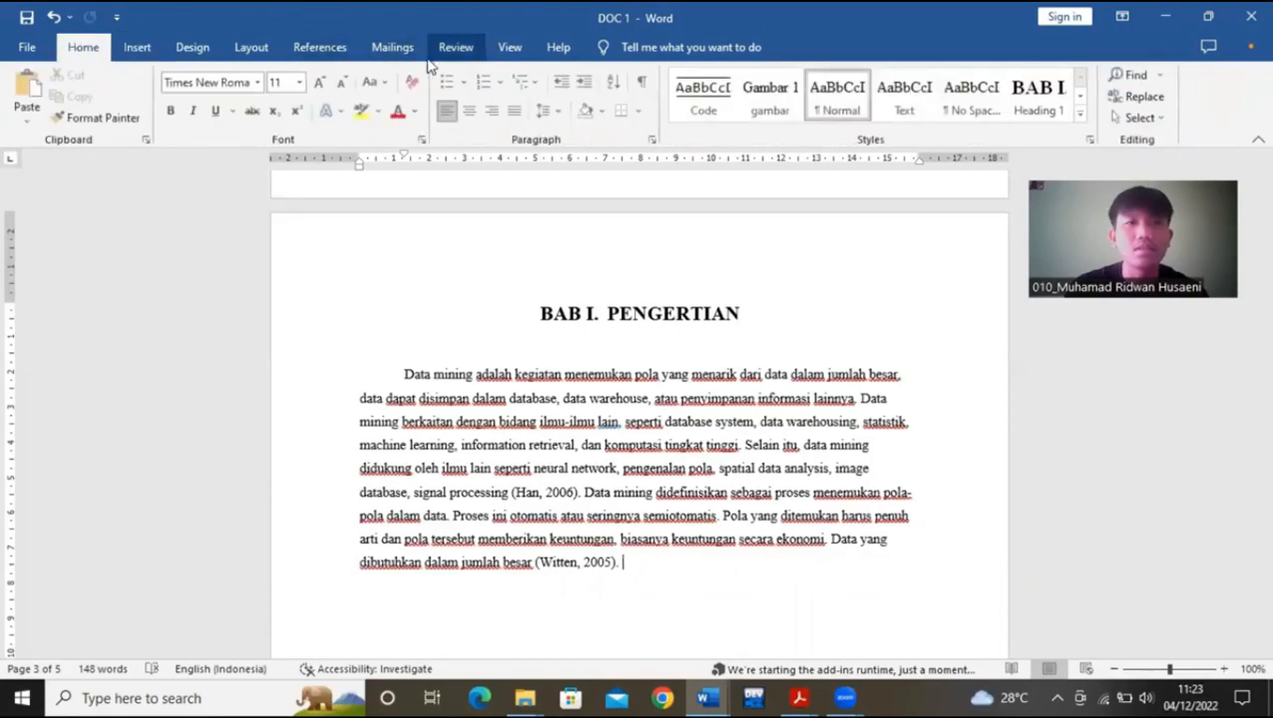
left_click(504, 50)
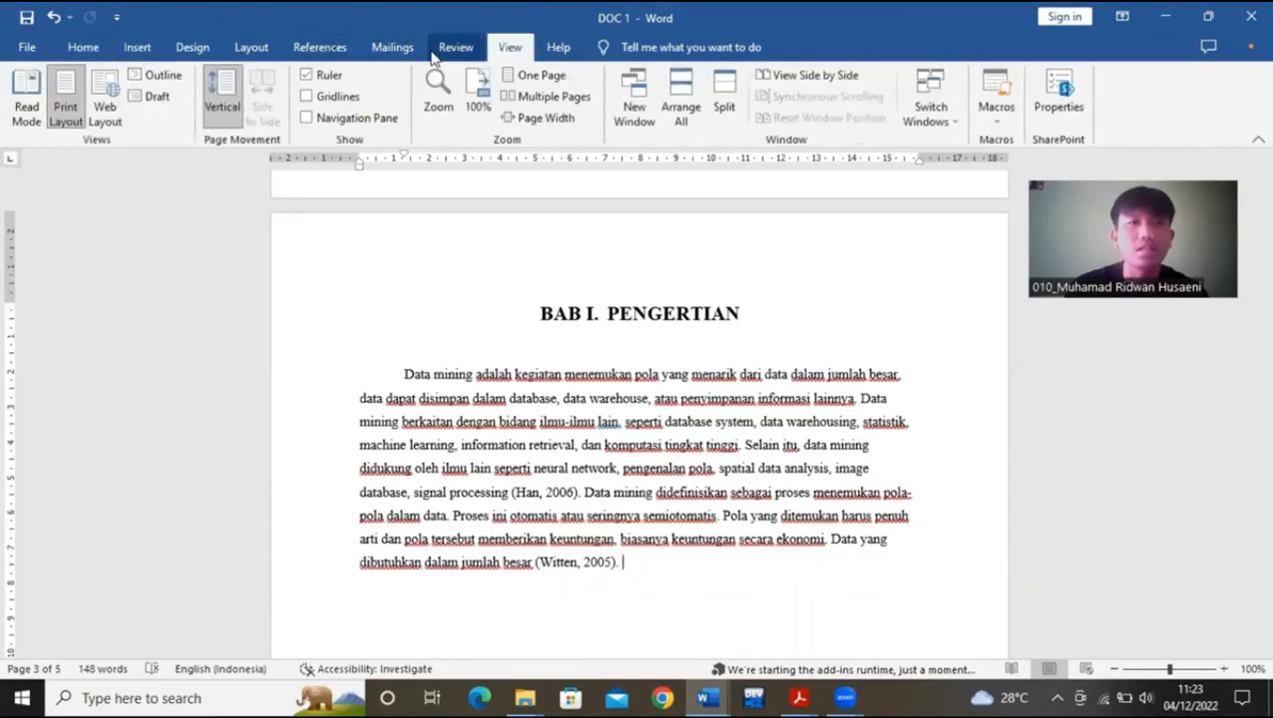
left_click(442, 52)
left_click(391, 50)
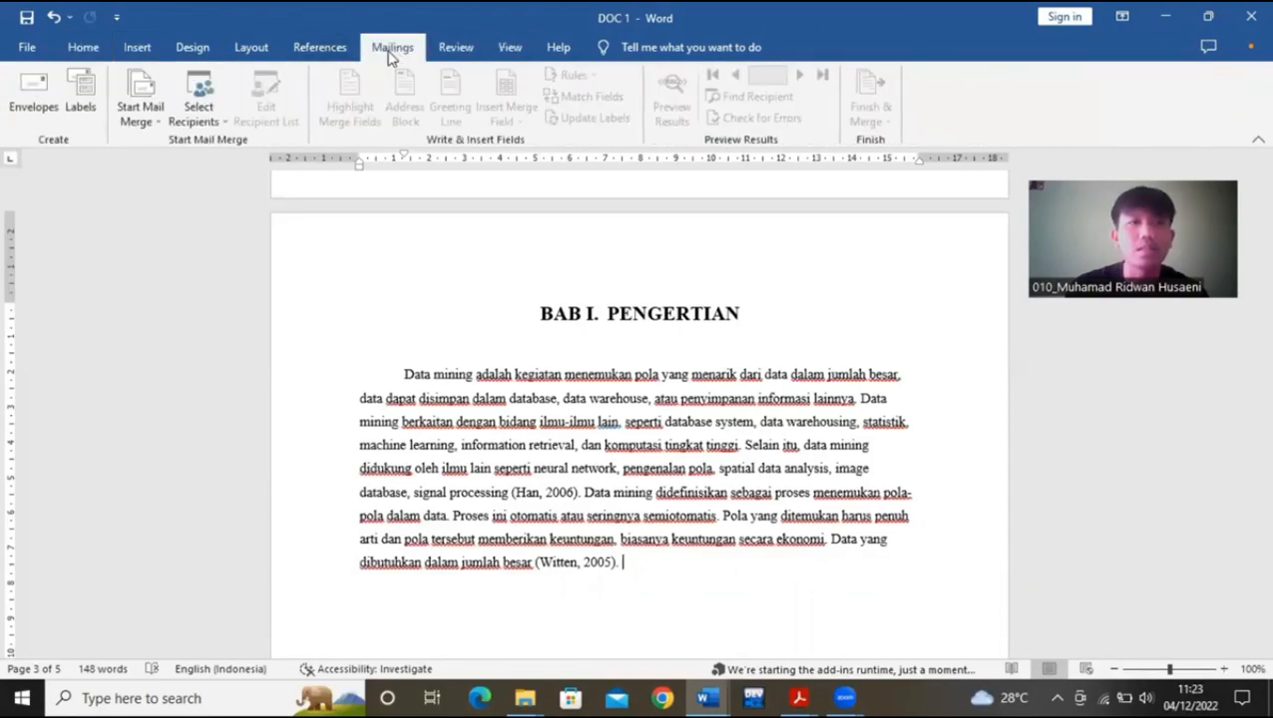
left_click(319, 48)
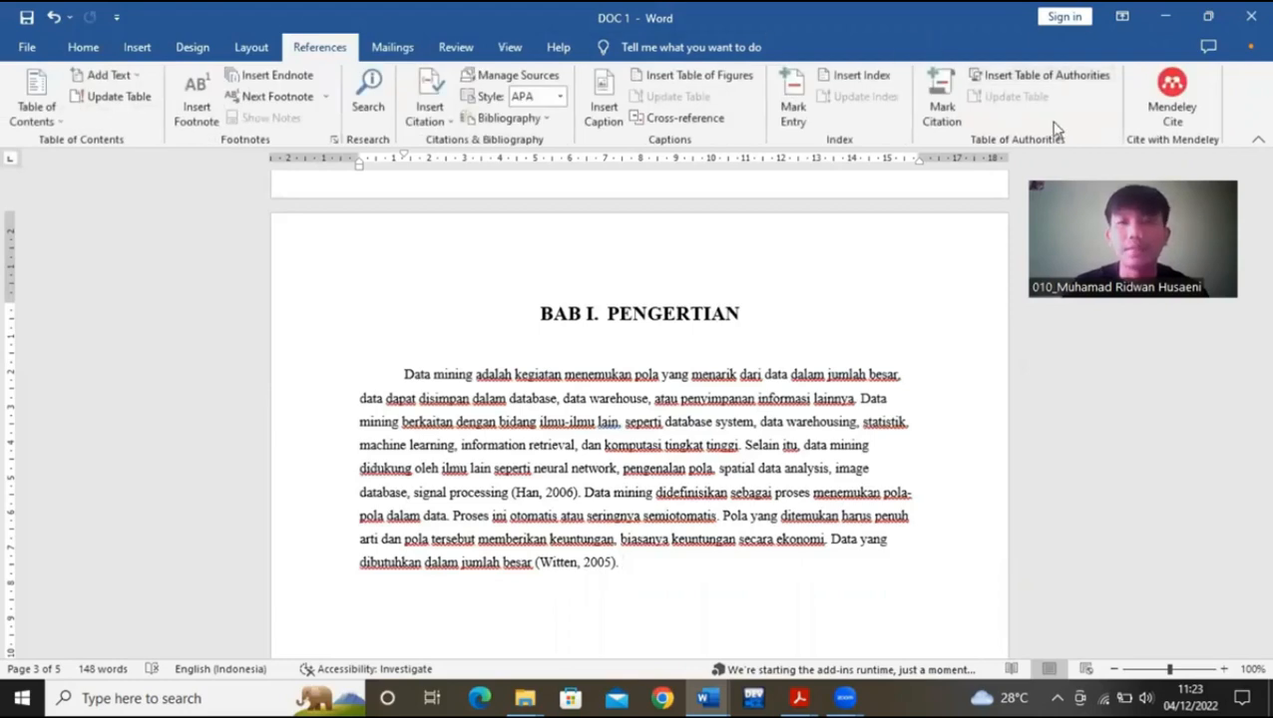
- Open Mendeley Cite and try to sign in with the Mendeley account password
left_click(1173, 110)
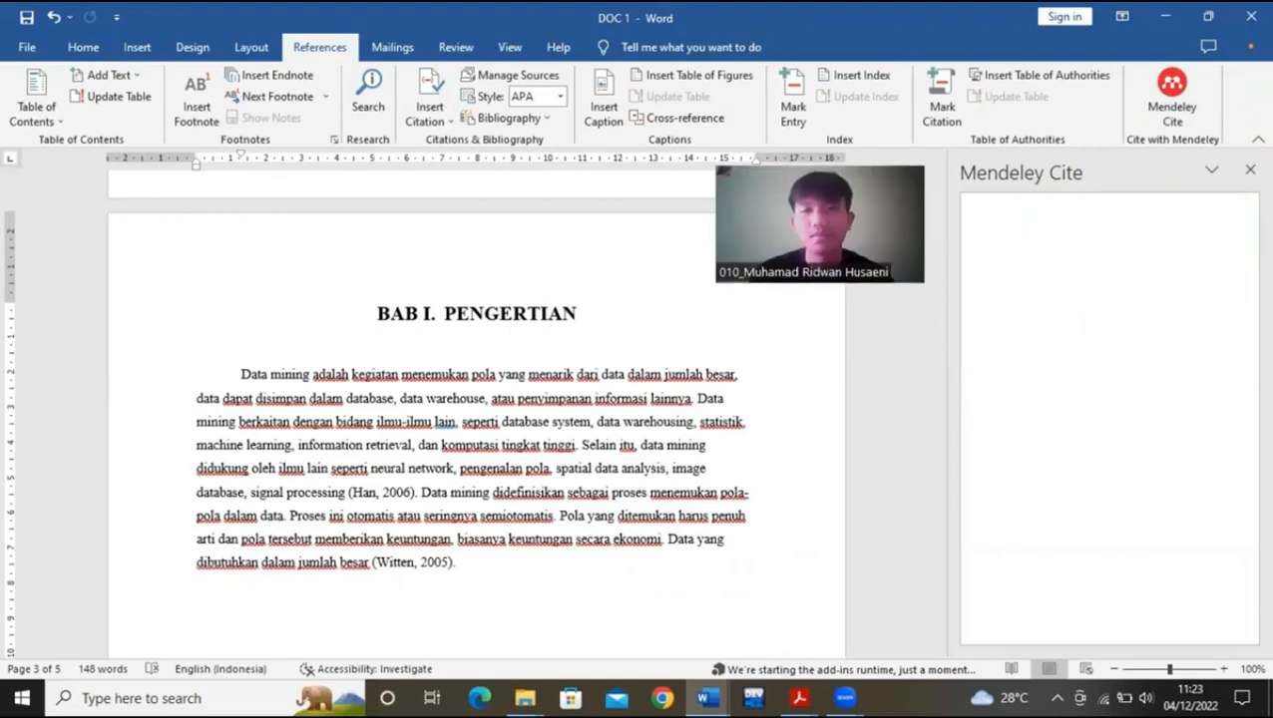
left_click(1090, 631)
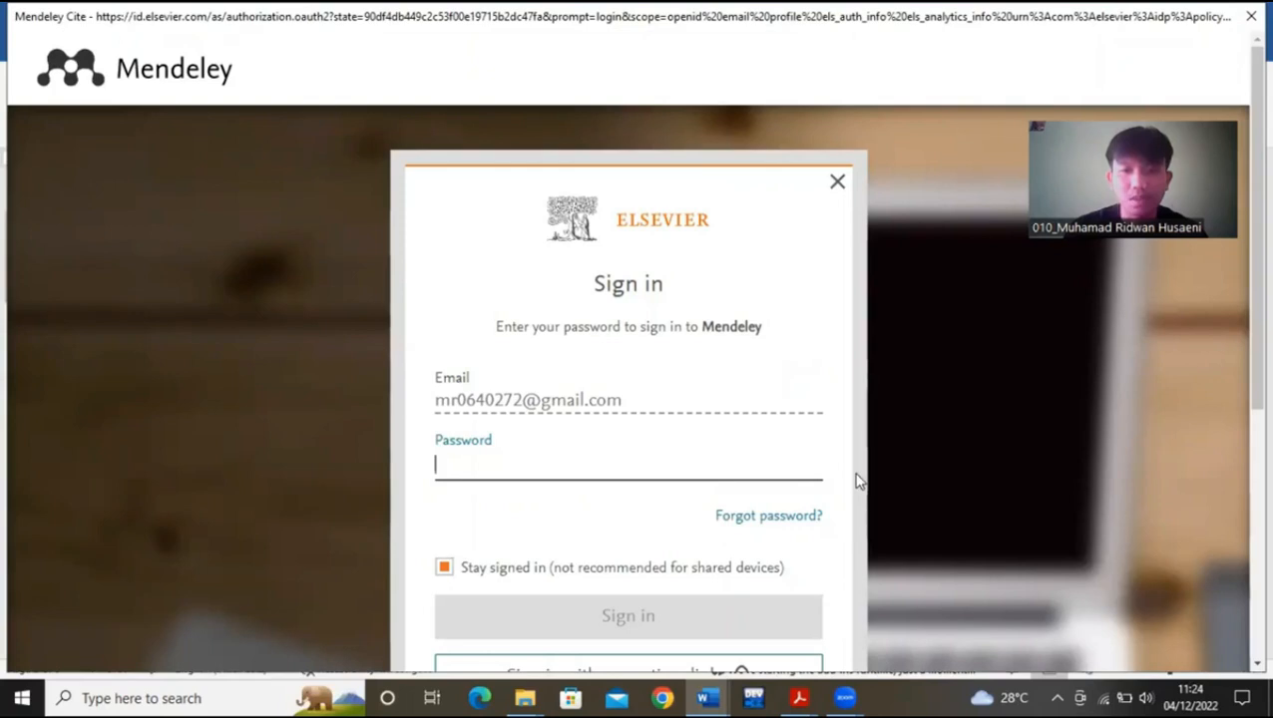
scroll(633, 356, "down", 2)
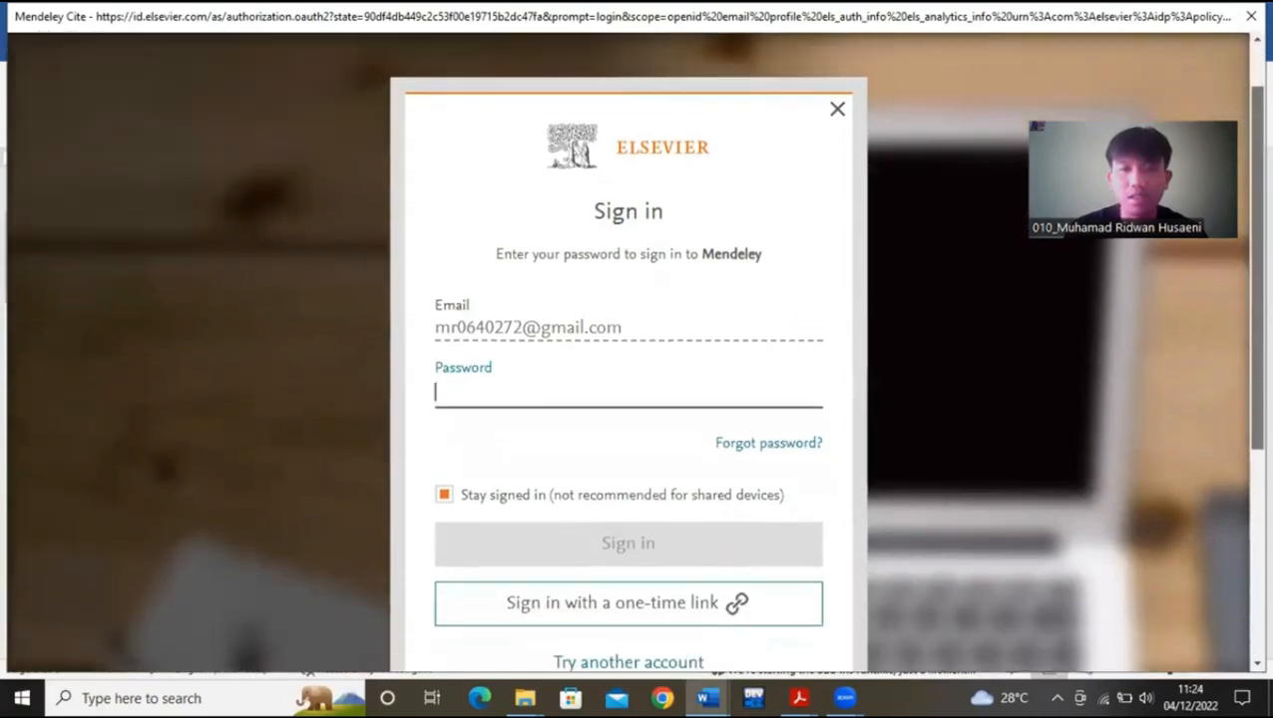
scroll(629, 359, "down", 3)
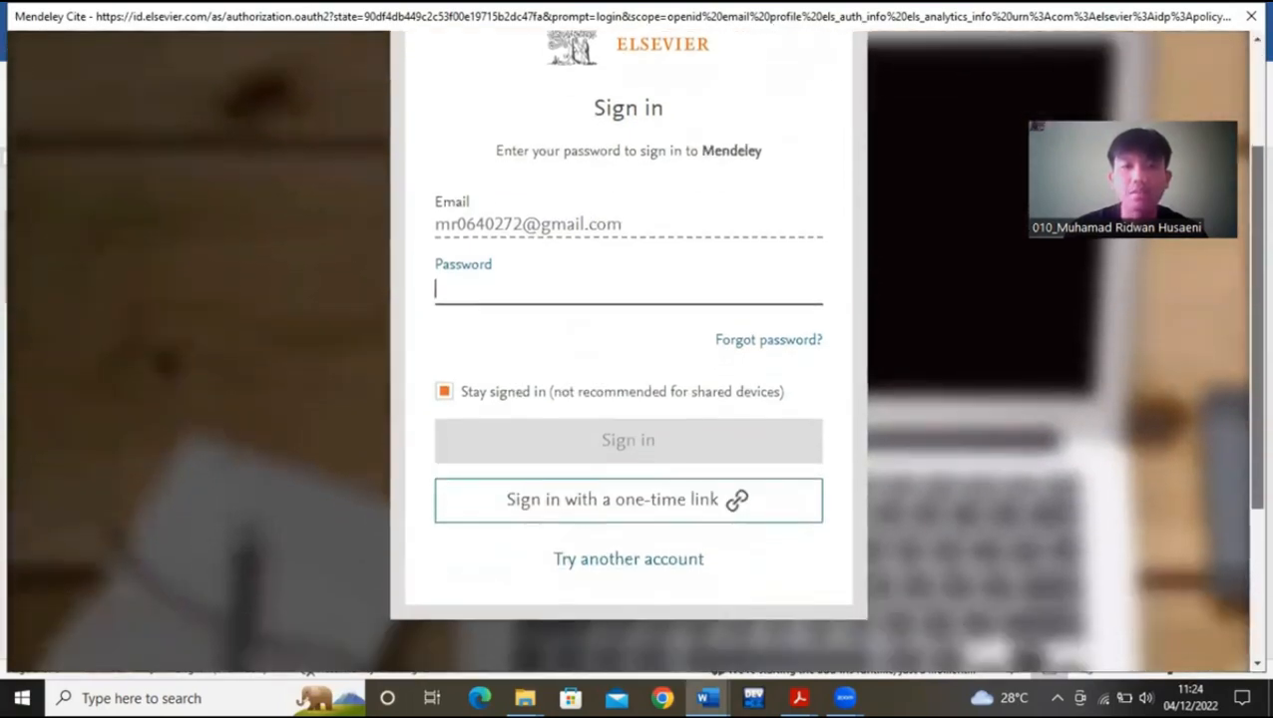
scroll(628, 349, "up", 1)
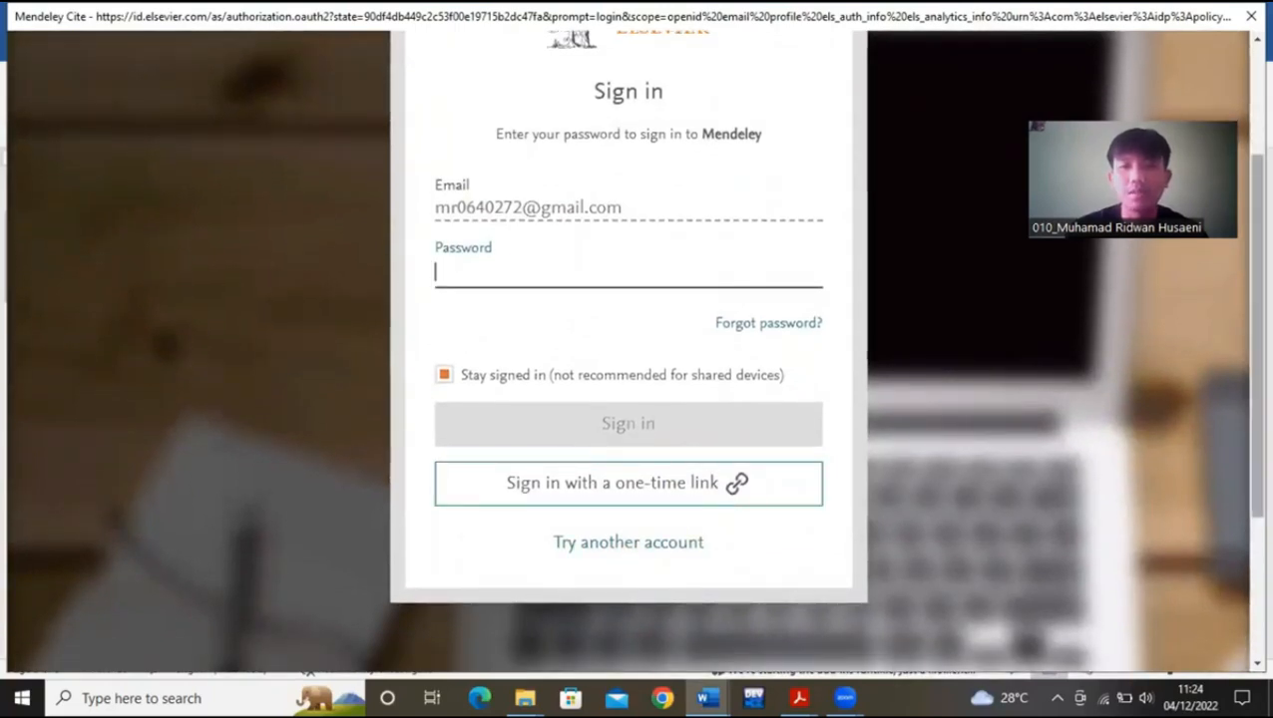
scroll(1236, 479, "up", 2)
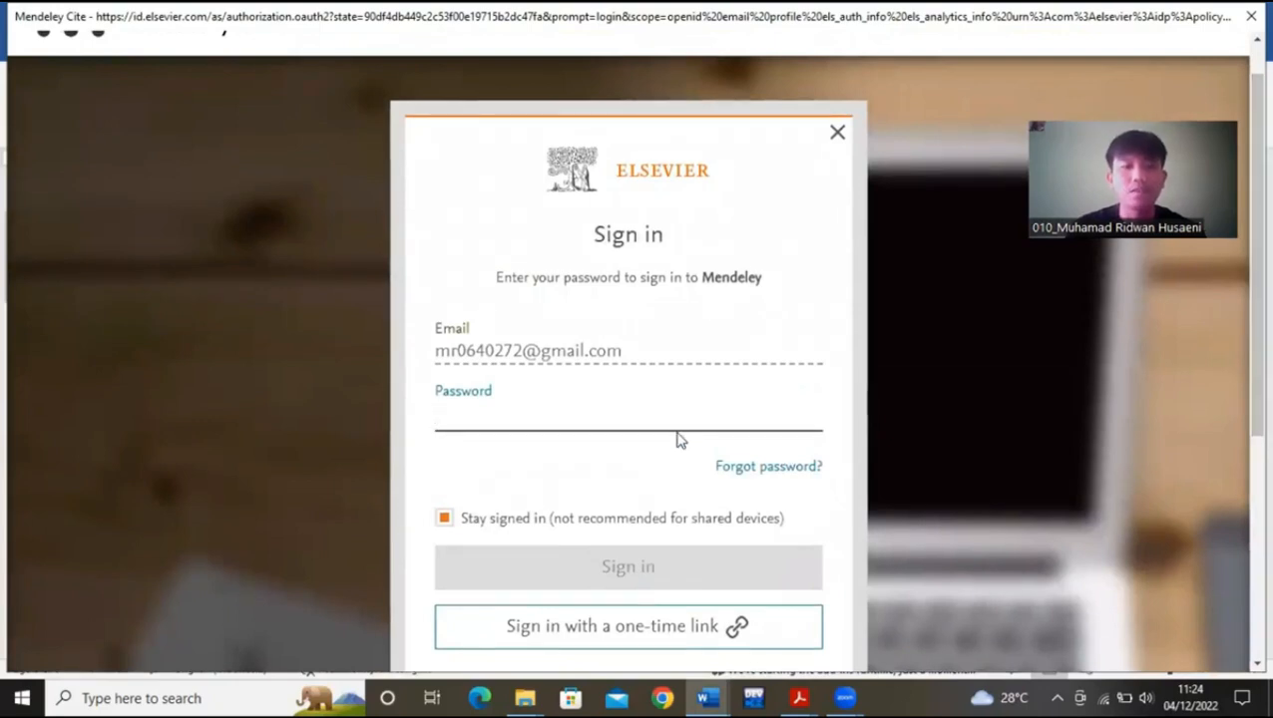
type("••••")
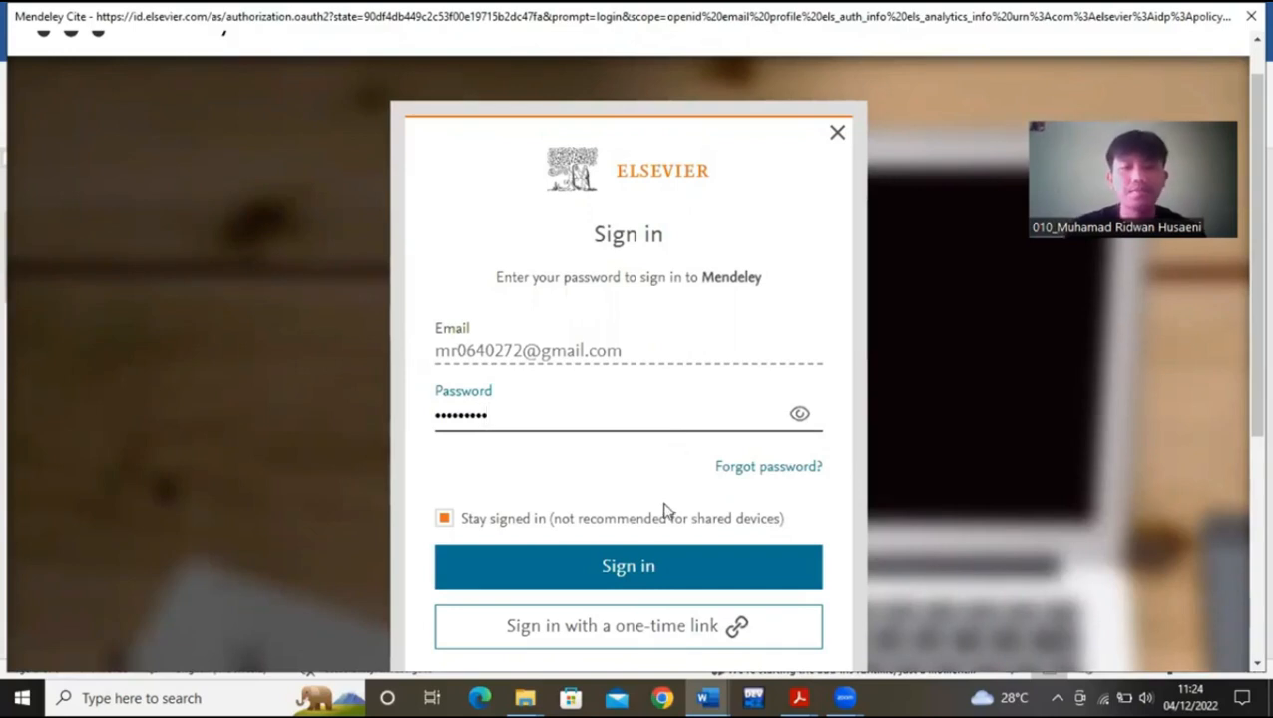
left_click(644, 571)
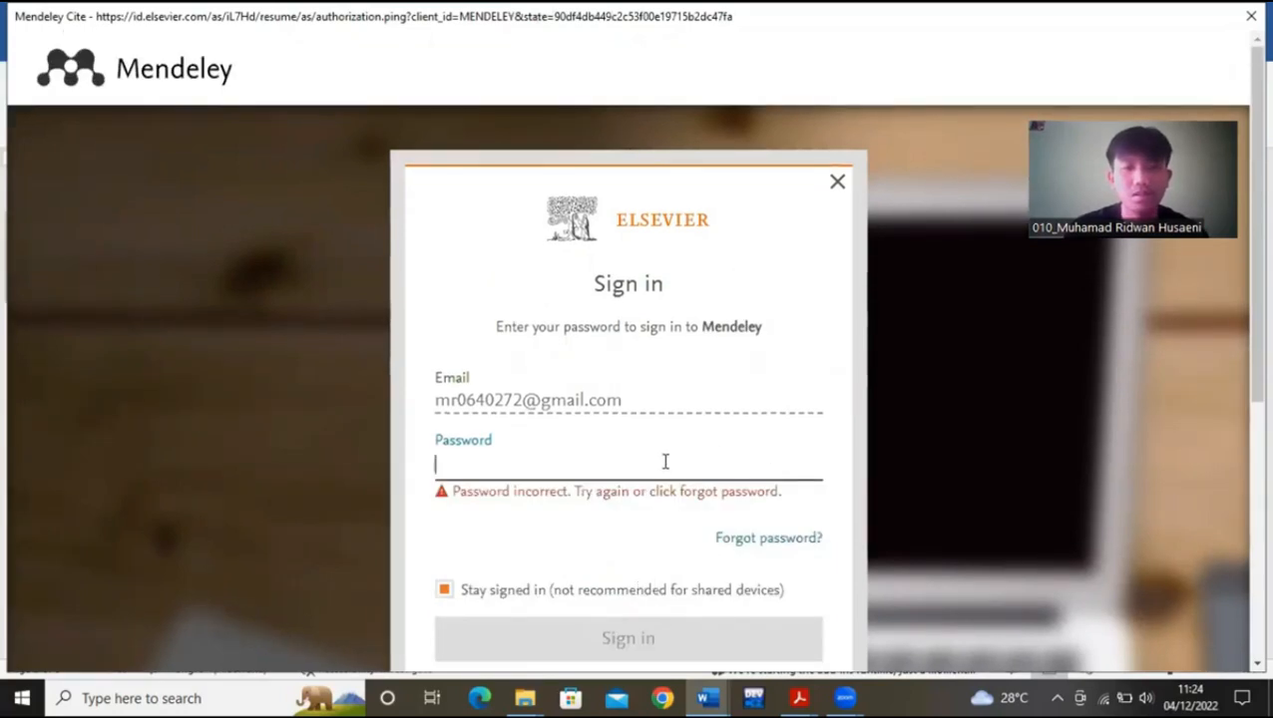
- Re-enter the account password and sign in to Mendeley
type("a")
left_click(799, 462)
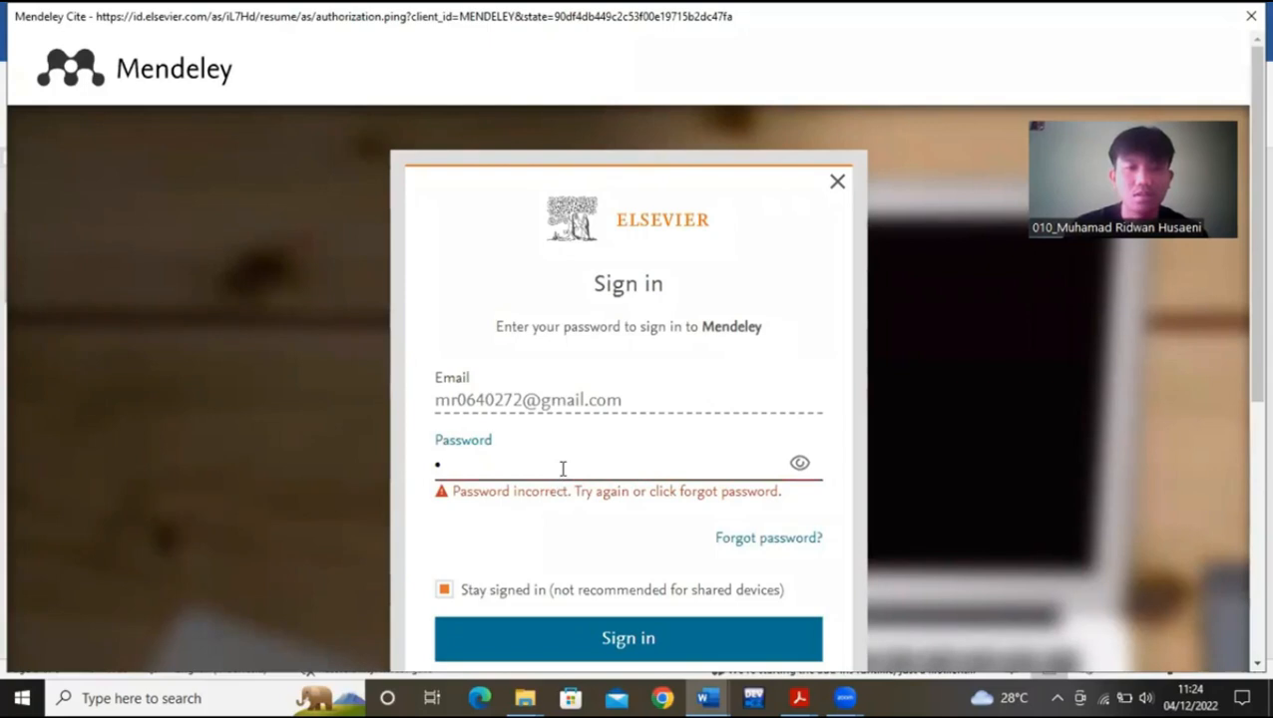
key("BackSpace")
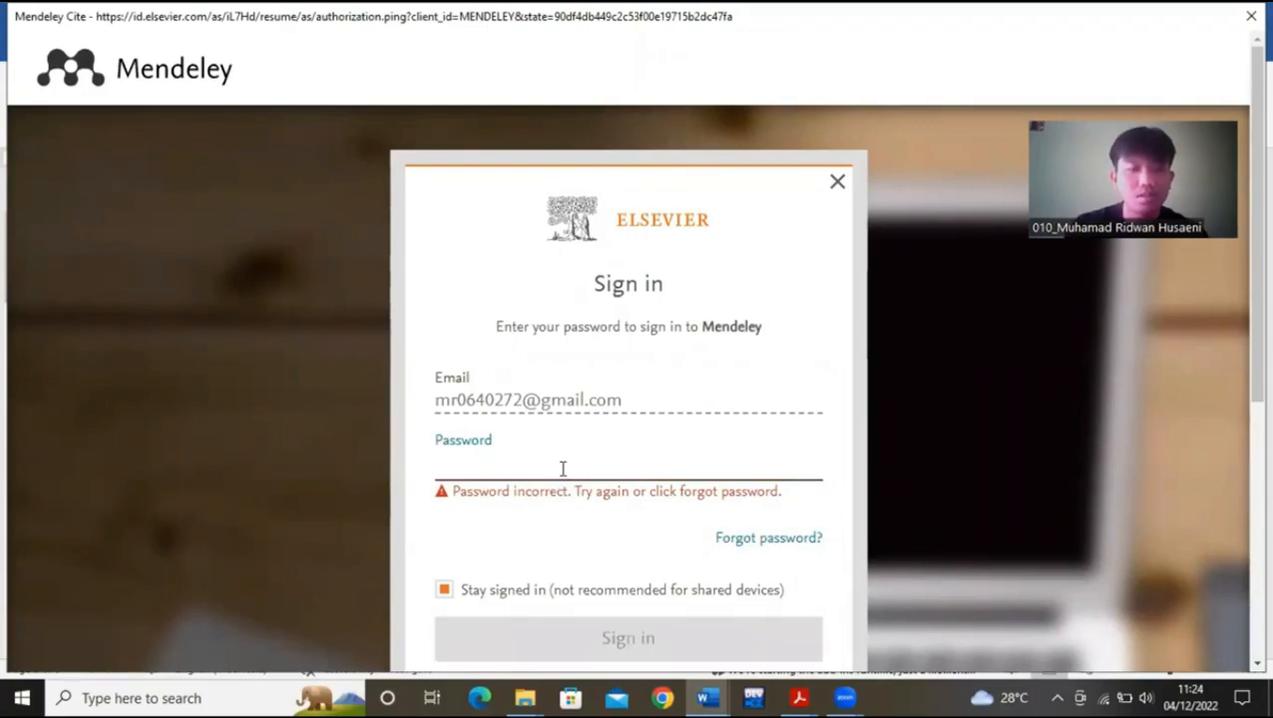
type("•")
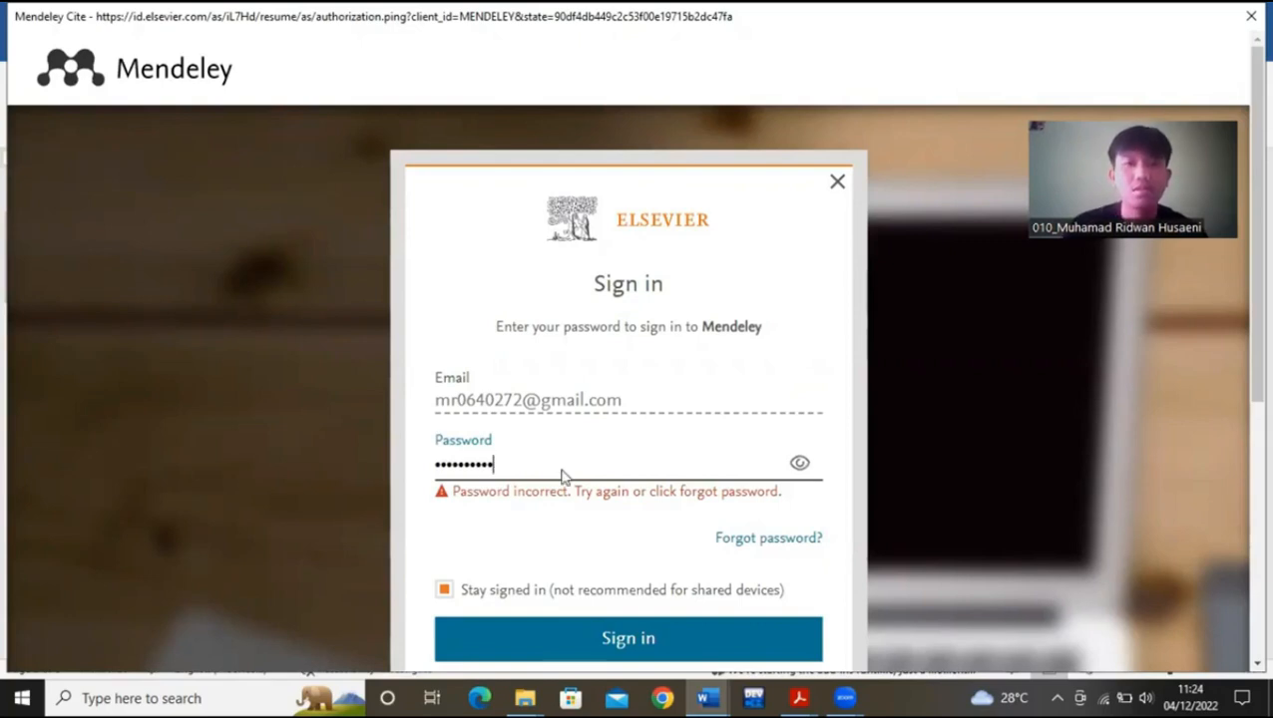
key("Return")
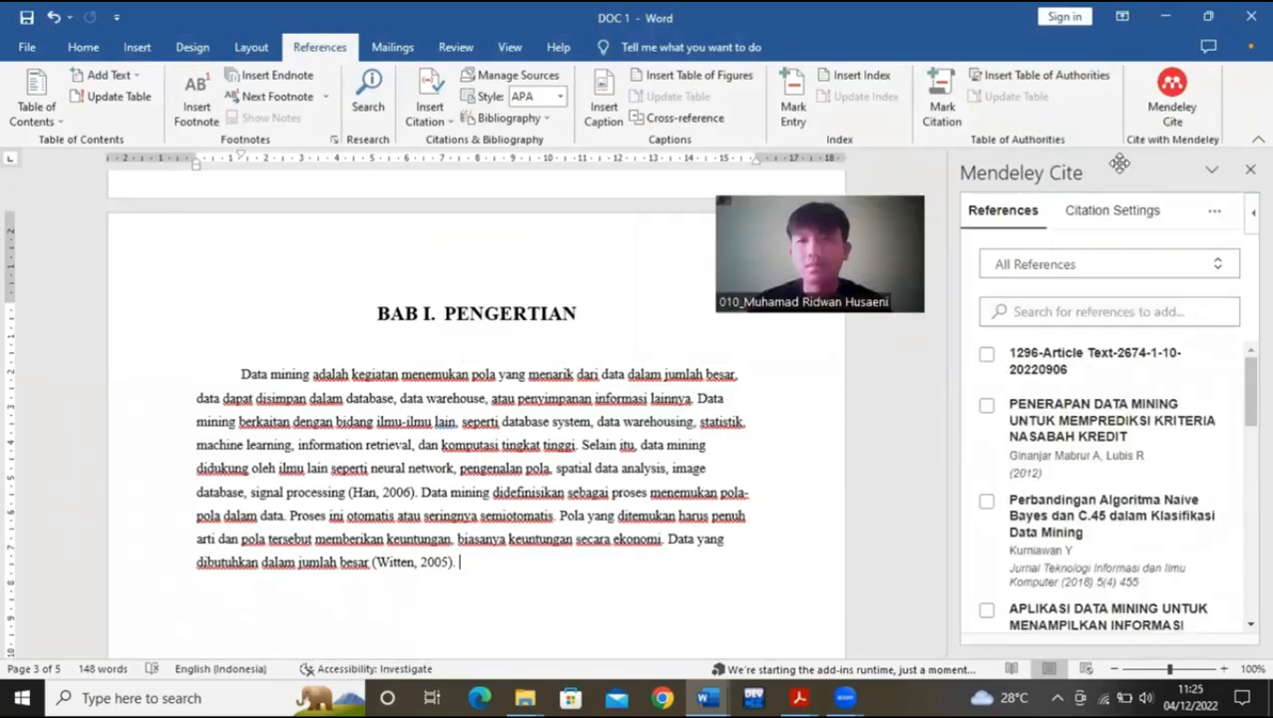
- Switch to Mendeley Reference Manager and delete all references from the library
left_click(1215, 213)
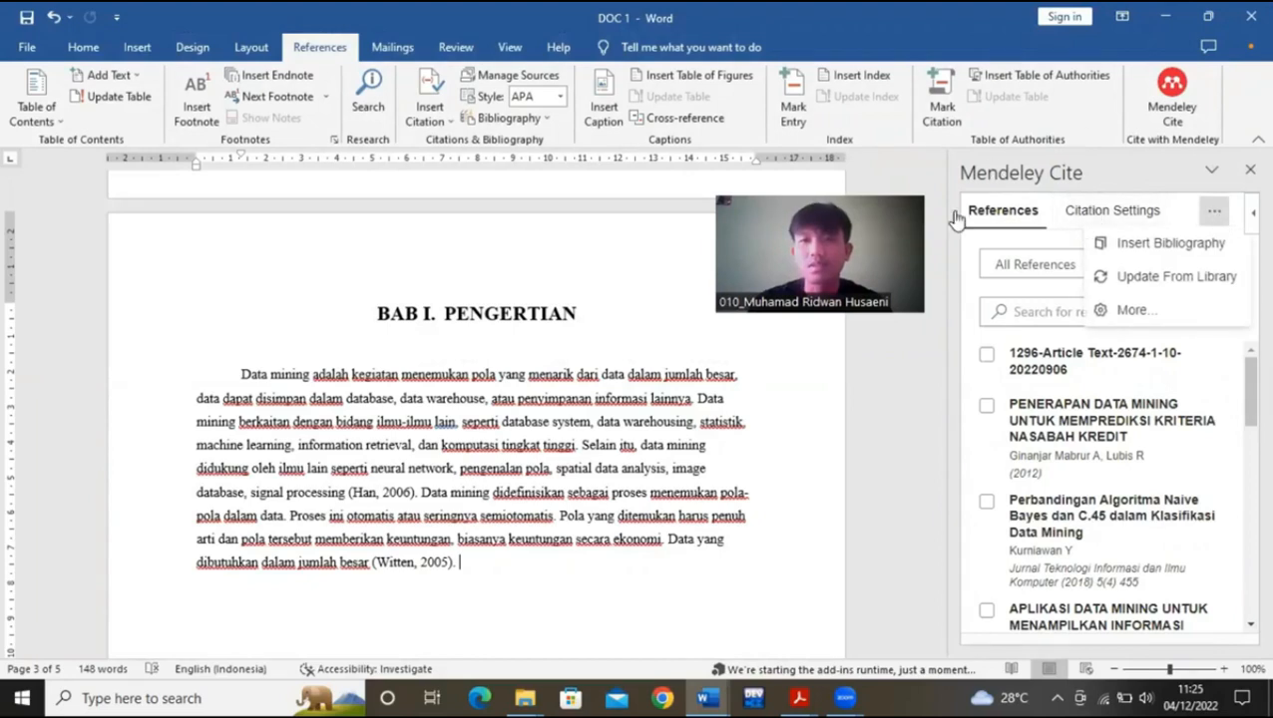
left_click(1165, 16)
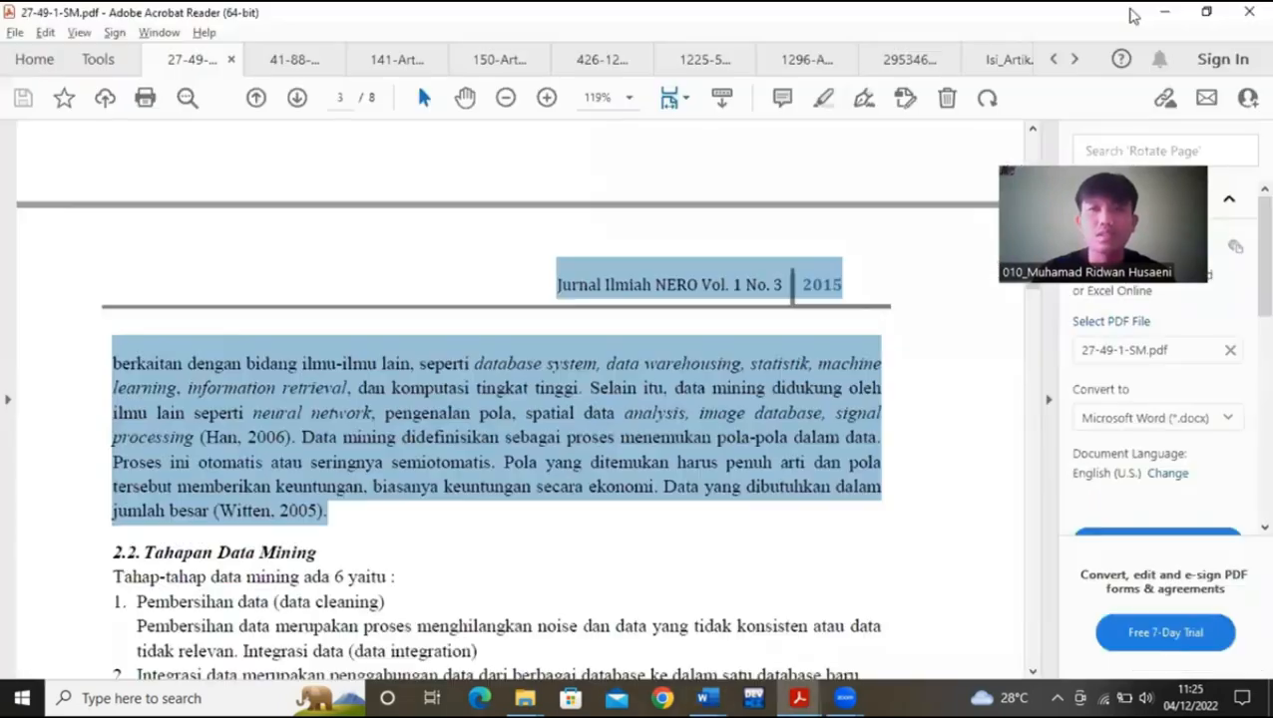
left_click(1162, 14)
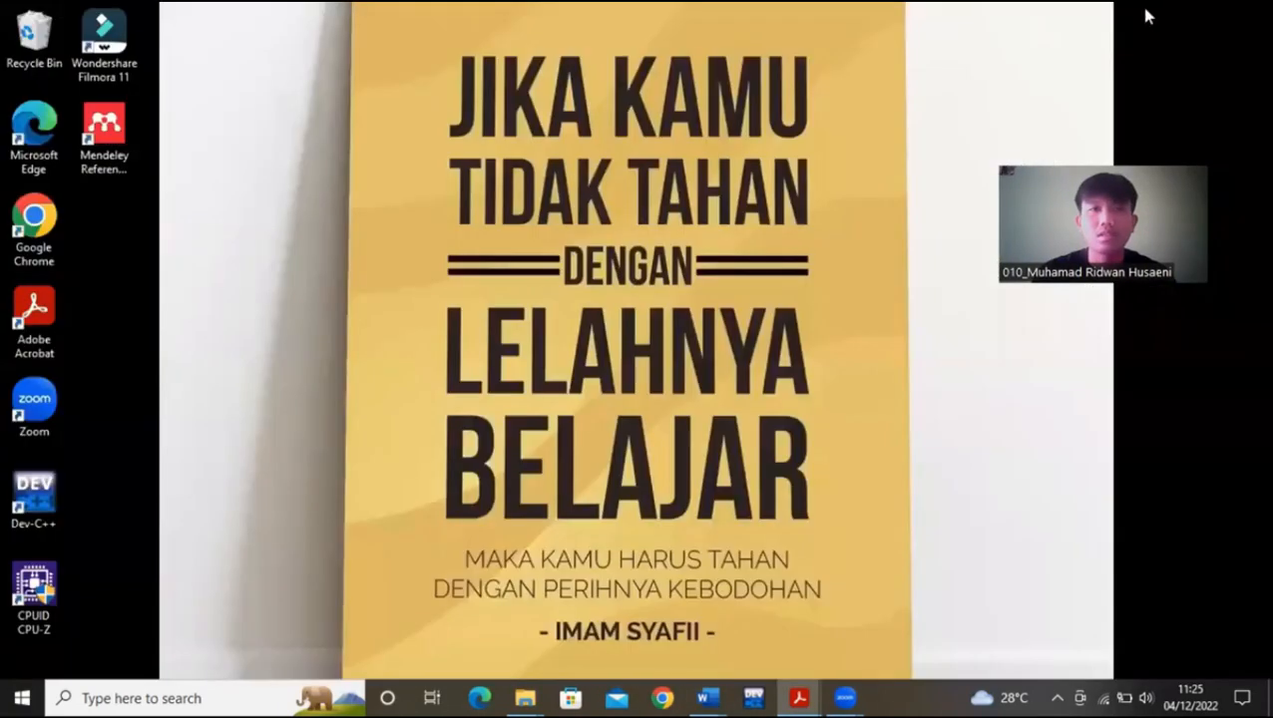
double_click(127, 130)
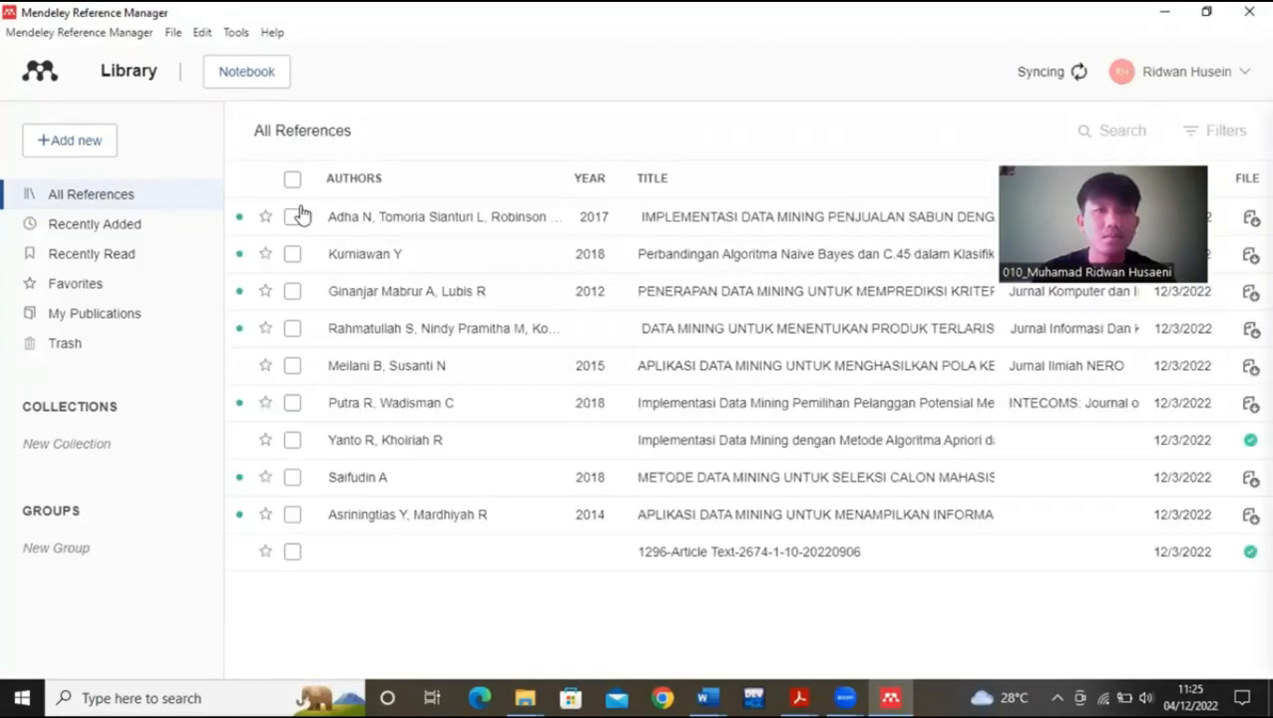
left_click(292, 180)
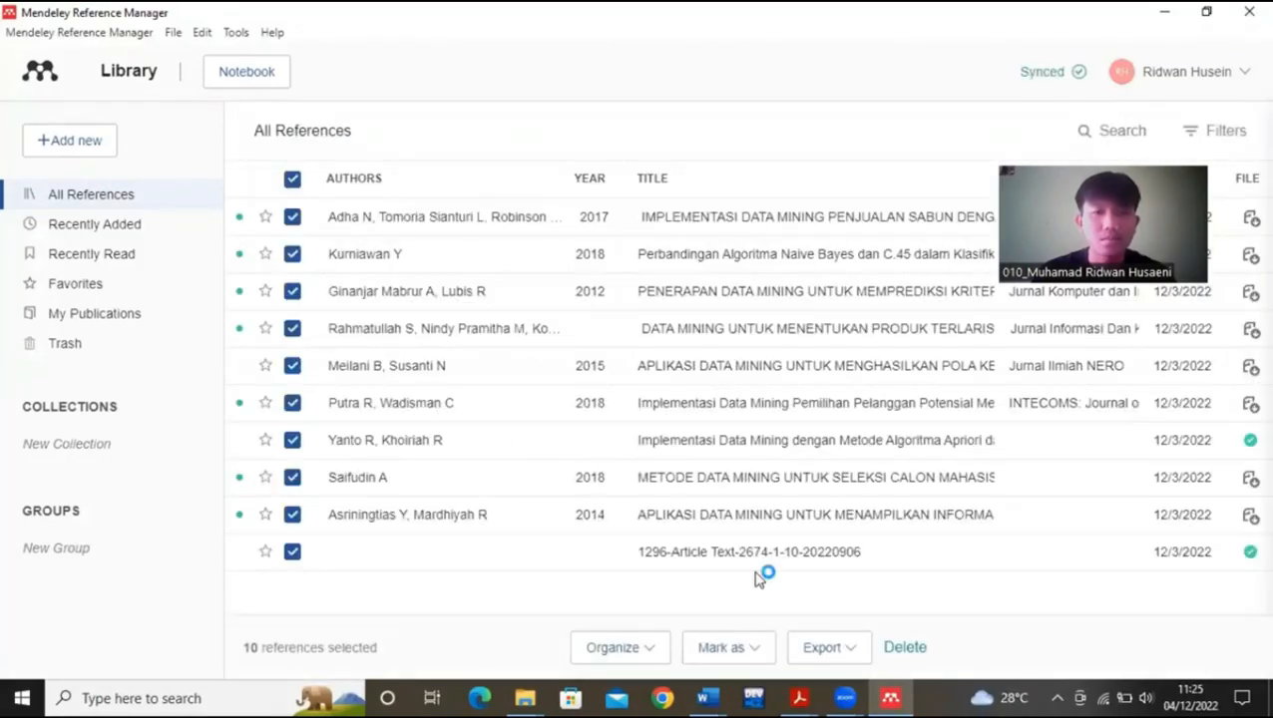
left_click(905, 649)
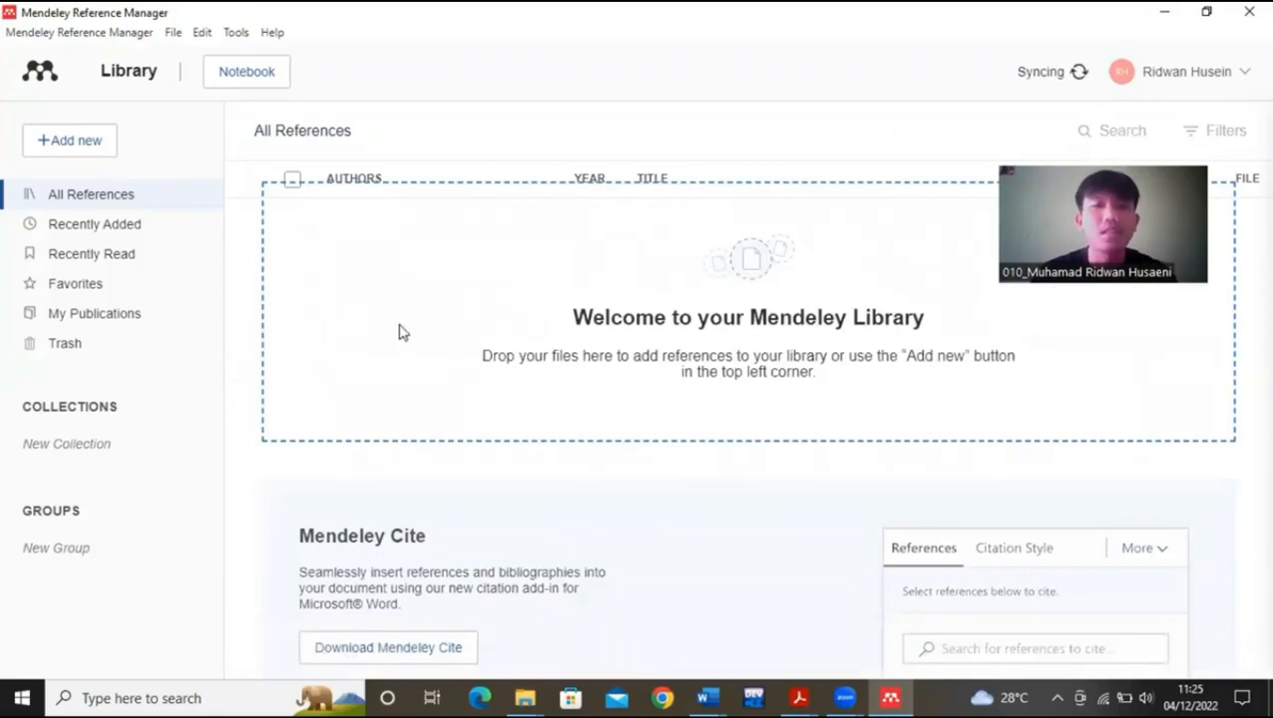
- Add the journal file 27-49-1-SM.pdf to the library from the Mendeley folder inside Kelompok APLIKOM on drive D
left_click(84, 144)
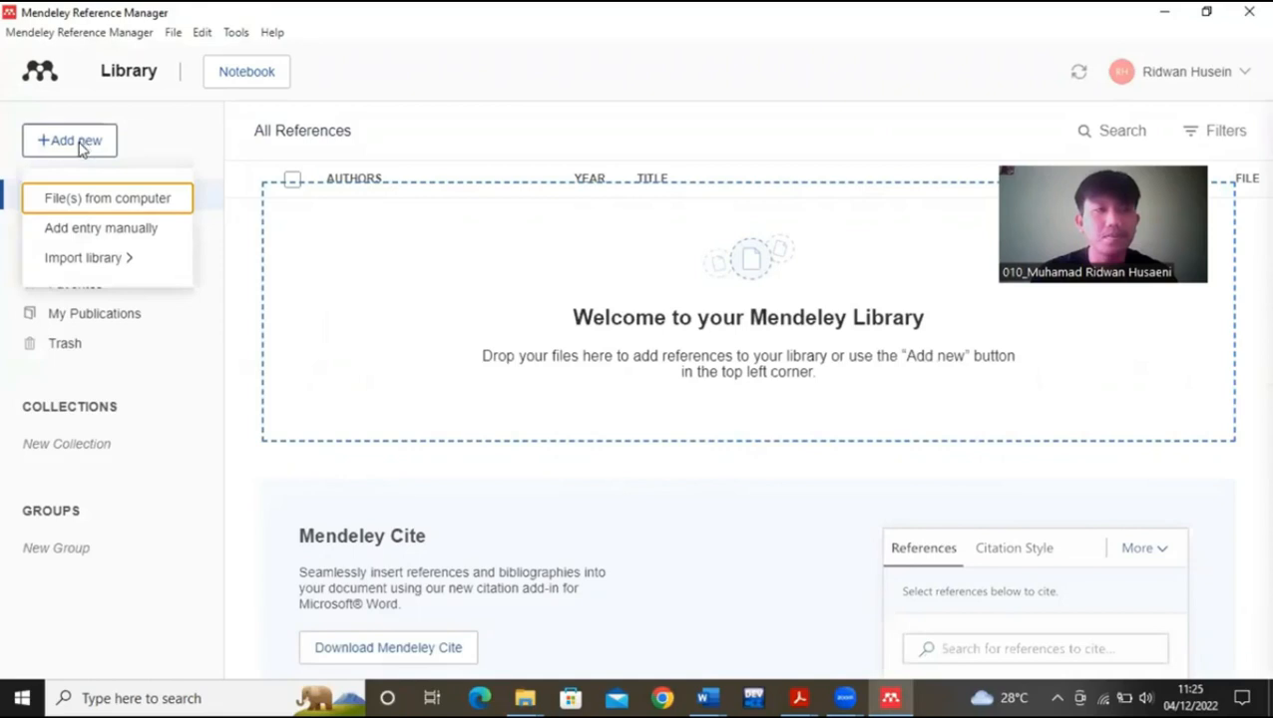
left_click(104, 198)
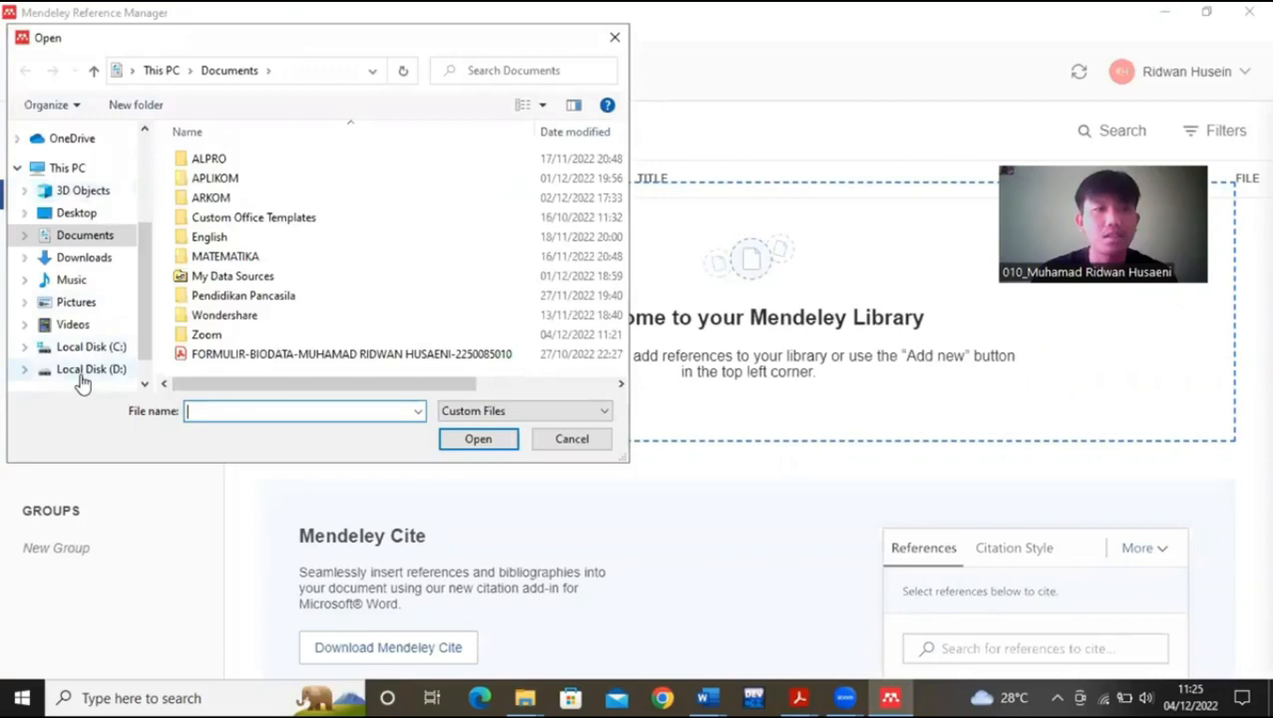
left_click(78, 373)
double_click(322, 163)
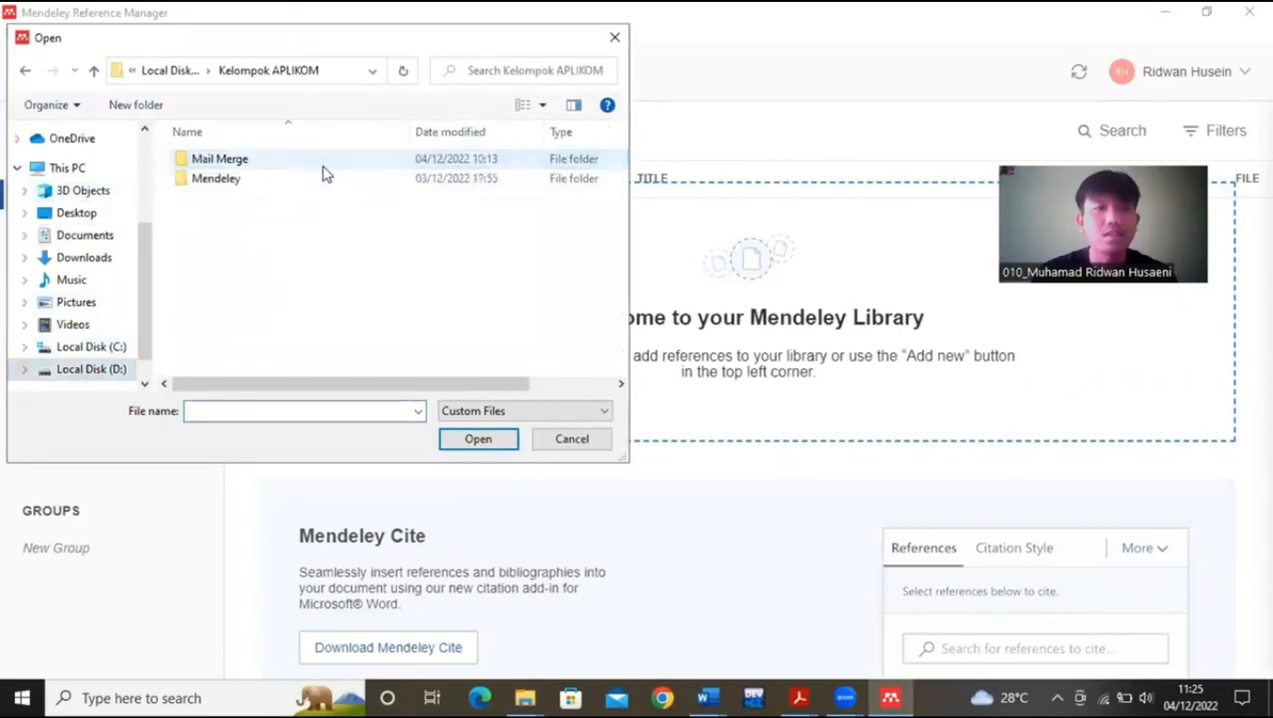
left_click(287, 182)
double_click(287, 181)
left_click(305, 160)
left_click(477, 440)
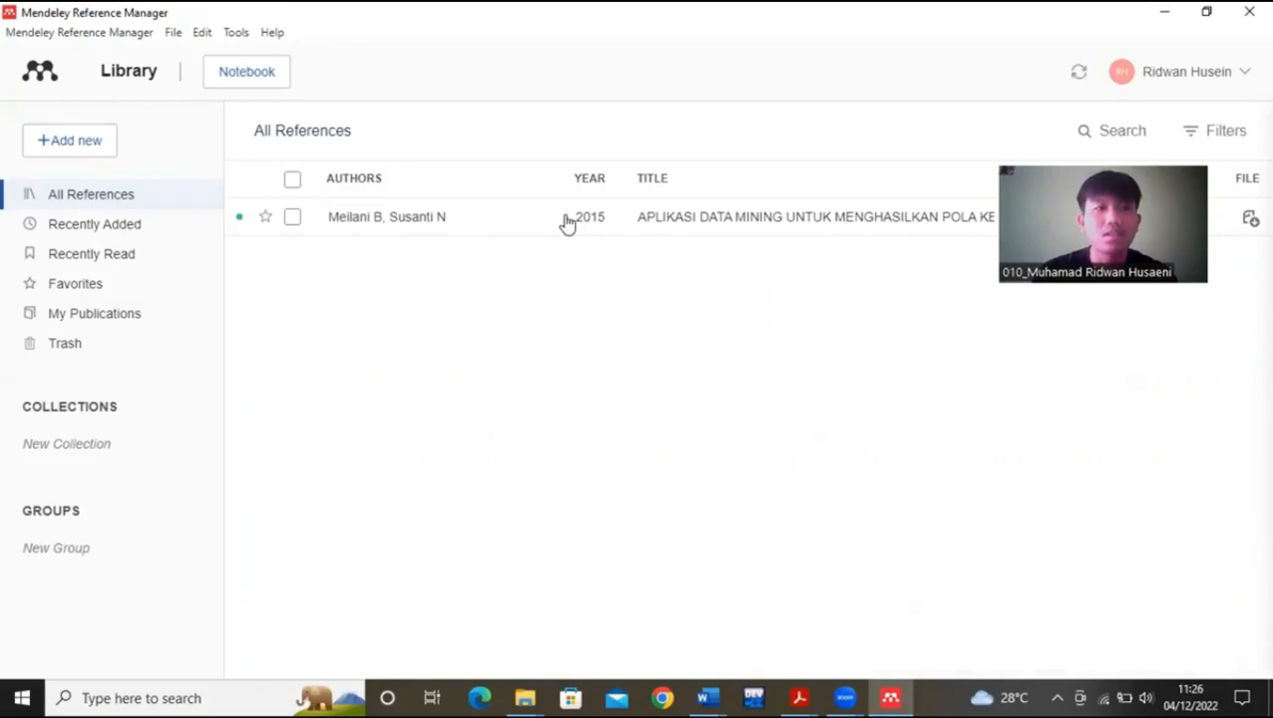
- Open the added journal's PDF, hide its info pane to view the first page, and close the document
double_click(653, 224)
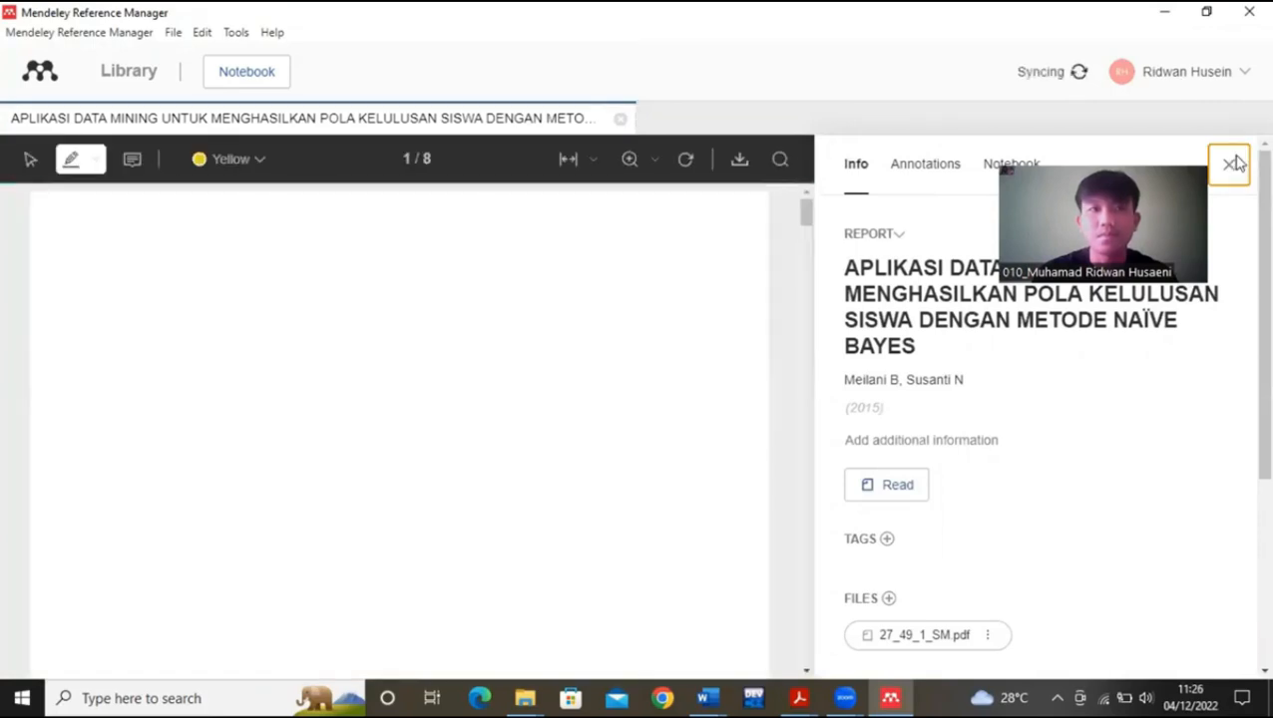
left_click(1233, 164)
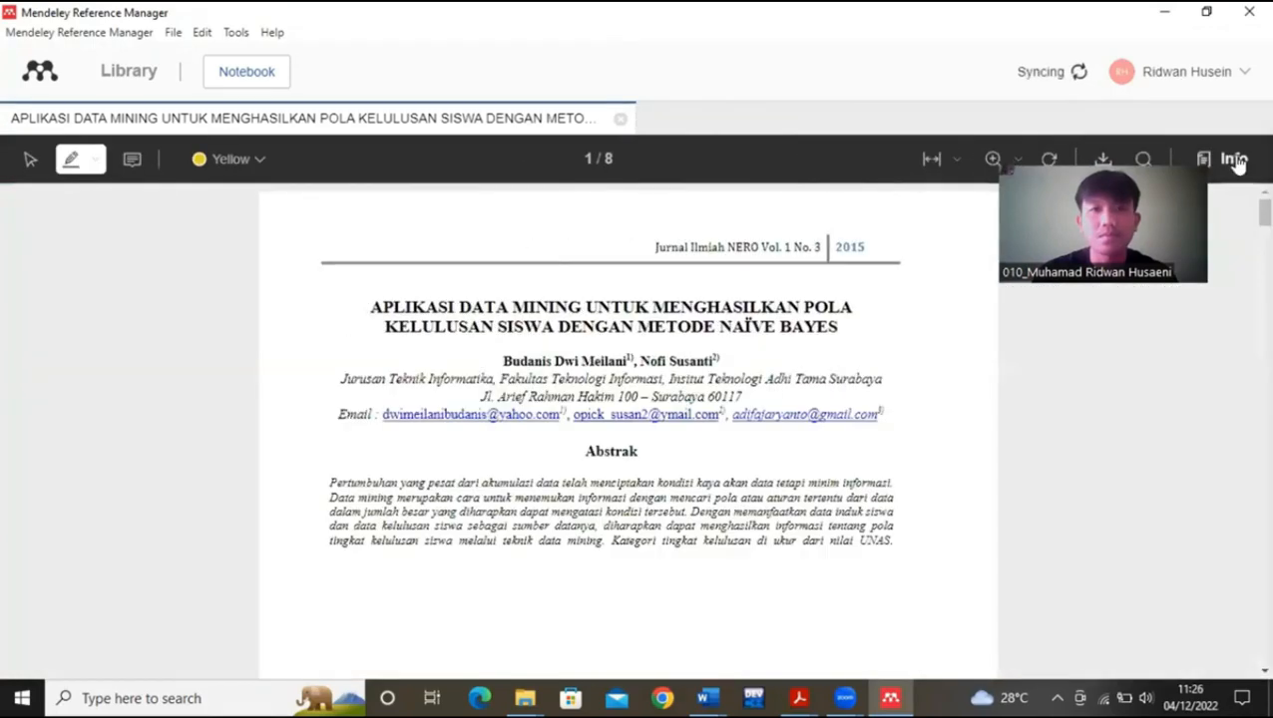
left_click(620, 119)
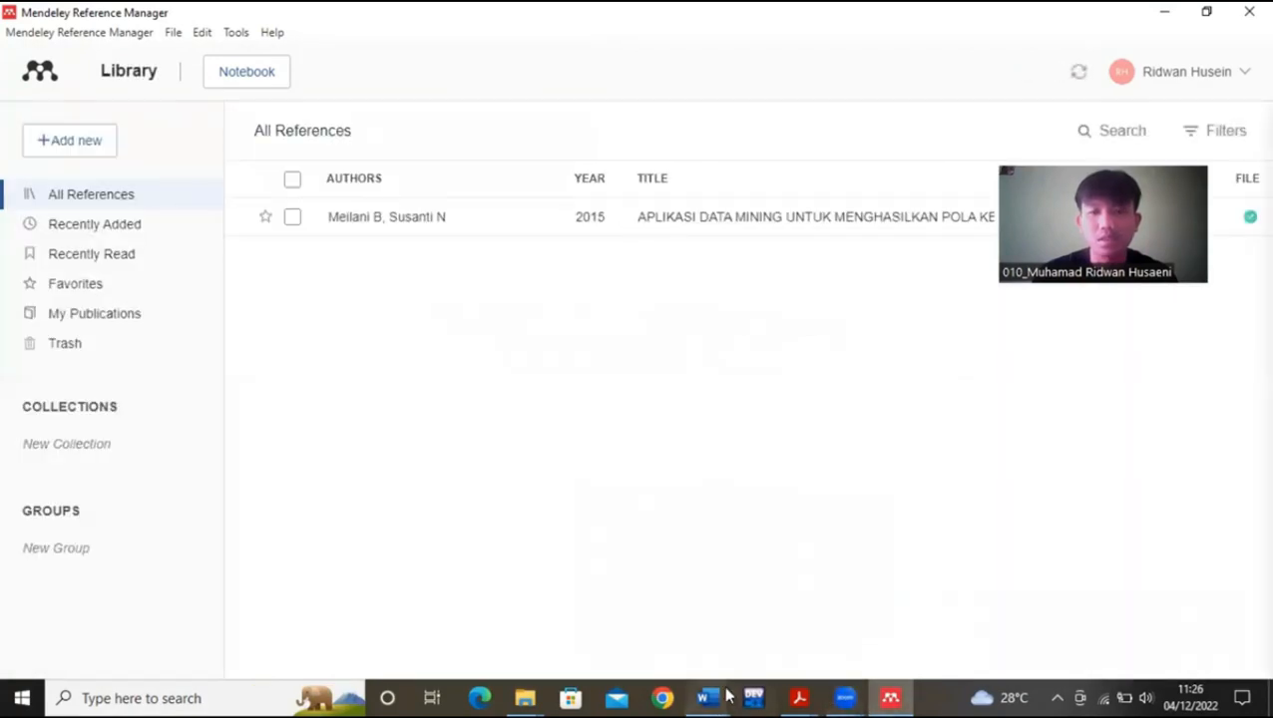
- Switch back to Word, update Mendeley Cite from the library, and show its list of references
mouse_move(727, 696)
left_click(805, 655)
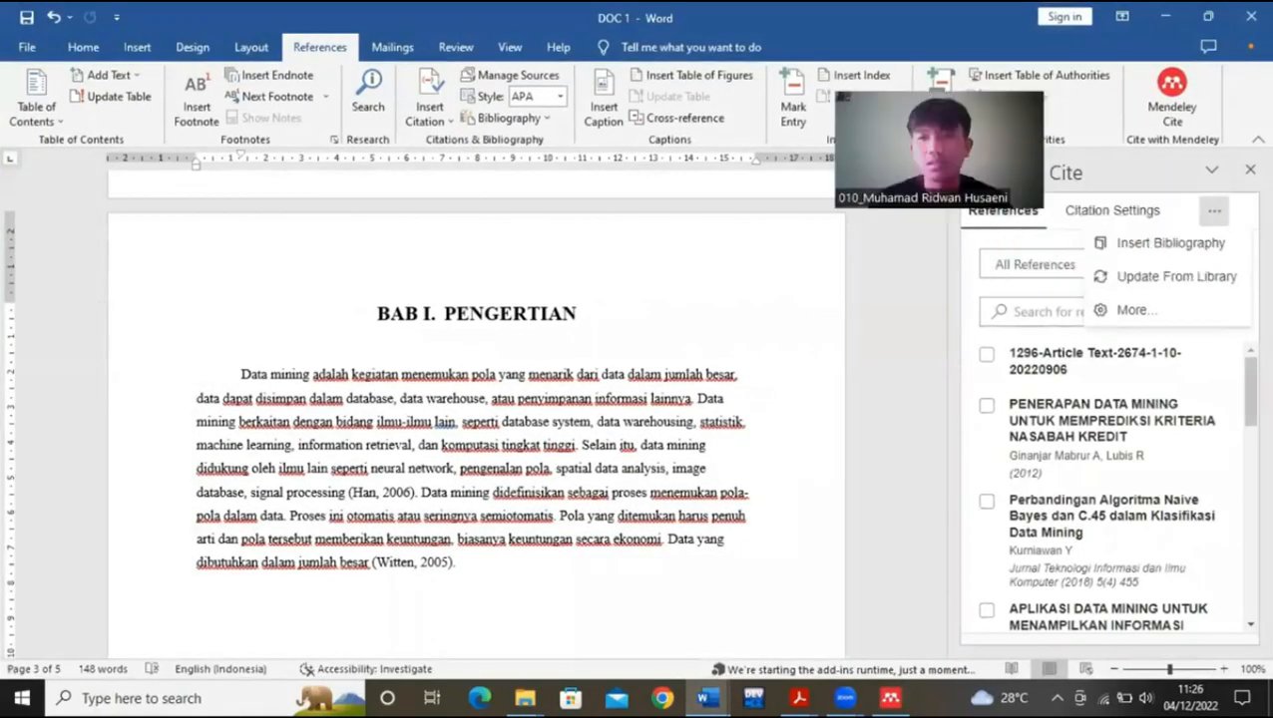
left_click(1048, 218)
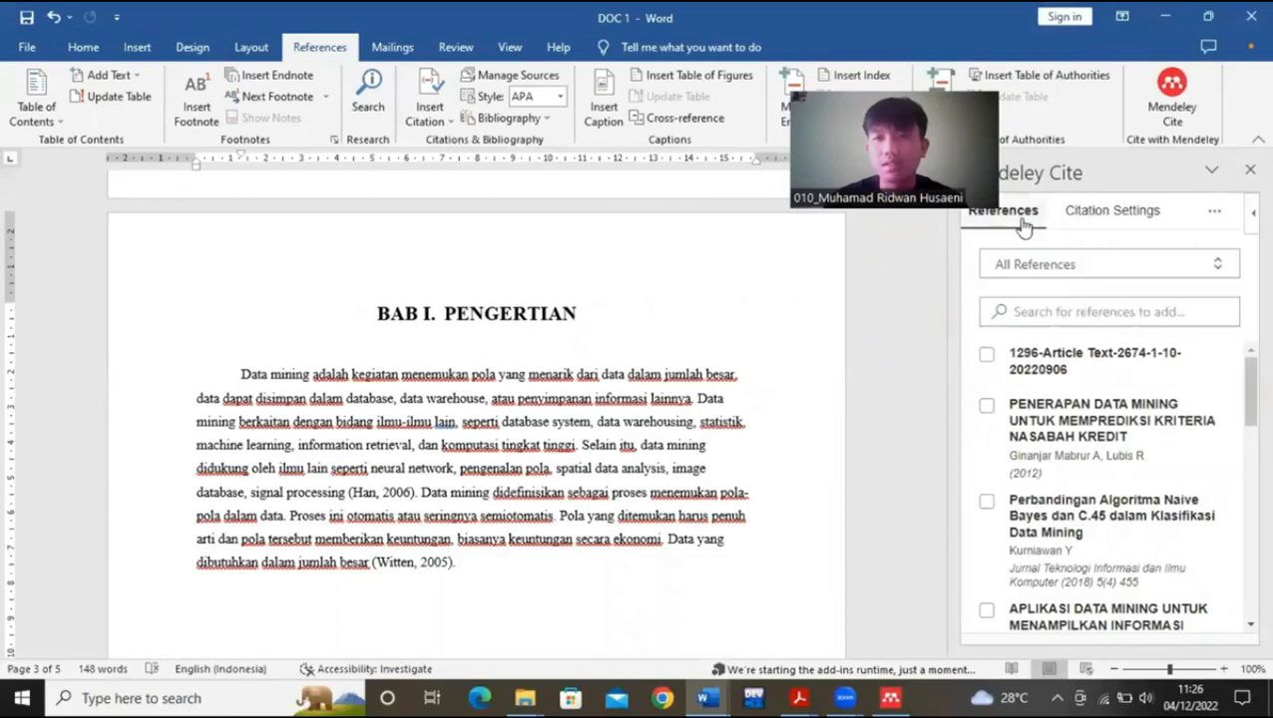
left_click(1121, 213)
left_click(1213, 211)
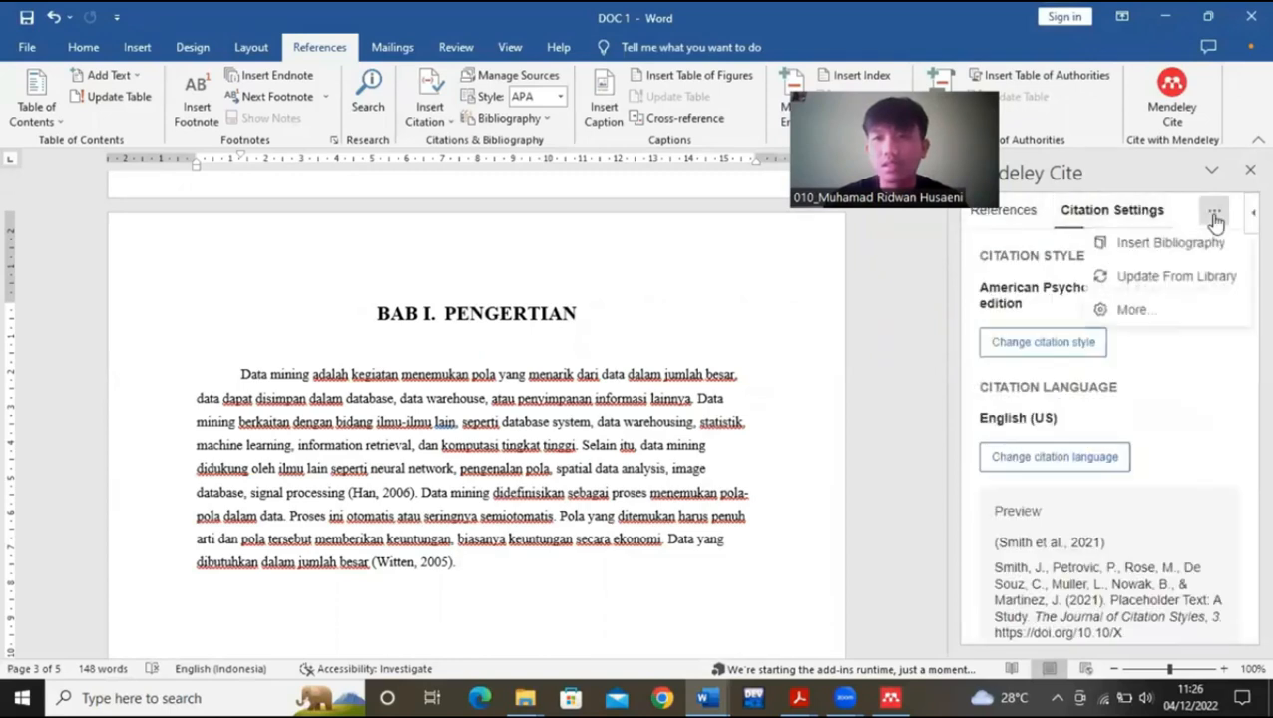
left_click(1196, 276)
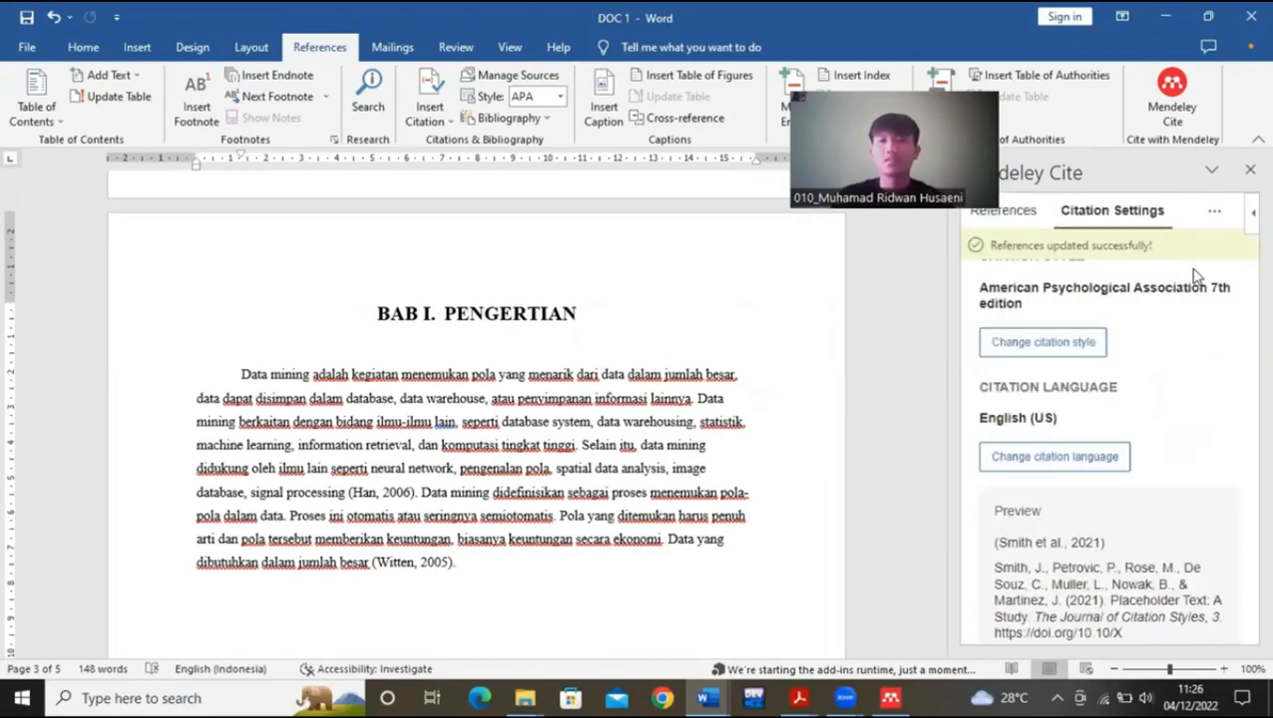
left_click(1006, 211)
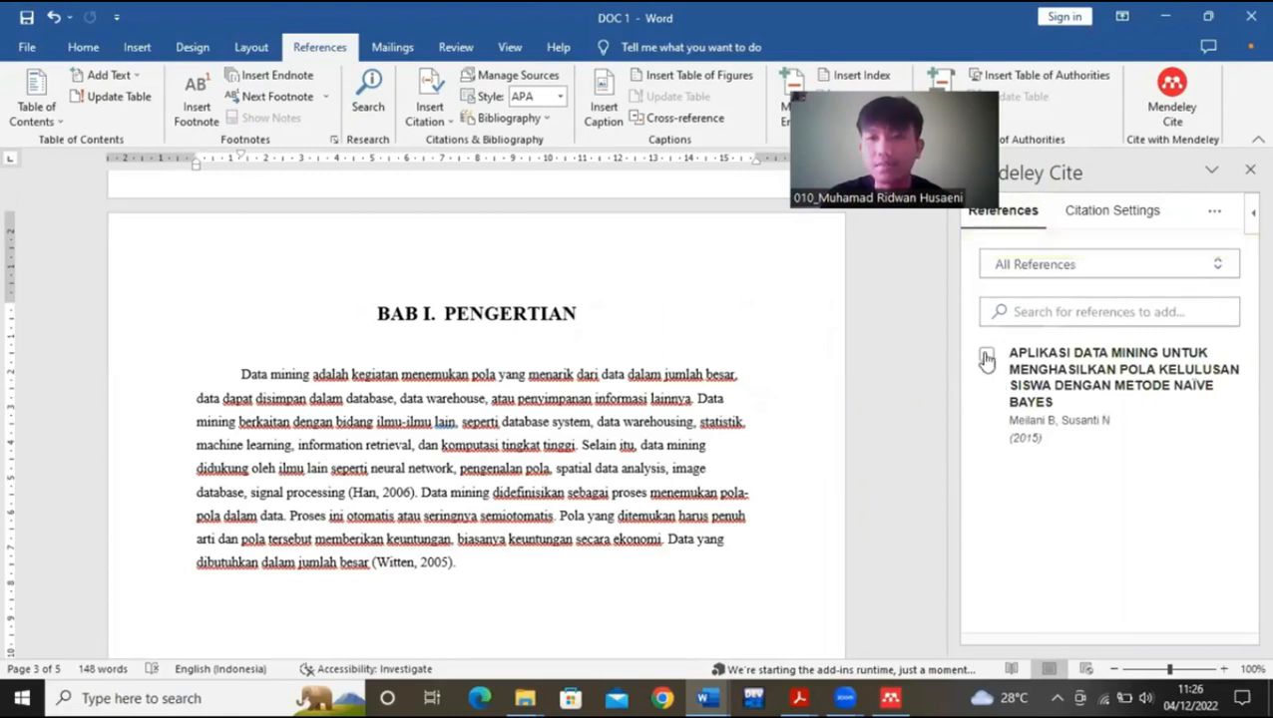
- Insert the Mendeley citation for "APLIKASI DATA MINING UNTUK MENGHASILKAN POLA KELULUSAN SISWA DENGAN METODE NAÏVE BAYES" at the end of the paragraph
left_click(986, 359)
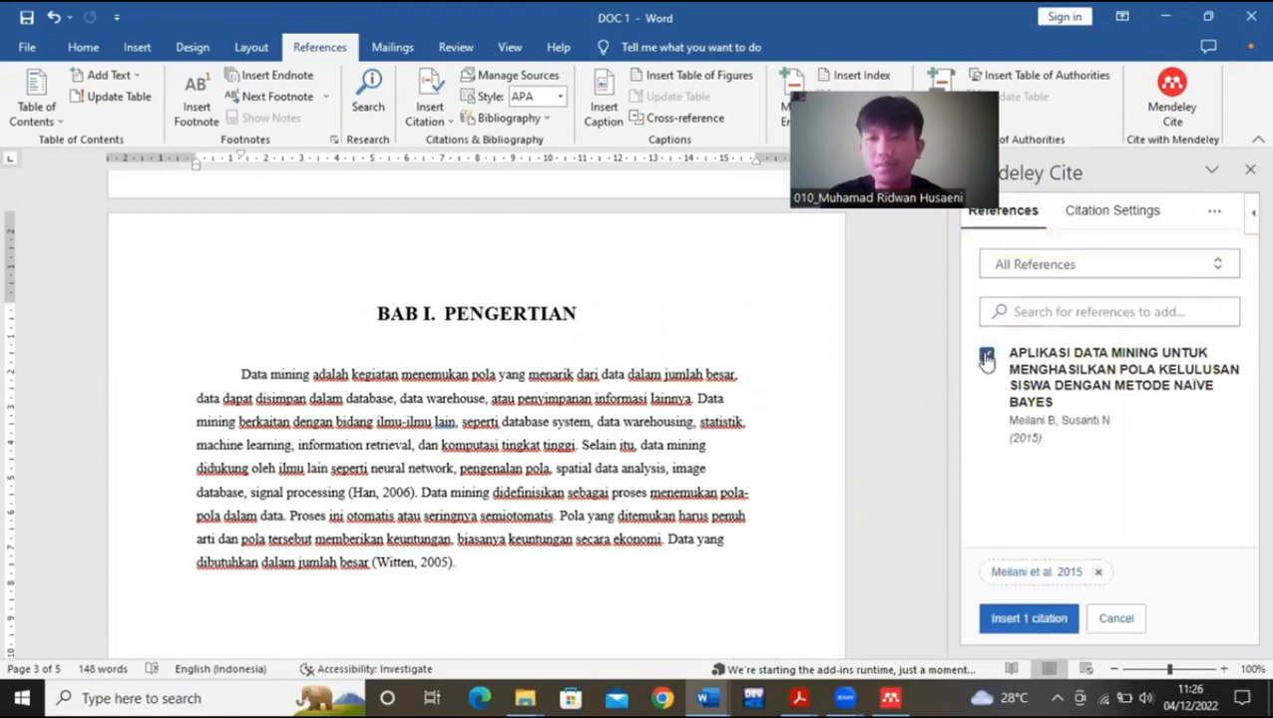
left_click(1028, 619)
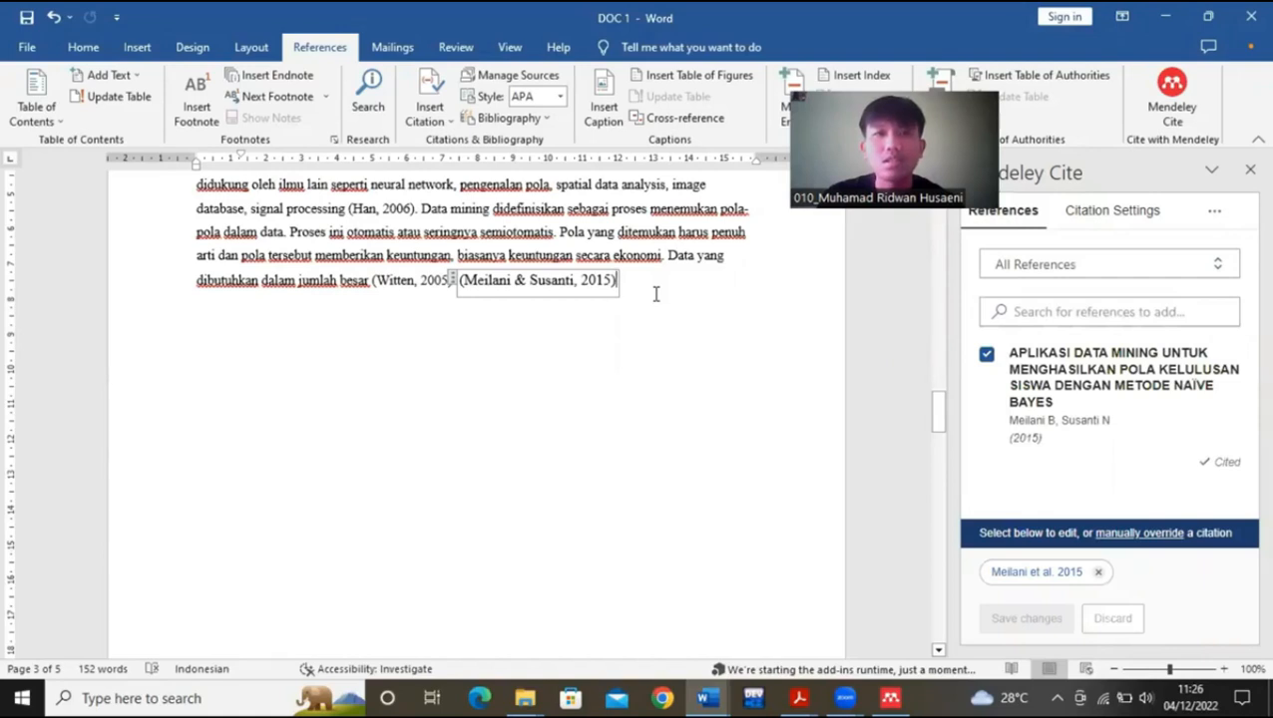
- Look through the citation styles offered by Word and by Mendeley Cite, keeping the current style in both
left_click(559, 96)
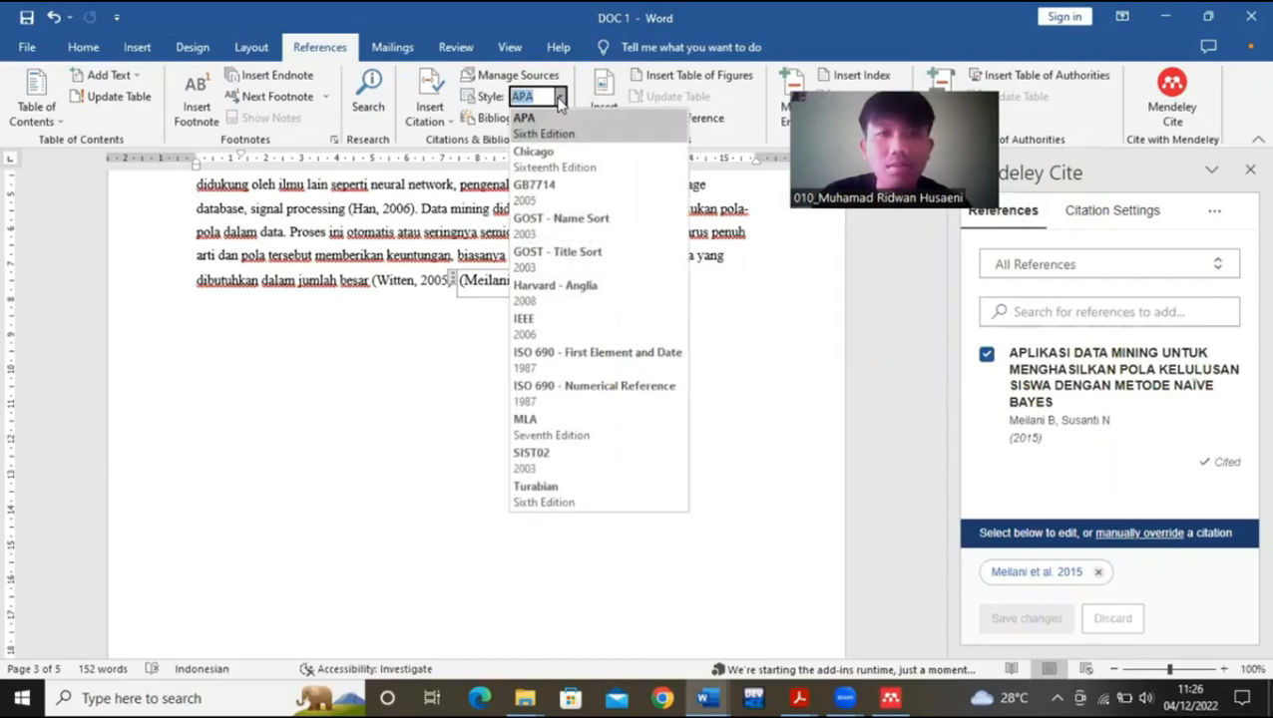
left_click(559, 97)
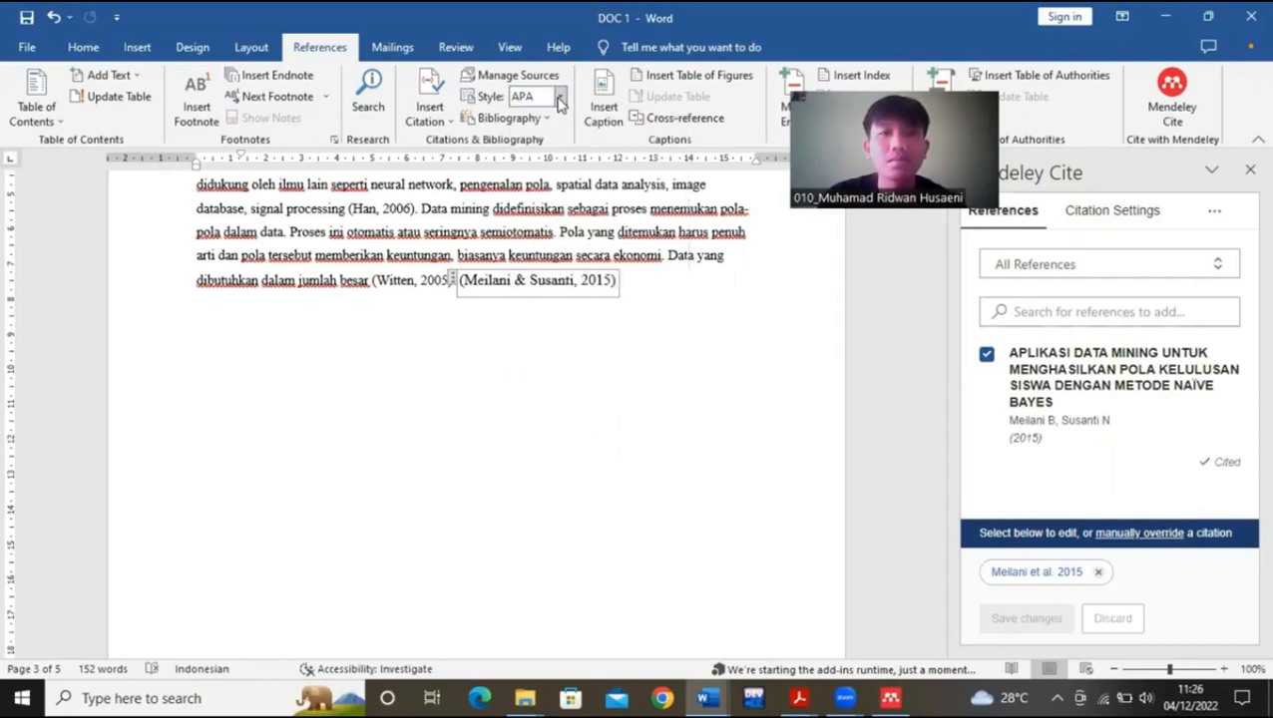
left_click(1117, 213)
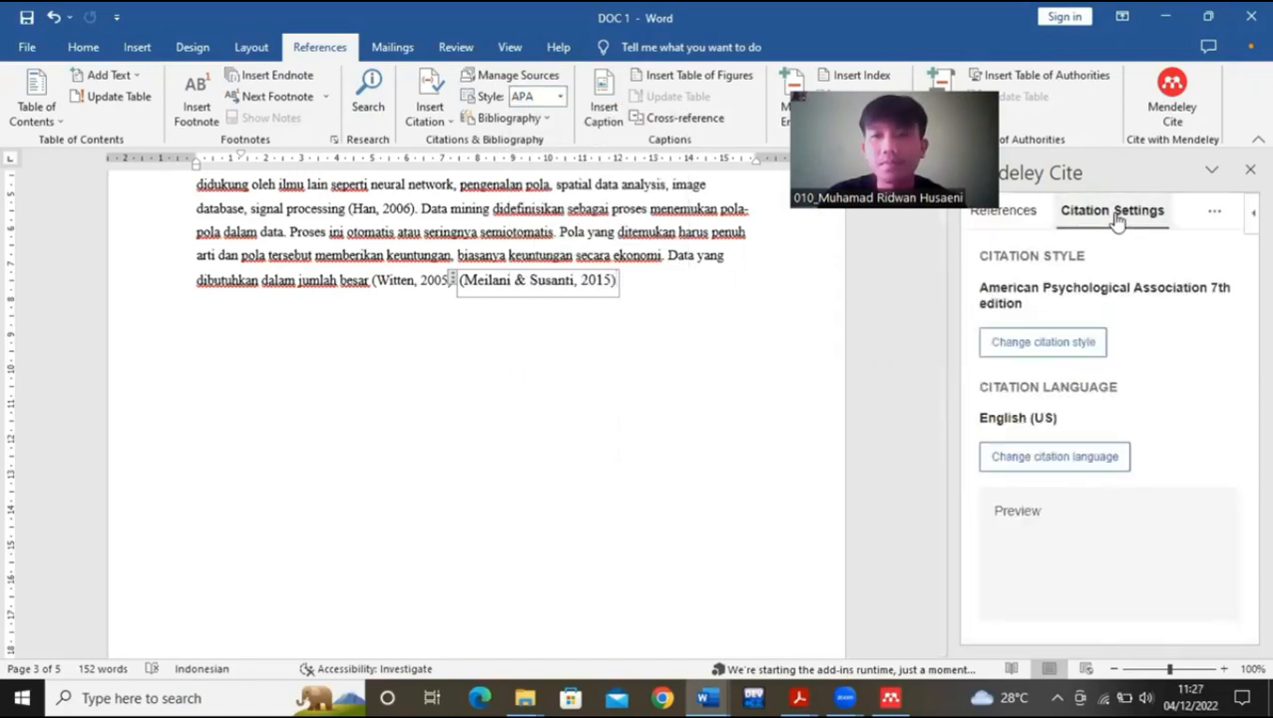
left_click(1082, 342)
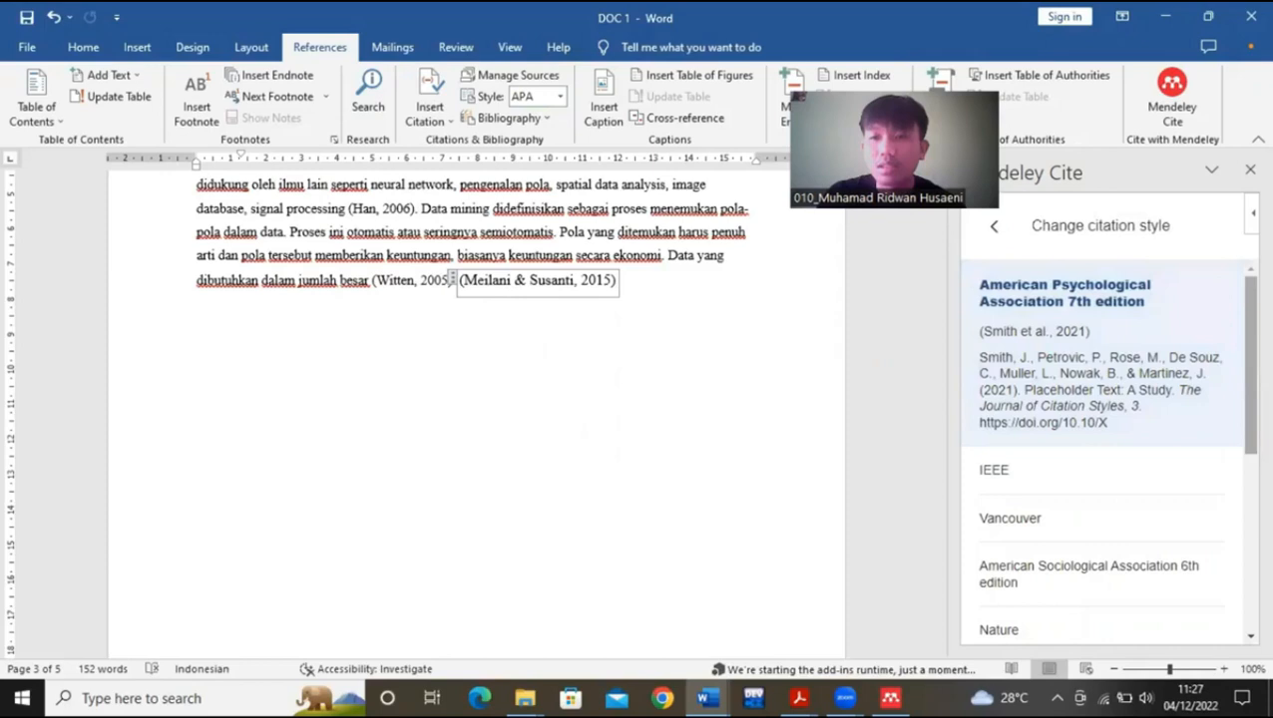
scroll(1102, 448, "down", 5)
scroll(1102, 449, "down", 1)
scroll(1102, 449, "up", 2)
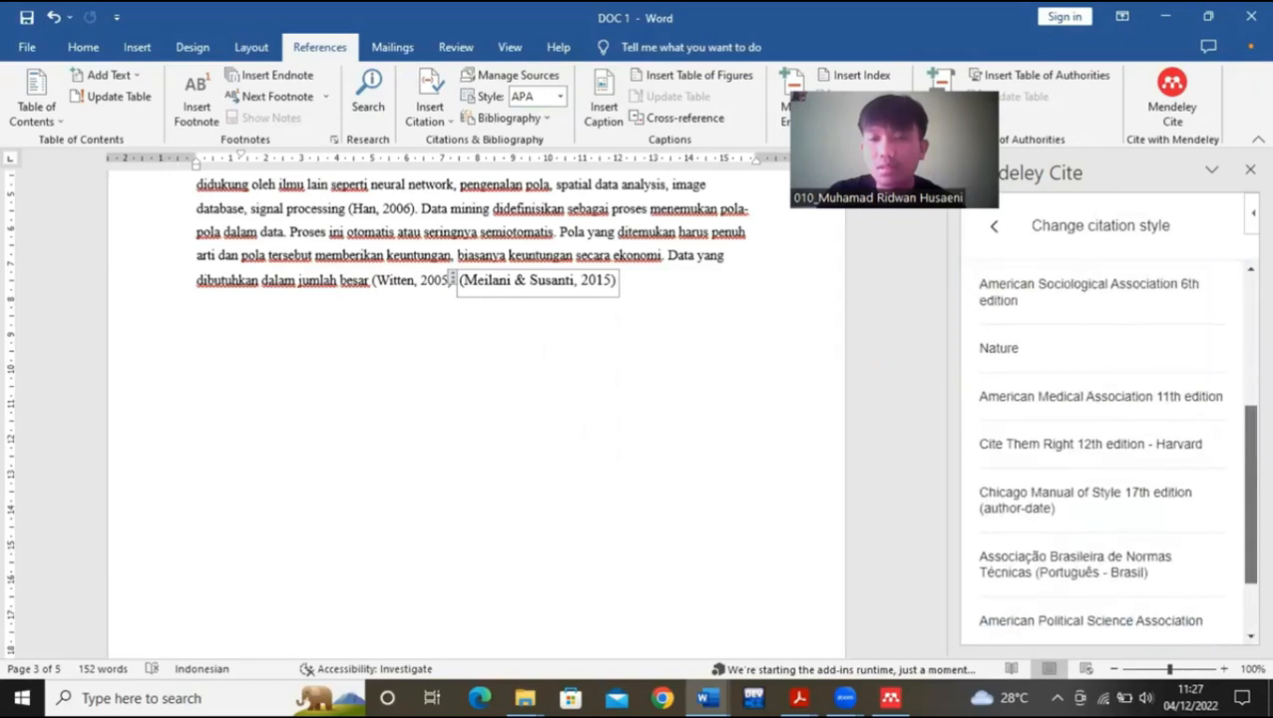
scroll(1239, 492, "up", 3)
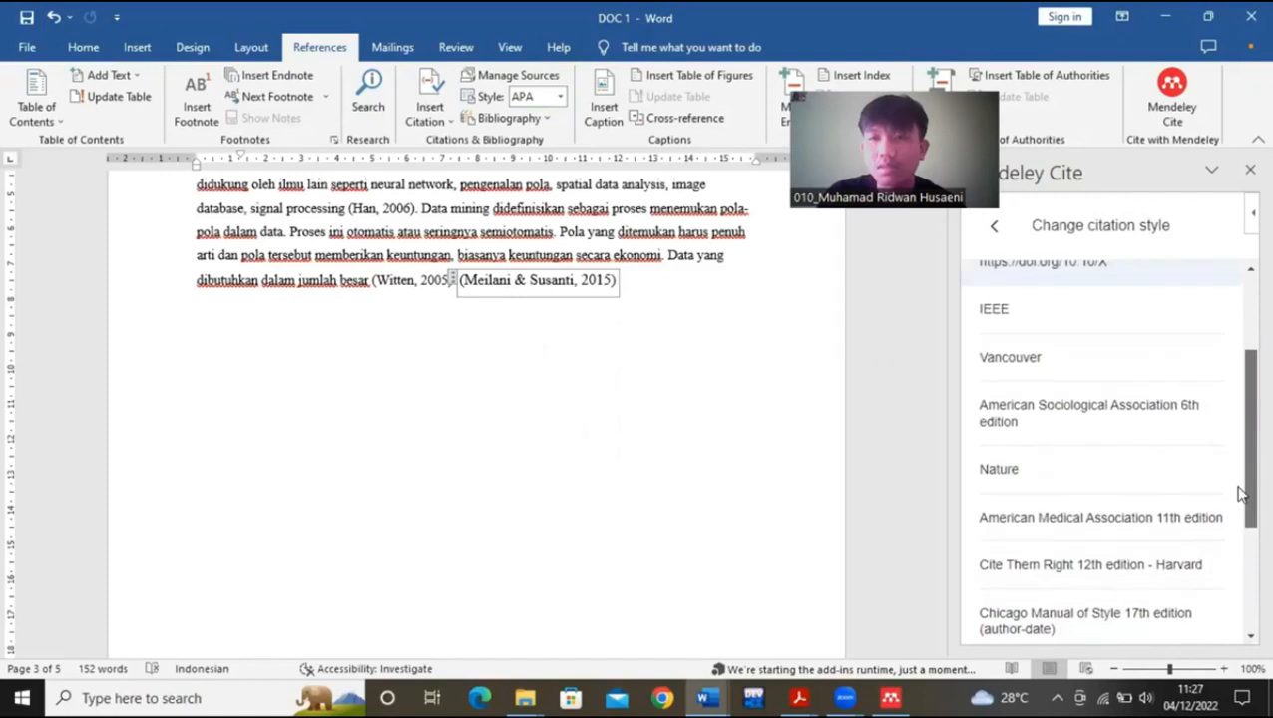
scroll(1240, 492, "up", 1)
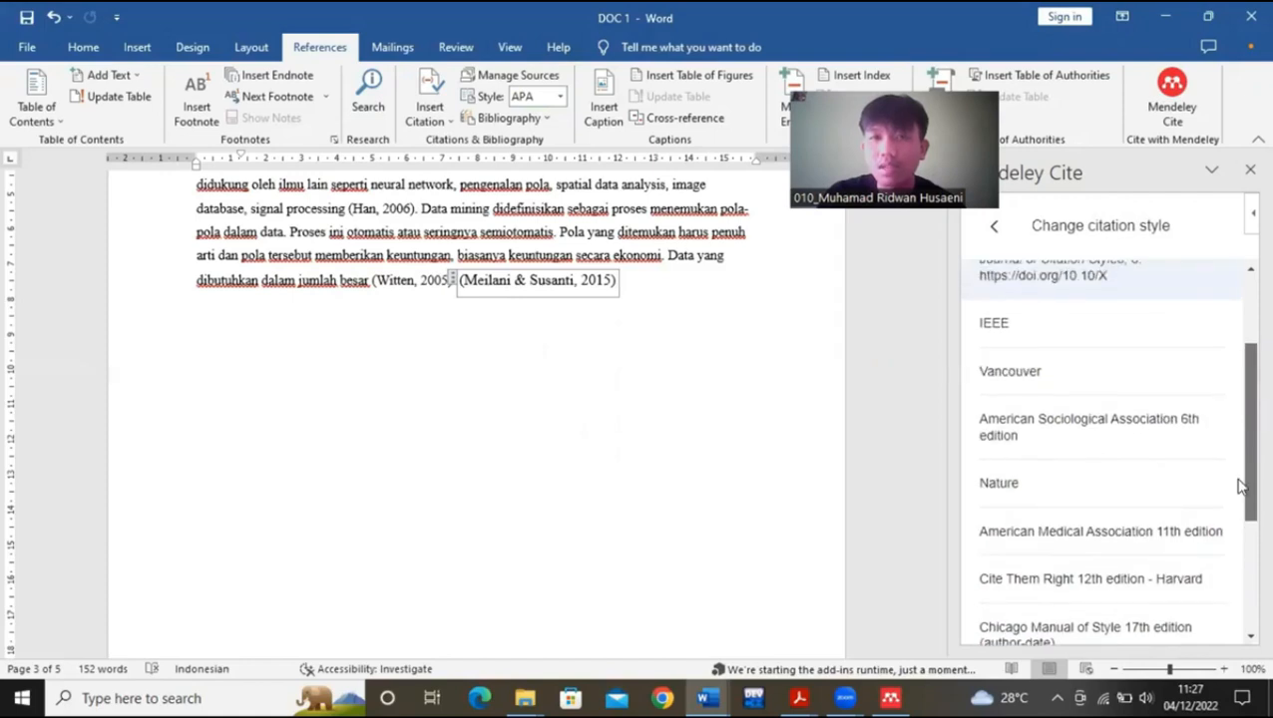
left_click(996, 227)
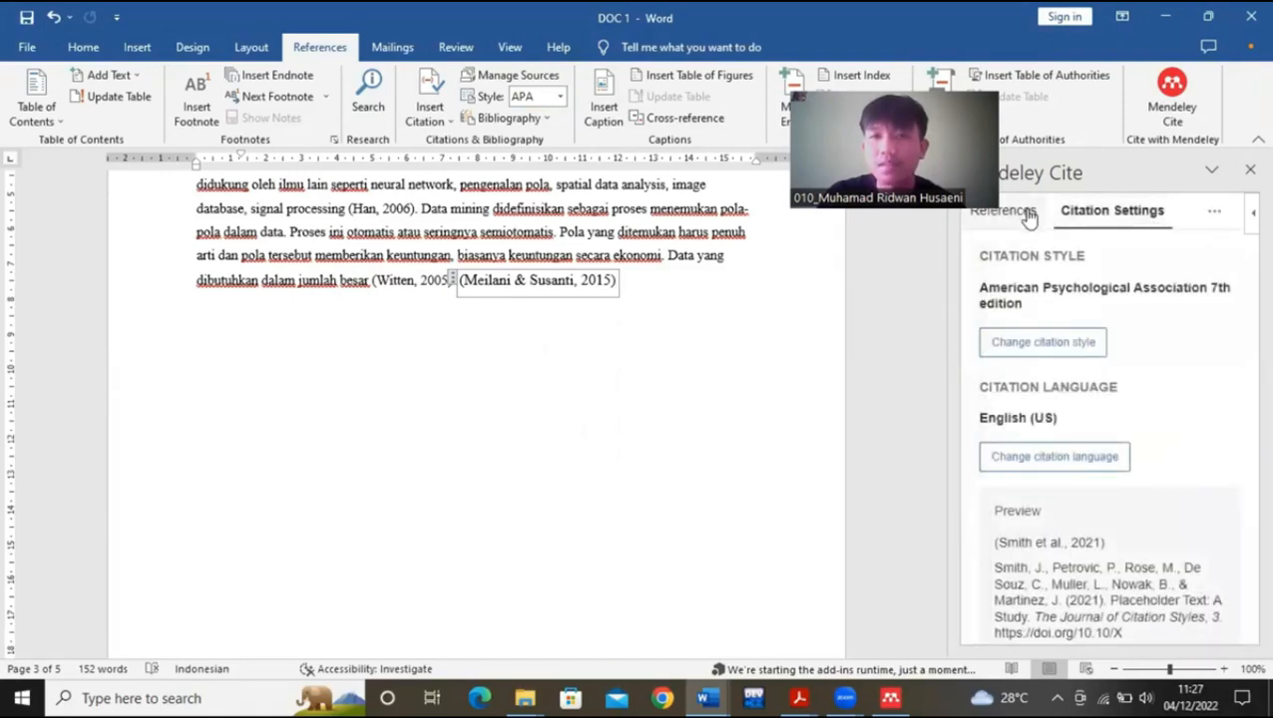
- Look over Mendeley Cite's reference list, citation settings and additional options without changing anything
left_click(1038, 220)
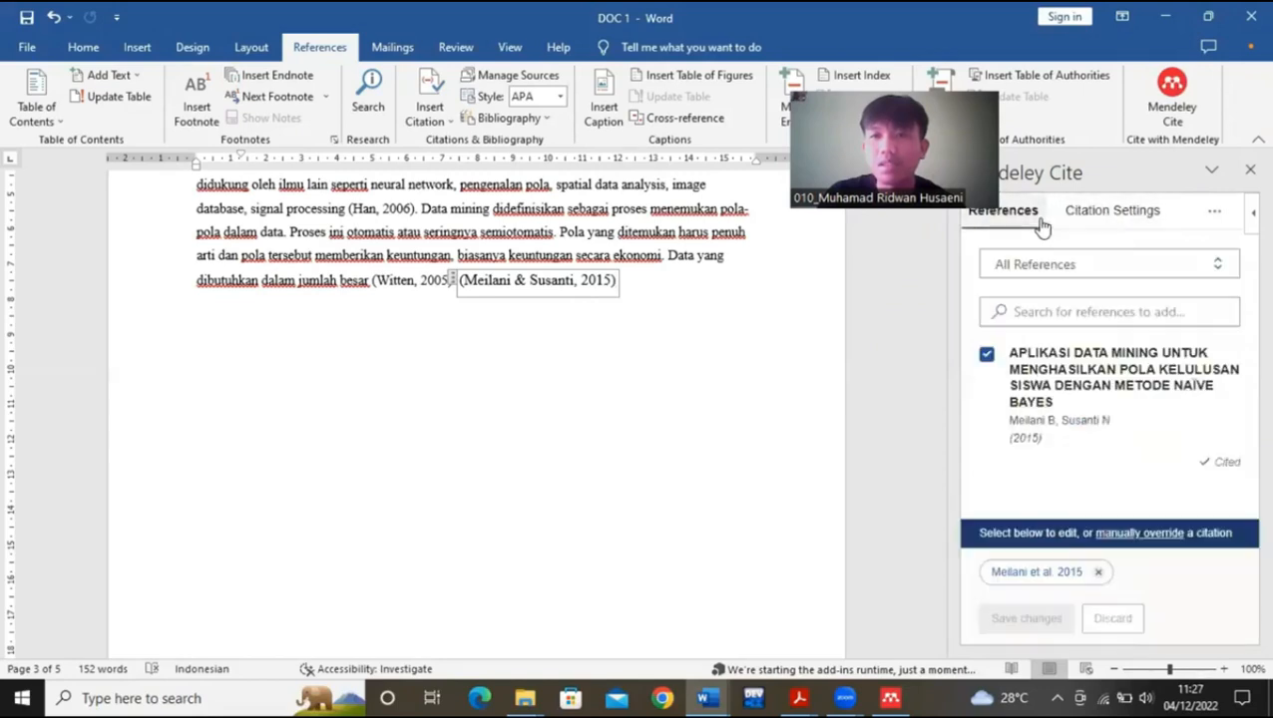
left_click(1083, 220)
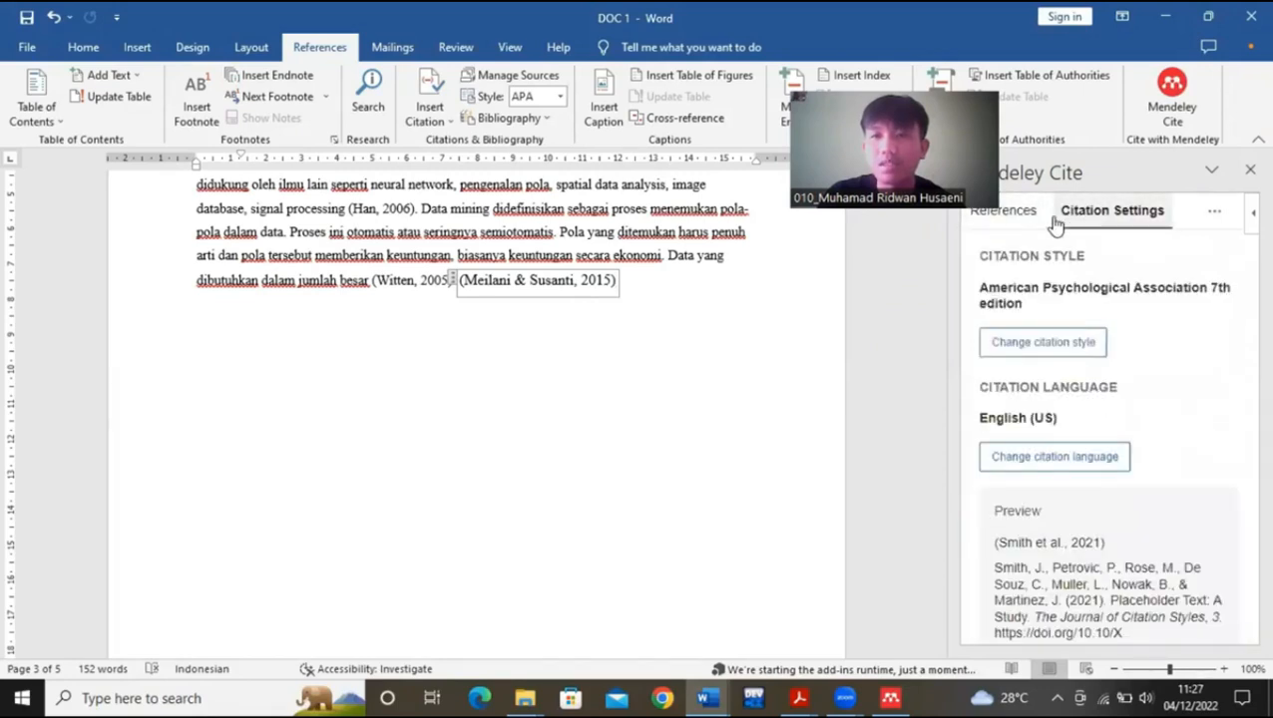
left_click(1212, 213)
left_click(1210, 216)
left_click(1025, 219)
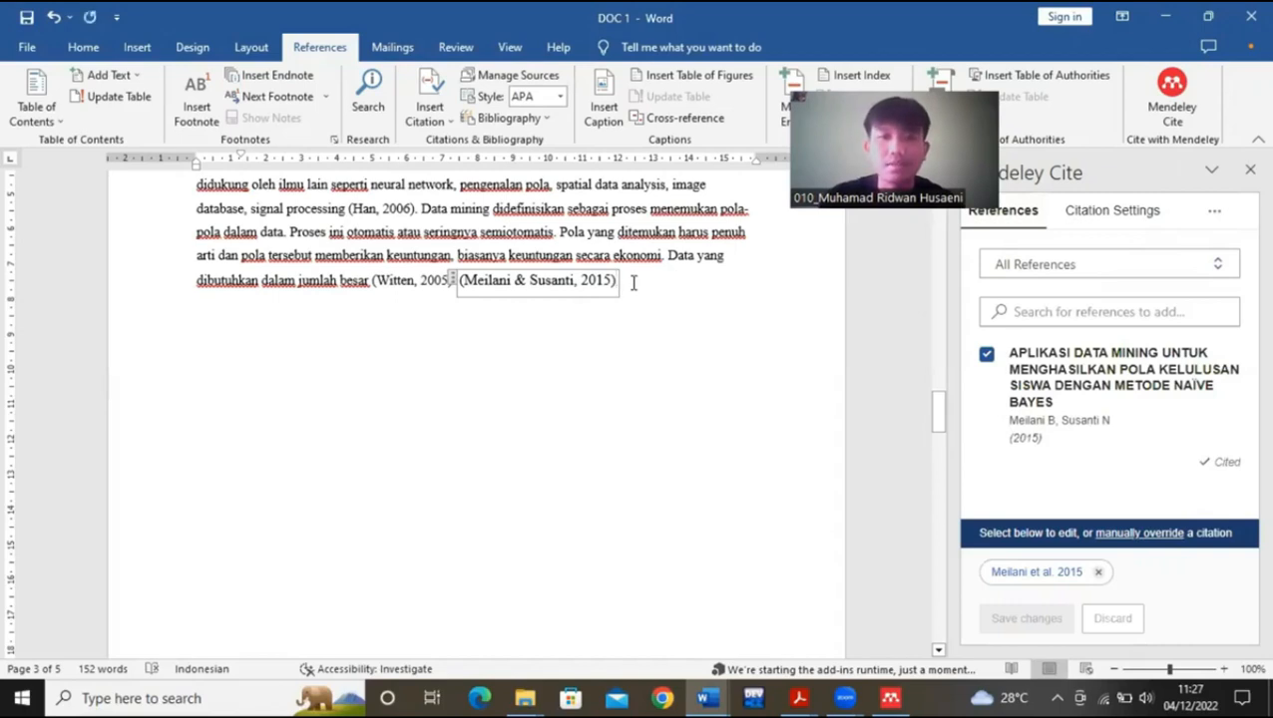
left_click(338, 370)
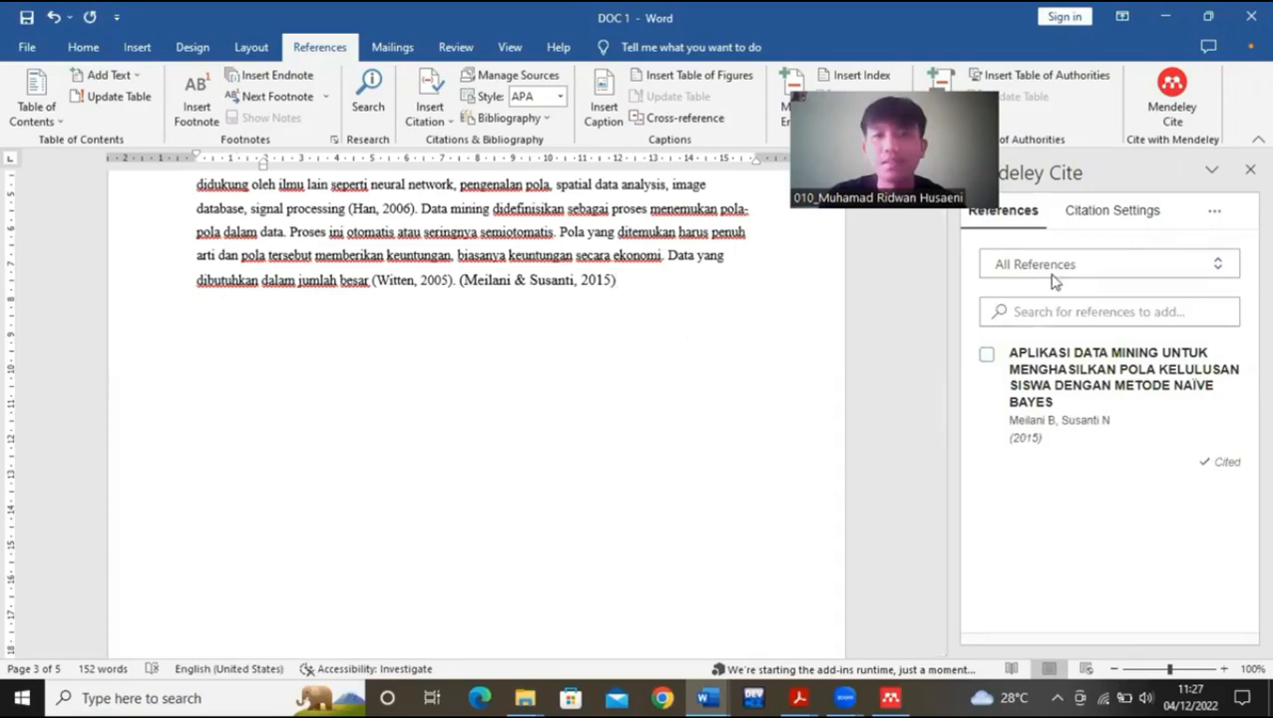
left_click(1213, 212)
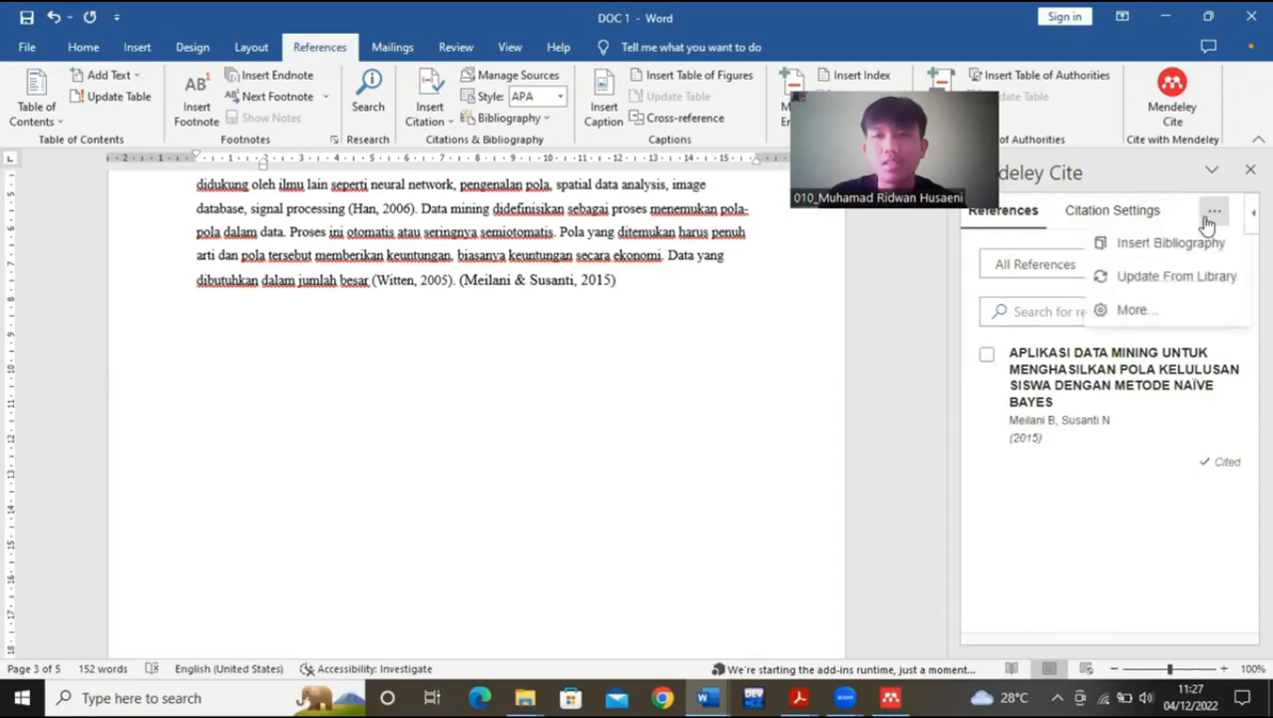
left_click(824, 420)
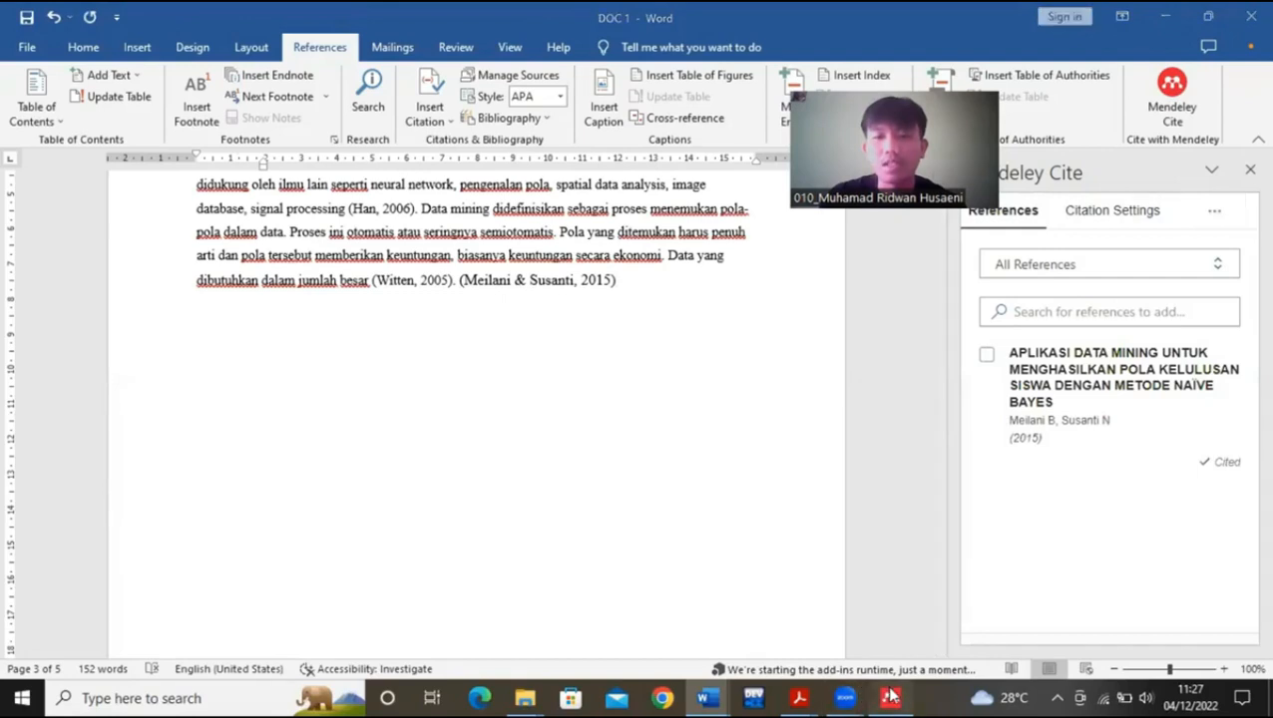
- Switch to Mendeley Reference Manager to view the library's references, and return to DOC 1 in Word
left_click(890, 698)
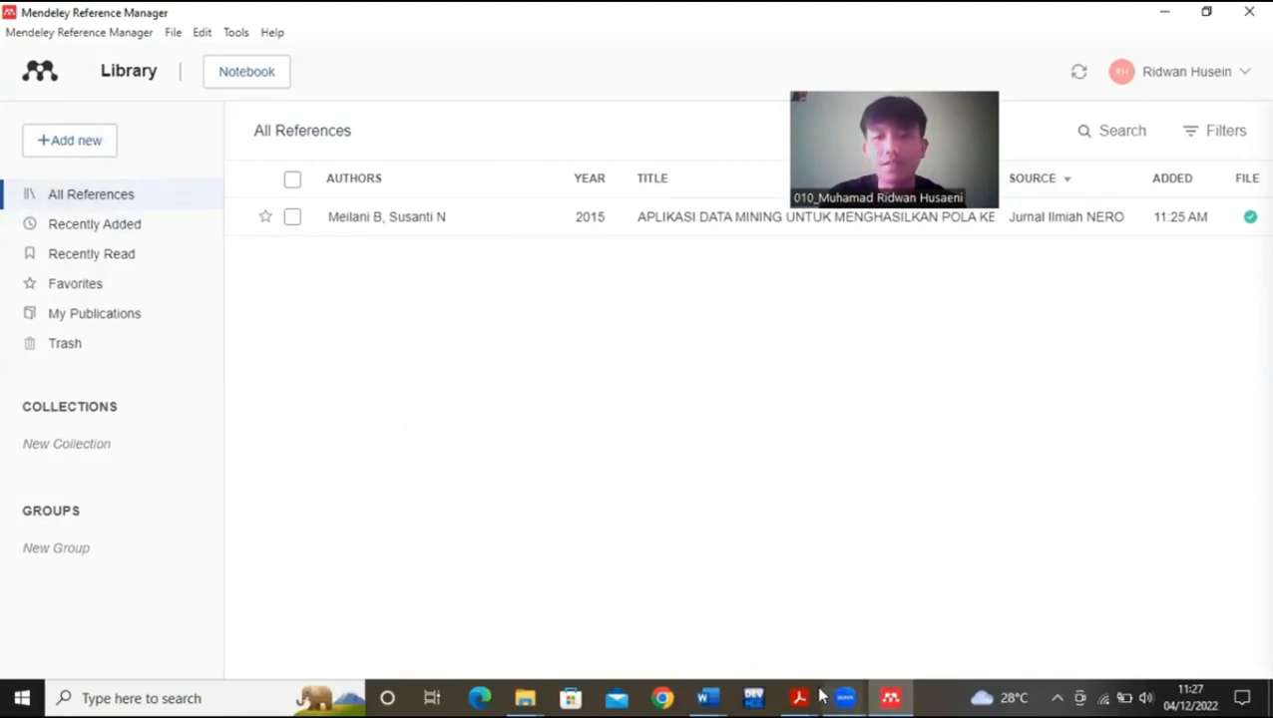
left_click(712, 696)
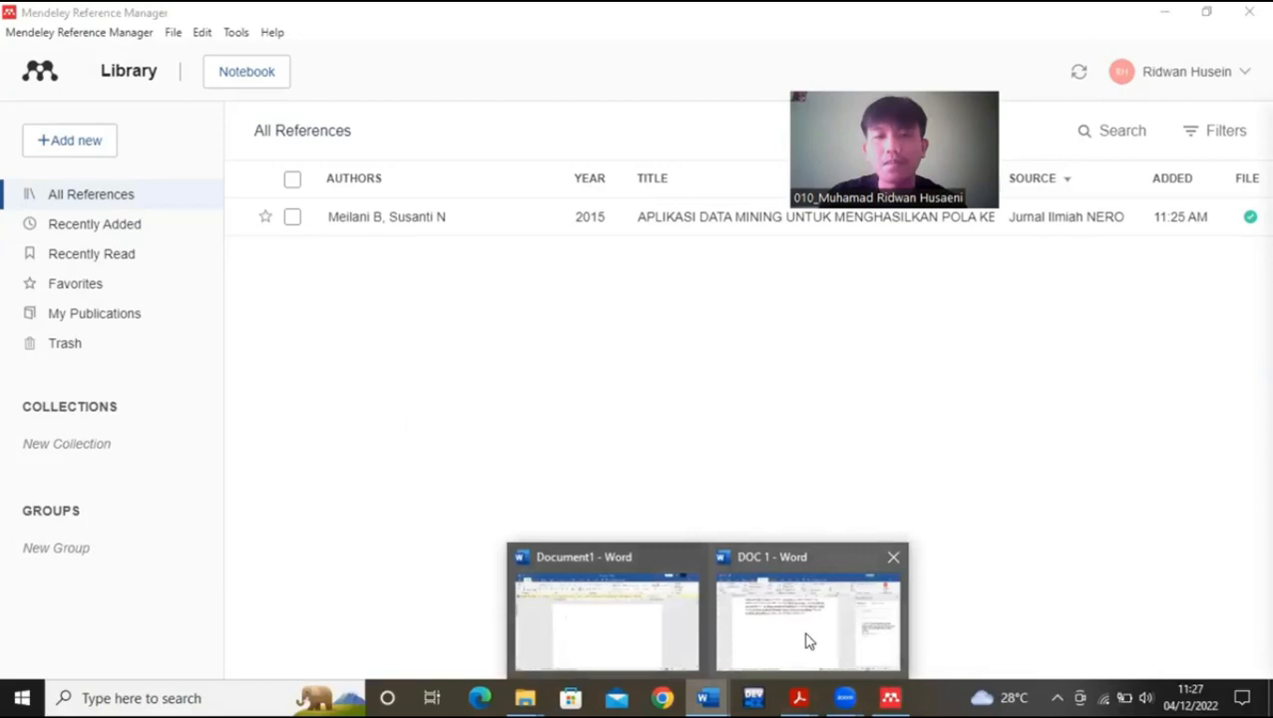
left_click(804, 636)
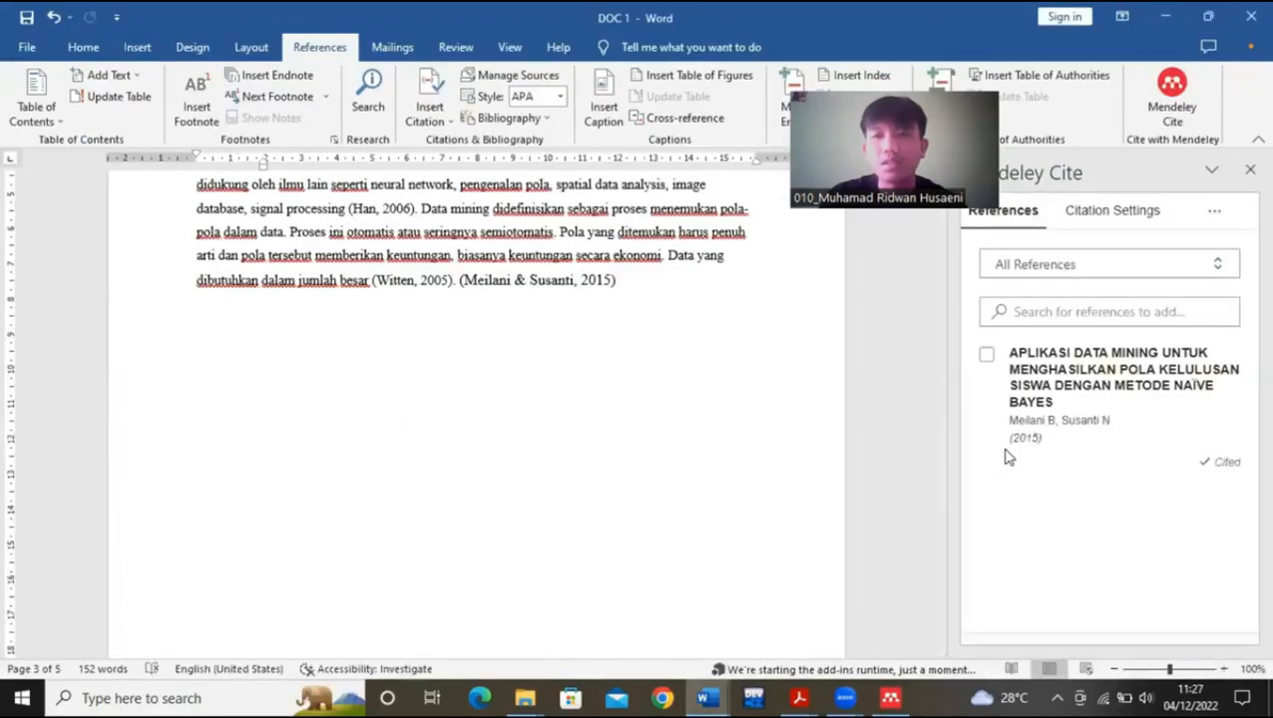
left_click(1217, 207)
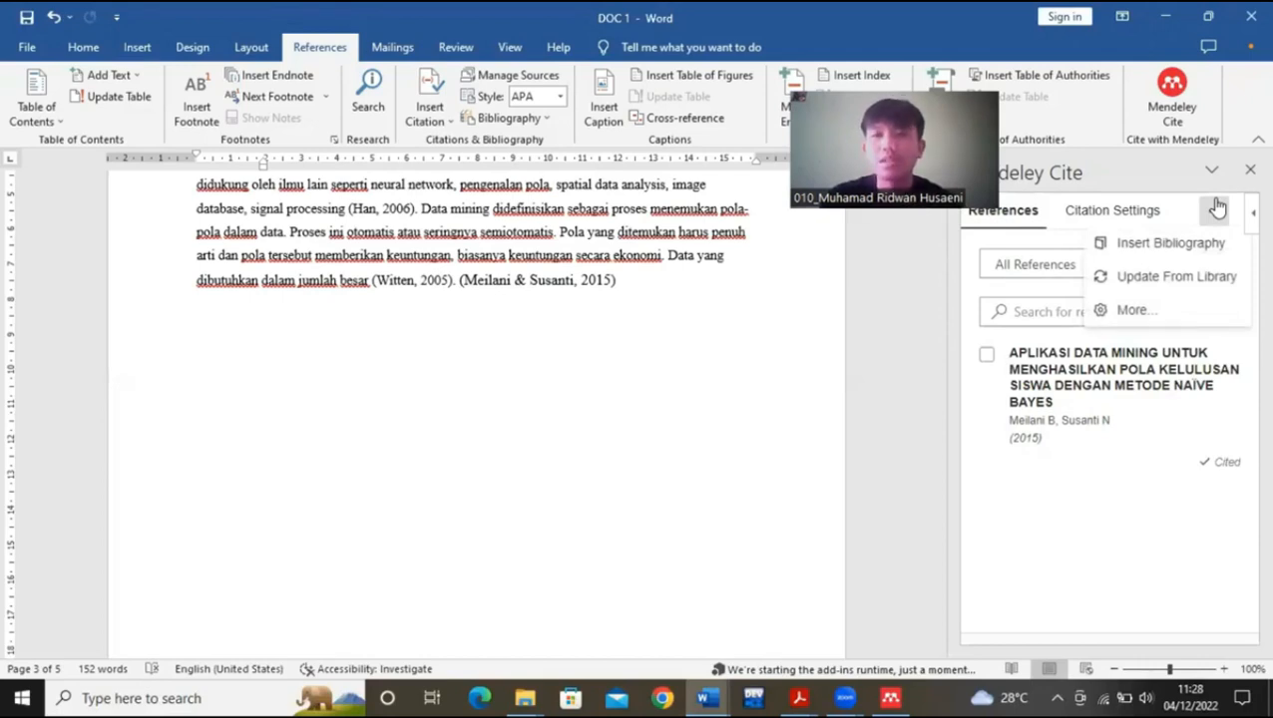
left_click(987, 357)
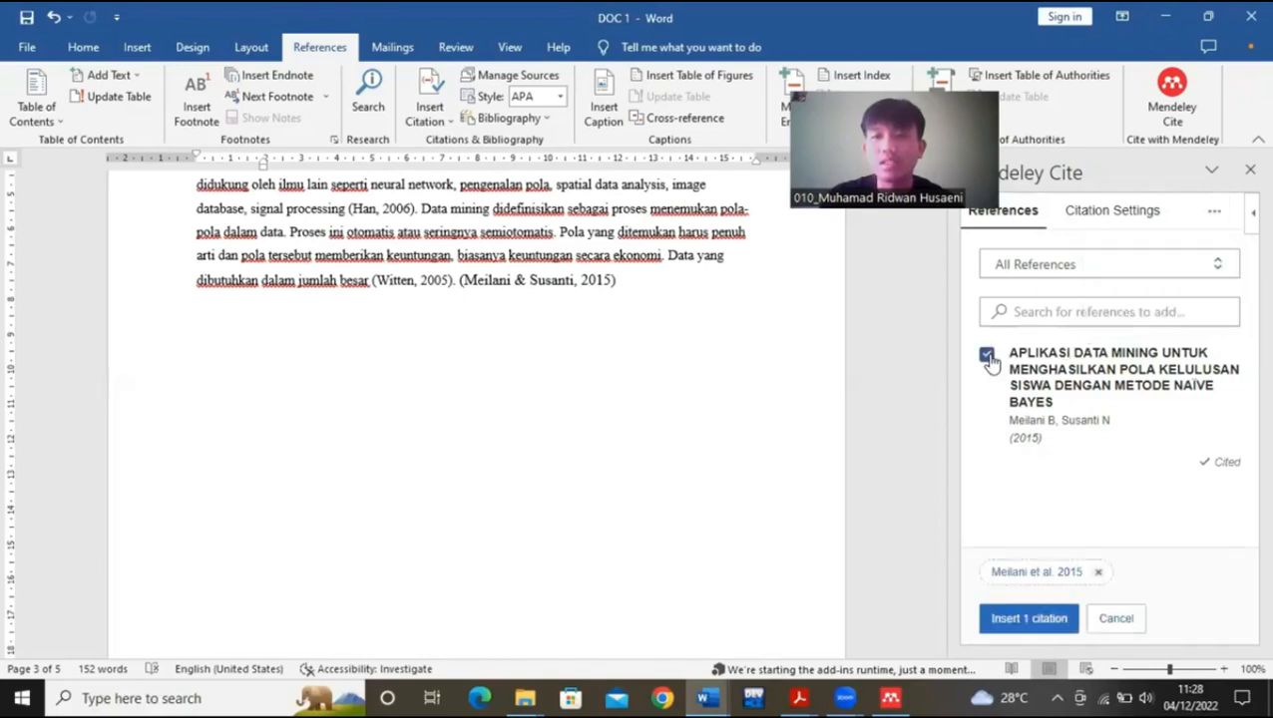
left_click(987, 357)
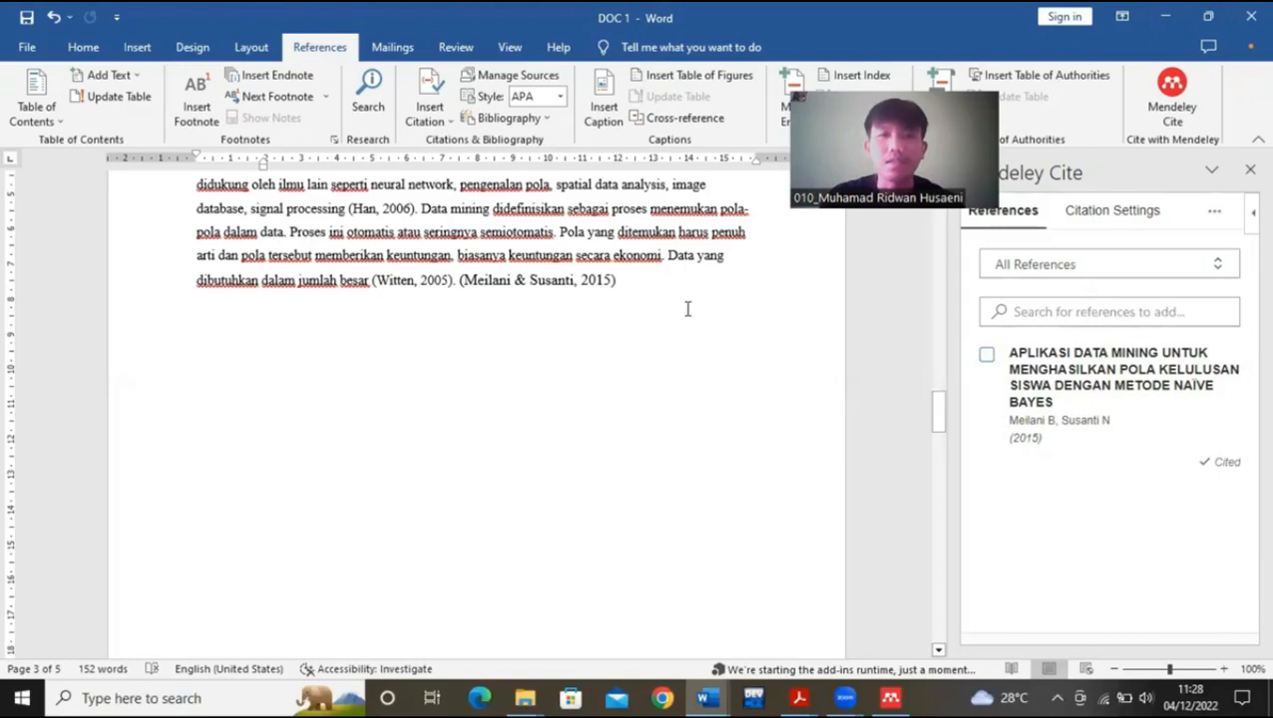
left_click(632, 288)
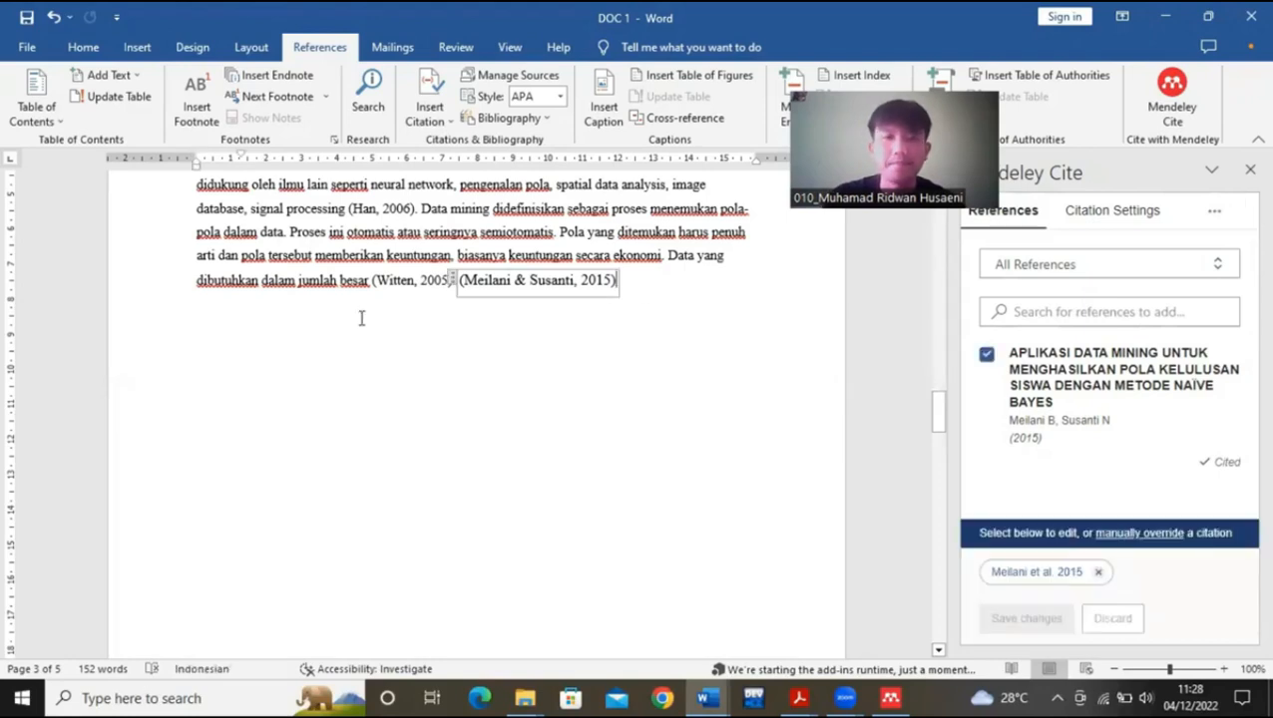
left_click(284, 302)
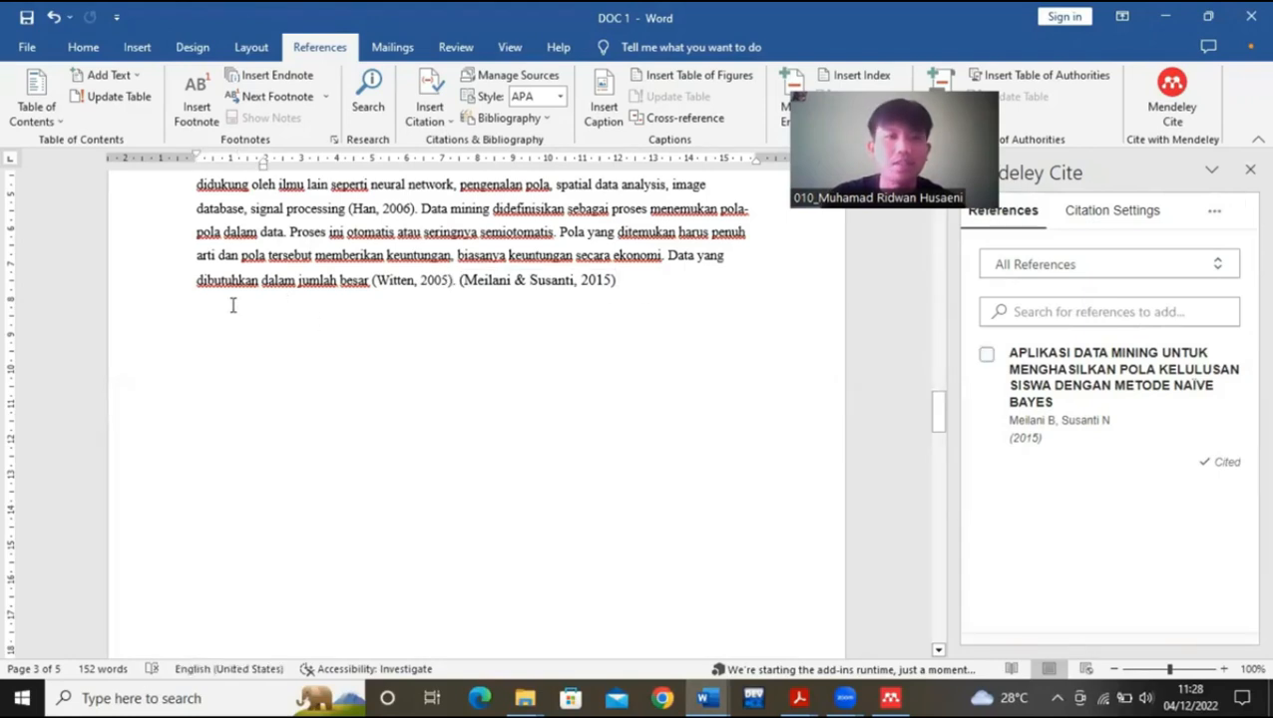
key("Return")
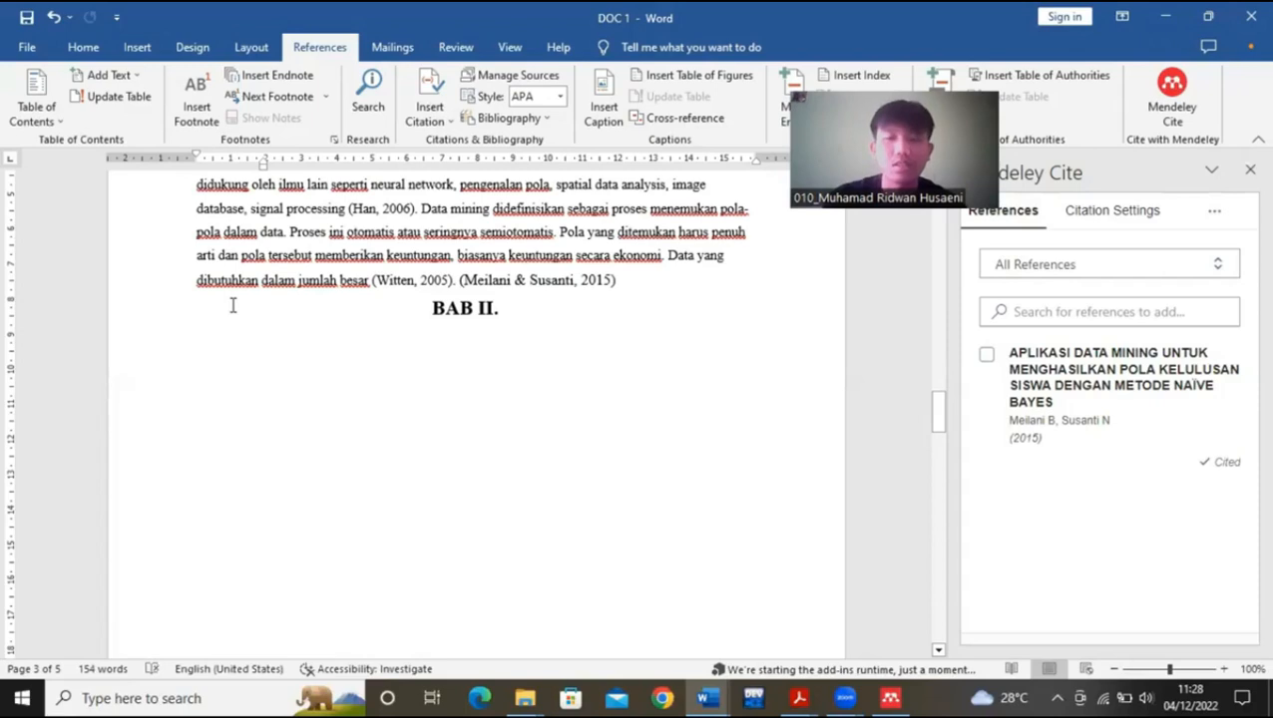
key("ctrl+z")
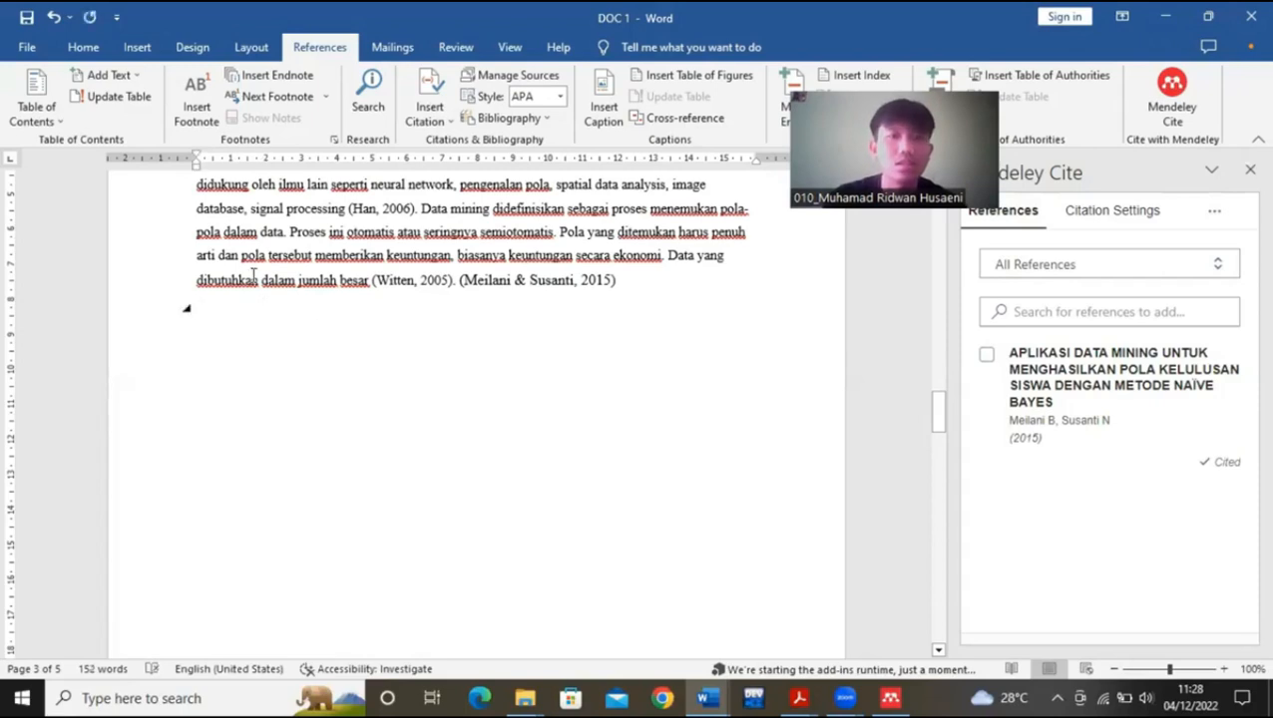
- Apply the 12 pt body text style to the empty line below the cited paragraph and add another line
left_click(83, 47)
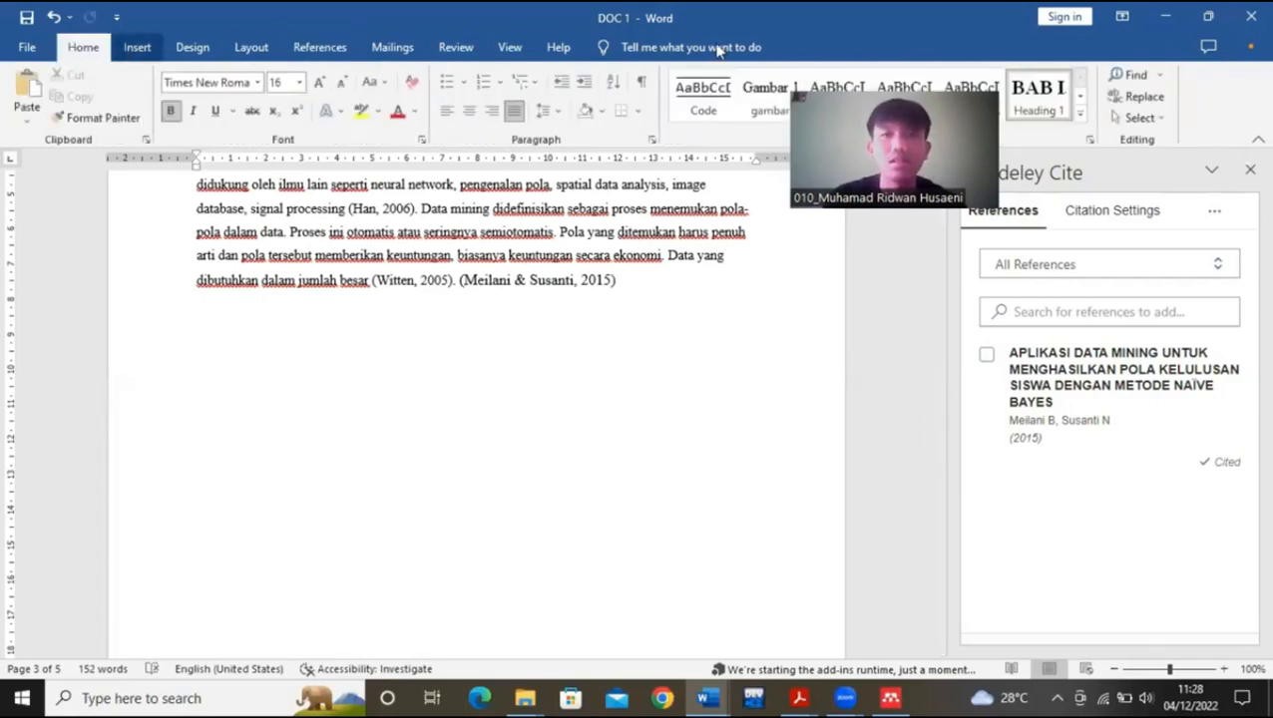
left_click(815, 85)
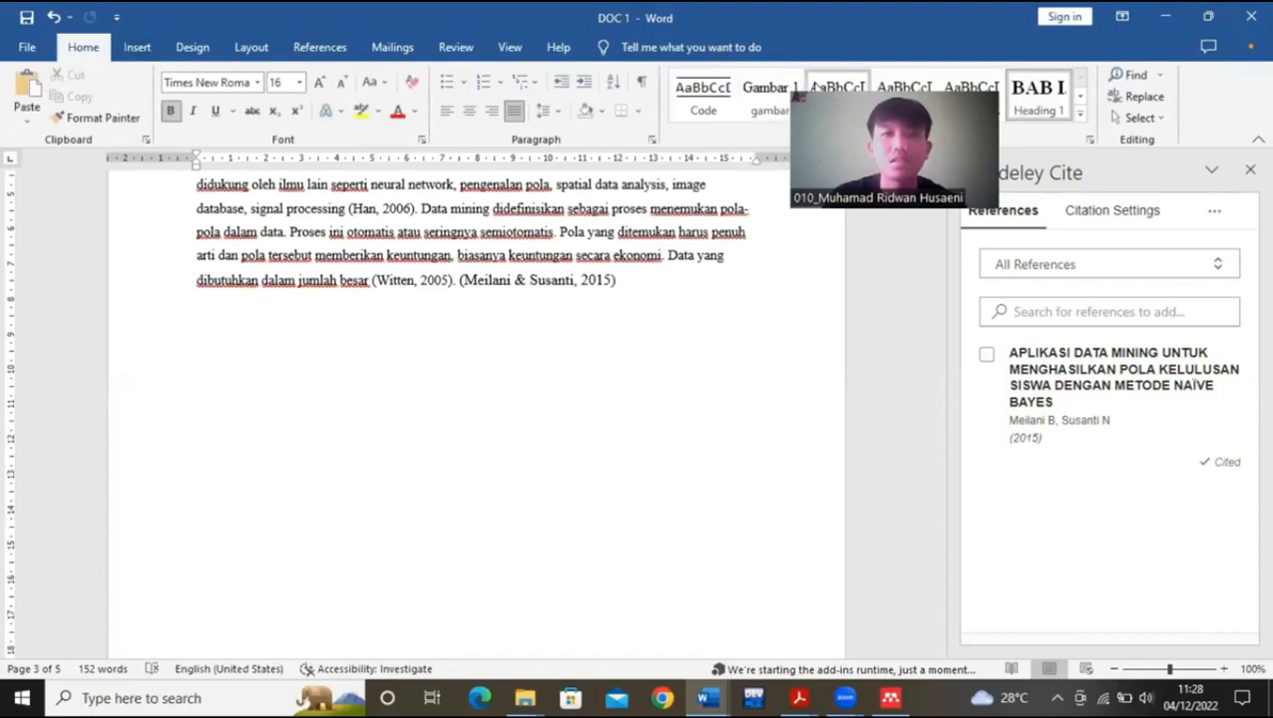
key("Return")
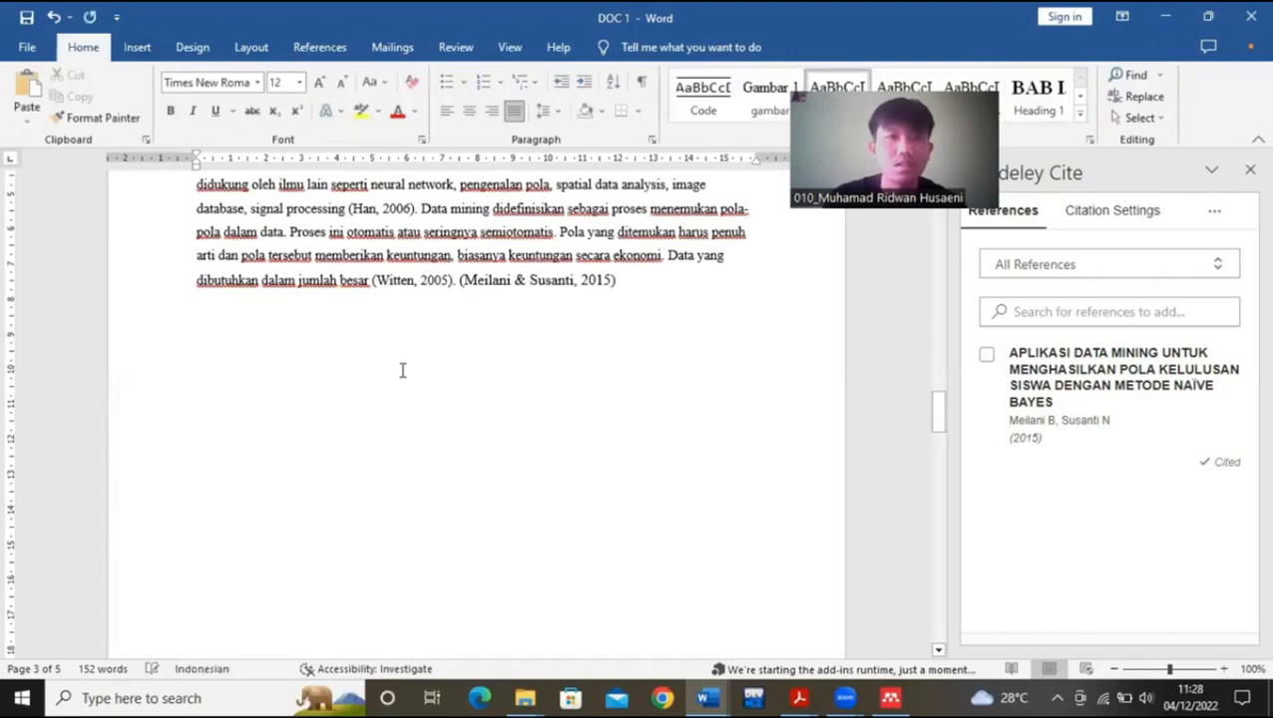
- Switch to Acrobat Reader, copy the "Algoritma apriori adalah" paragraph from page 2 of 41-88-1-SM.pdf, and return to DOC 1 in Word
key("alt+Tab")
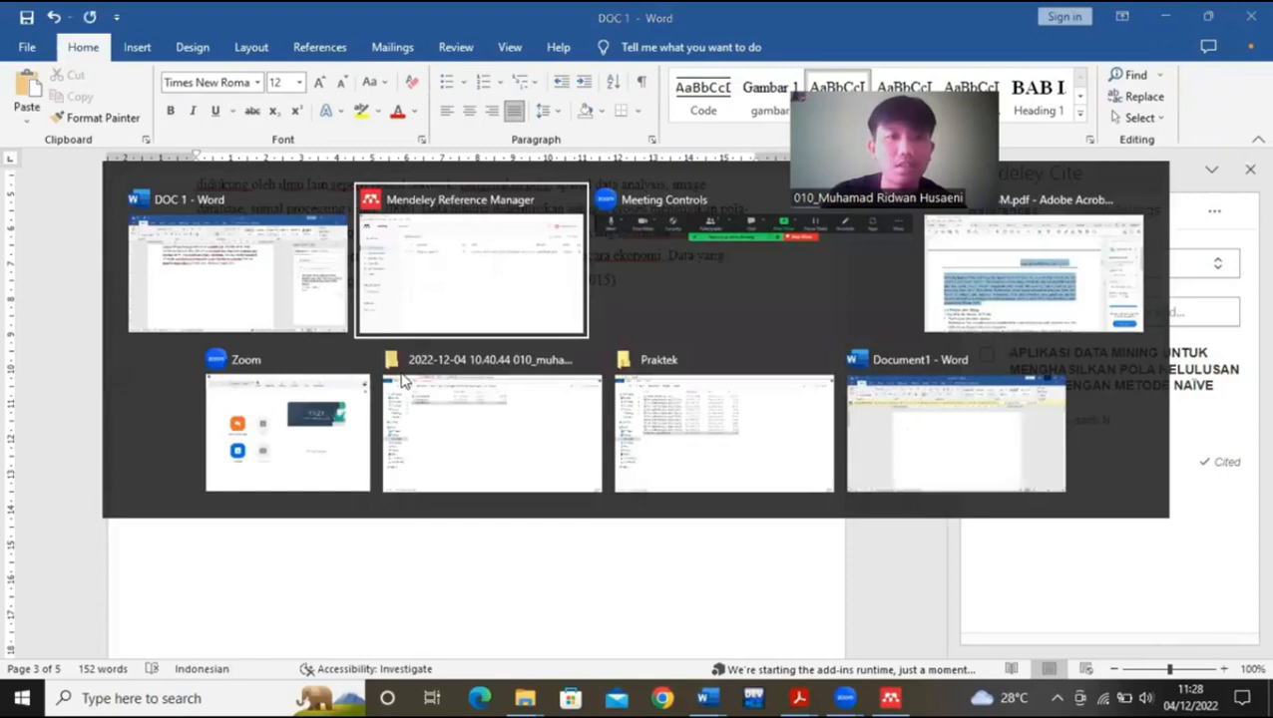
key("alt+Tab")
key("Tab")
key("Tab")
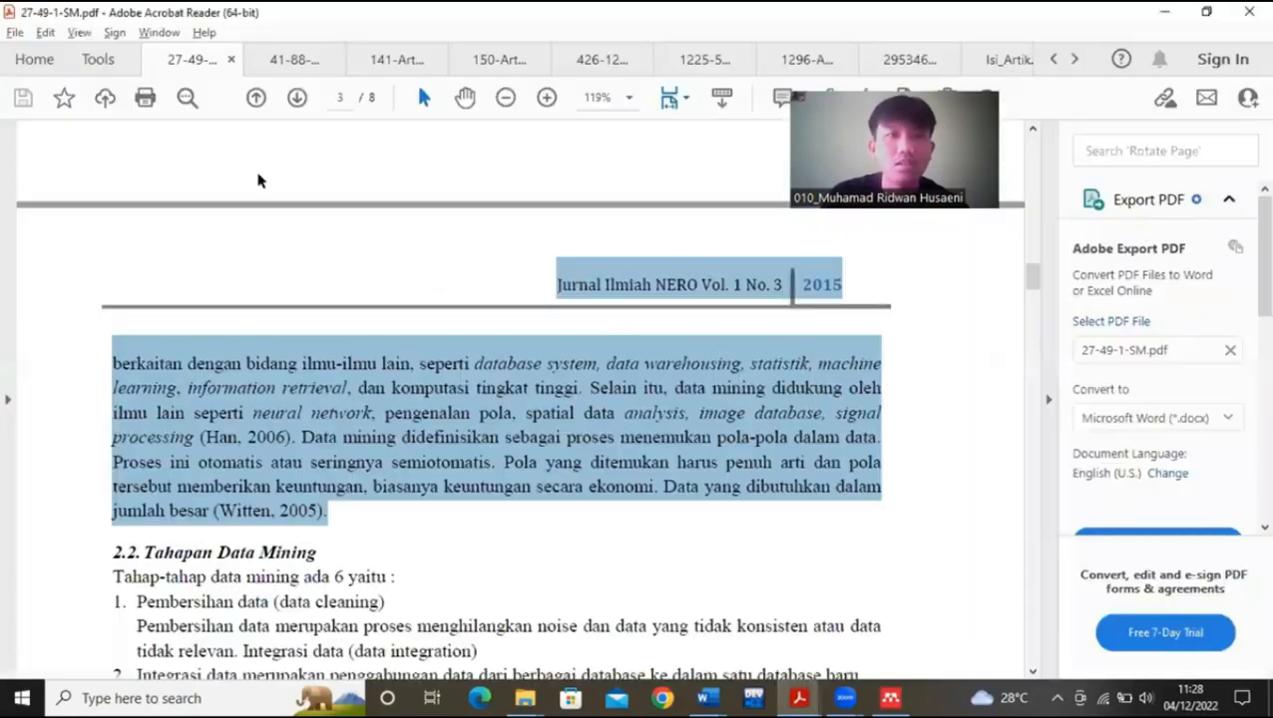
left_click(291, 59)
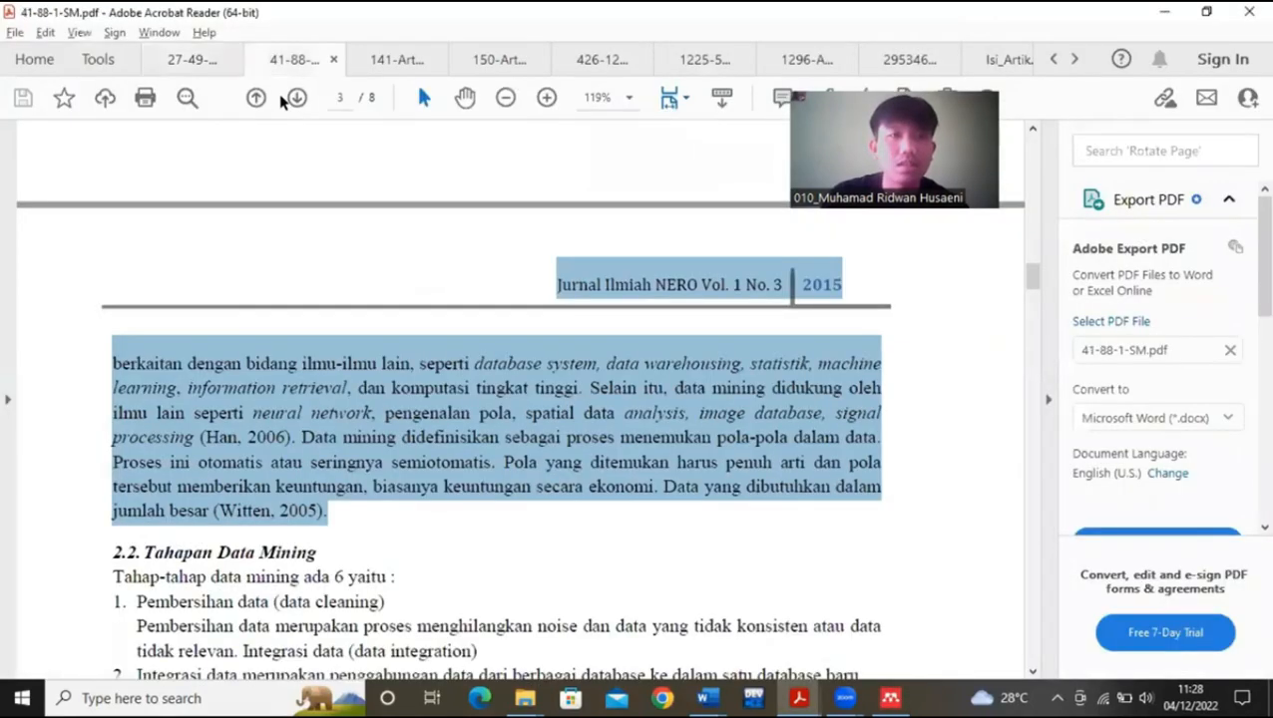
left_click_drag(224, 277, 427, 426)
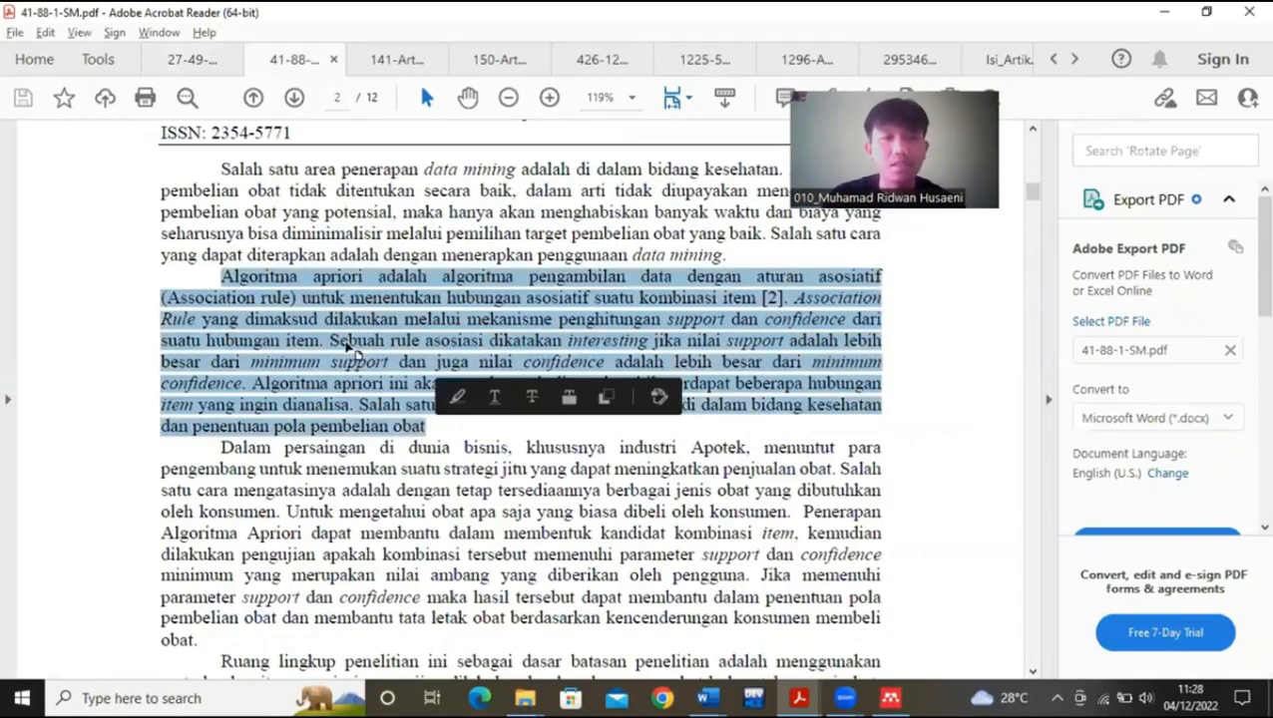
right_click(348, 343)
left_click(386, 365)
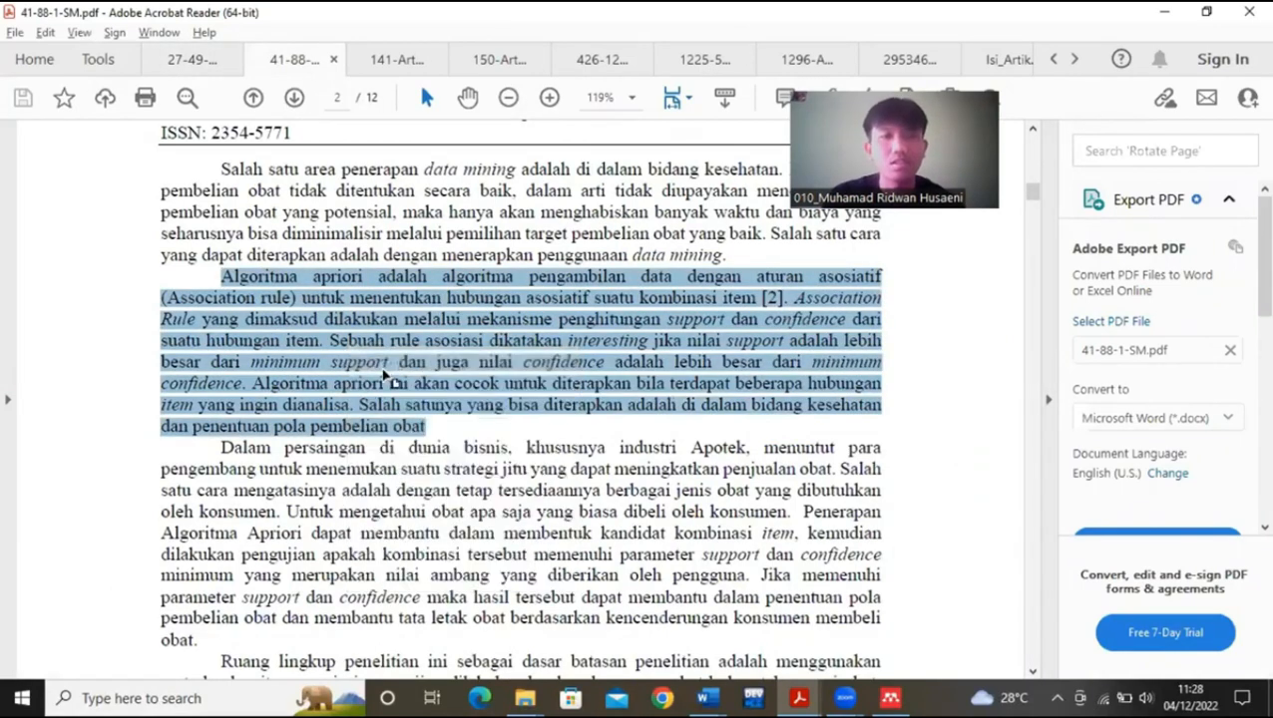
key("alt+Tab")
key("alt+Tab")
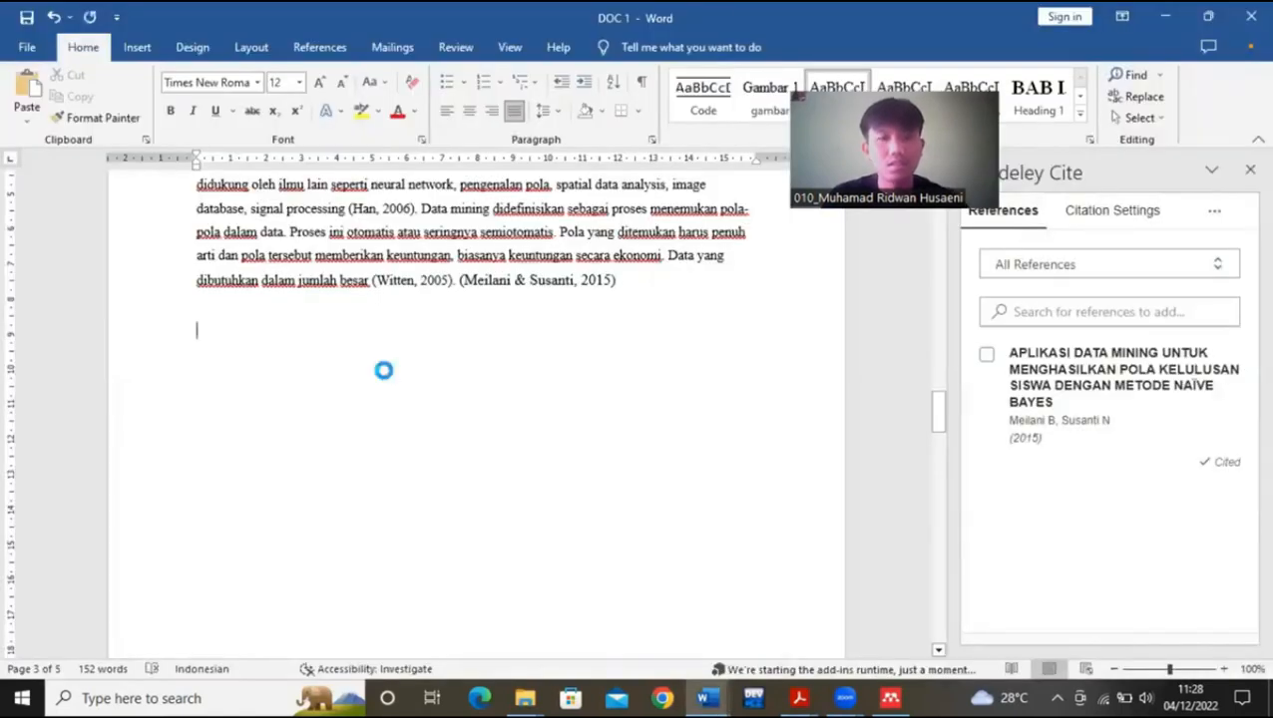
- Paste the copied Apriori paragraph at the empty line, and add 41-88-1-SM from the computer to the Mendeley Reference Manager library
key("ctrl+v")
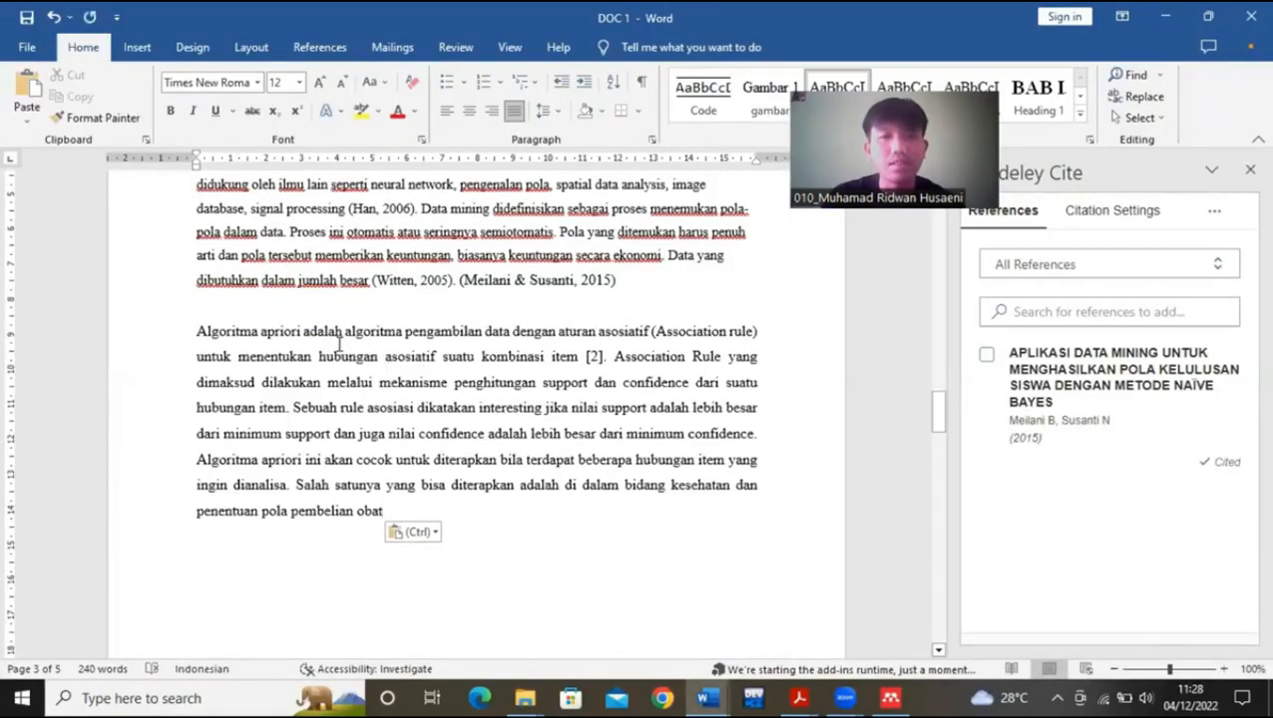
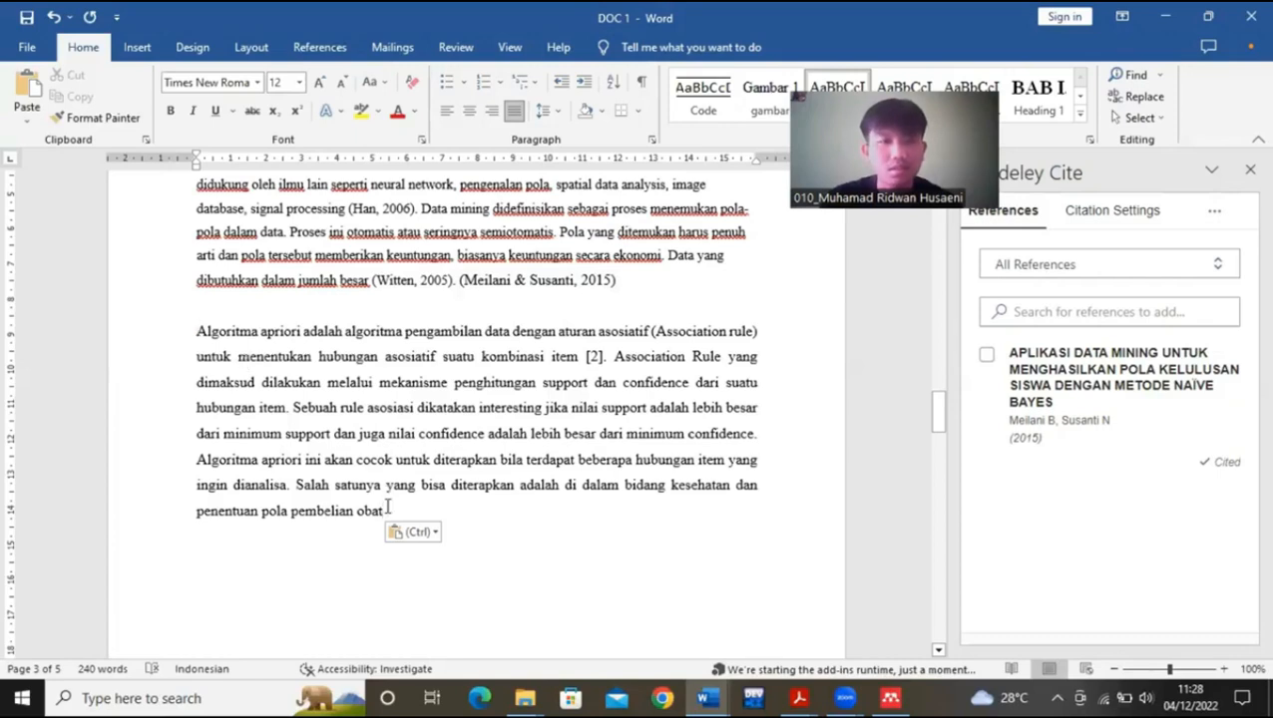
left_click(890, 698)
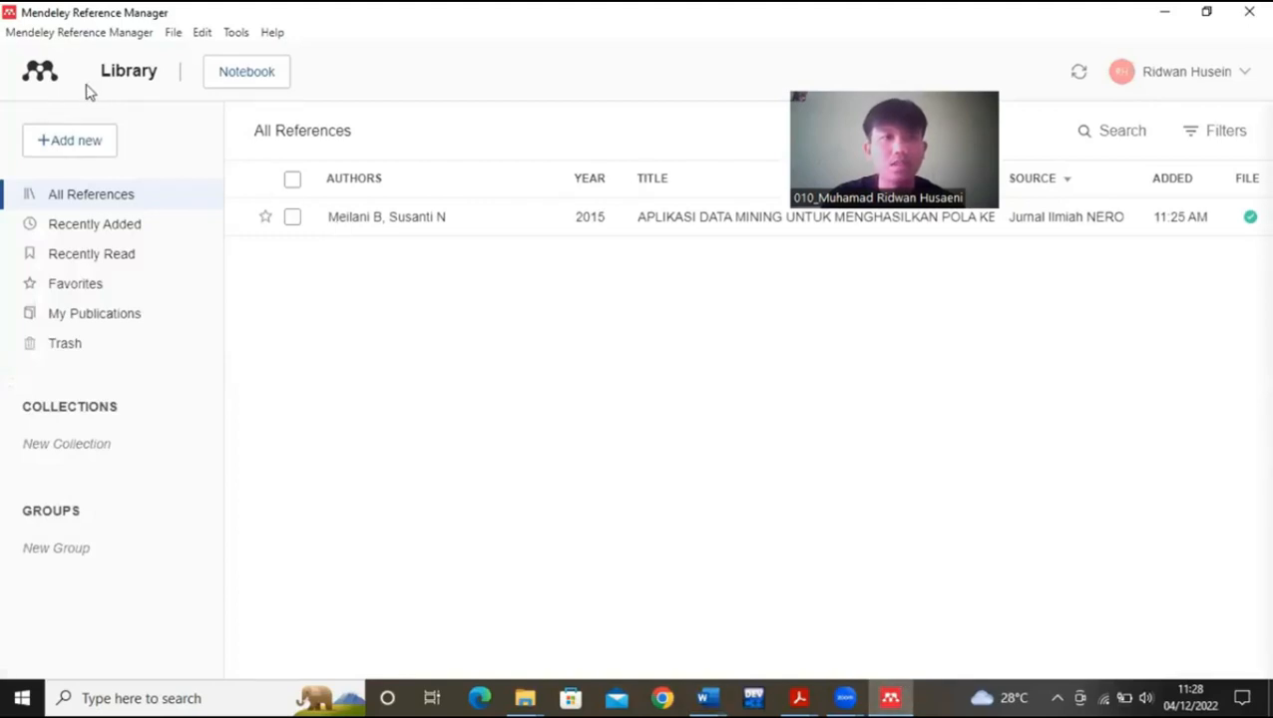
left_click(62, 141)
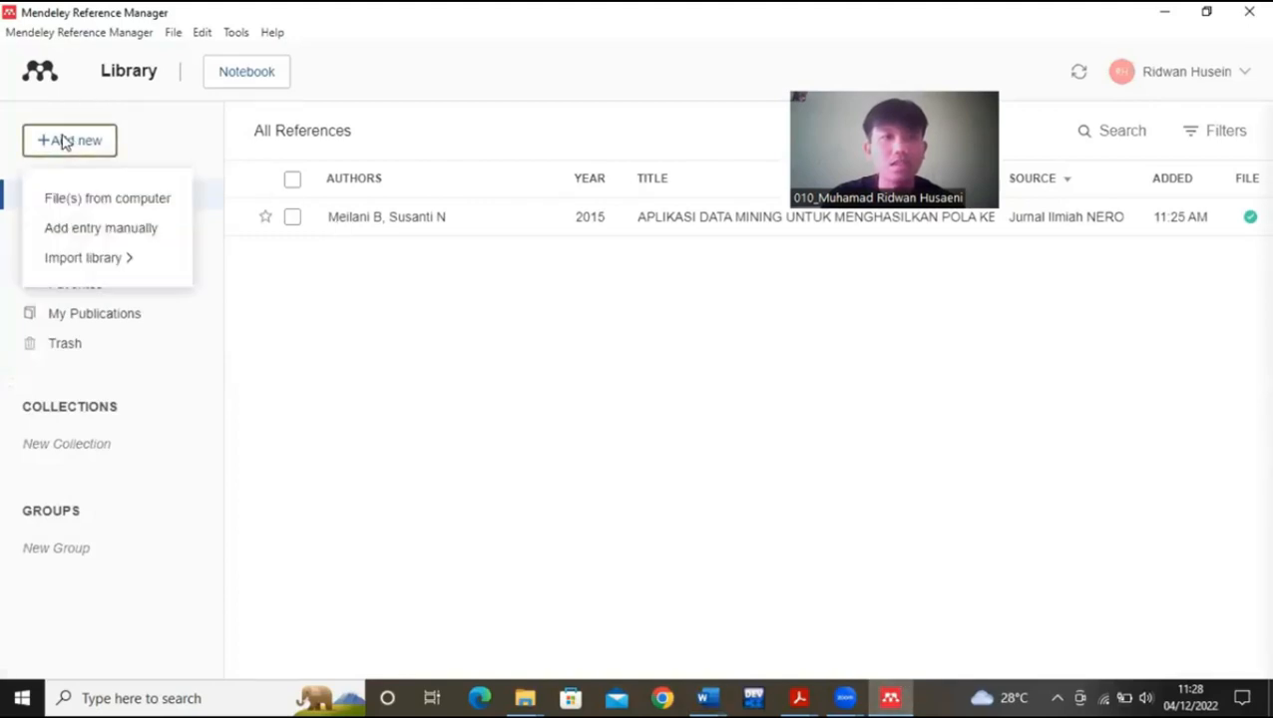
left_click(77, 208)
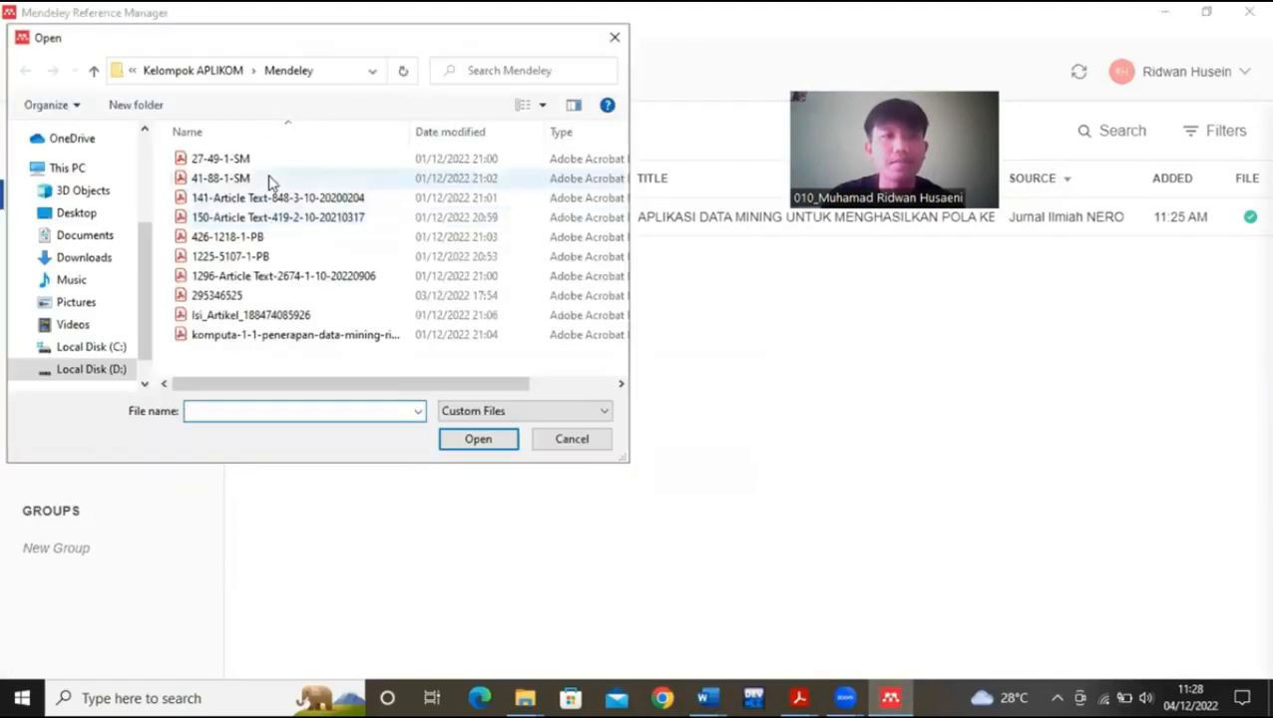
left_click(267, 183)
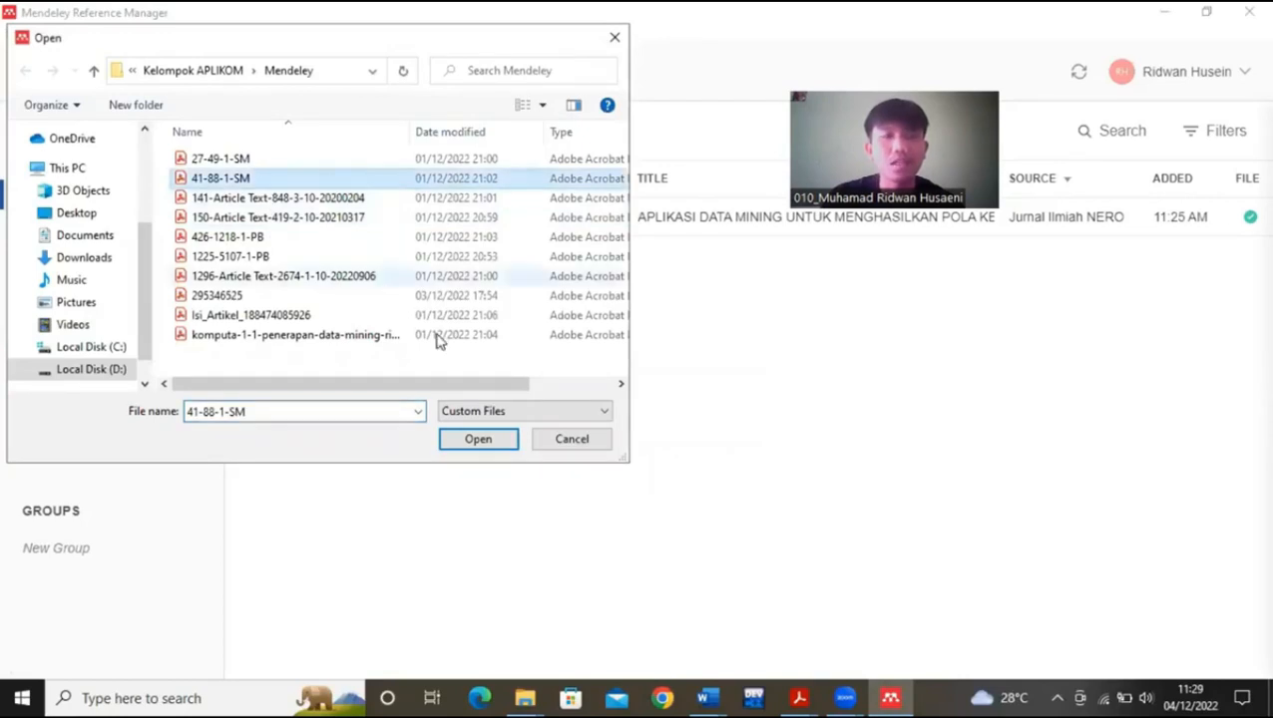
left_click(476, 439)
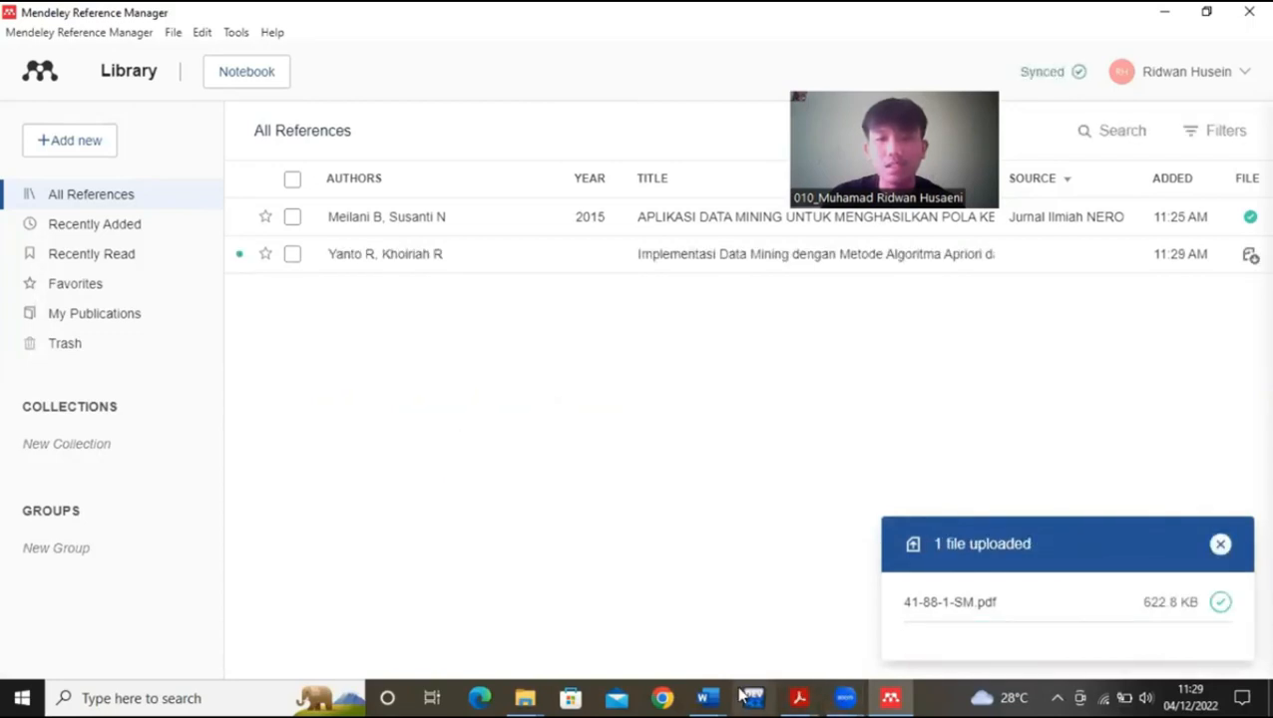
- Return to DOC 1, update Mendeley Cite from the library, and cite "Implementasi Data Mining dengan Metode Algoritma Apriori dalam Menentukan Pola Pembelian Obat" after the pasted paragraph
mouse_move(706, 698)
left_click(759, 636)
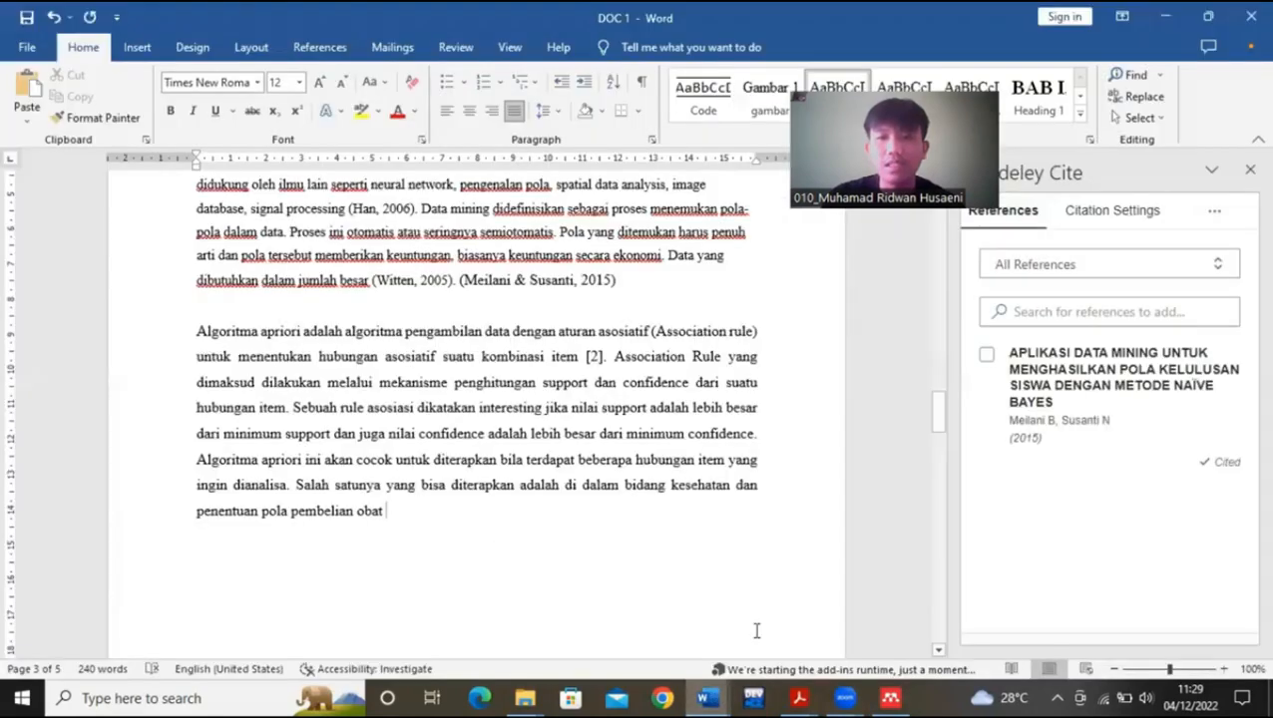
left_click(1217, 214)
left_click(1198, 272)
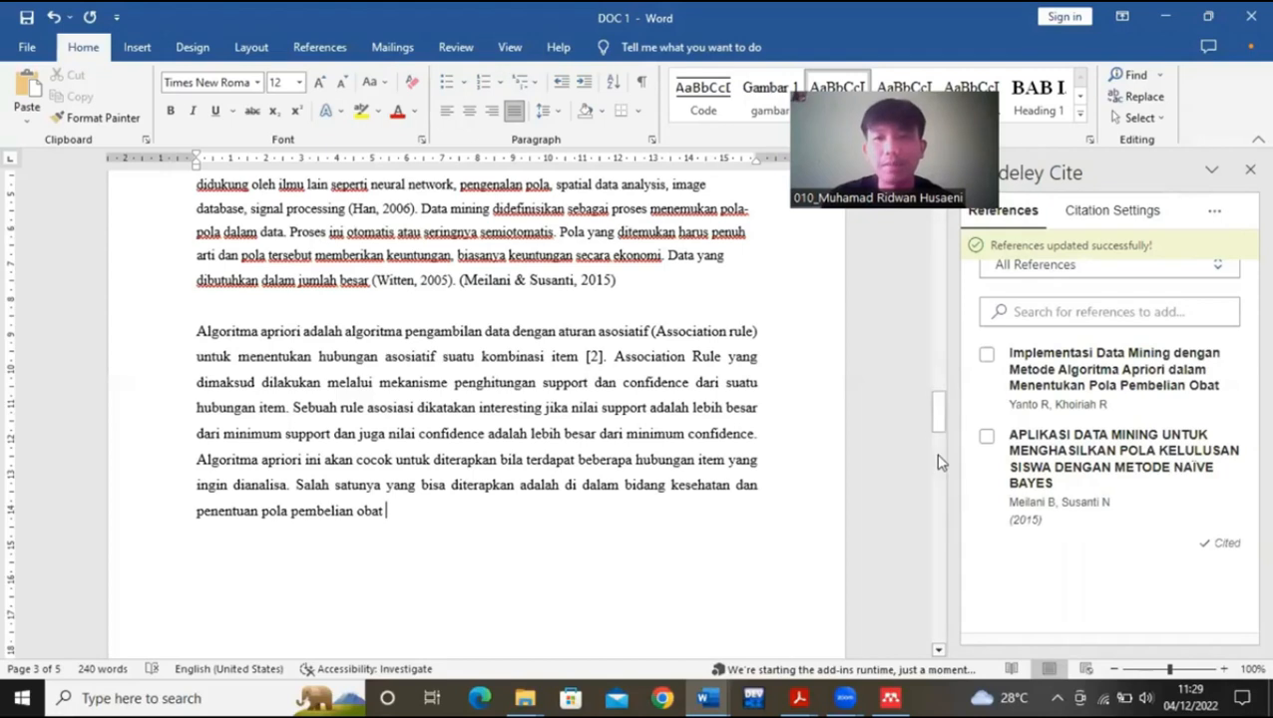
left_click(985, 356)
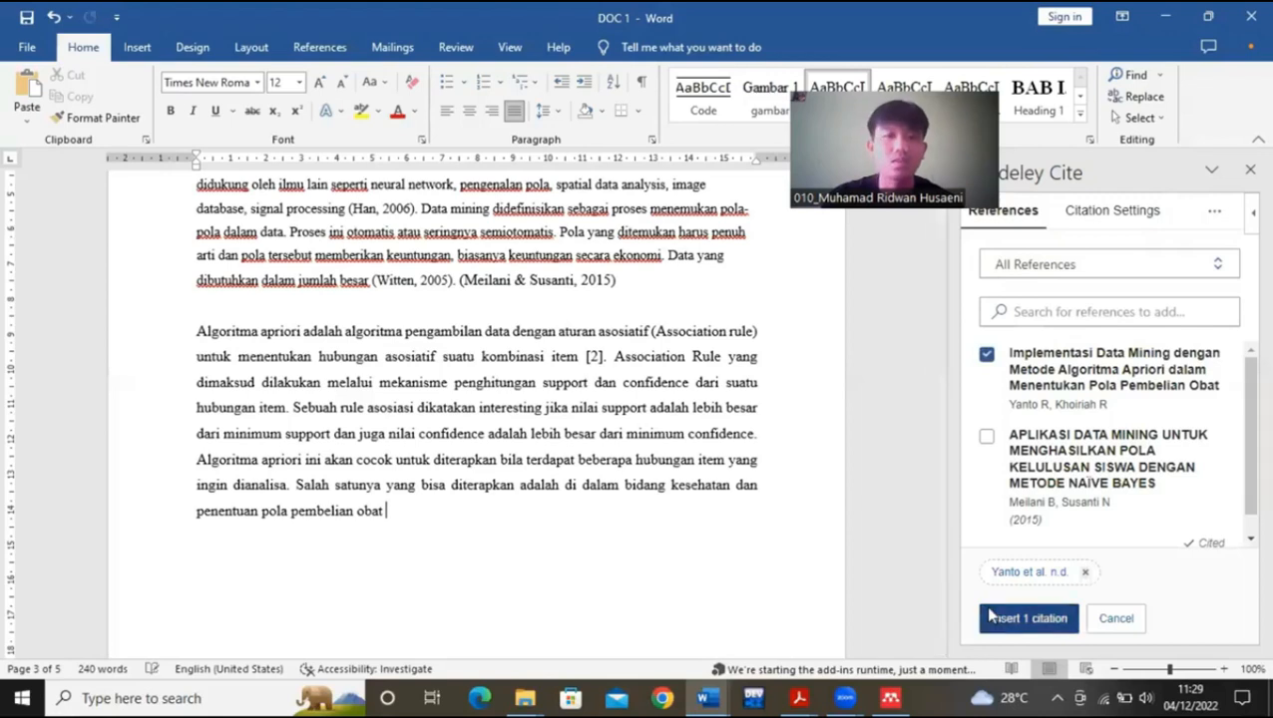
left_click(1028, 618)
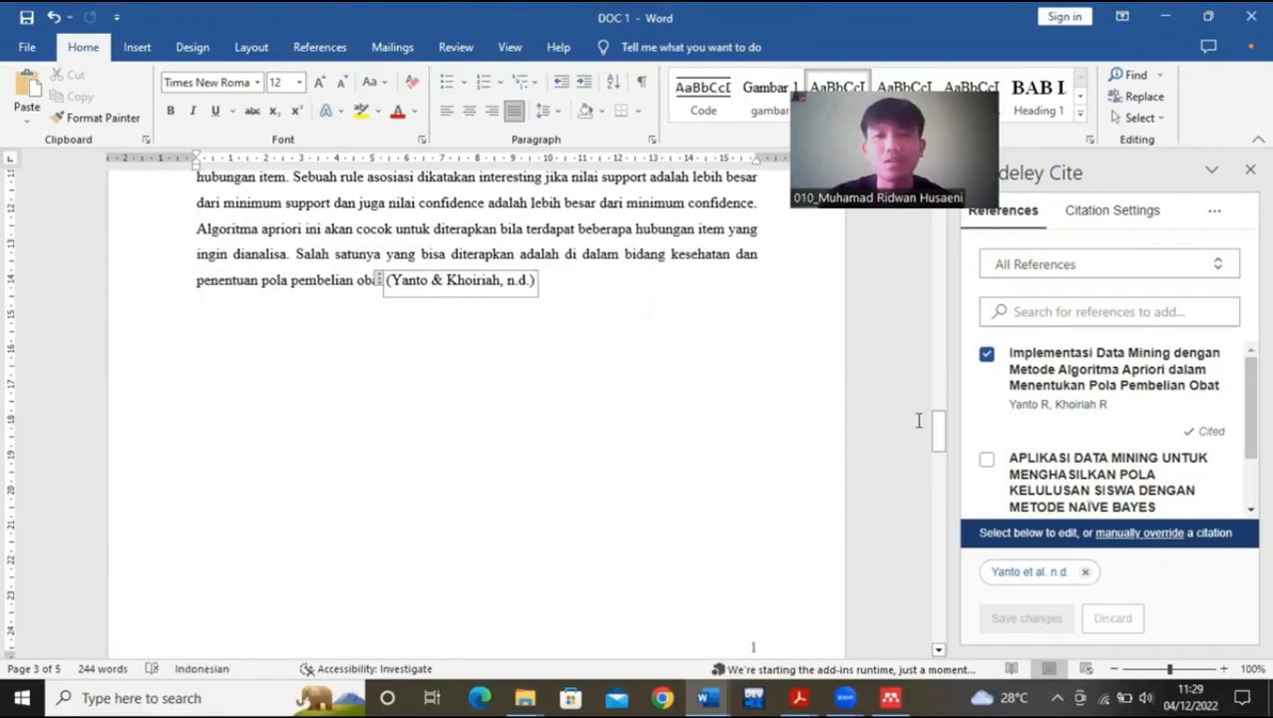
- Insert the Mendeley bibliography below the BAB II. DAFTAR PUSTAKA heading
left_click_drag(941, 432, 940, 491)
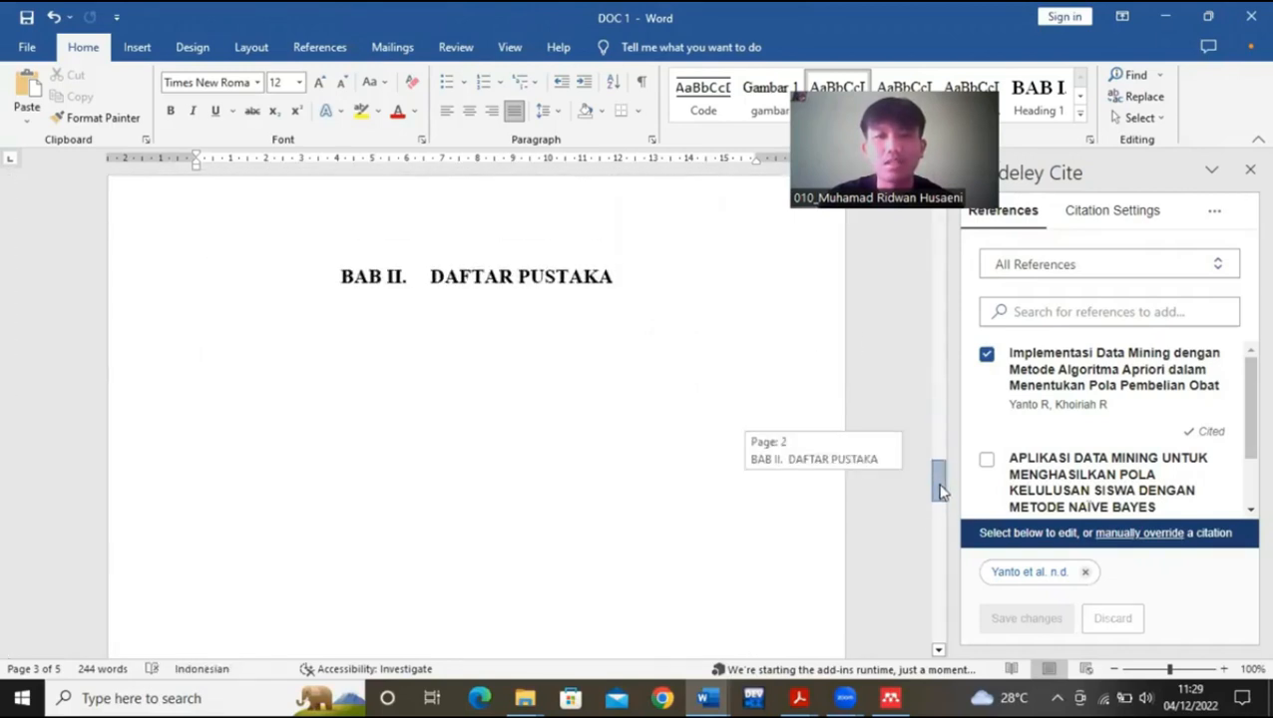
left_click(636, 312)
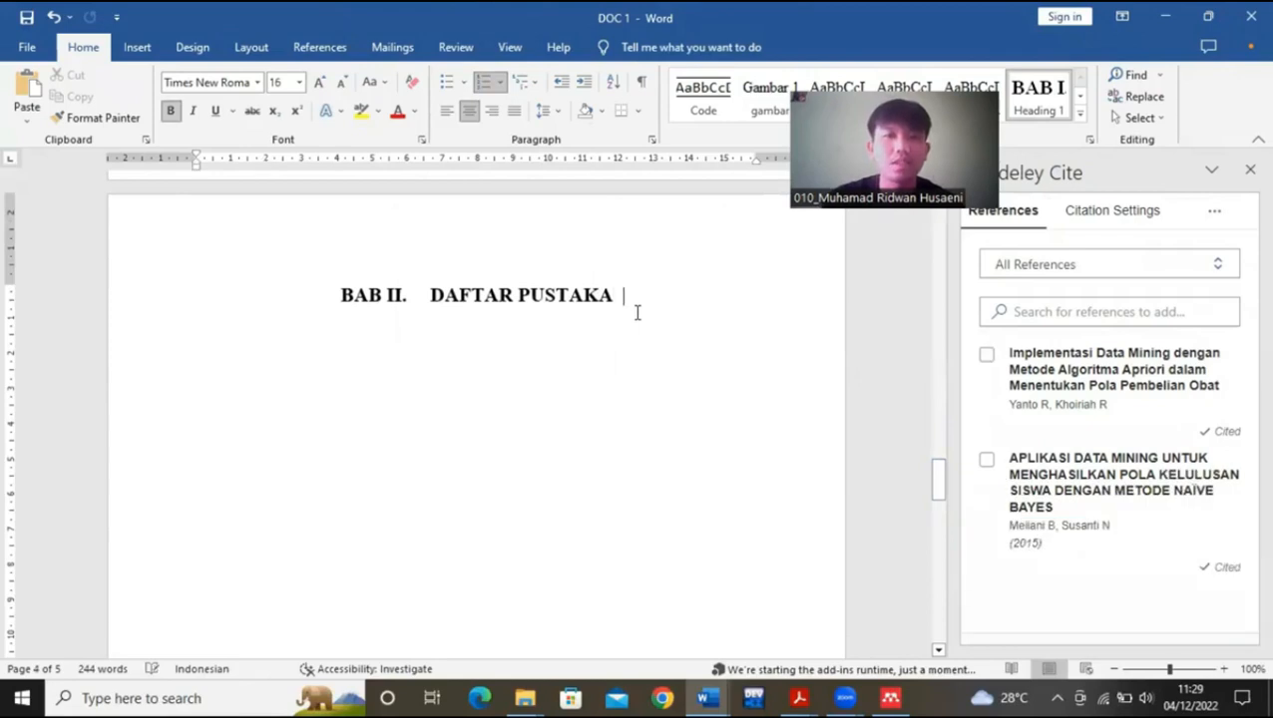
key("ctrl+z")
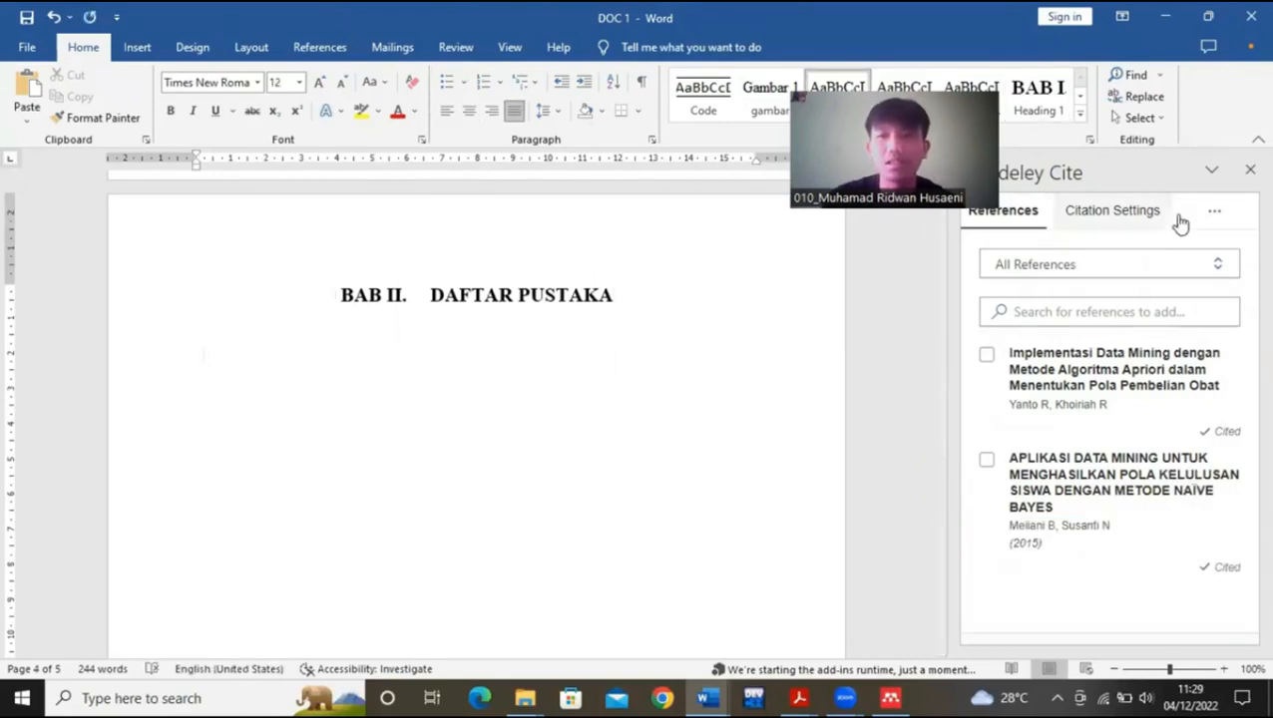
left_click(1214, 211)
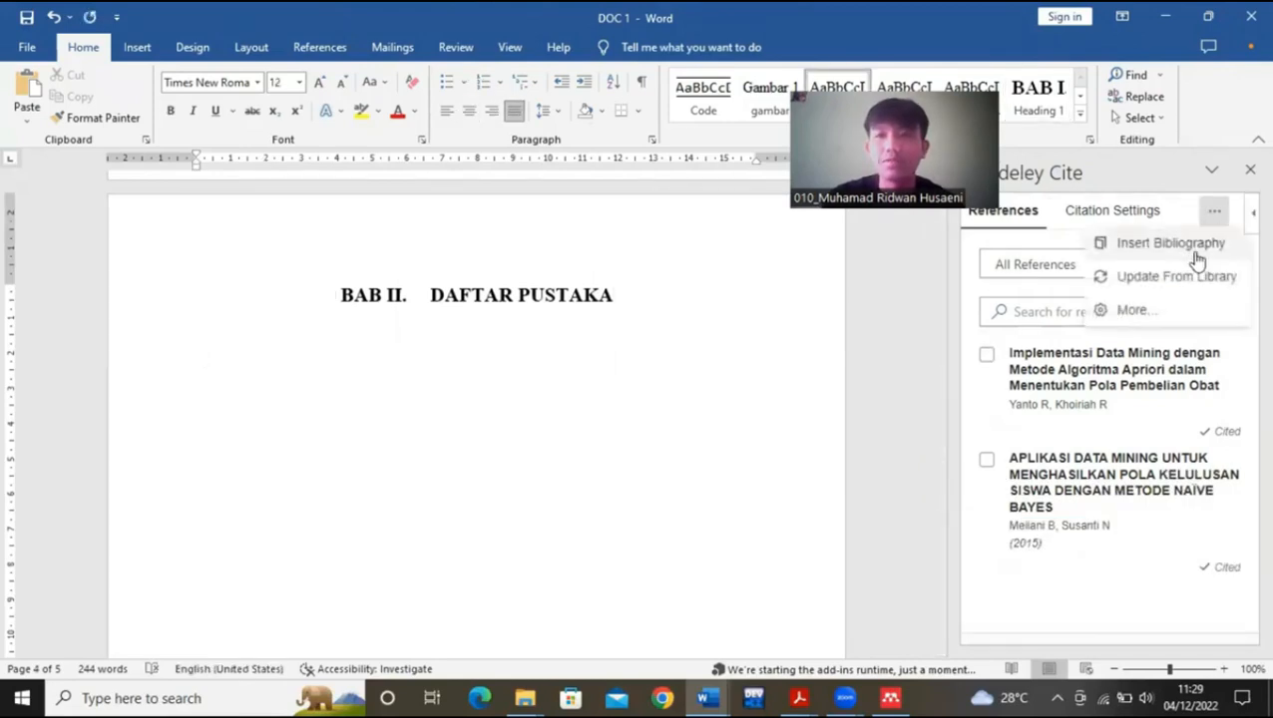
left_click(1197, 257)
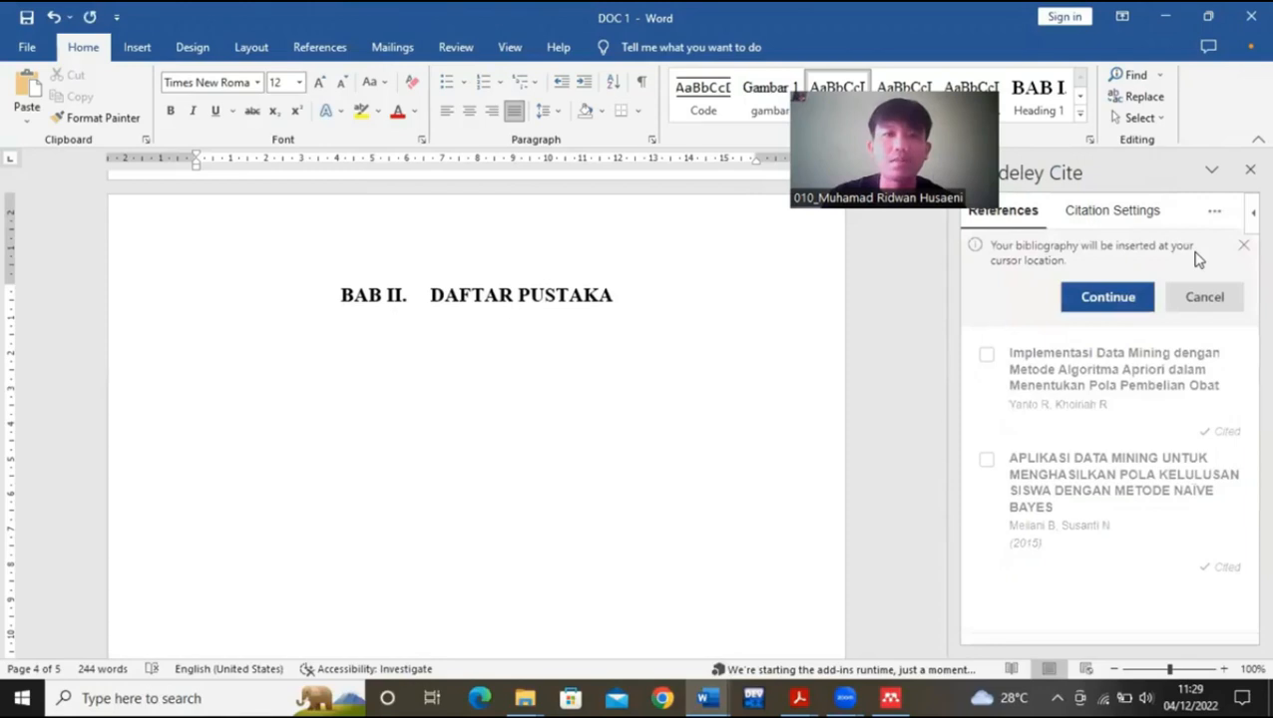
left_click(1134, 297)
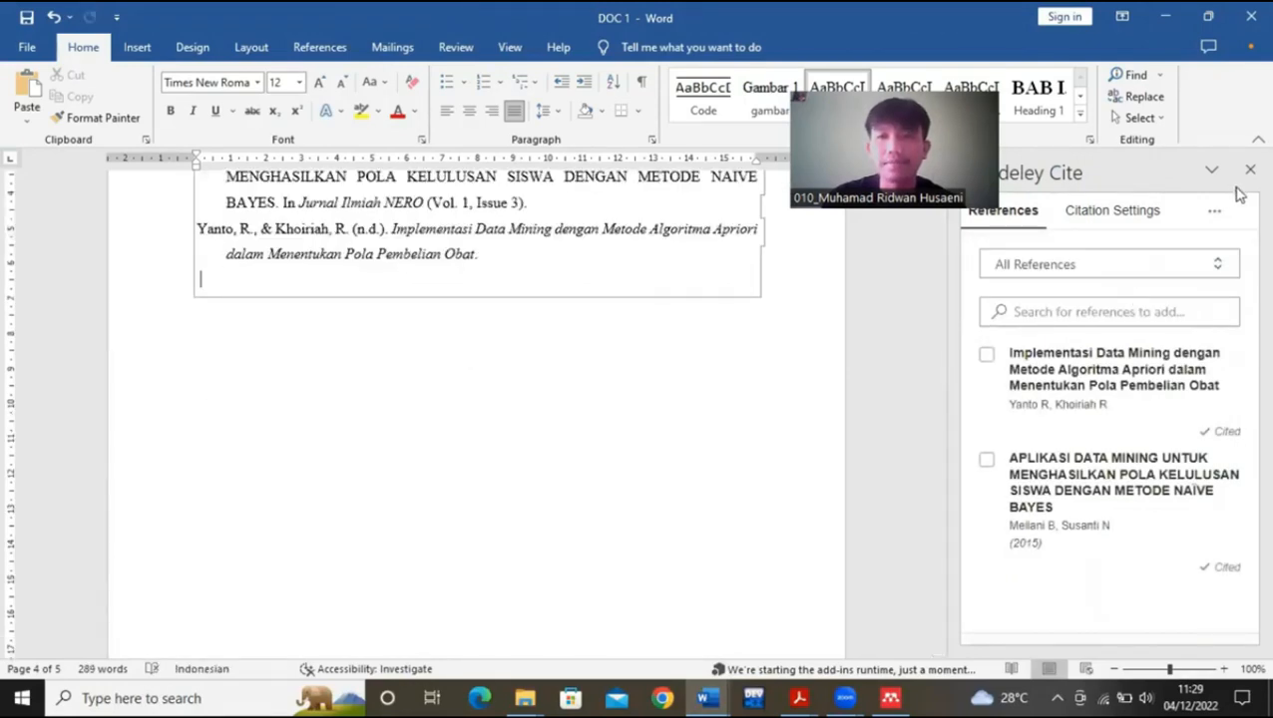
left_click_drag(935, 499, 935, 481)
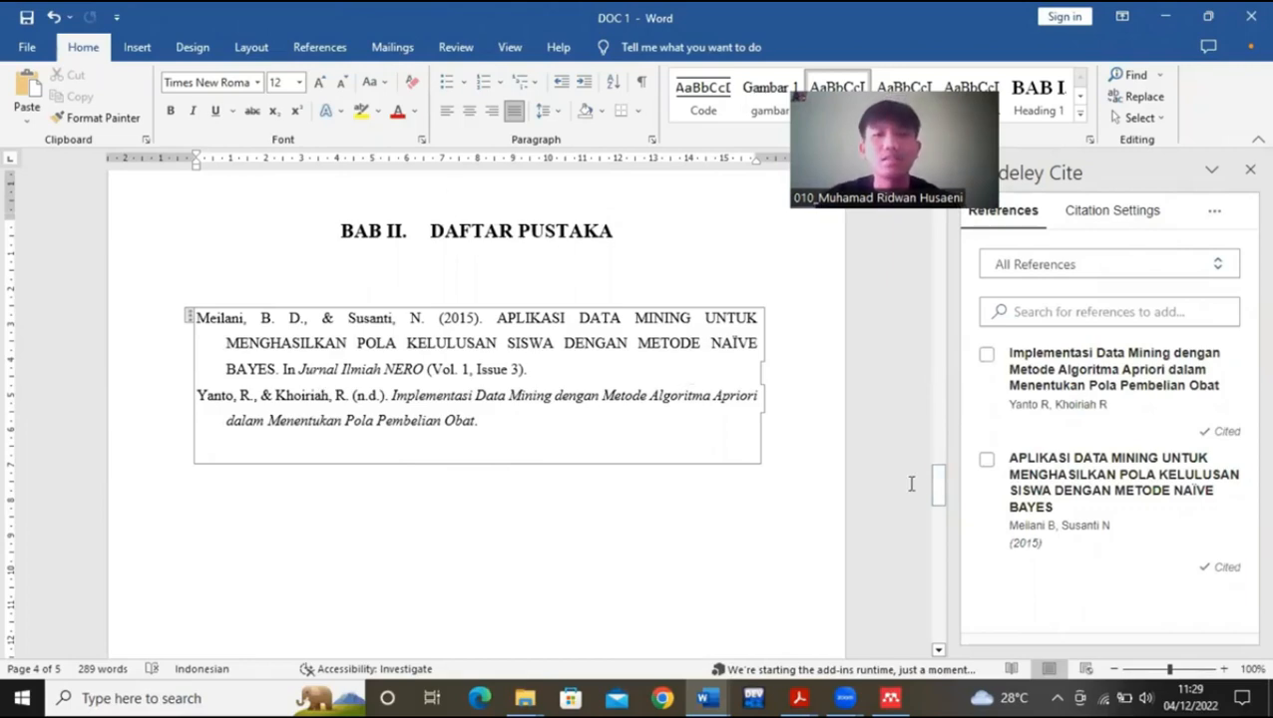
mouse_move(936, 494)
left_mouse_down()
mouse_move(941, 418)
mouse_move(938, 499)
left_mouse_up()
mouse_move(893, 699)
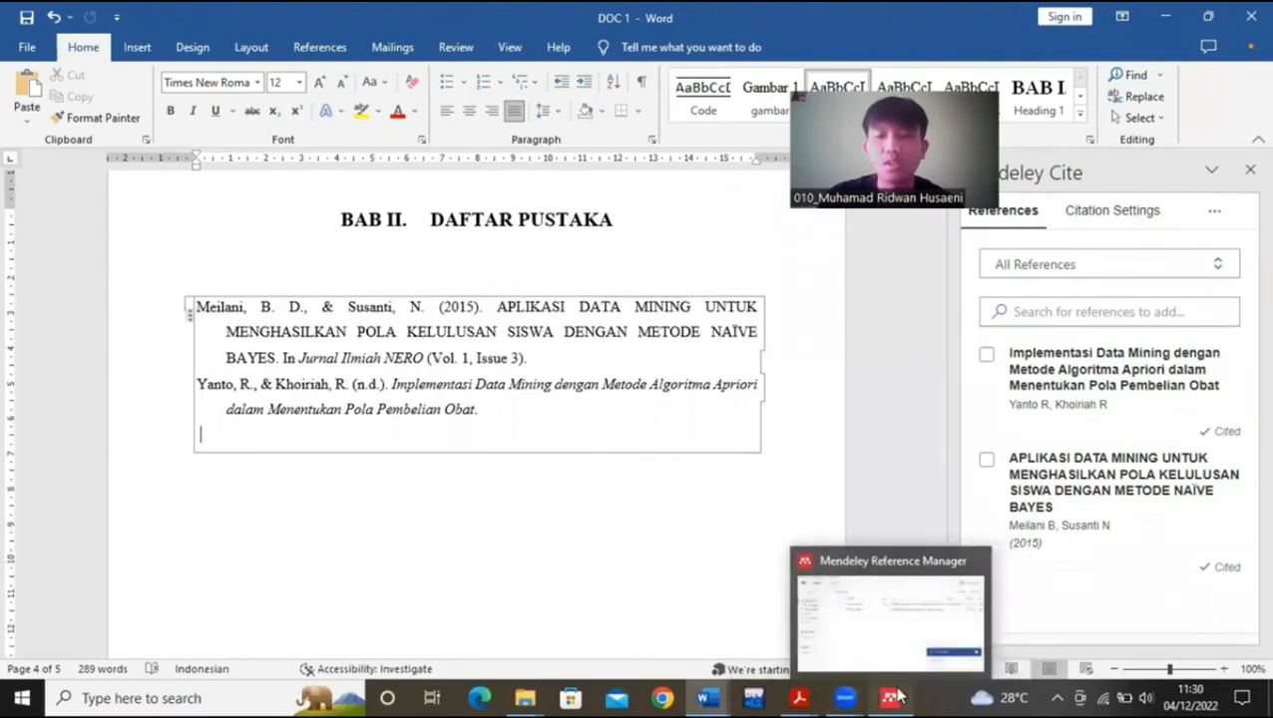
left_click(882, 611)
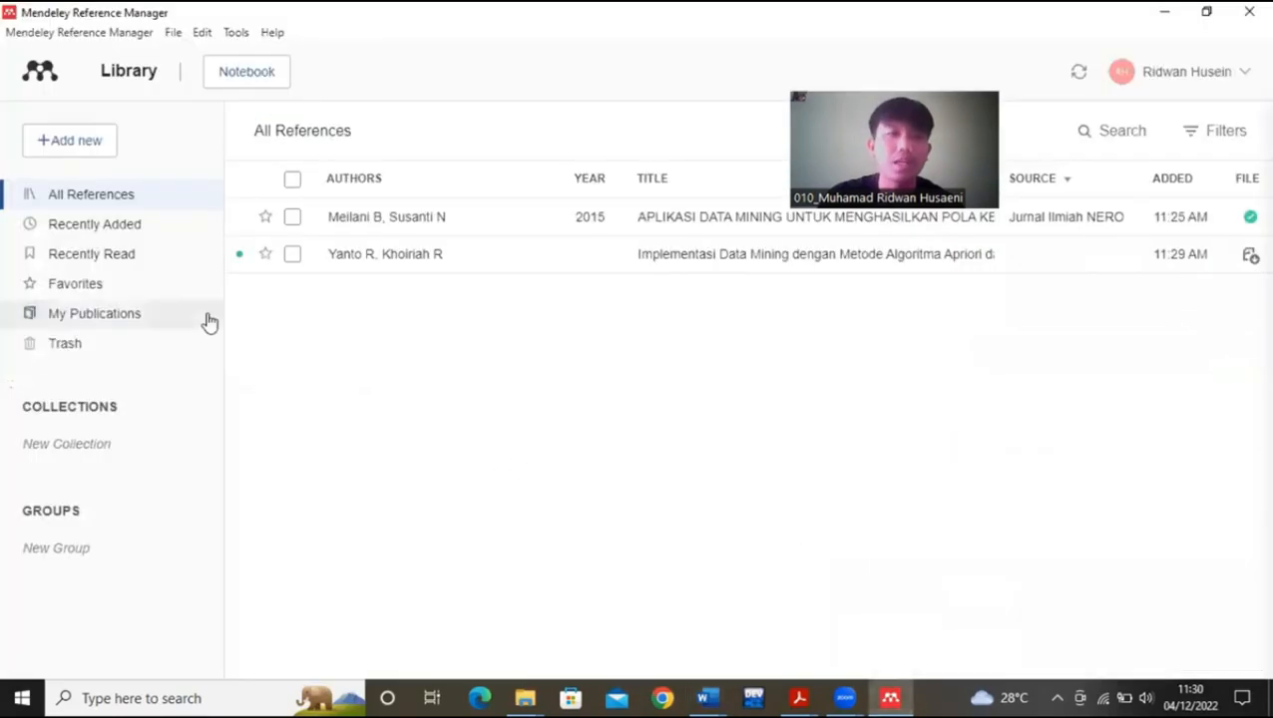
left_click(57, 144)
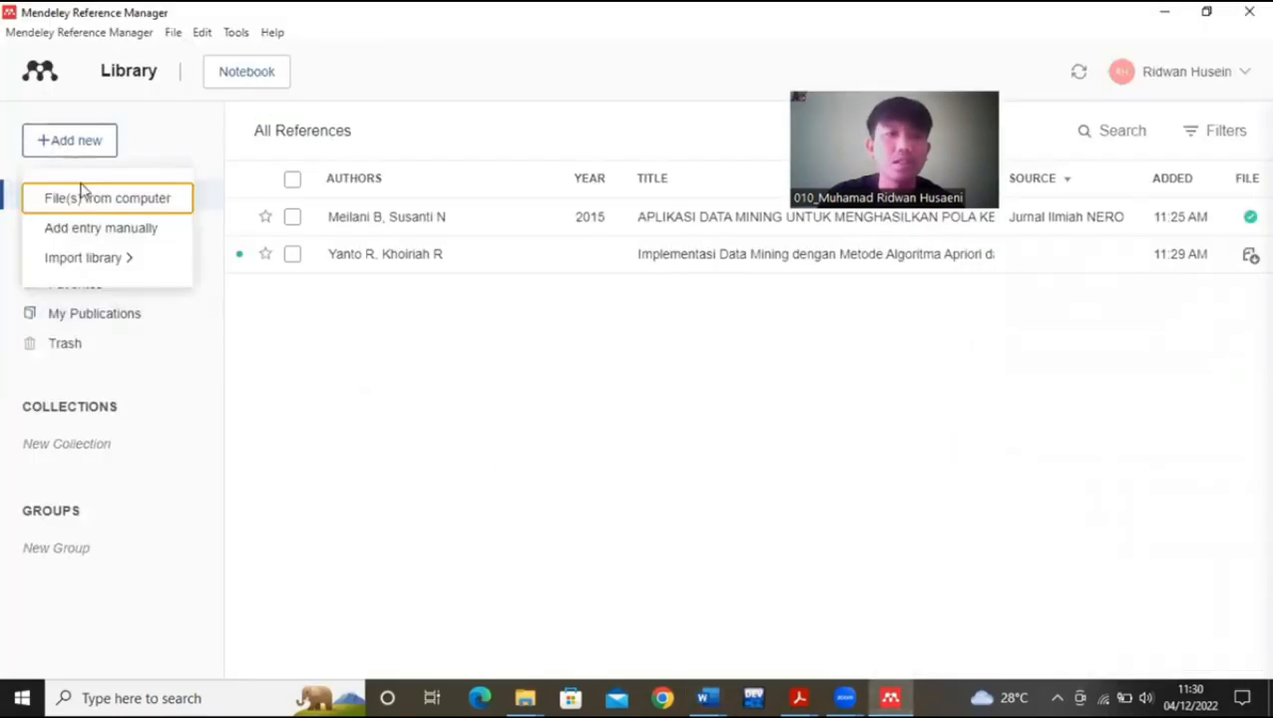
left_click(87, 196)
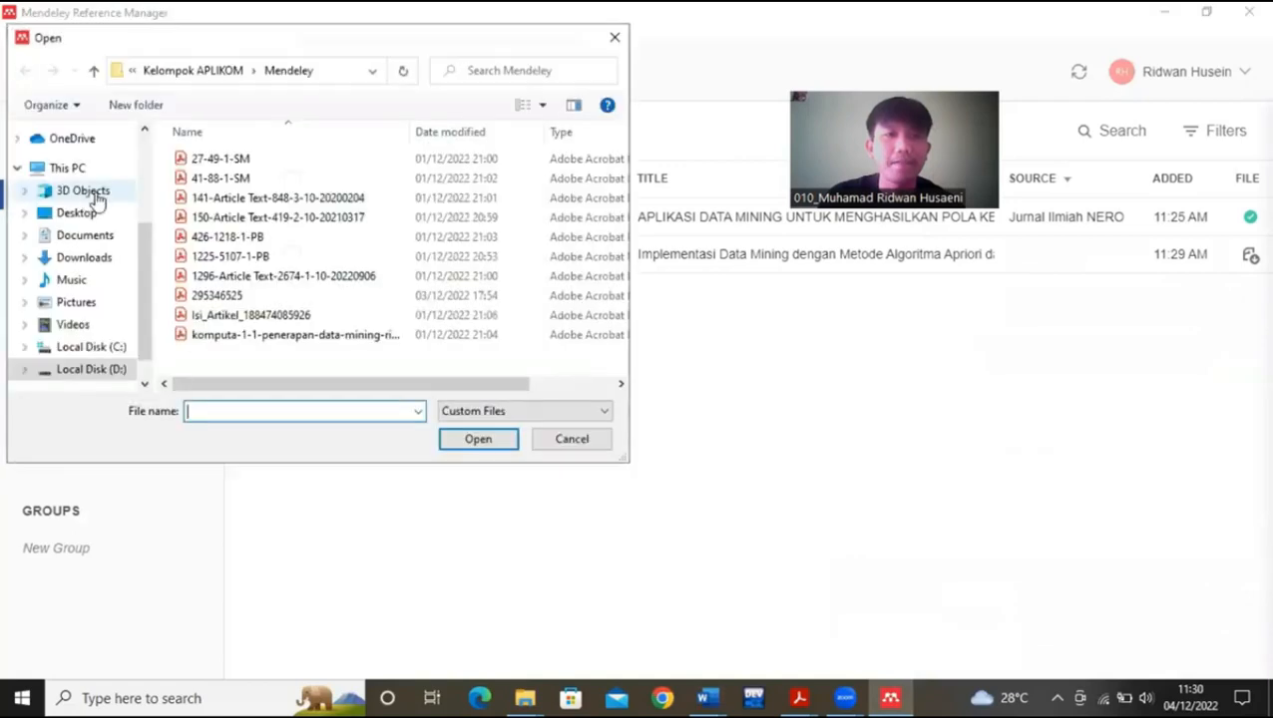
left_click(218, 200)
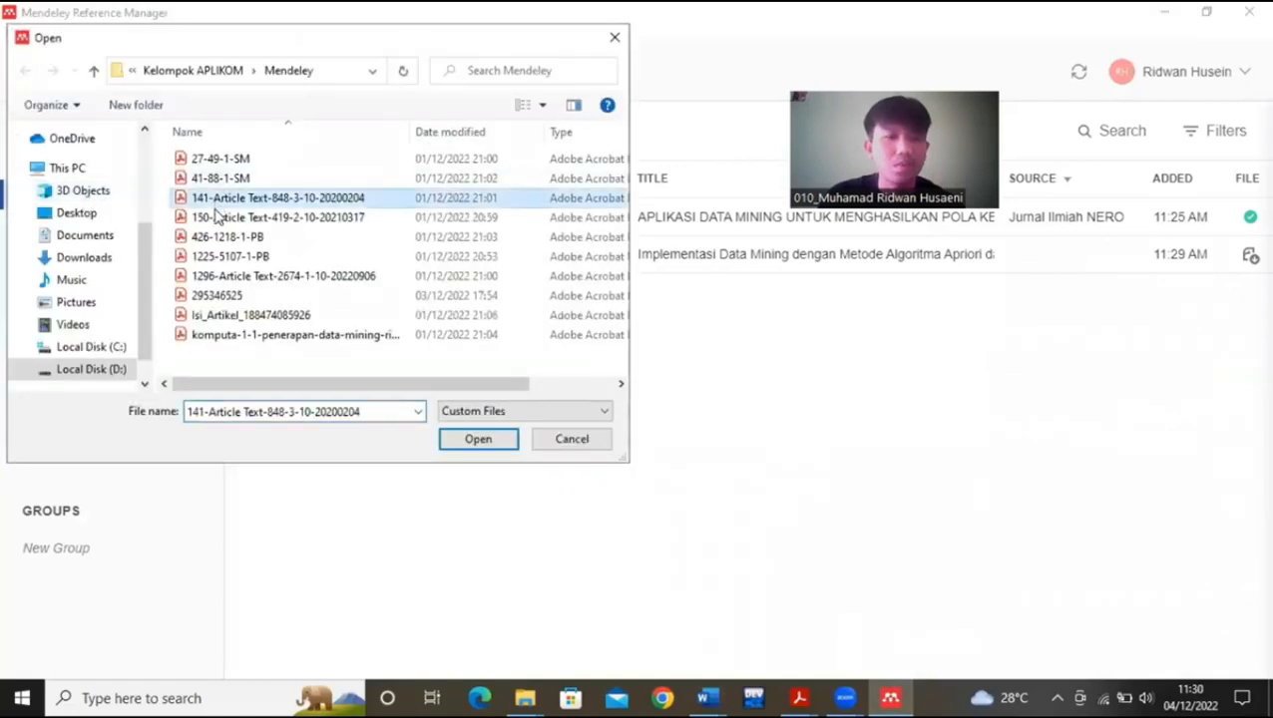
left_click(247, 337, "shift")
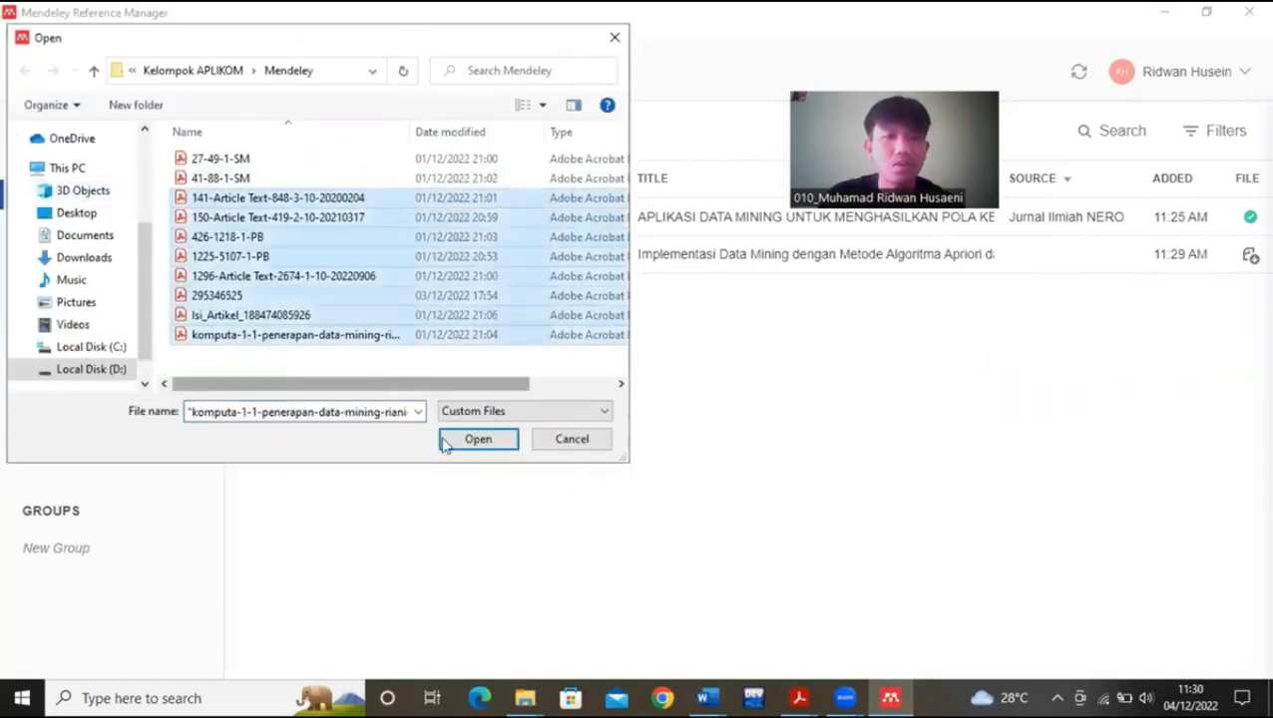
left_click(477, 440)
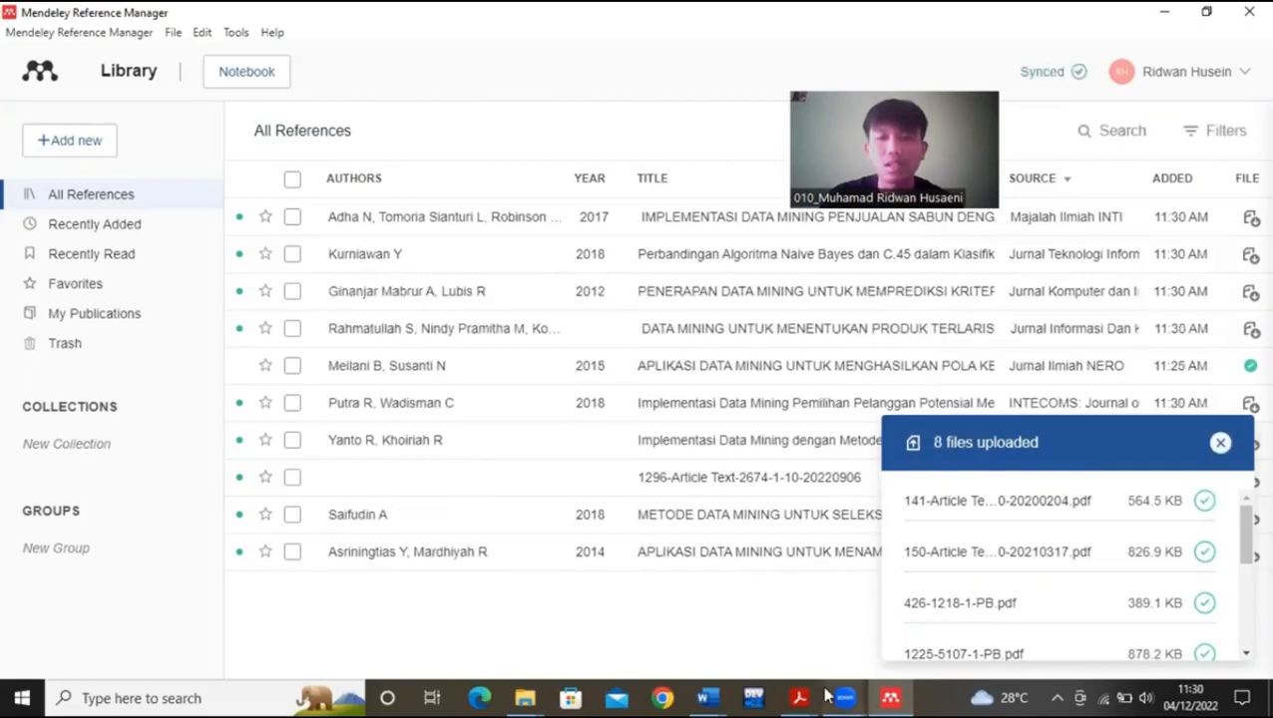
- Return to DOC 1 in Word and update Mendeley Cite's references from the library
mouse_move(715, 696)
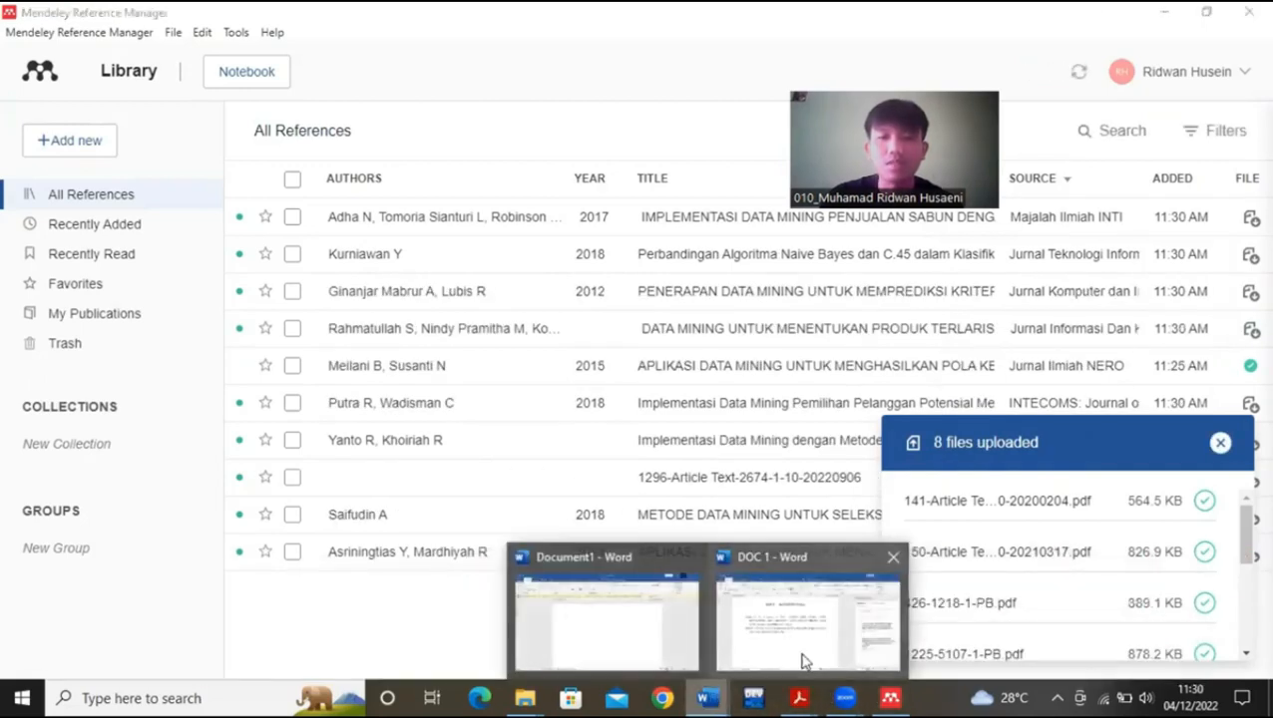
left_click(804, 660)
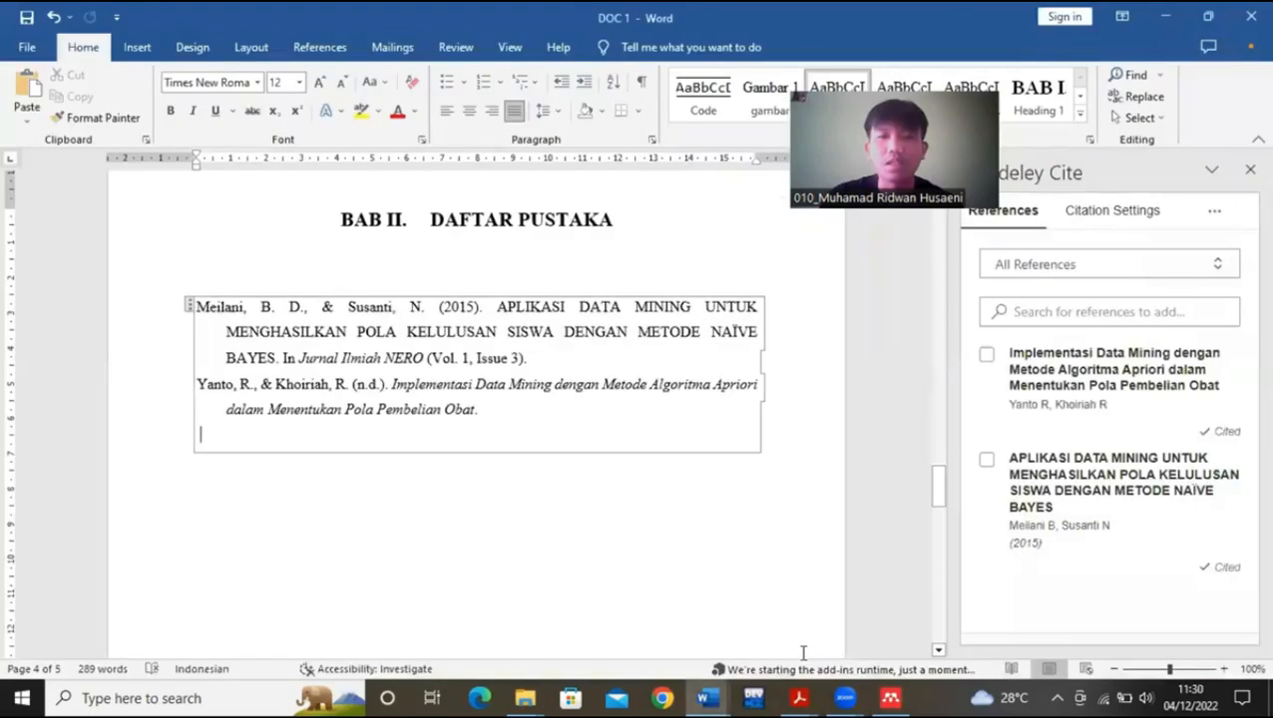
left_click(1215, 214)
left_click(1177, 277)
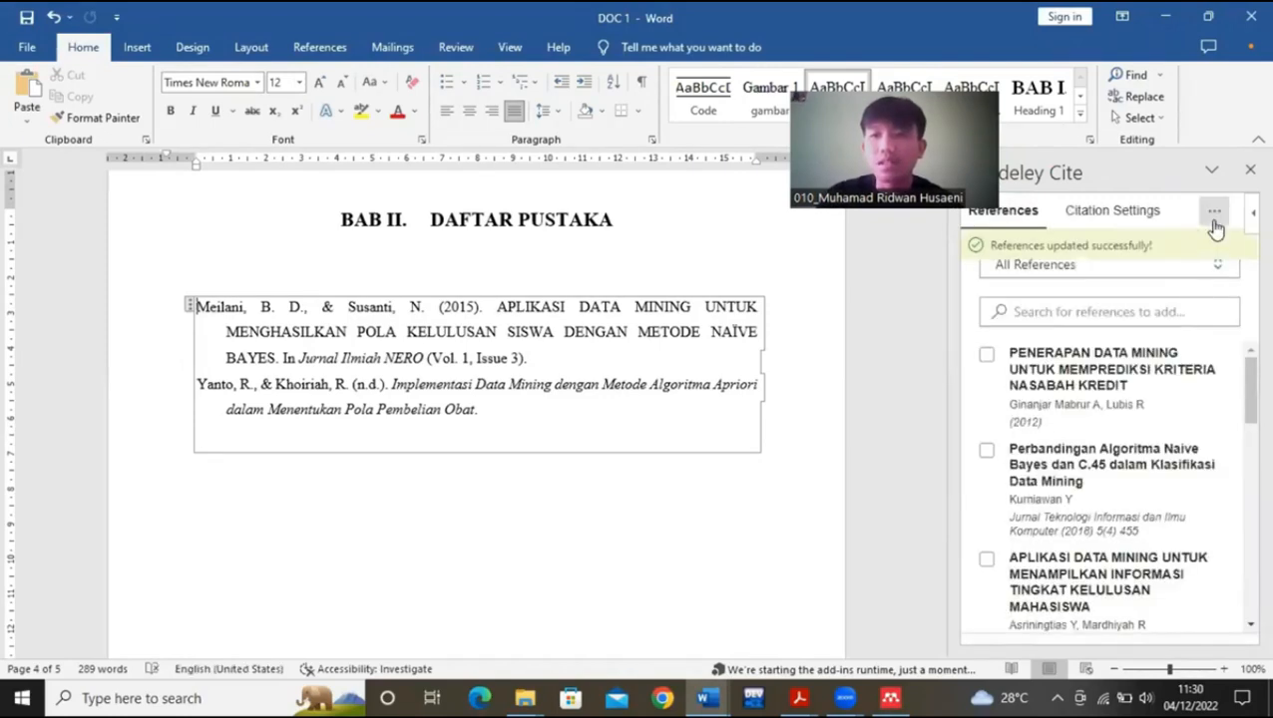
- Try to insert a new Mendeley bibliography at the existing one under BAB II. DAFTAR PUSTAKA
left_click(1214, 222)
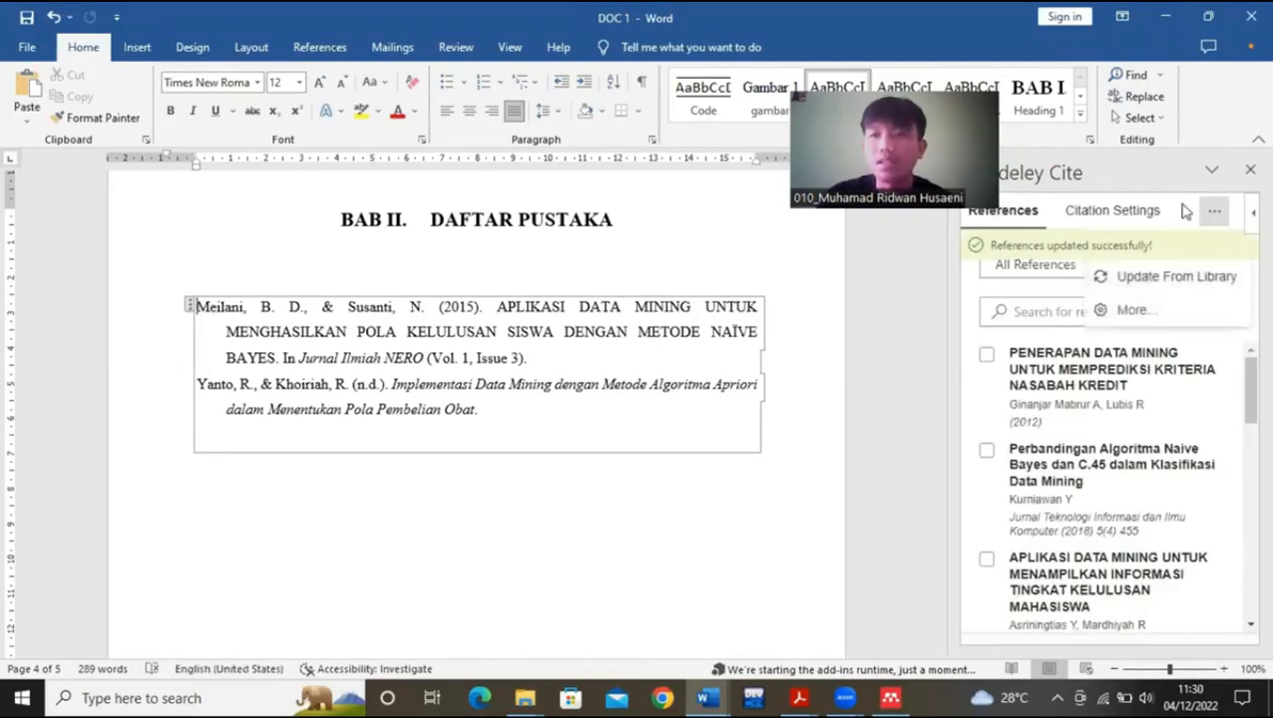
left_click(1132, 211)
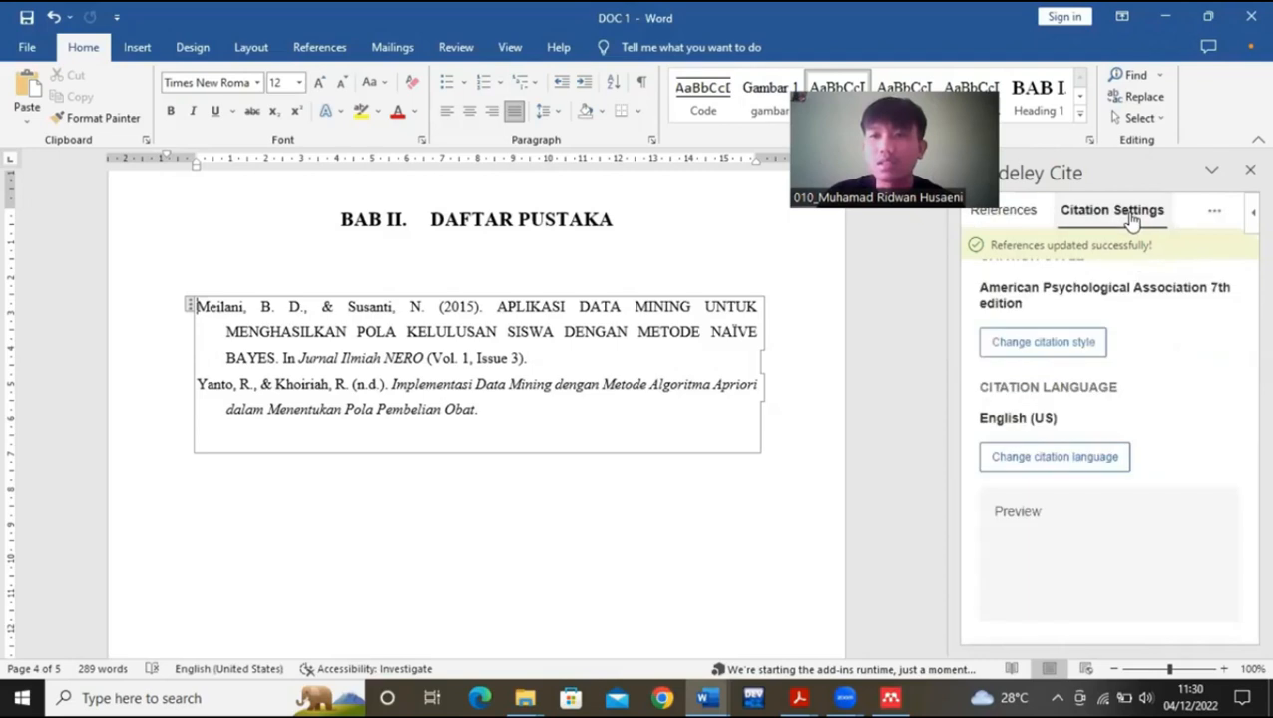
left_click(1213, 213)
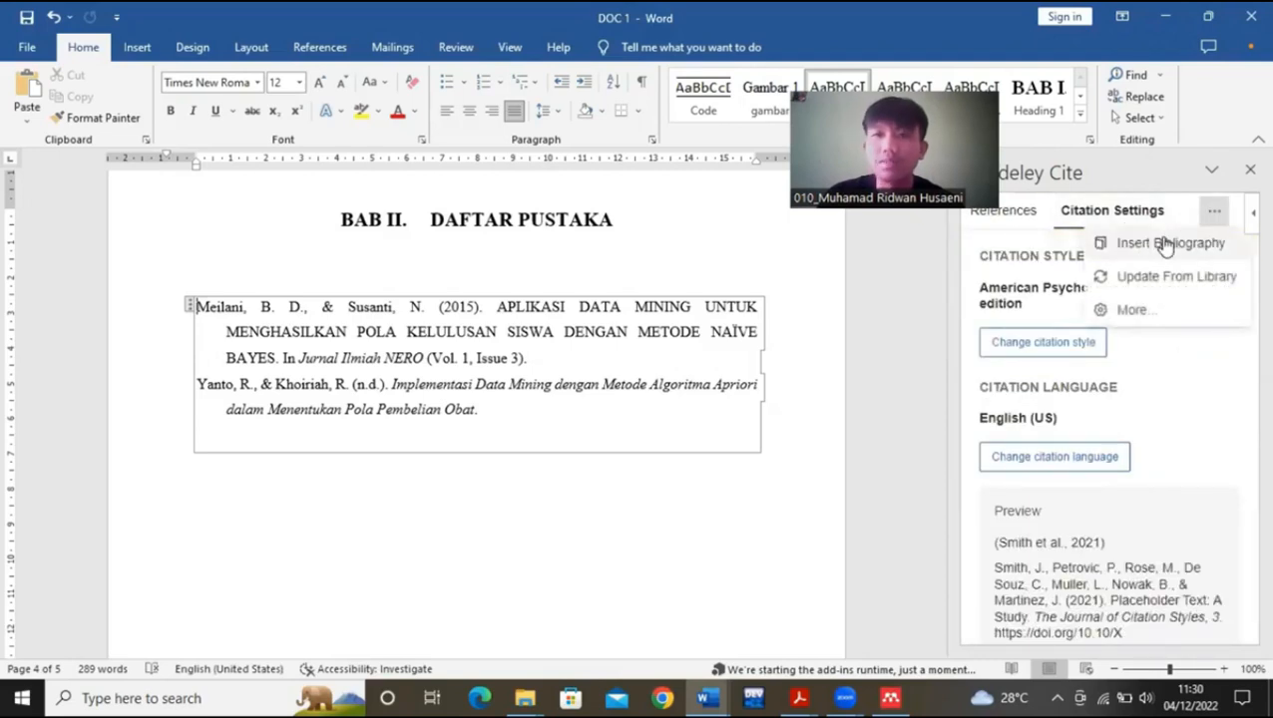
left_click(1165, 243)
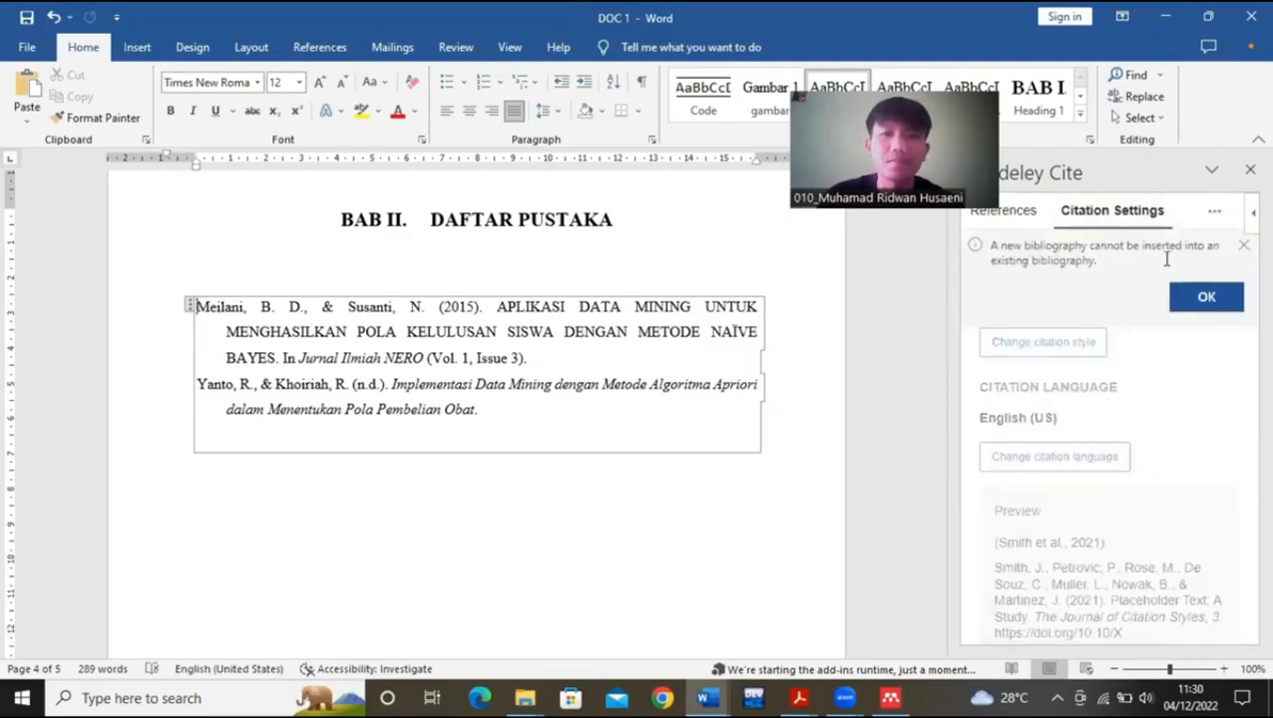
left_click(1188, 299)
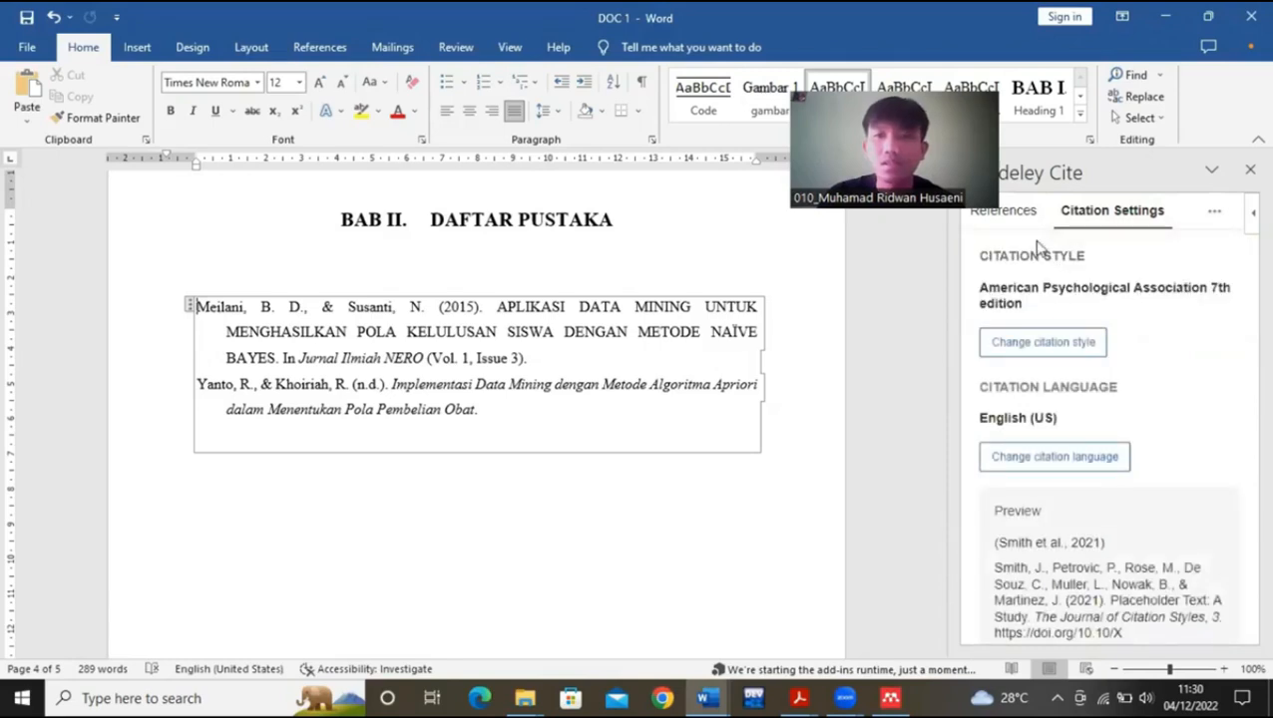
left_click(1213, 213)
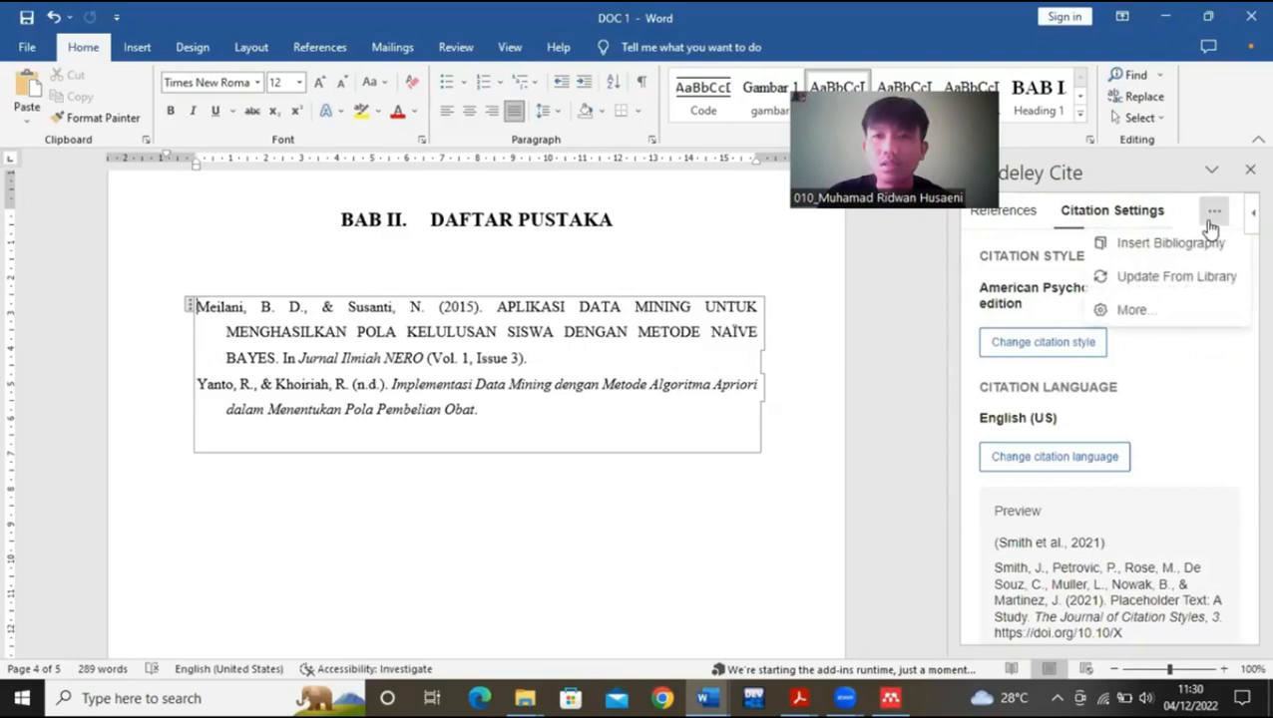
left_click(1170, 250)
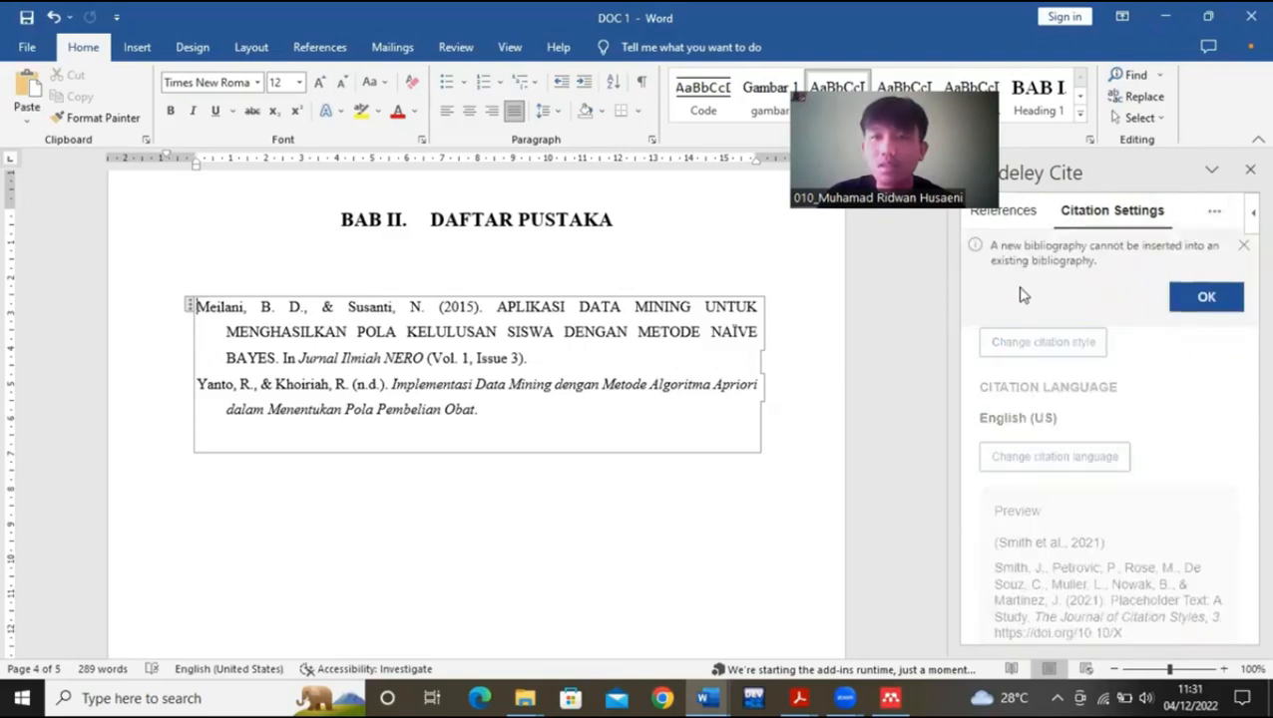
- Clear all entries from the existing bibliography under BAB II. DAFTAR PUSTAKA
left_click(579, 407)
left_click_drag(394, 377, 224, 317)
key("BackSpace")
key("BackSpace")
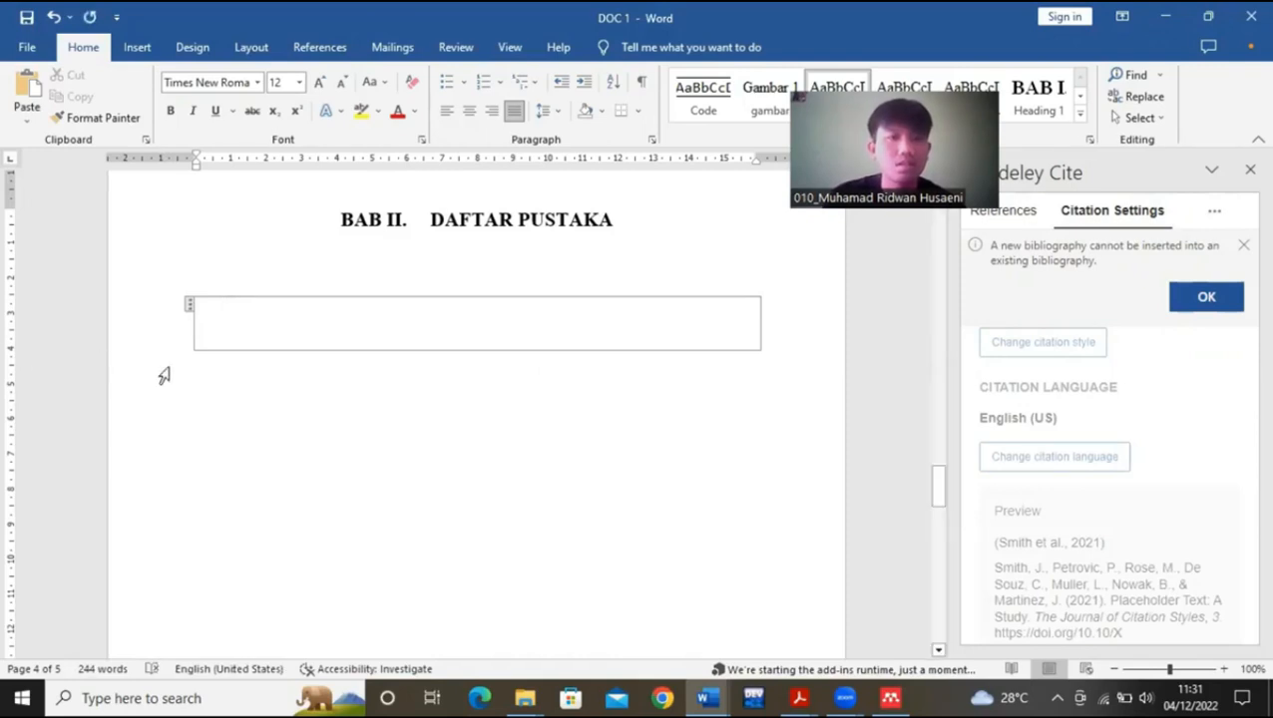
key("BackSpace")
key("ctrl+z")
- Remove the emptied bibliography box and start a blank line below the BAB II. DAFTAR PUSTAKA heading
left_click(205, 448)
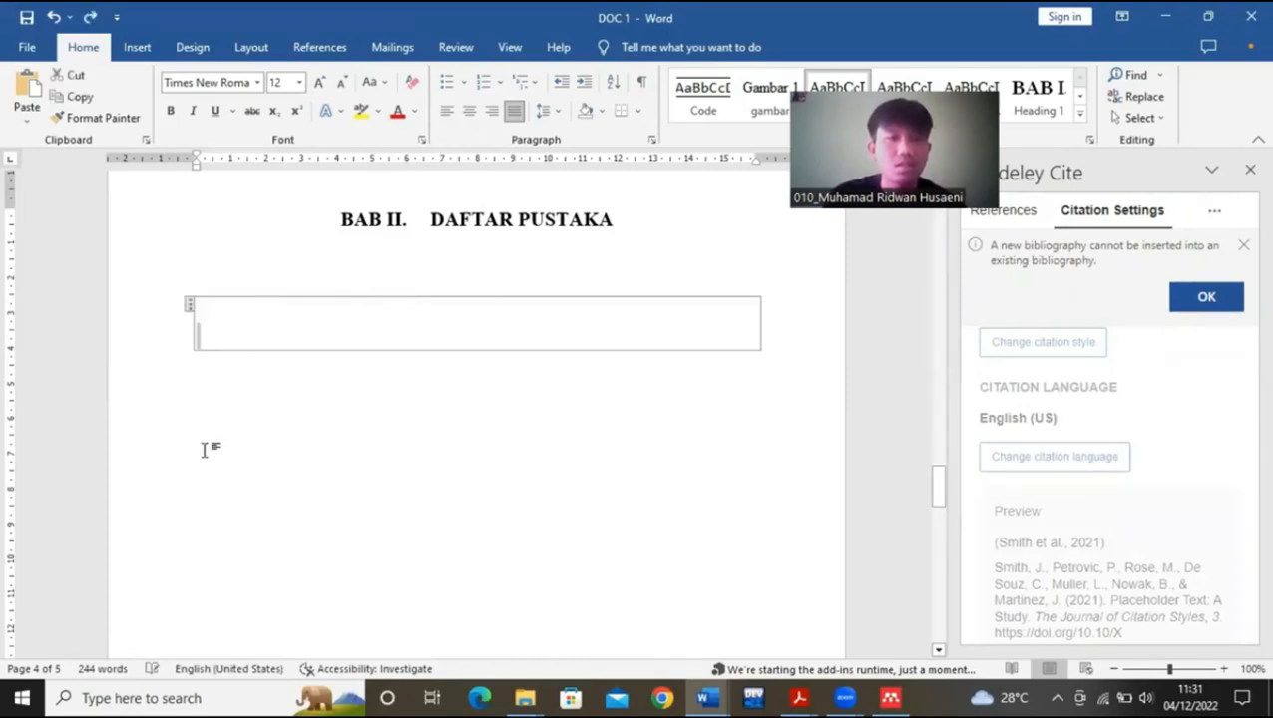
left_click(187, 310)
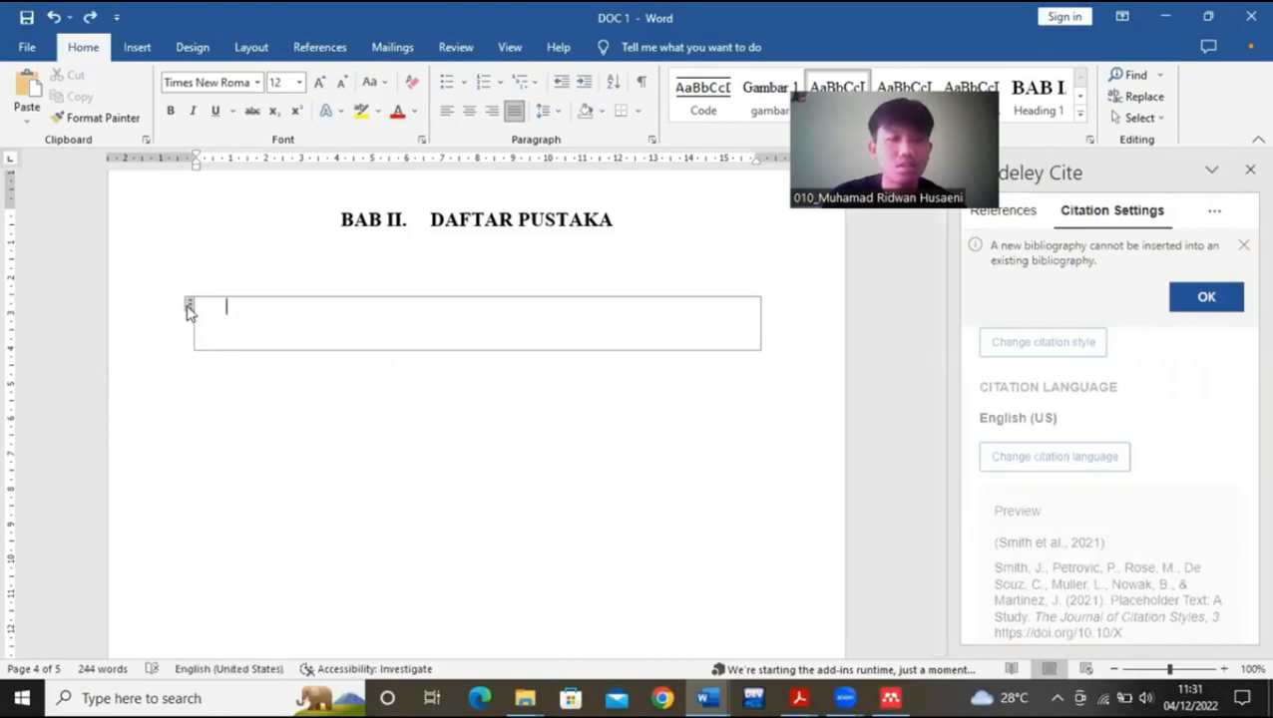
left_click(188, 308)
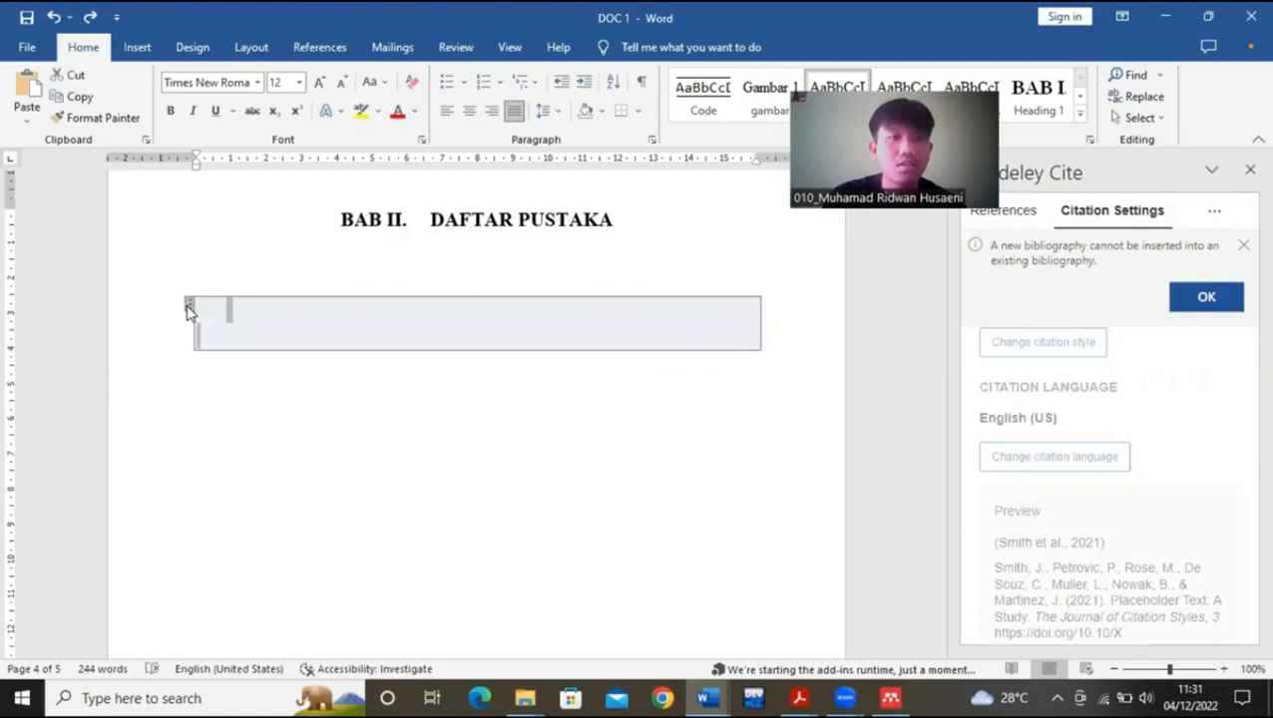
left_click(784, 347)
left_click(784, 346)
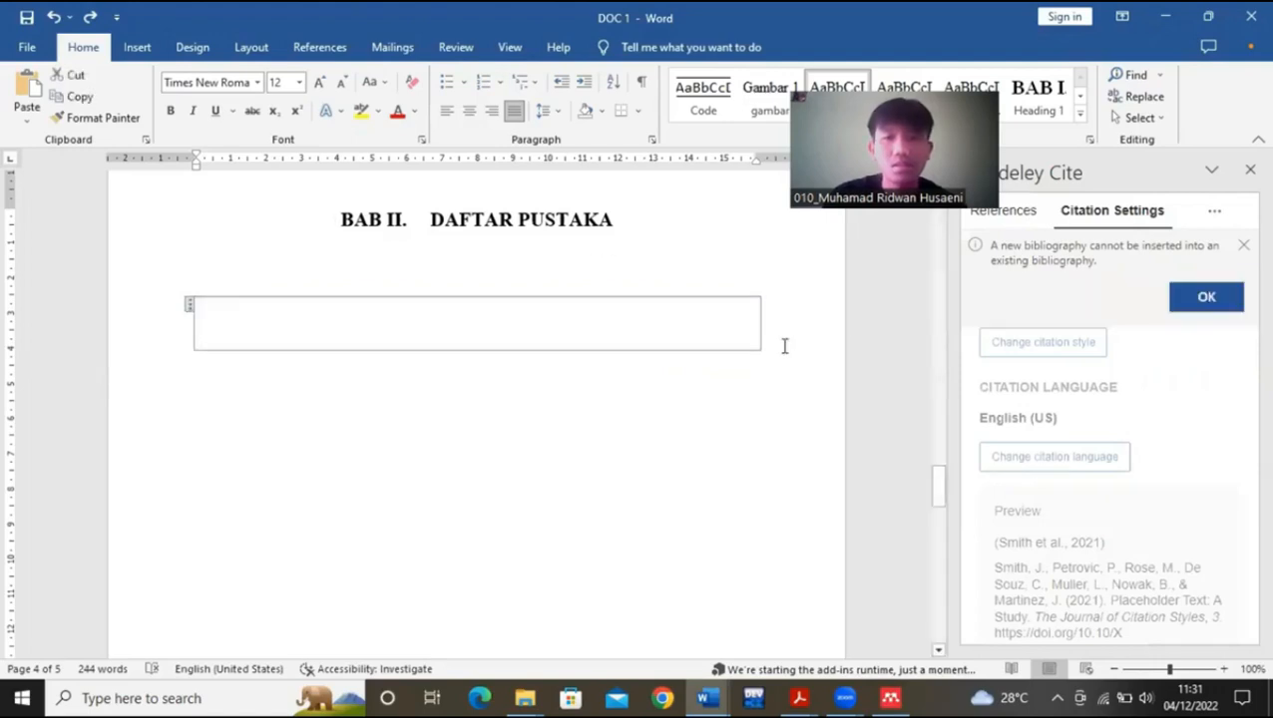
key("BackSpace")
key("BackSpace")
key("BackSpace")
key("Return")
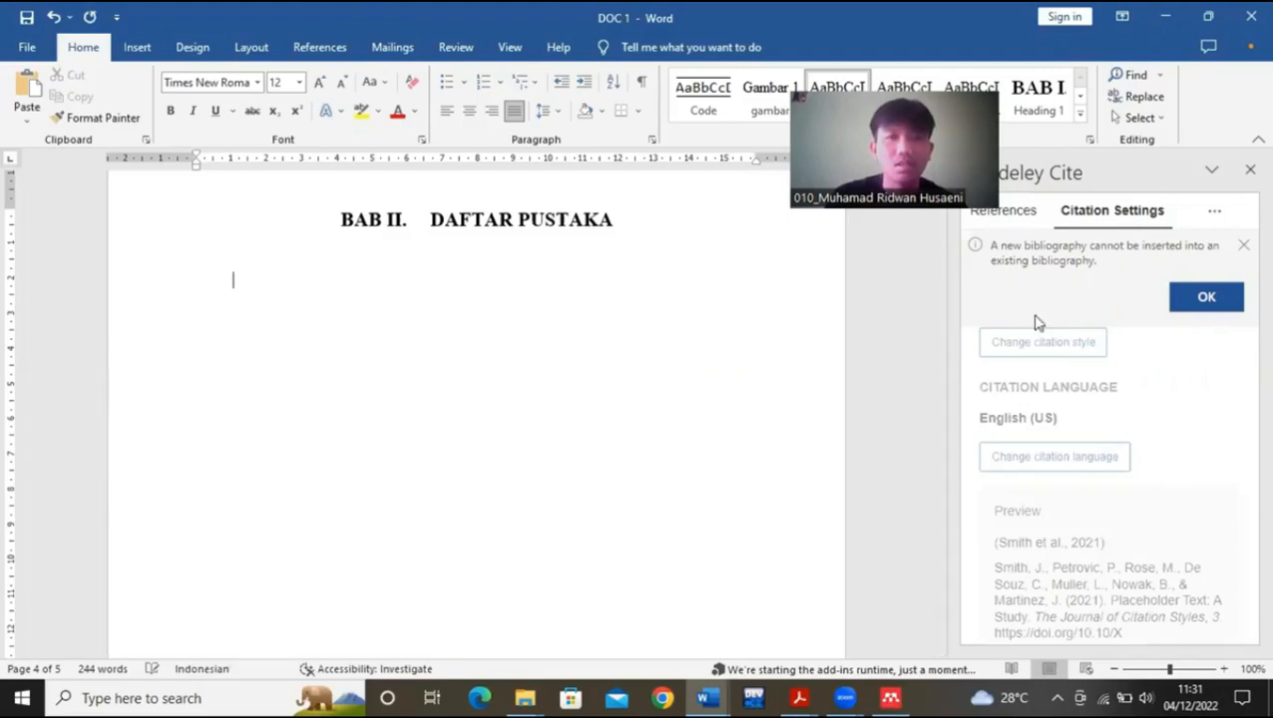
- Dismiss the Mendeley Cite notice and insert the bibliography again on the blank line below the heading
left_click(1206, 298)
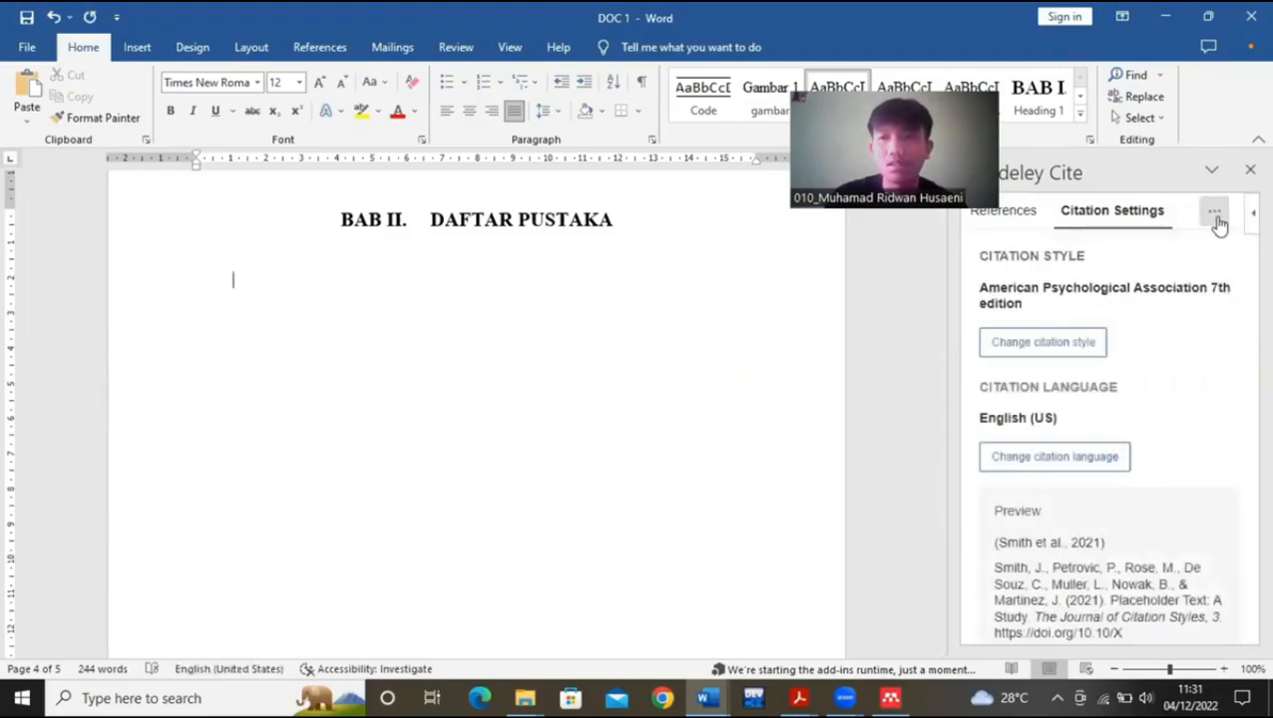
left_click(1214, 210)
left_click(1184, 248)
left_click(1125, 298)
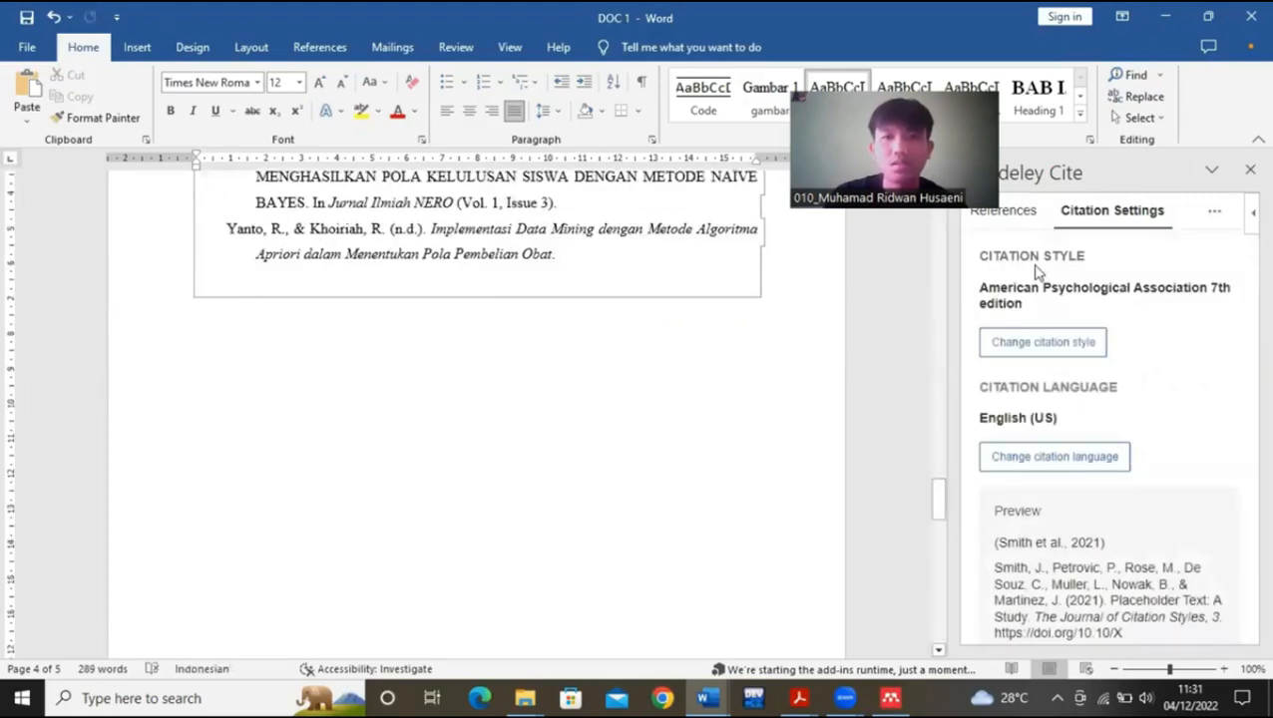
- Select the reference "PENERAPAN DATA MINING UNTUK MEMPREDIKSI KRITERIA NASABAH KREDIT" for citing in Mendeley Cite
left_click(1028, 224)
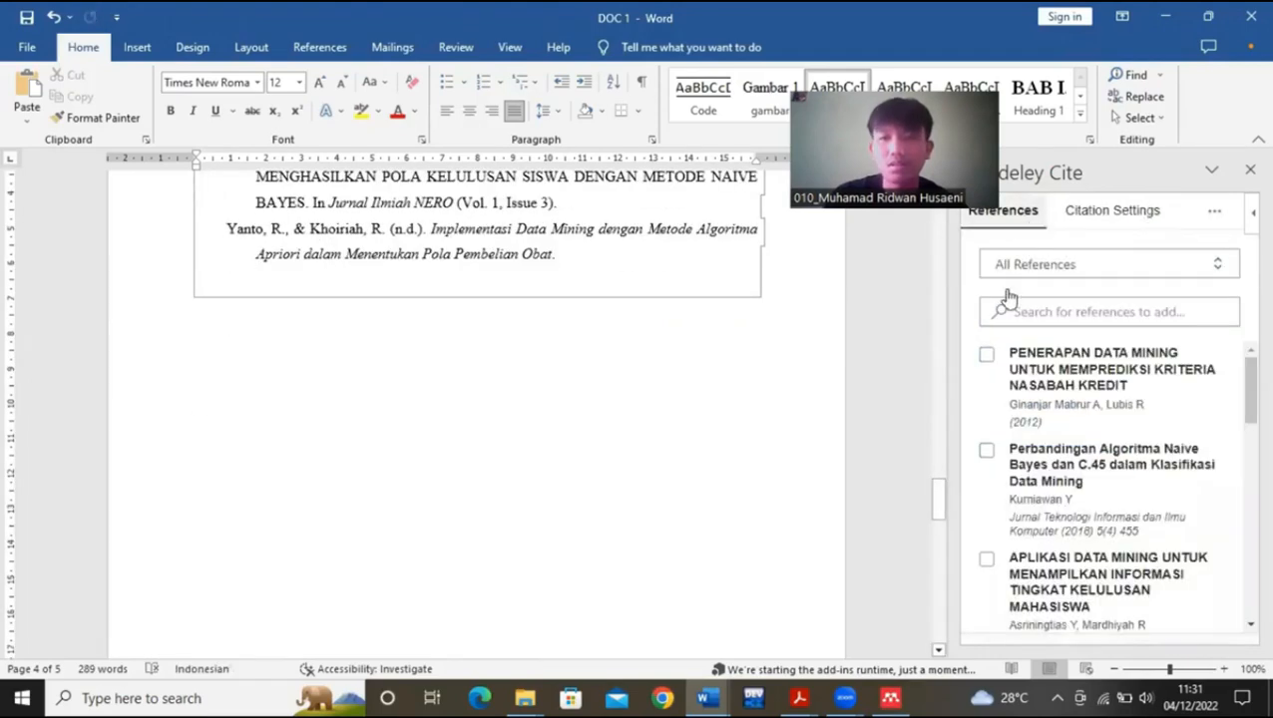
left_click(987, 353)
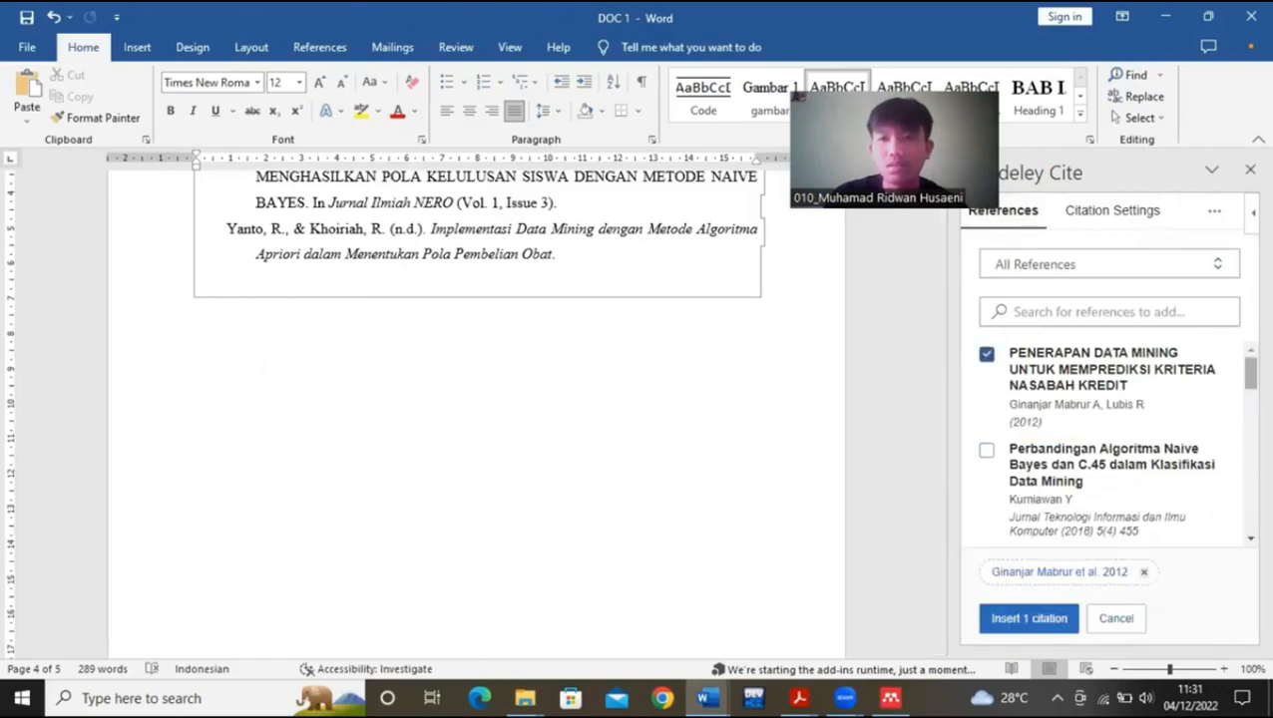
scroll(1107, 444, "down", 10)
scroll(1107, 444, "up", 6)
scroll(1107, 443, "down", 4)
scroll(1108, 444, "up", 3)
scroll(1107, 443, "up", 3)
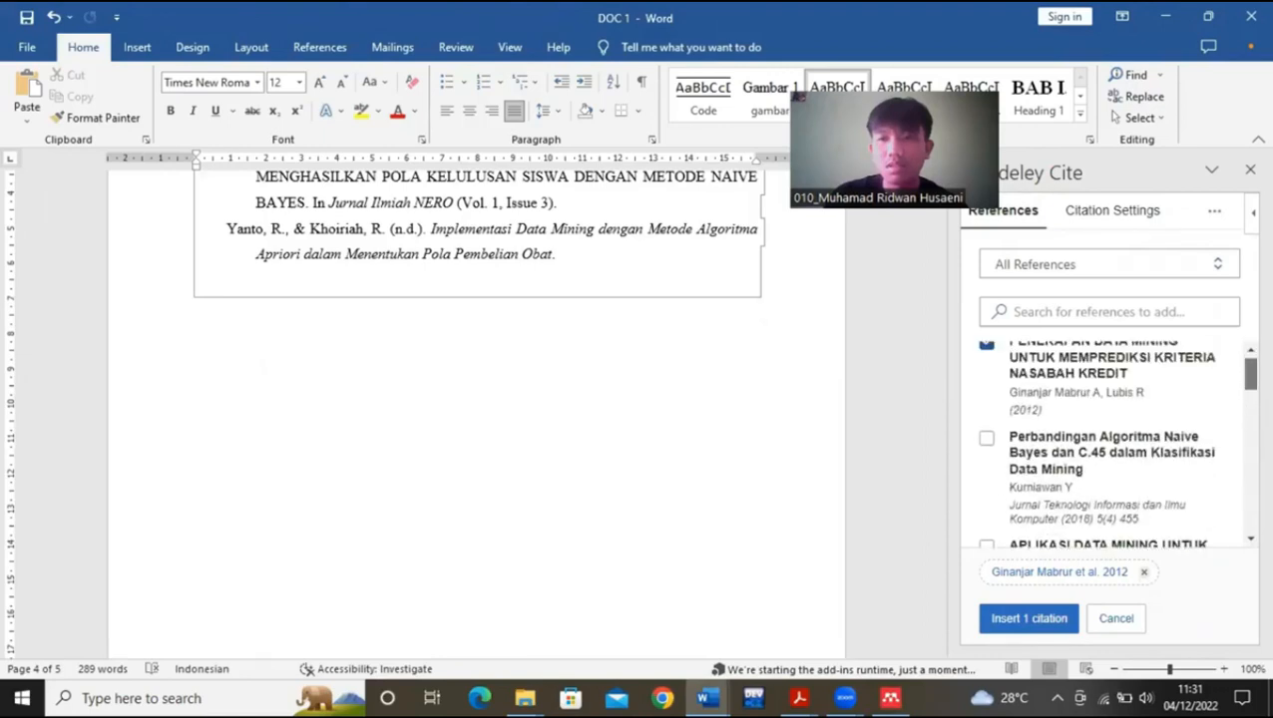
left_click(1147, 214)
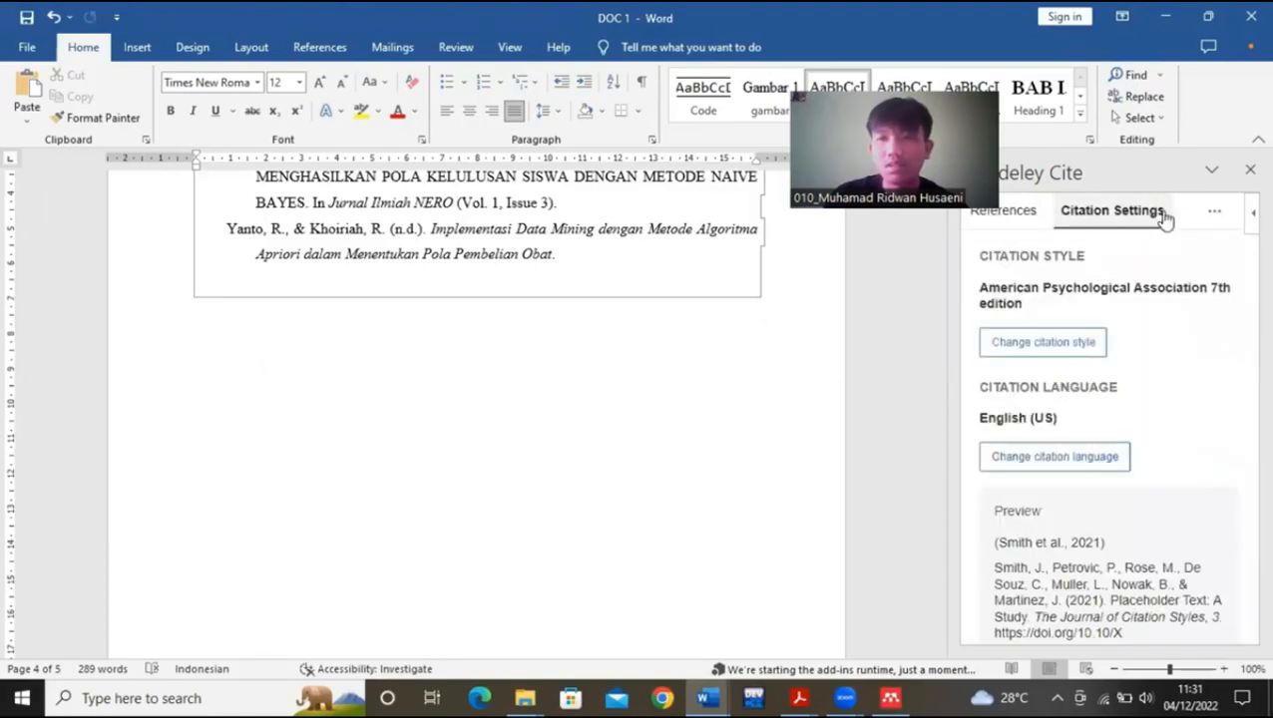
left_click(1215, 215)
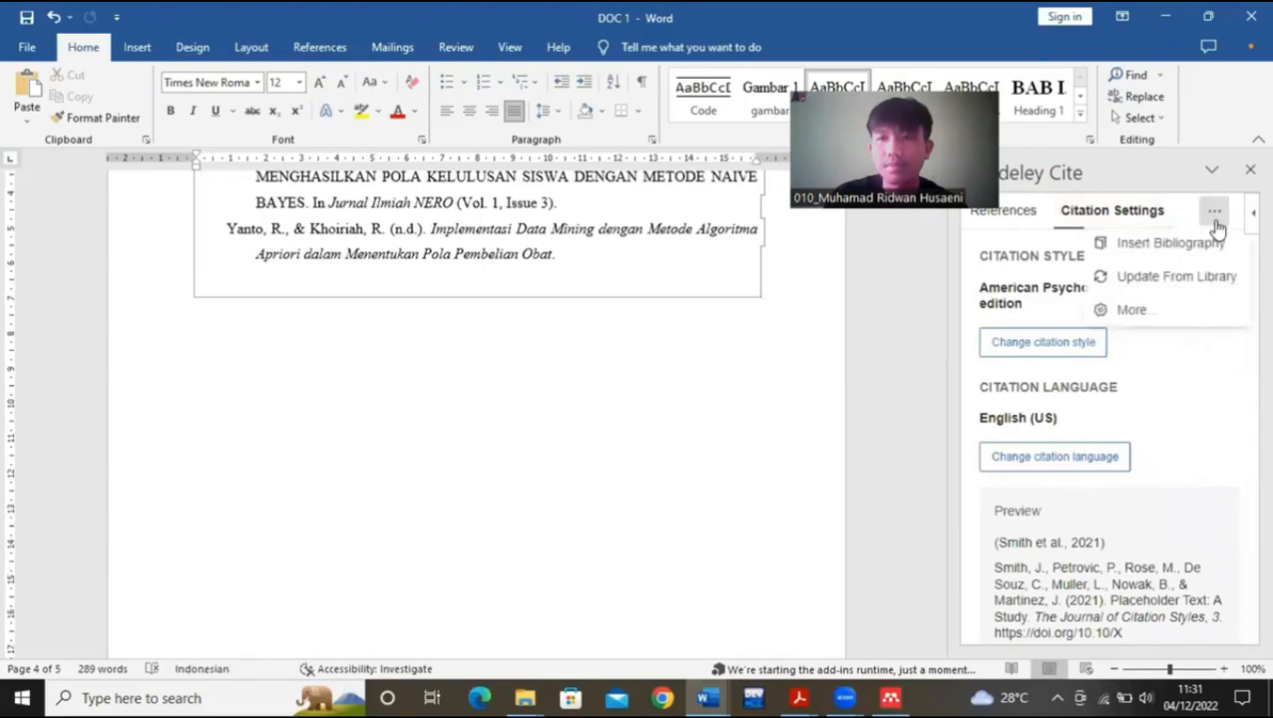
left_click(1010, 213)
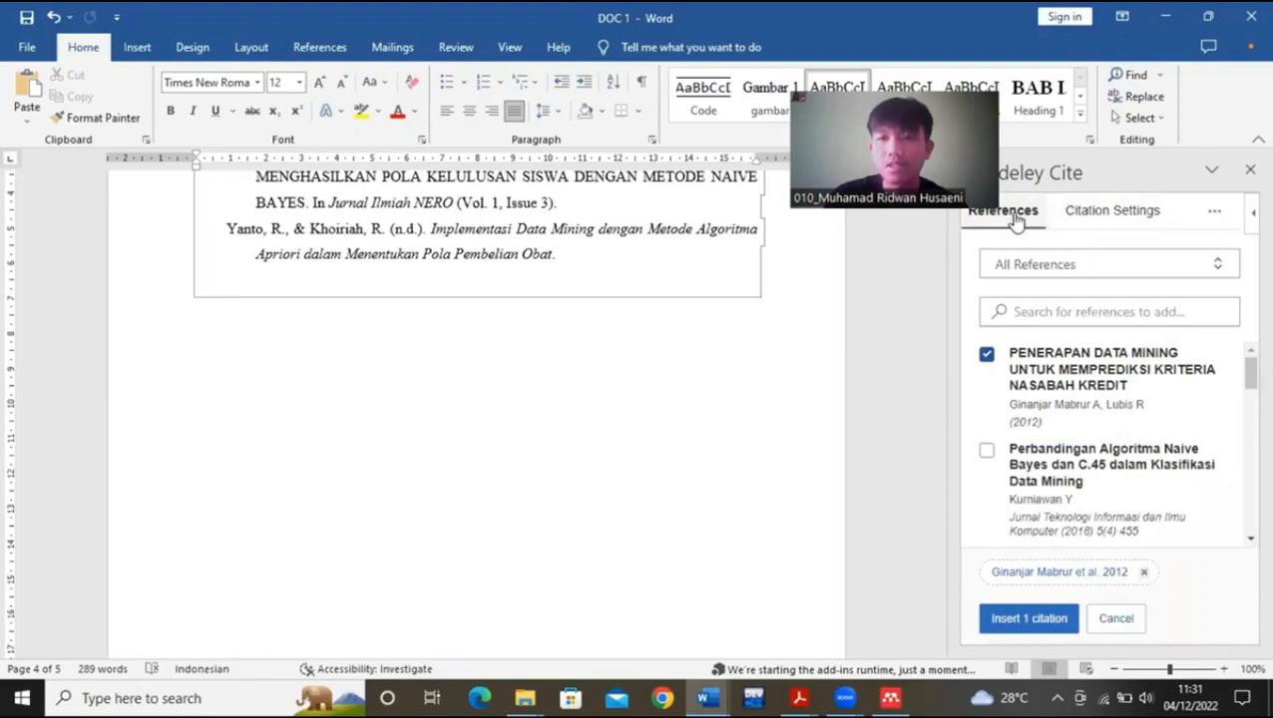
- Add the Perbandingan Algoritma Naive Bayes, TINGKAT KELULUSAN MAHASISWA and SELEKSI CALON MAHASISWA articles to the citation selection
left_click(986, 449)
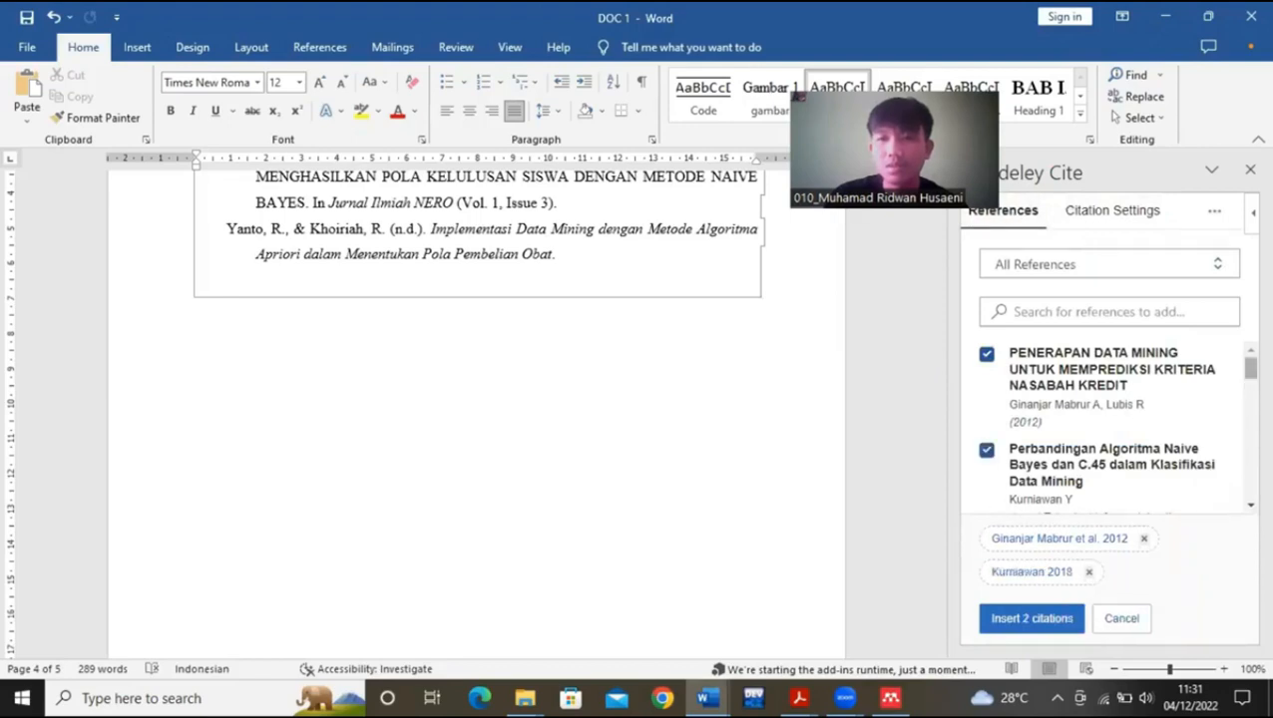
scroll(986, 445, "down", 3)
scroll(985, 446, "up", 1)
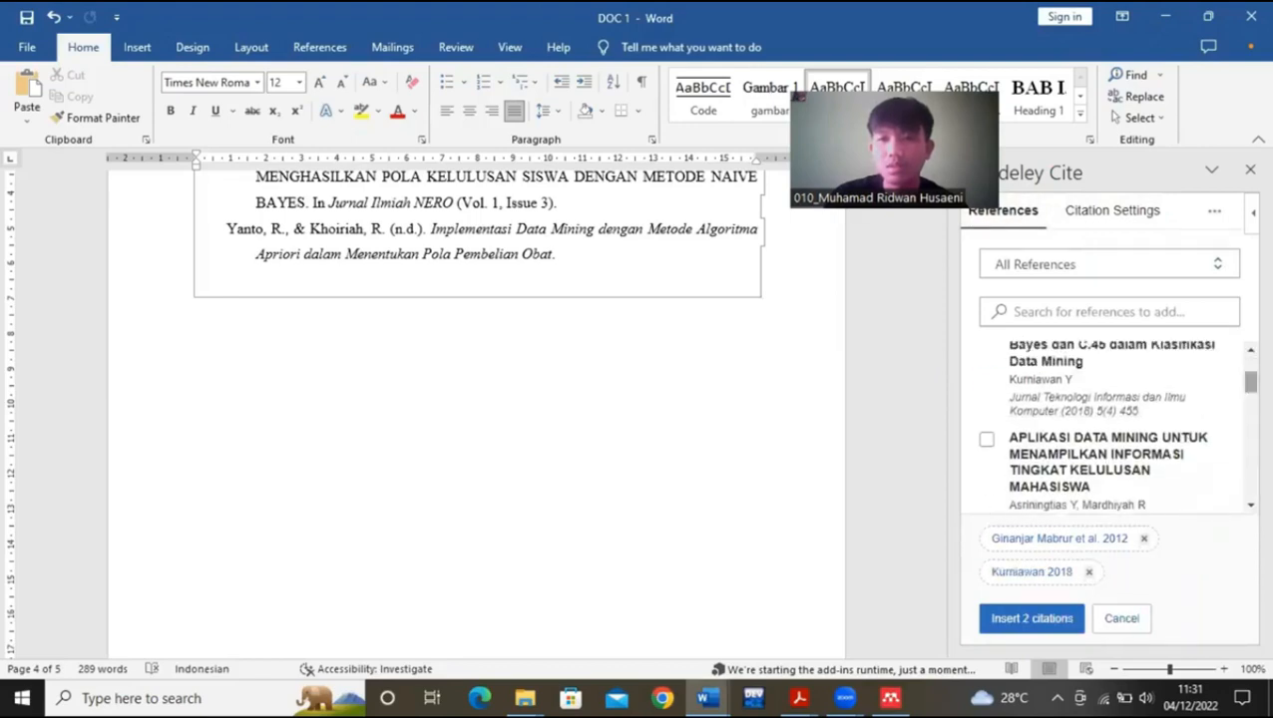
left_click(986, 444)
scroll(1202, 412, "down", 3)
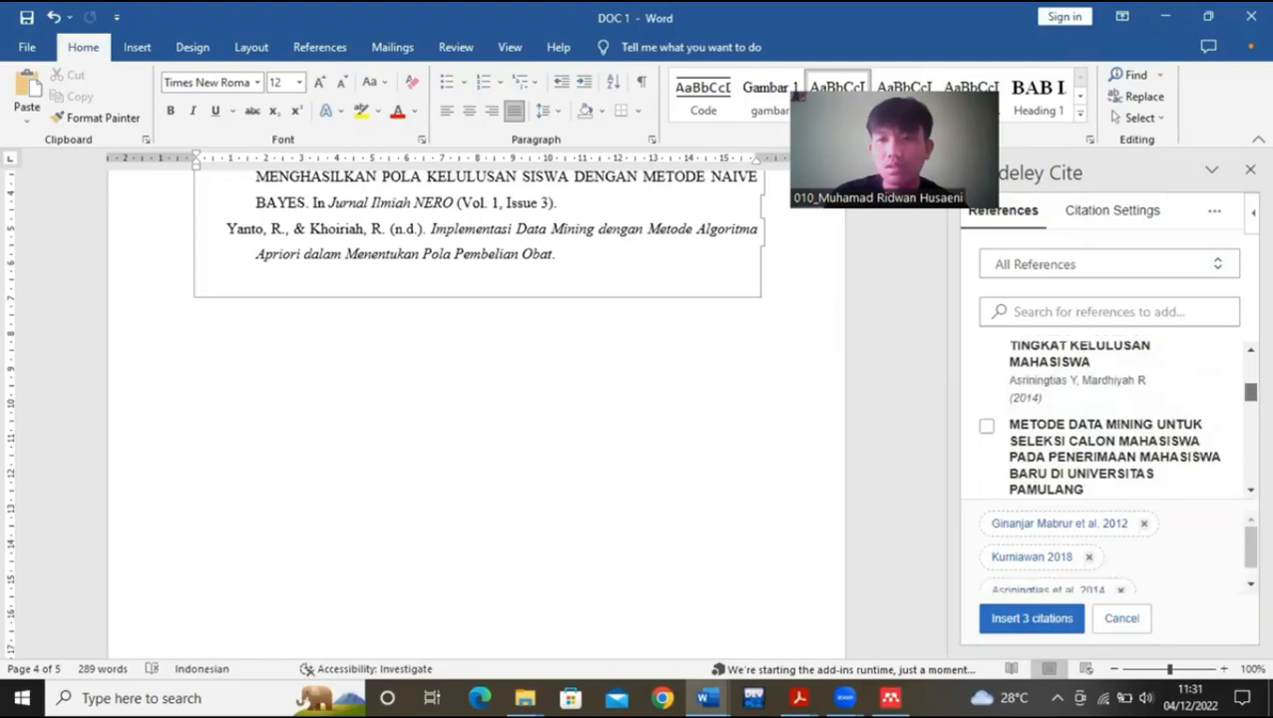
left_click(985, 429)
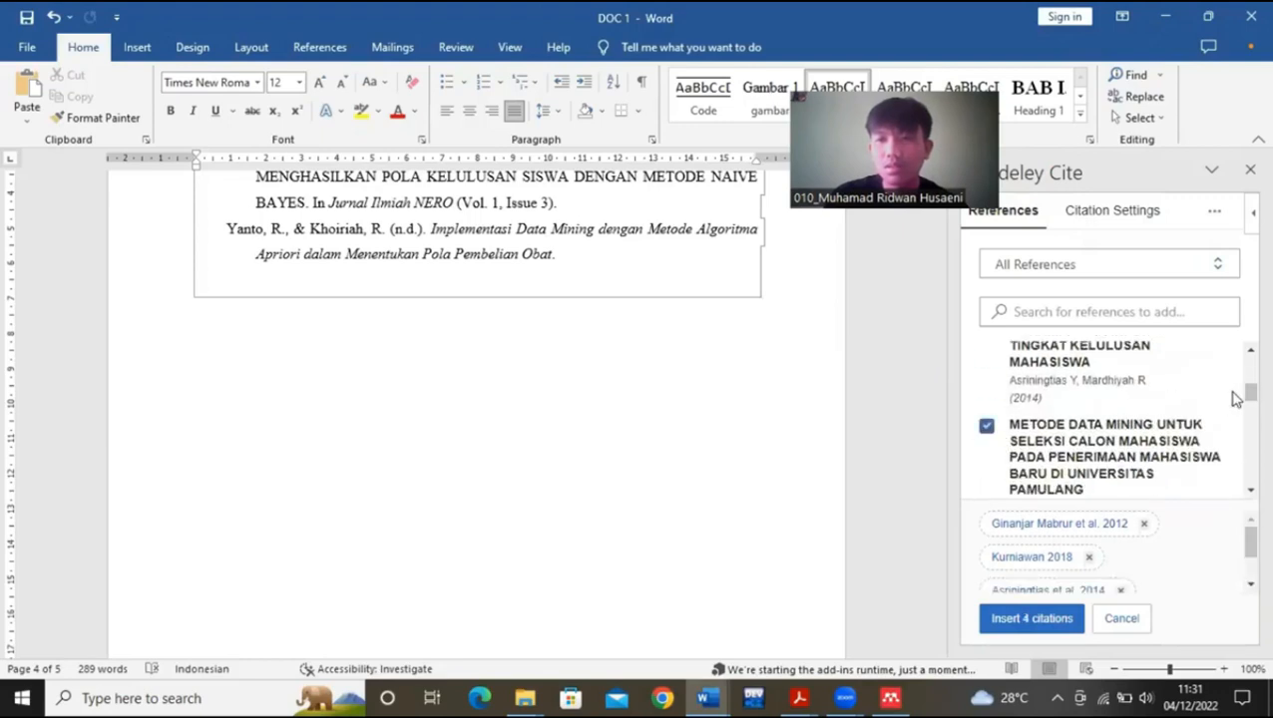
scroll(1233, 398, "down", 3)
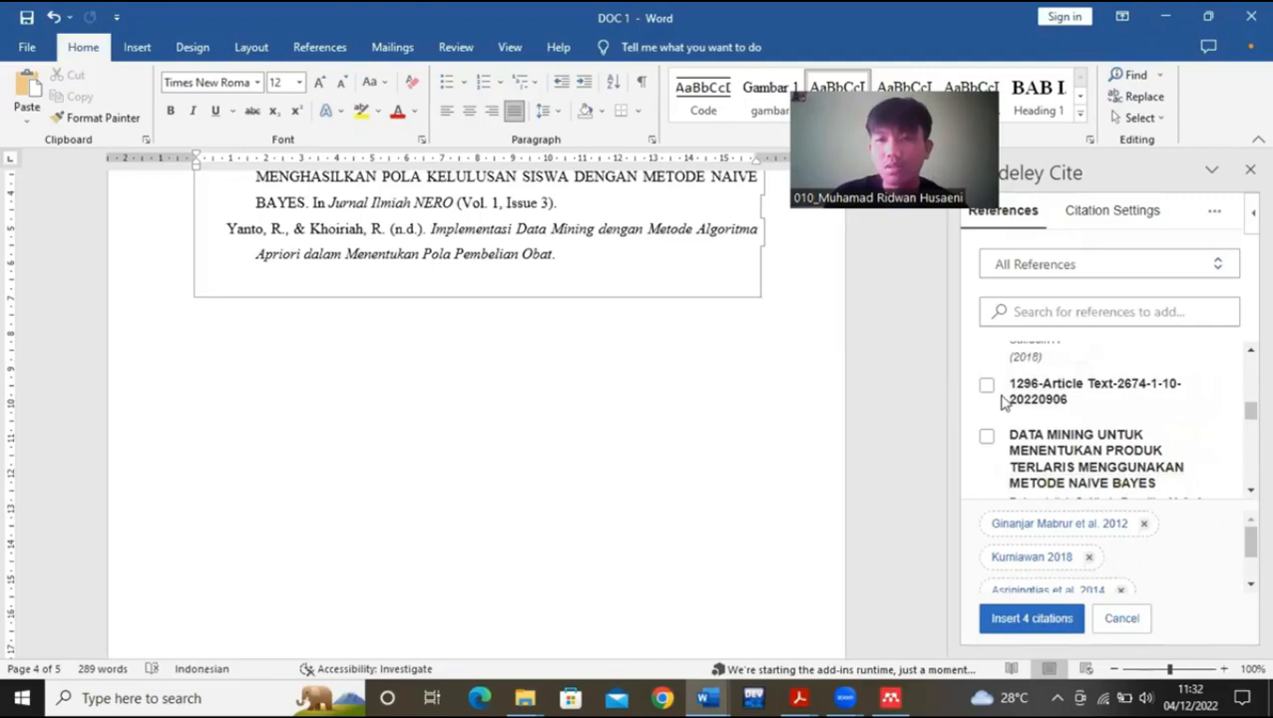
left_click(987, 389)
left_click(987, 437)
scroll(990, 429, "down", 3)
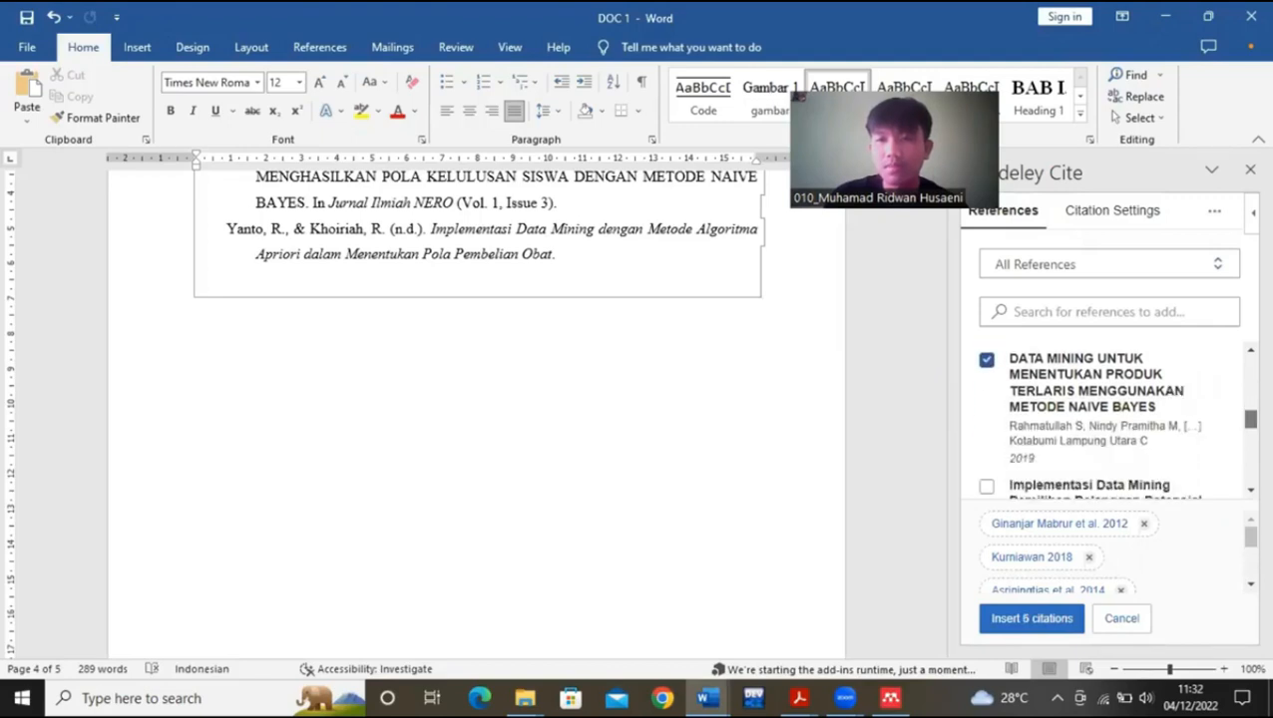
left_click(987, 435)
scroll(1107, 419, "down", 2)
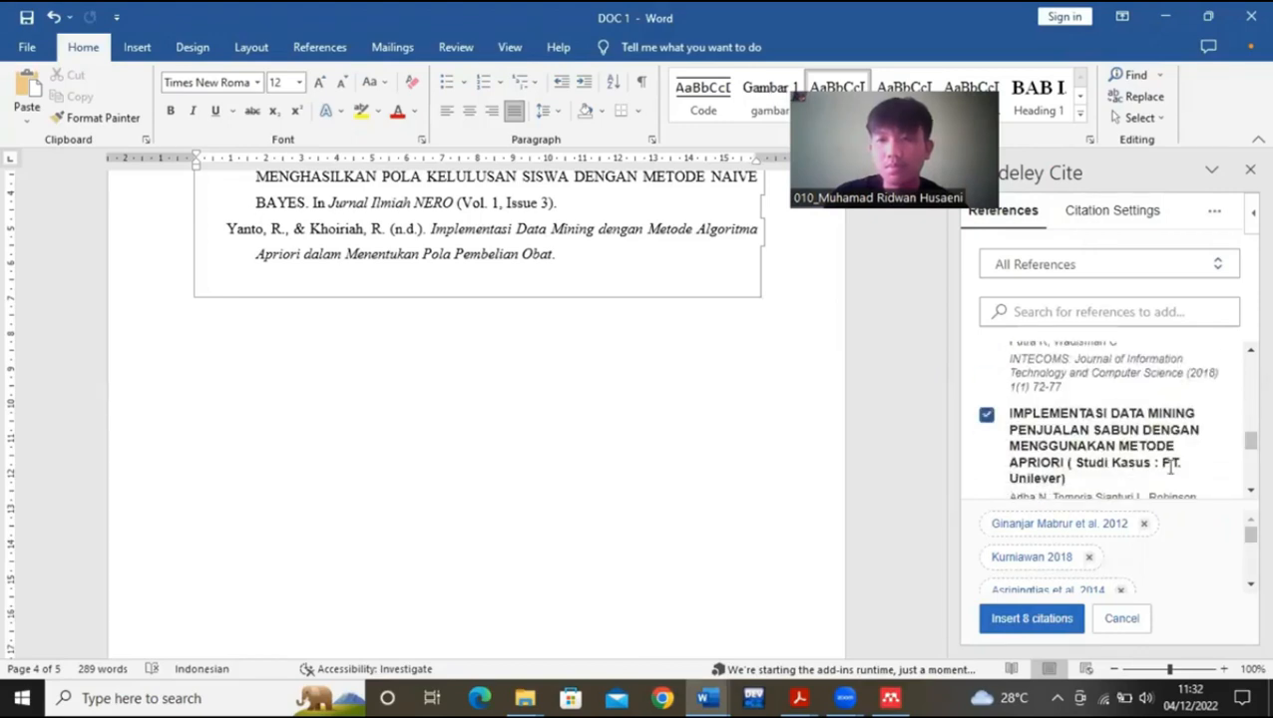
- Add the Pola Pembelian Obat and KELULUSAN SISWA articles to the selection and try to insert all 10 citations at the bibliography
scroll(1107, 419, "down", 3)
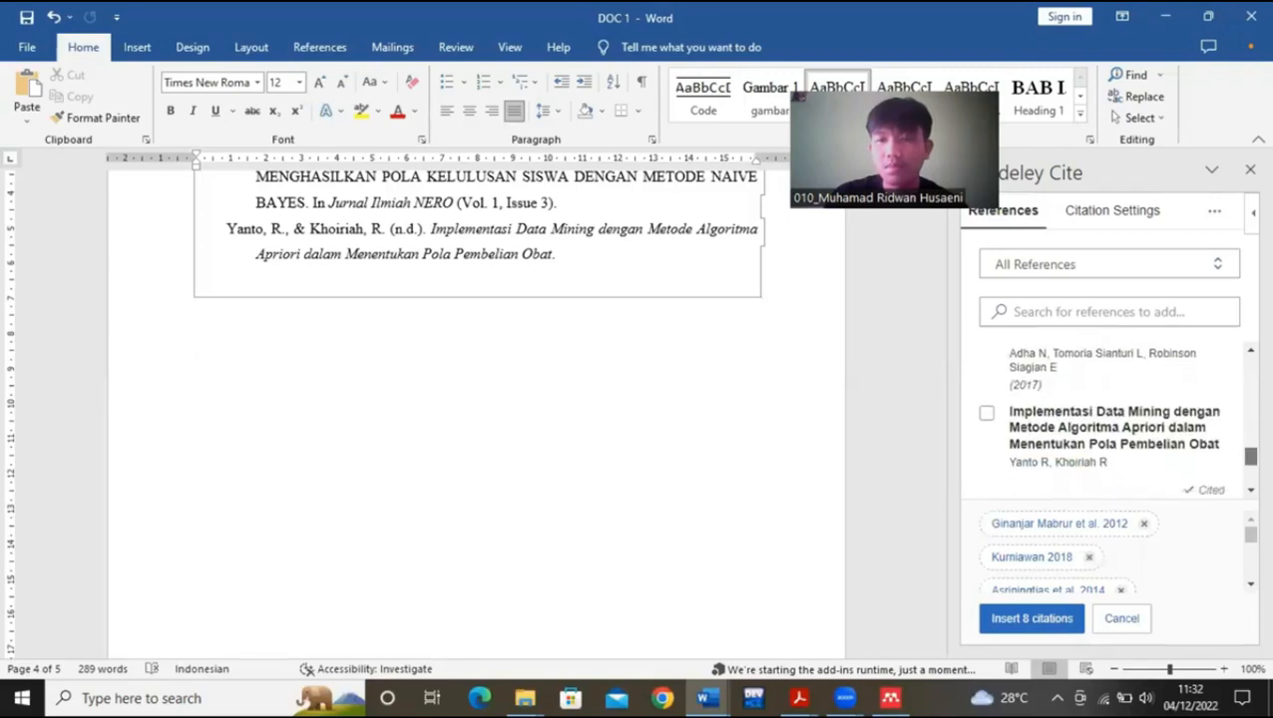
left_click(986, 412)
scroll(987, 399, "down", 3)
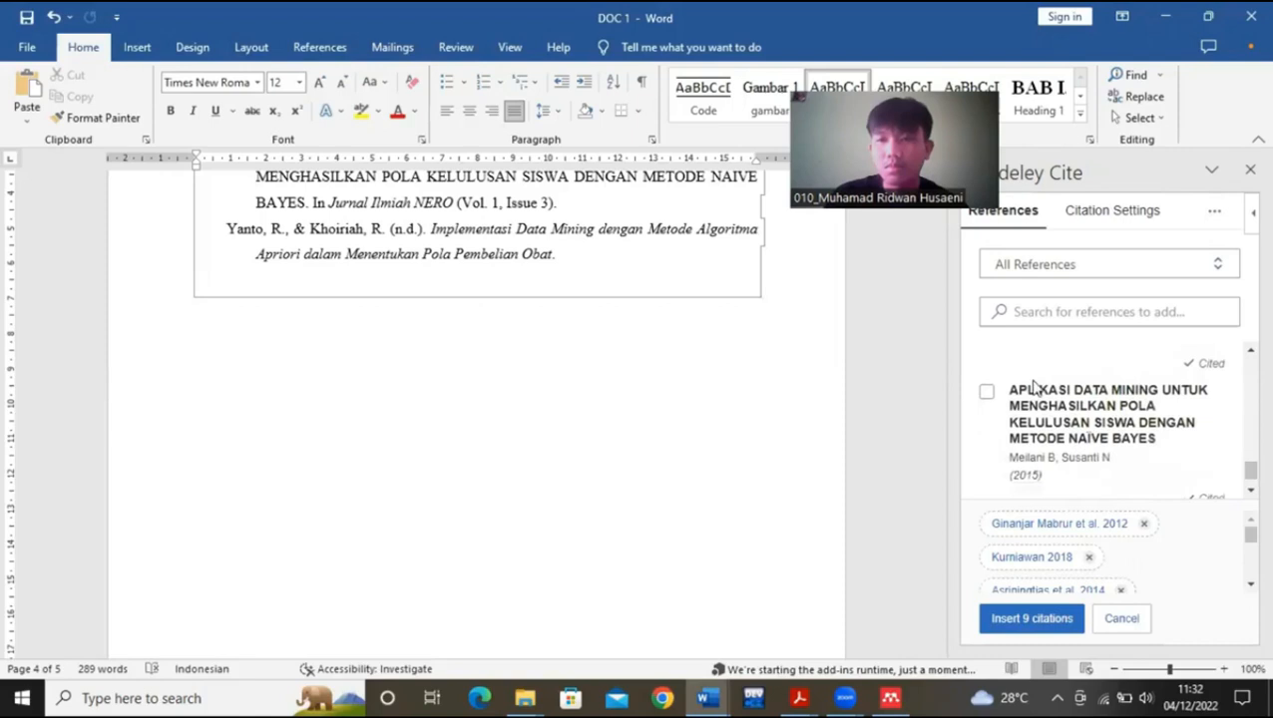
left_click(987, 392)
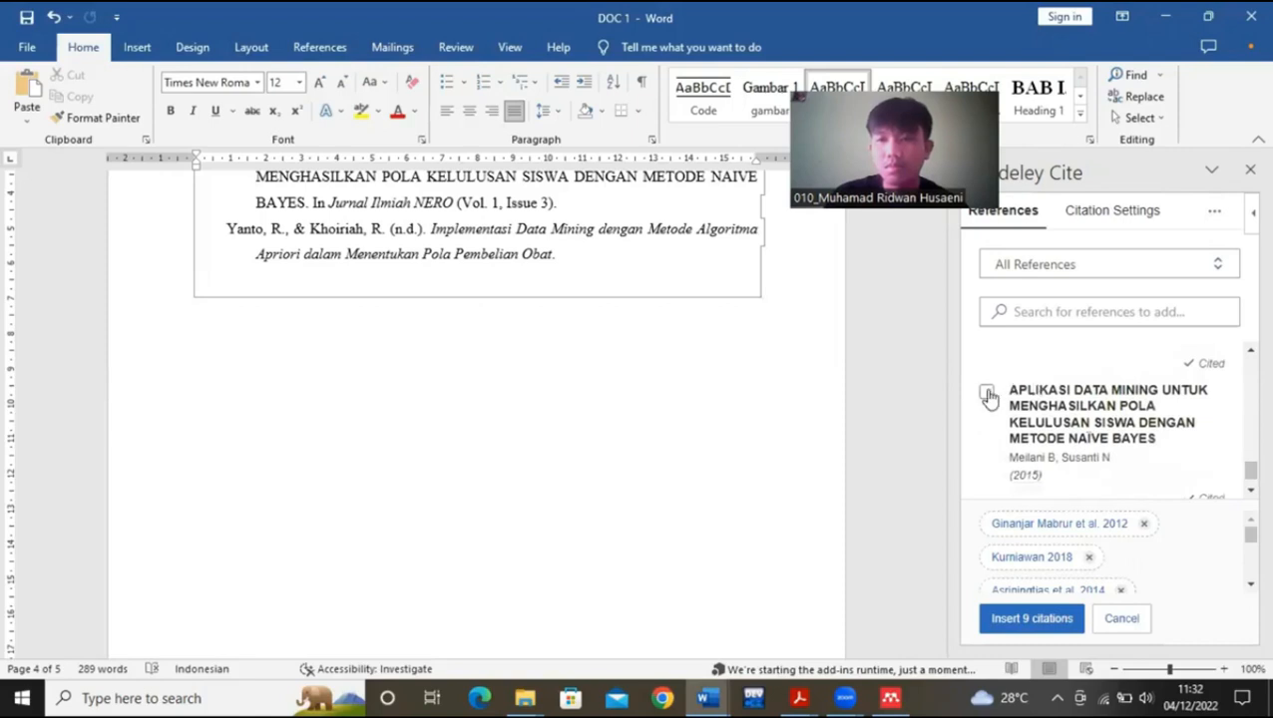
left_click(1008, 619)
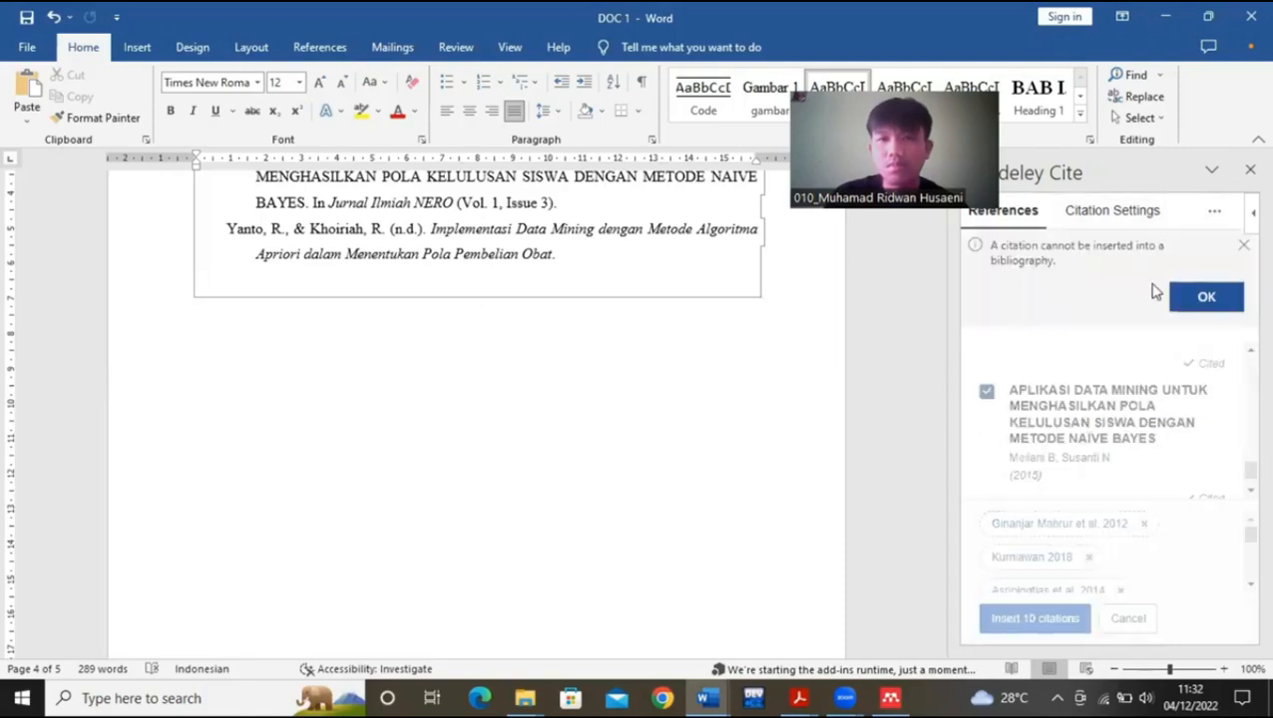
left_click(1192, 296)
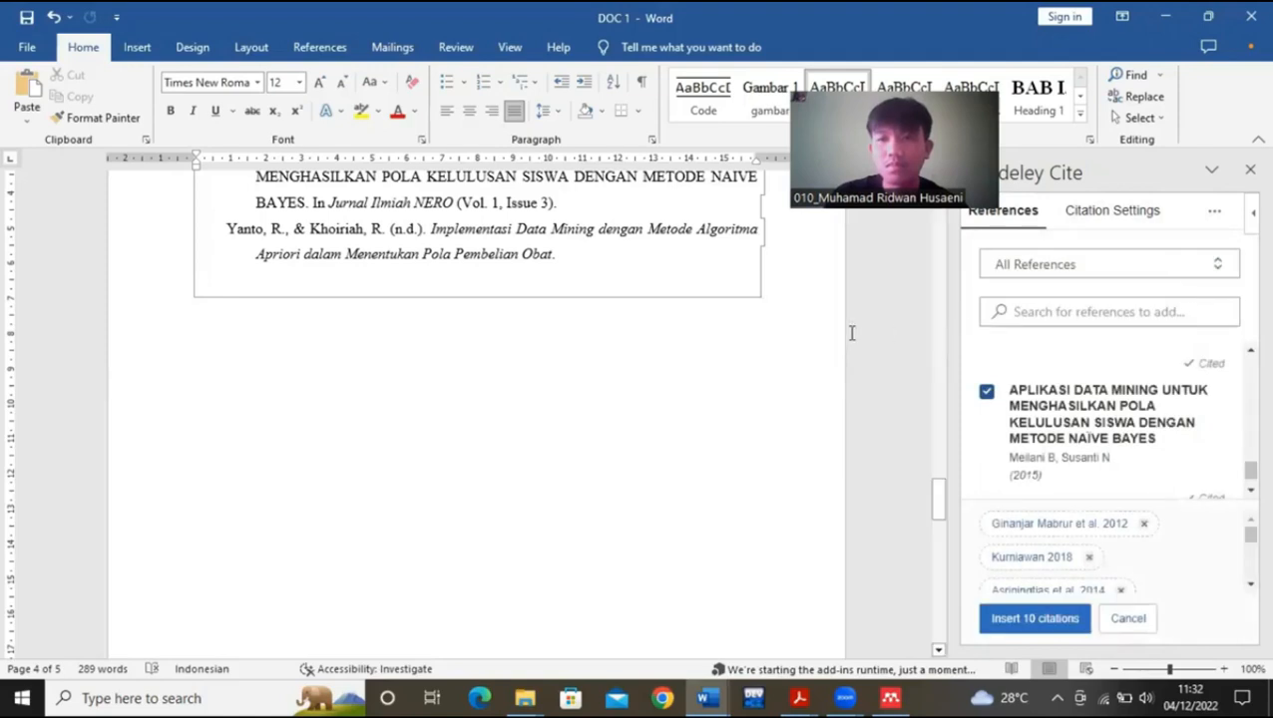
left_click(561, 351)
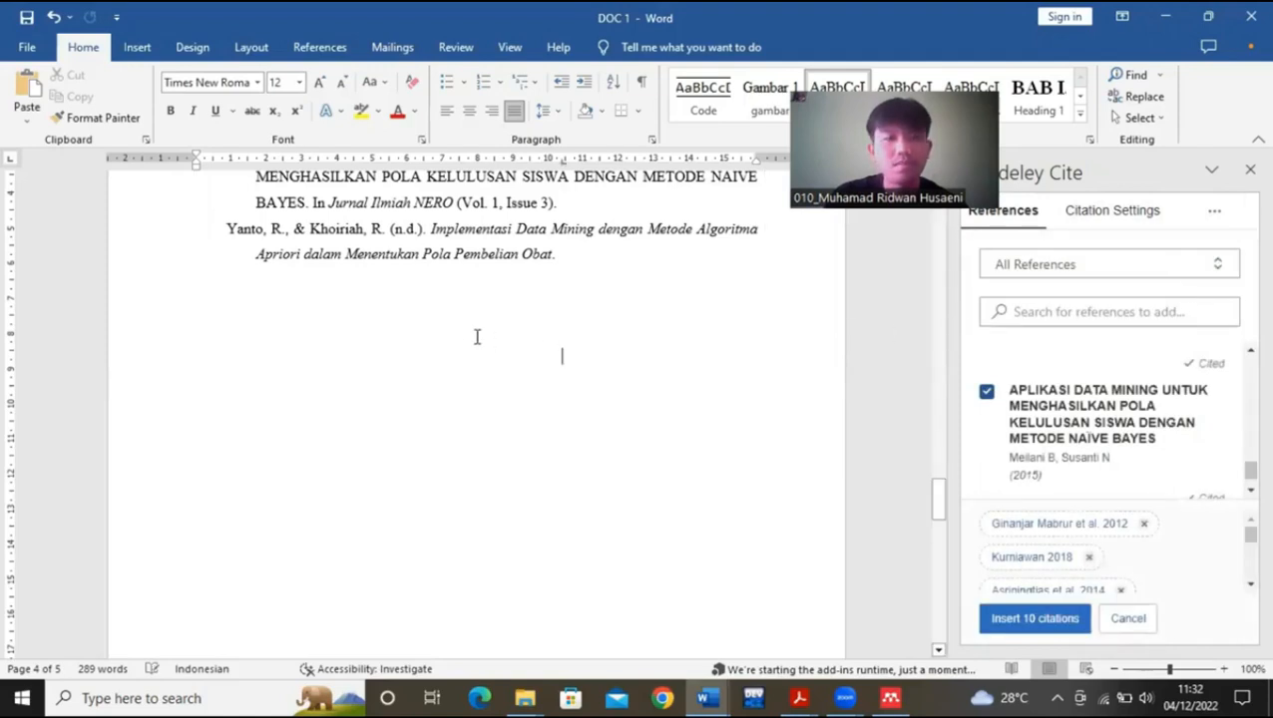
left_click(465, 337)
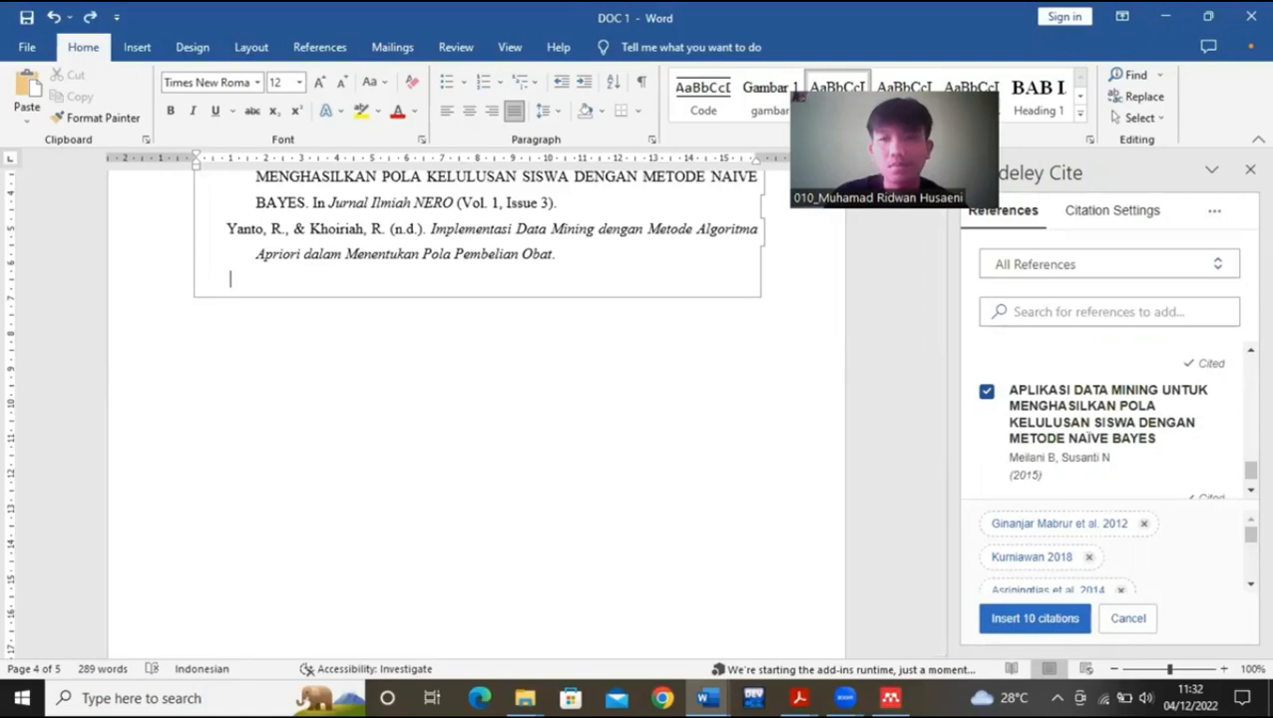
- Prepare an empty line in the Normal style below the Algoritma apriori paragraph that ends BAB I
left_click_drag(938, 497, 938, 429)
left_click(659, 346)
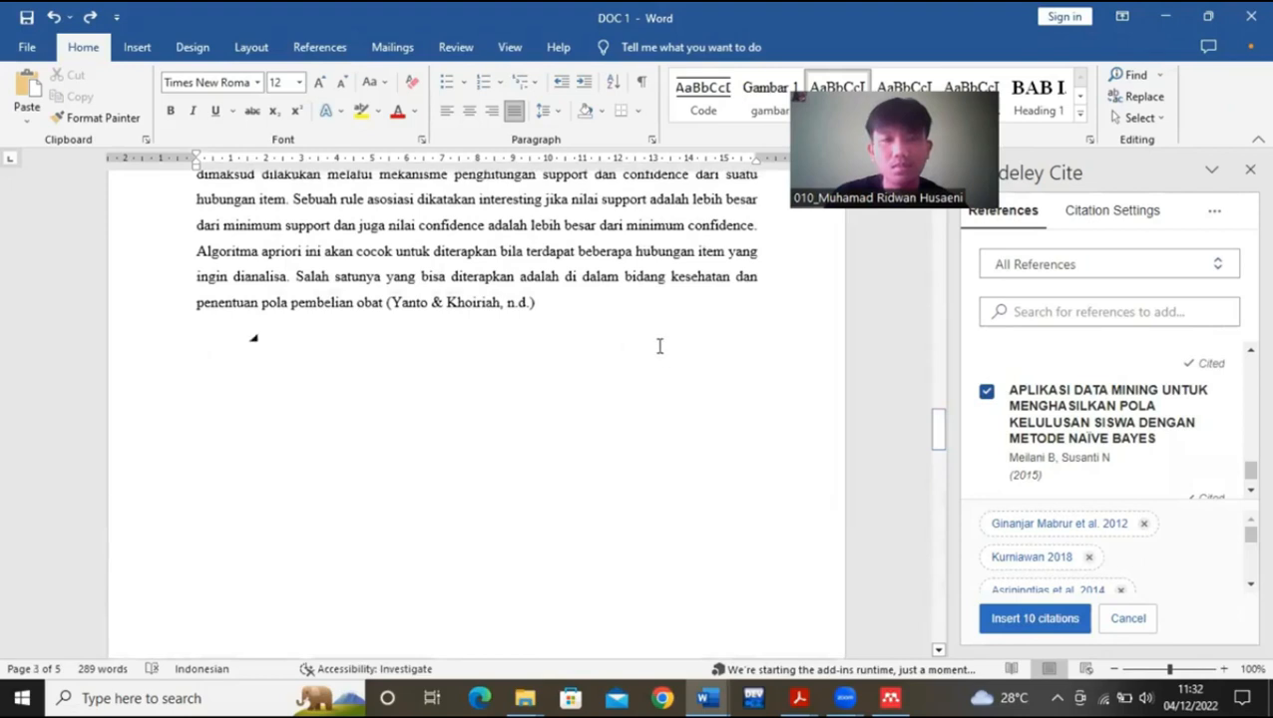
left_click(579, 303)
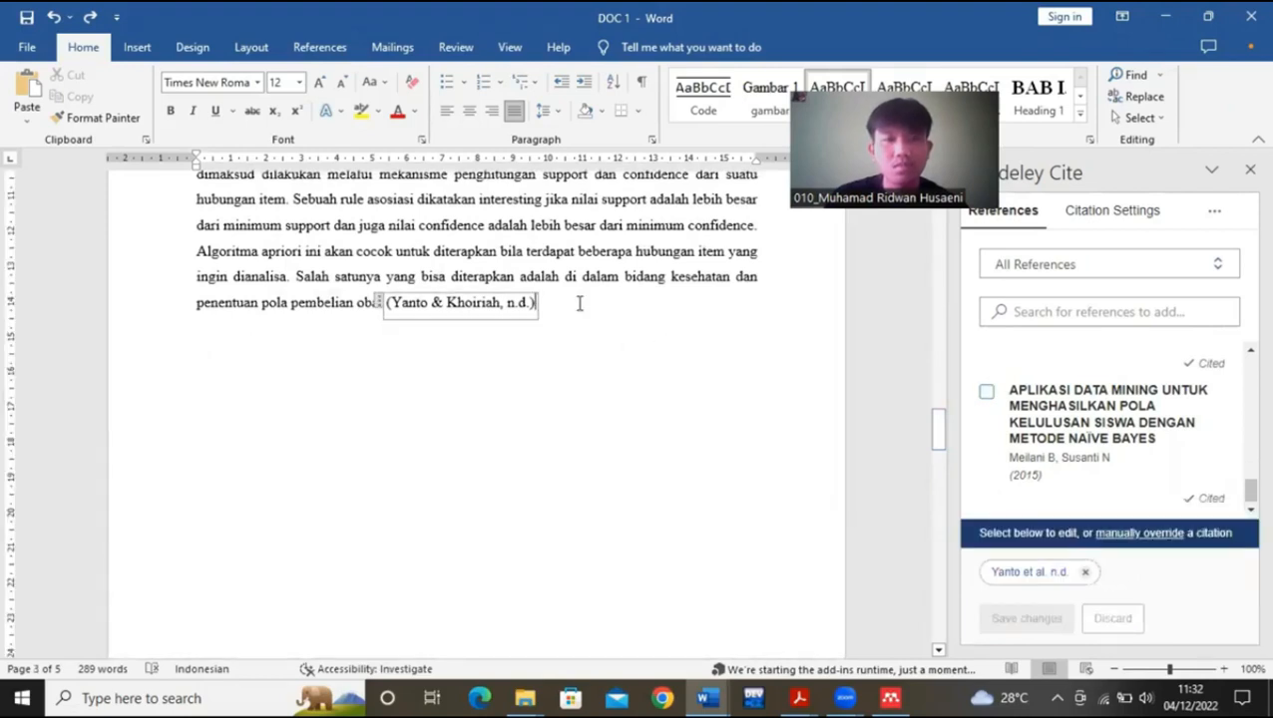
left_click(276, 329)
key("BackSpace")
key("BackSpace")
key("BackSpace")
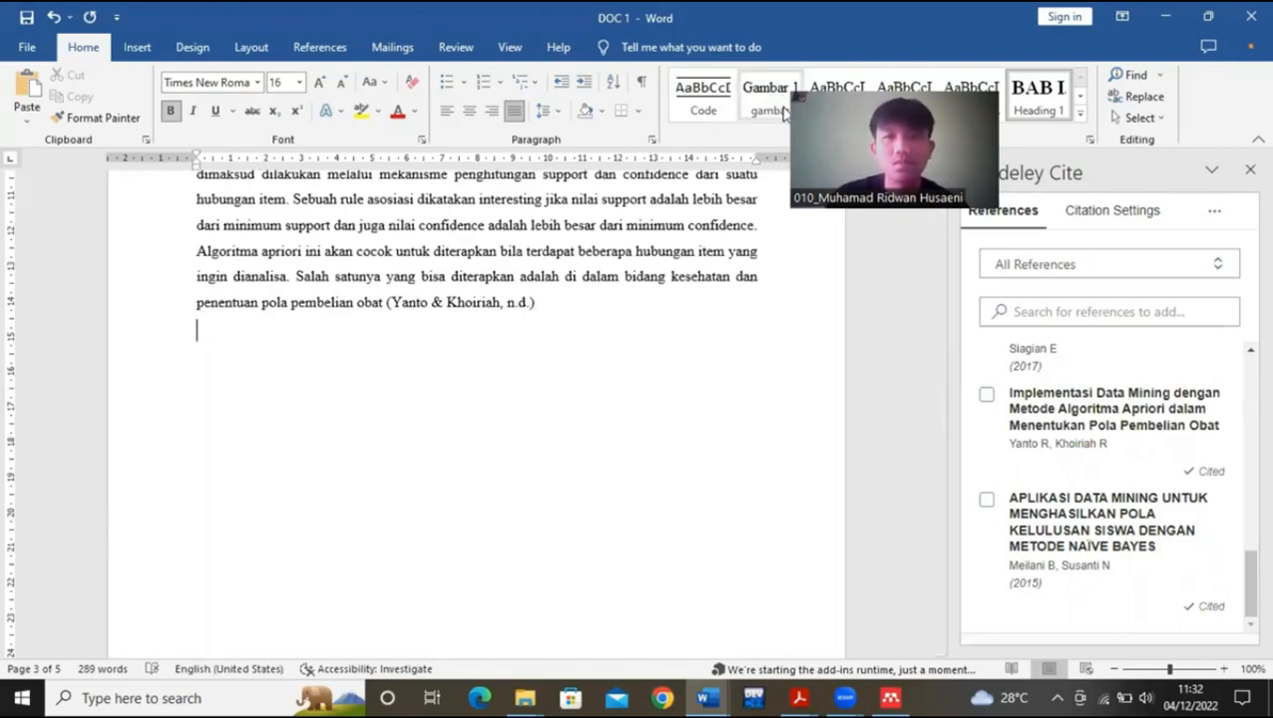
left_click(847, 94)
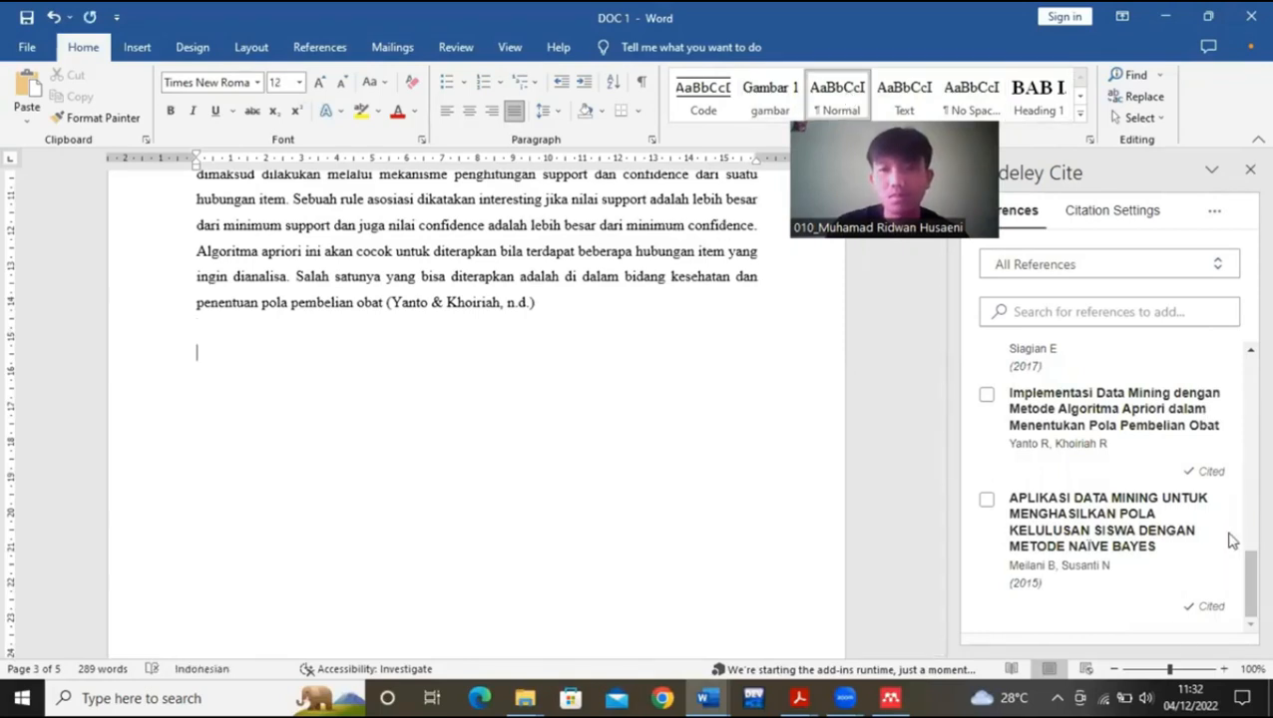
- Select the NASABAH KREDIT, Perbandingan Algoritma Naive Bayes, TINGKAT KELULUSAN MAHASISWA and SELEKSI CALON MAHASISWA references for citing
scroll(1007, 376, "up", 10)
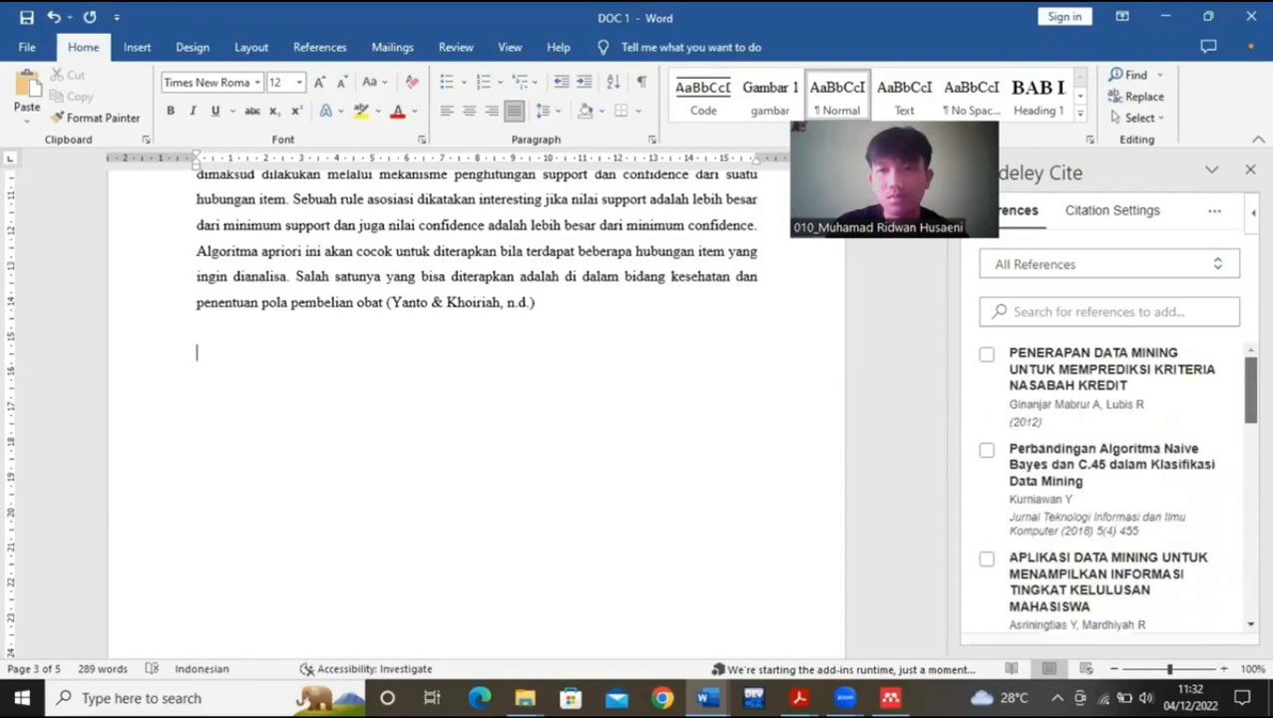
left_click(987, 356)
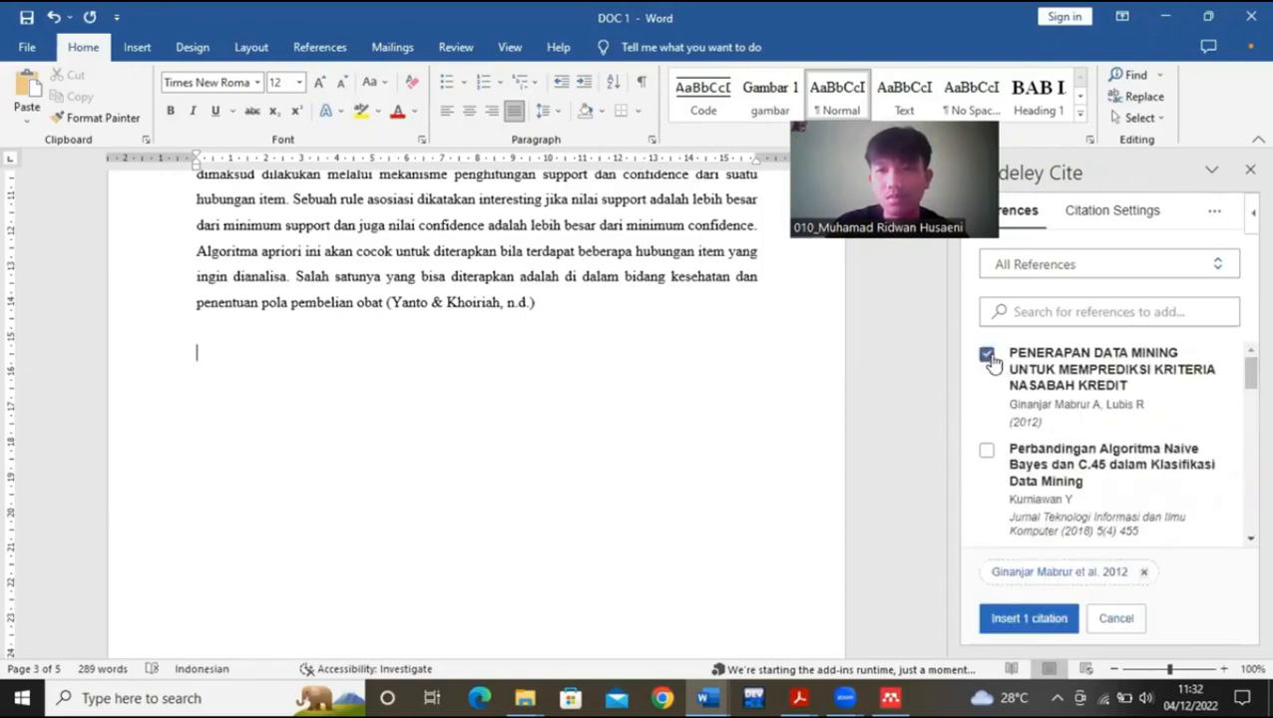
left_click(986, 450)
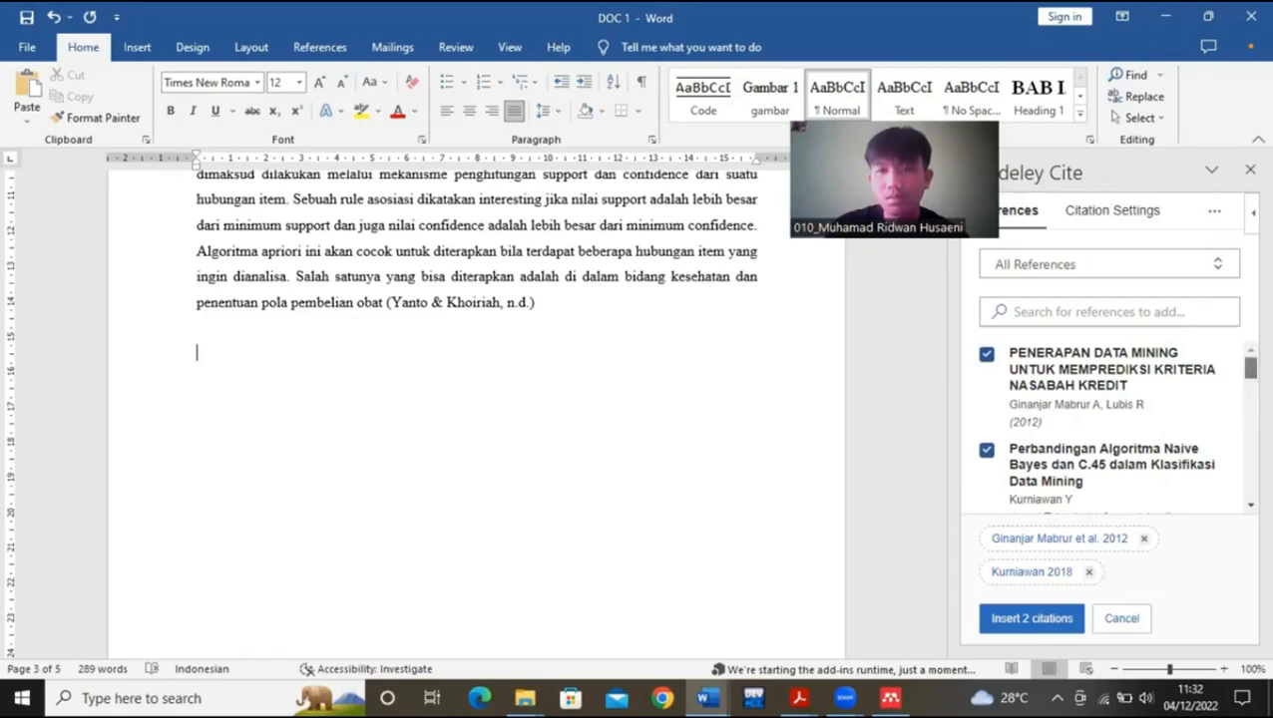
scroll(1097, 429, "down", 6)
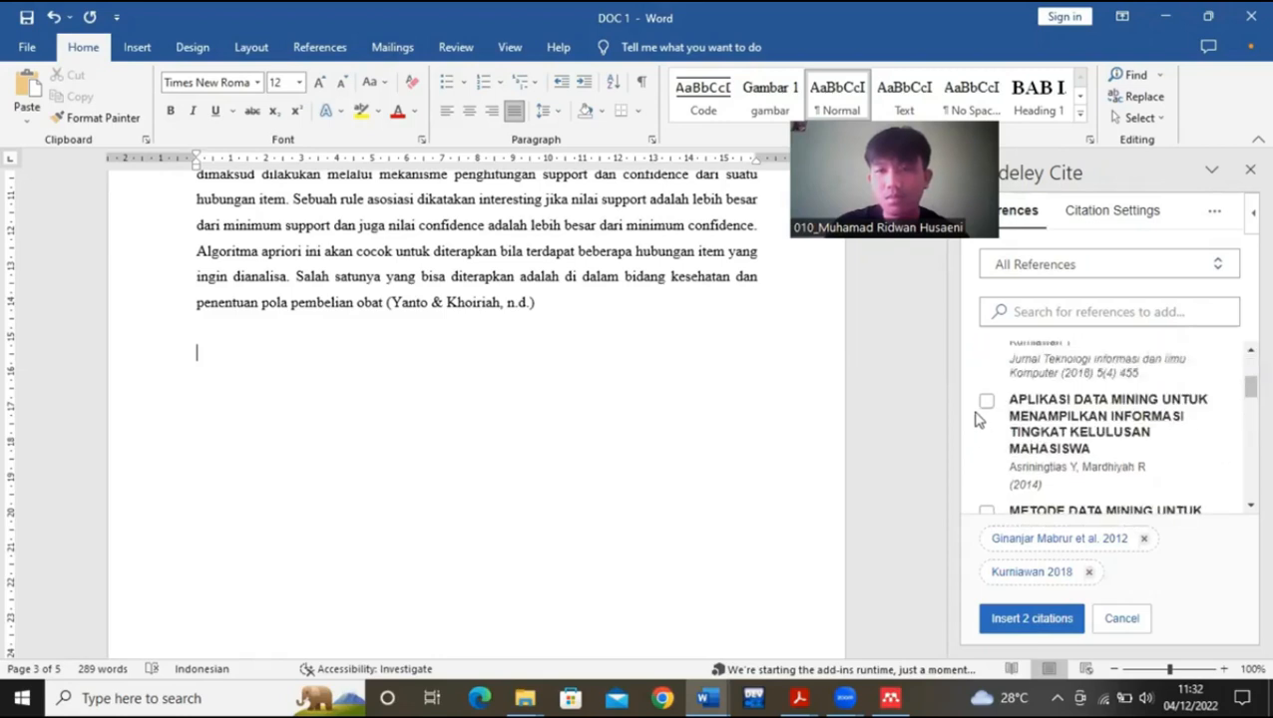
left_click(986, 402)
scroll(1197, 419, "down", 3)
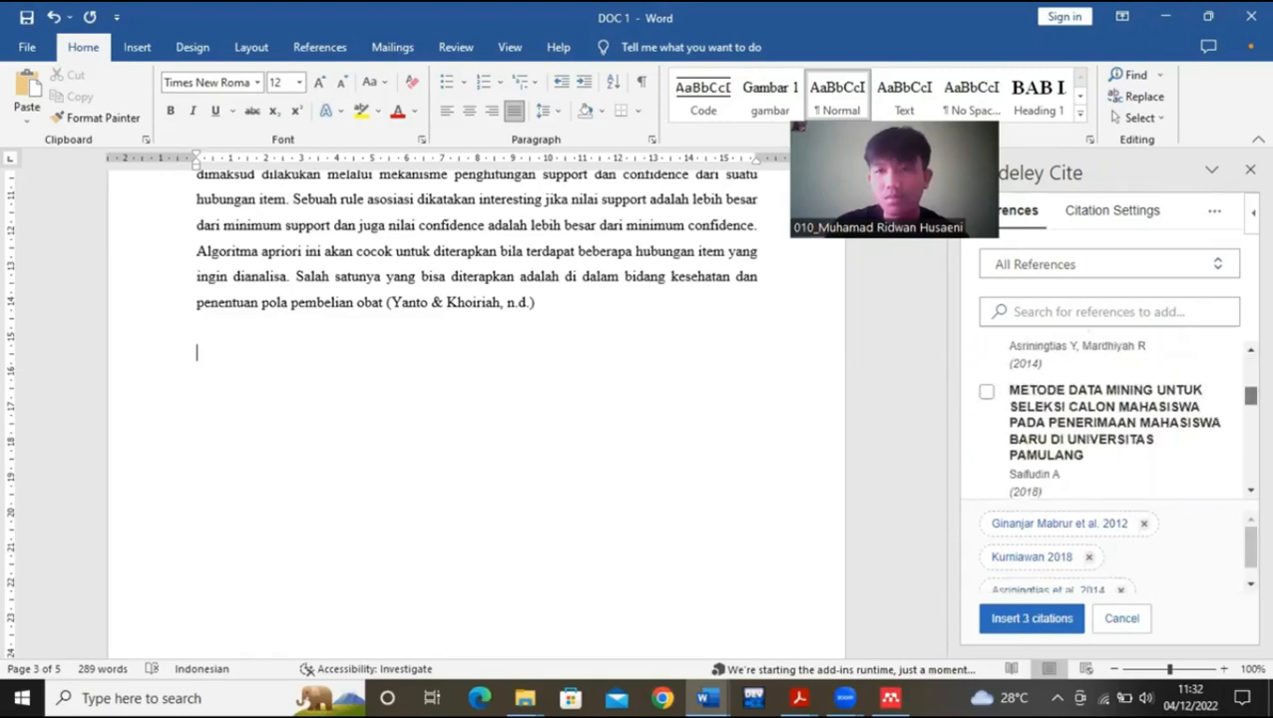
left_click(988, 395)
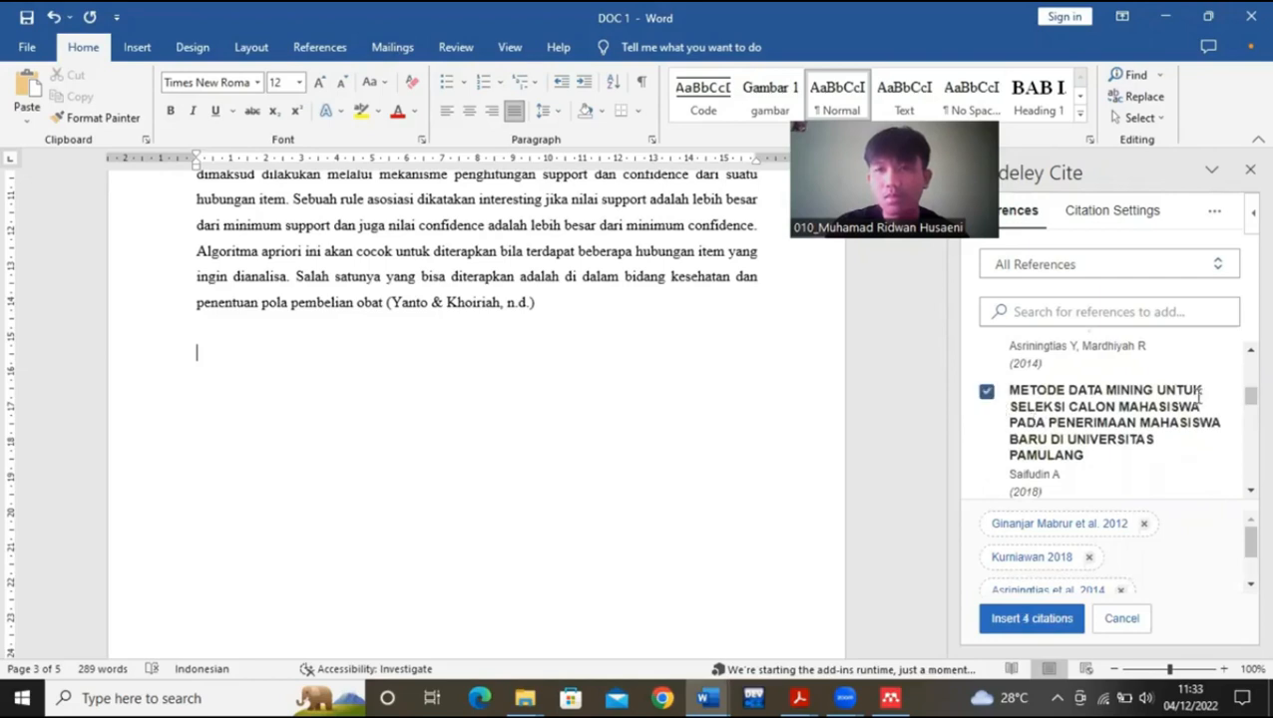
scroll(1197, 419, "down", 3)
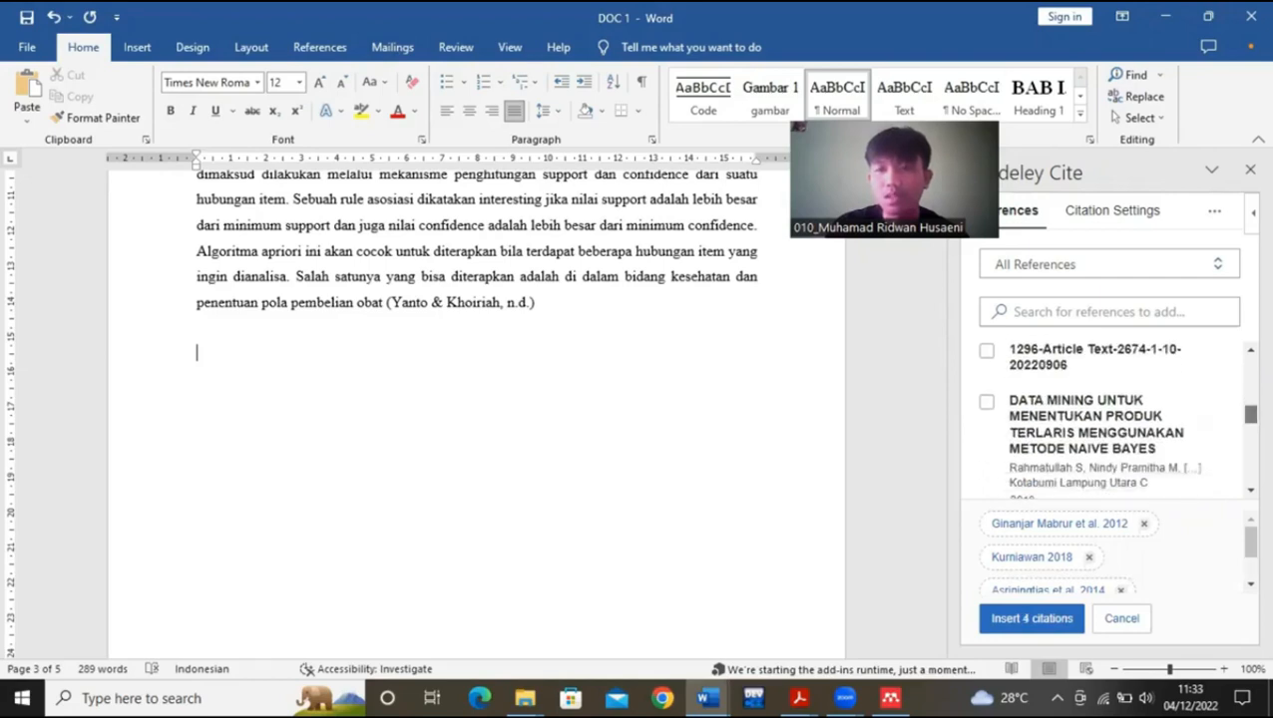
left_click(987, 368)
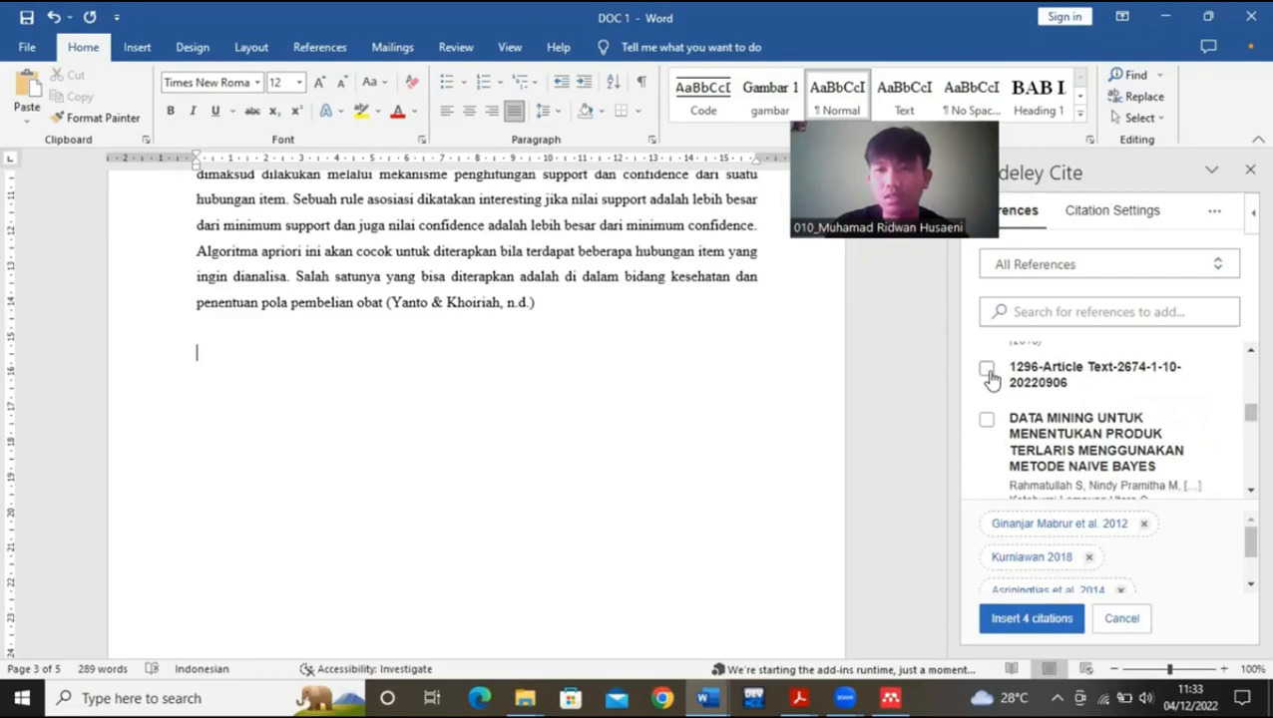
left_click(987, 419)
scroll(1108, 419, "down", 3)
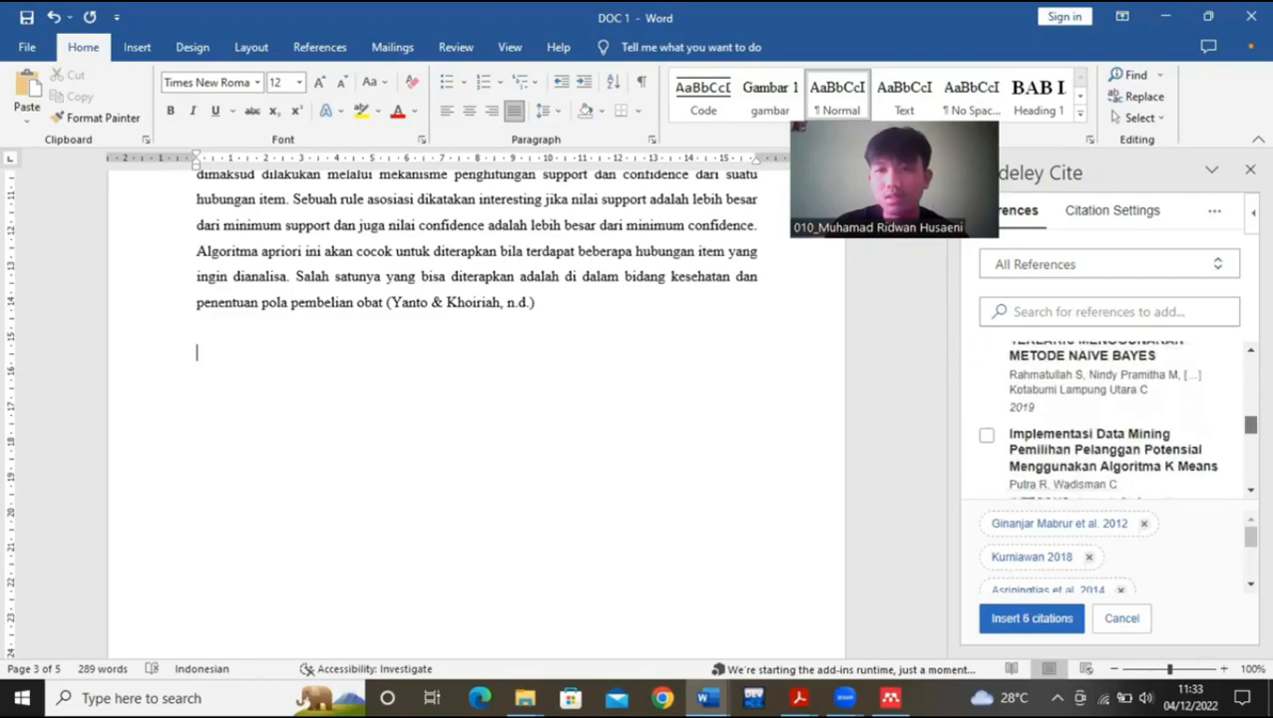
scroll(1107, 419, "down", 1)
left_click(986, 389)
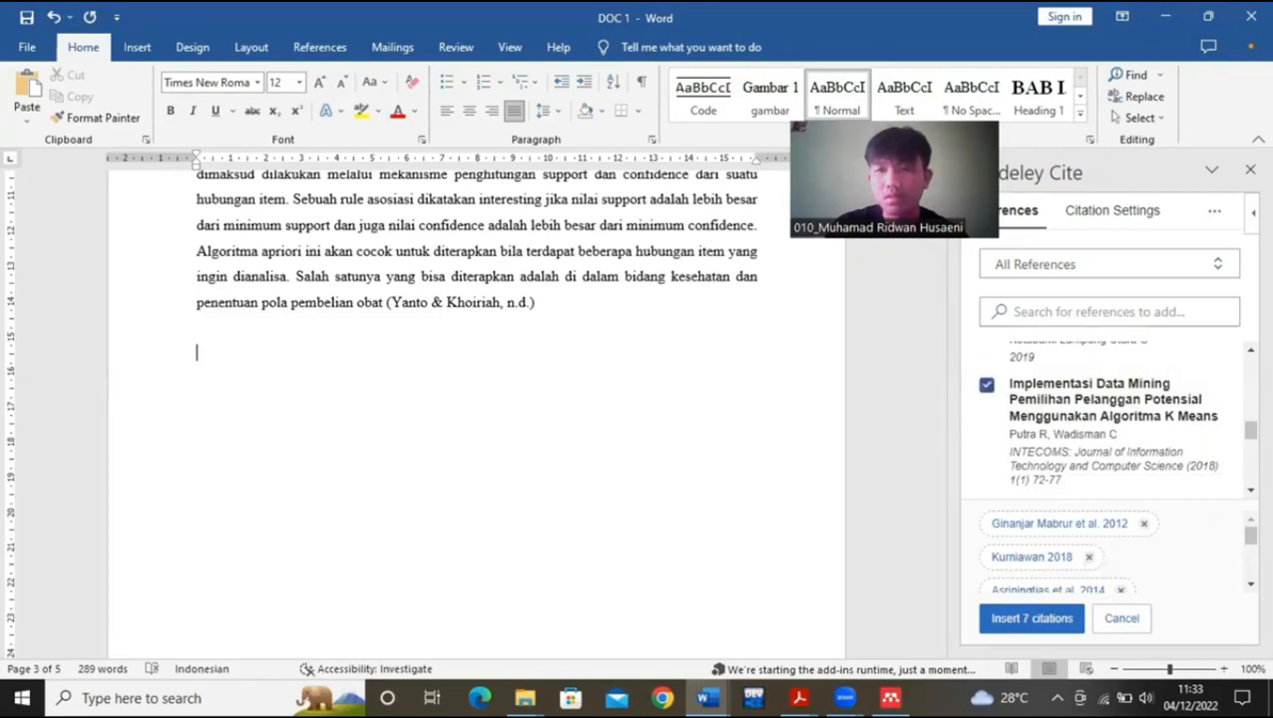
scroll(996, 415, "down", 2)
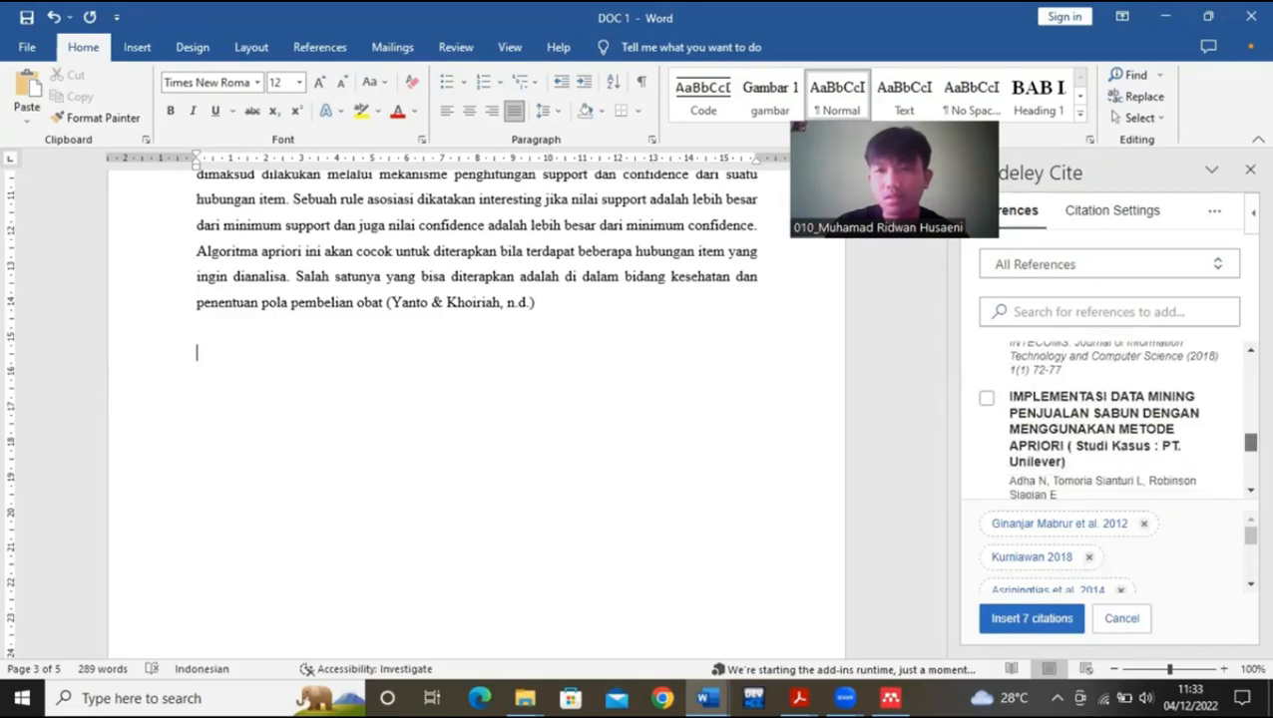
left_click(985, 404)
- Include the Pola Pembelian Obat and KELULUSAN SISWA references and insert the 10 citations on the empty line below the apriori paragraph
scroll(986, 409, "down", 3)
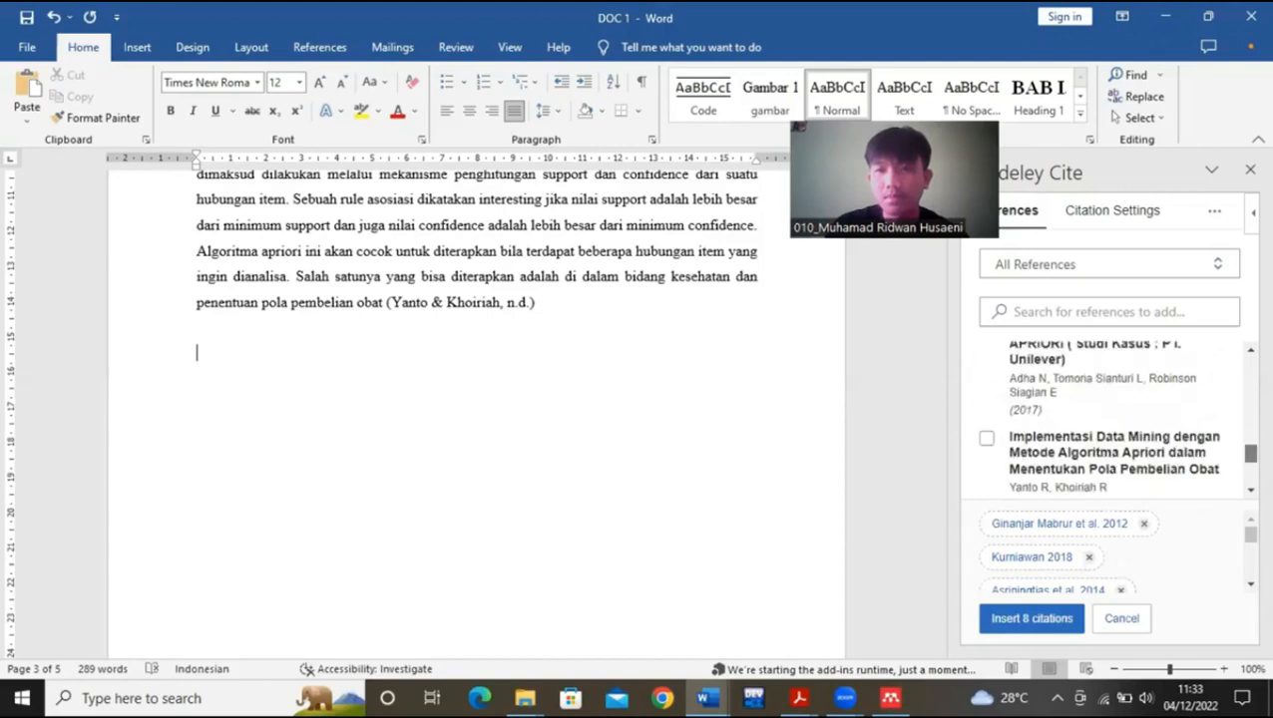
left_click_drag(1250, 460, 1250, 460)
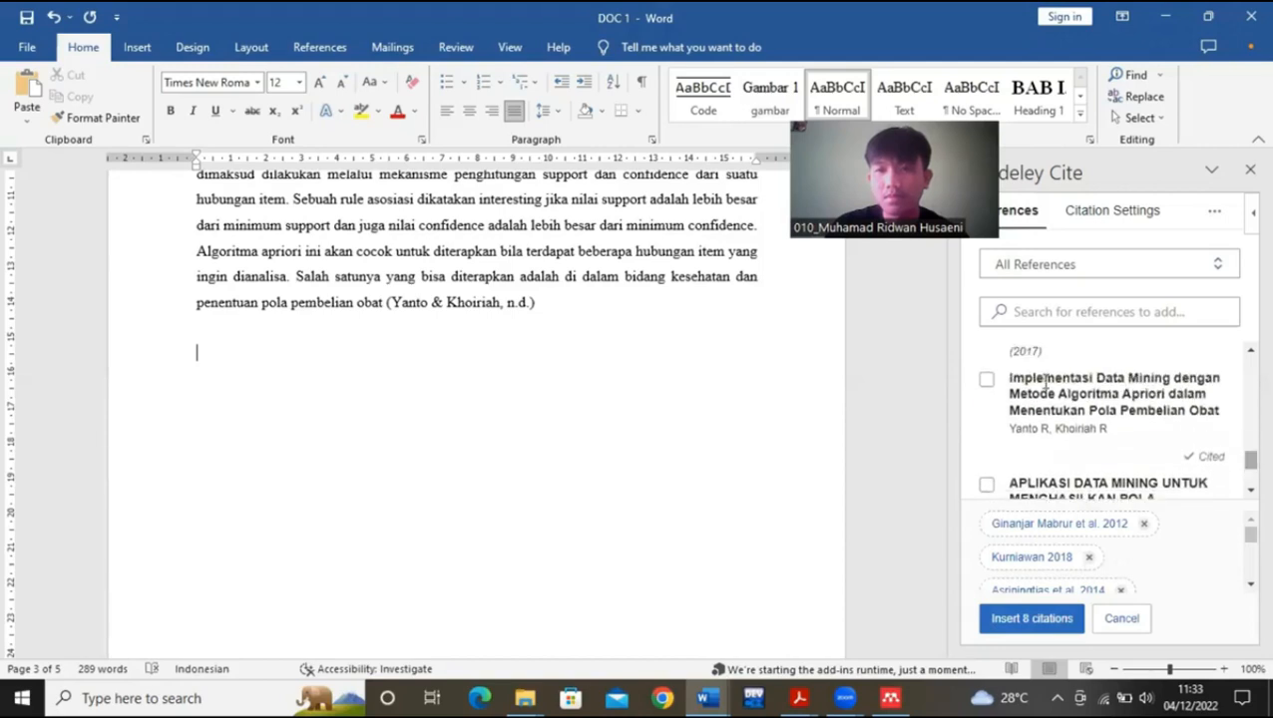
left_click(986, 384)
left_click_drag(1250, 460, 1250, 469)
left_click(985, 395)
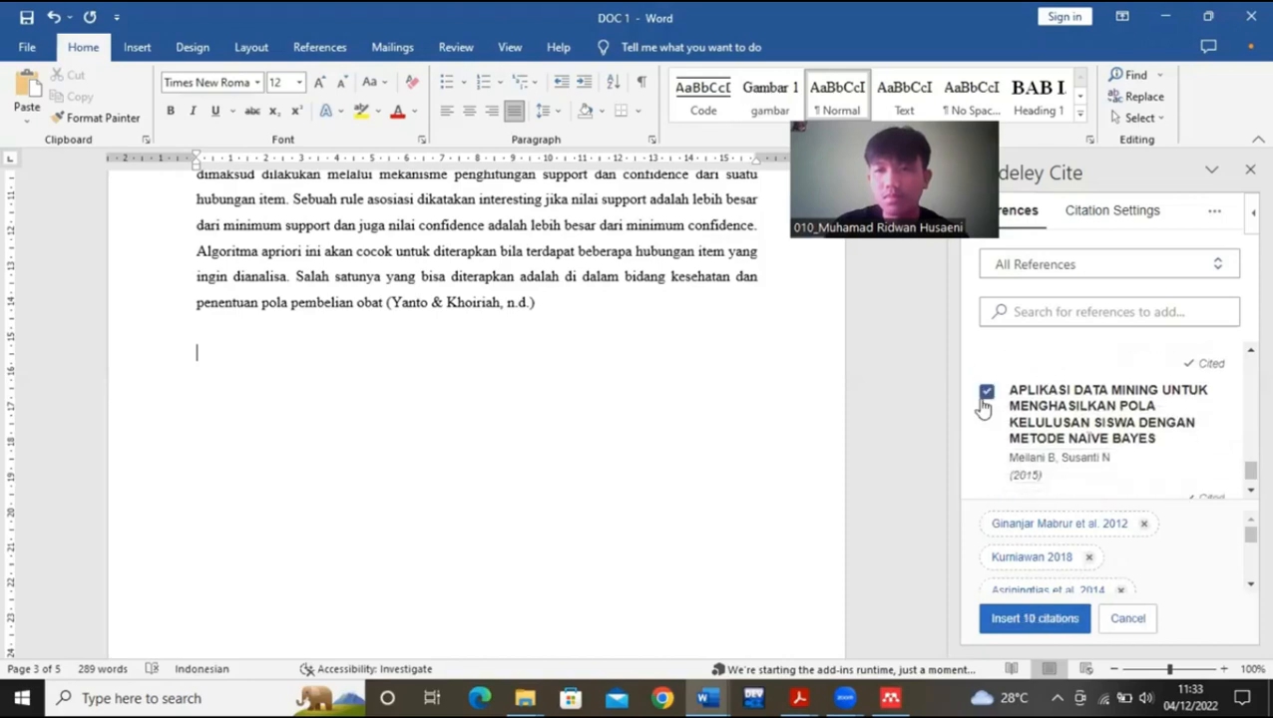
left_click_drag(1250, 470, 1250, 457)
left_click(1063, 619)
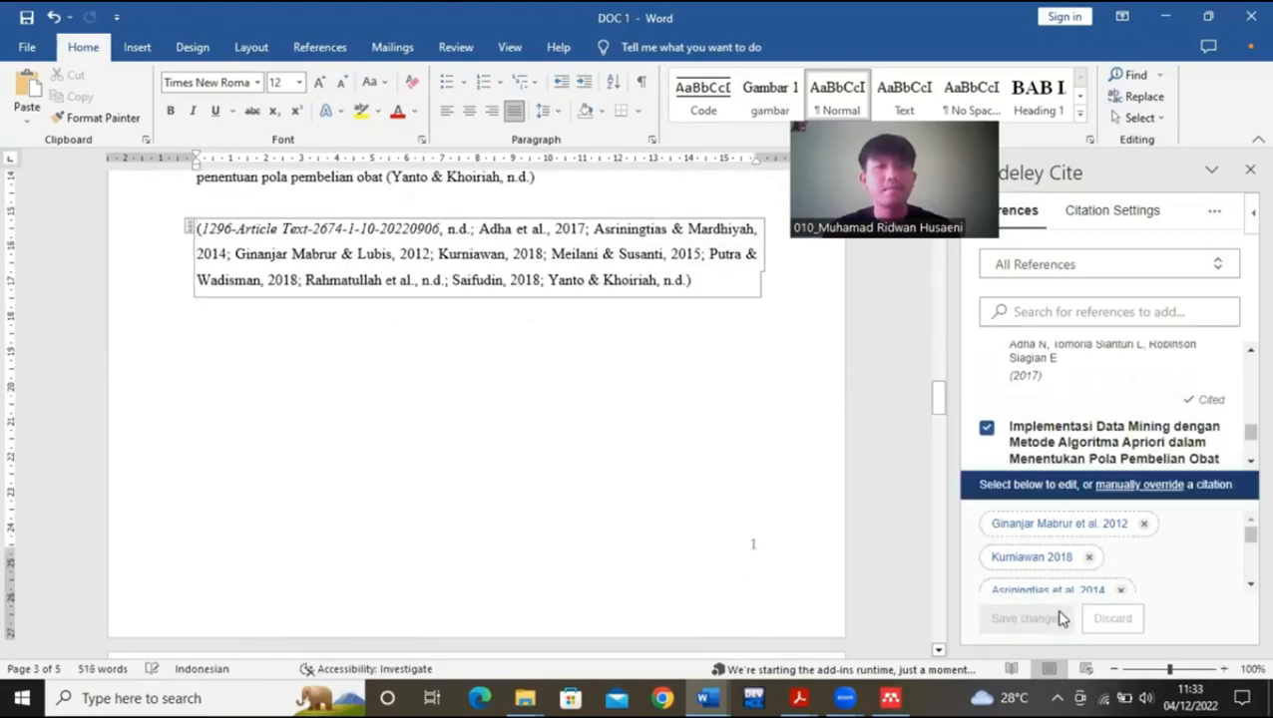
left_click(620, 419)
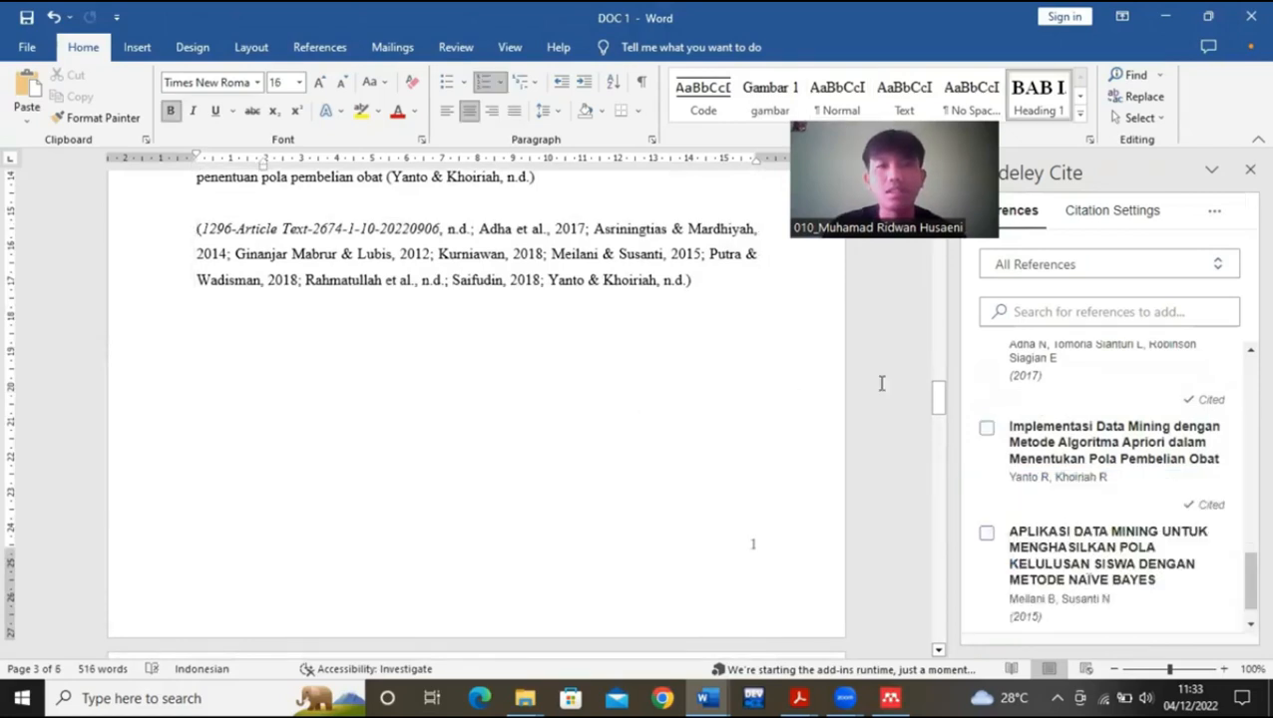
left_click_drag(938, 402, 961, 284)
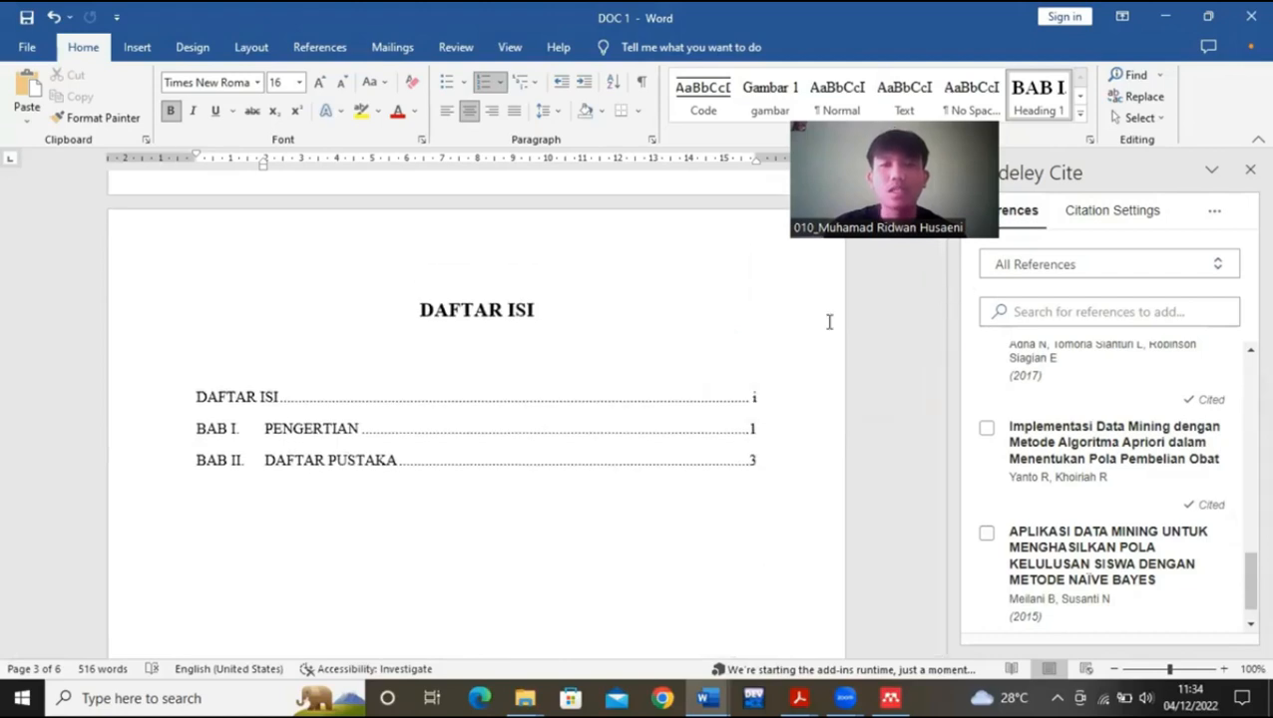
left_click_drag(937, 287, 946, 389)
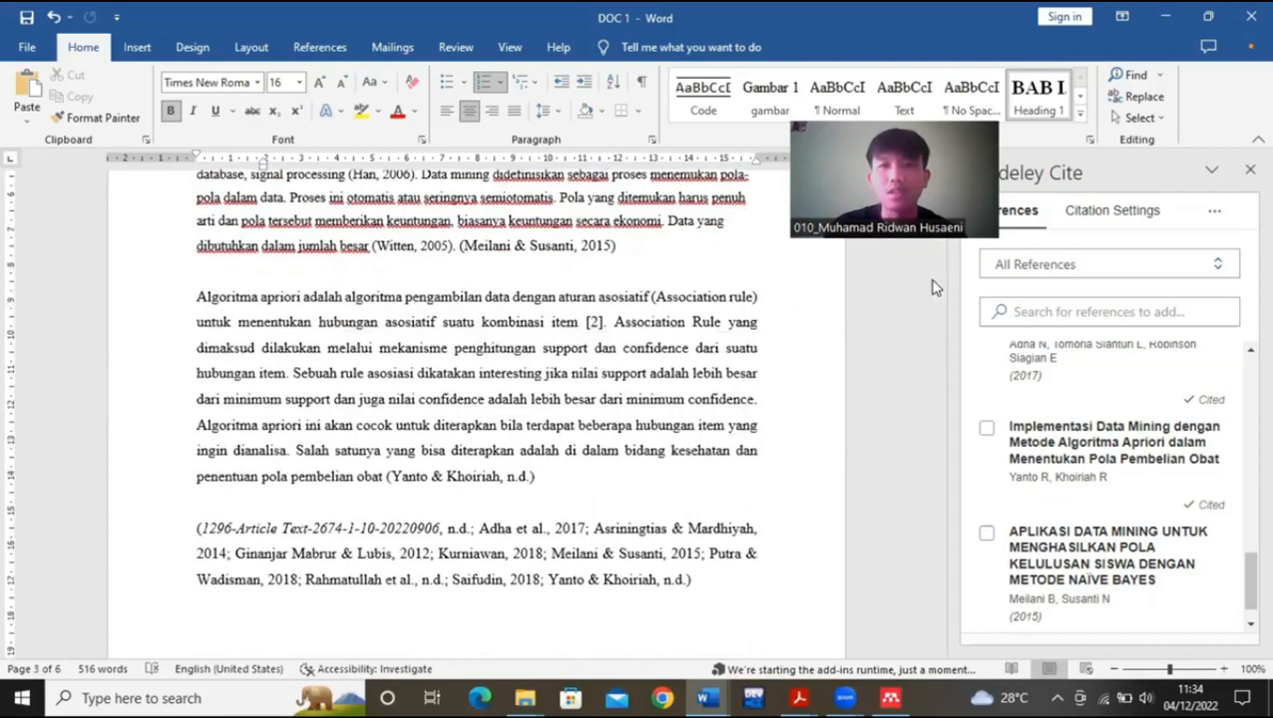